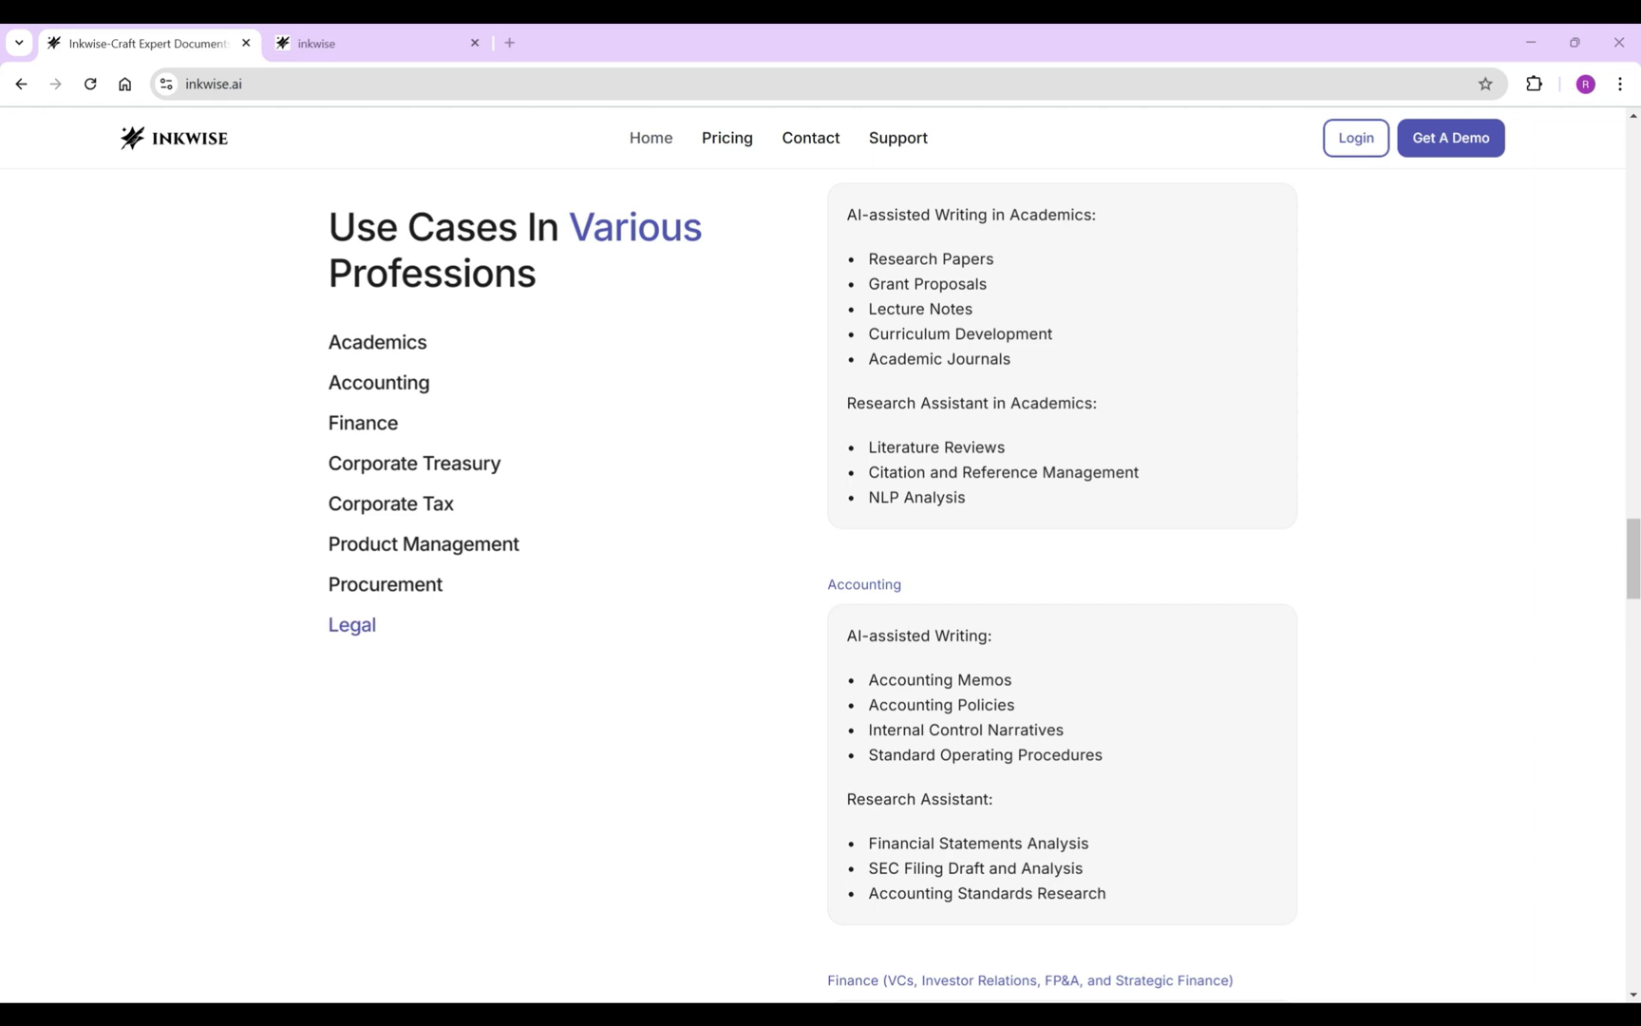
Open the Legal use cases on inkwise.ai and bring up the tenant case summary in Word.
{"action": "left_click", "coordinate": [351, 624]}
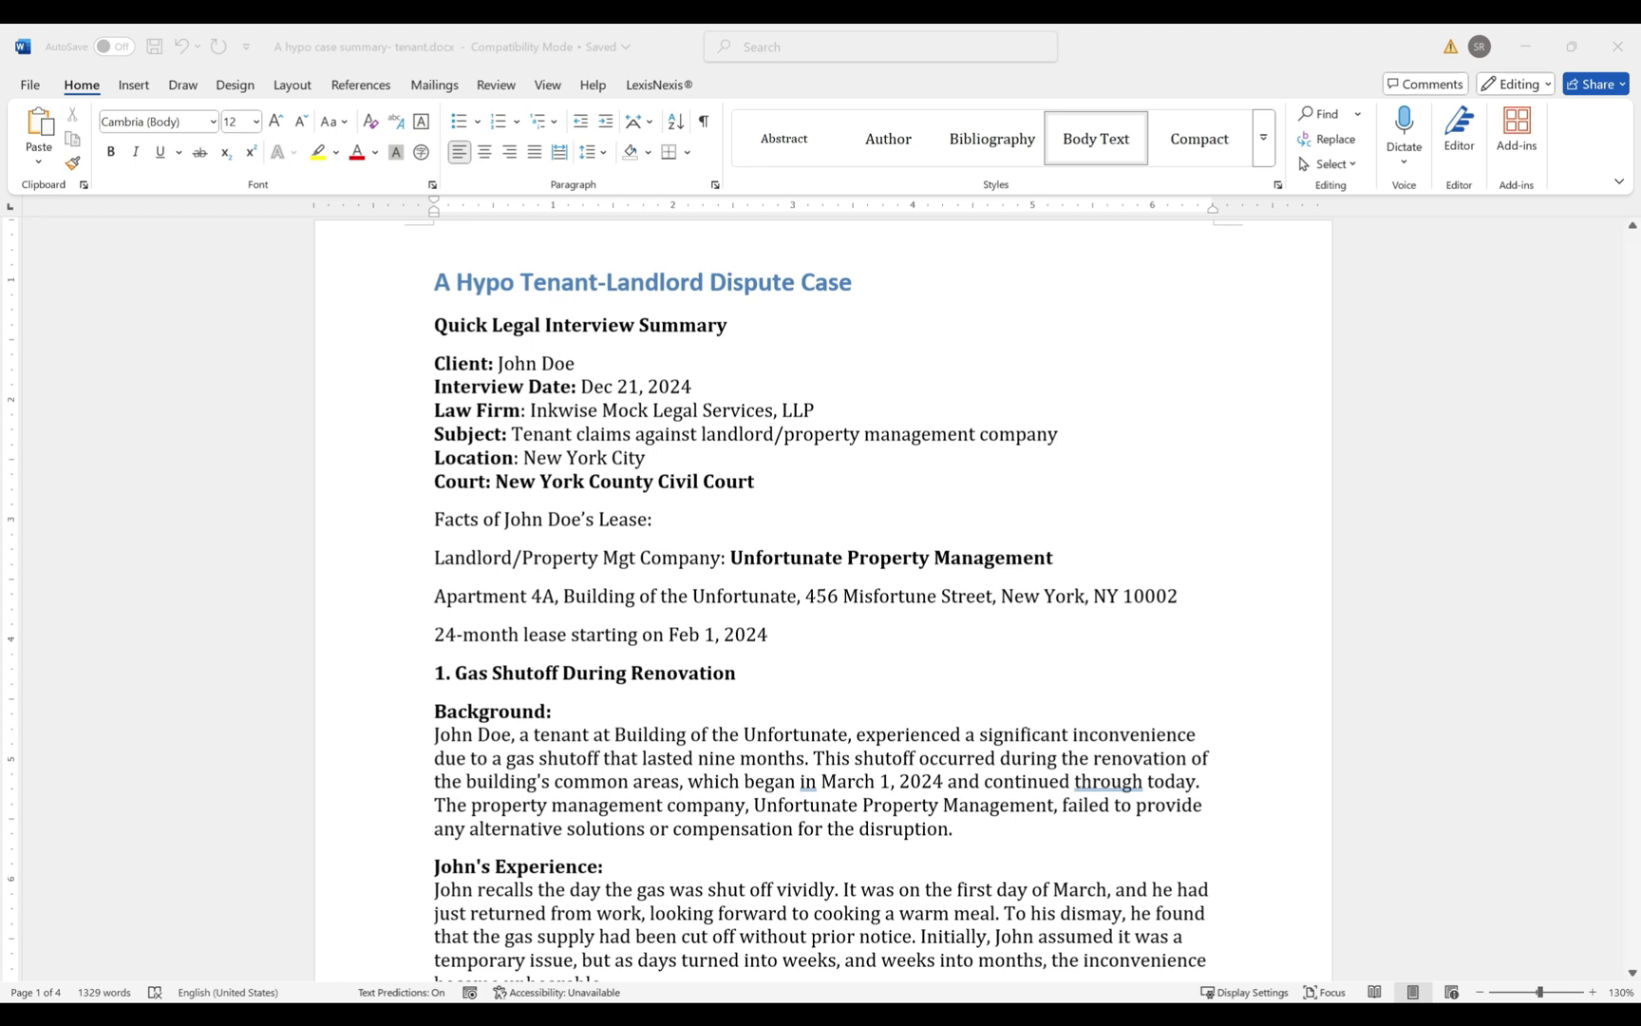
Read the four-page tenant summary down to its Conclusion, then switch to John's Lease Agreement PDF.
{"action": "scroll", "coordinate": [822, 598], "scroll_direction": "down", "scroll_amount": 5}
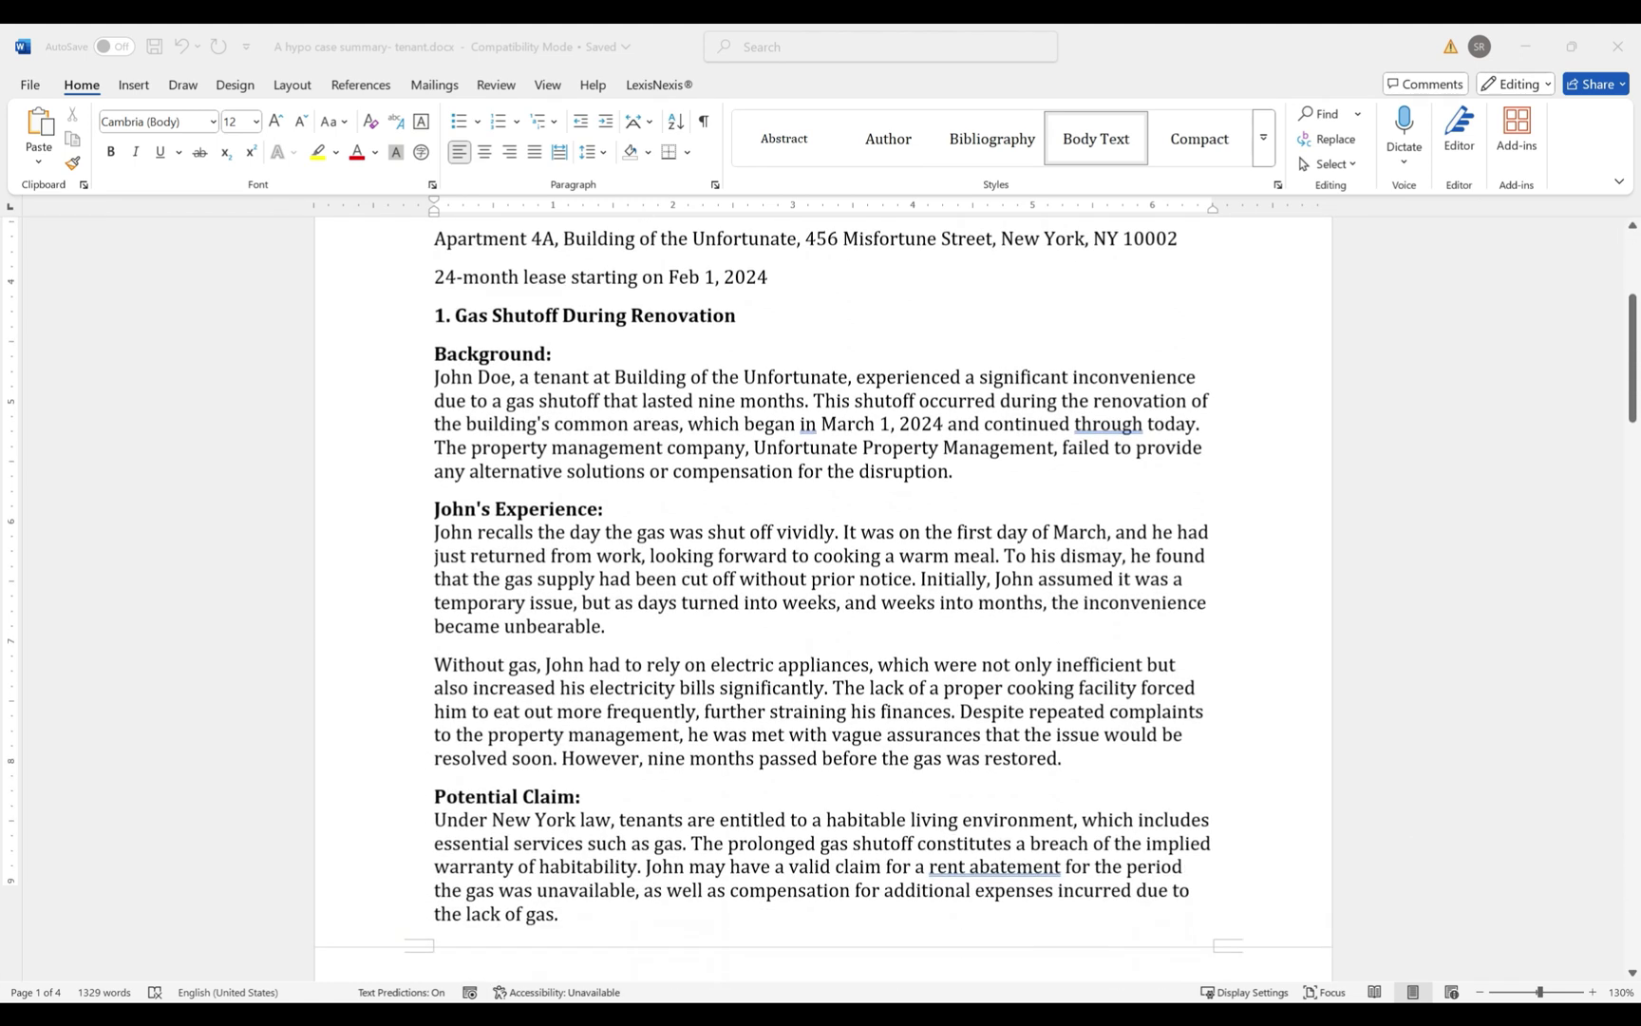
{"action": "scroll", "coordinate": [822, 598], "scroll_direction": "down", "scroll_amount": 1}
{"action": "scroll", "coordinate": [822, 598], "scroll_direction": "down", "scroll_amount": 7}
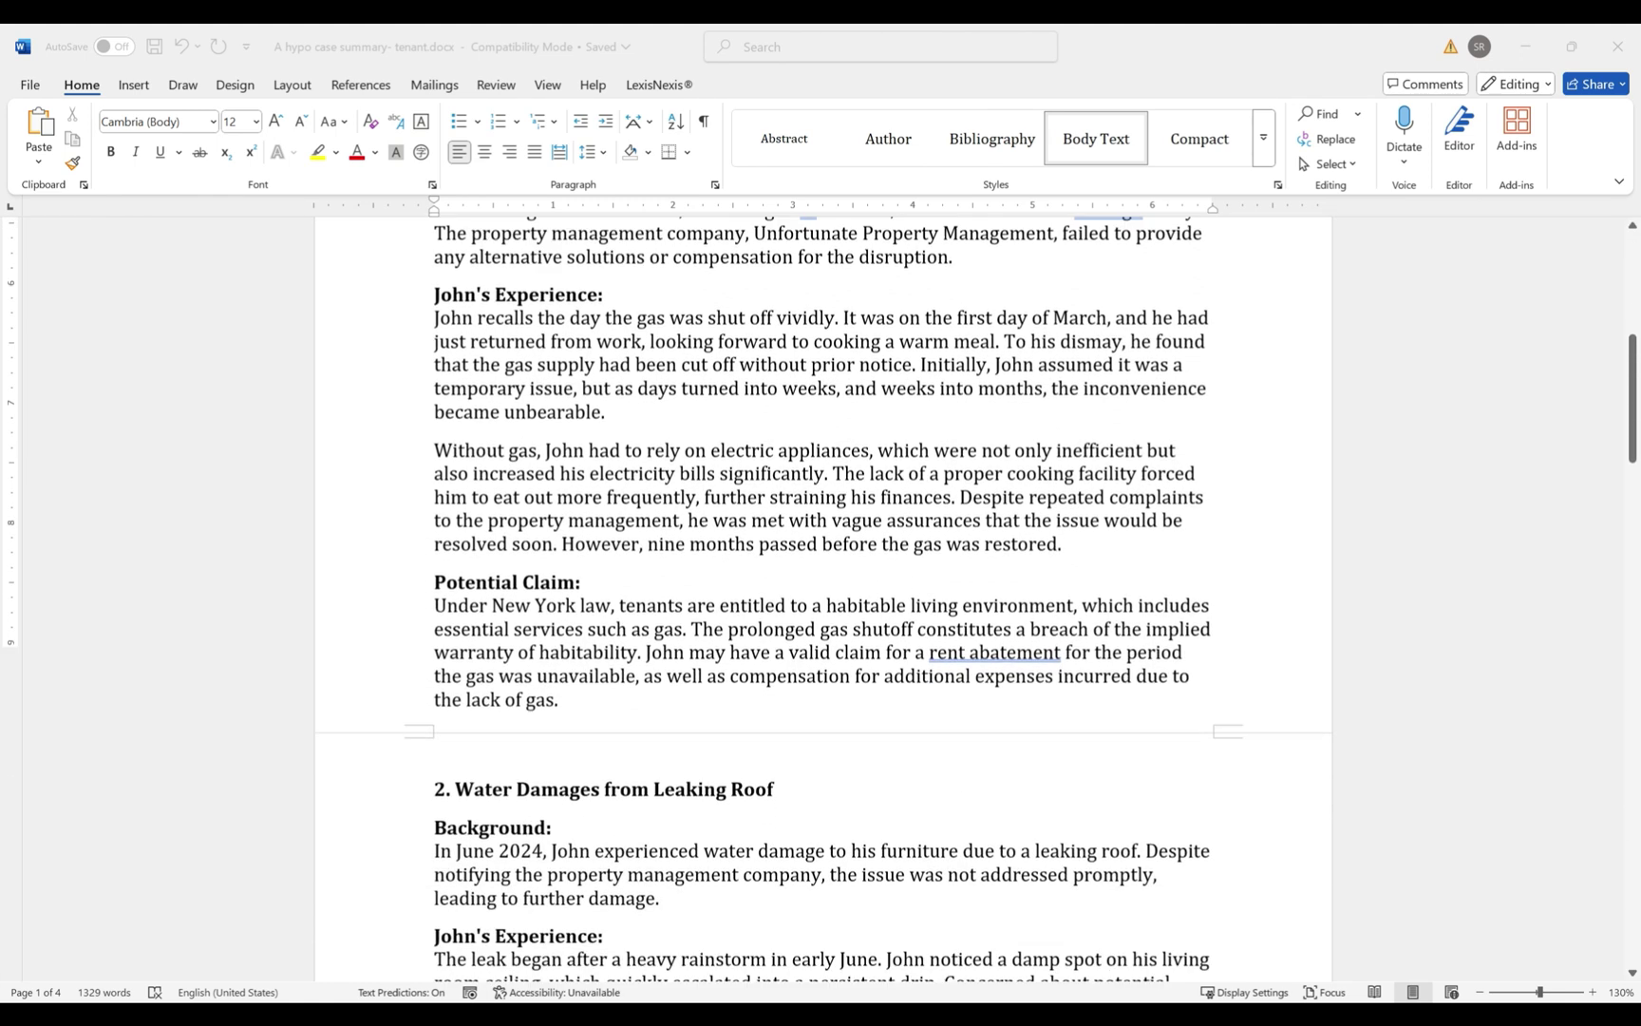
{"action": "scroll", "coordinate": [823, 599], "scroll_direction": "down", "scroll_amount": 2}
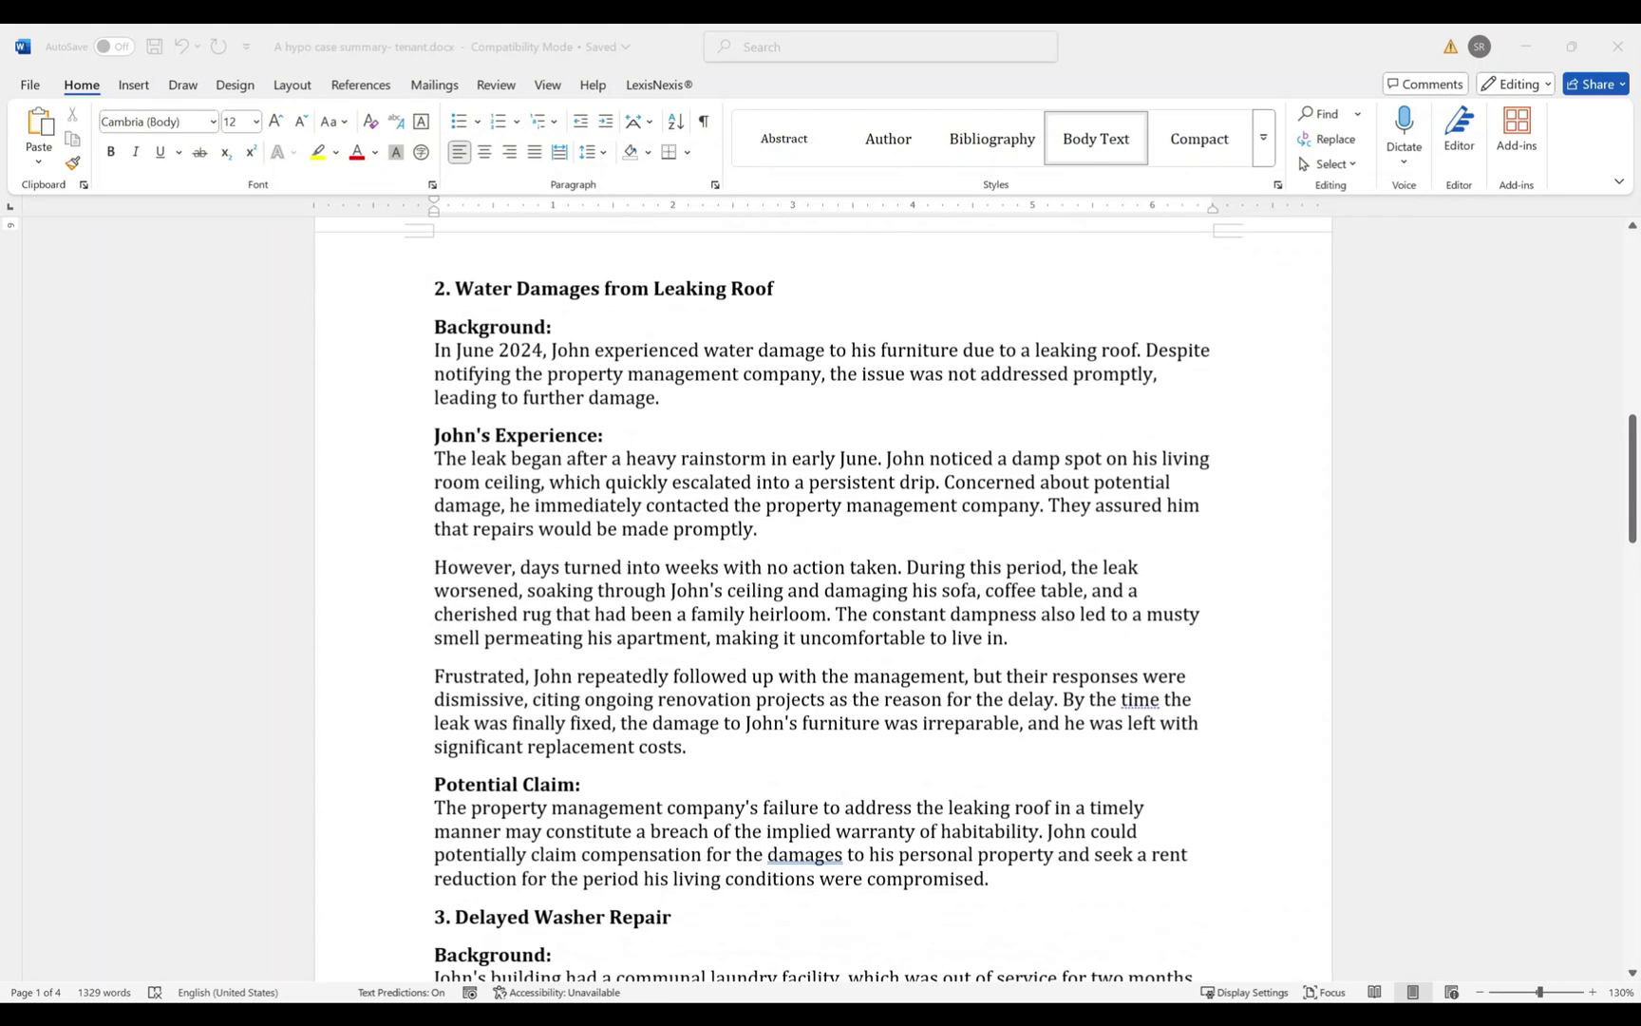
{"action": "scroll", "coordinate": [822, 598], "scroll_direction": "down", "scroll_amount": 9}
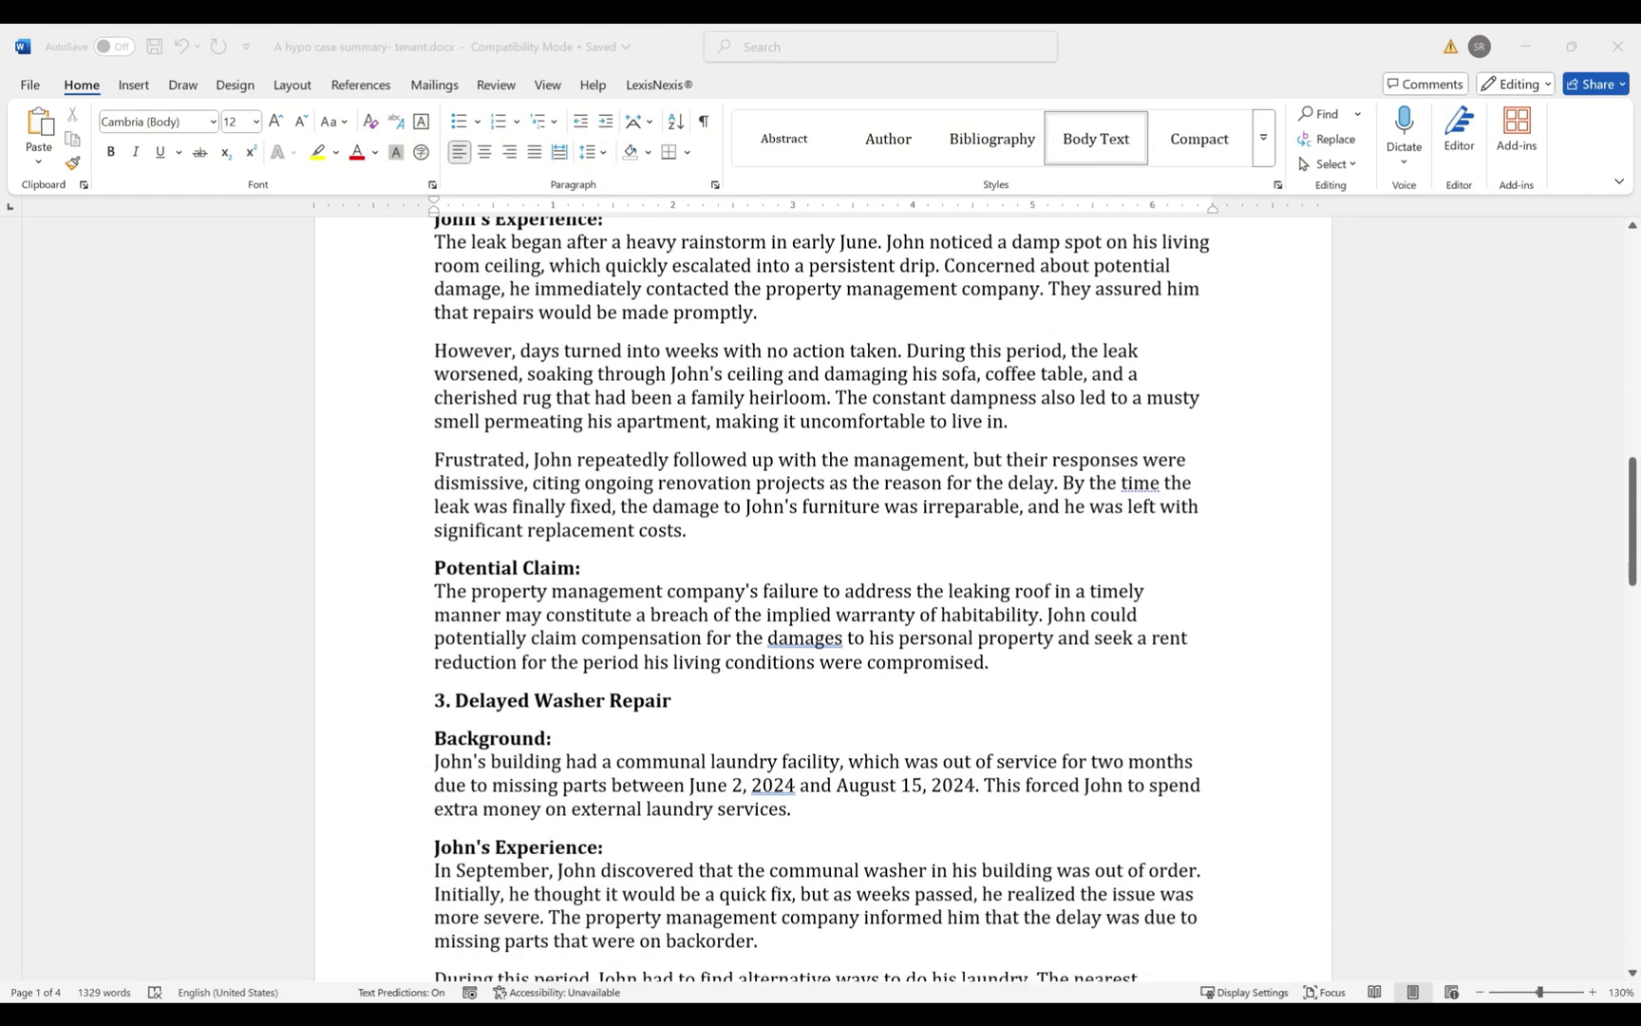
{"action": "scroll", "coordinate": [822, 598], "scroll_direction": "down", "scroll_amount": 5}
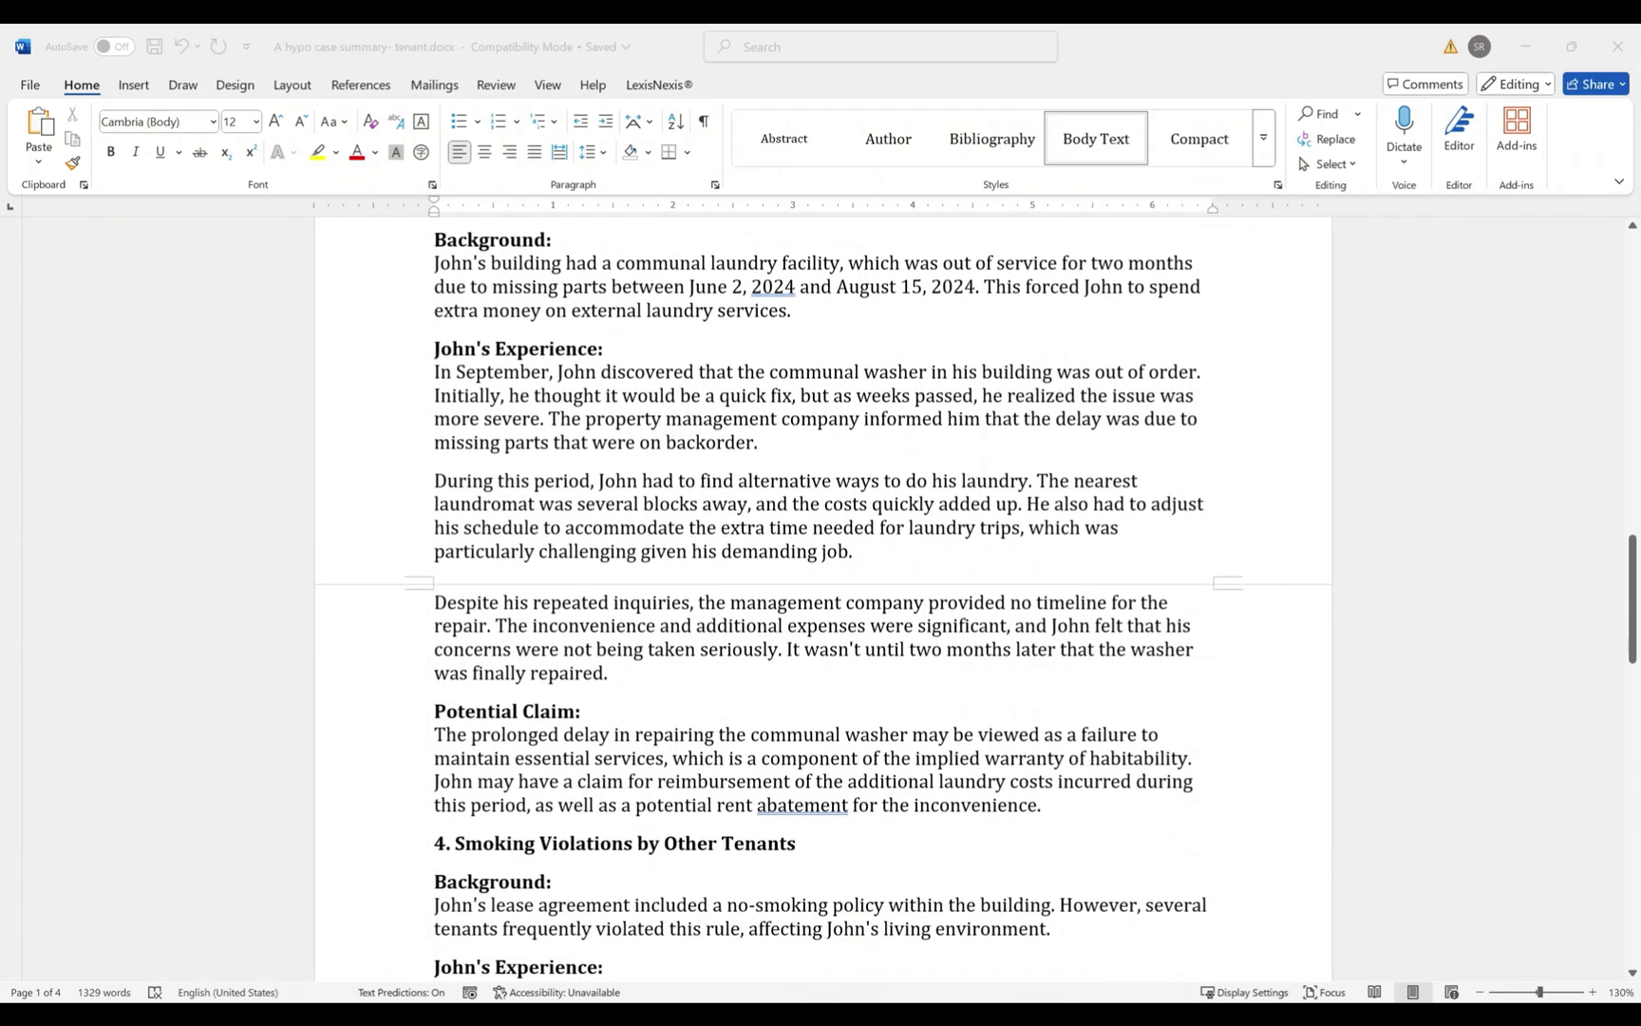
{"action": "scroll", "coordinate": [822, 599], "scroll_direction": "down", "scroll_amount": 5}
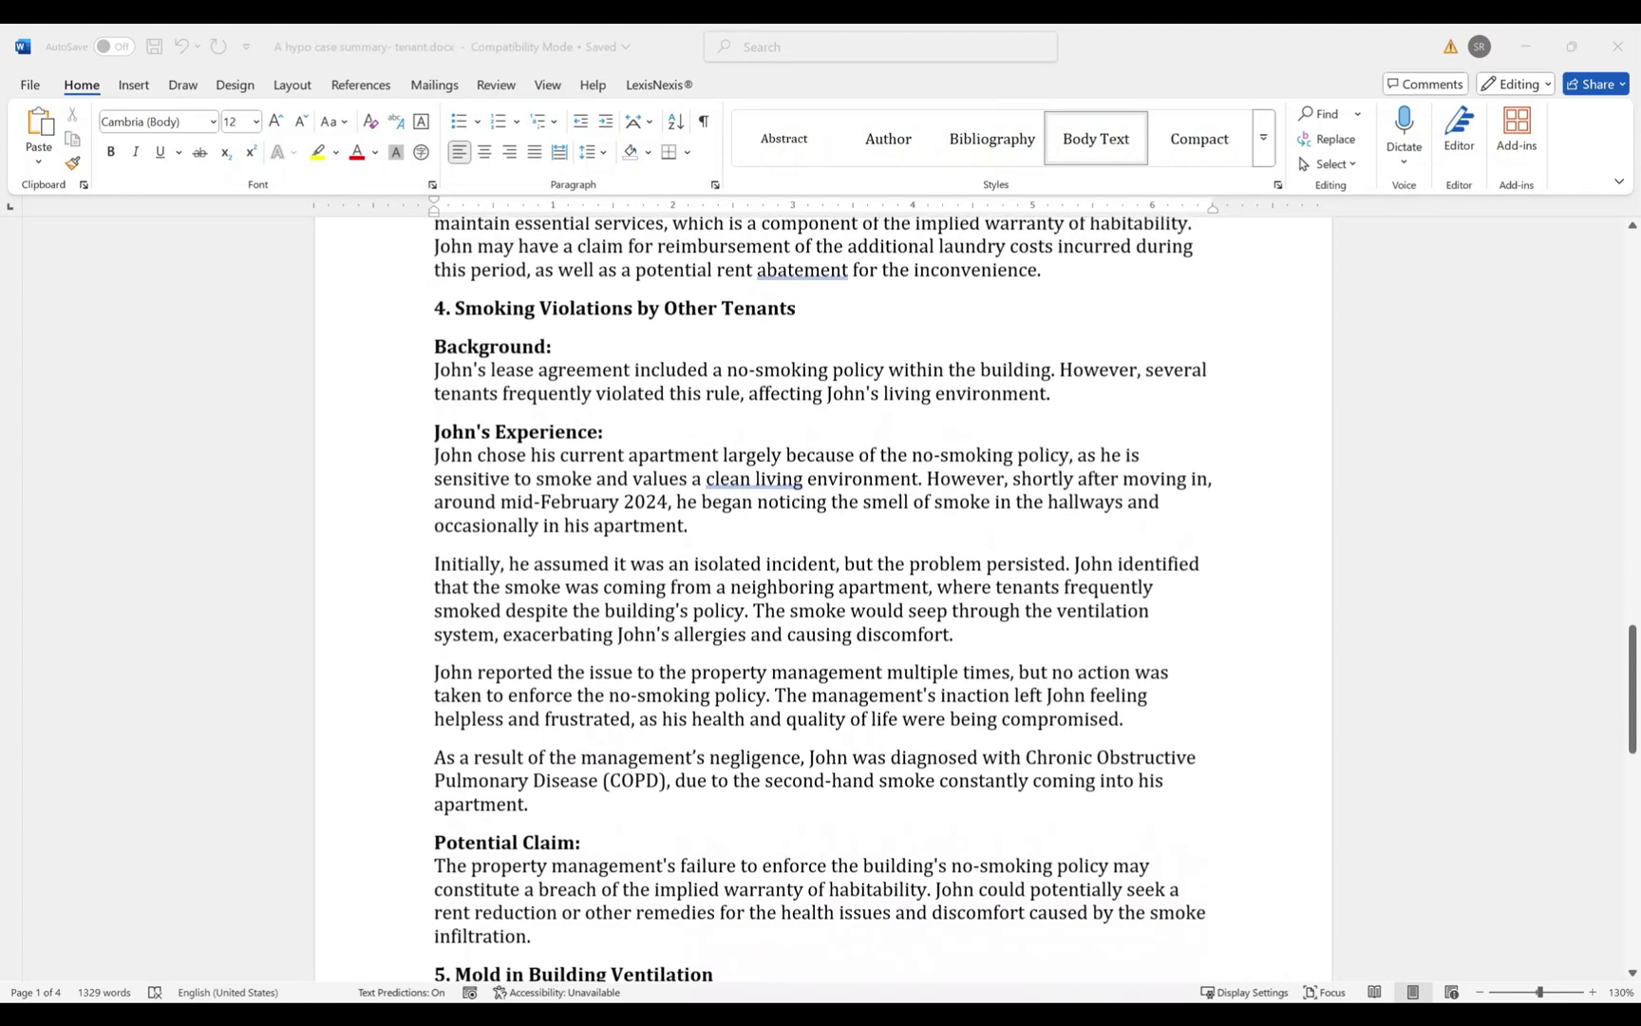
{"action": "scroll", "coordinate": [822, 598], "scroll_direction": "down", "scroll_amount": 9}
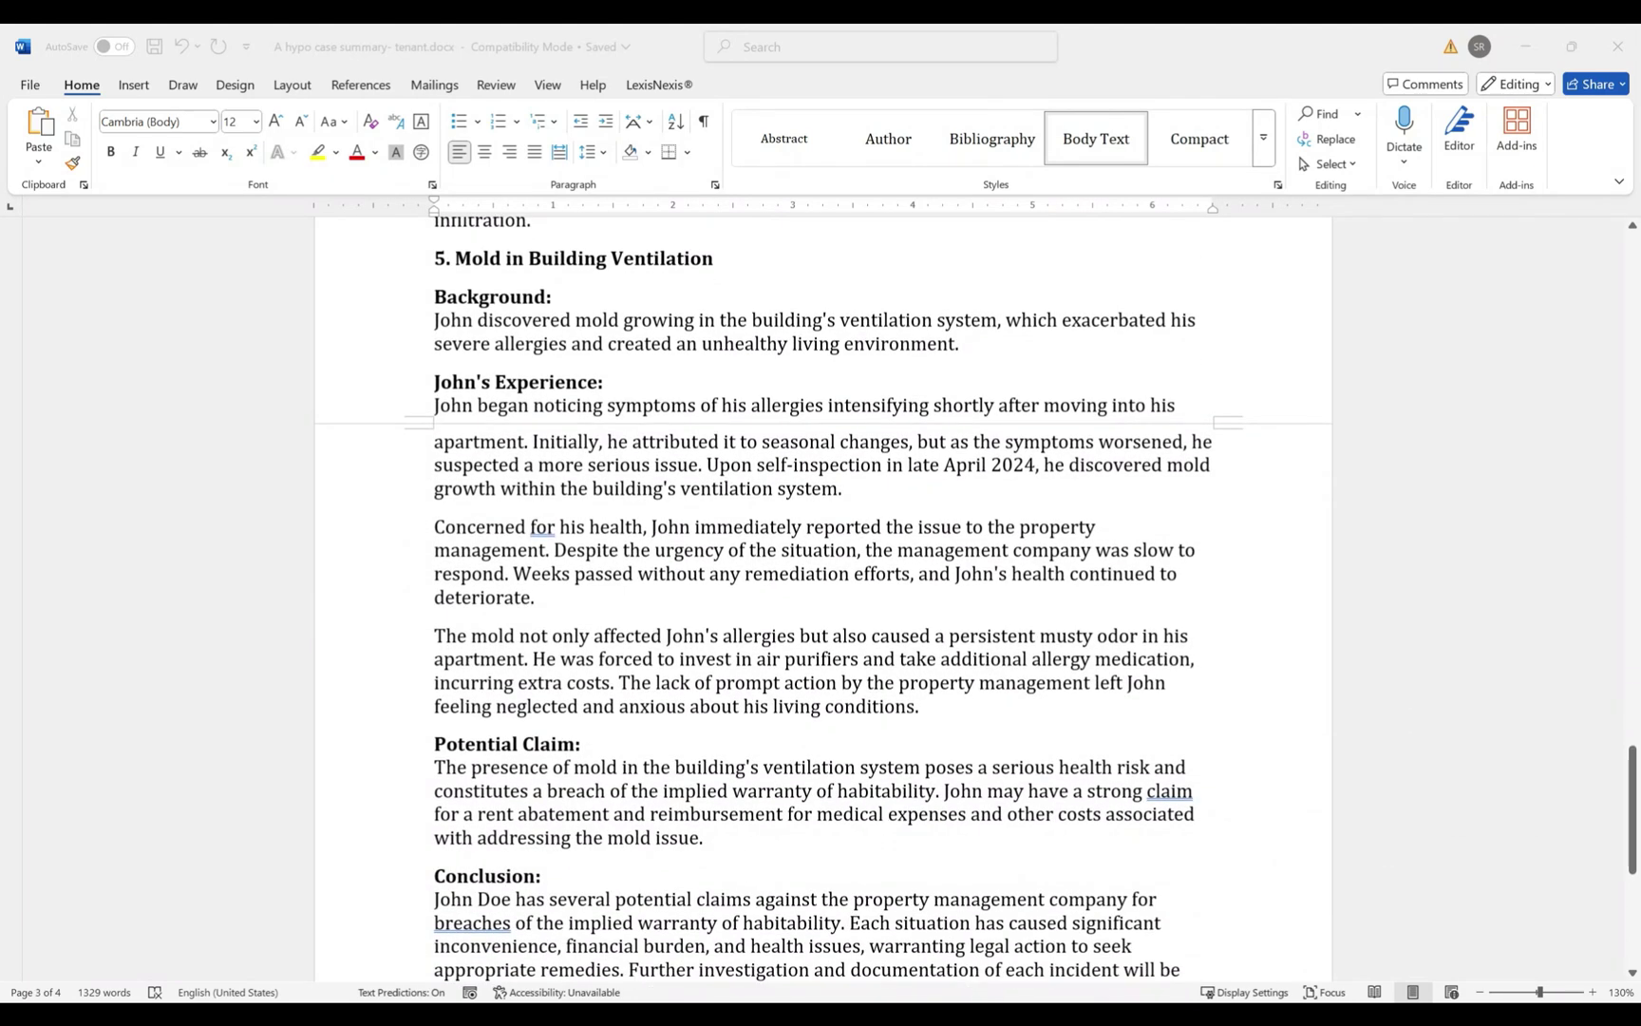
{"action": "scroll", "coordinate": [823, 598], "scroll_direction": "down", "scroll_amount": 4}
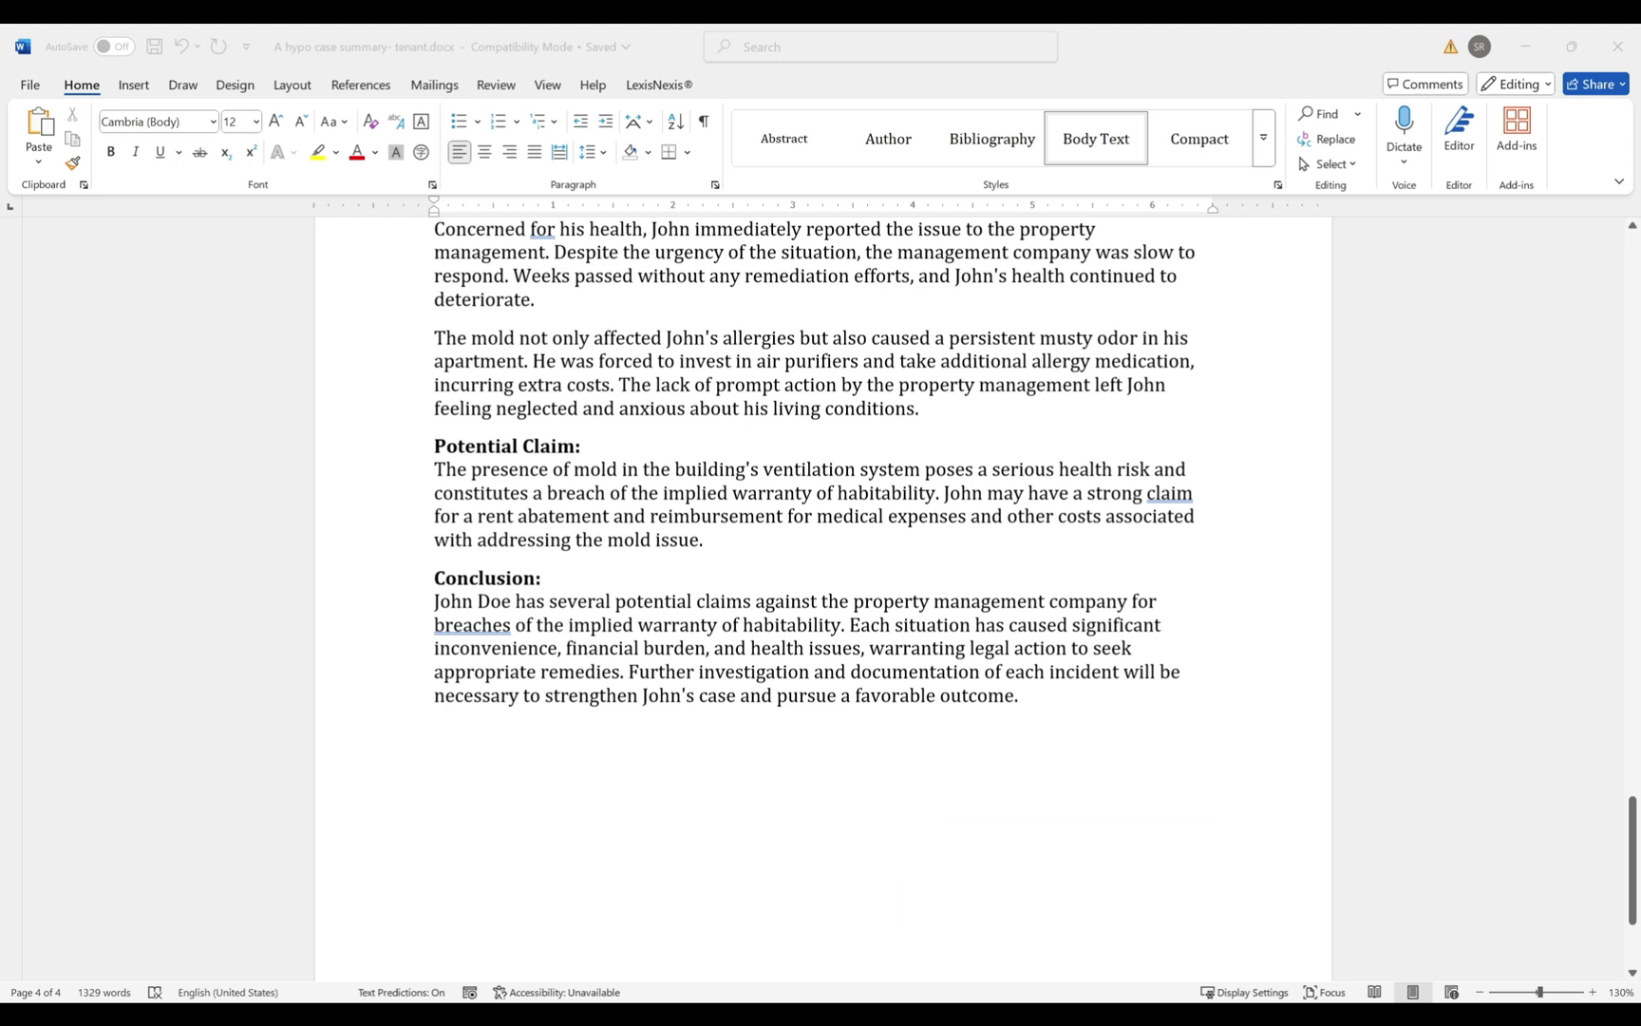
{"action": "key", "text": "alt+Tab"}
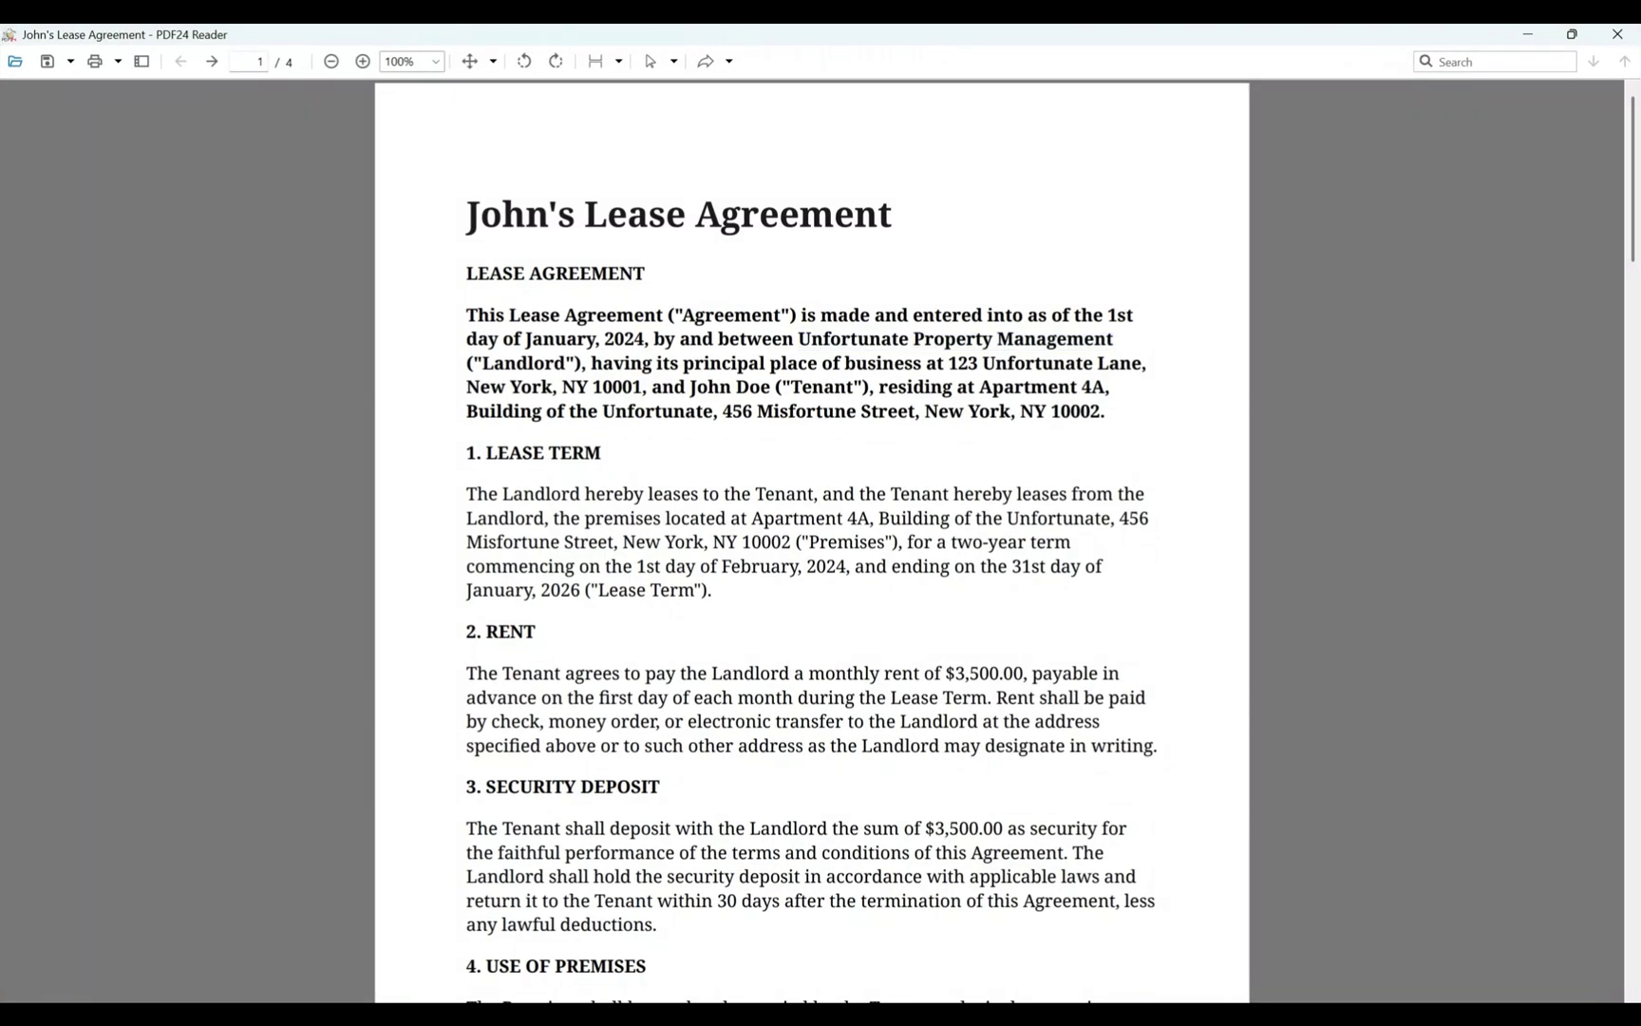
Page through John's Lease Agreement in PDF24 Reader to the signatures page.
{"action": "scroll", "coordinate": [812, 541], "scroll_direction": "down", "scroll_amount": 9}
{"action": "scroll", "coordinate": [812, 541], "scroll_direction": "down", "scroll_amount": 18}
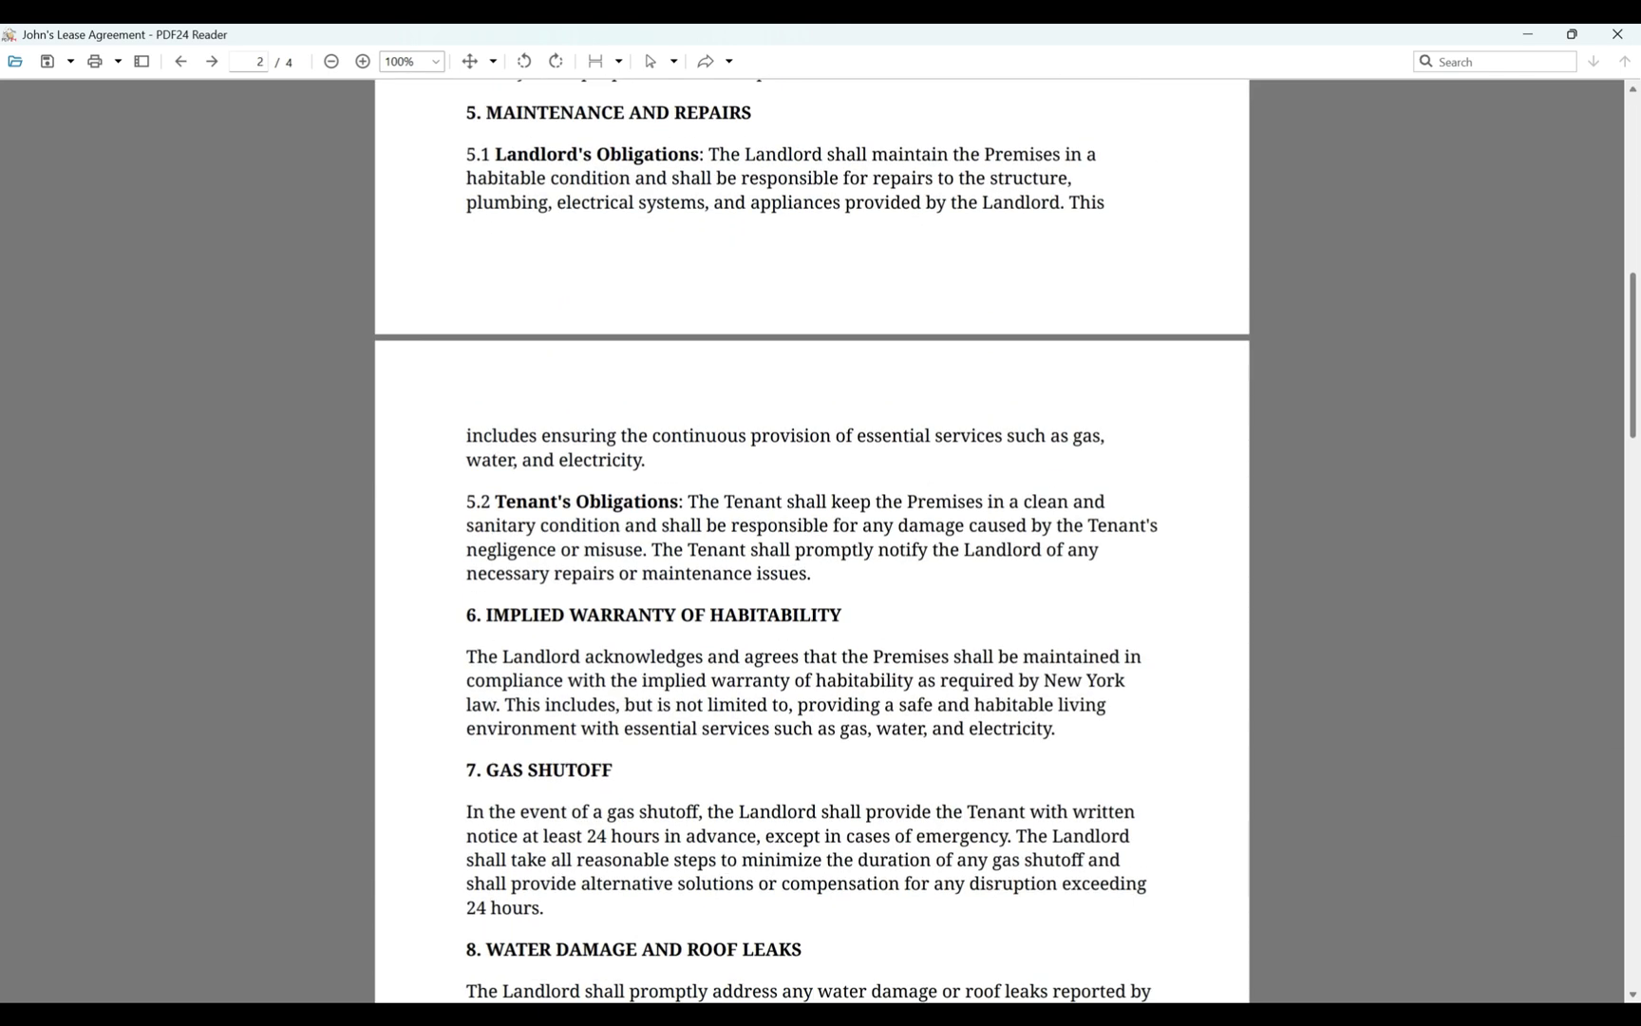
{"action": "scroll", "coordinate": [812, 542], "scroll_direction": "down", "scroll_amount": 14}
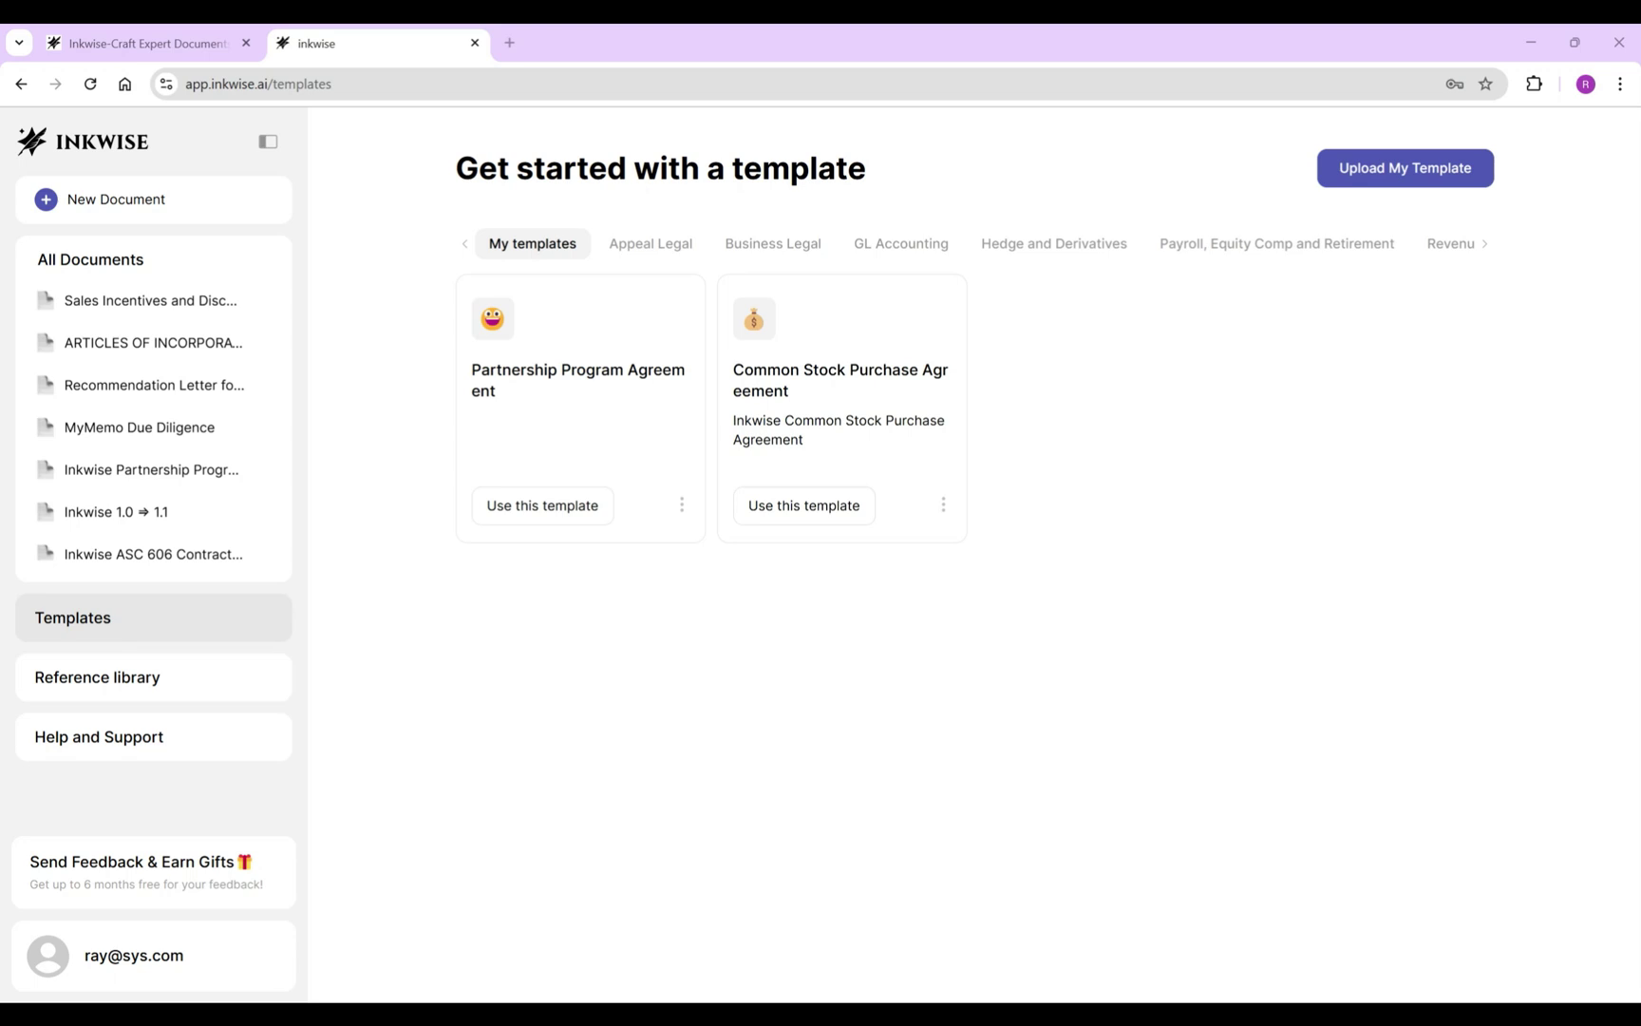
Start a new document from Legal_Complaint_Template.docx in the Trial Legal templates.
{"action": "left_click", "coordinate": [1484, 243]}
{"action": "left_click", "coordinate": [1425, 243]}
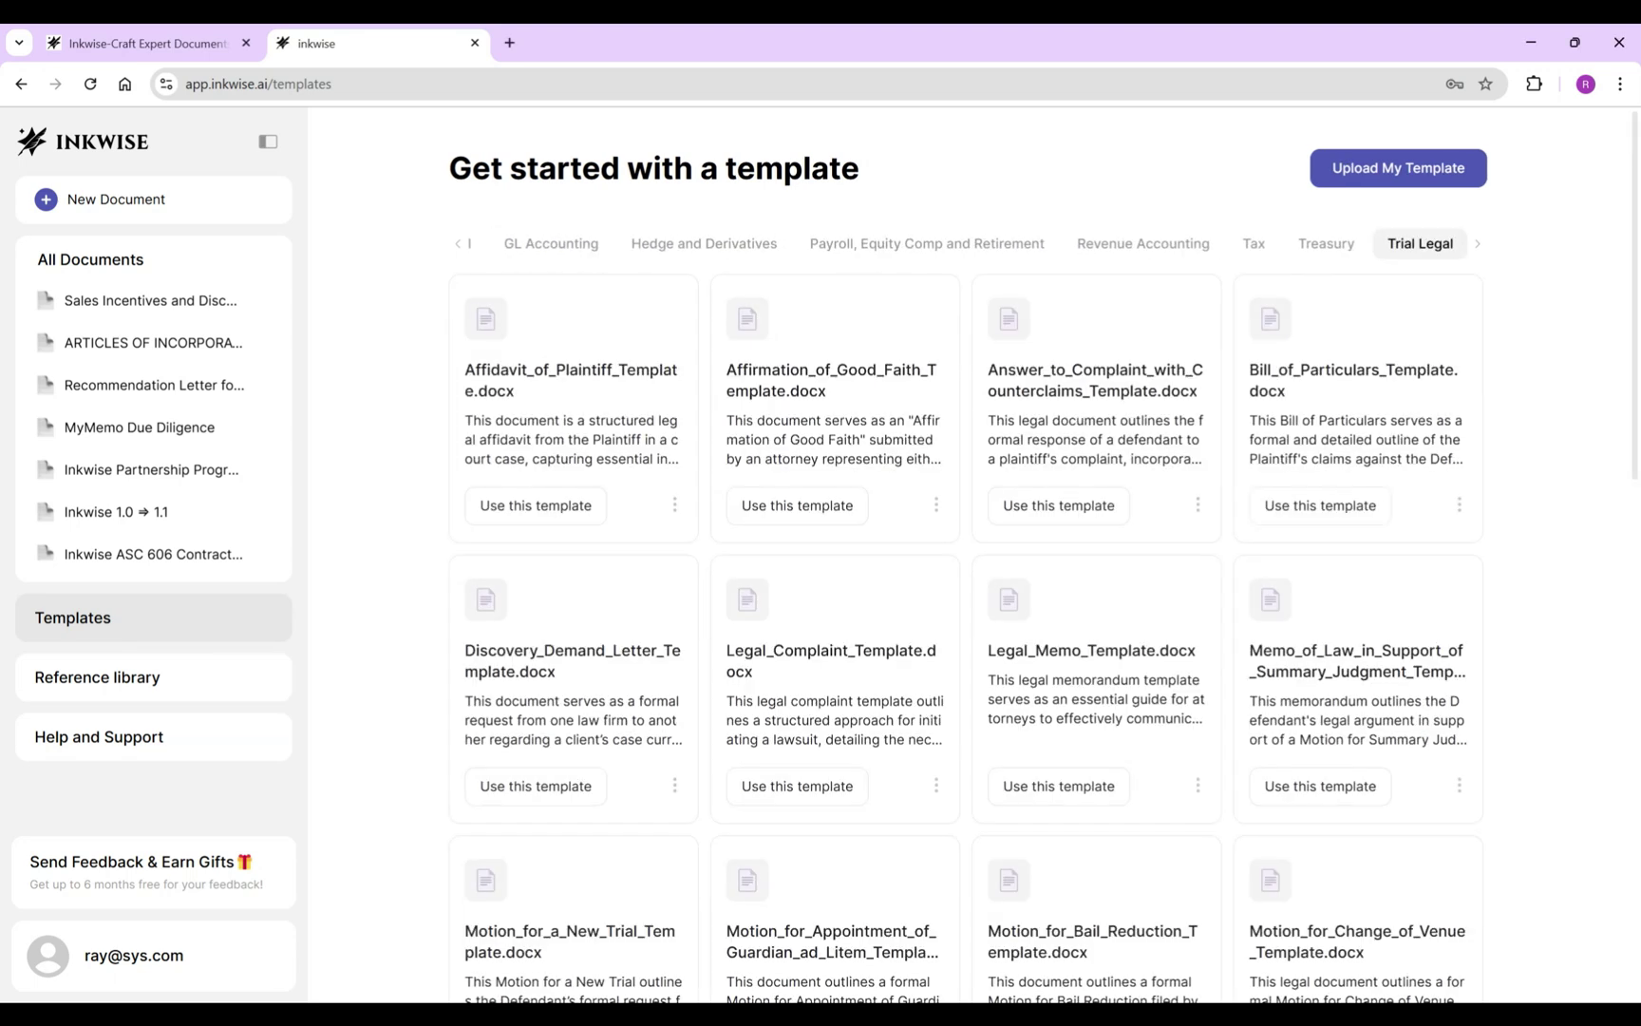
{"action": "left_click_drag", "start_coordinate": [727, 650], "coordinate": [848, 649]}
{"action": "left_click", "coordinate": [796, 785]}
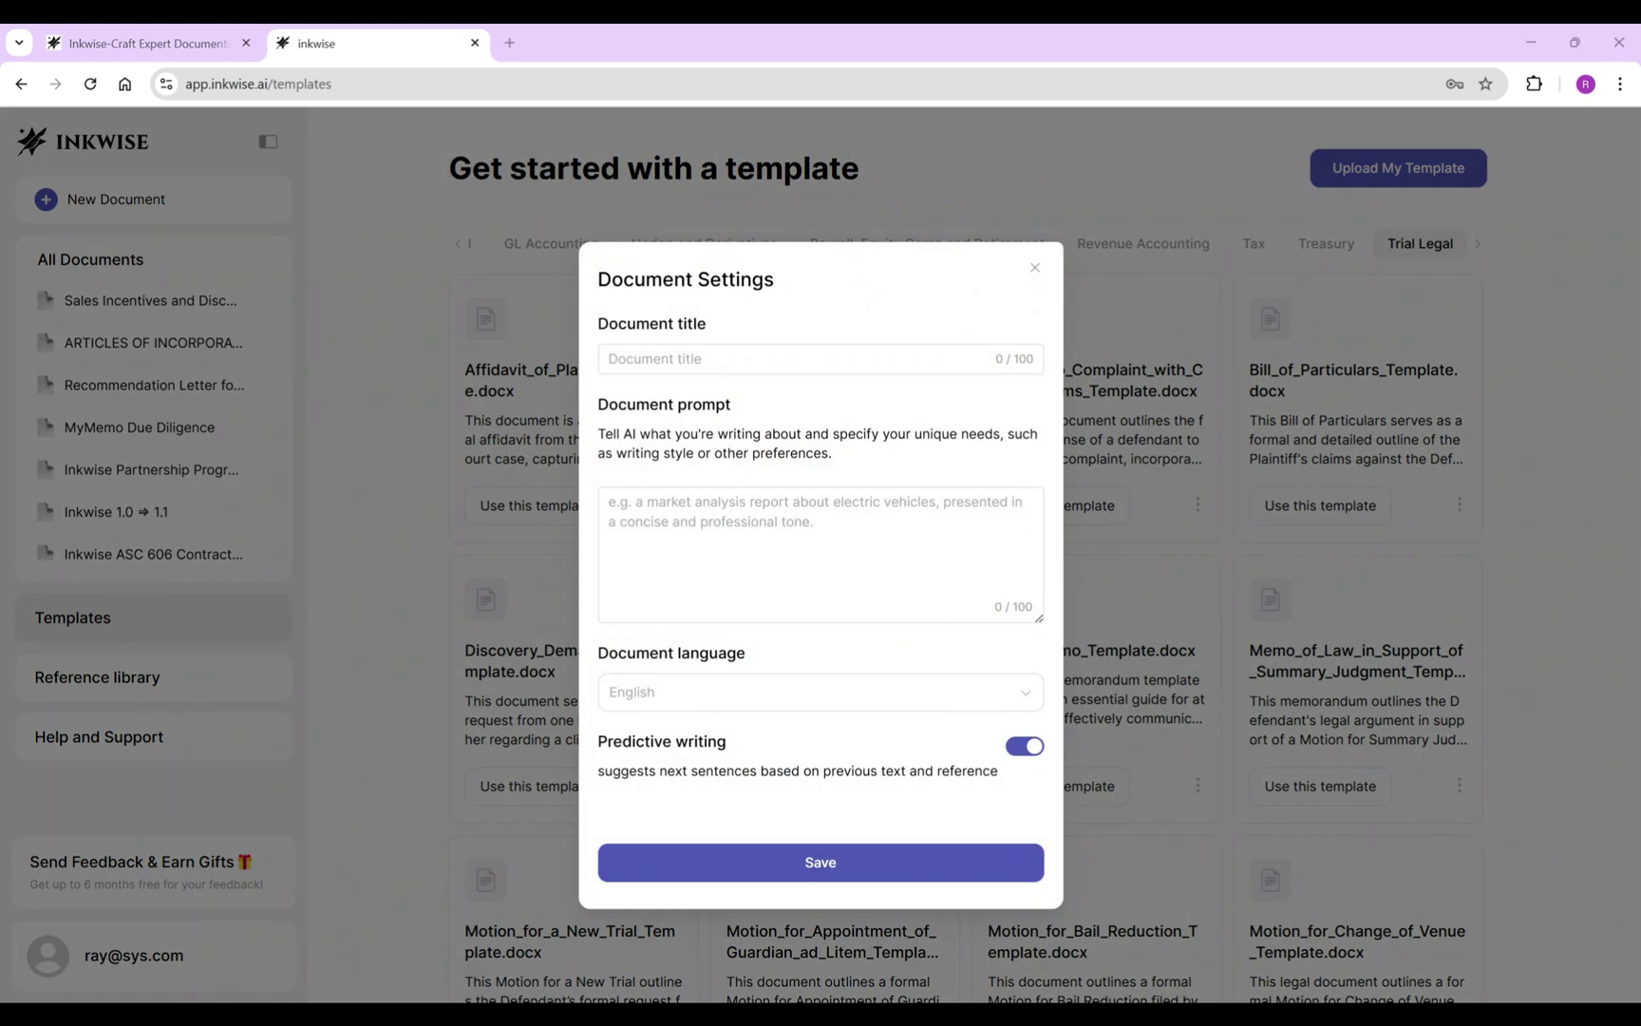
Title it 'John Doe vs. Unfortunate Property Management', add the tenant-complaint prompt, and keep English.
{"action": "left_click", "coordinate": [820, 358]}
{"action": "type", "text": "John Doe vs. Unfortunate Property Management"}
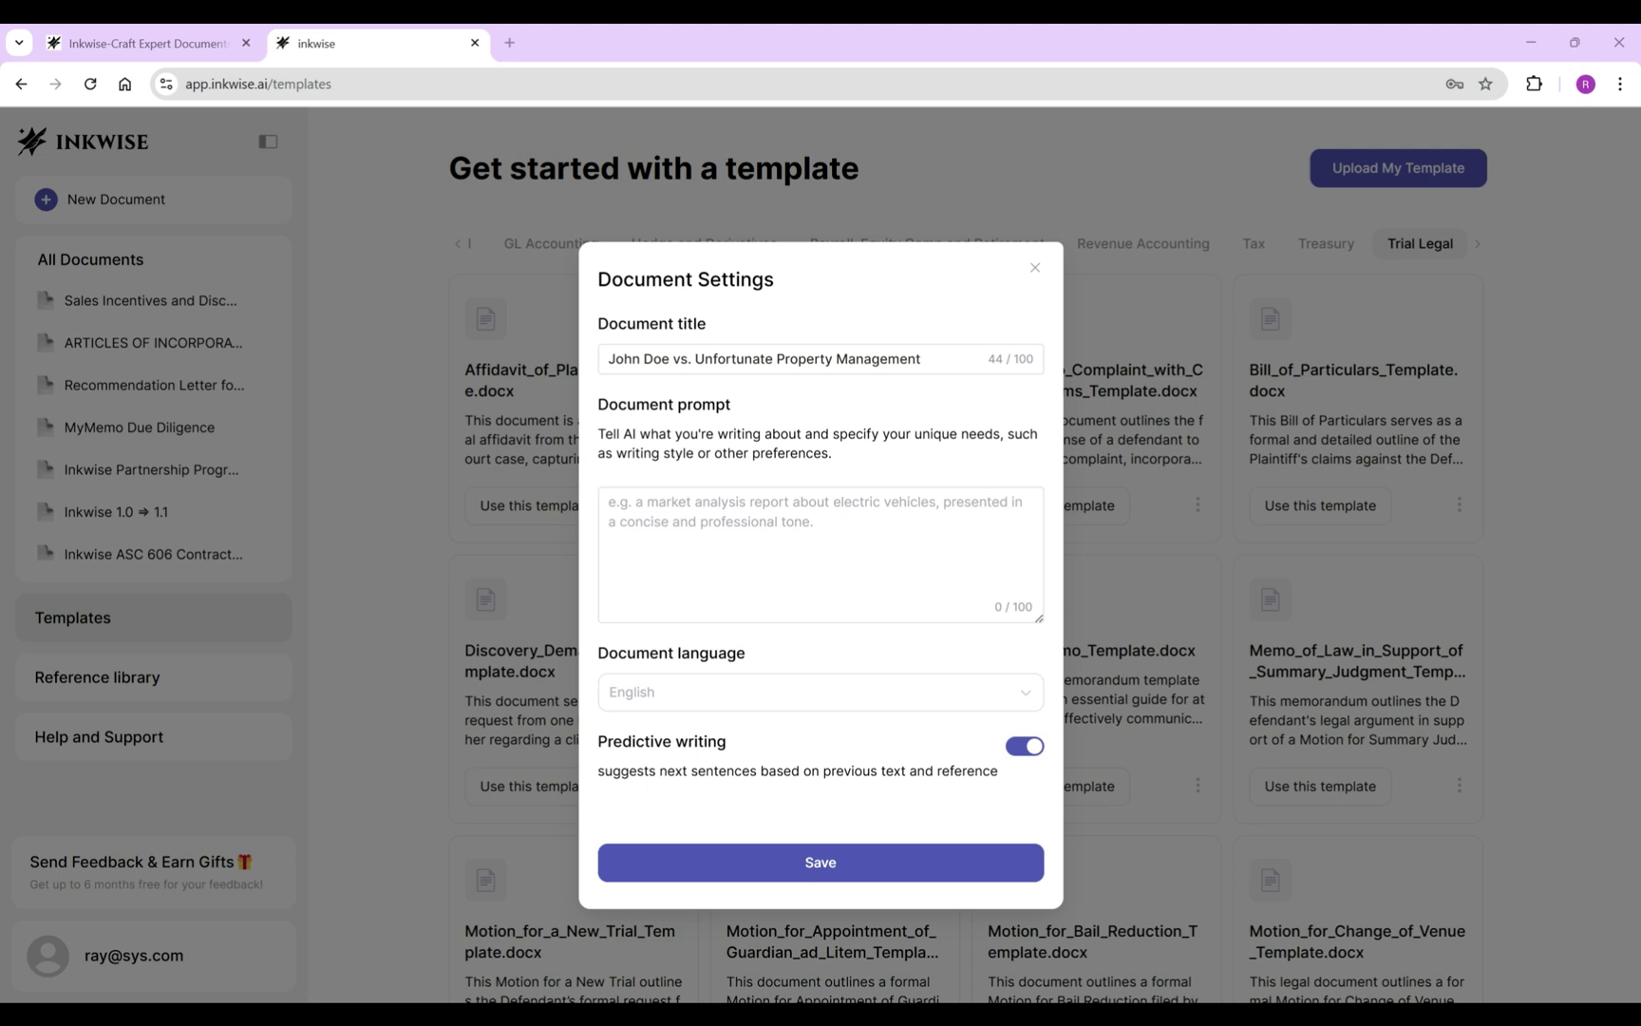
{"action": "left_click", "coordinate": [820, 551]}
{"action": "type", "text": "A legal complaint by a tenant for various claims against the landlord company in a lawyer's tone."}
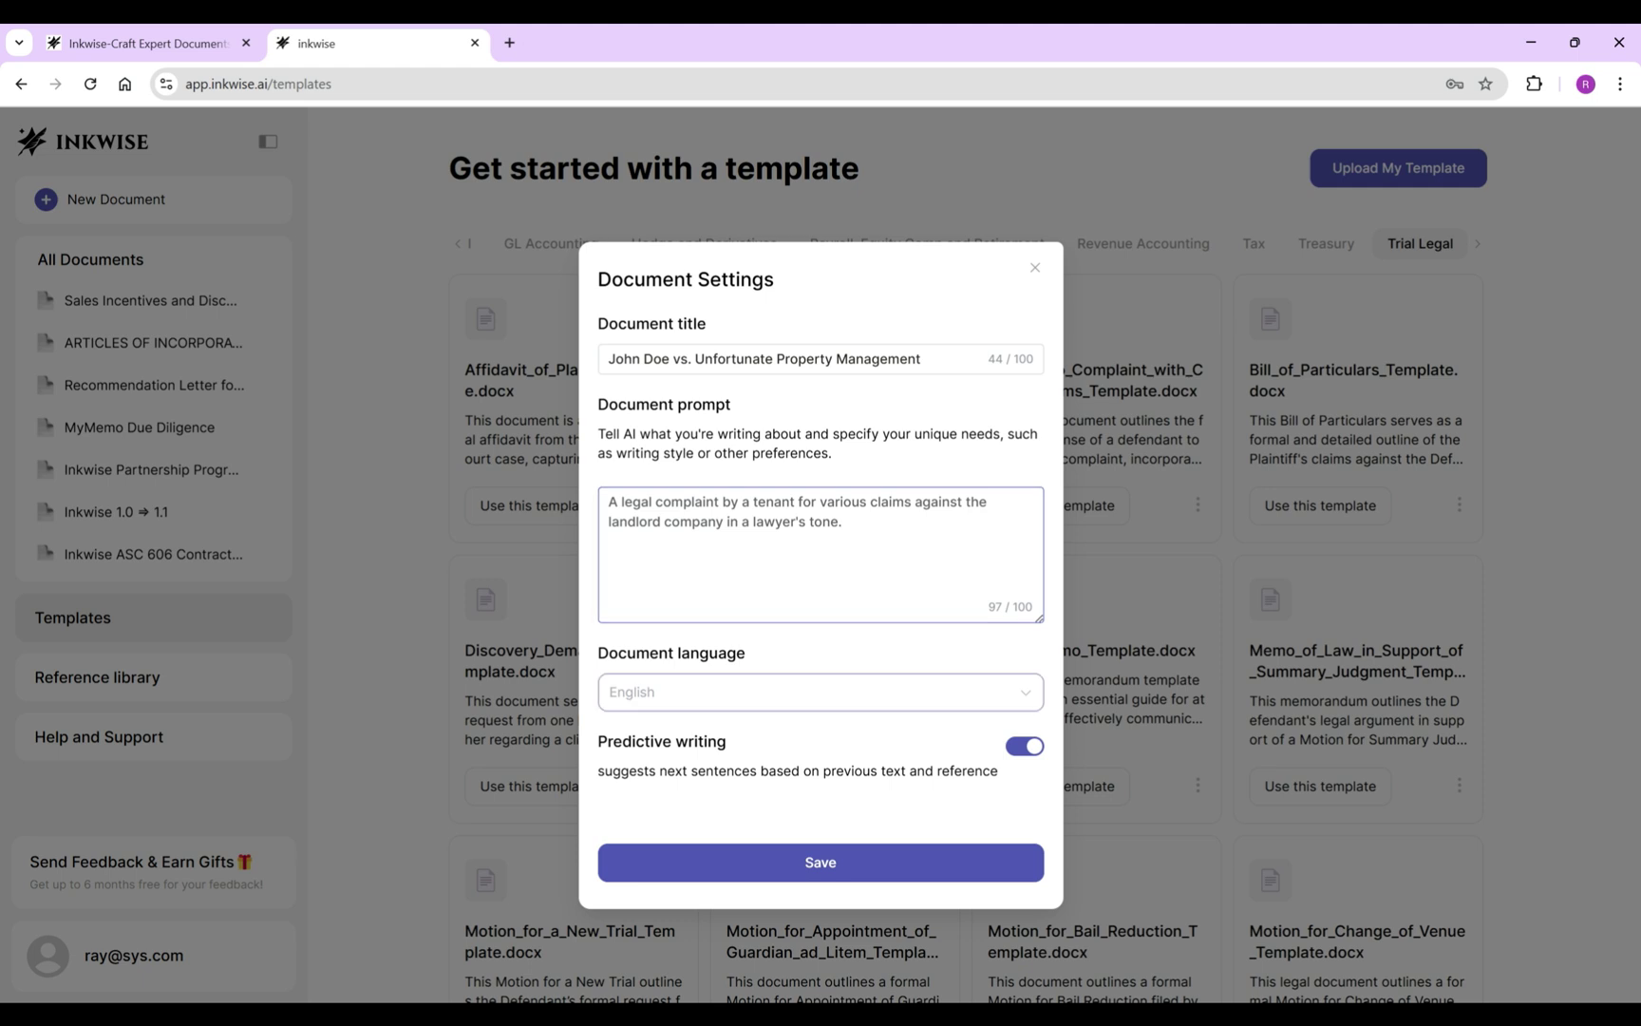
{"action": "left_click", "coordinate": [821, 691]}
{"action": "scroll", "coordinate": [821, 883], "scroll_direction": "down", "scroll_amount": 3}
{"action": "scroll", "coordinate": [821, 854], "scroll_direction": "down", "scroll_amount": 6}
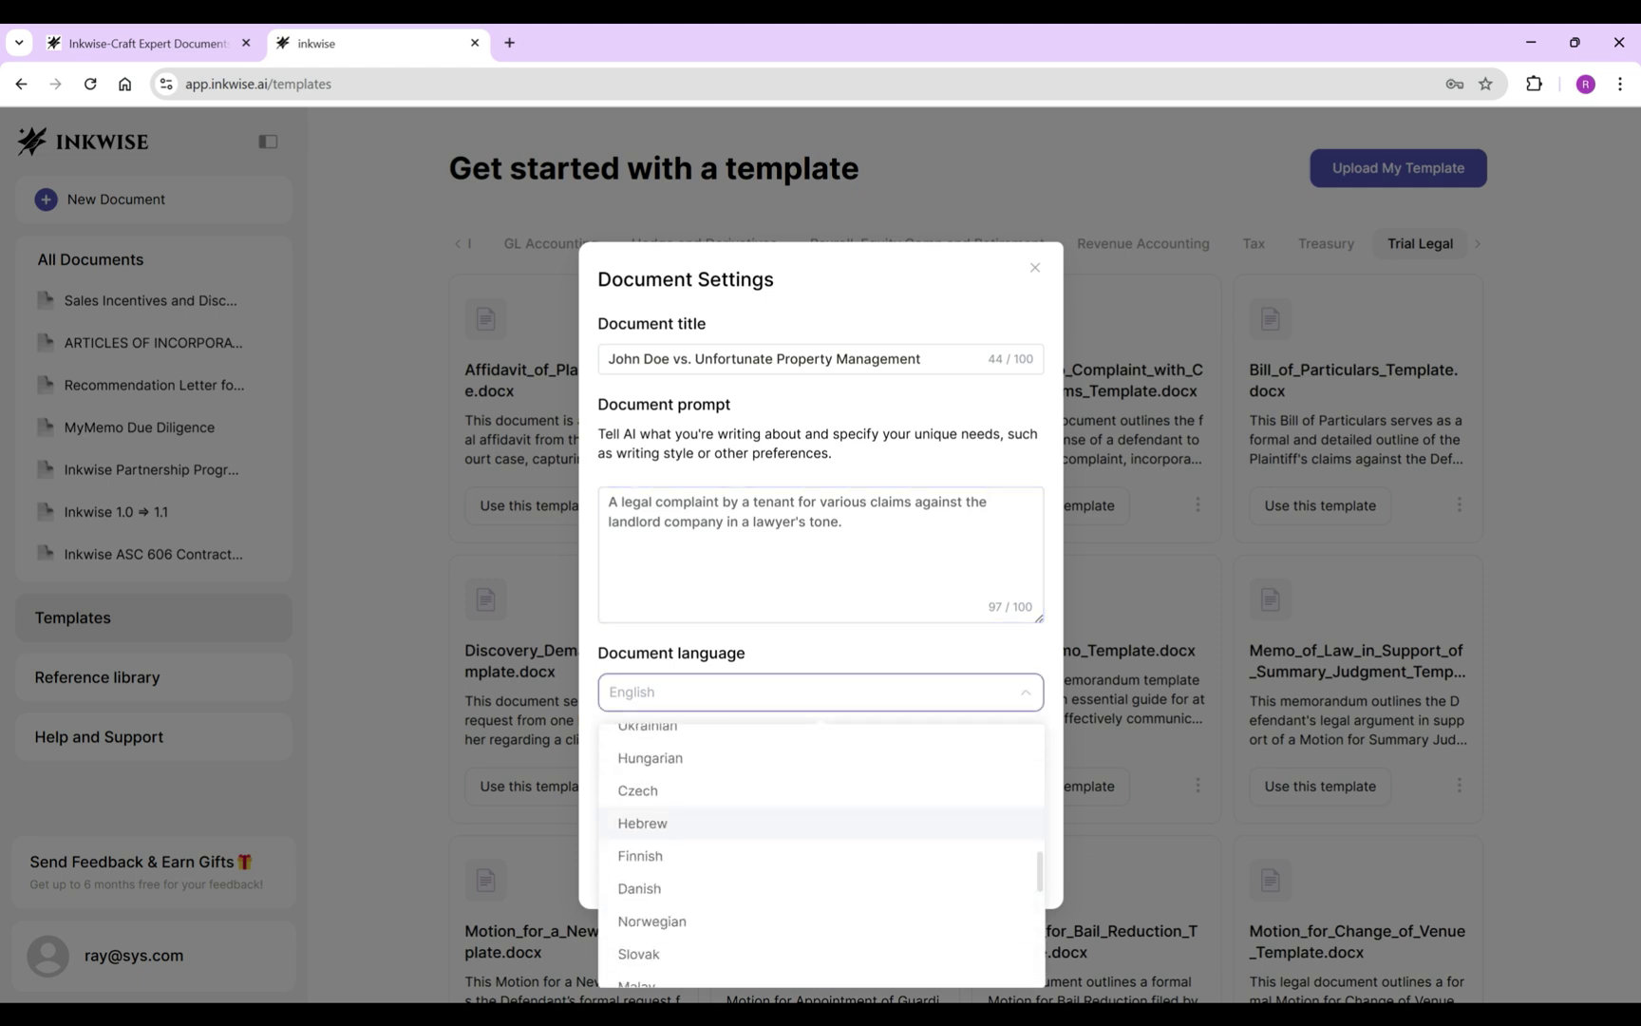
{"action": "scroll", "coordinate": [821, 855], "scroll_direction": "up", "scroll_amount": 10}
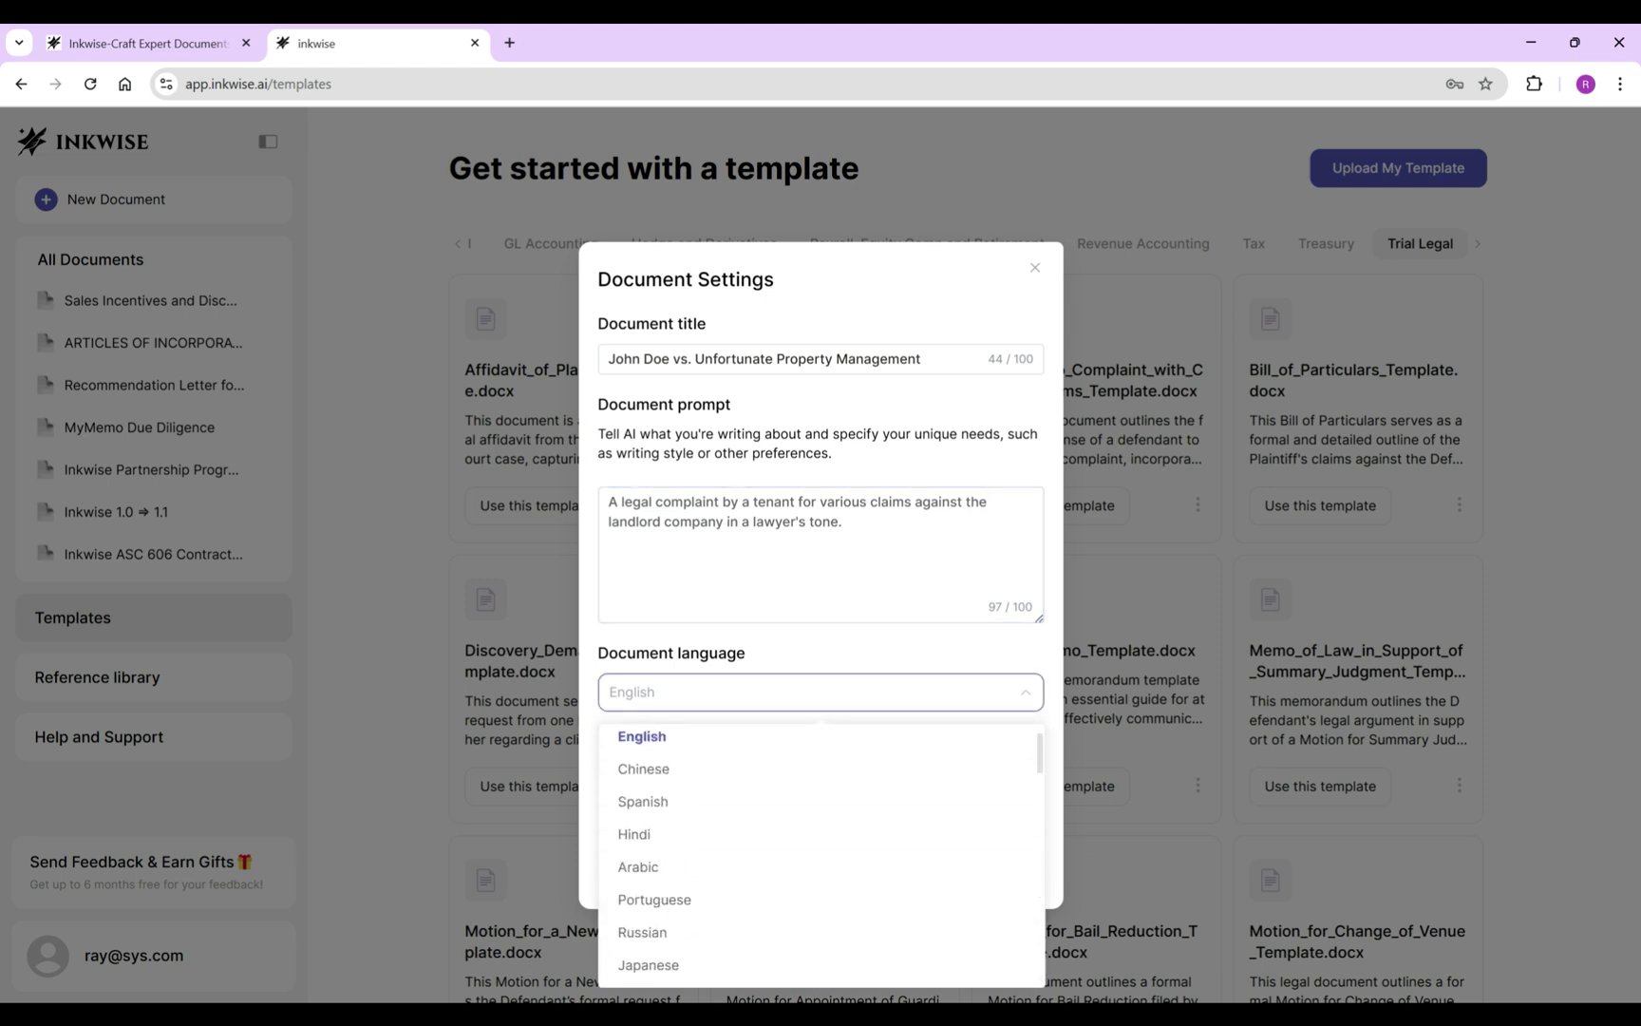
{"action": "left_click", "coordinate": [655, 736]}
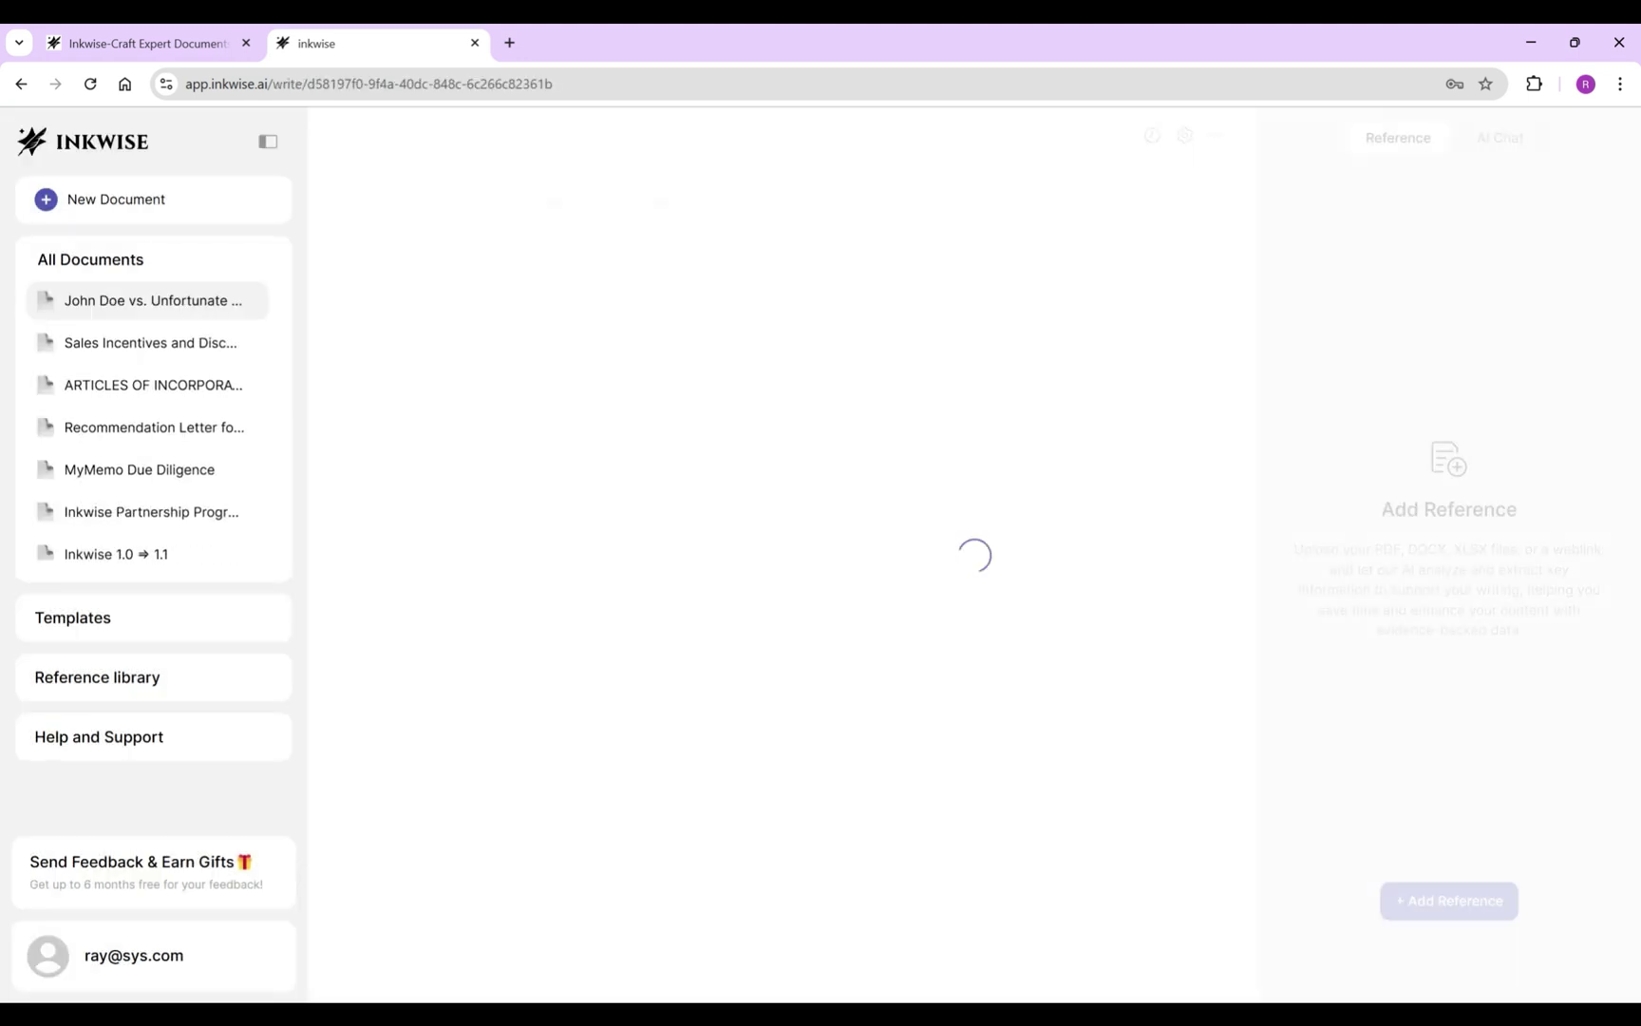
Attach John's Lease Agreement.pdf from the Demo - Legal Complaint folder as a reference.
{"action": "scroll", "coordinate": [770, 569], "scroll_direction": "up", "scroll_amount": 20}
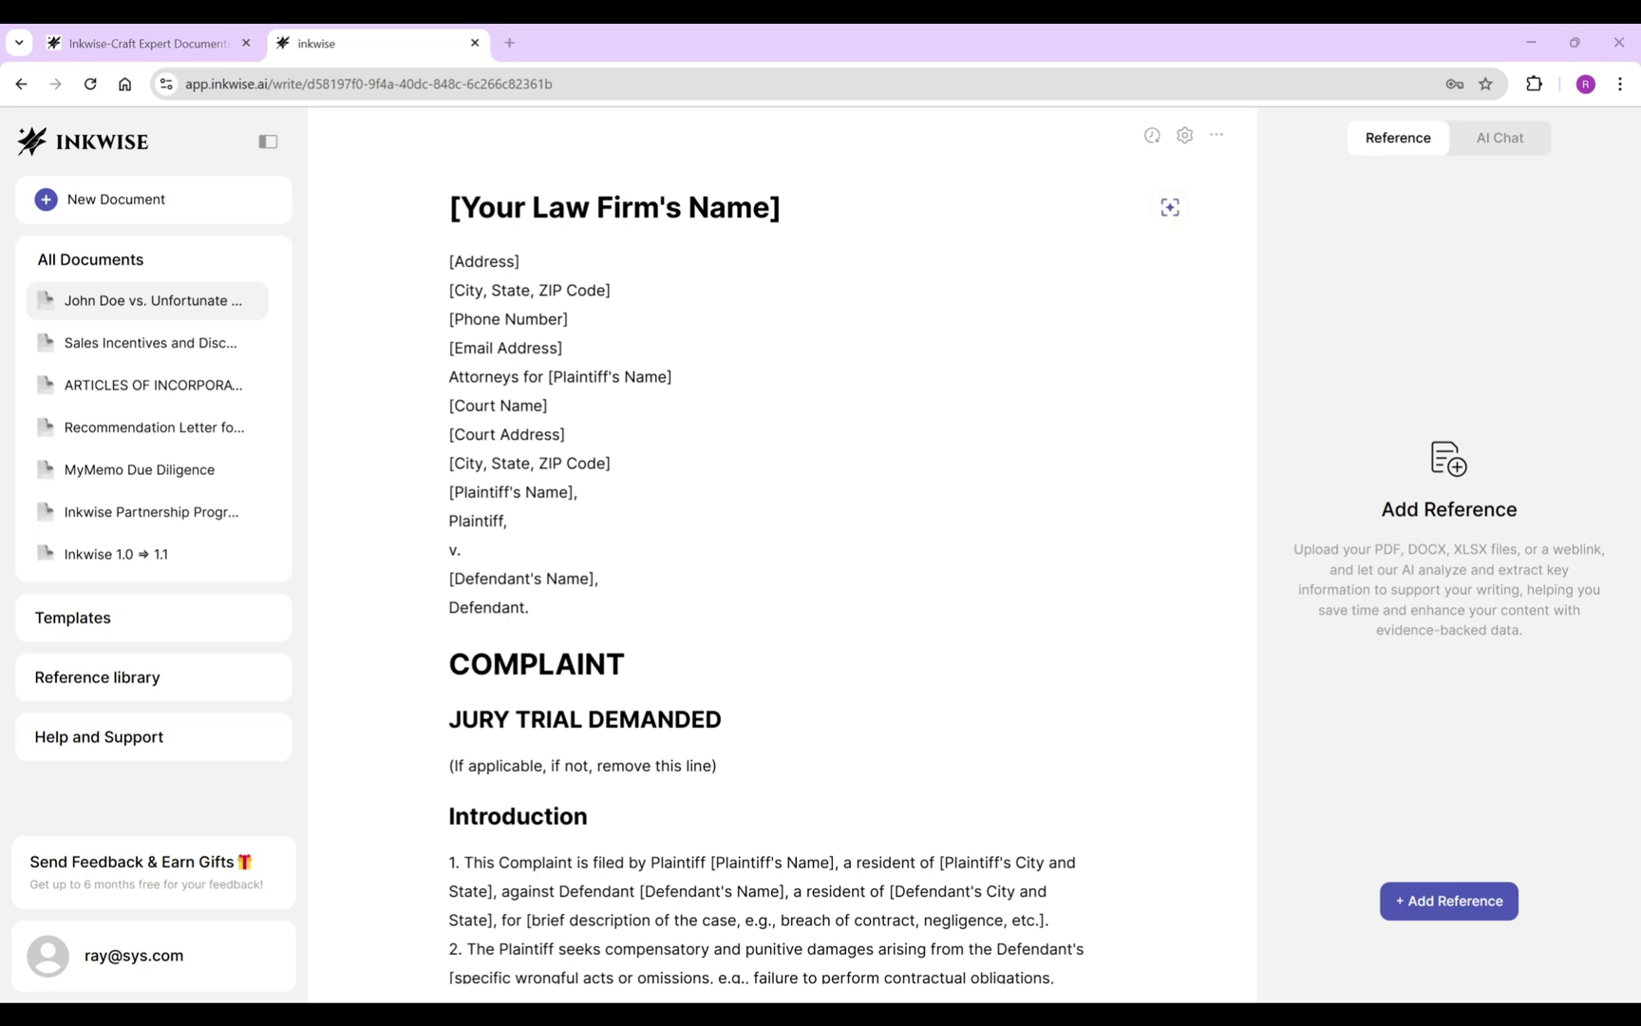
{"action": "left_click", "coordinate": [1448, 901]}
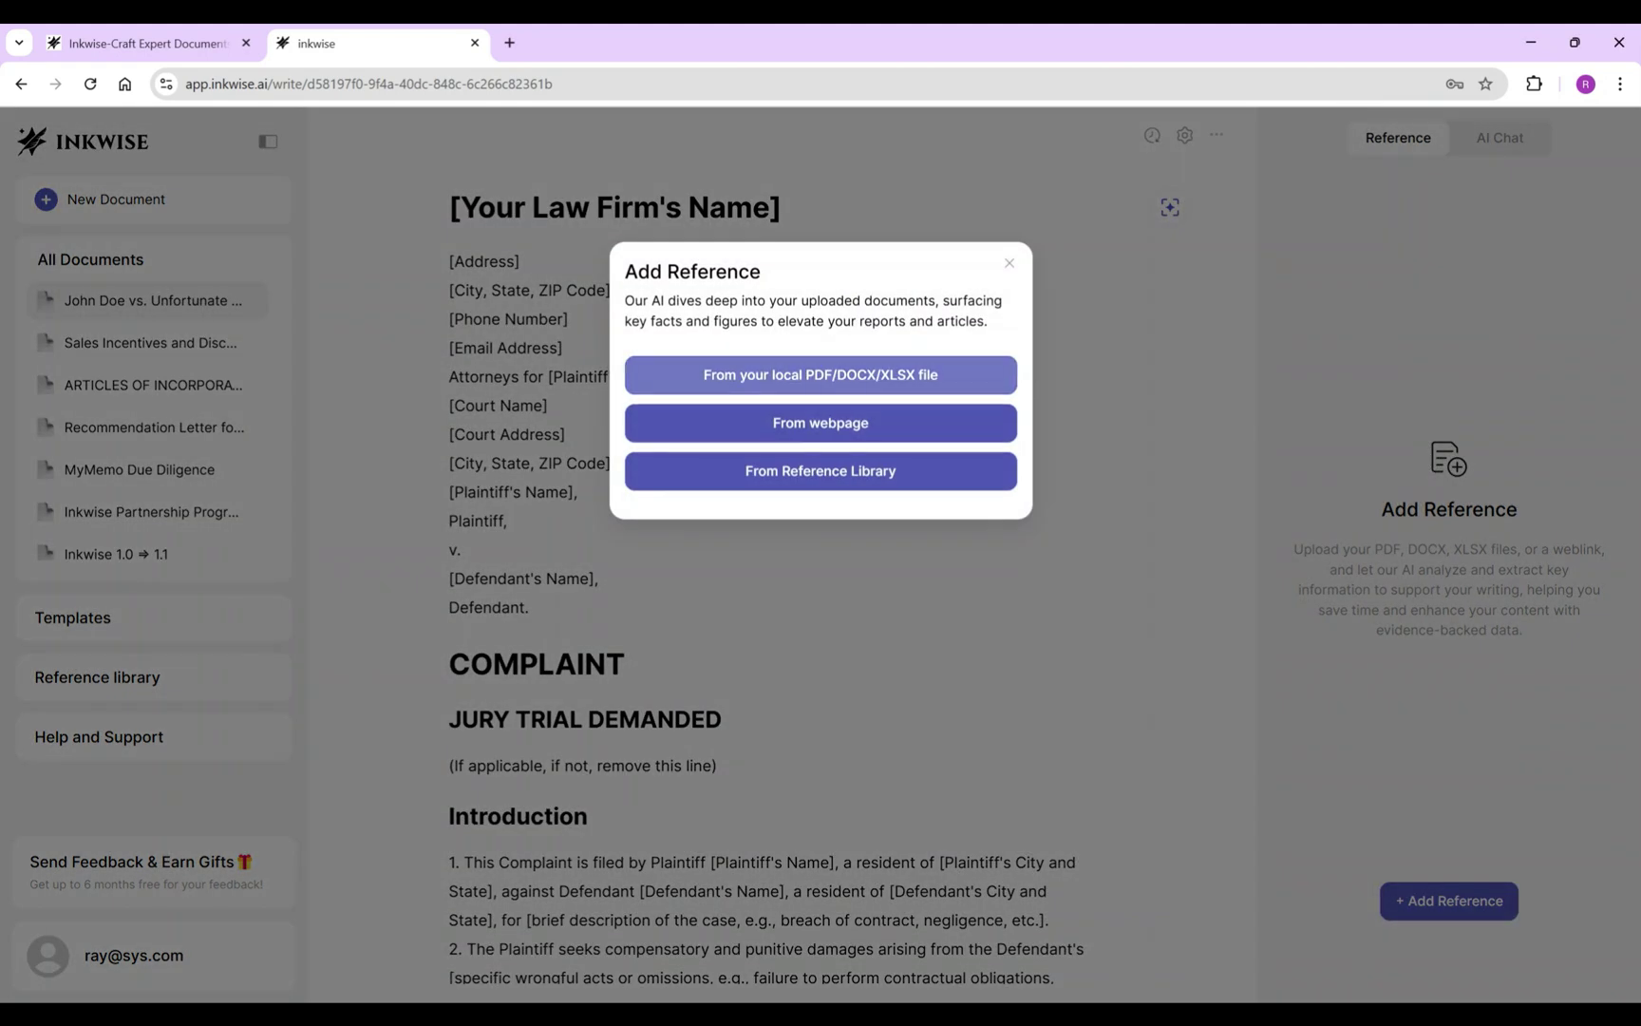
{"action": "left_click", "coordinate": [820, 374]}
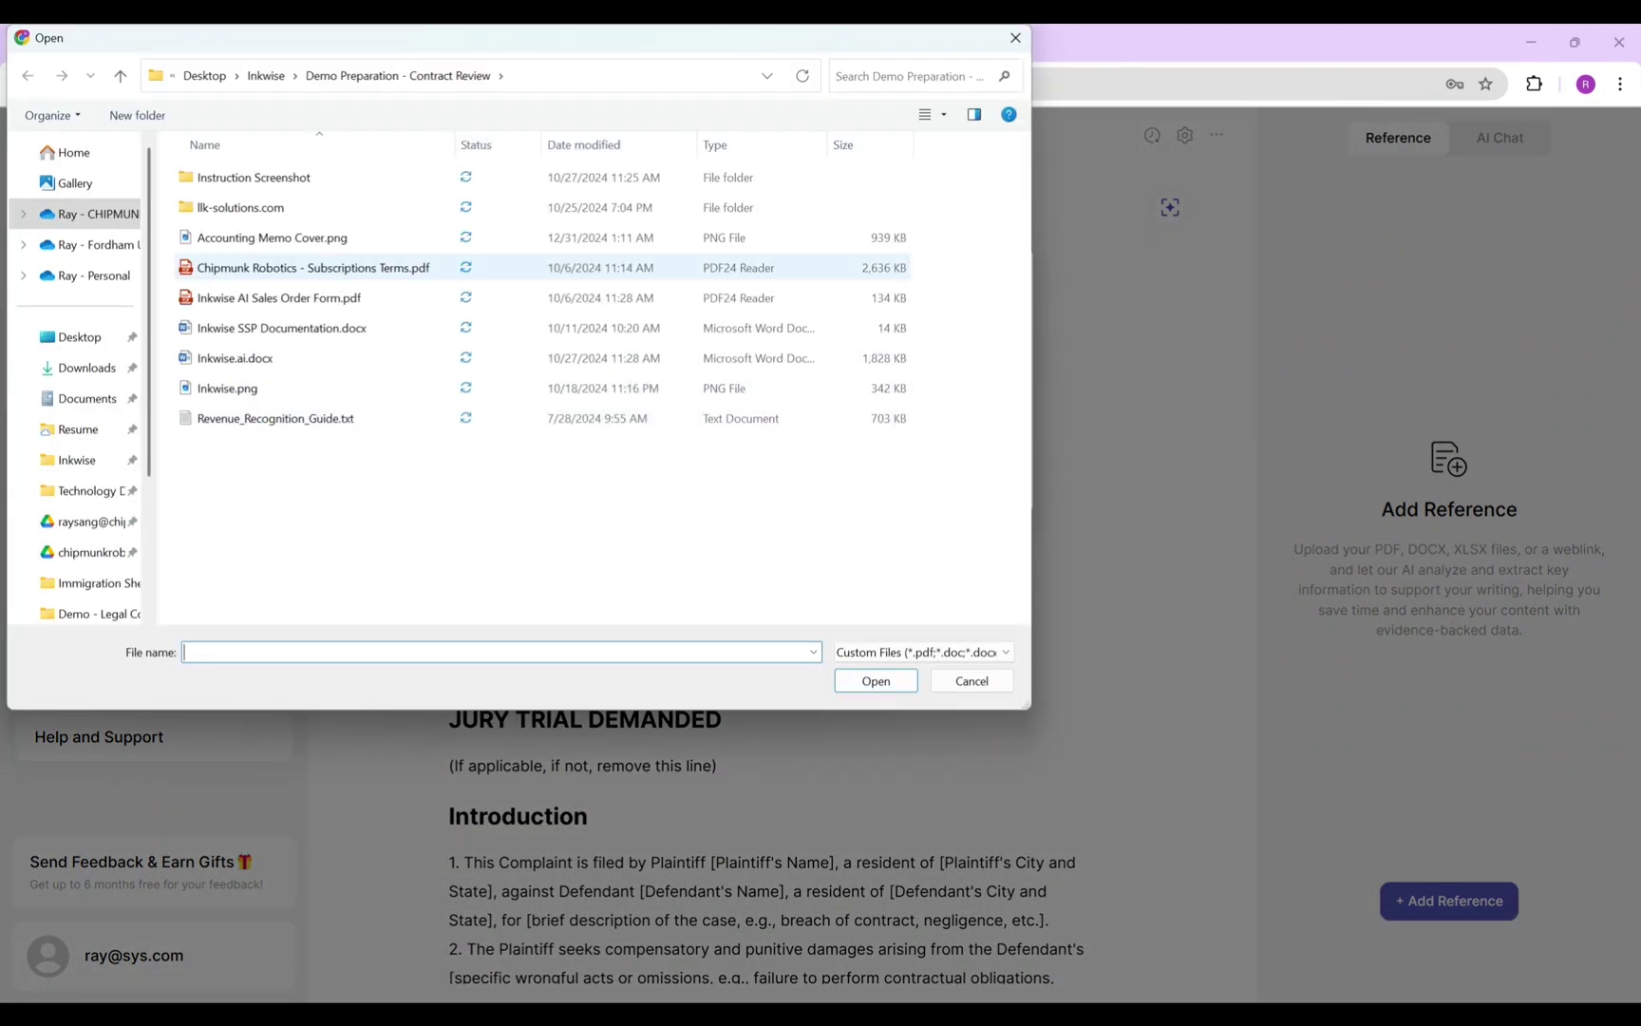
{"action": "left_click", "coordinate": [266, 75]}
{"action": "double_click", "coordinate": [259, 267]}
{"action": "double_click", "coordinate": [260, 267]}
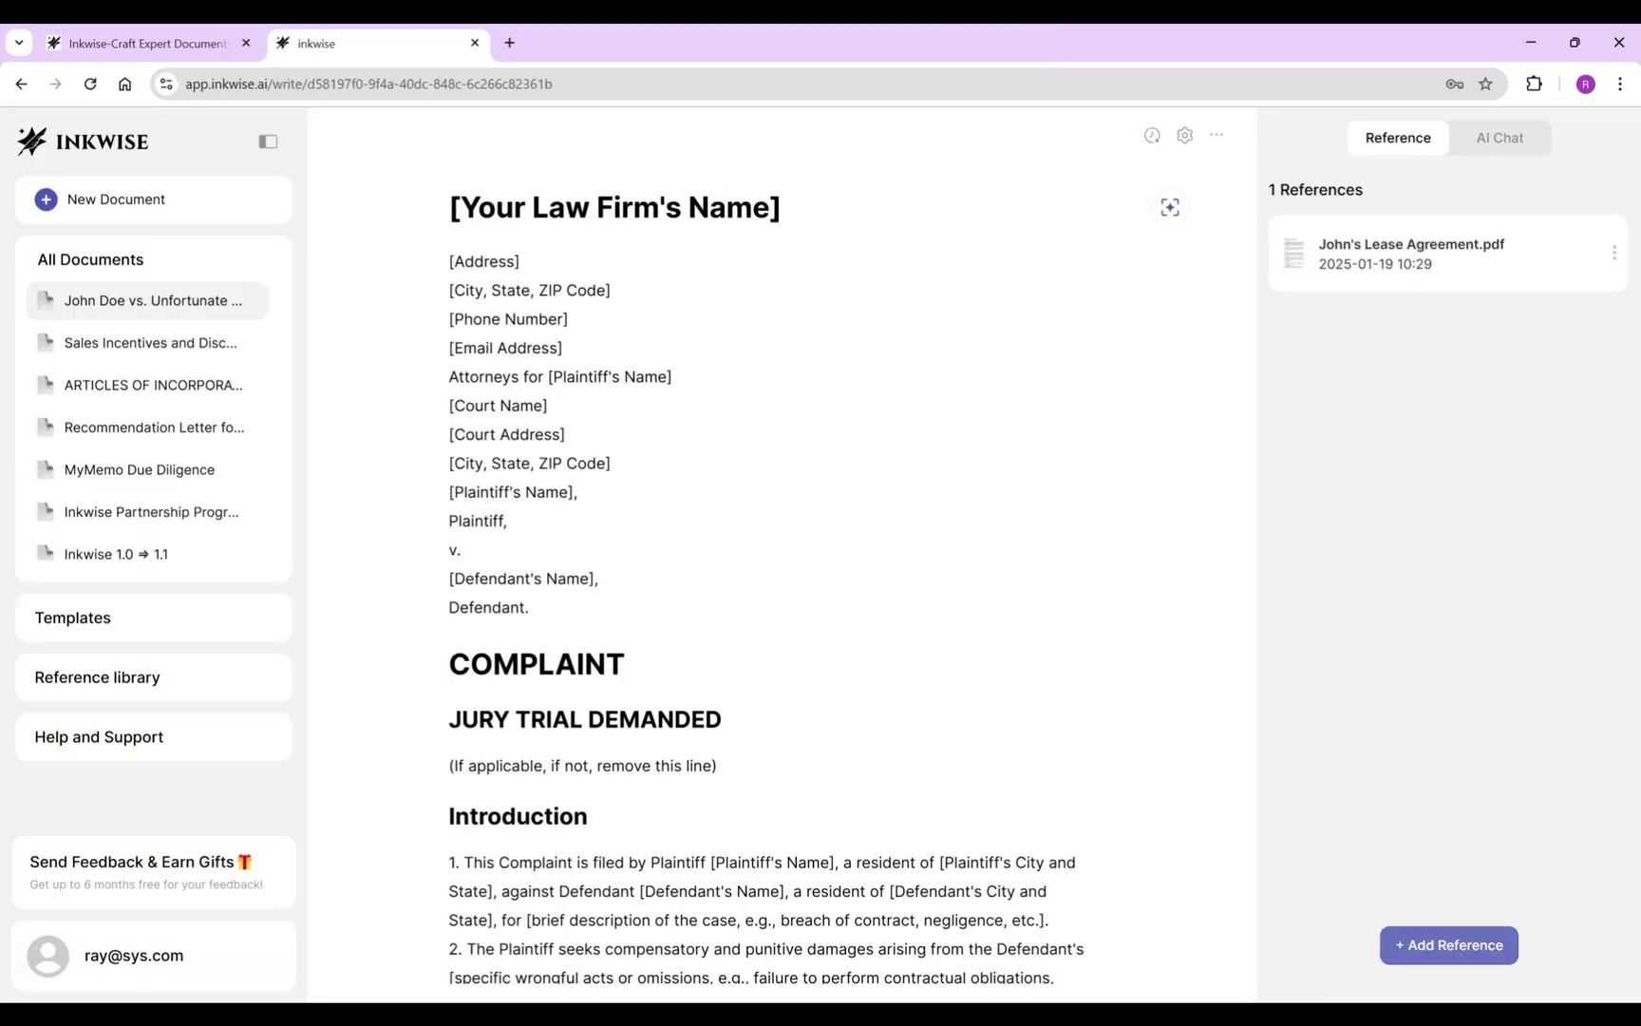
Attach A hypo case summary- tenant.docx and Inkwise Mock Legal Services, LLP.docx as references.
{"action": "left_click", "coordinate": [1448, 944]}
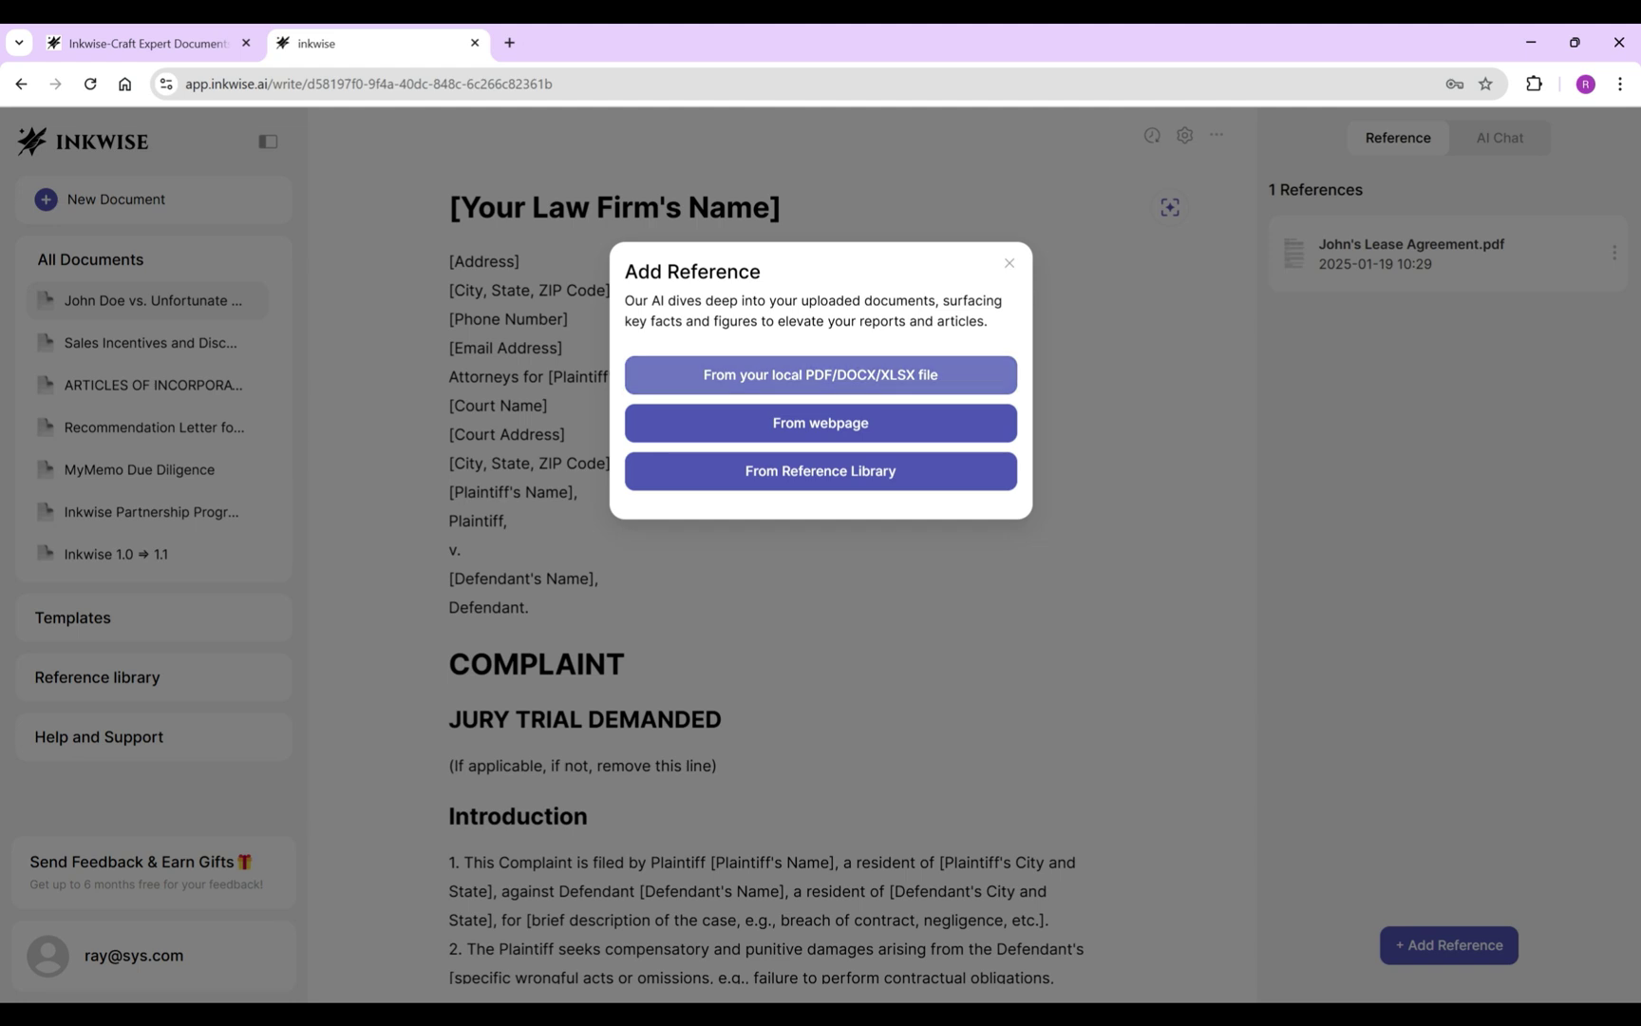
{"action": "left_click", "coordinate": [821, 375]}
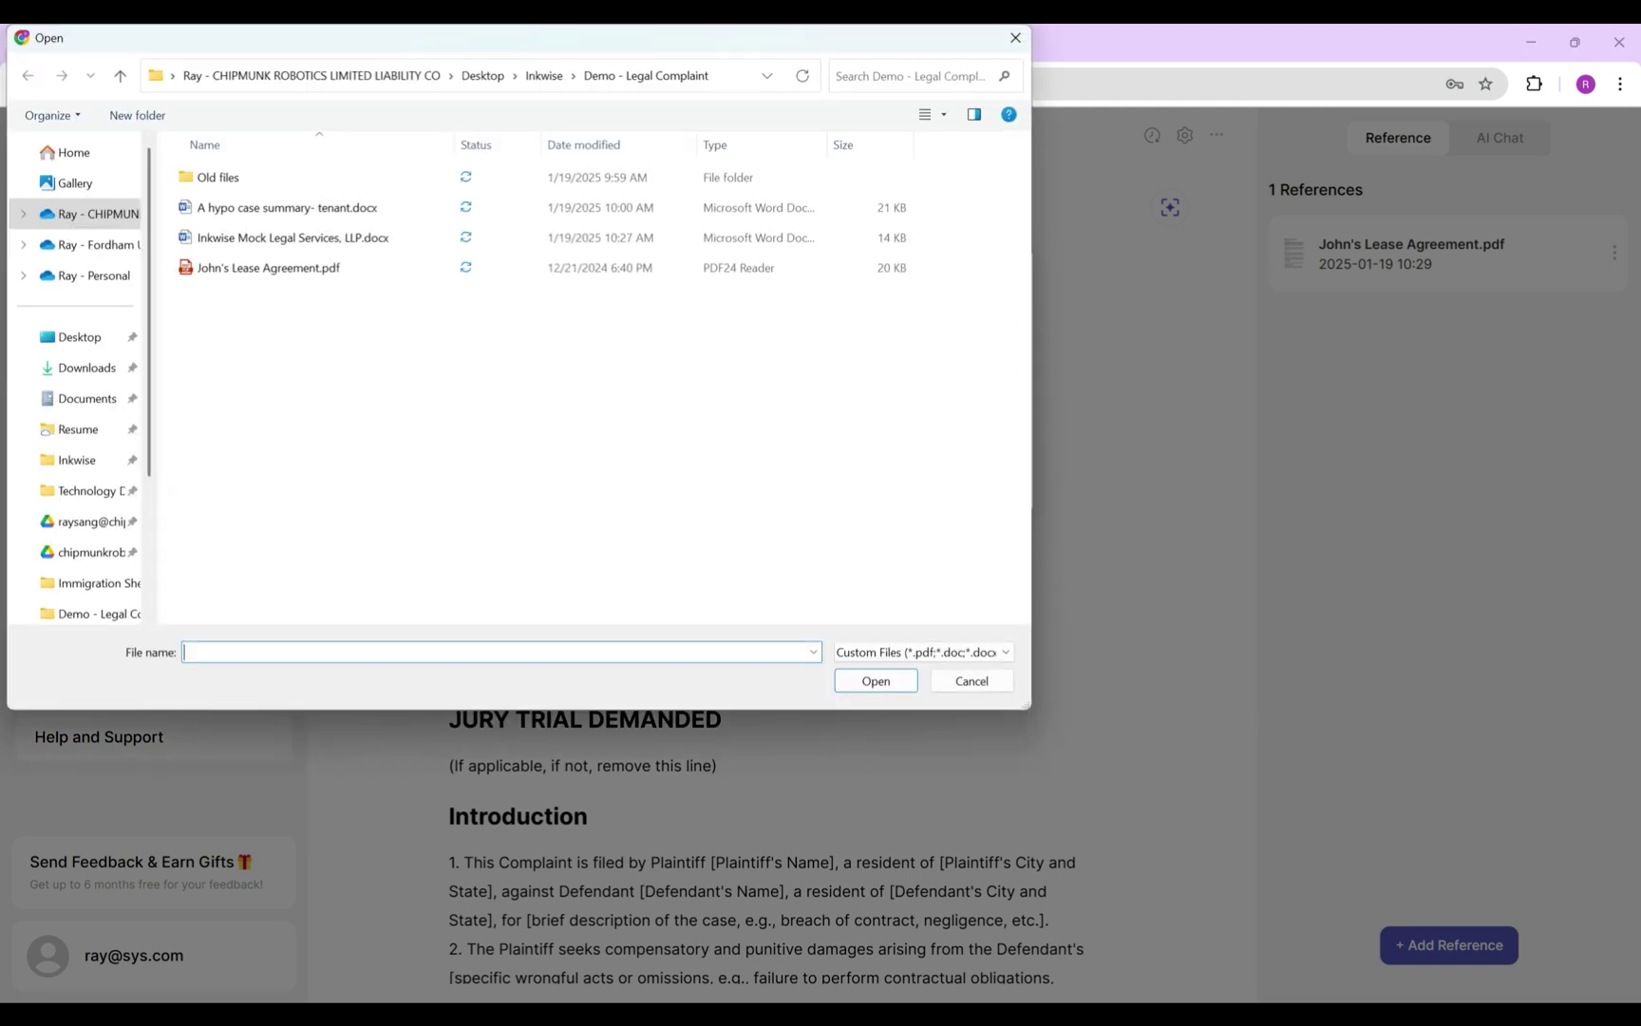
{"action": "left_click", "coordinate": [285, 207]}
{"action": "left_click", "coordinate": [292, 238], "text": "shift"}
{"action": "left_click", "coordinate": [876, 681]}
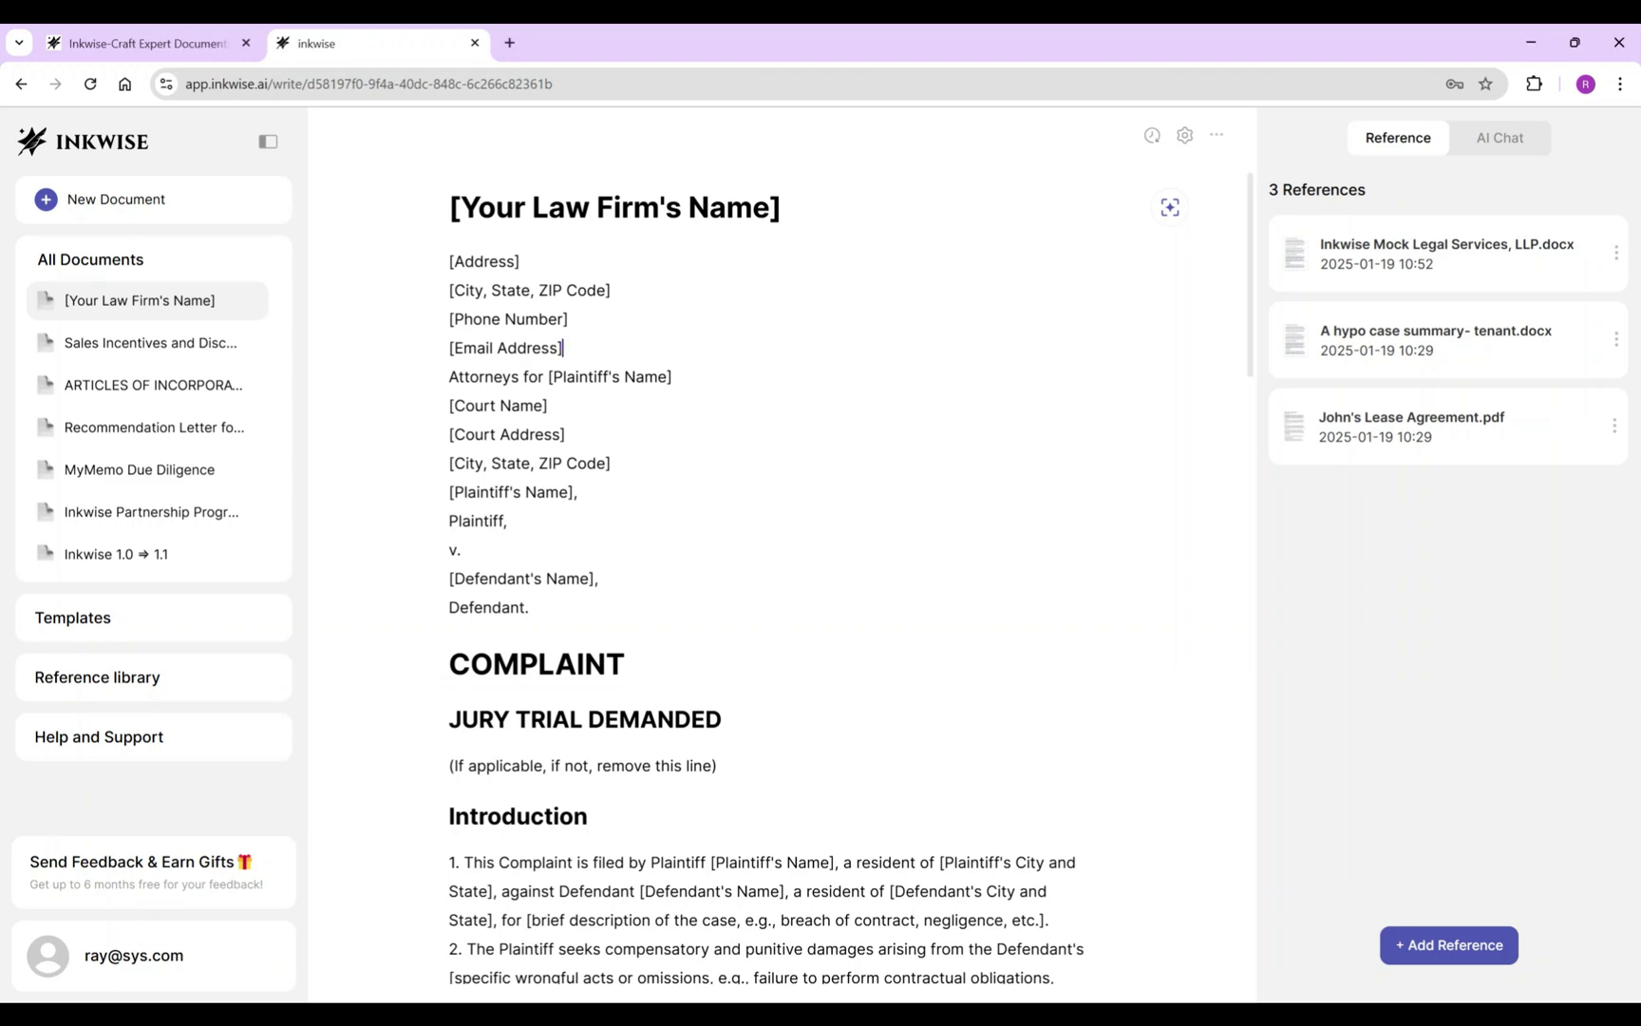
Fill the header with the law firm's details via AI, sourced from Inkwise Mock Legal Services, LLP.
{"action": "left_click_drag", "start_coordinate": [450, 207], "coordinate": [562, 348]}
{"action": "left_click", "coordinate": [366, 385]}
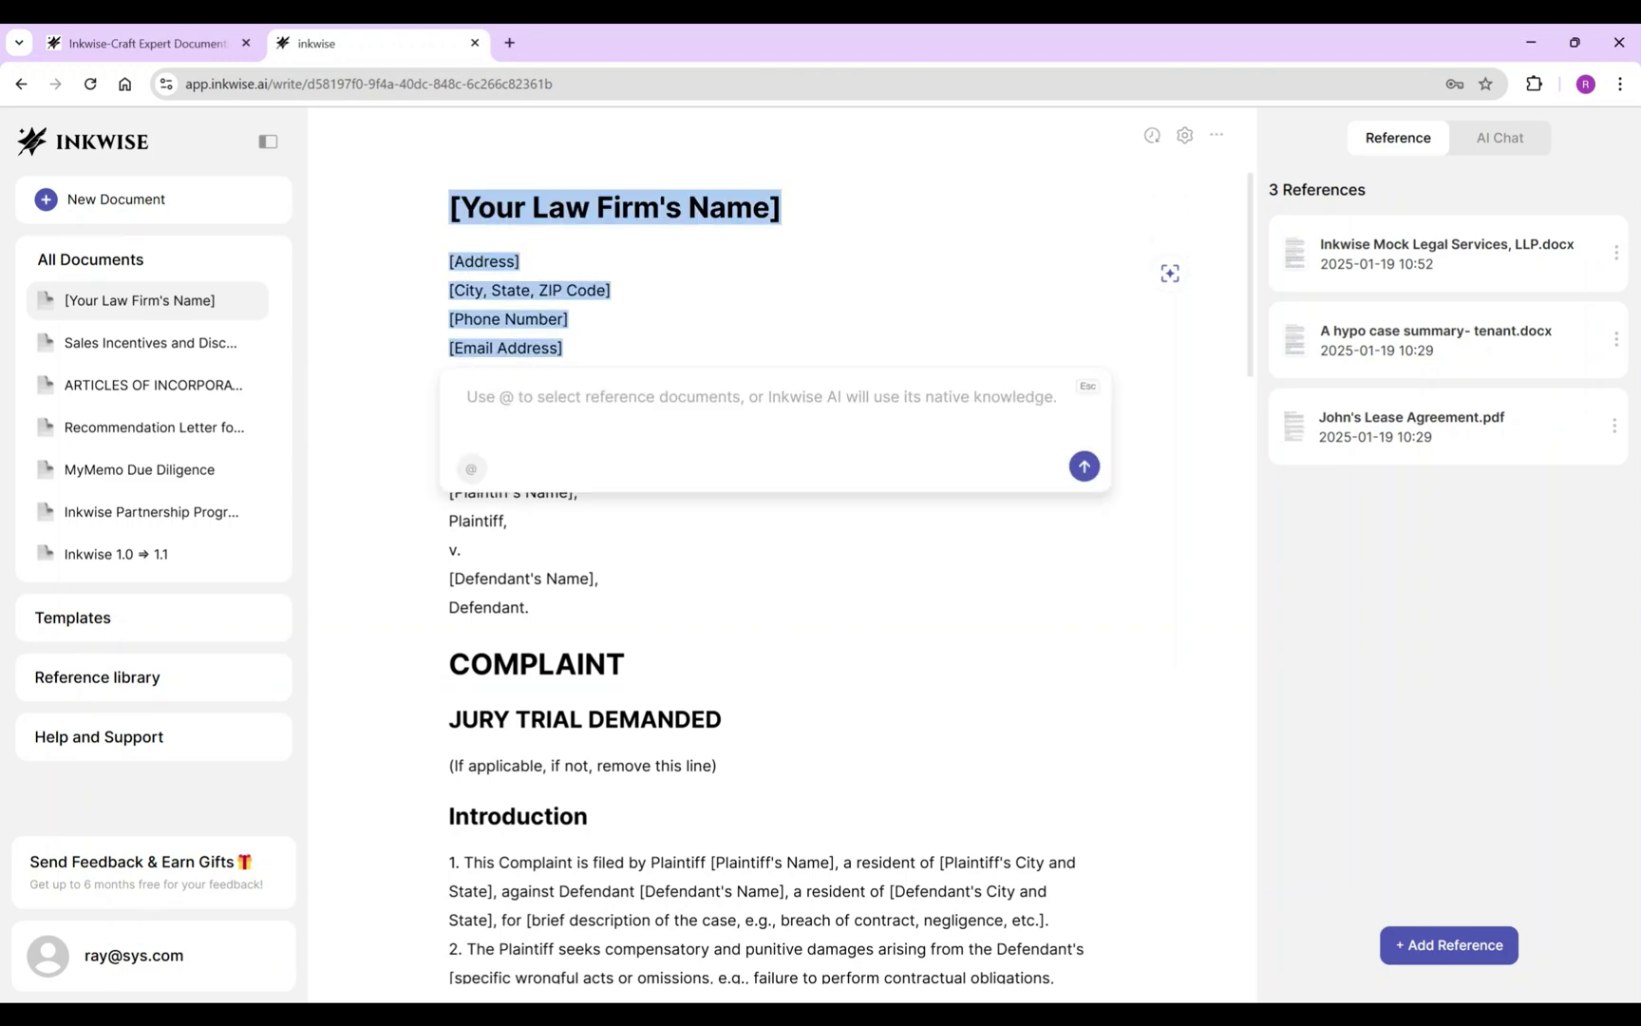
{"action": "type", "text": "Update the selected texts based on the reference"}
{"action": "left_click", "coordinate": [471, 468]}
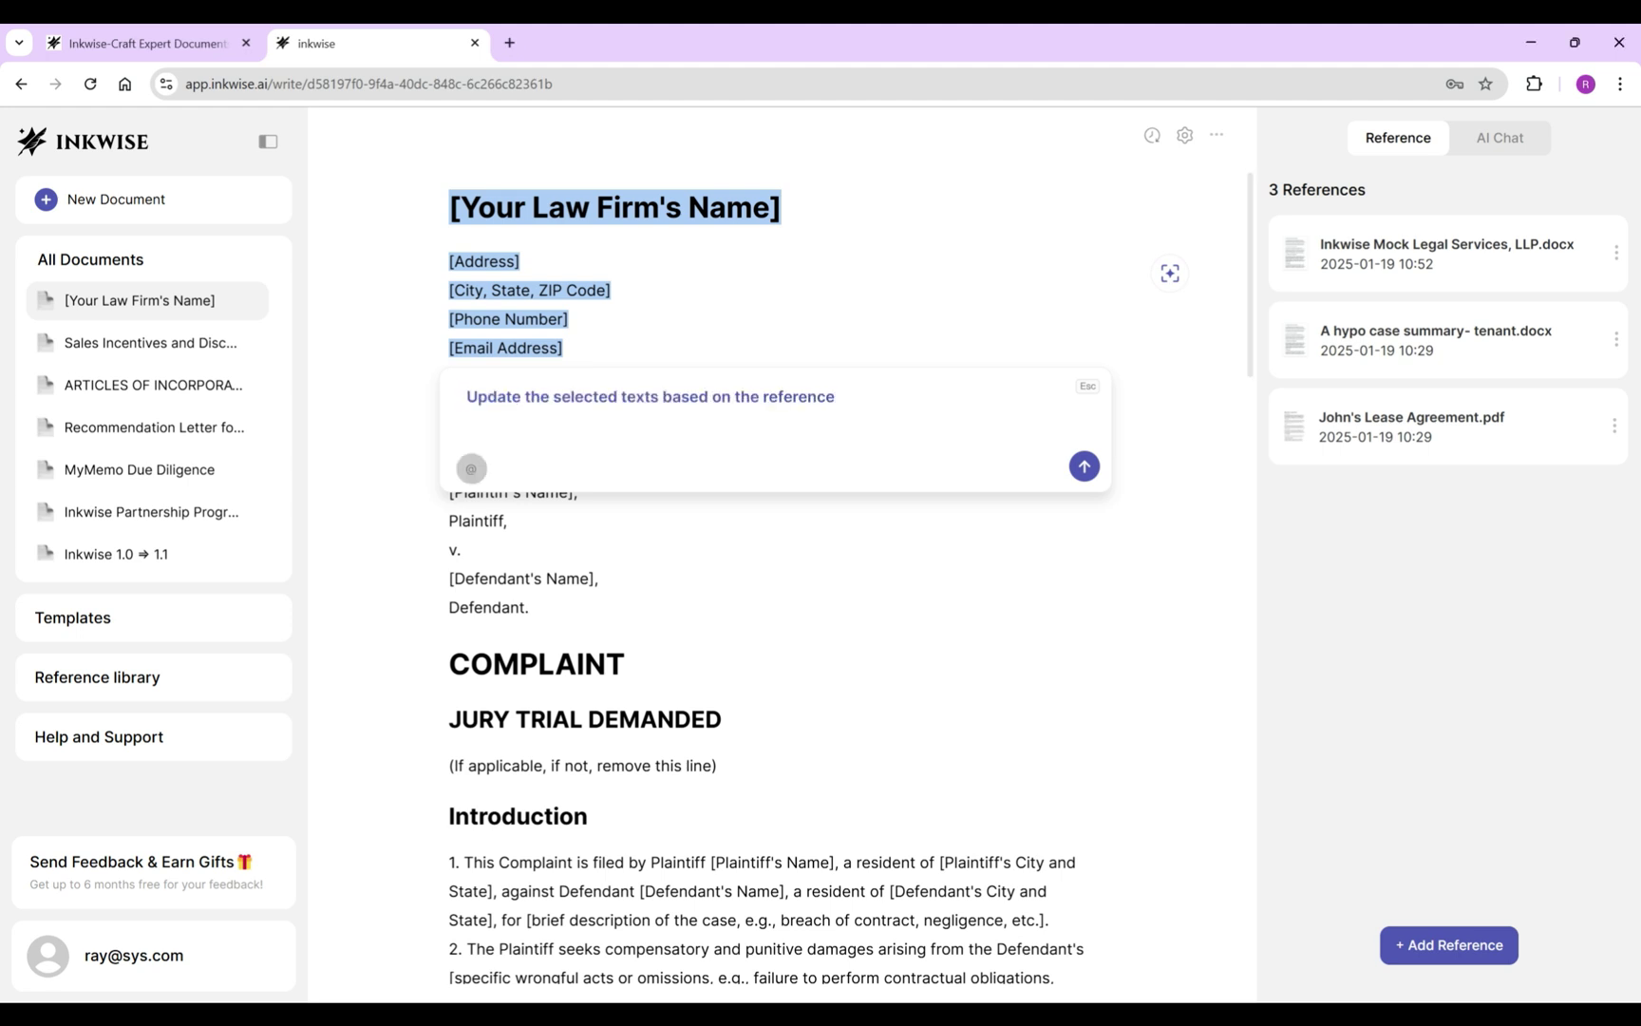
{"action": "key", "text": "Up"}
{"action": "key", "text": "Up"}
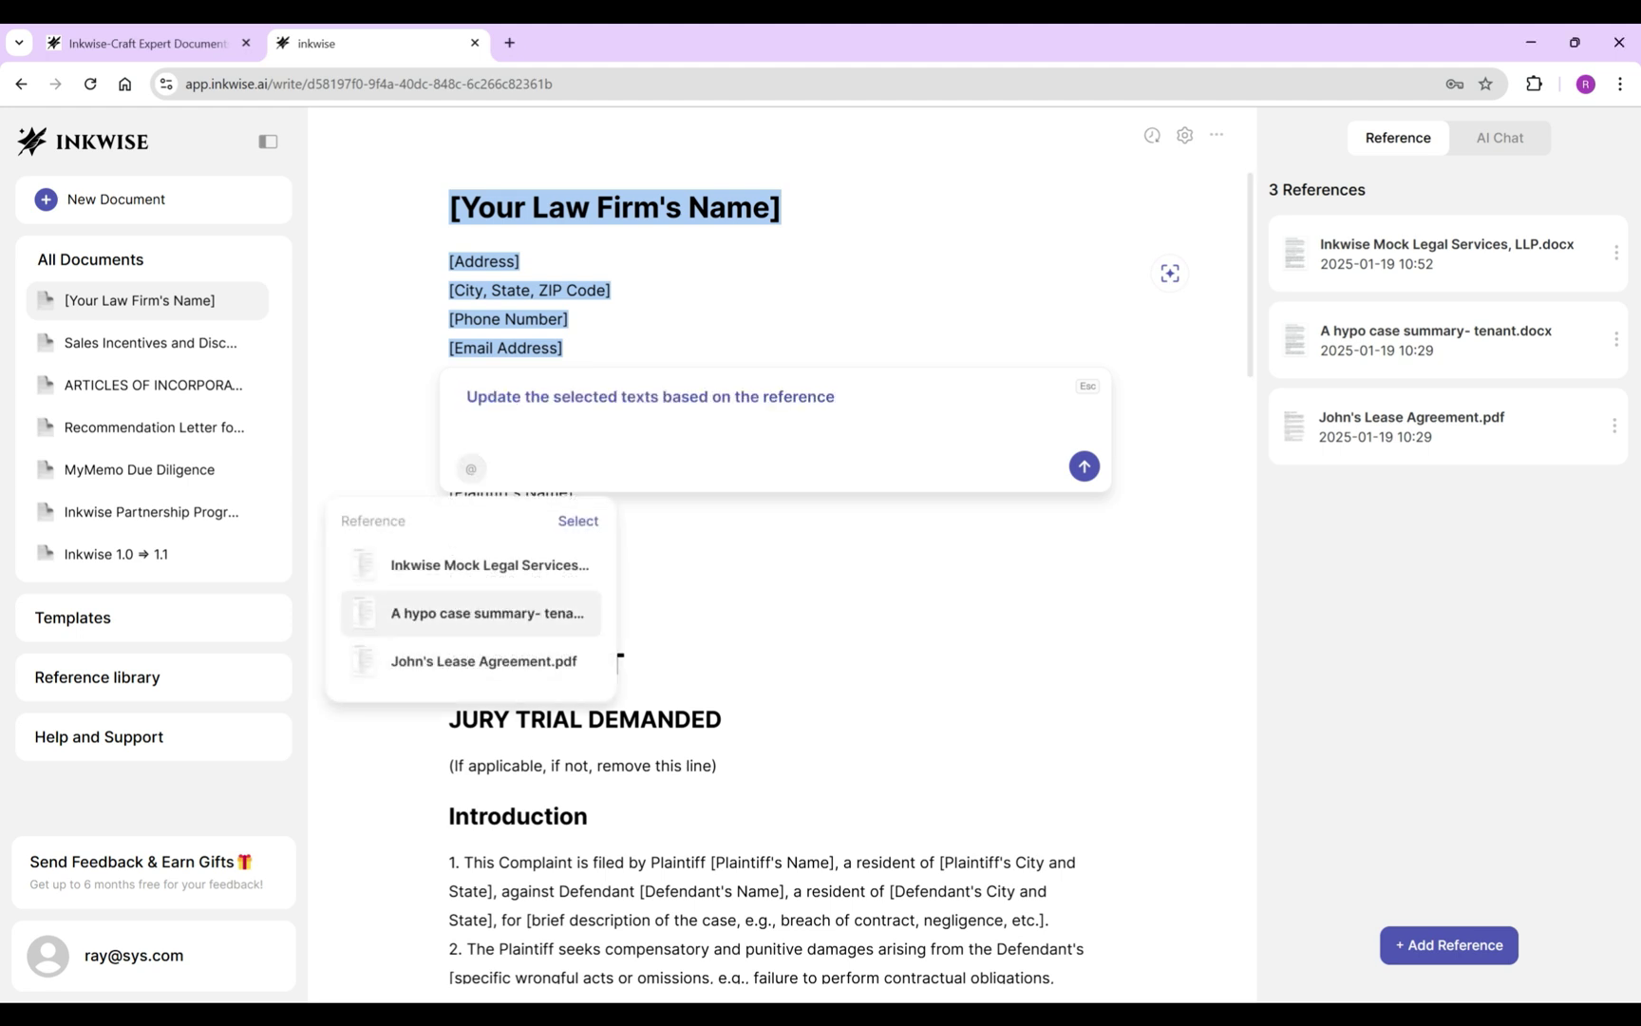
{"action": "key", "text": "Return"}
{"action": "key", "text": "Return"}
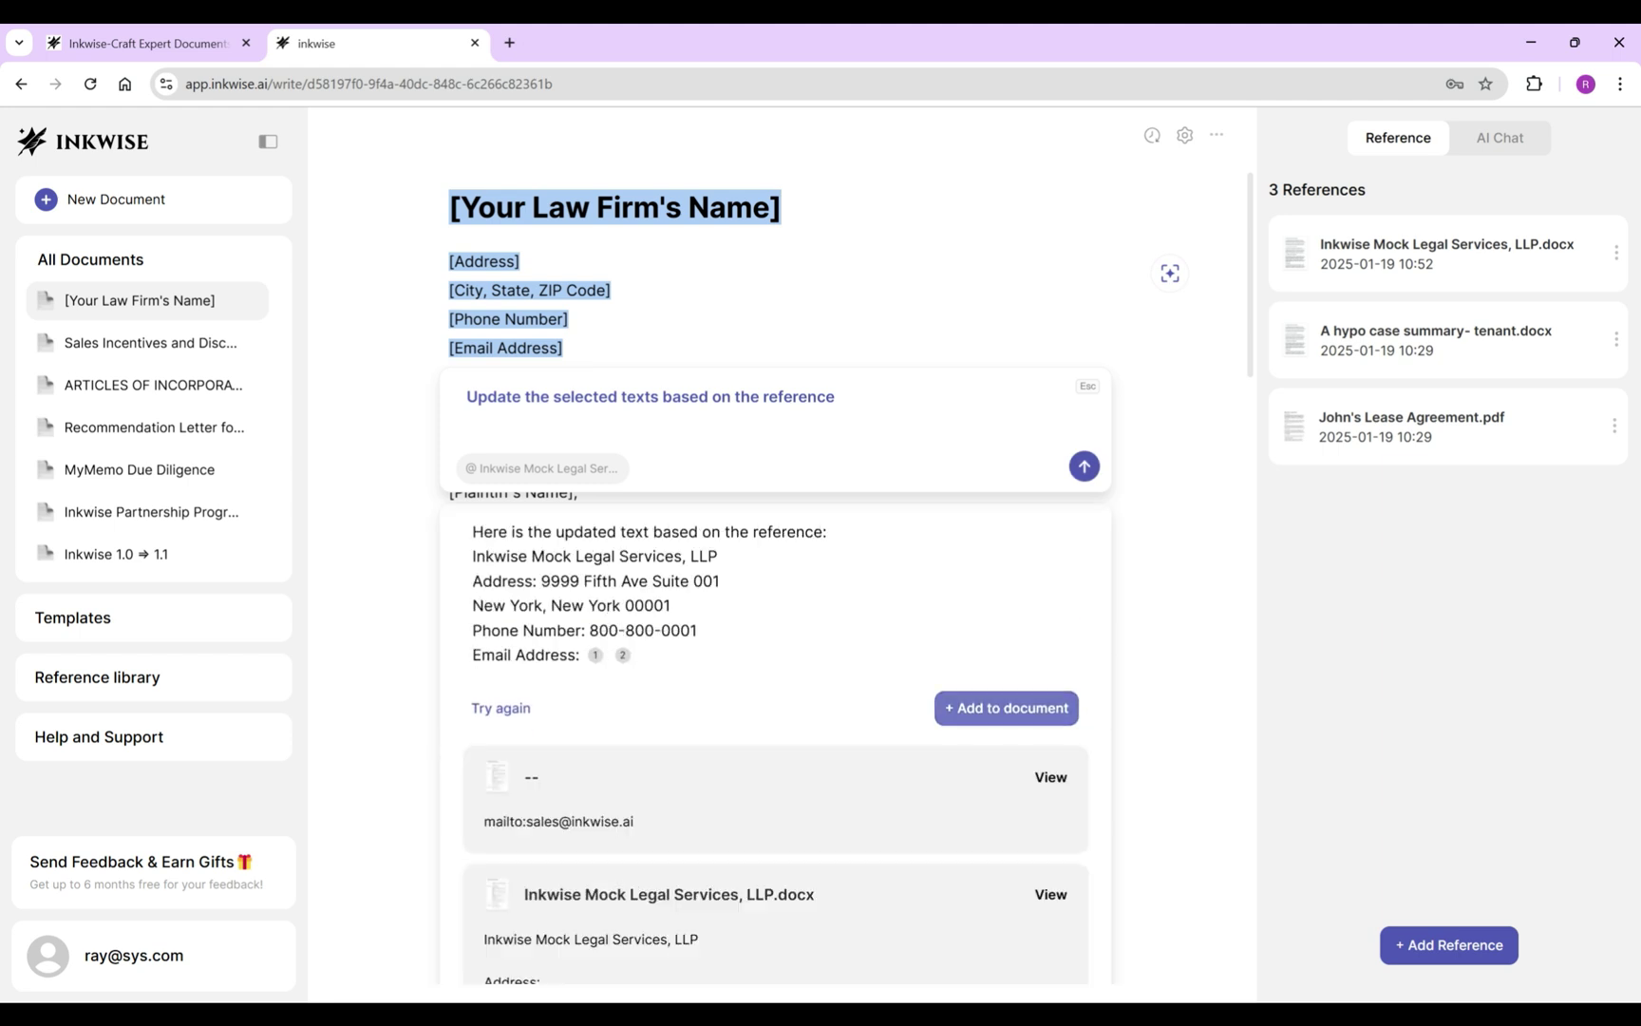
{"action": "left_click", "coordinate": [1005, 707]}
{"action": "left_click", "coordinate": [646, 462]}
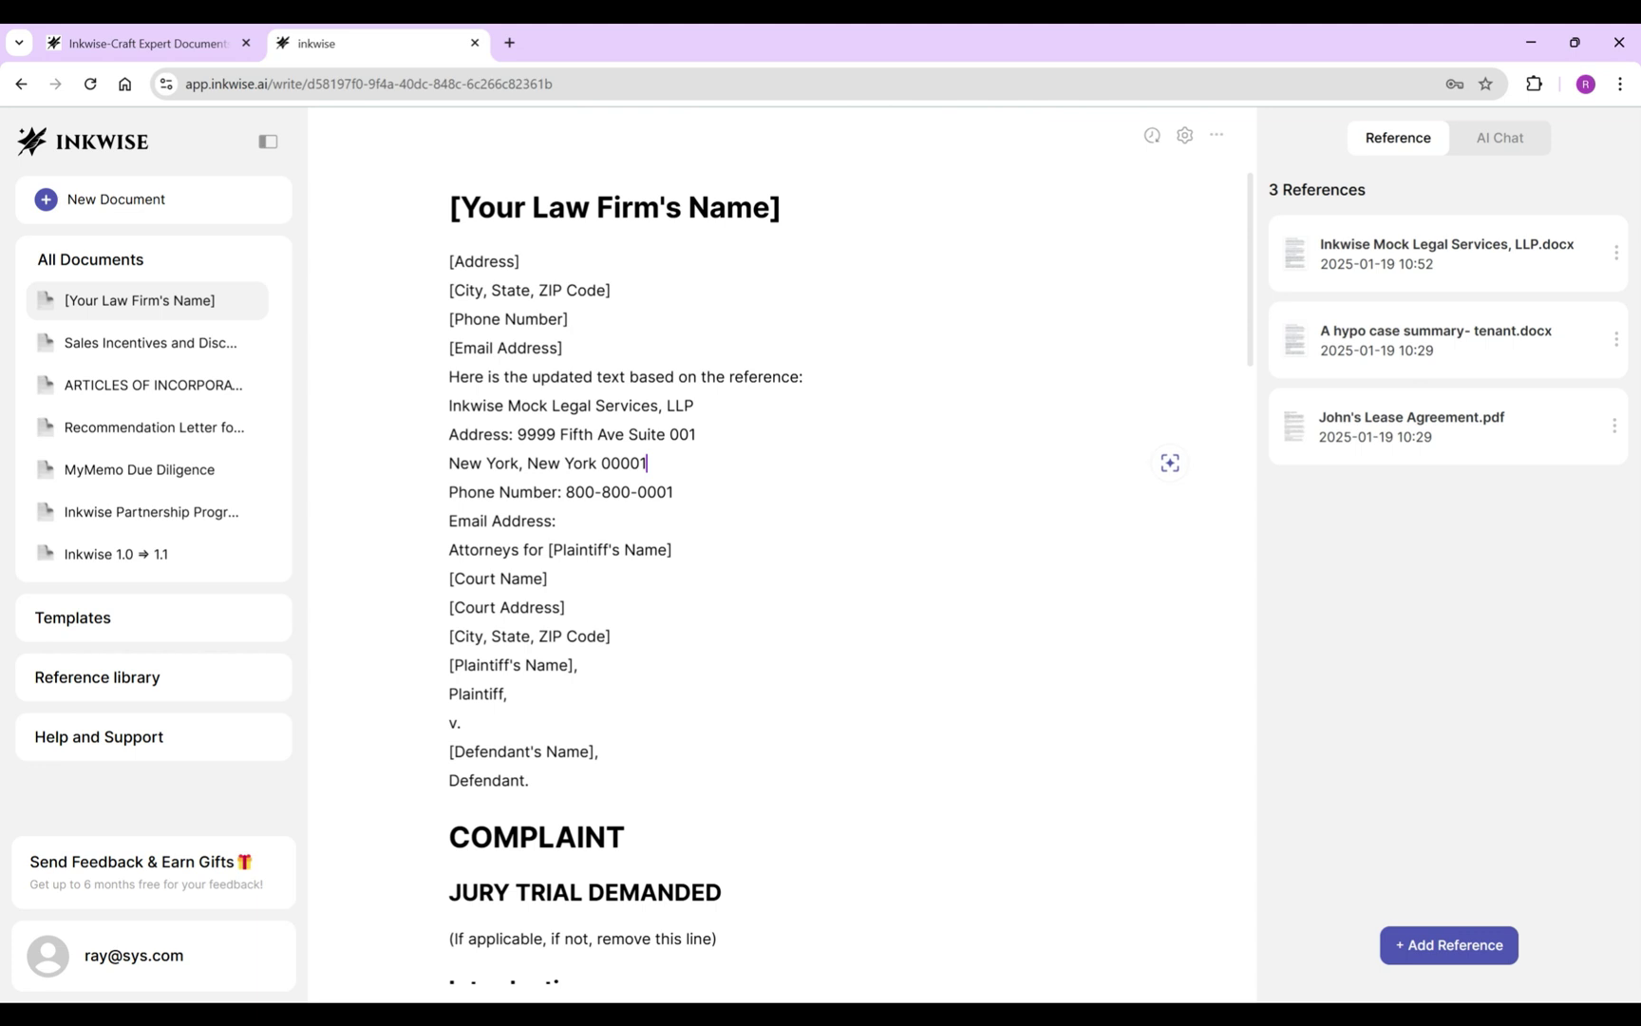
Delete the old template header lines and empty Email line, then title it 'John Doe’s Legal Complaint'.
{"action": "left_click_drag", "start_coordinate": [646, 462], "coordinate": [502, 376]}
{"action": "left_click", "coordinate": [632, 405]}
{"action": "left_click_drag", "start_coordinate": [804, 377], "coordinate": [450, 207]}
{"action": "key", "text": "BackSpace"}
{"action": "left_click_drag", "start_coordinate": [567, 376], "coordinate": [448, 376]}
{"action": "key", "text": "BackSpace"}
{"action": "key", "text": "Delete"}
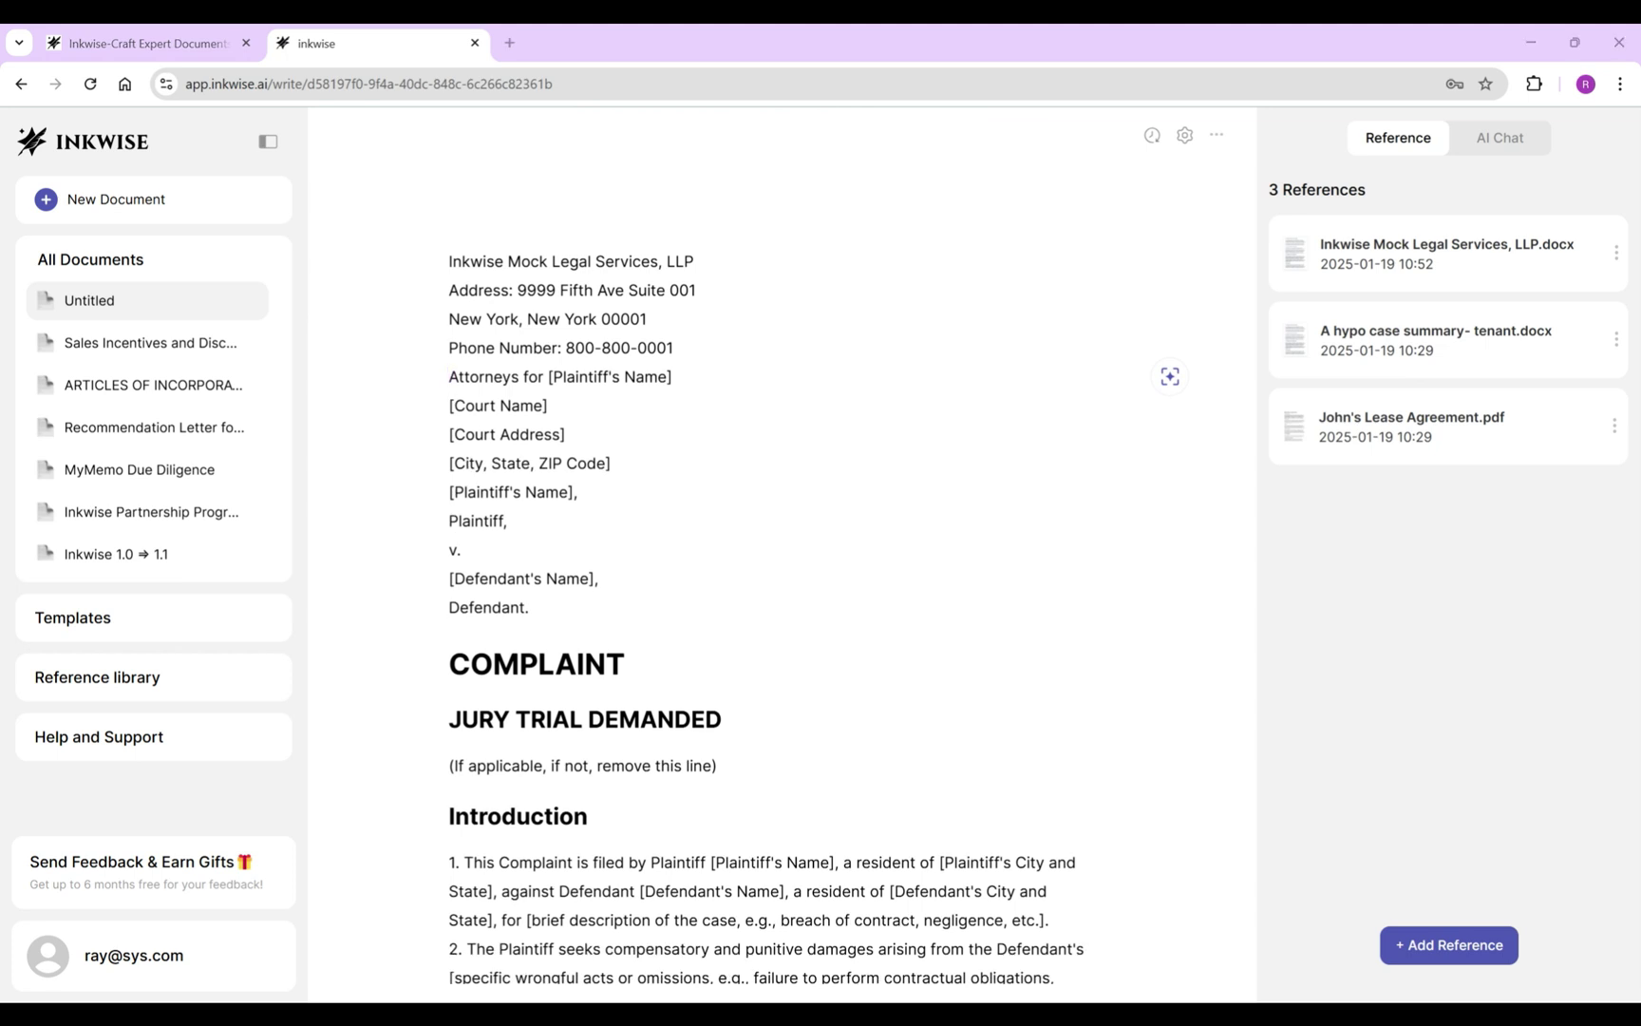
{"action": "left_click", "coordinate": [456, 207]}
{"action": "type", "text": "John Doe’s Legal Complaint"}
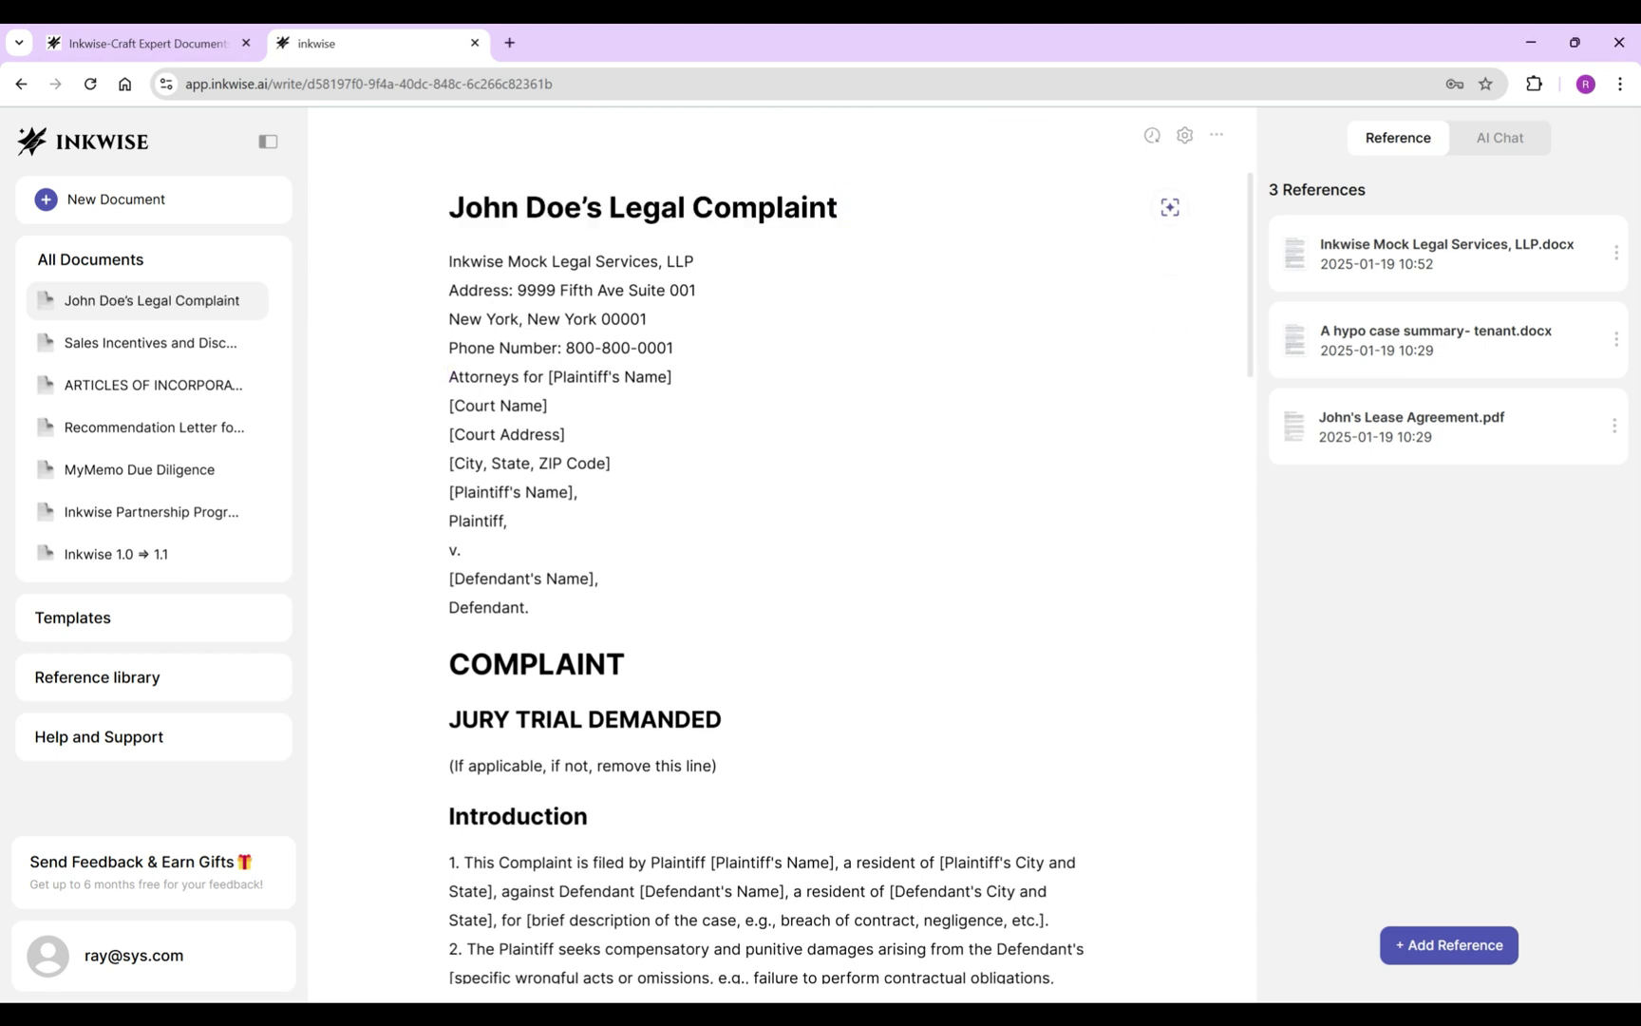
Replace the plaintiff placeholder after 'Attorneys for' with John Doe.
{"action": "key", "text": "shift+End"}
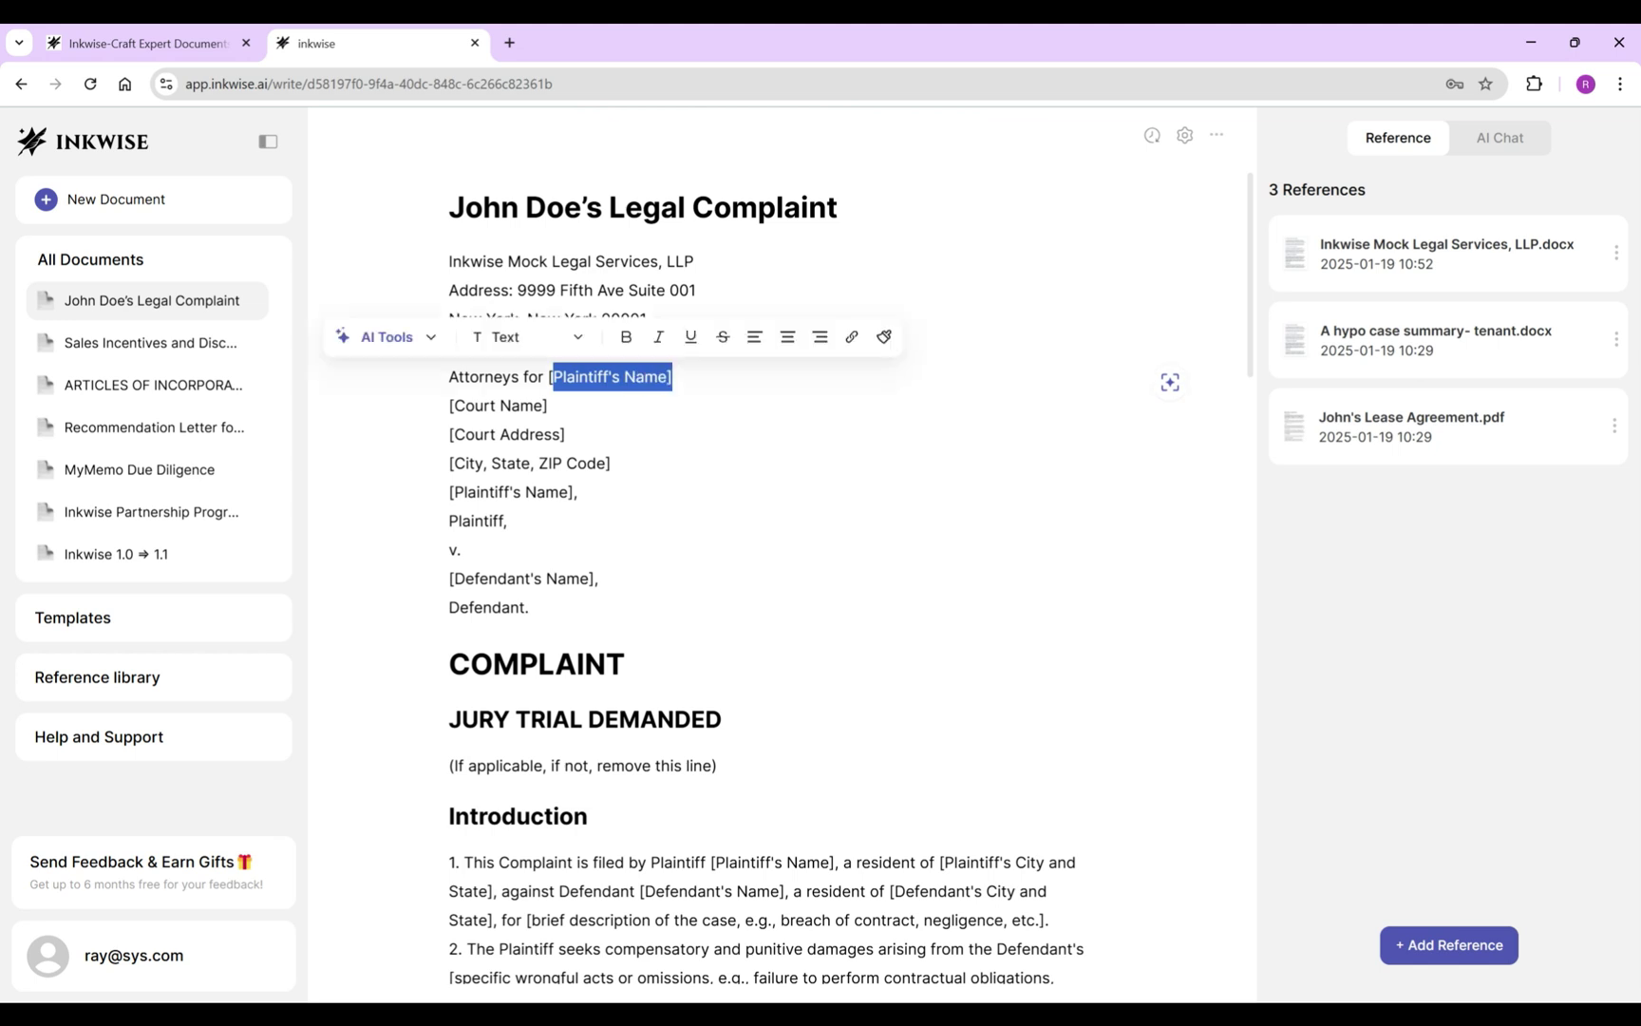
{"action": "key", "text": "BackSpace"}
{"action": "type", "text": "John Doe.."}
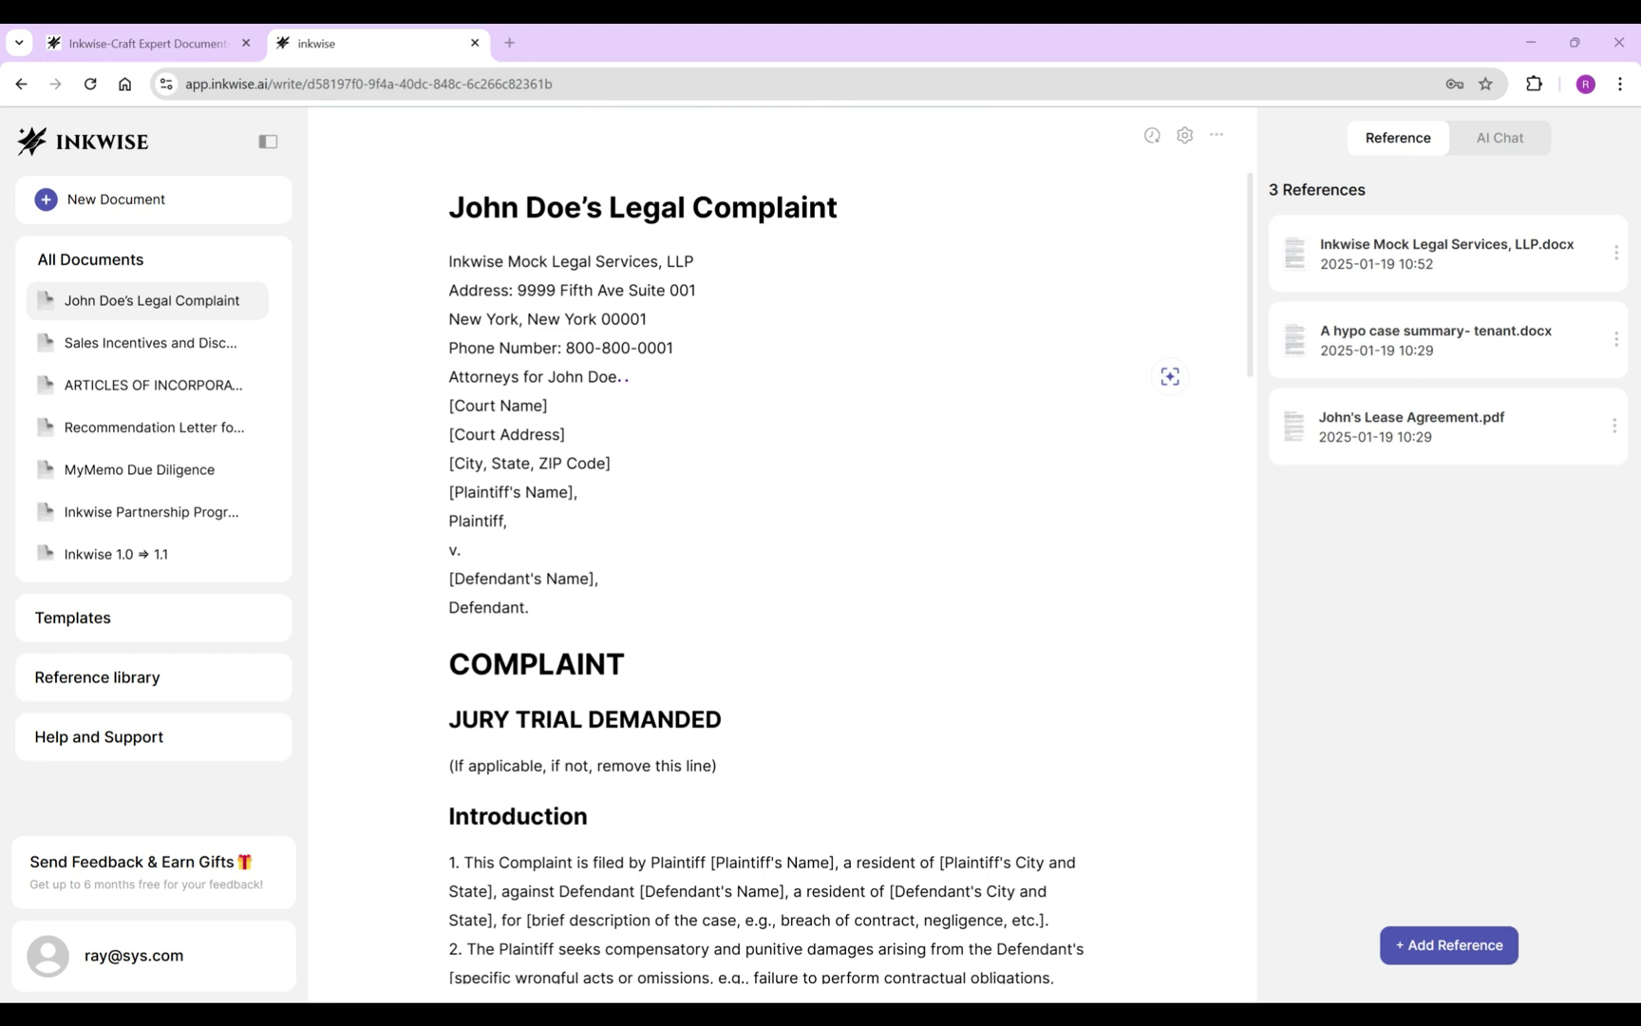
{"action": "key", "text": "Down"}
{"action": "key", "text": "shift+Home"}
{"action": "key", "text": "BackSpace"}
{"action": "key", "text": "Delete"}
{"action": "key", "text": "End"}
{"action": "key", "text": "ctrl+z"}
Replace the court placeholder lines with the AI's New York City Civil Court, 111 Centre Street address.
{"action": "key", "text": "shift+Up"}
{"action": "key", "text": "shift+Up"}
{"action": "key", "text": "shift+Home"}
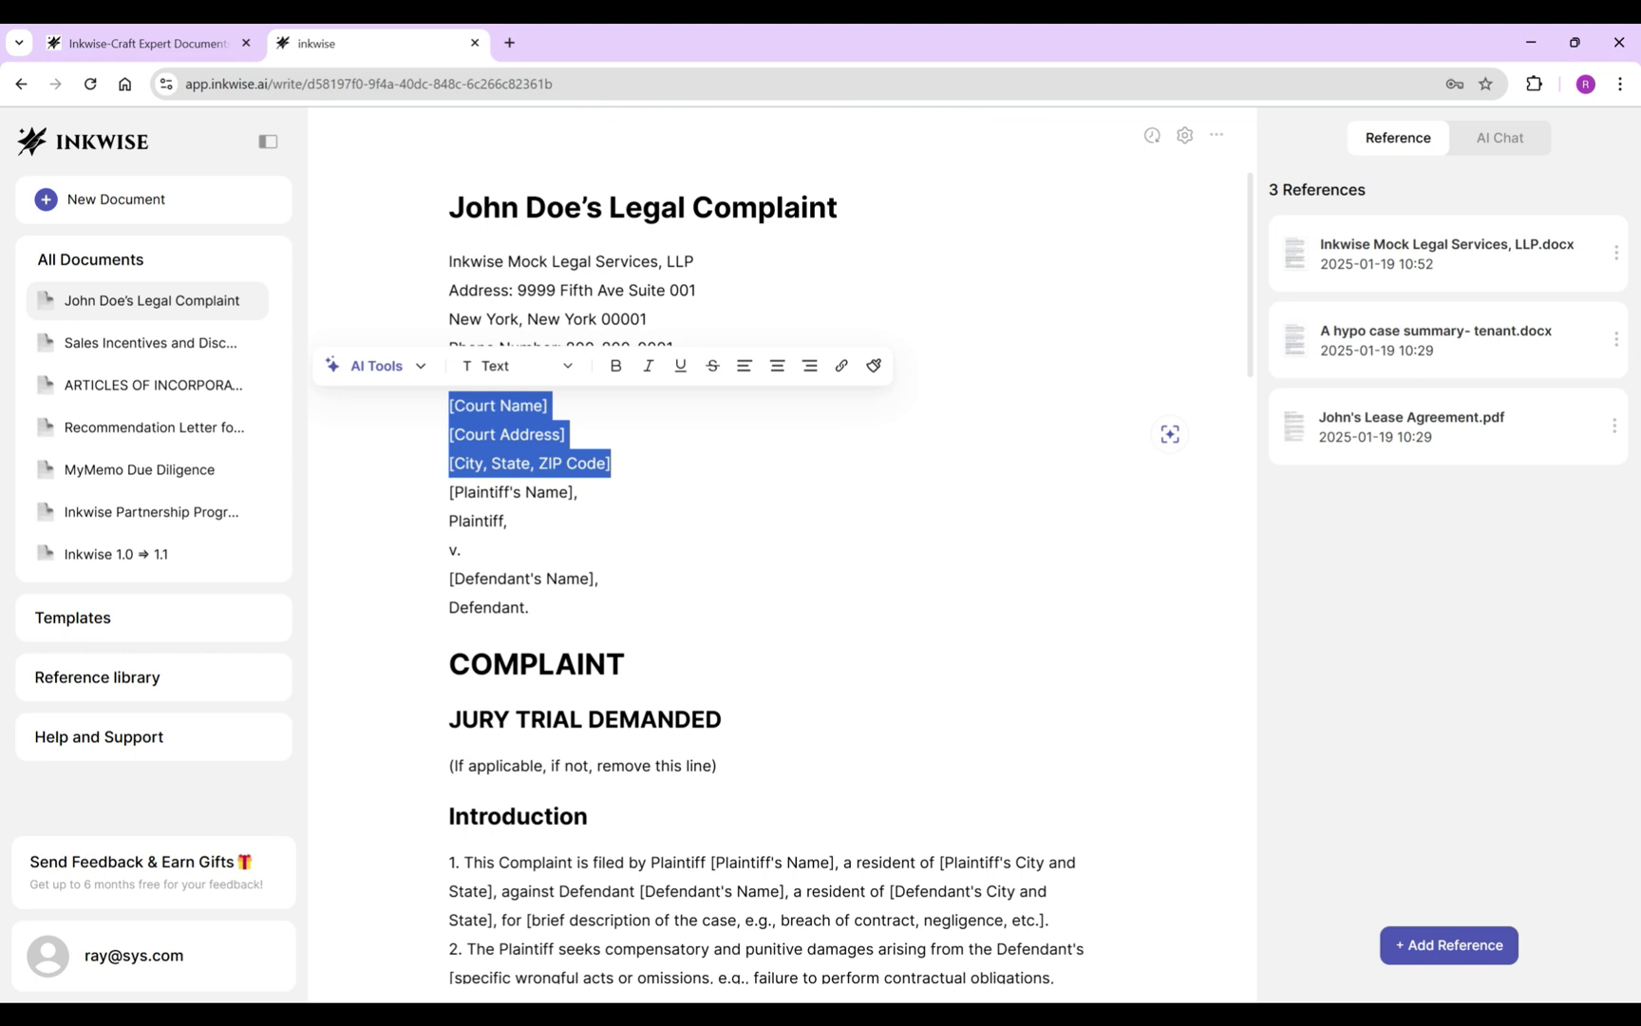
{"action": "key", "text": "ctrl+j"}
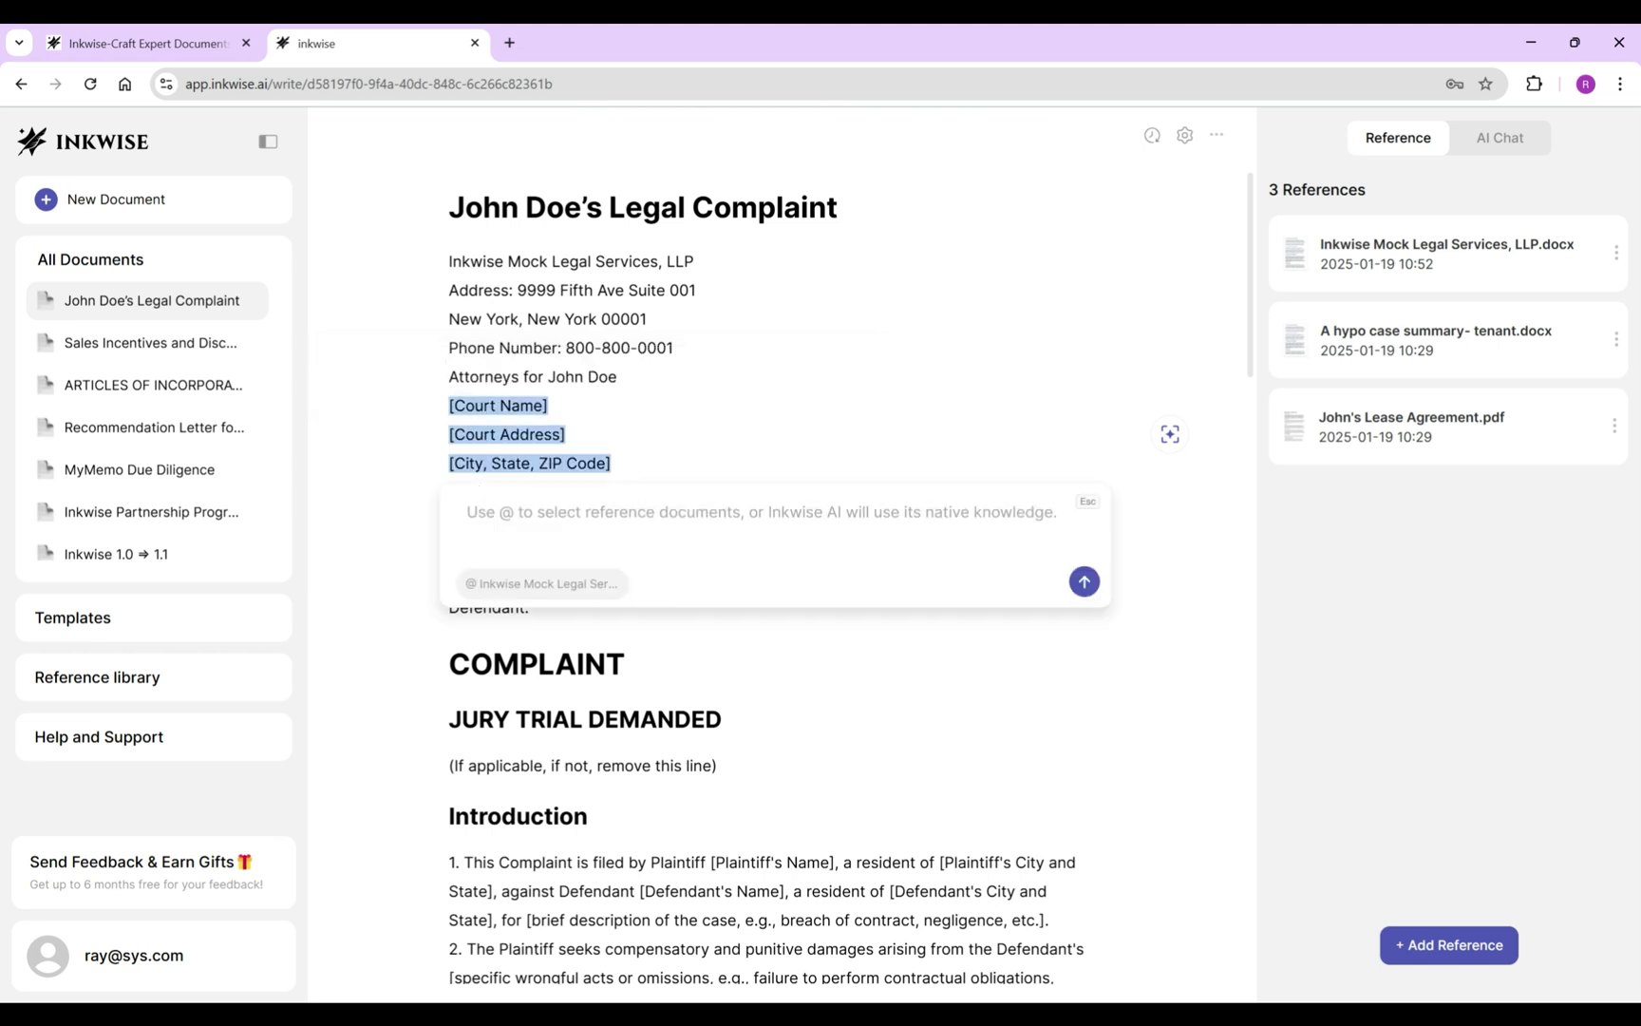
{"action": "type", "text": "Populate the New York City Civil Court’s address"}
{"action": "key", "text": "Tab"}
{"action": "key", "text": "Return"}
{"action": "key", "text": "Return"}
{"action": "key", "text": "Escape"}
{"action": "key", "text": "Return"}
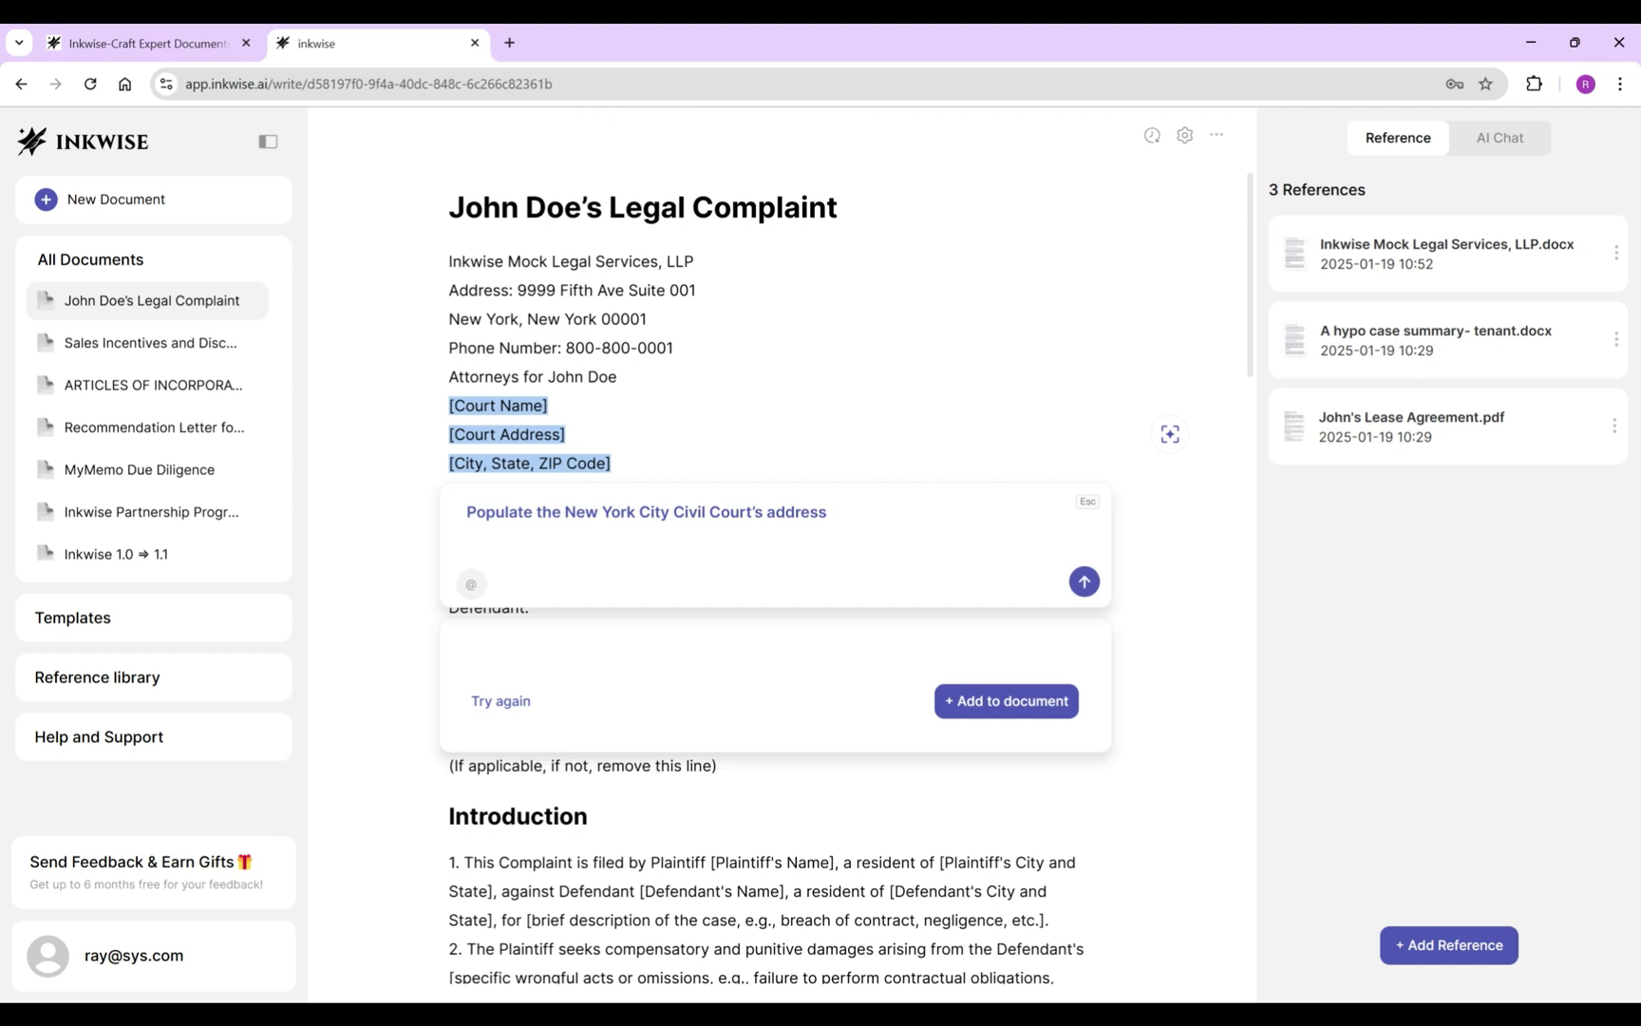
{"action": "key", "text": "Return"}
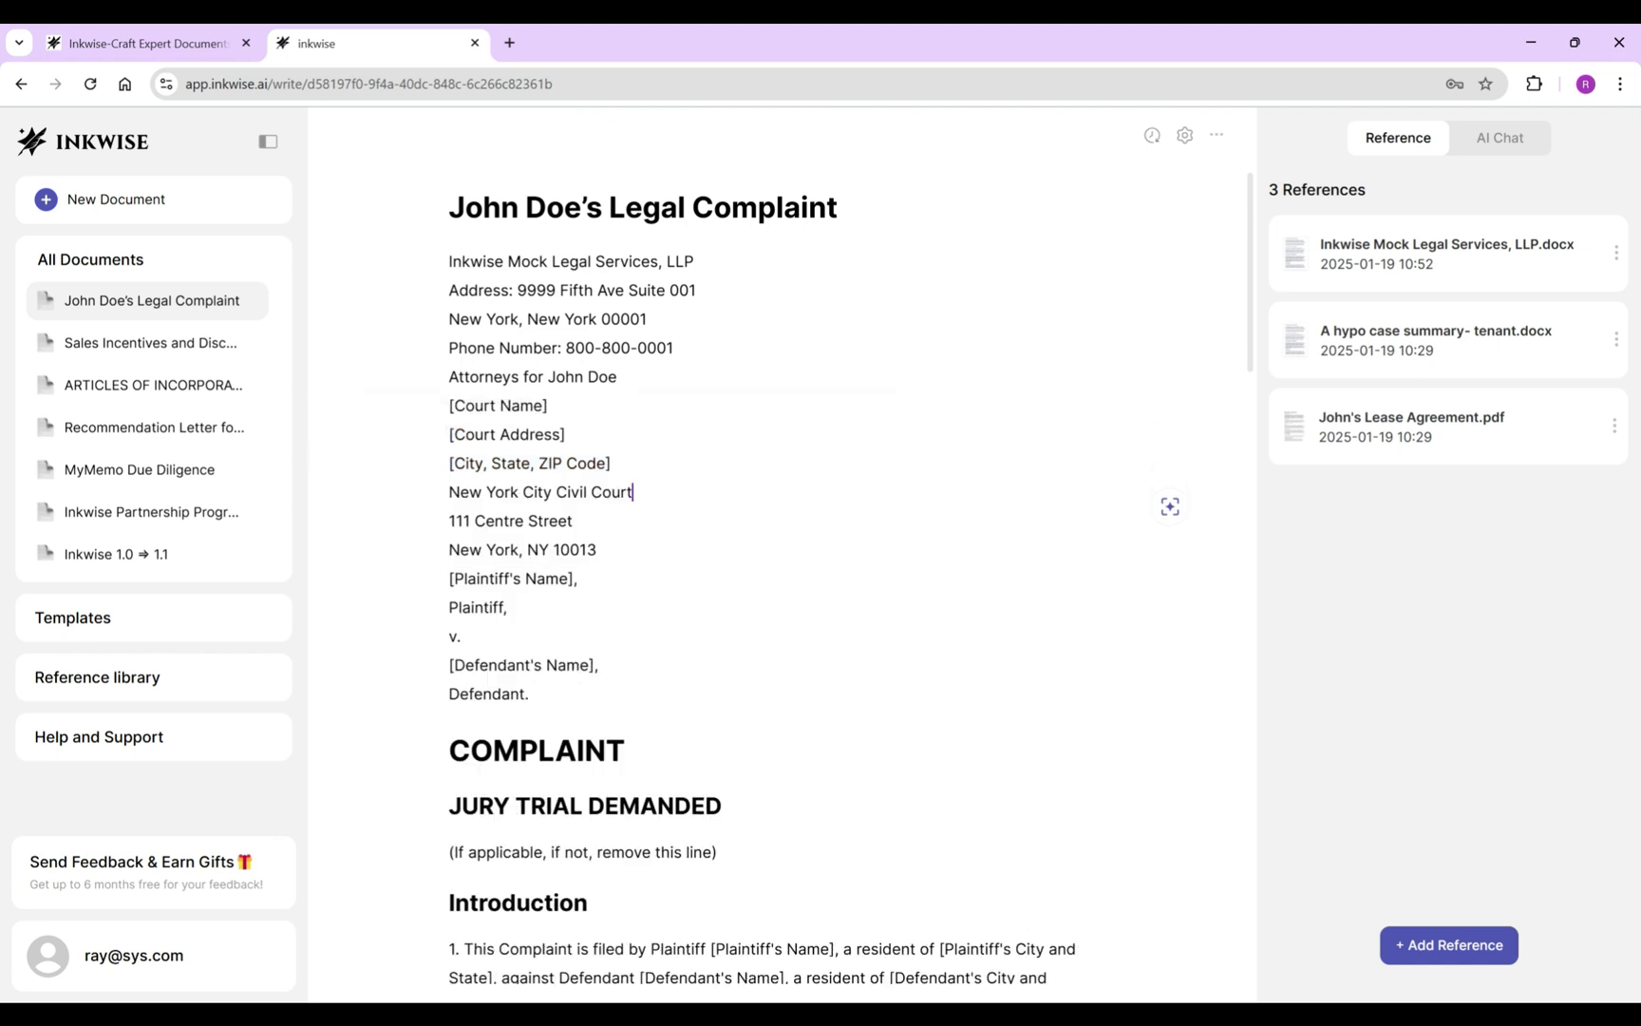
{"action": "key", "text": "BackSpace"}
Put John Doe in the caption's plaintiff name placeholder.
{"action": "key", "text": "BackSpace"}
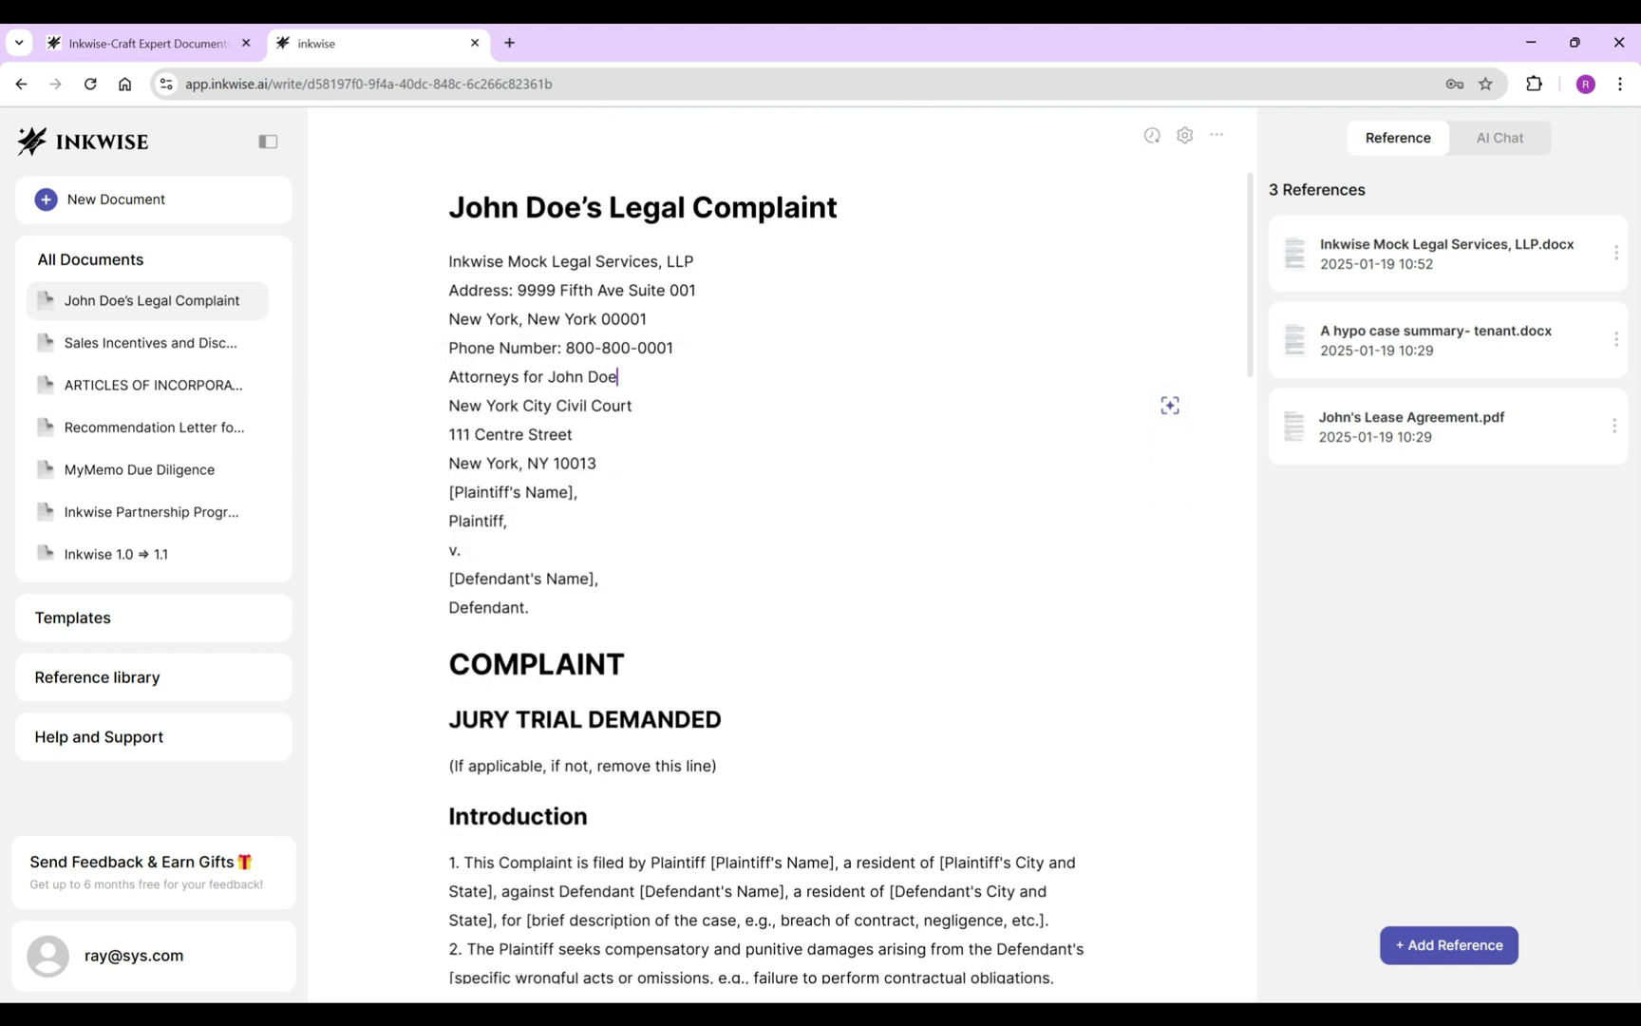
{"action": "key", "text": "shift+Home"}
{"action": "key", "text": "BackSpace"}
{"action": "key", "text": "Delete"}
{"action": "key", "text": "Delete"}
{"action": "type", "text": "John Doe"}
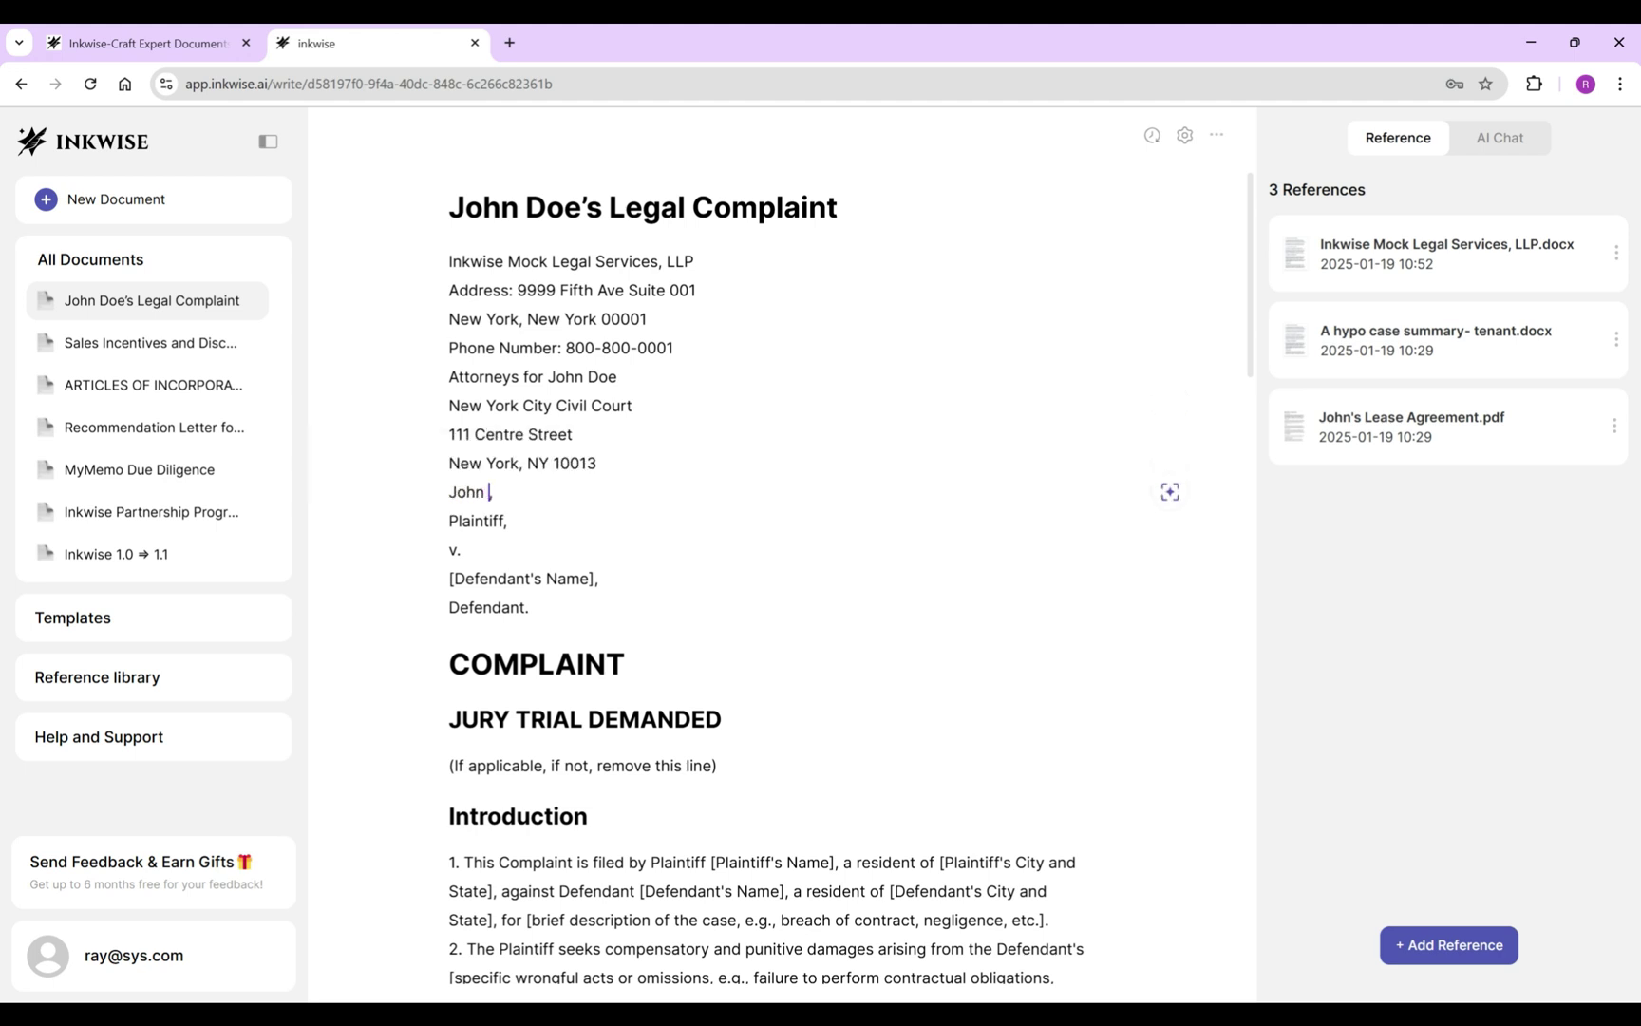
Have the AI pull the defendant's name from the lease into the caption's defendant line.
{"action": "left_click", "coordinate": [594, 579]}
{"action": "key", "text": "shift+Home"}
{"action": "key", "text": "BackSpace"}
{"action": "key", "text": "Delete"}
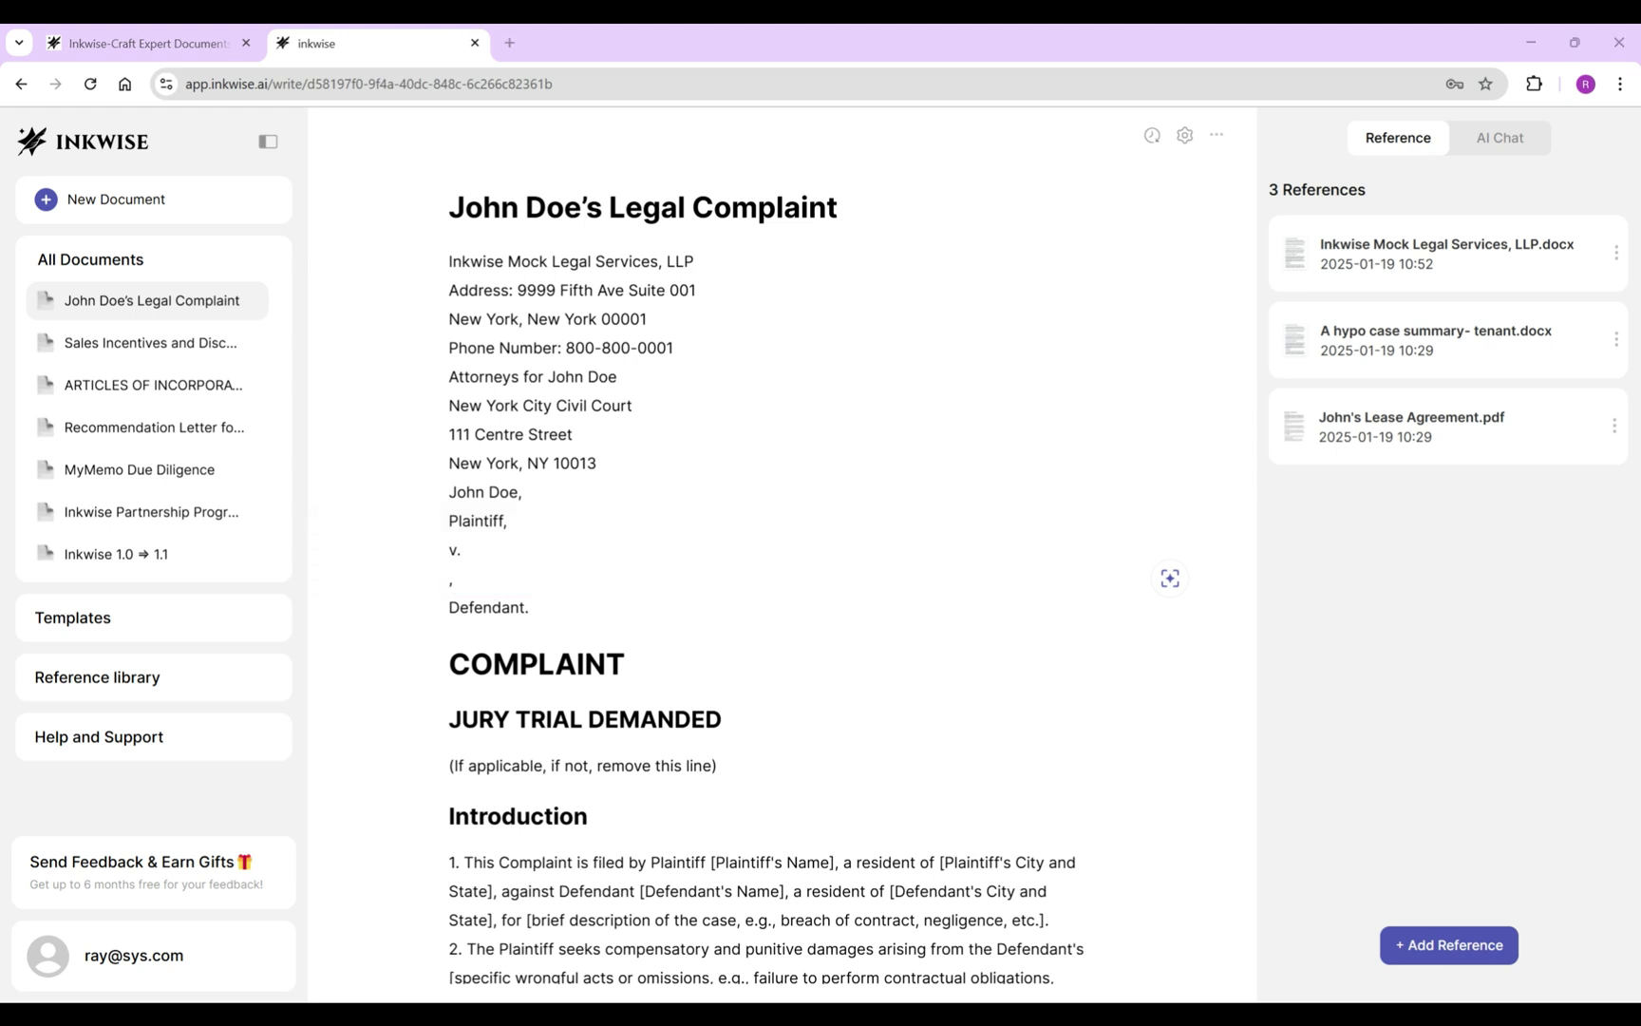
{"action": "left_click", "coordinate": [1170, 578]}
{"action": "type", "text": "Pull the defendant’s name from the referenced lease"}
{"action": "left_click", "coordinate": [471, 699]}
{"action": "key", "text": "Return"}
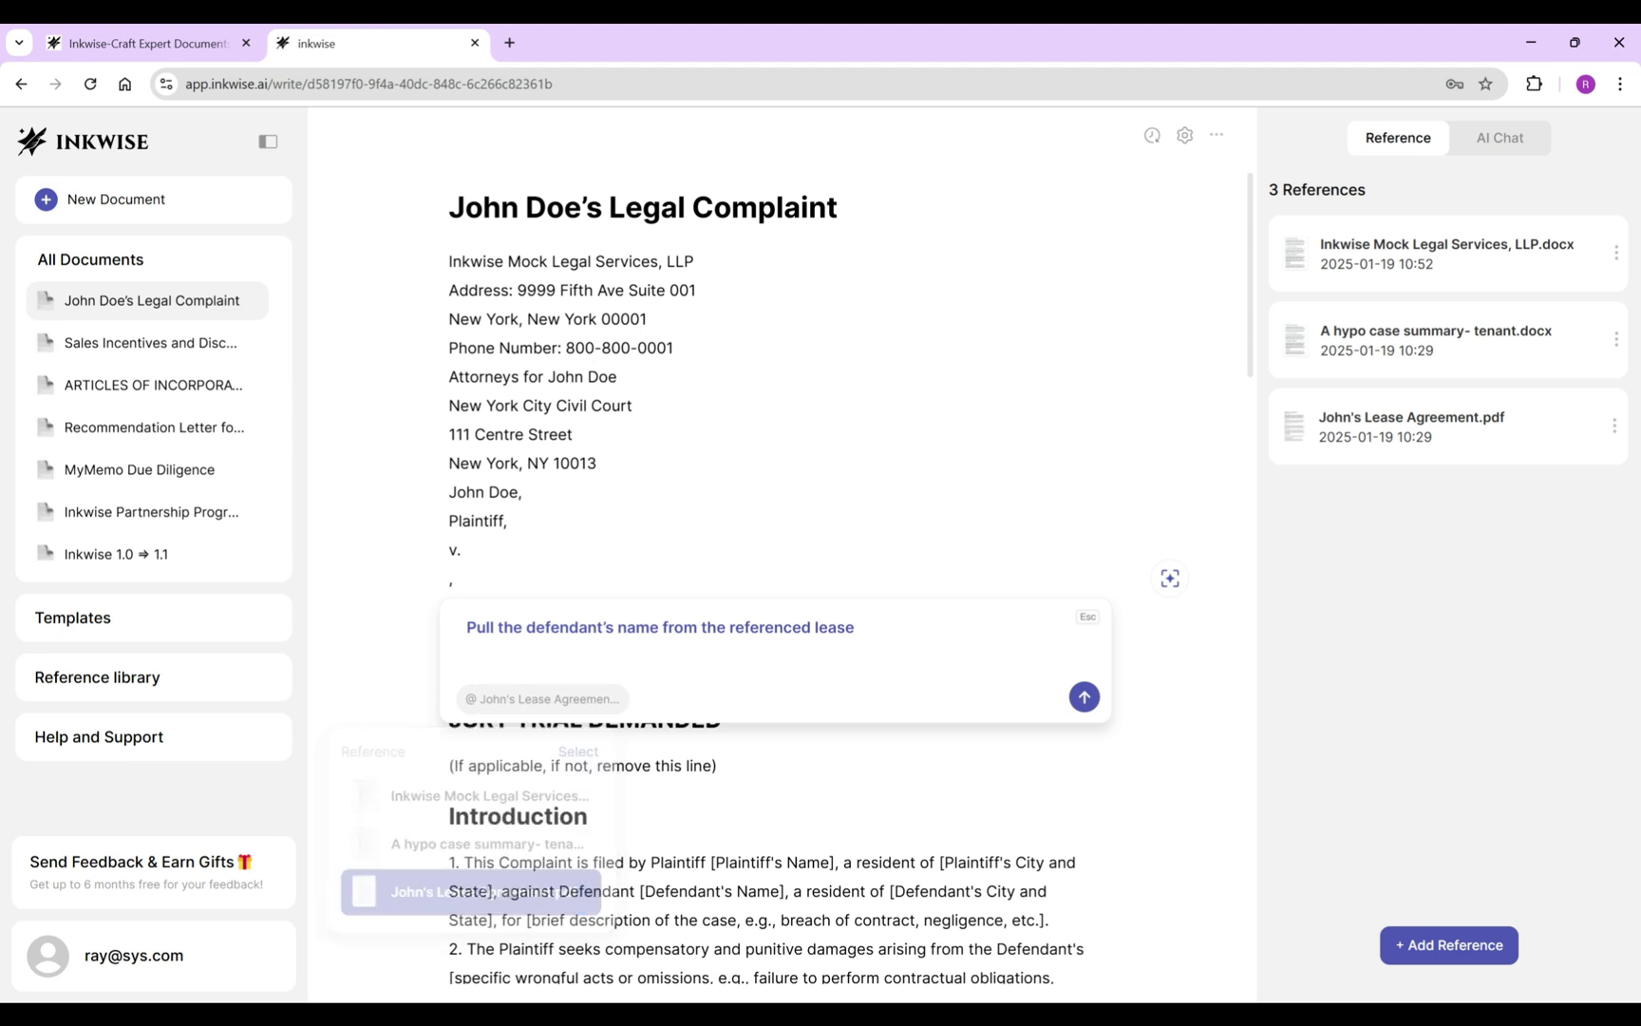
{"action": "key", "text": "Return"}
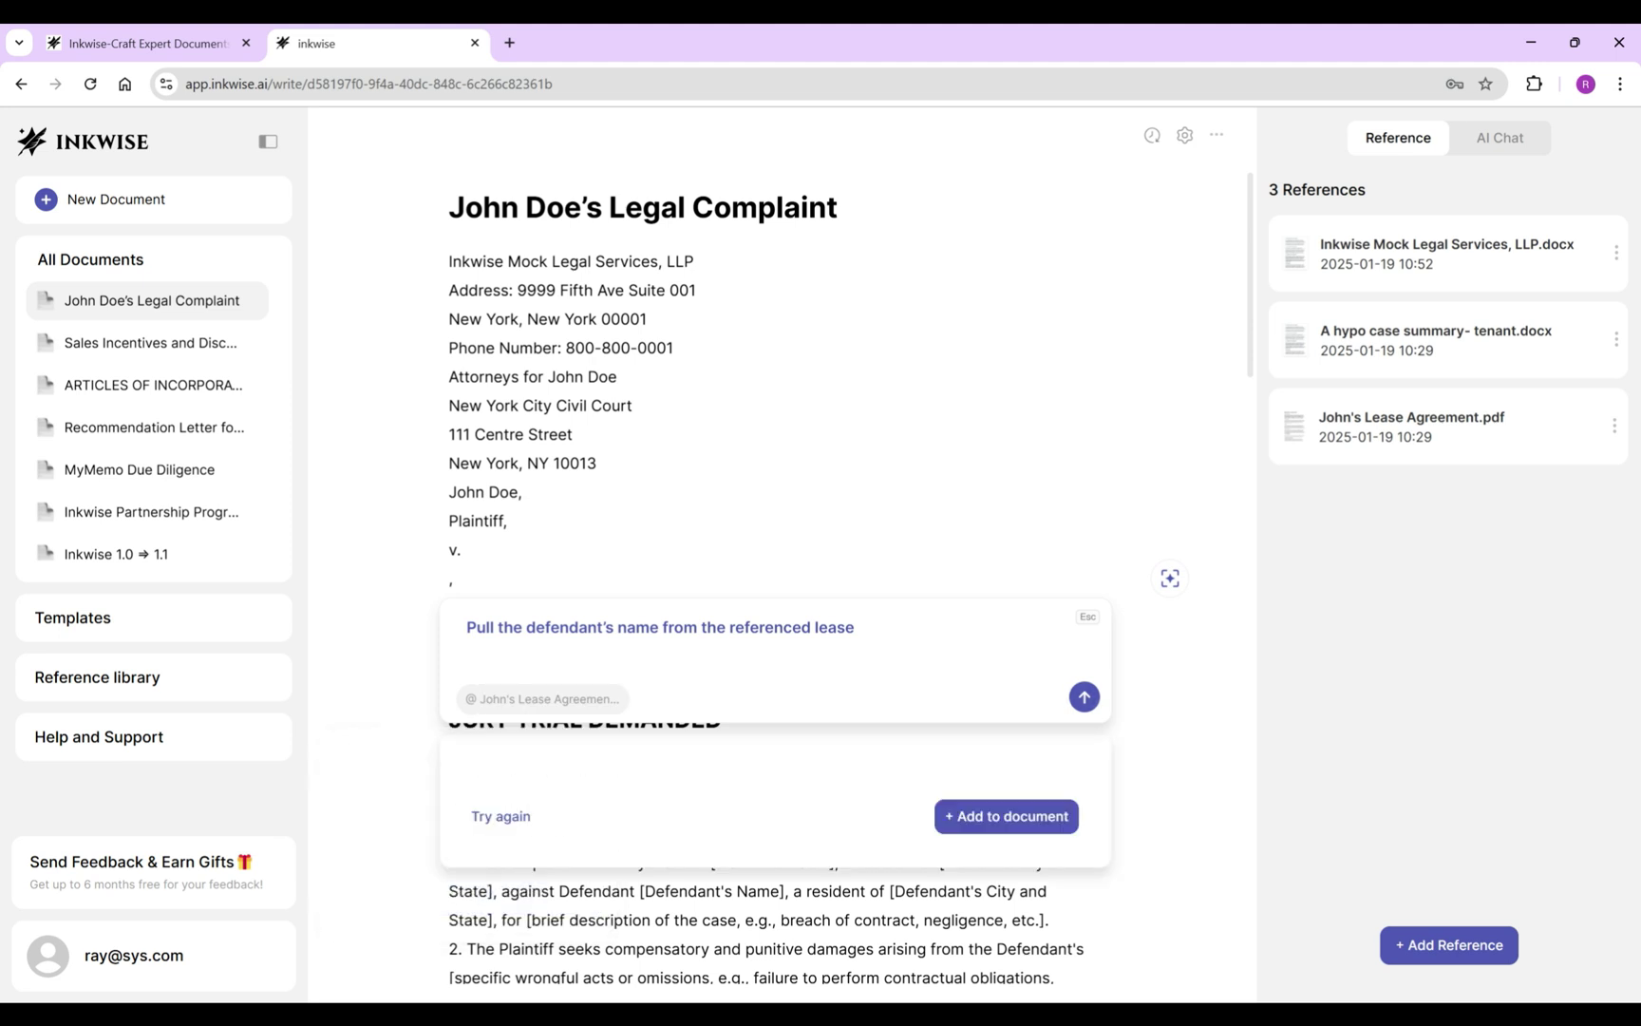
{"action": "left_click", "coordinate": [1005, 840]}
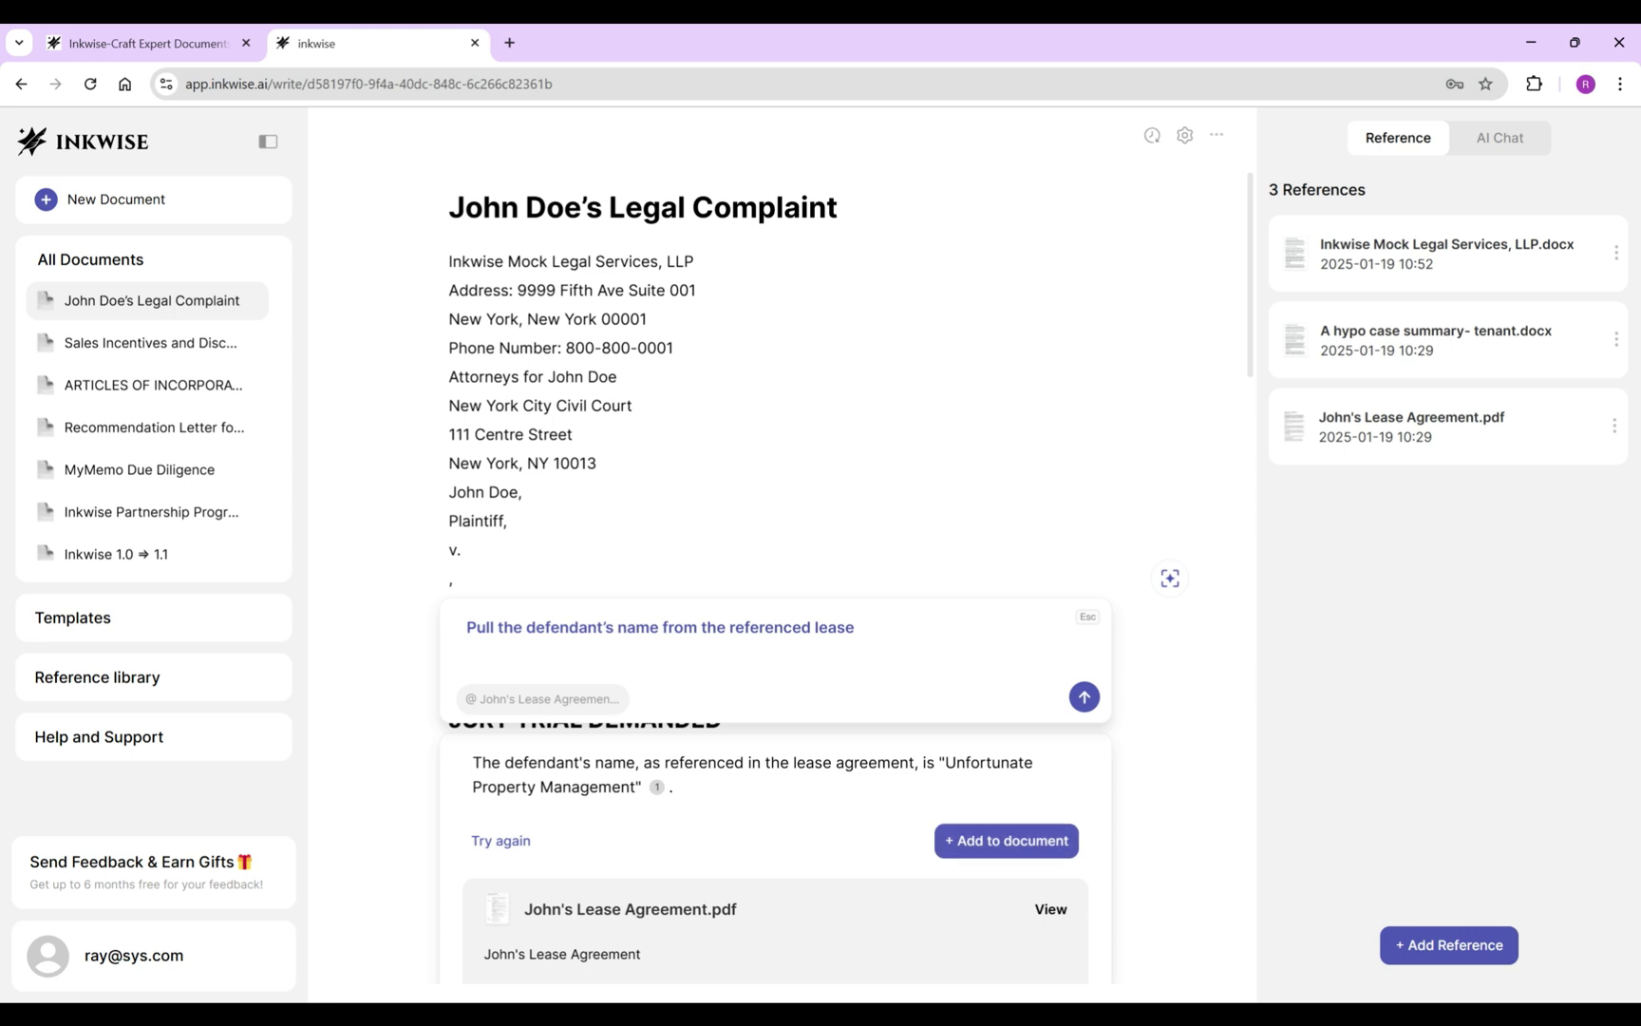
Trim the AI answer so the defendant line reads just Unfortunate Property Management, then select the template text below.
{"action": "left_click_drag", "start_coordinate": [913, 607], "coordinate": [448, 607]}
{"action": "key", "text": "BackSpace"}
{"action": "key", "text": "Delete"}
{"action": "key", "text": "Delete"}
{"action": "key", "text": "End"}
{"action": "key", "text": "BackSpace"}
{"action": "key", "text": "BackSpace"}
{"action": "key", "text": "BackSpace"}
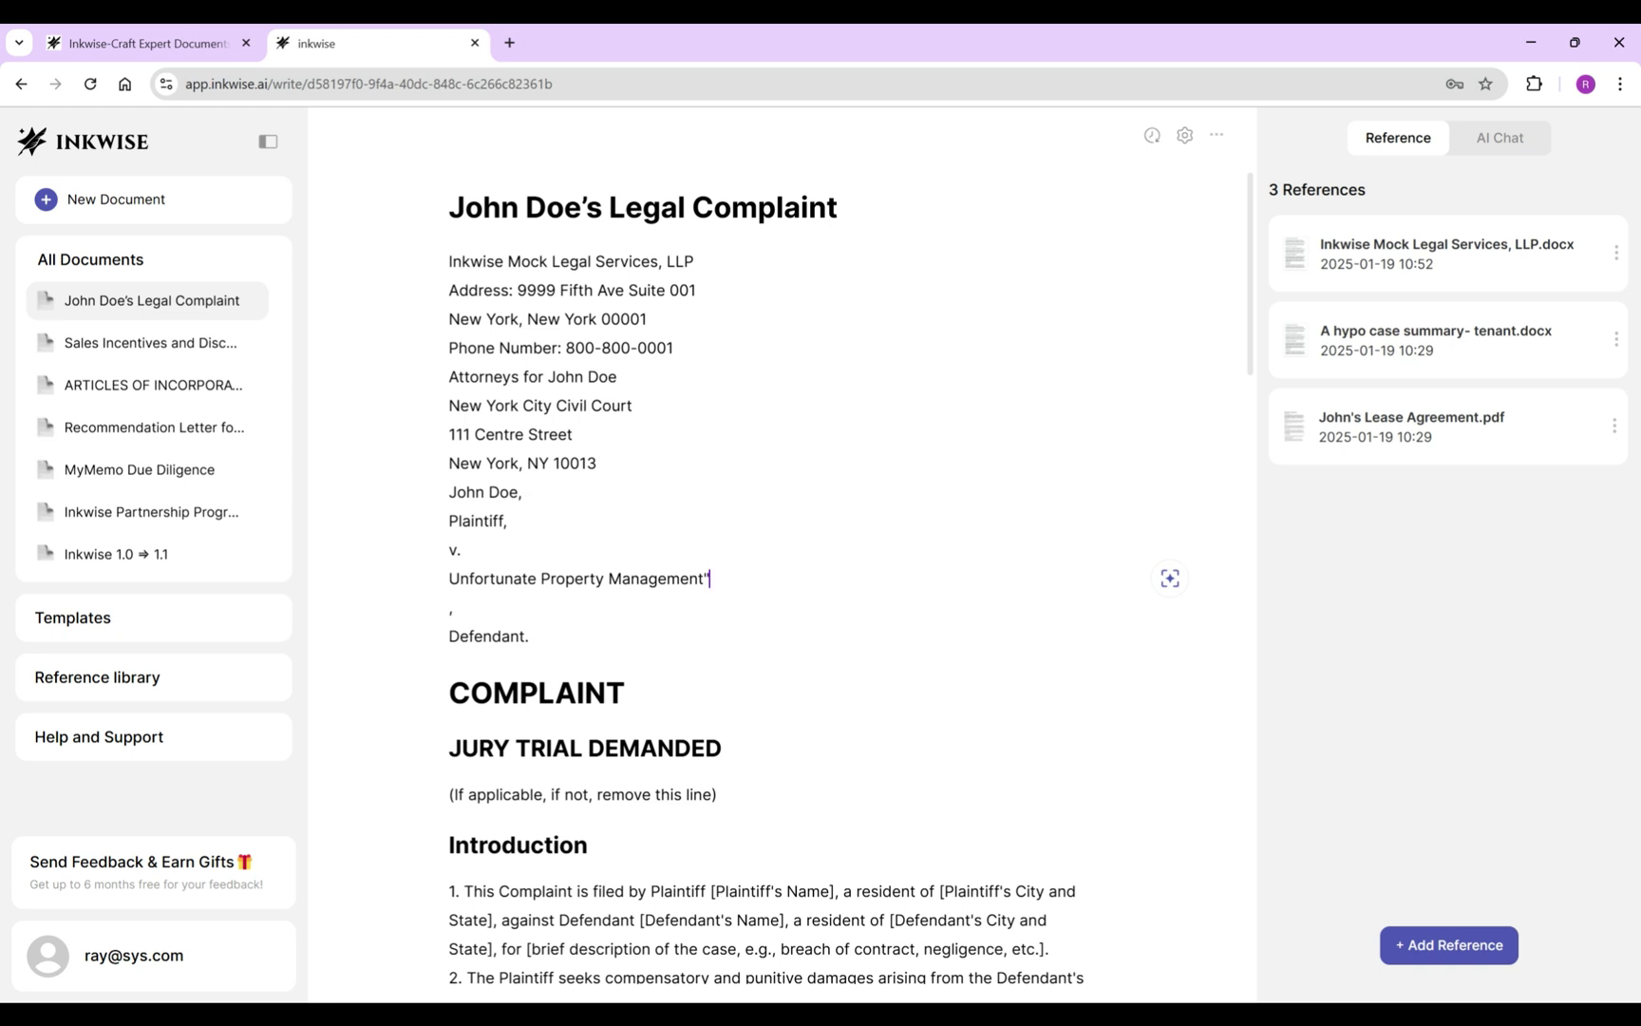
{"action": "key", "text": "Delete"}
{"action": "key", "text": "Down"}
{"action": "key", "text": "Down"}
{"action": "key", "text": "Up"}
{"action": "key", "text": "ctrl+shift+End"}
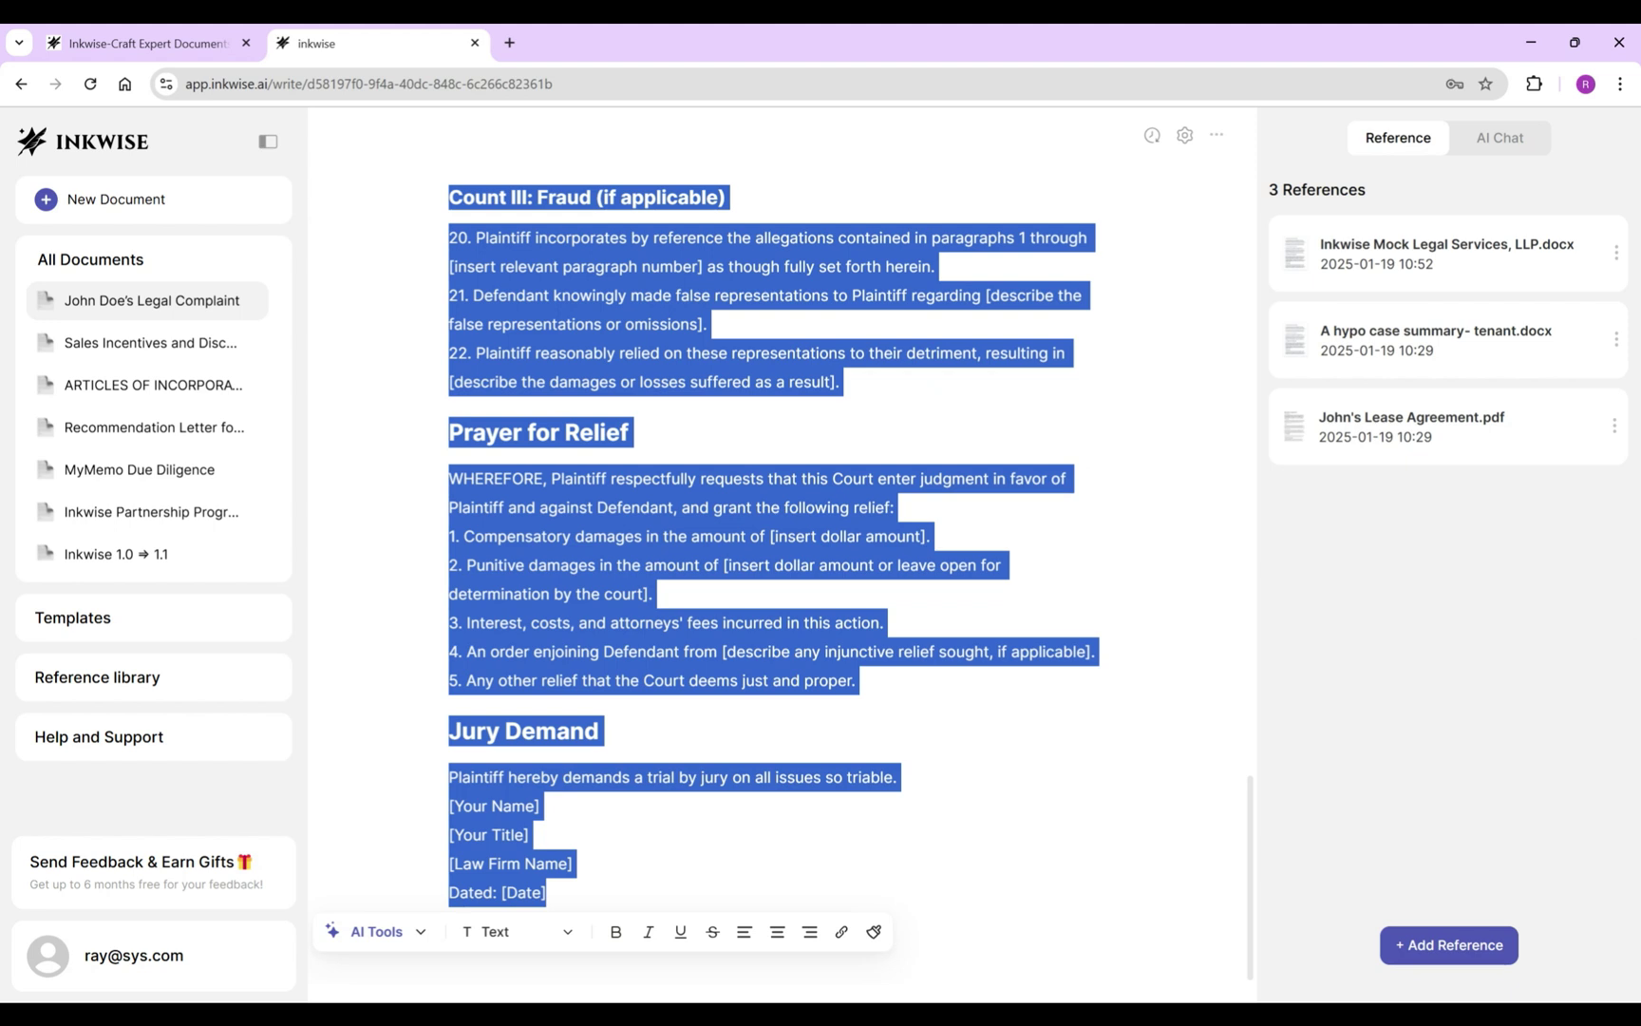
Clear all remaining template text below the caption.
{"action": "left_click", "coordinate": [513, 931]}
{"action": "left_click", "coordinate": [475, 719]}
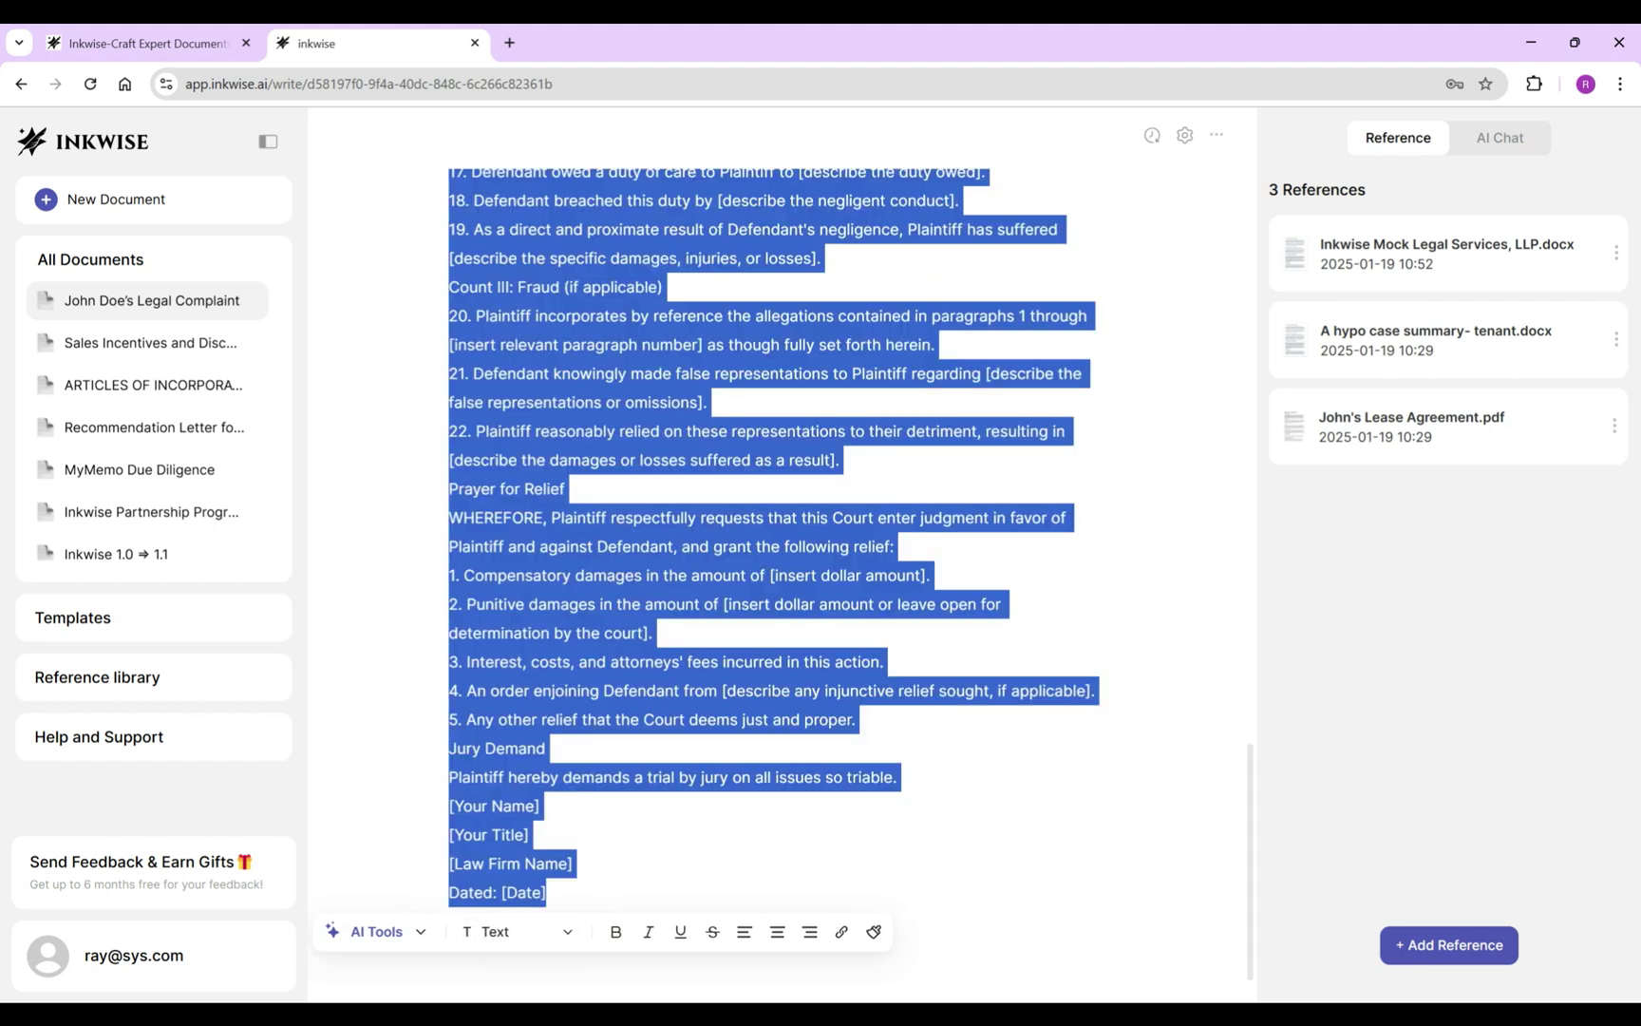
{"action": "key", "text": "BackSpace"}
{"action": "key", "text": "Return"}
Write the opening paragraph ending 'alleges upon information and belief as follows:' and allegation 1.
{"action": "key", "text": "Tab"}
{"action": "type", "text": "Plaint"}
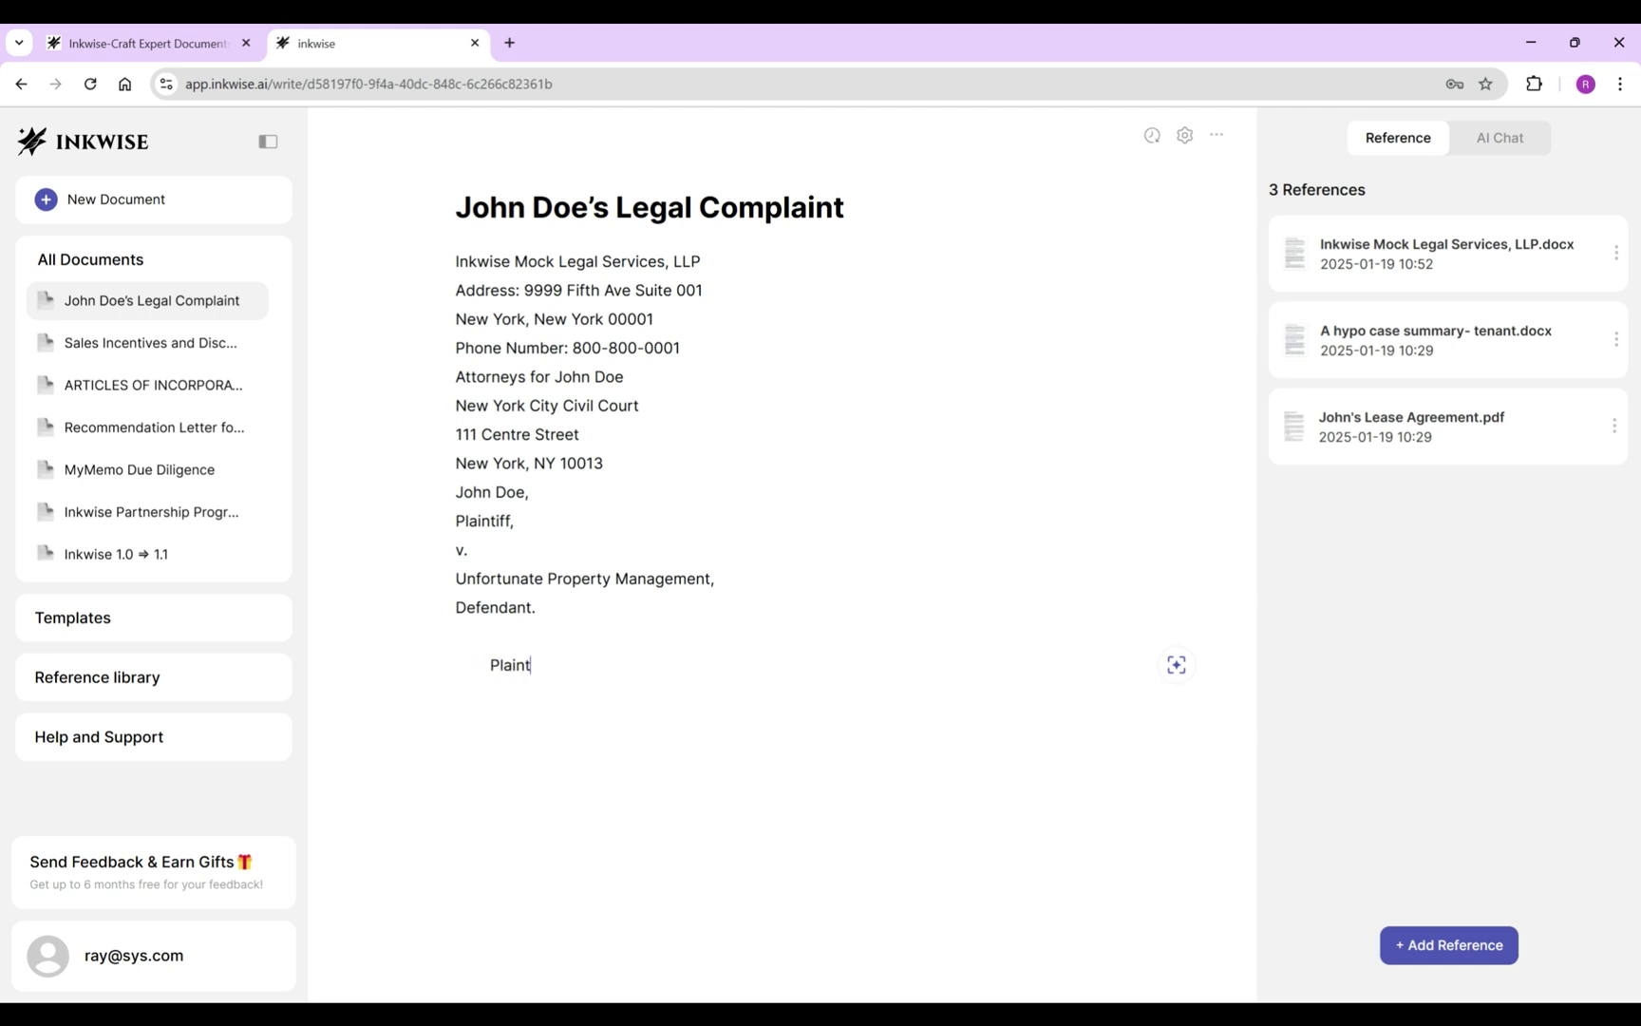
{"action": "type", "text": "iff, by his attorneys Inkwise"}
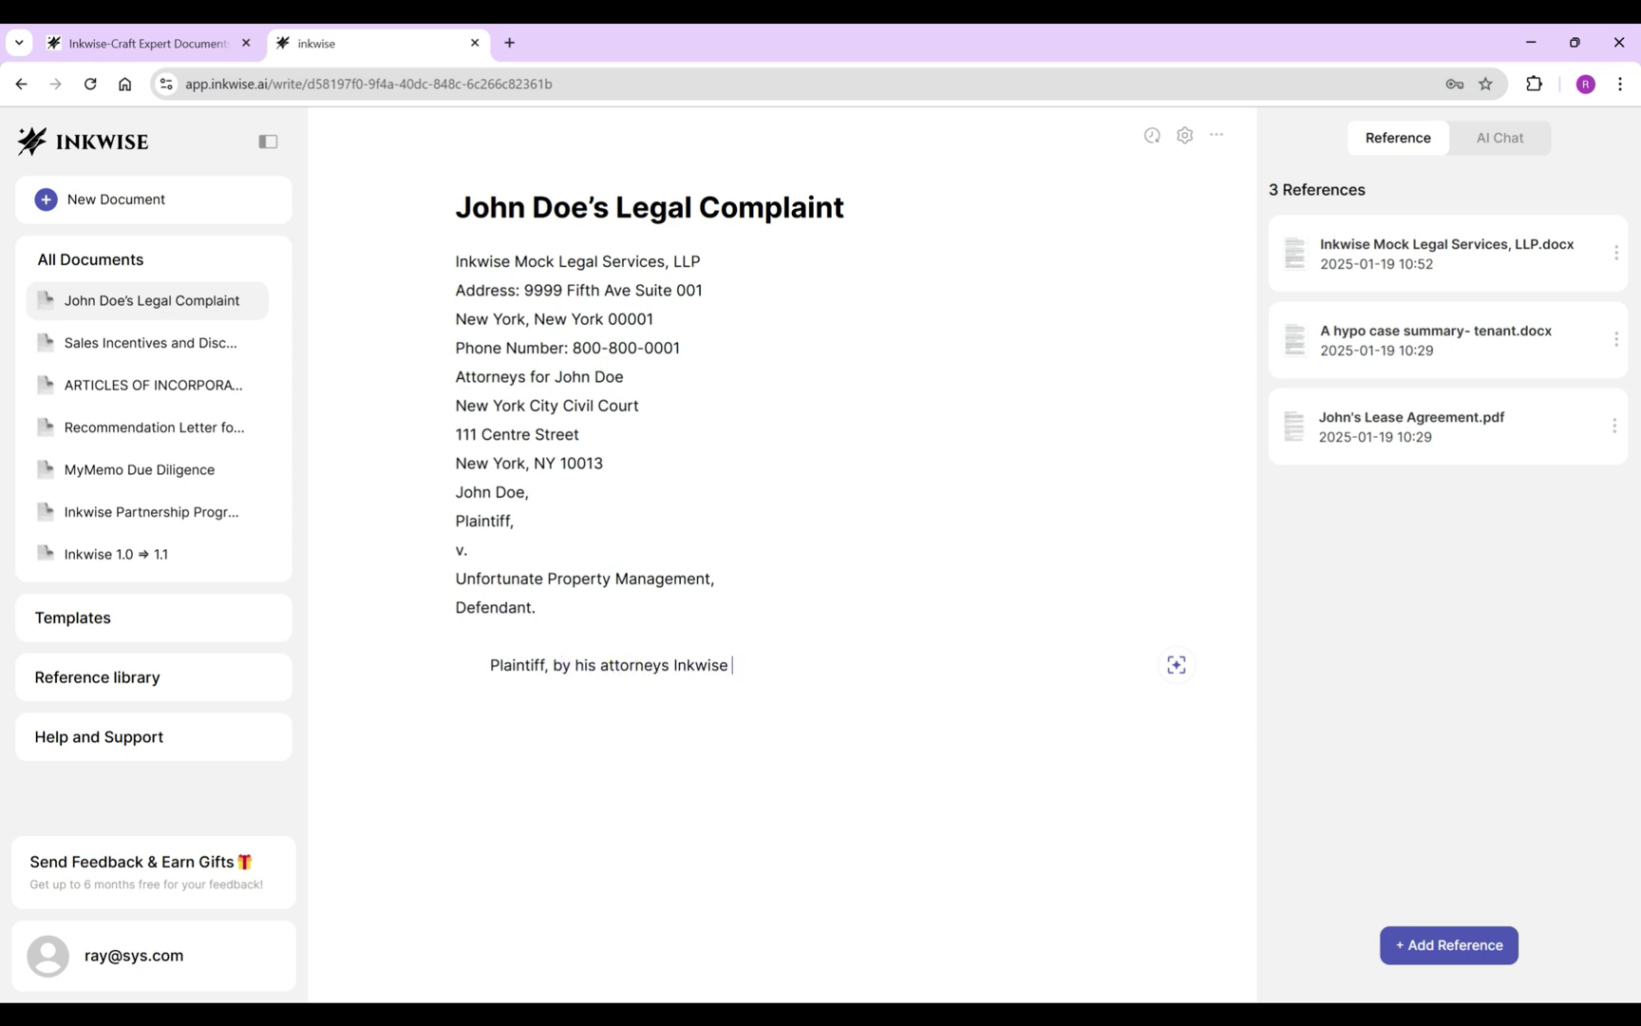
{"action": "key", "text": "Tab"}
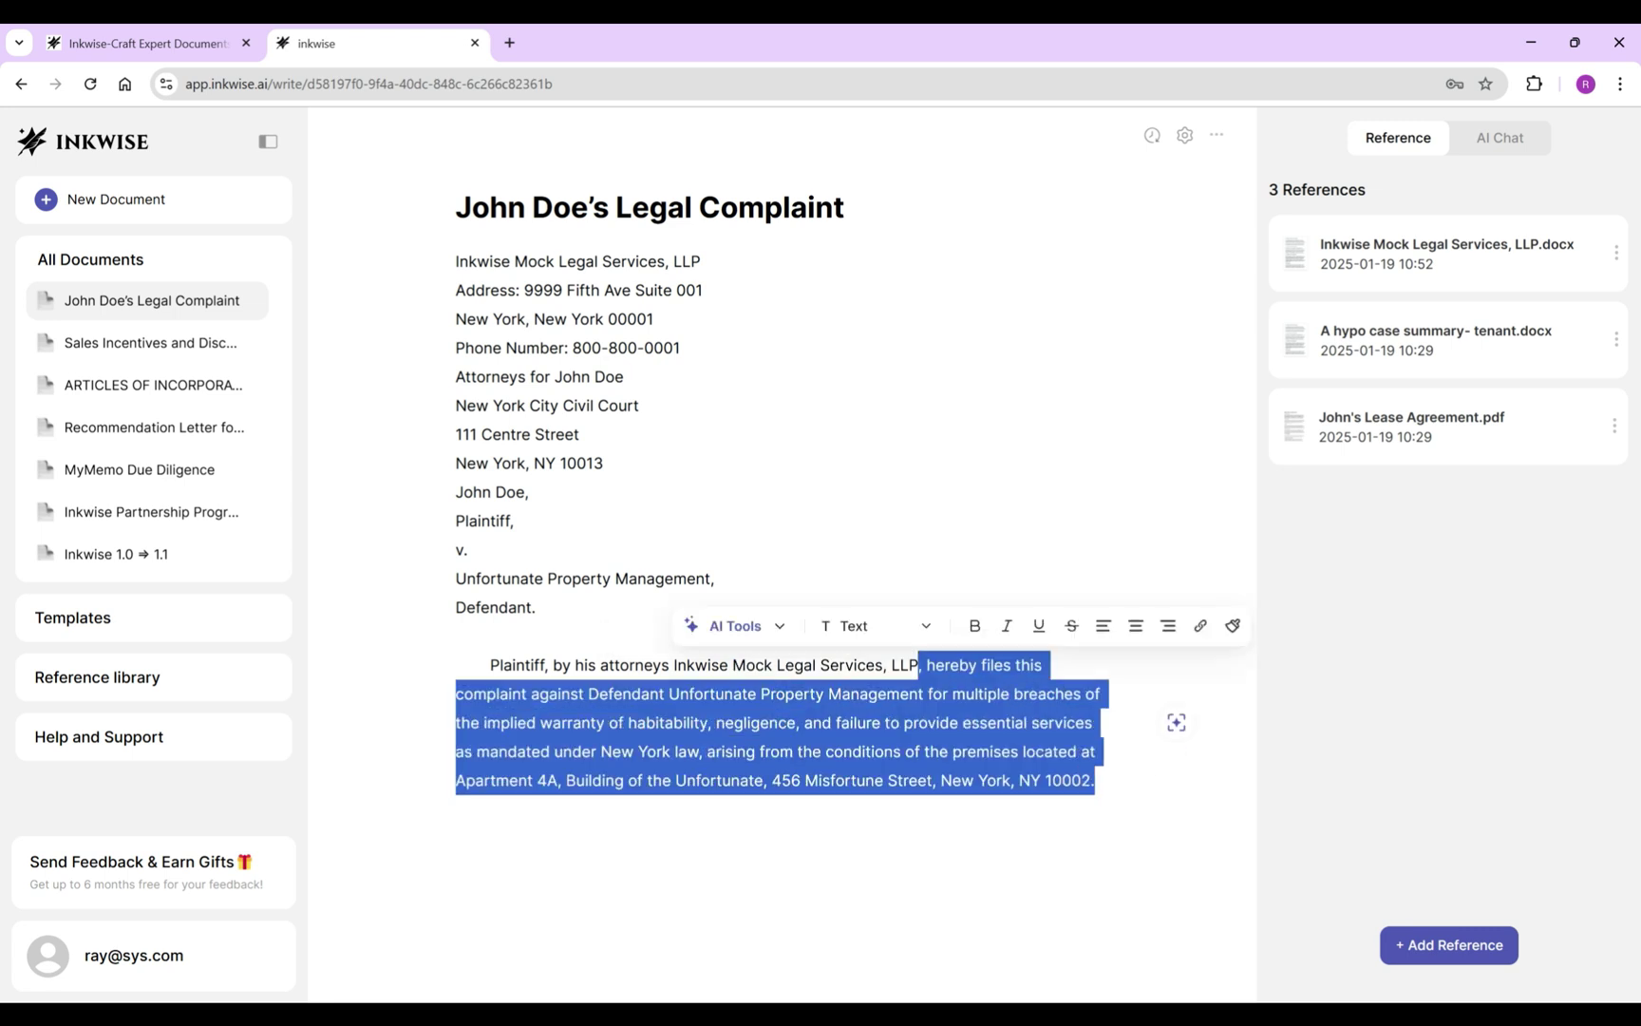
{"action": "type", "text": "as and for a Veri"}
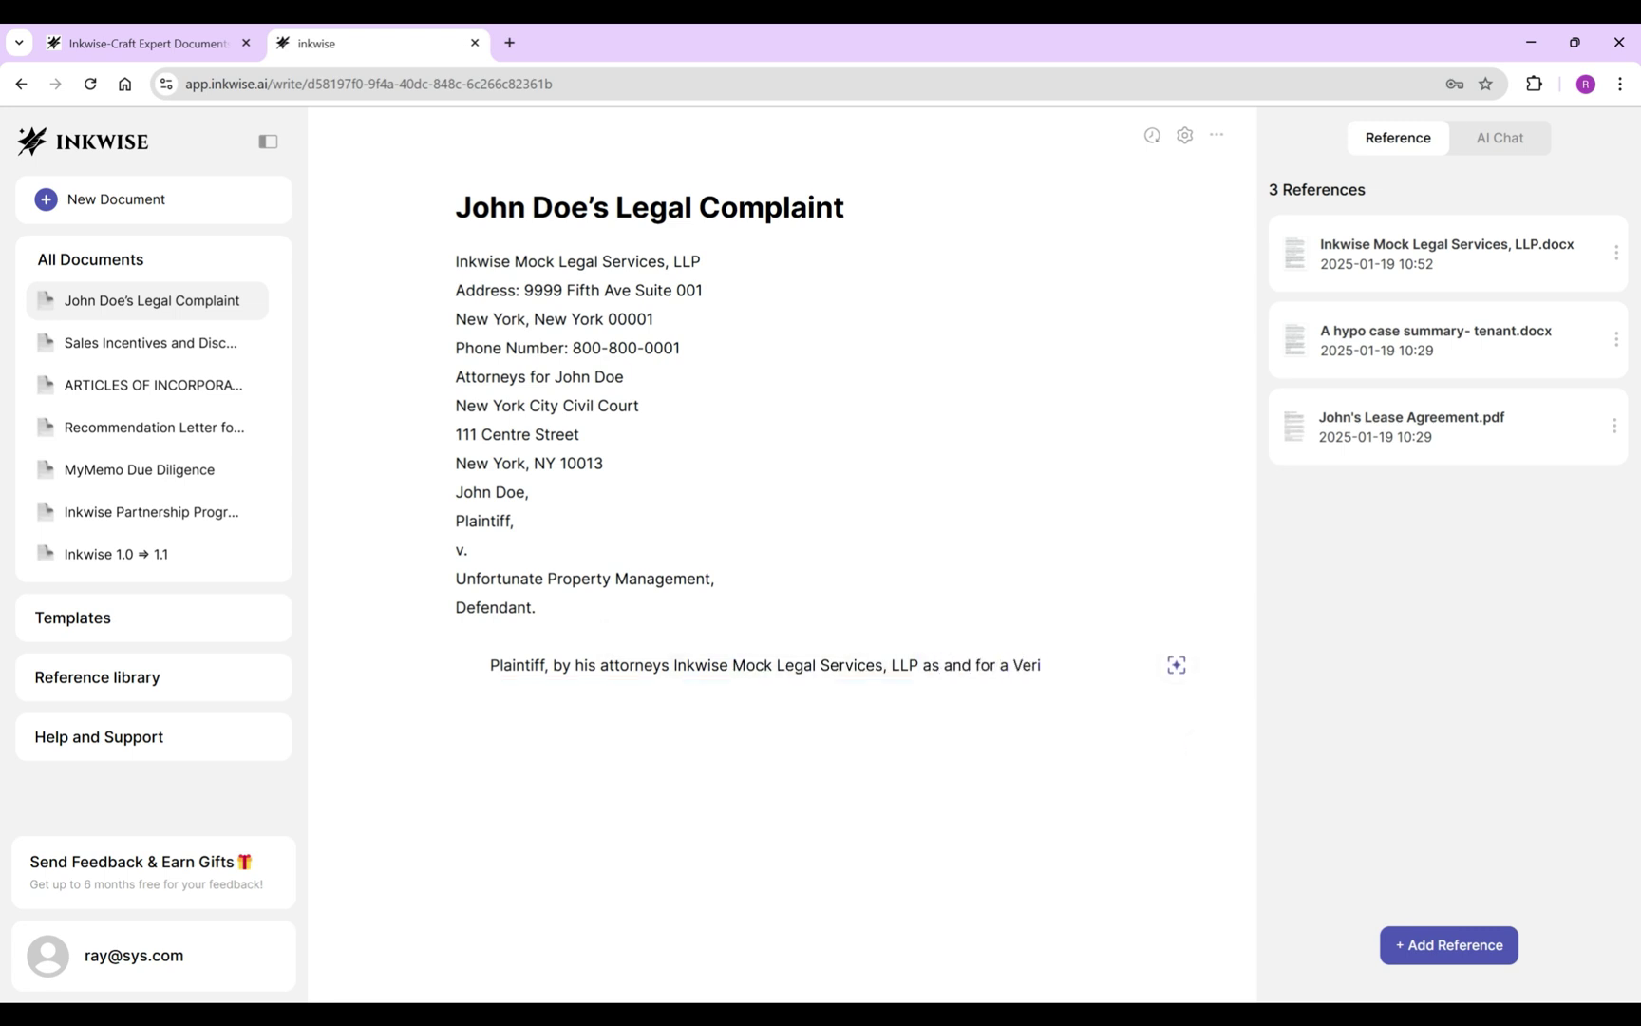
{"action": "type", "text": "fied Complaint herein, respectfully sets forth and"}
{"action": "key", "text": "BackSpace"}
{"action": "type", "text": "nd alleges u"}
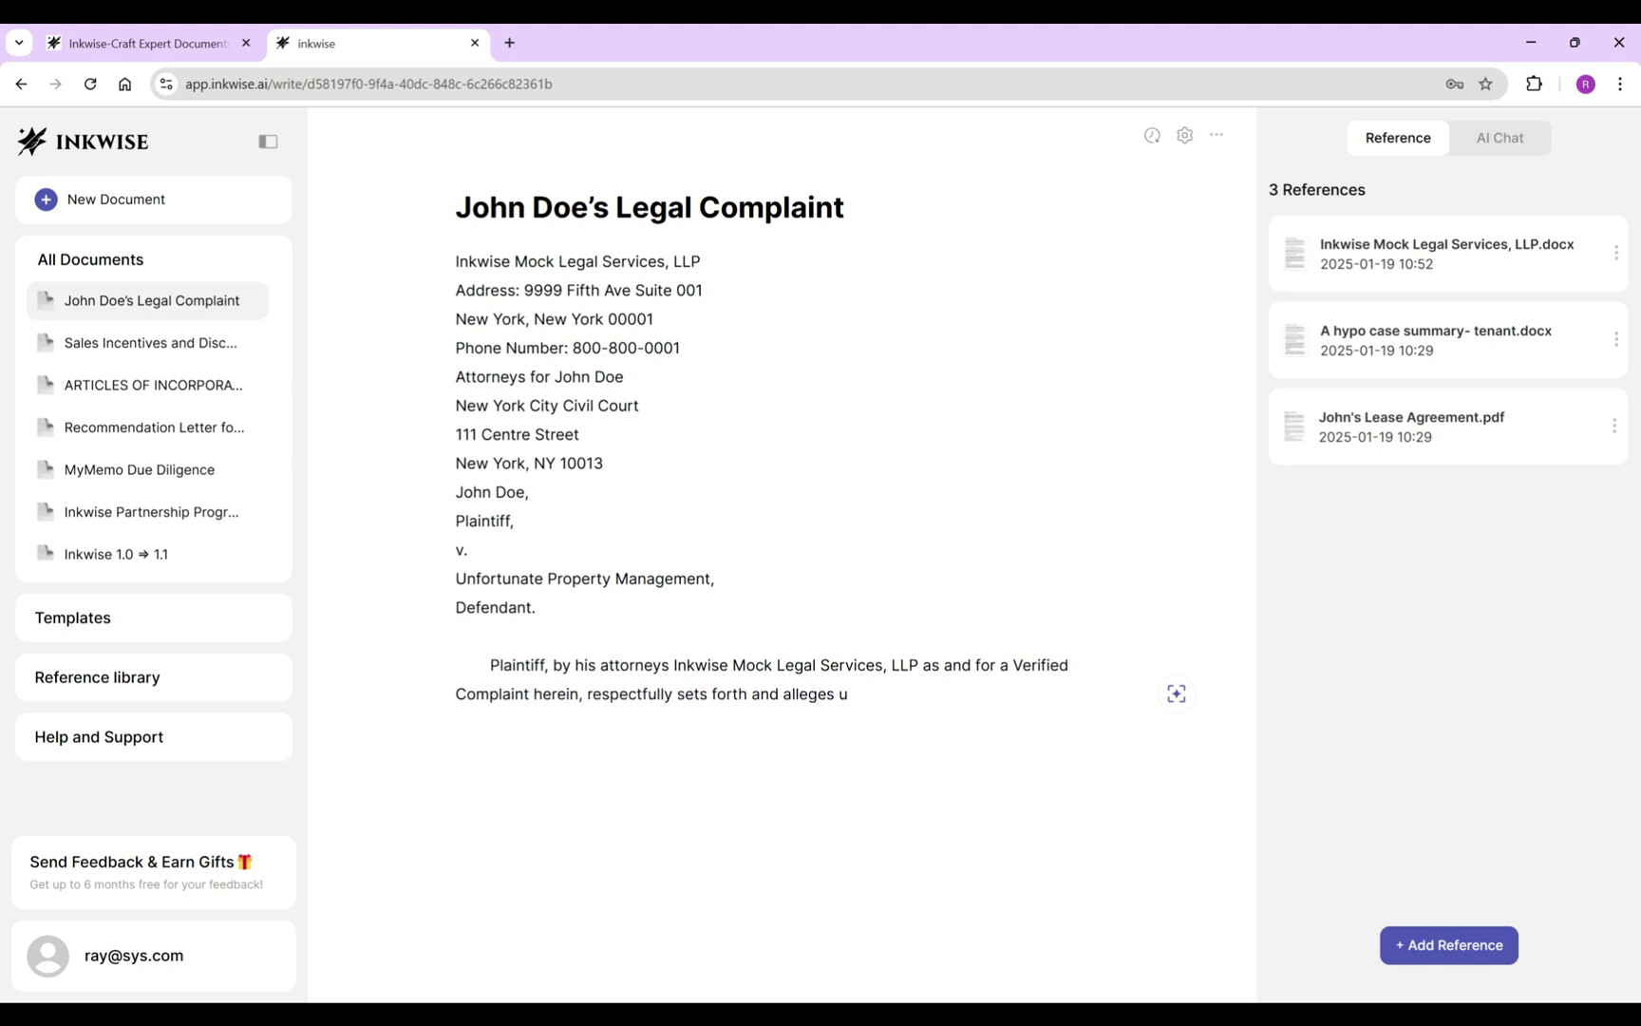
{"action": "type", "text": "pon information and belief as follows:"}
{"action": "key", "text": "Return"}
{"action": "type", "text": "1. That at all t"}
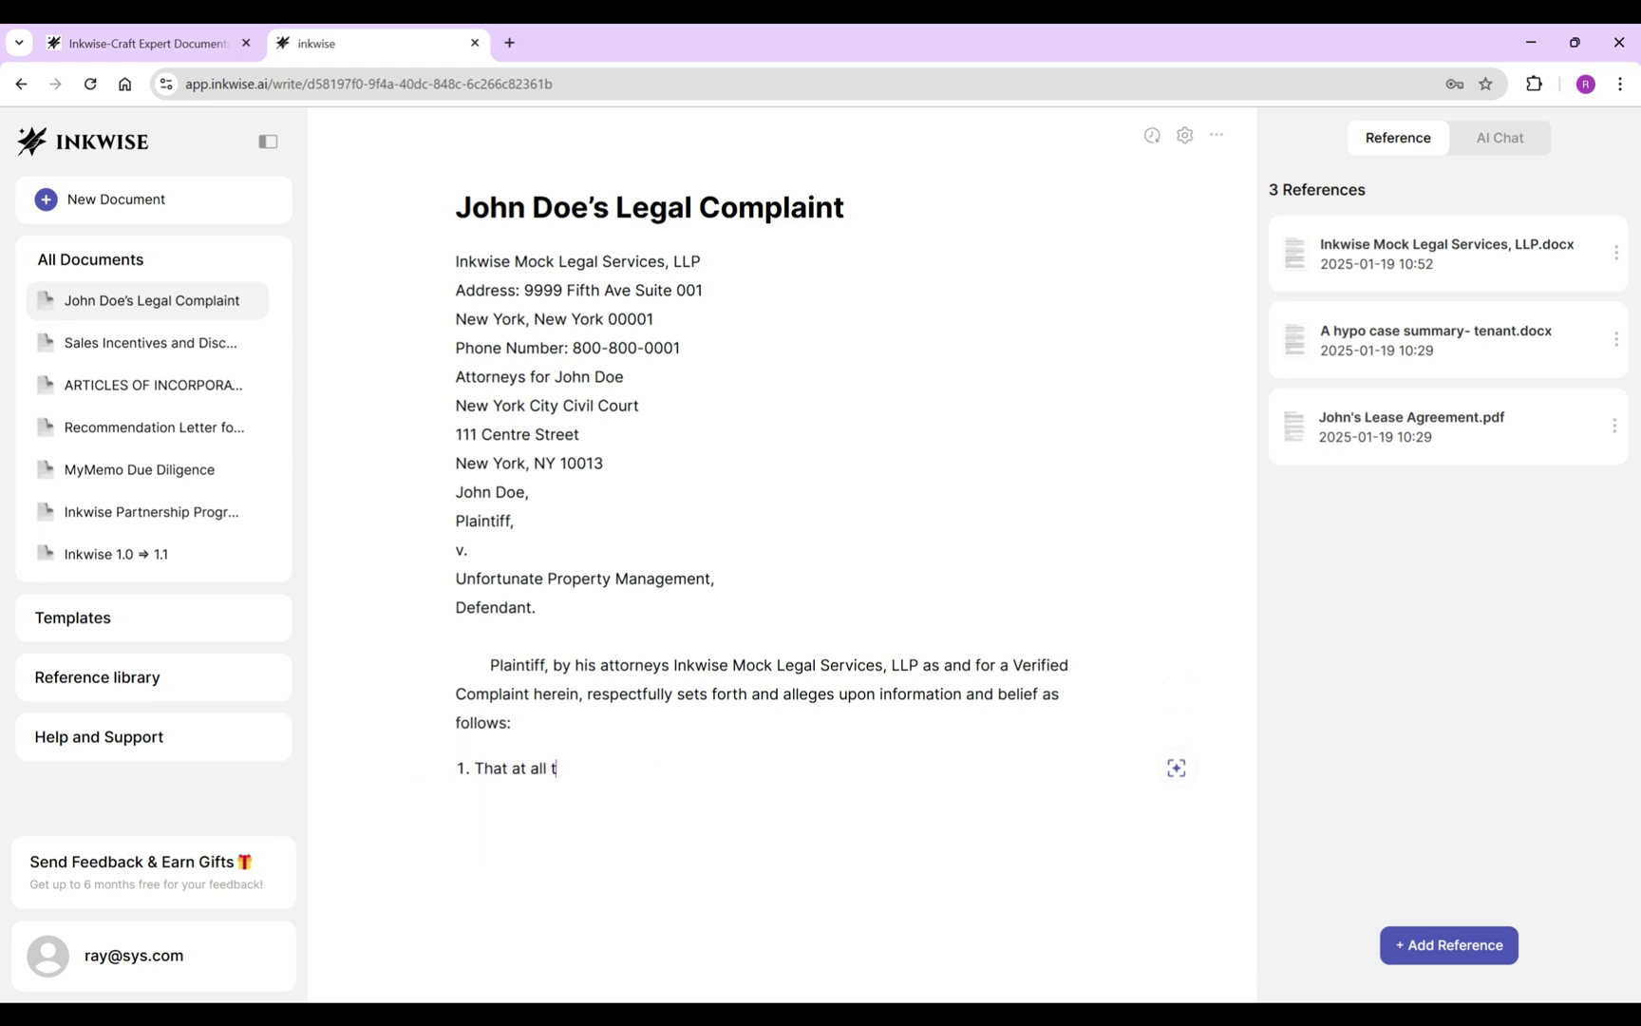
{"action": "type", "text": "imes mentioned herein, the issues giving rise t"}
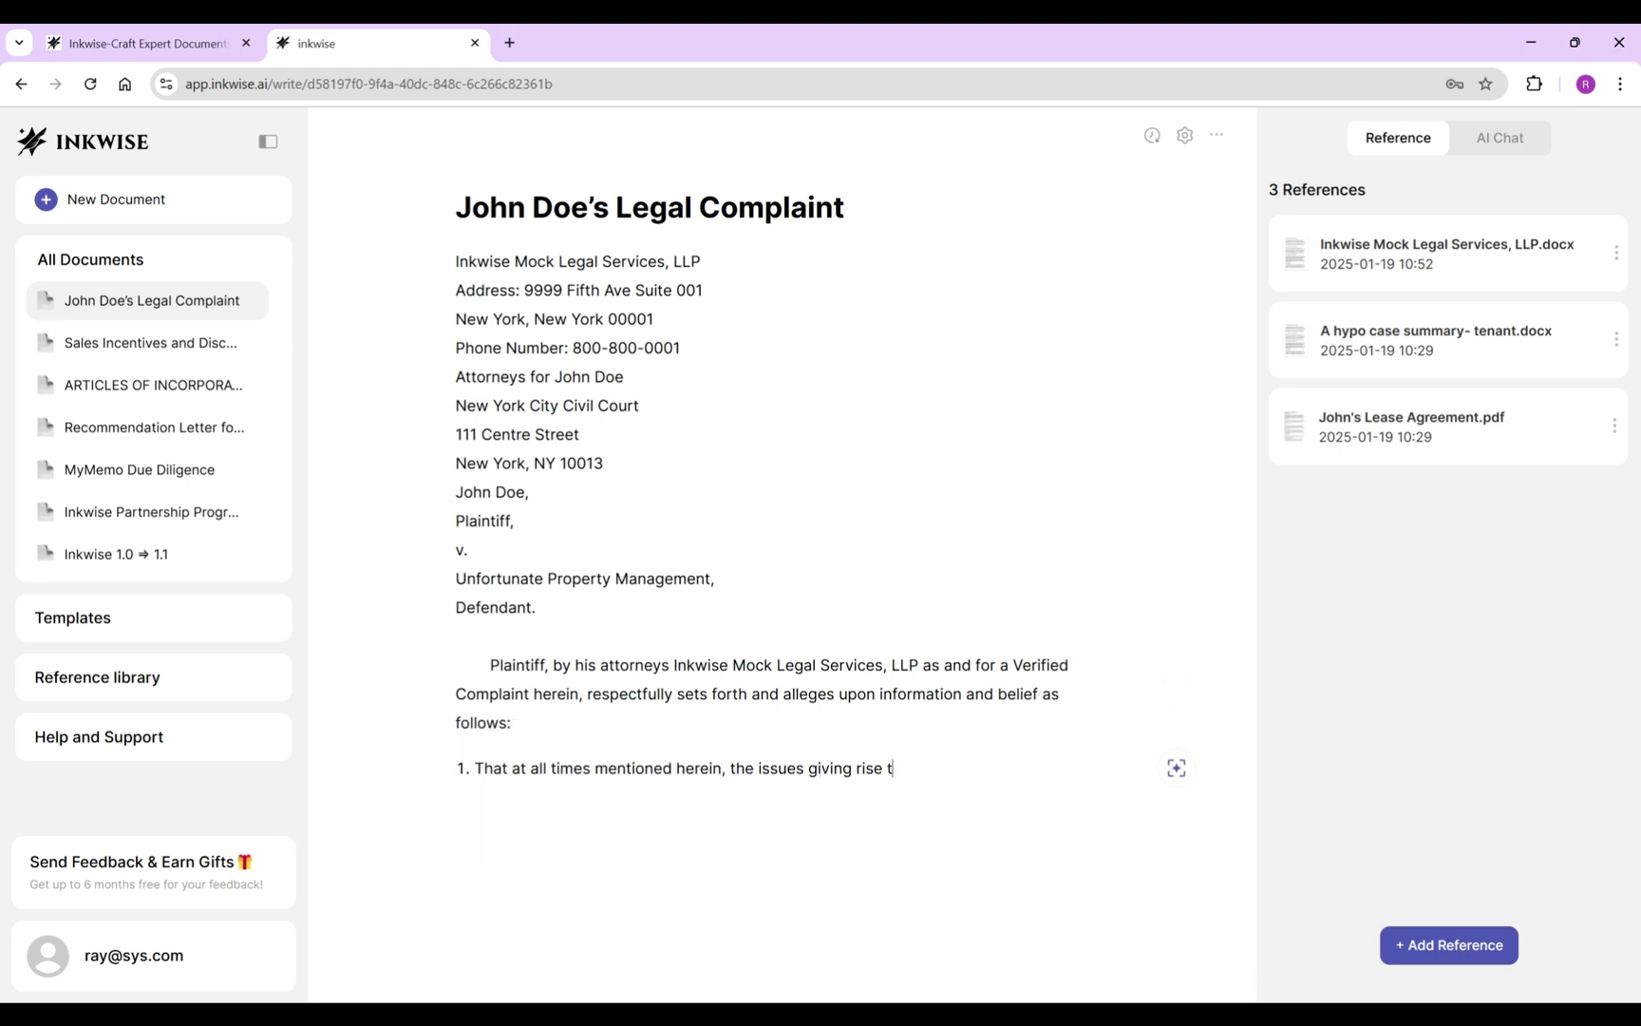
{"action": "type", "text": "o this action occurred in"}
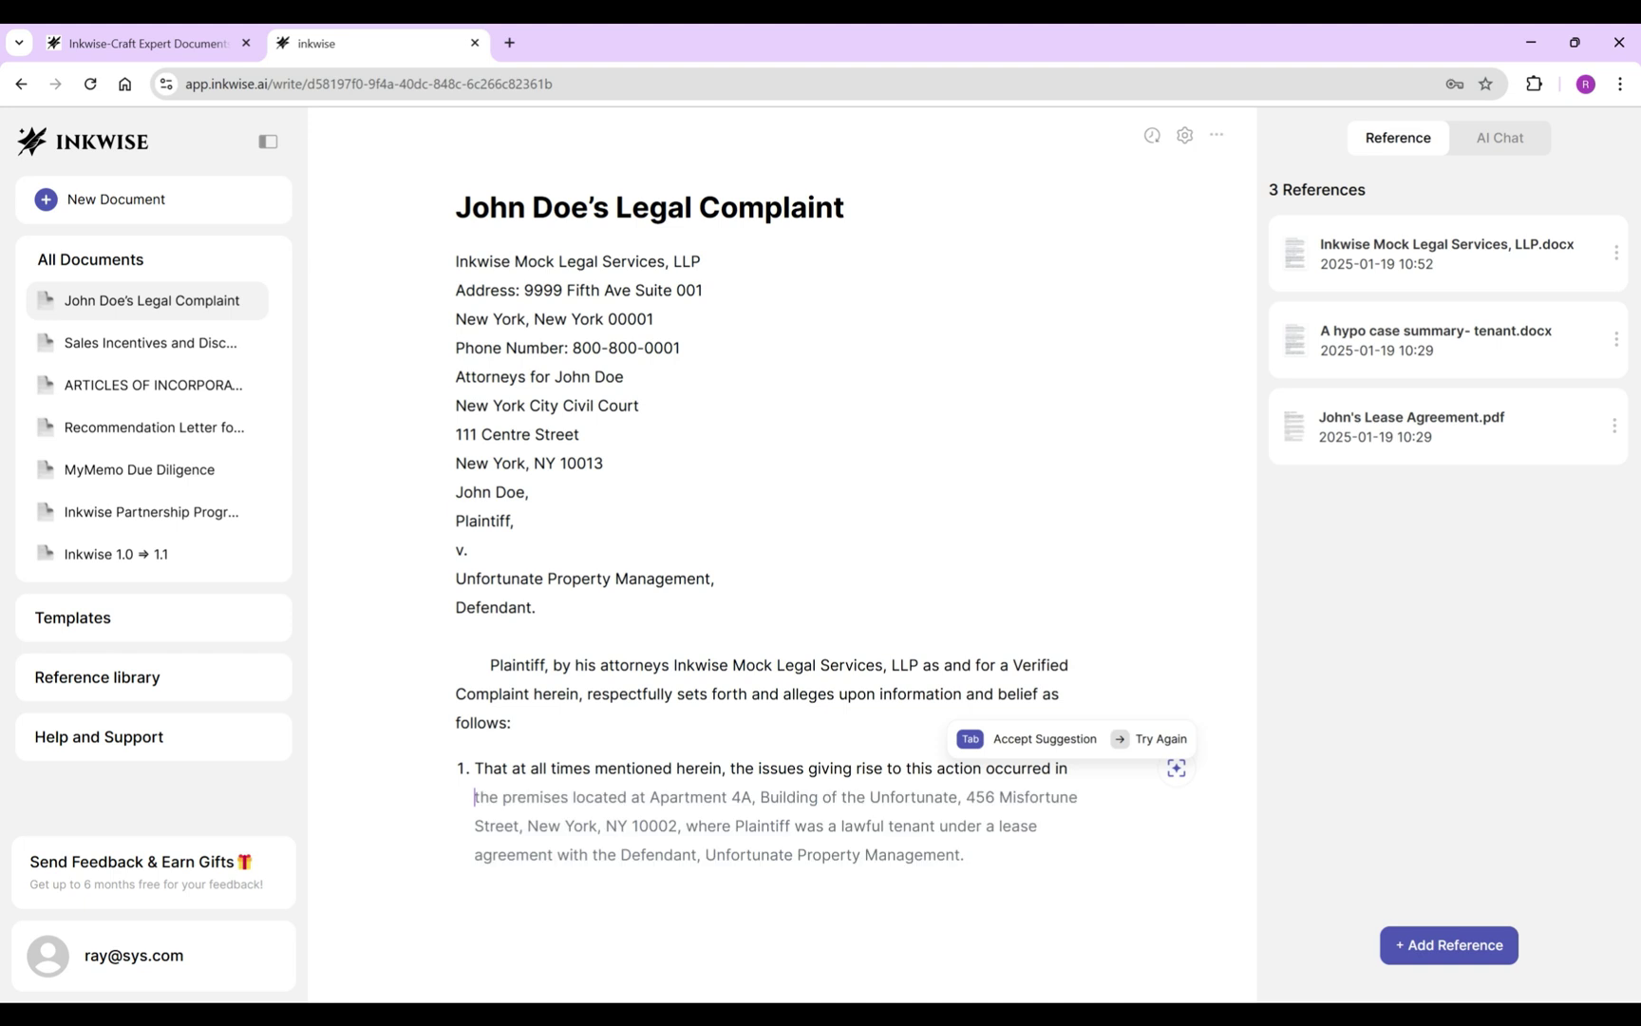
{"action": "type", "text": " the County of New York, City and State of New York."}
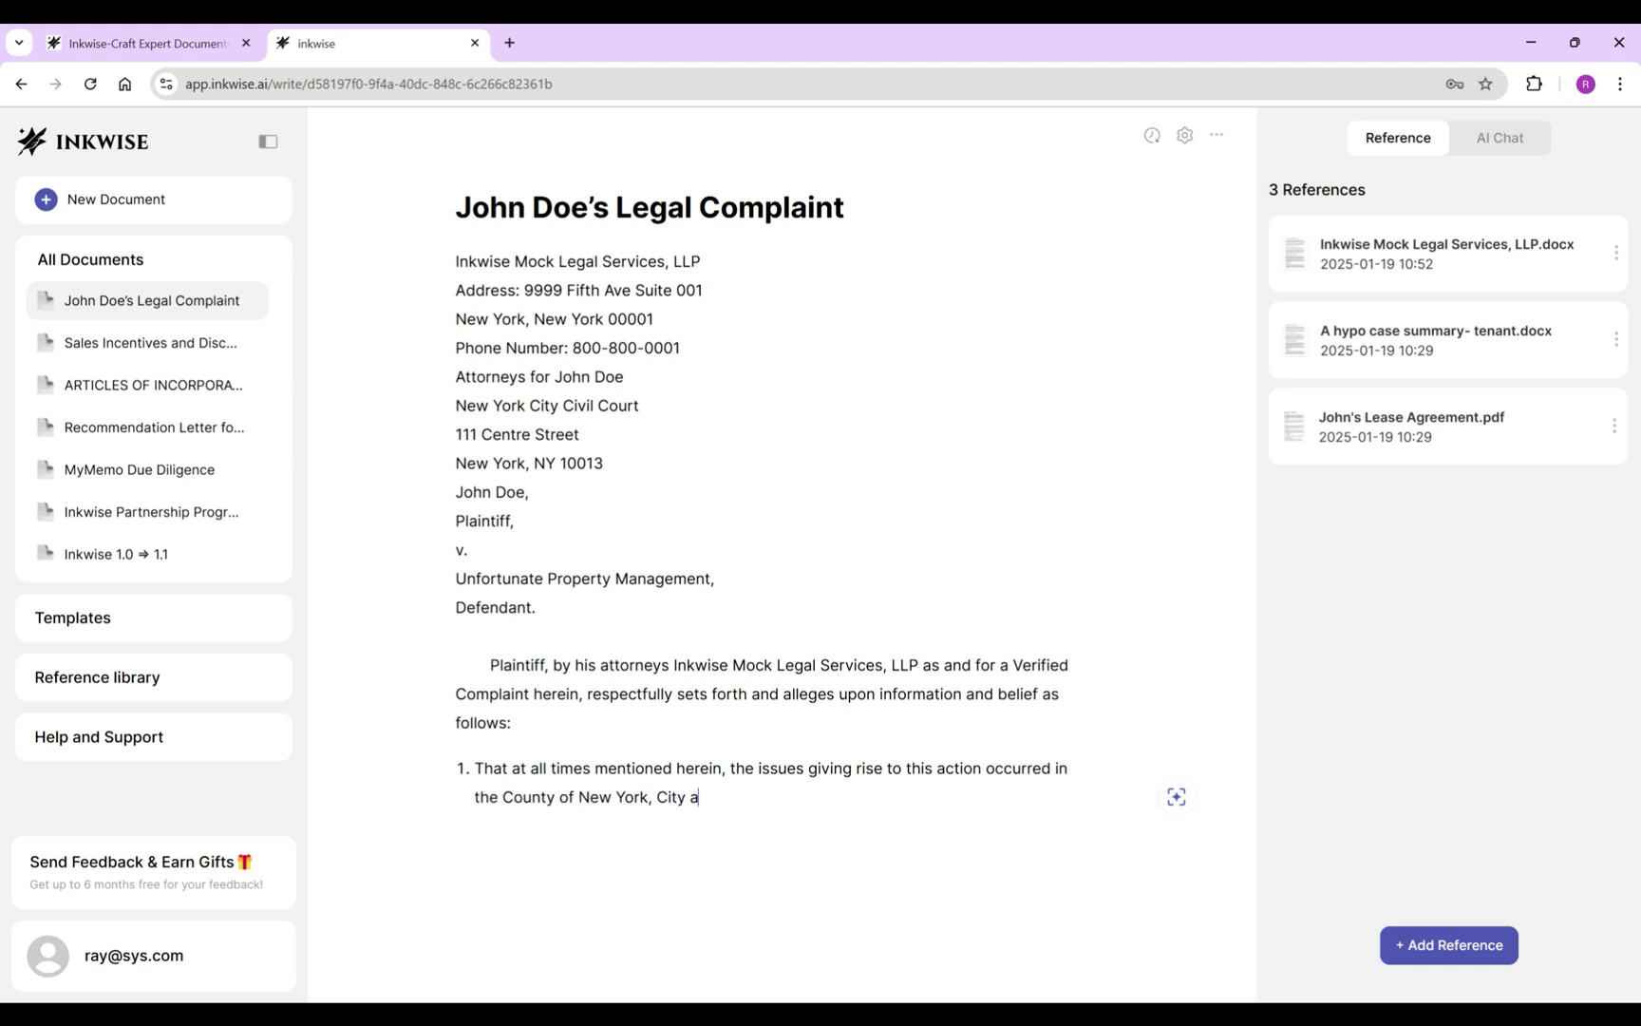
Write allegation 2 calling the defendant a New York domestic business corporation, removing the extra suggested text.
{"action": "key", "text": "Return"}
{"action": "type", "text": "That at all times mentioned herein,"}
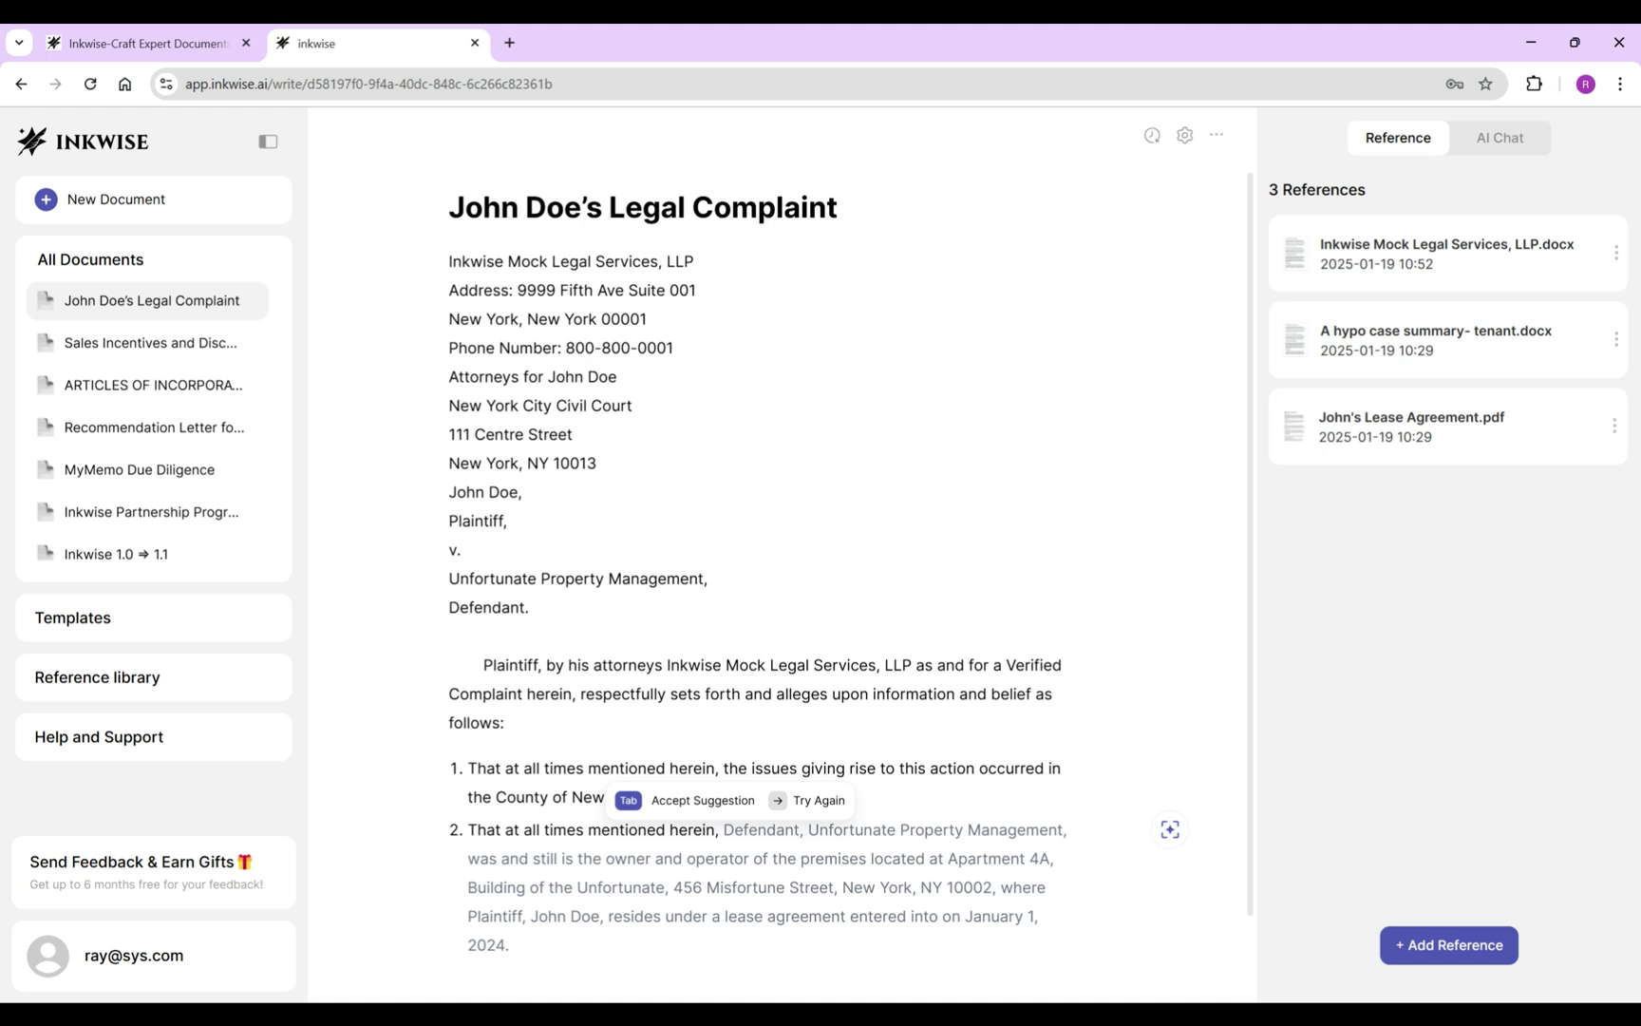
{"action": "key", "text": "Tab"}
{"action": "key", "text": "shift+Up"}
{"action": "key", "text": "shift+Up"}
{"action": "key", "text": "shift+Up"}
{"action": "type", "text": "a domestic corporatio"}
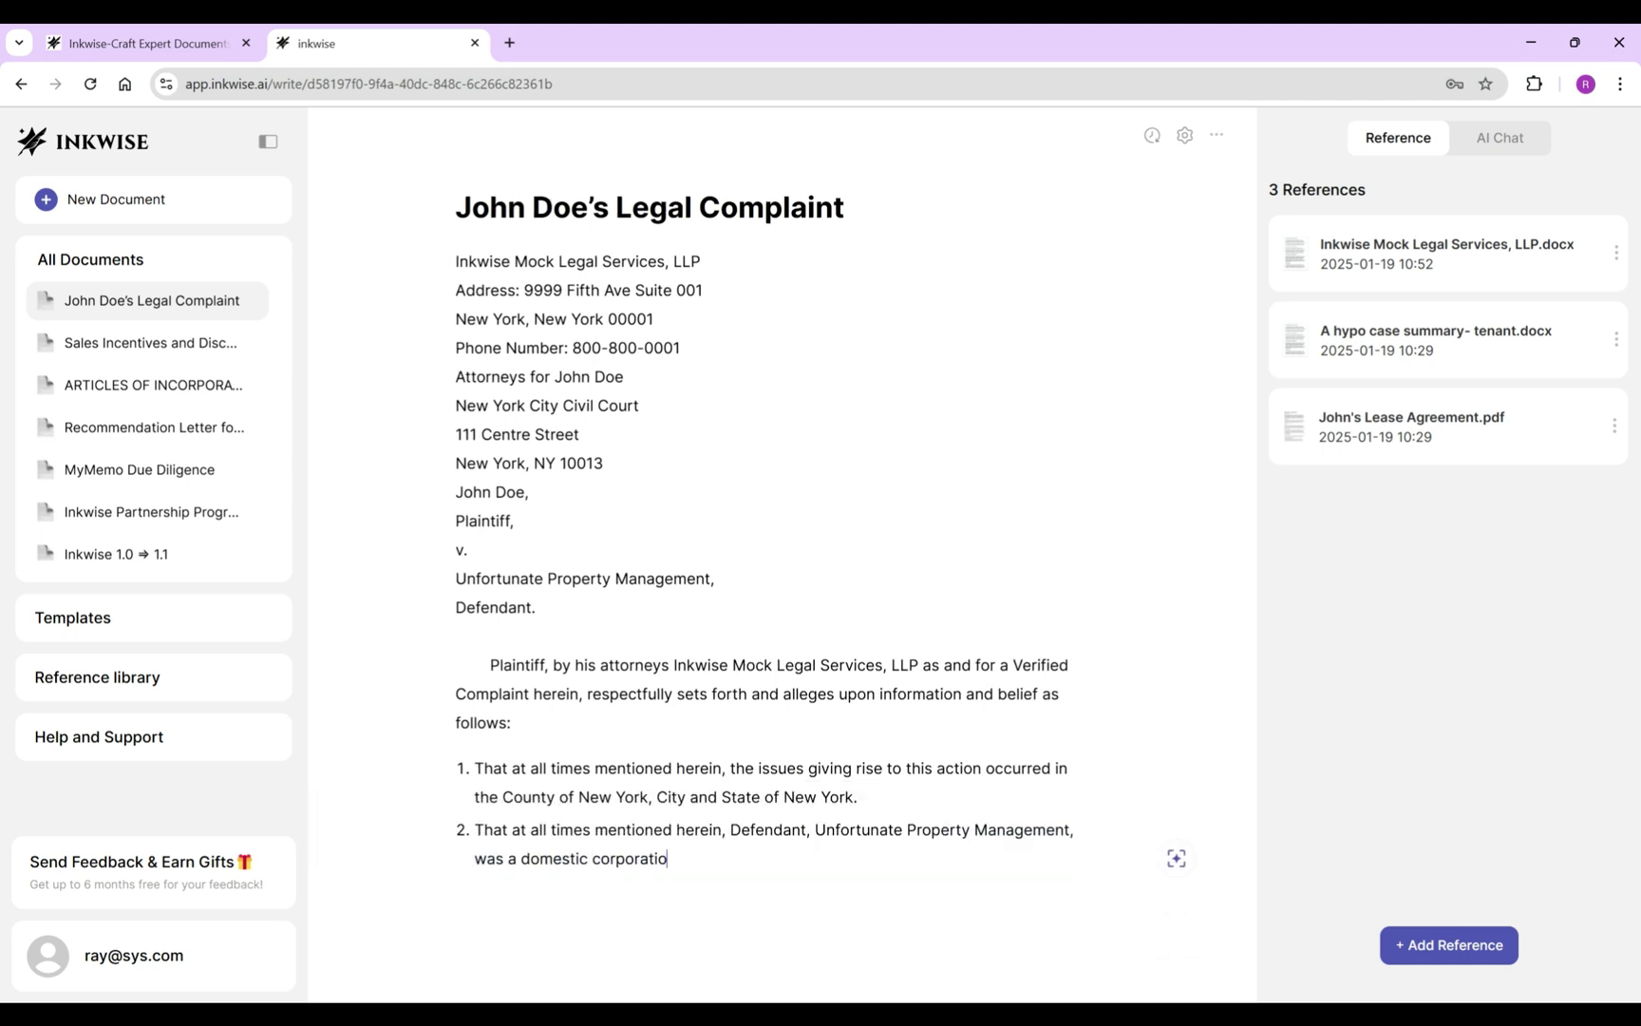
{"action": "key", "text": "ctrl+BackSpace"}
{"action": "type", "text": "business corporation duly organized and"}
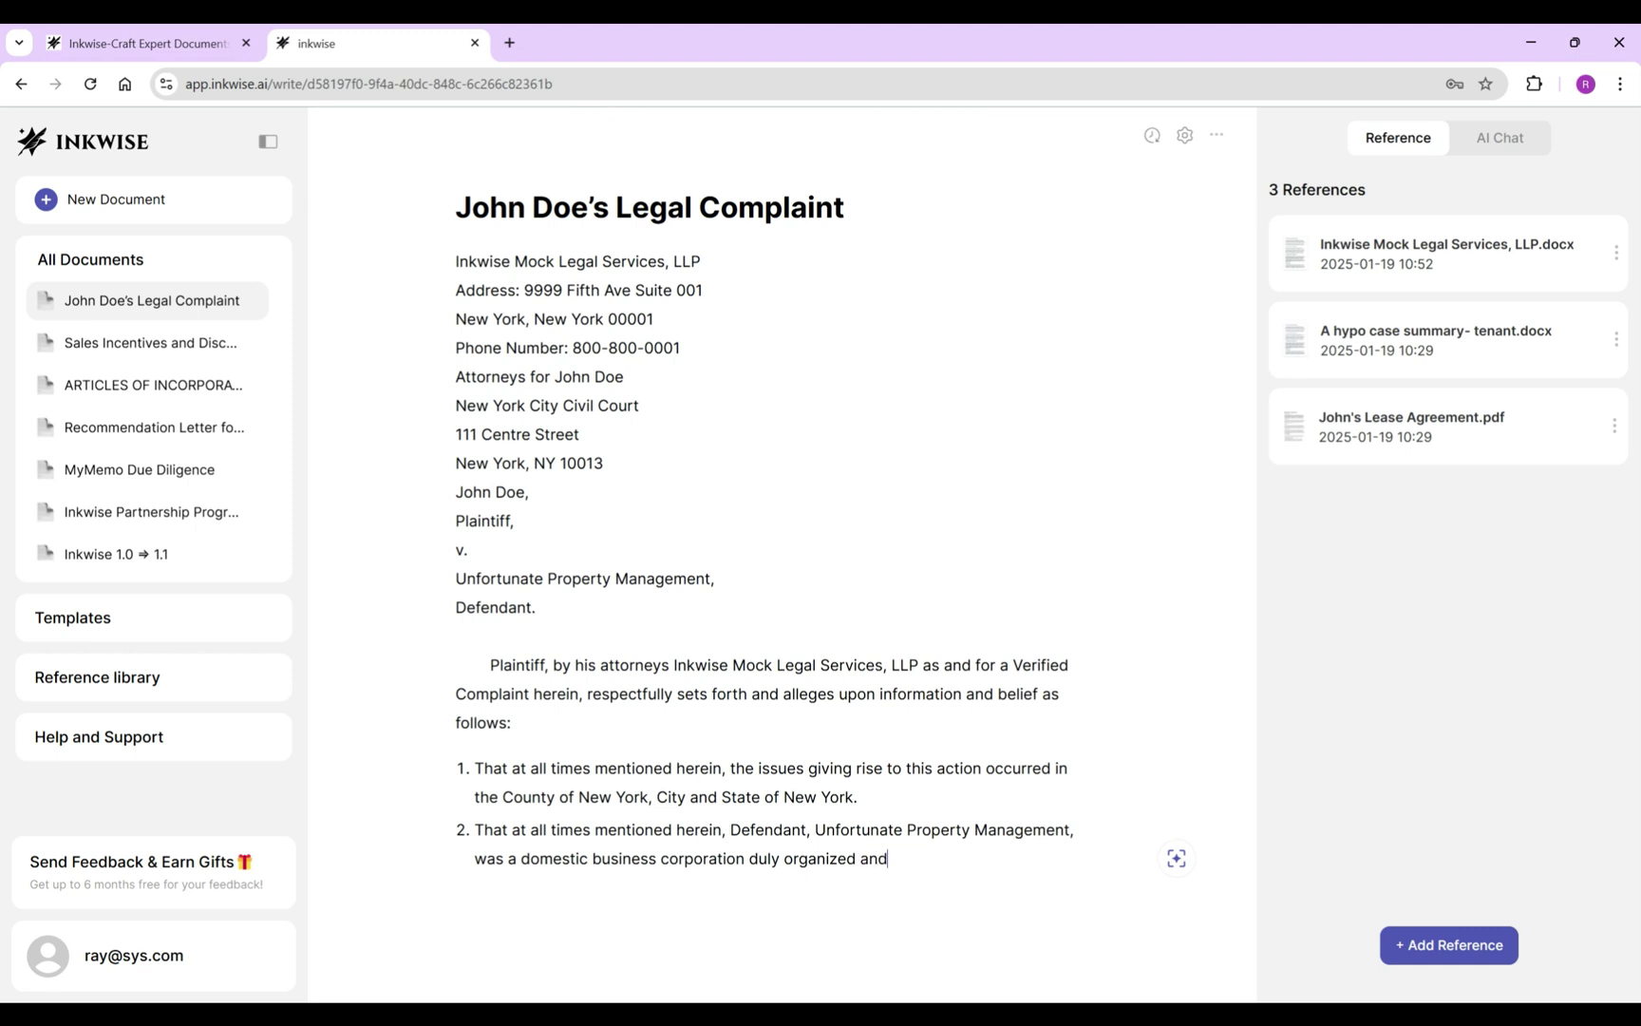
{"action": "type", "text": " existing under and by "}
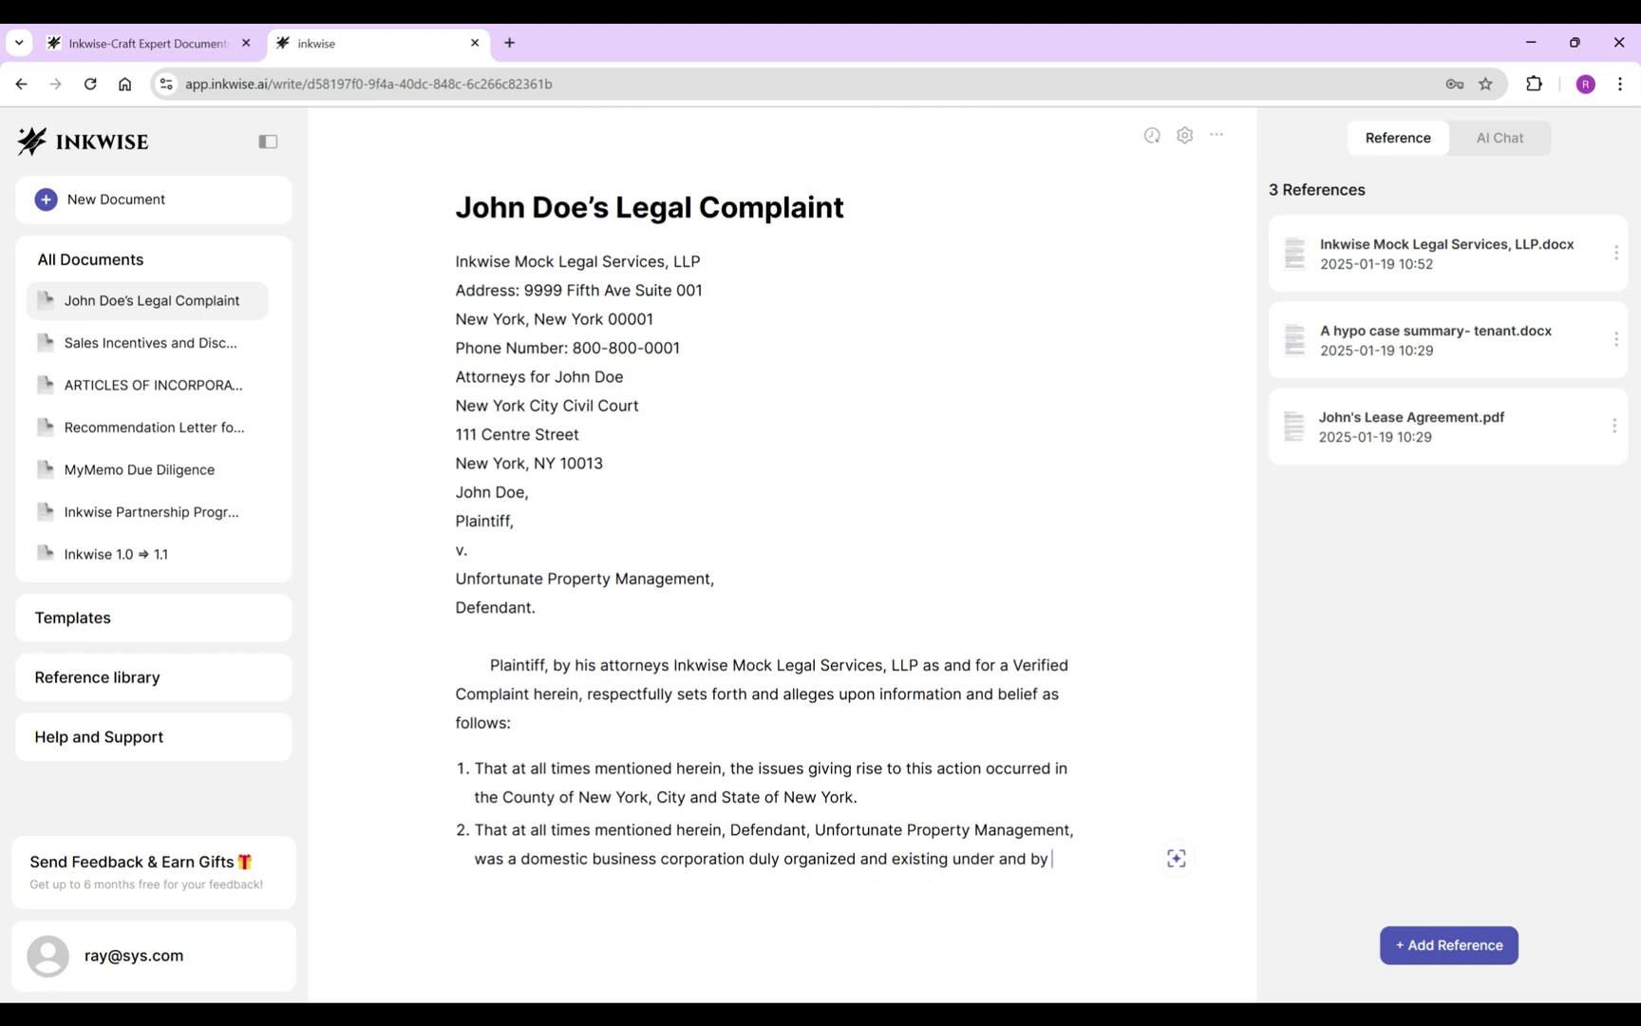
{"action": "type", "text": "virtue of the laws of the"}
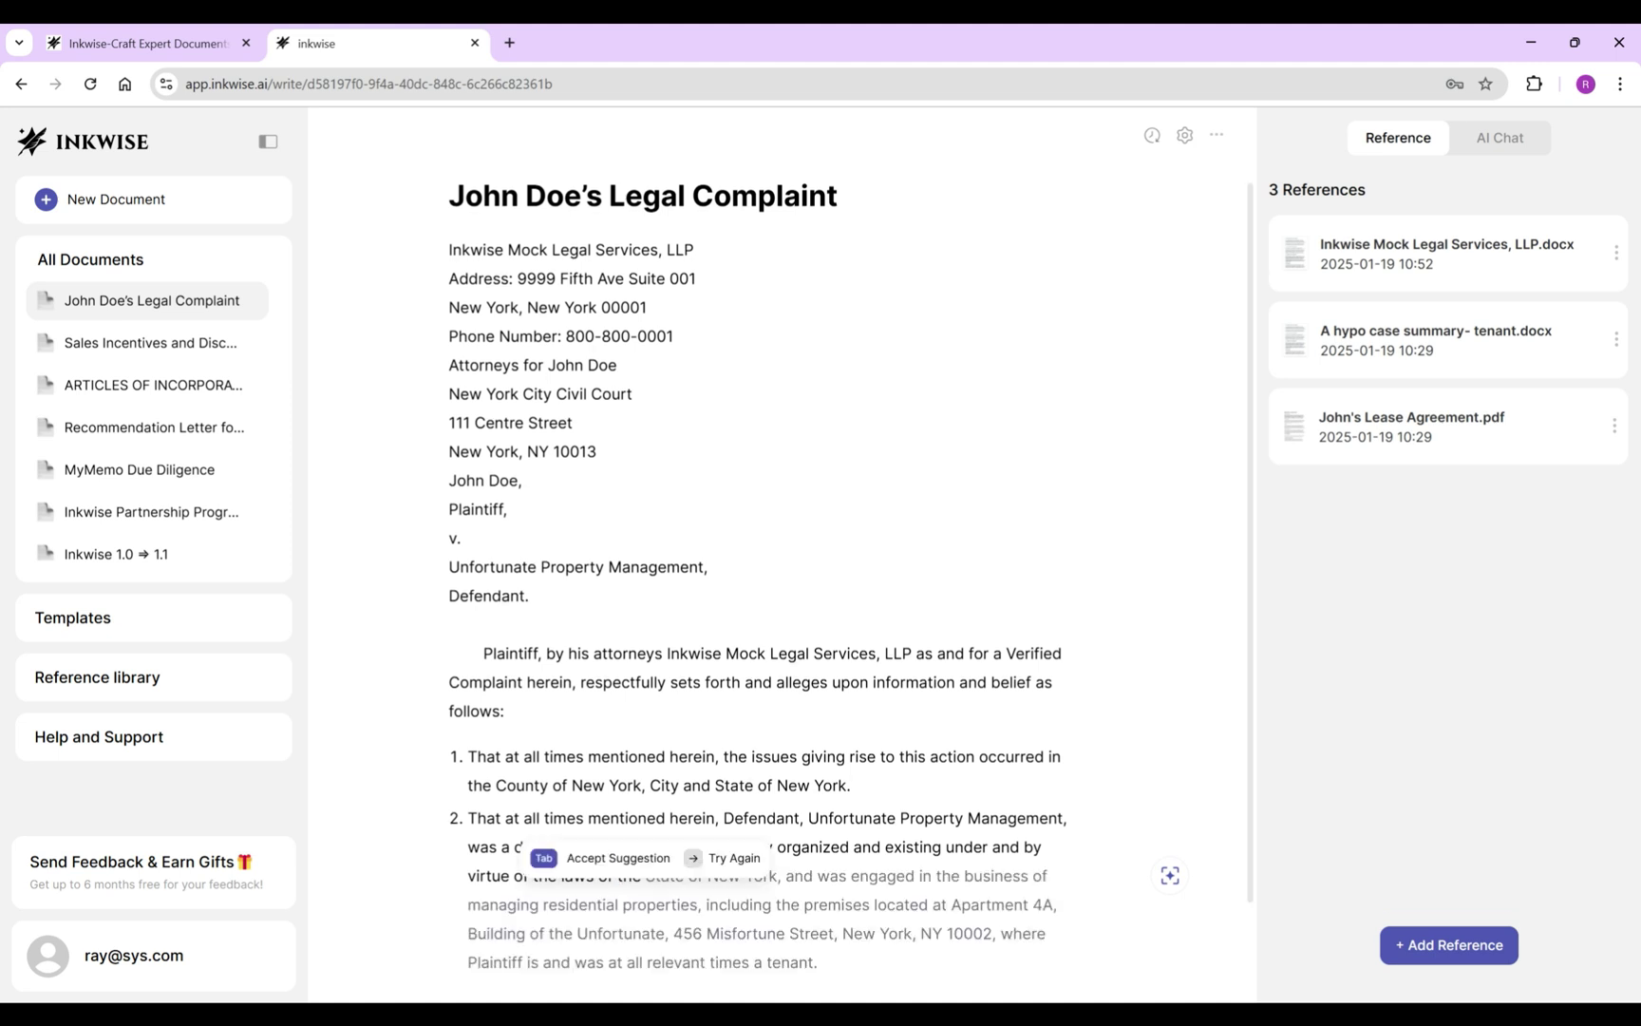
{"action": "key", "text": "Tab"}
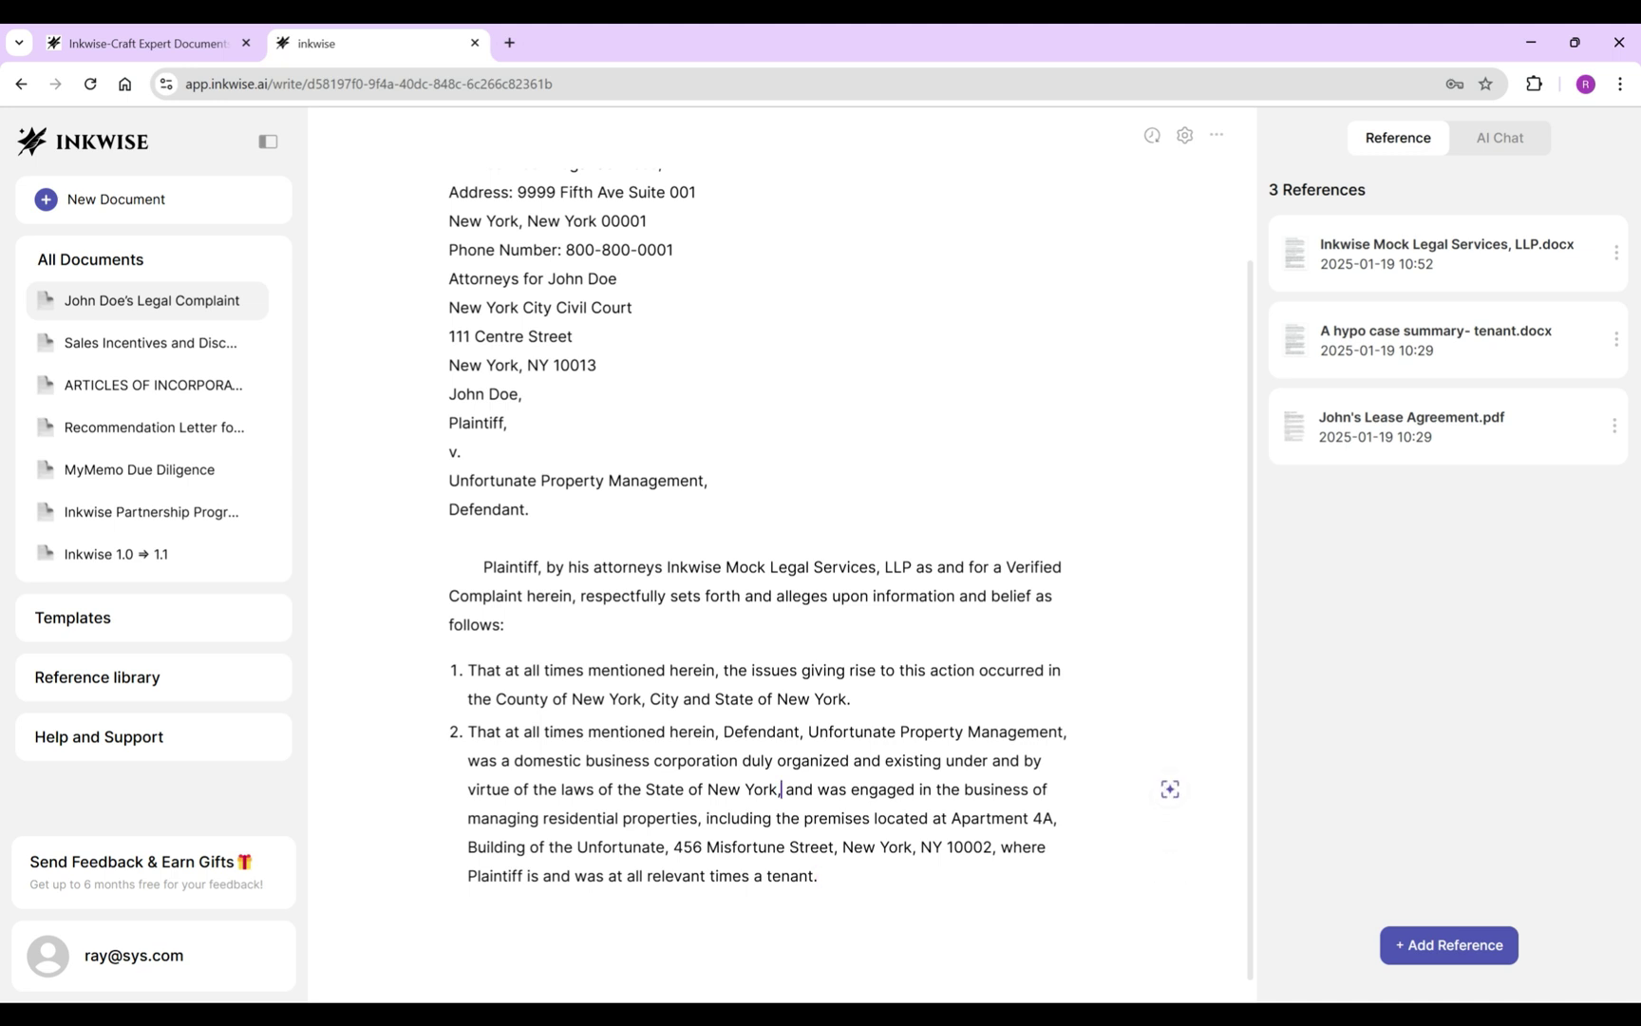
{"action": "key", "text": "ctrl+shift+End"}
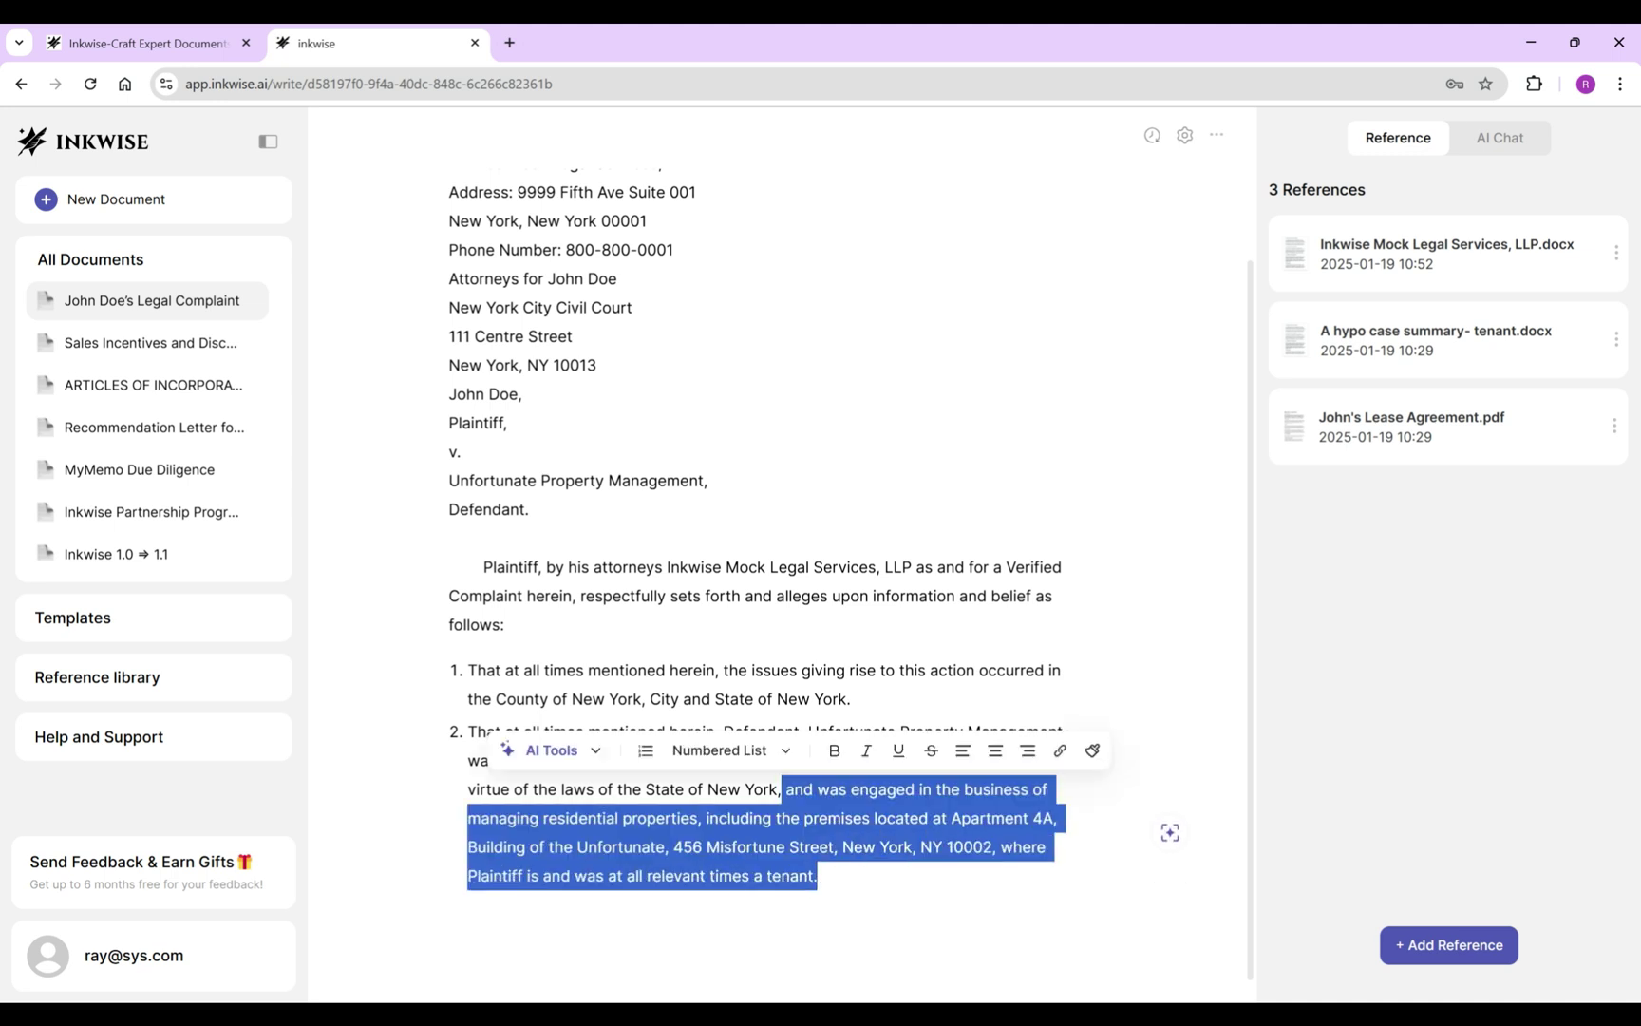
{"action": "key", "text": "BackSpace"}
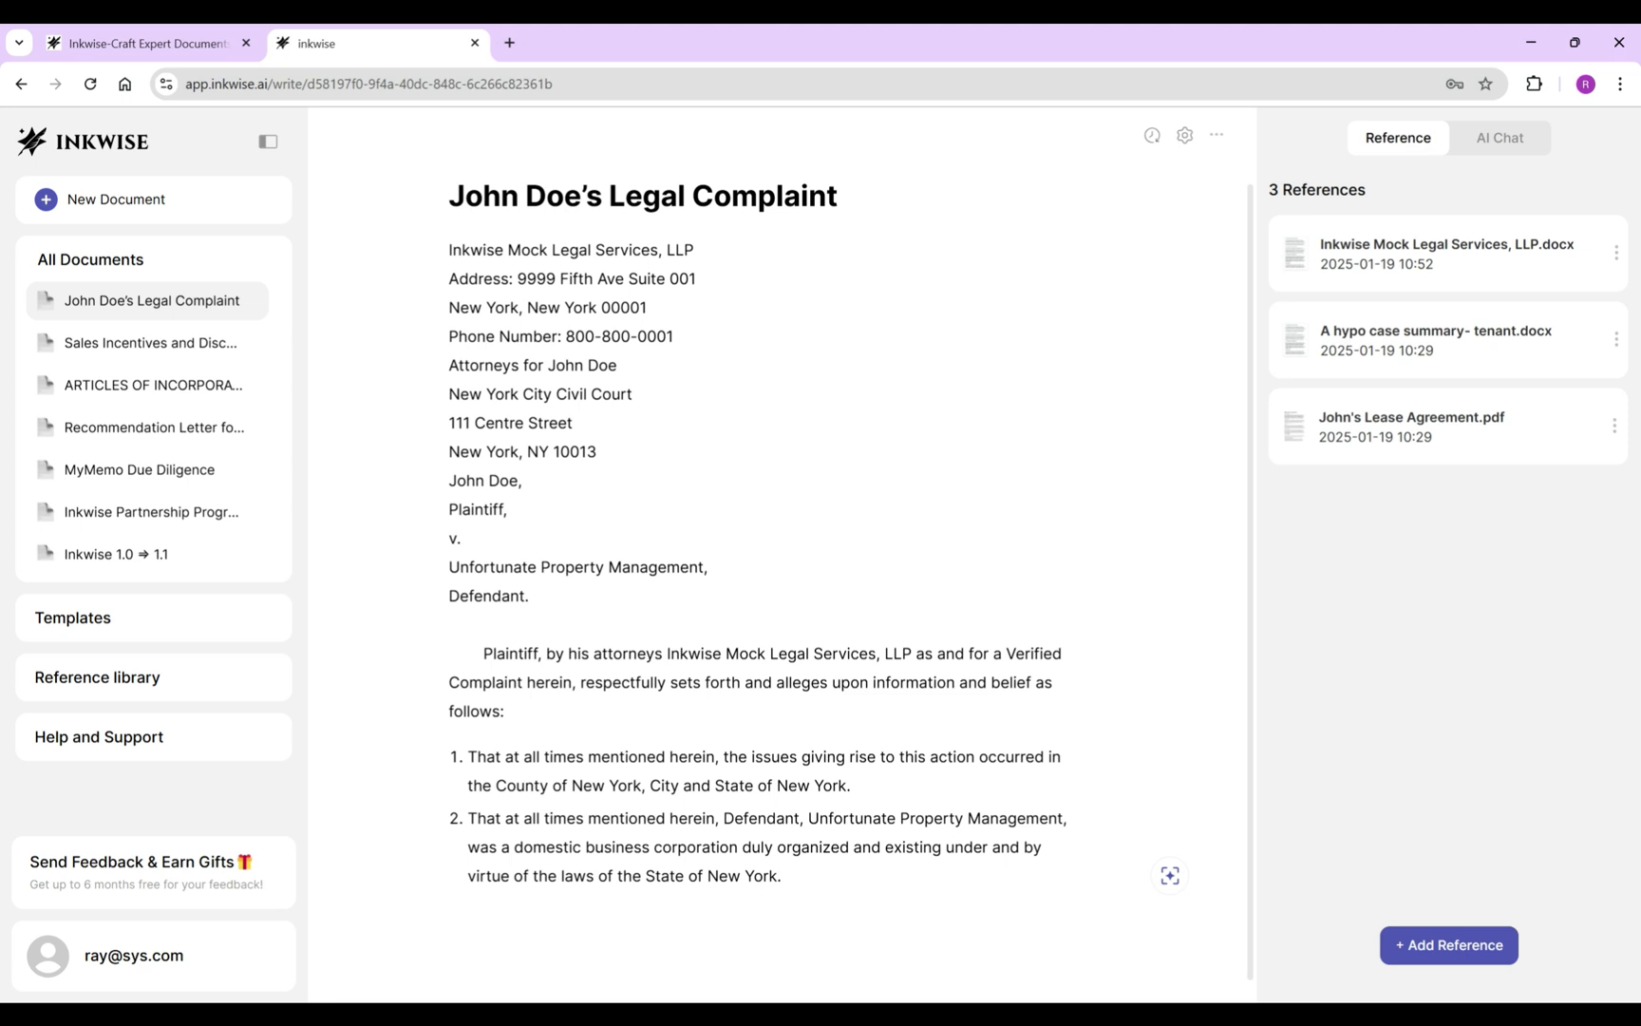
{"action": "key", "text": "Return"}
Write allegation 3 ('That at all times mentioned herein, Defendant,…') using the AI's suggested completion.
{"action": "type", "text": "That at all times menti"}
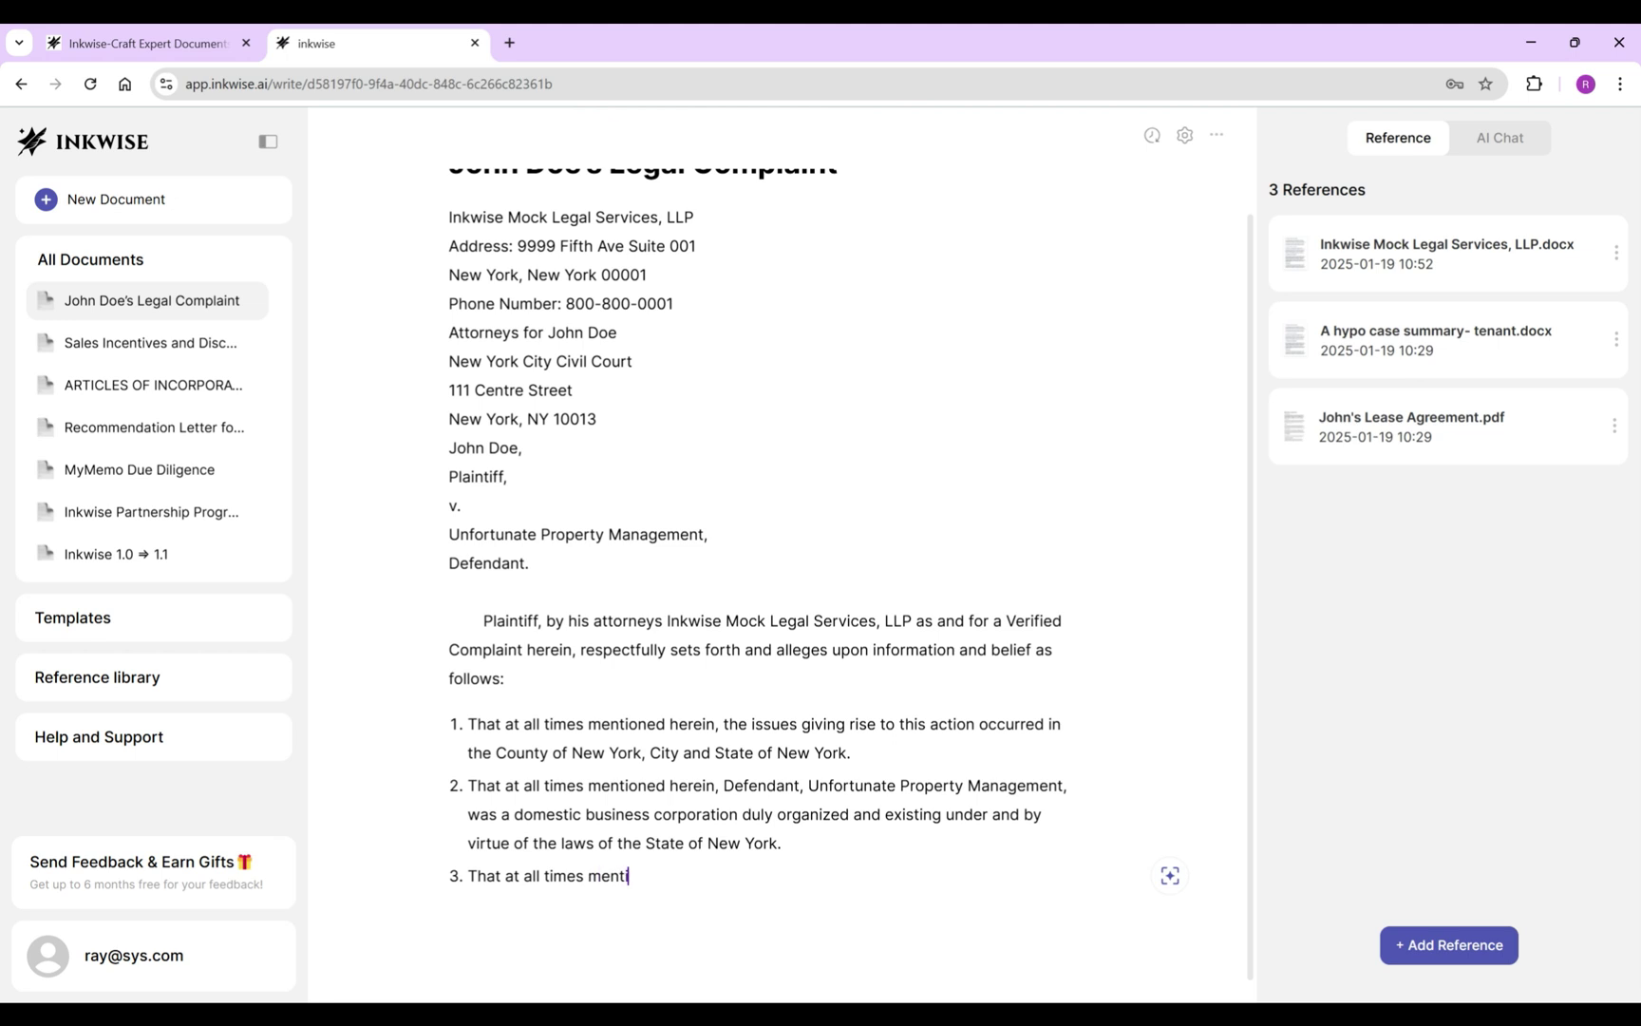
{"action": "type", "text": "oned herein, th"}
{"action": "key", "text": "BackSpace"}
{"action": "key", "text": "BackSpace"}
{"action": "type", "text": "Defendant,"}
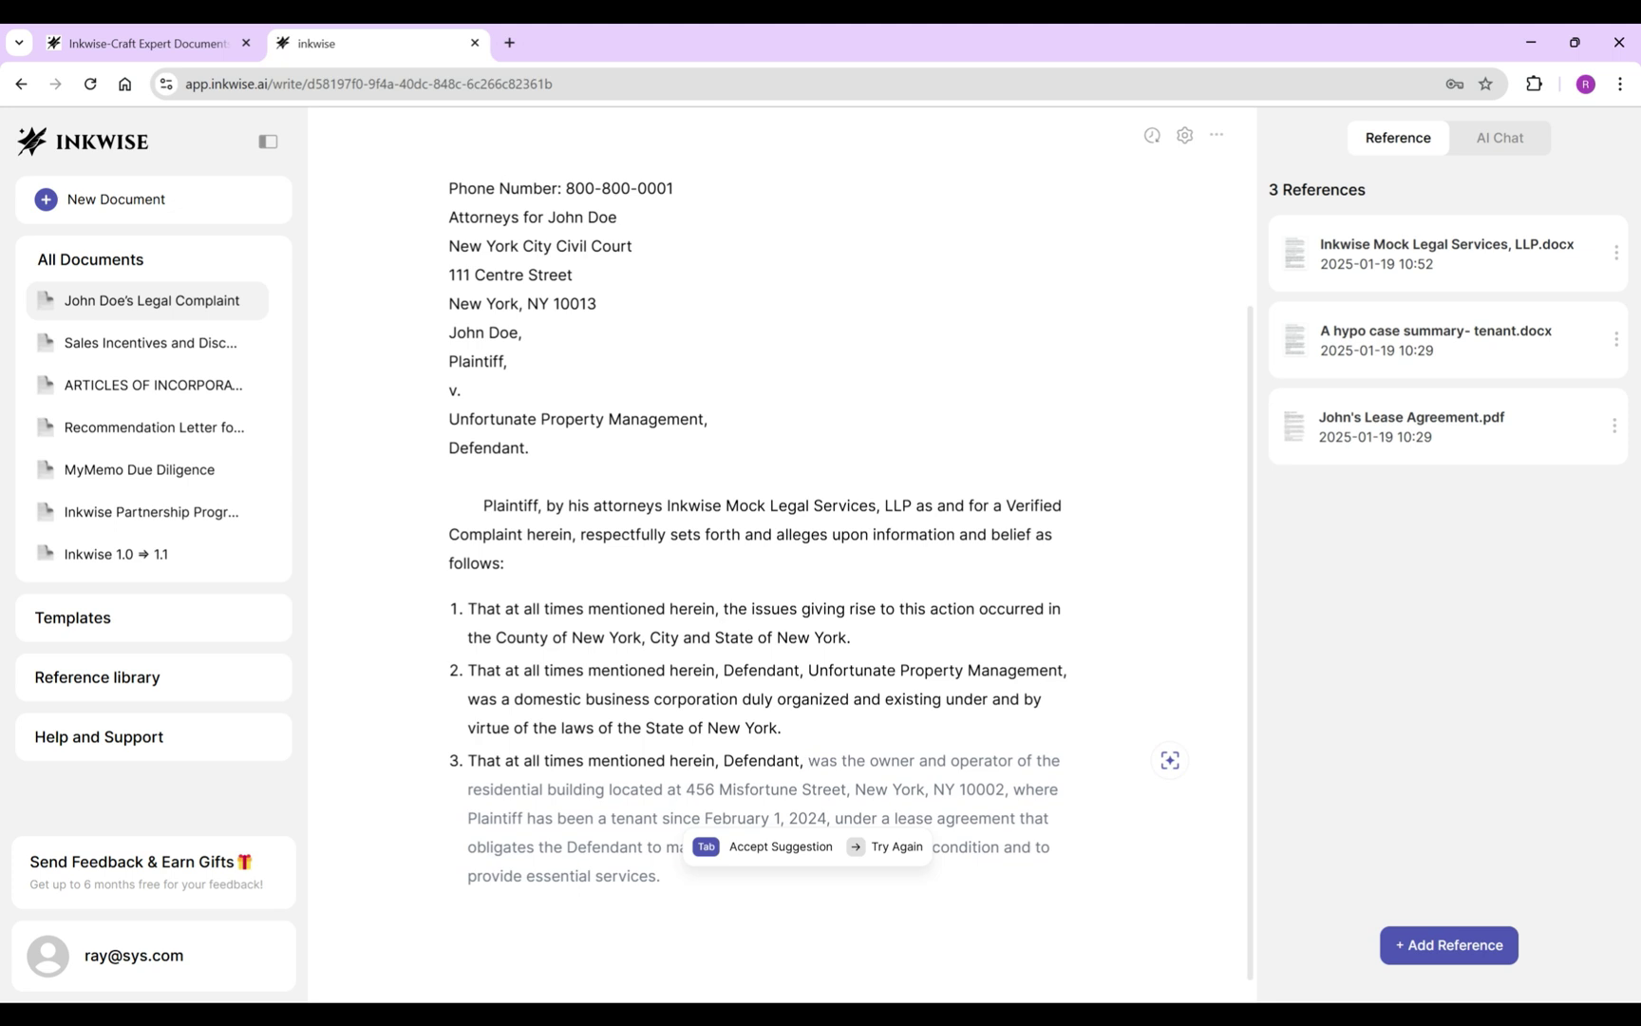
{"action": "key", "text": "Tab"}
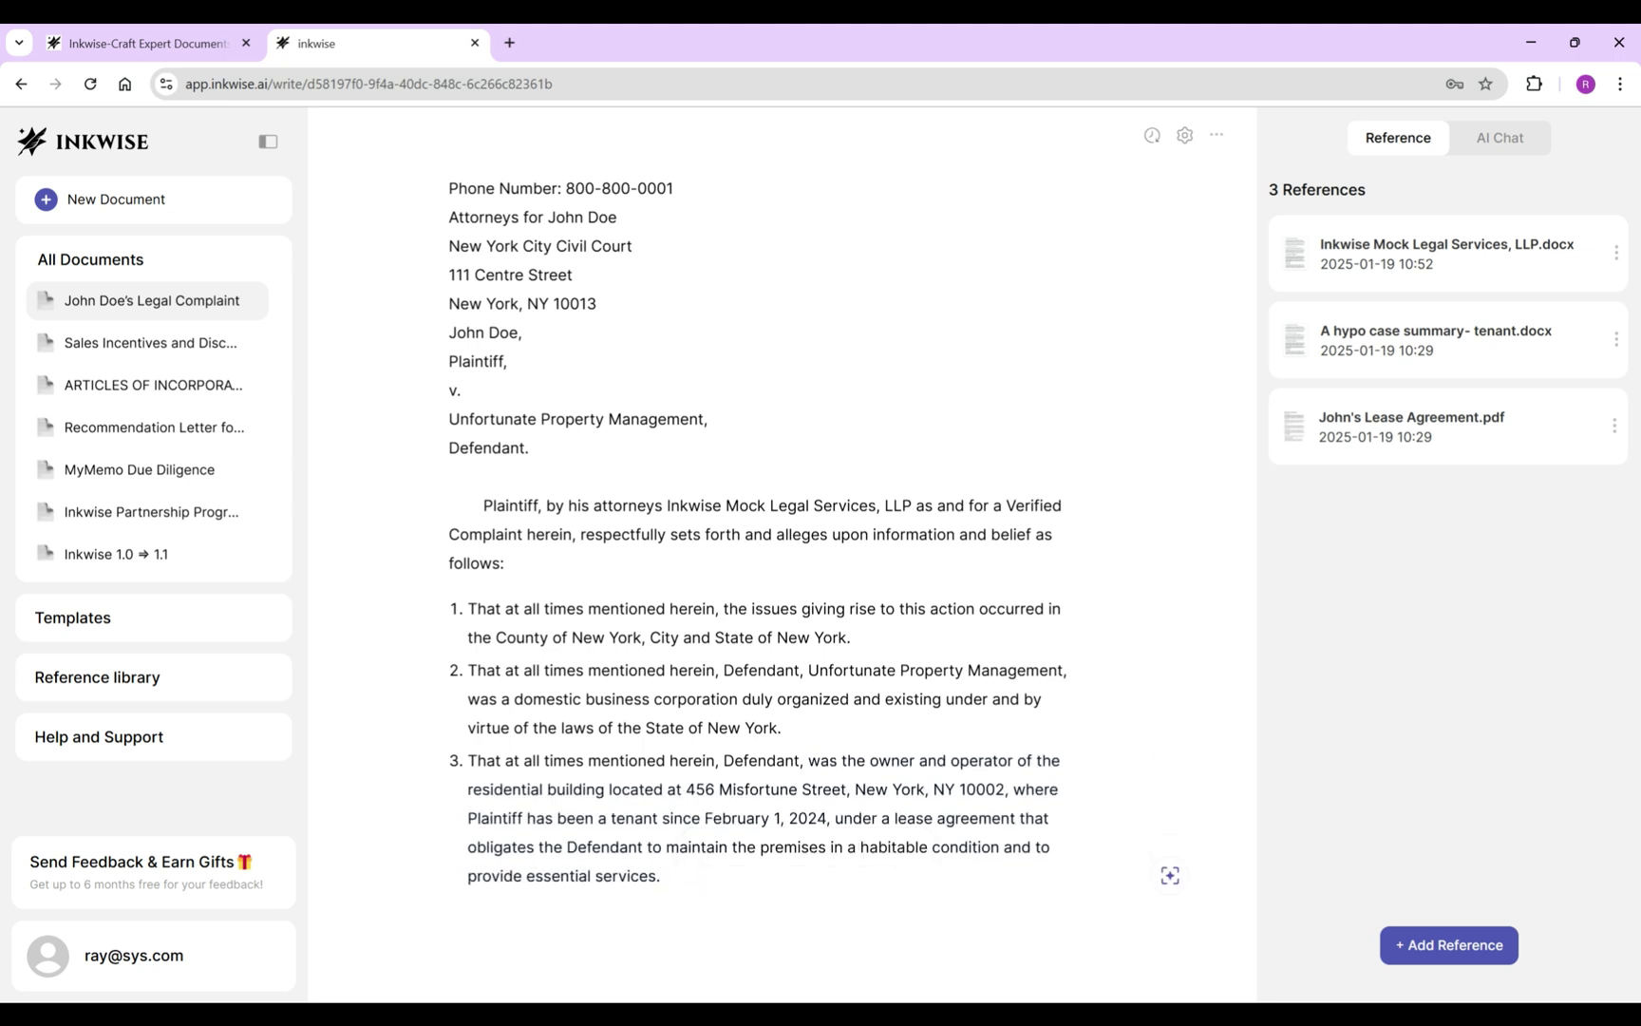
Add a centred H3 heading 'As For The First Cause of Action' with subtitle '(Breach of Contract and Implied Warranty of Habitability)'.
{"action": "key", "text": "Return"}
{"action": "type", "text": "As For The First Cause of Action"}
{"action": "key", "text": "shift+Home"}
{"action": "key", "text": "ctrl+alt+3"}
{"action": "key", "text": "ctrl+shift+e"}
{"action": "key", "text": "End"}
{"action": "key", "text": "Return"}
{"action": "type", "text": "(Breach of Contract "}
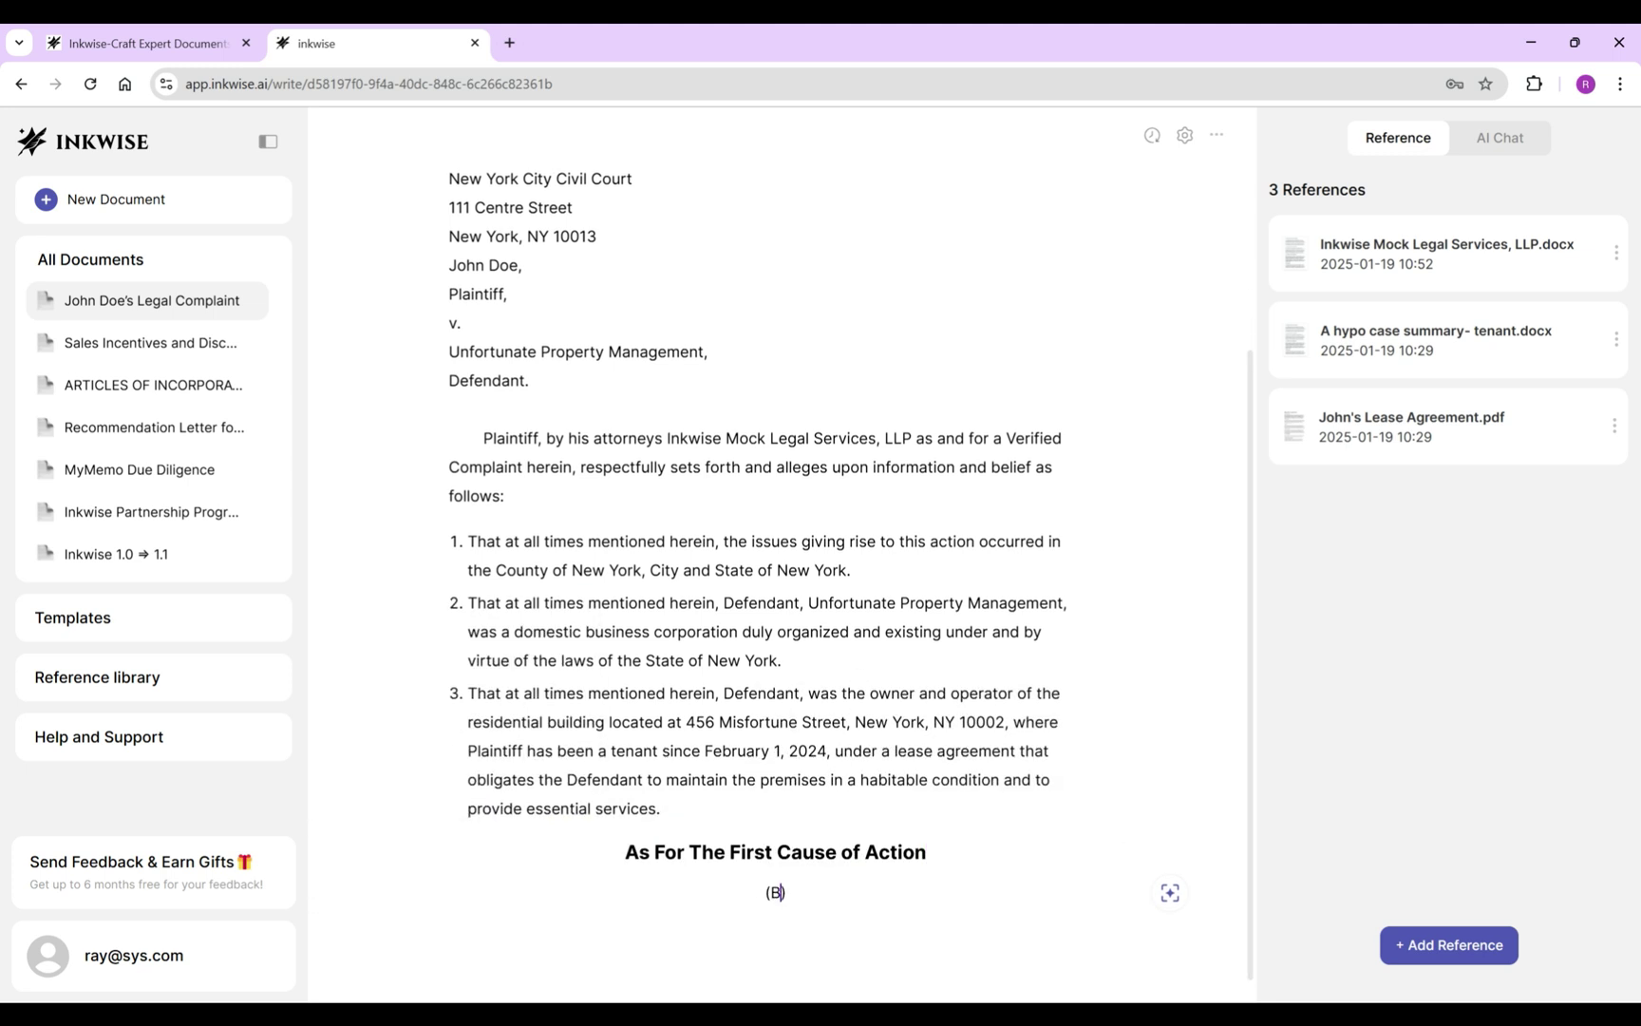
{"action": "type", "text": "and Implied Warranty of Habitability)"}
Write allegation 4 re-alleging all prior allegations, trim the extra AI sentences, and left-align it.
{"action": "key", "text": "Return"}
{"action": "key", "text": "Return"}
{"action": "type", "text": "4."}
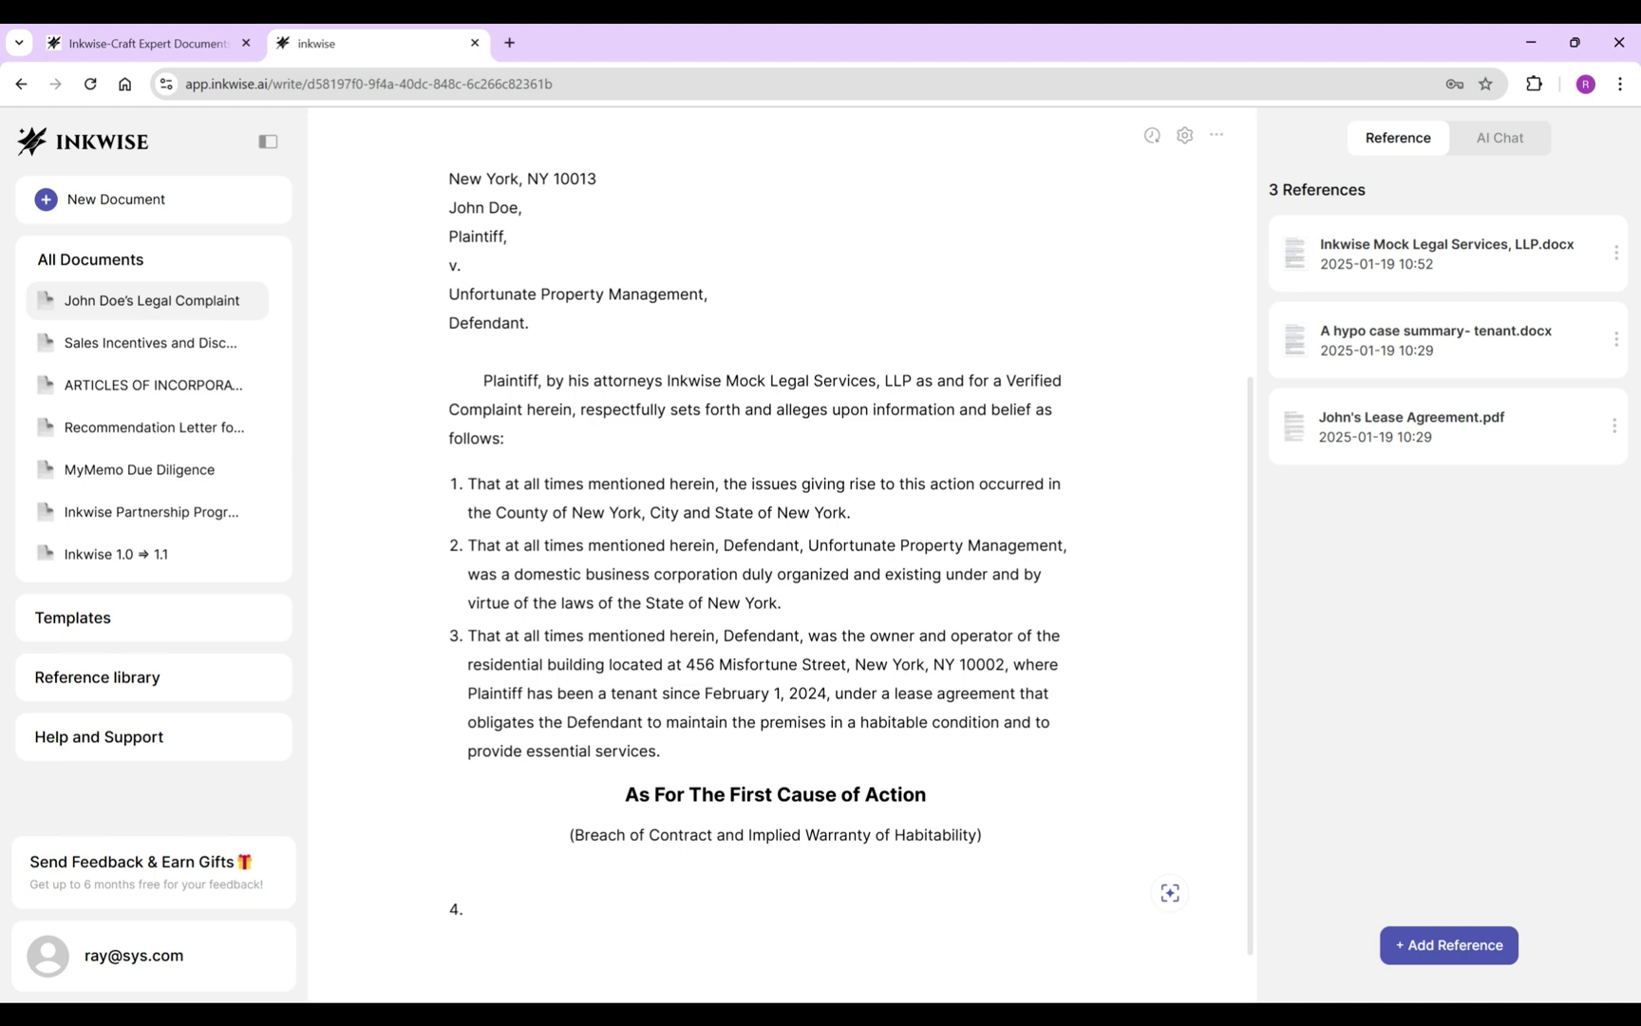
{"action": "type", "text": " Plaintiff repeats and re-allege "}
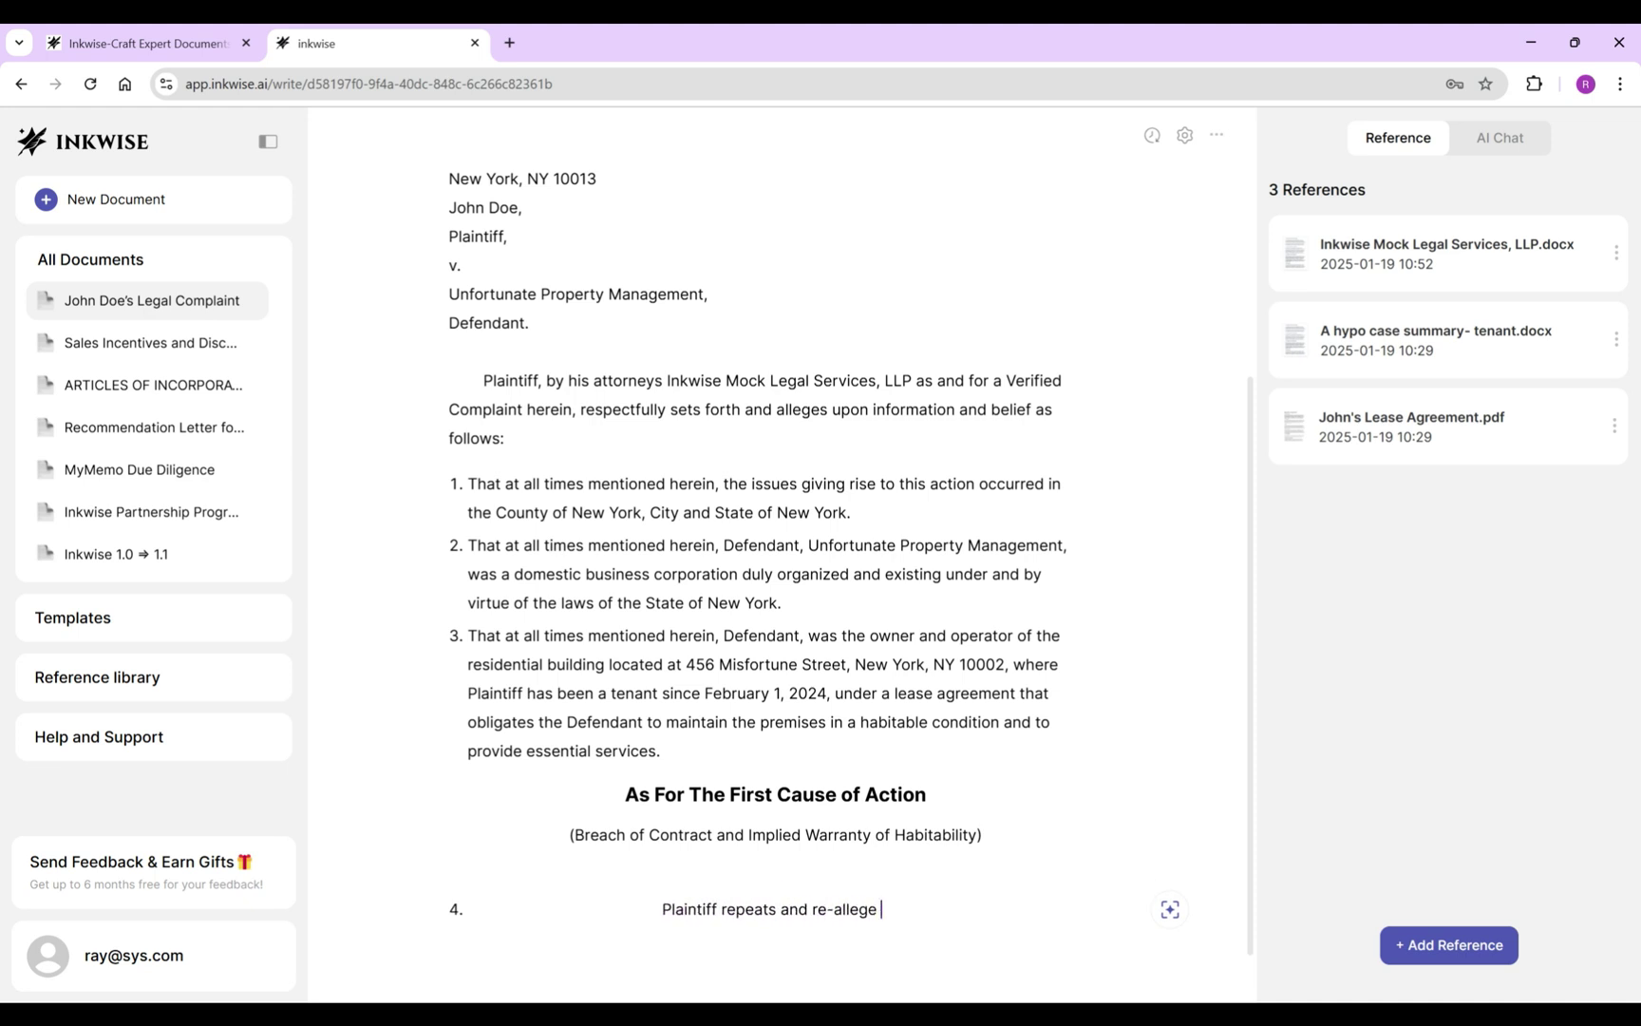
{"action": "type", "text": "each and every allegation stated and"}
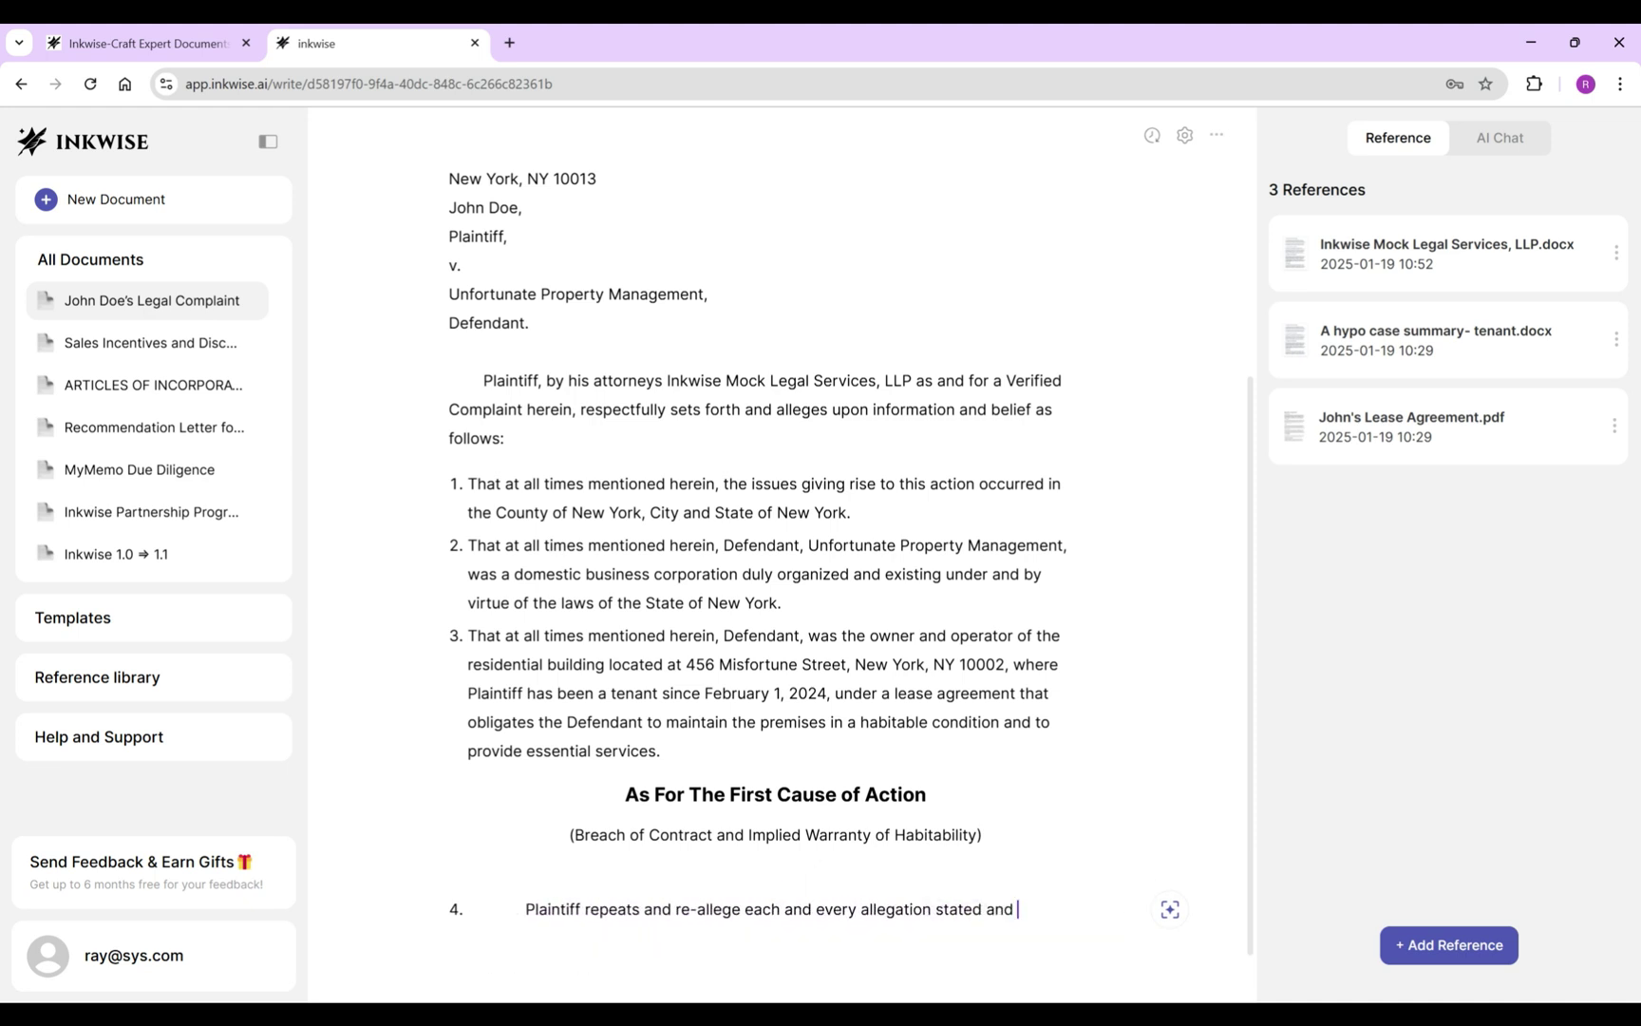
{"action": "key", "text": "Tab"}
{"action": "key", "text": "shift+Up"}
{"action": "key", "text": "shift+Up"}
{"action": "key", "text": "shift+Up"}
{"action": "key", "text": "shift+Up"}
{"action": "key", "text": "shift+Up"}
{"action": "key", "text": "shift+Up"}
{"action": "key", "text": "shift+Up"}
{"action": "key", "text": "shift+Up"}
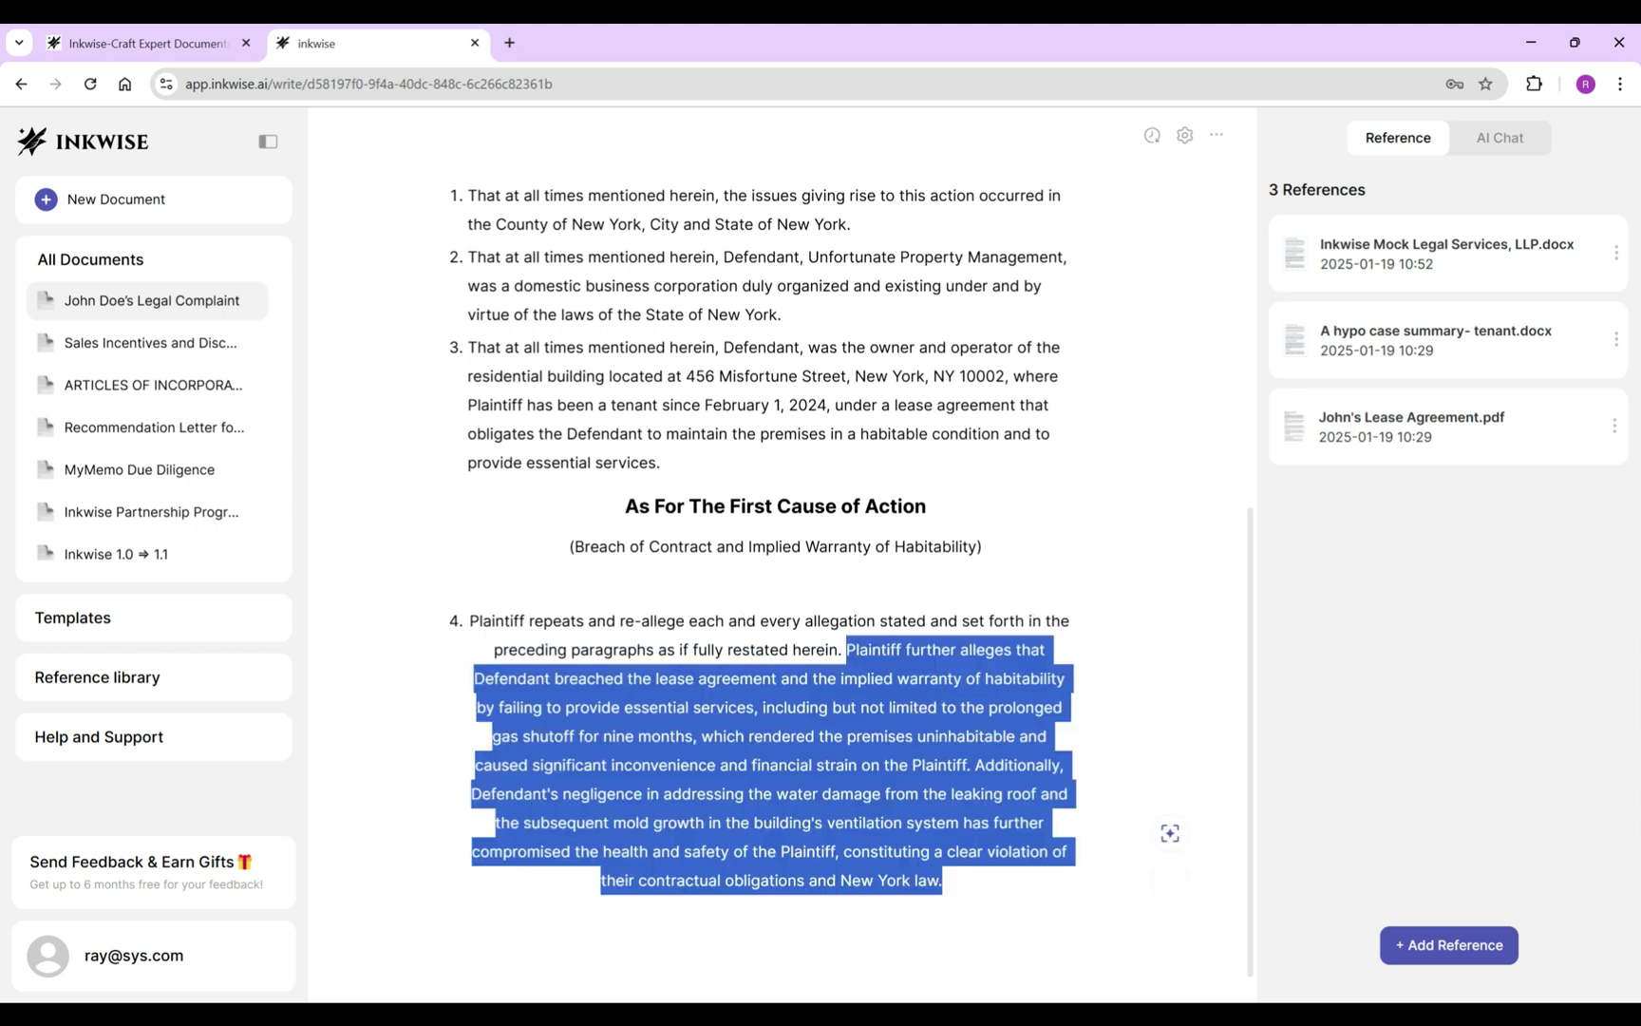
{"action": "key", "text": "BackSpace"}
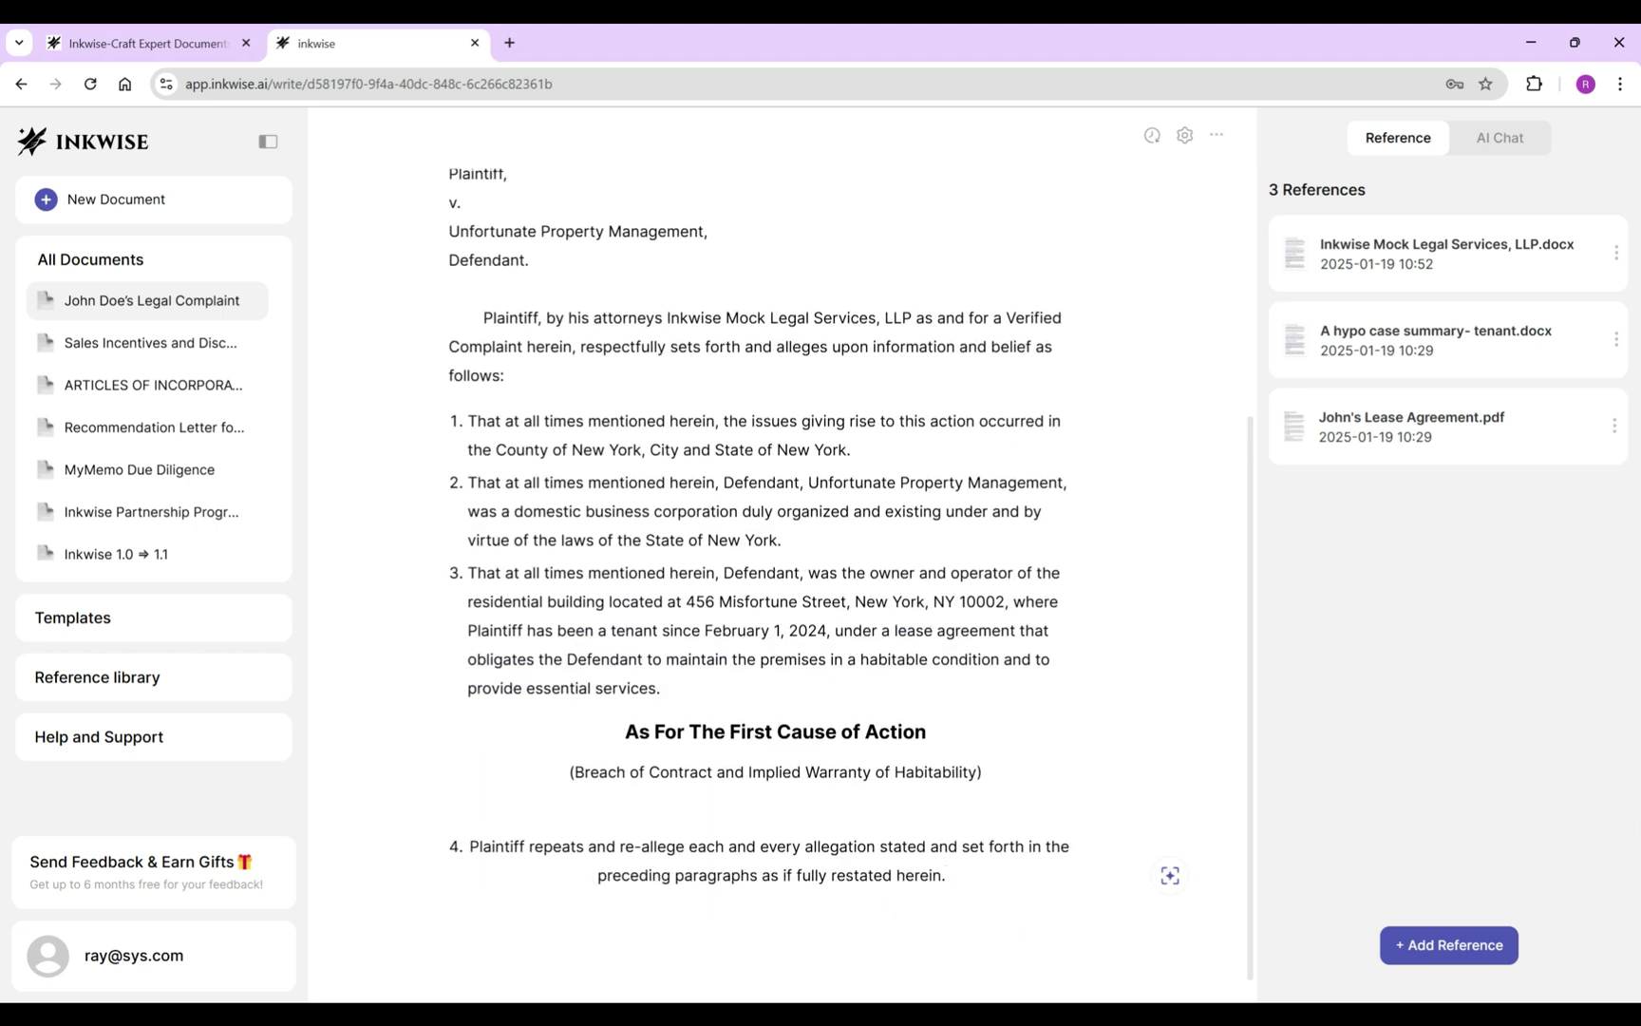
{"action": "key", "text": "shift+Home"}
{"action": "key", "text": "shift+Up"}
{"action": "key", "text": "ctrl+shift+l"}
{"action": "key", "text": "Right"}
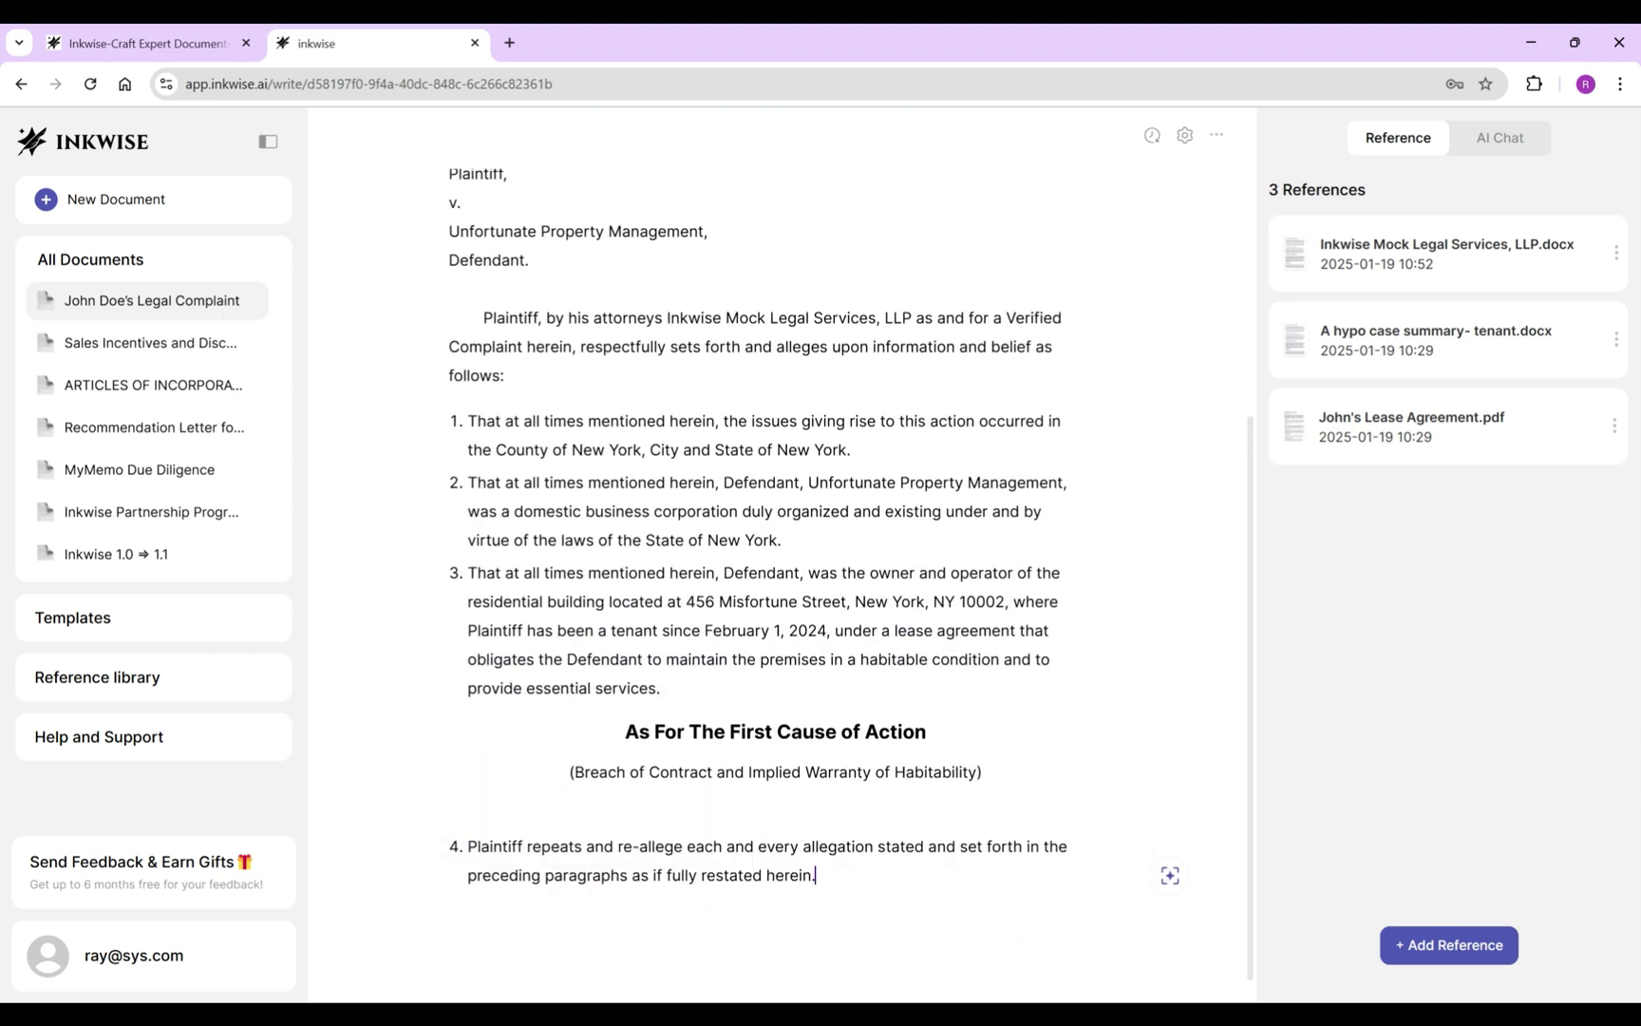
{"action": "key", "text": "Return"}
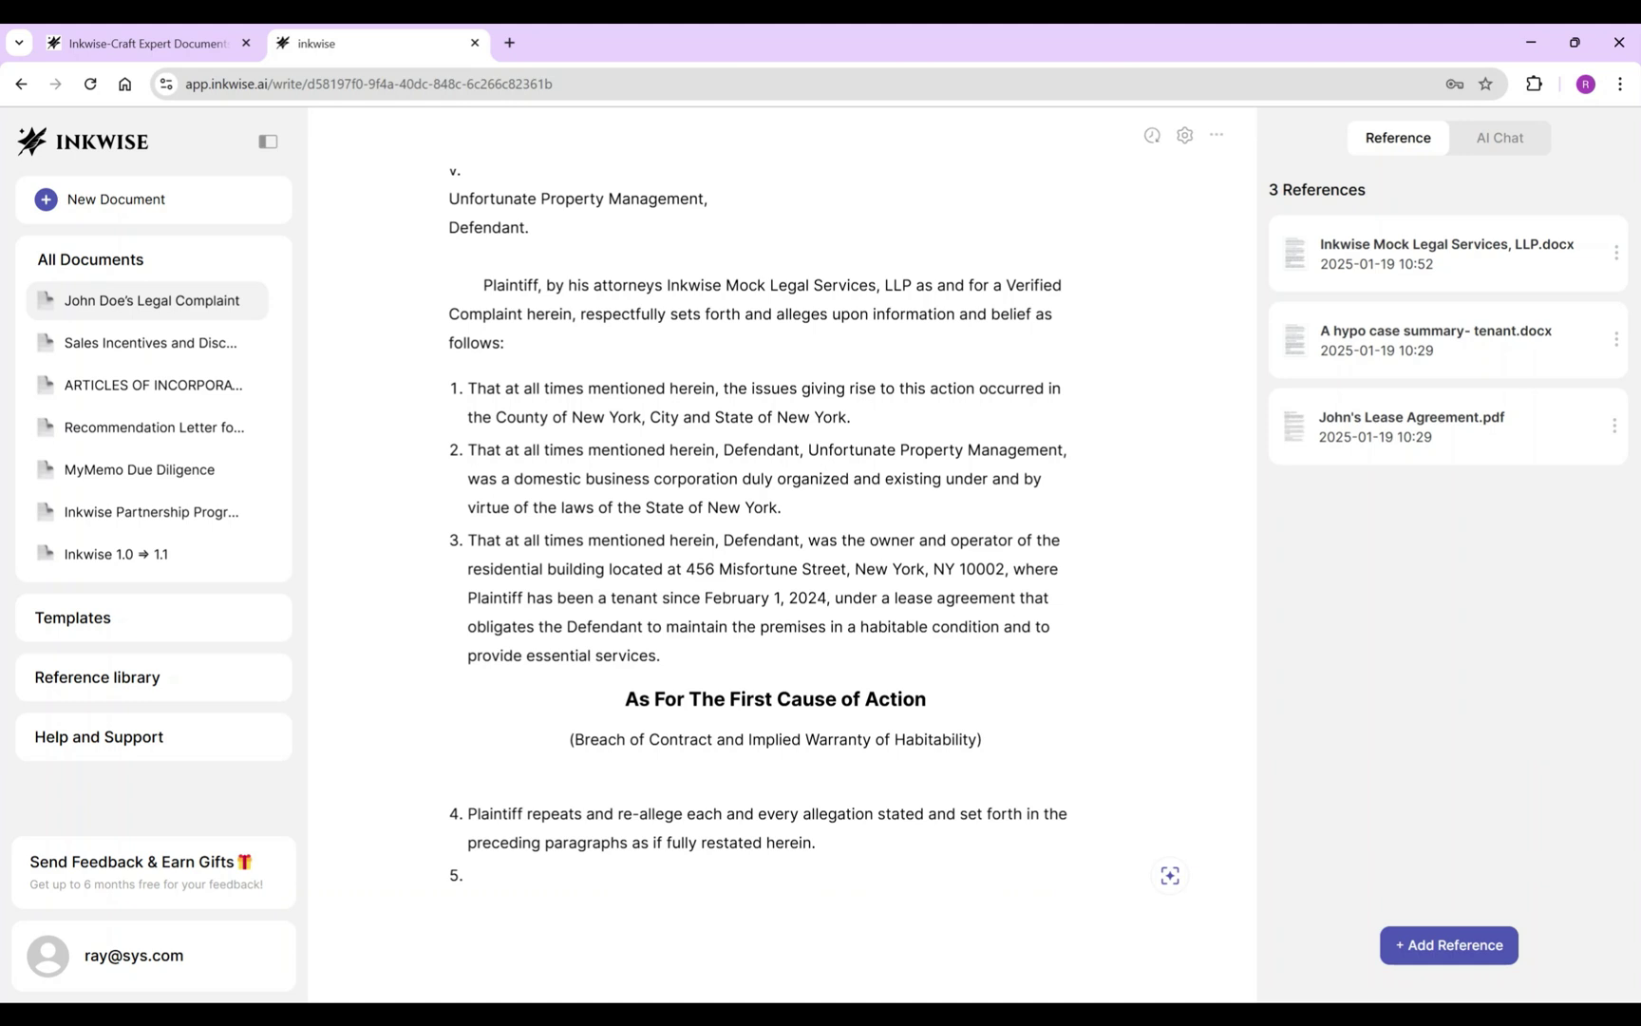
Generate allegations 5 and 6 on the lease parties and lease term from John's Lease Agreement.
{"action": "key", "text": "space"}
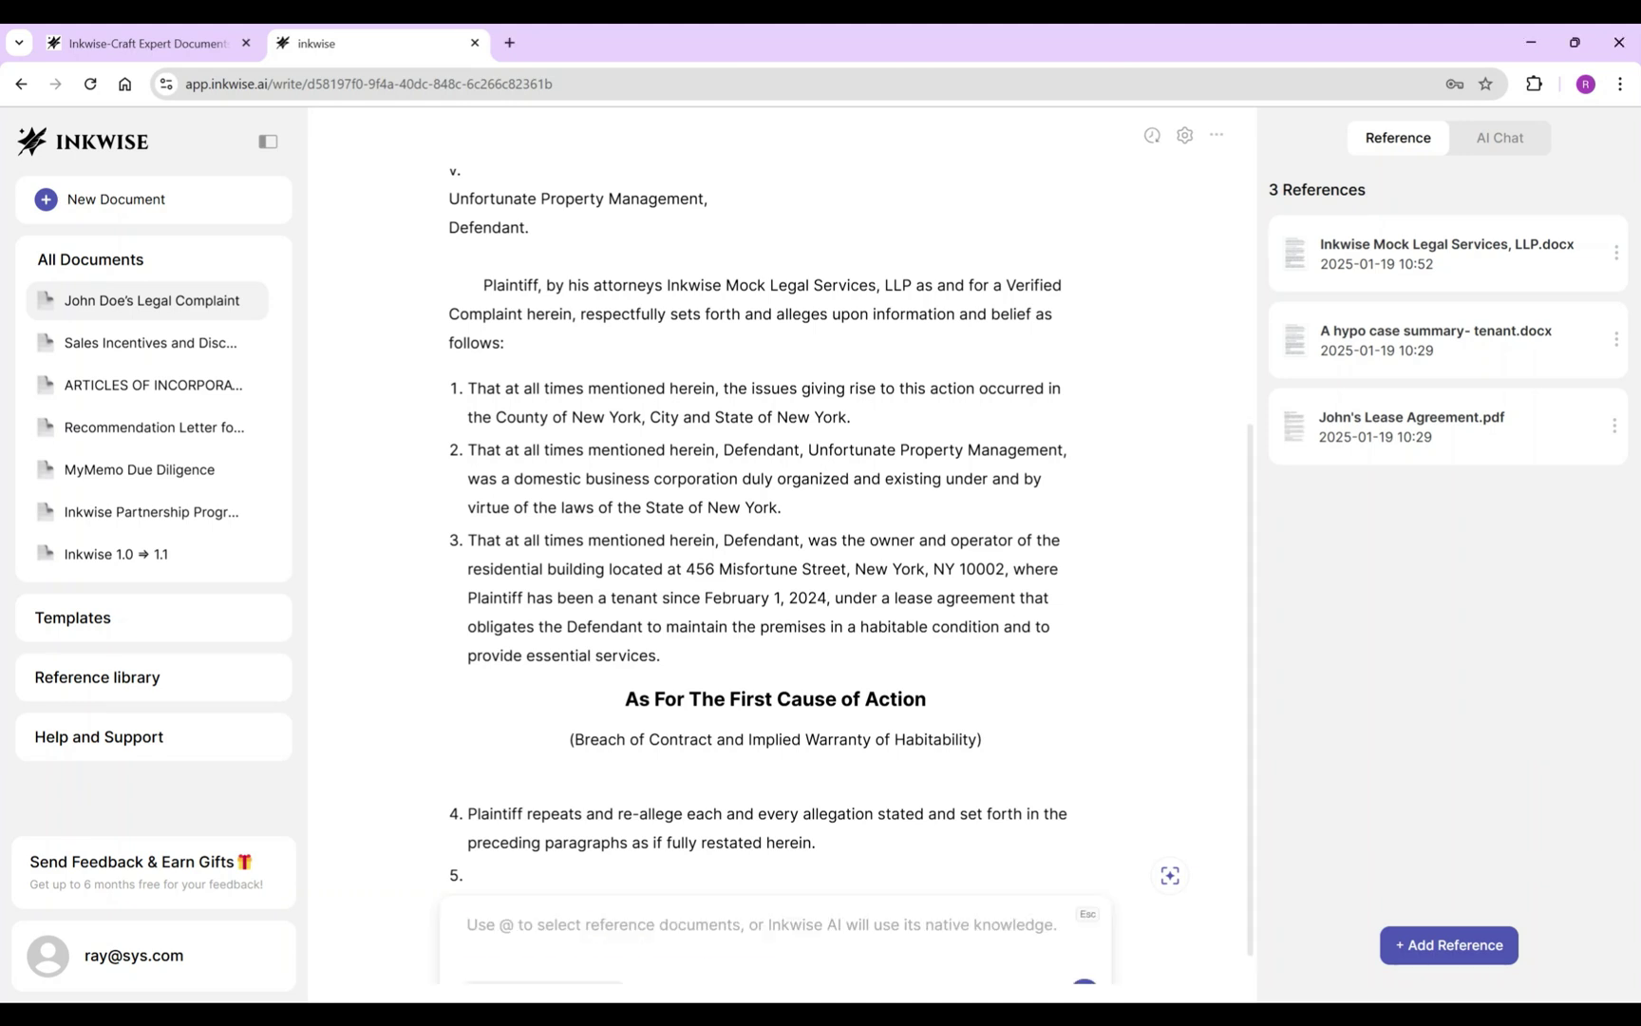
{"action": "key", "text": "ctrl+v"}
{"action": "key", "text": "Return"}
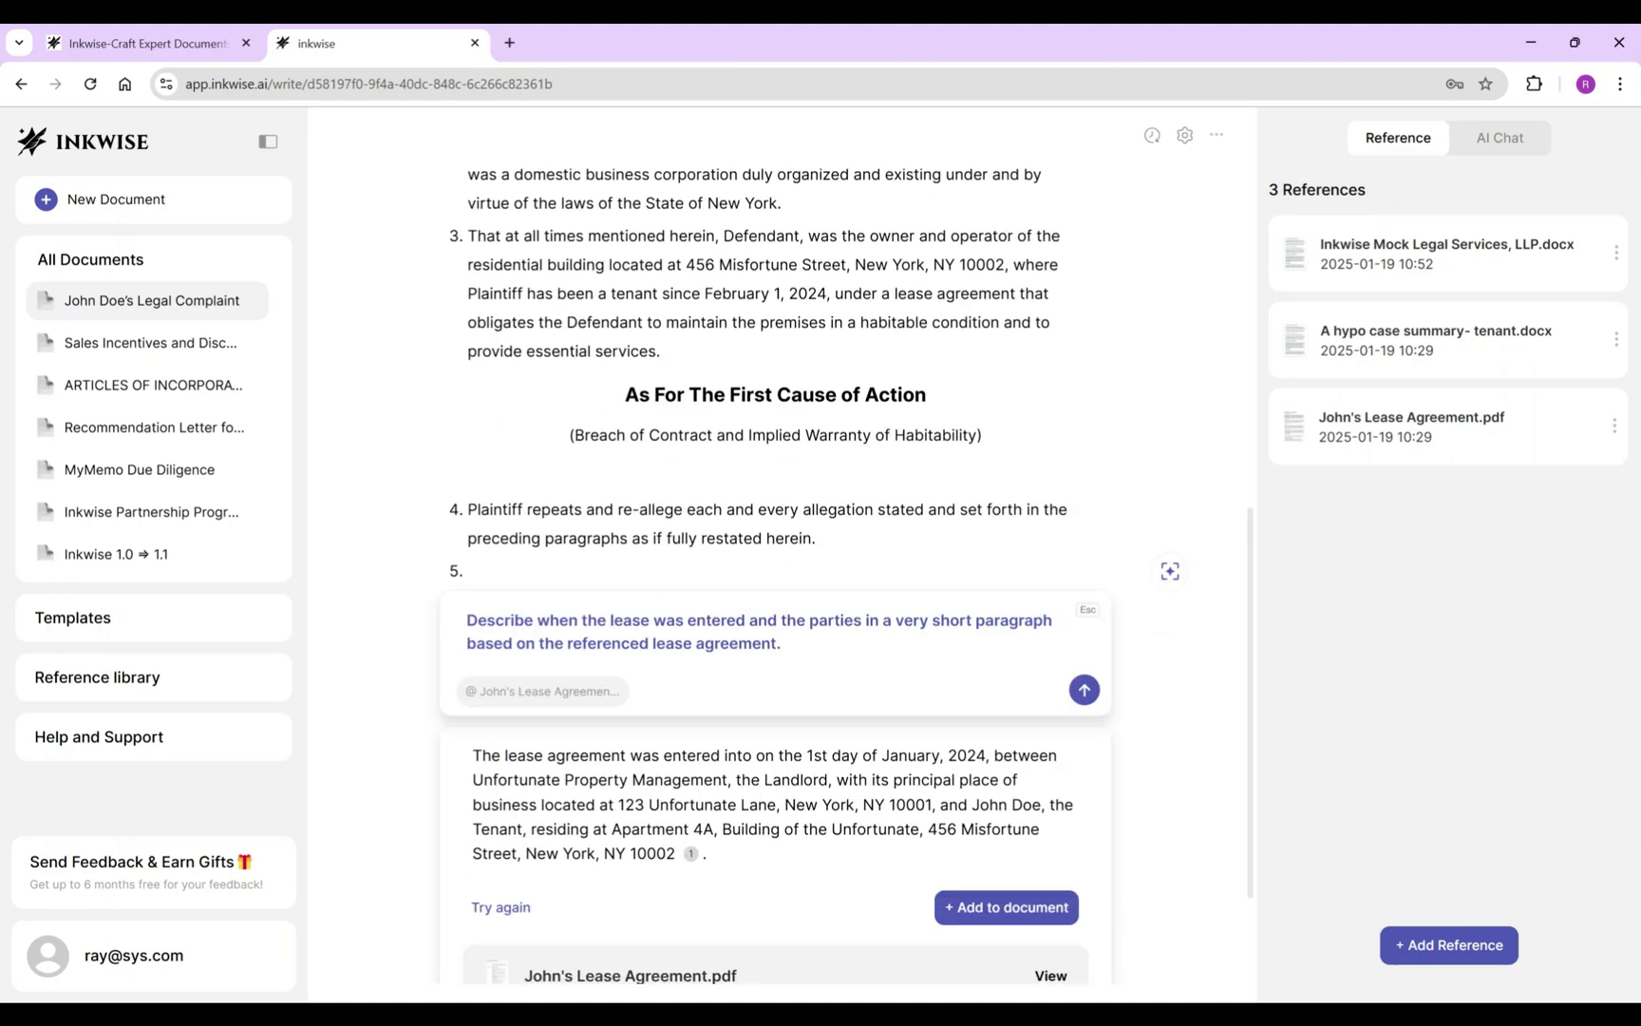
{"action": "left_click", "coordinate": [1006, 907]}
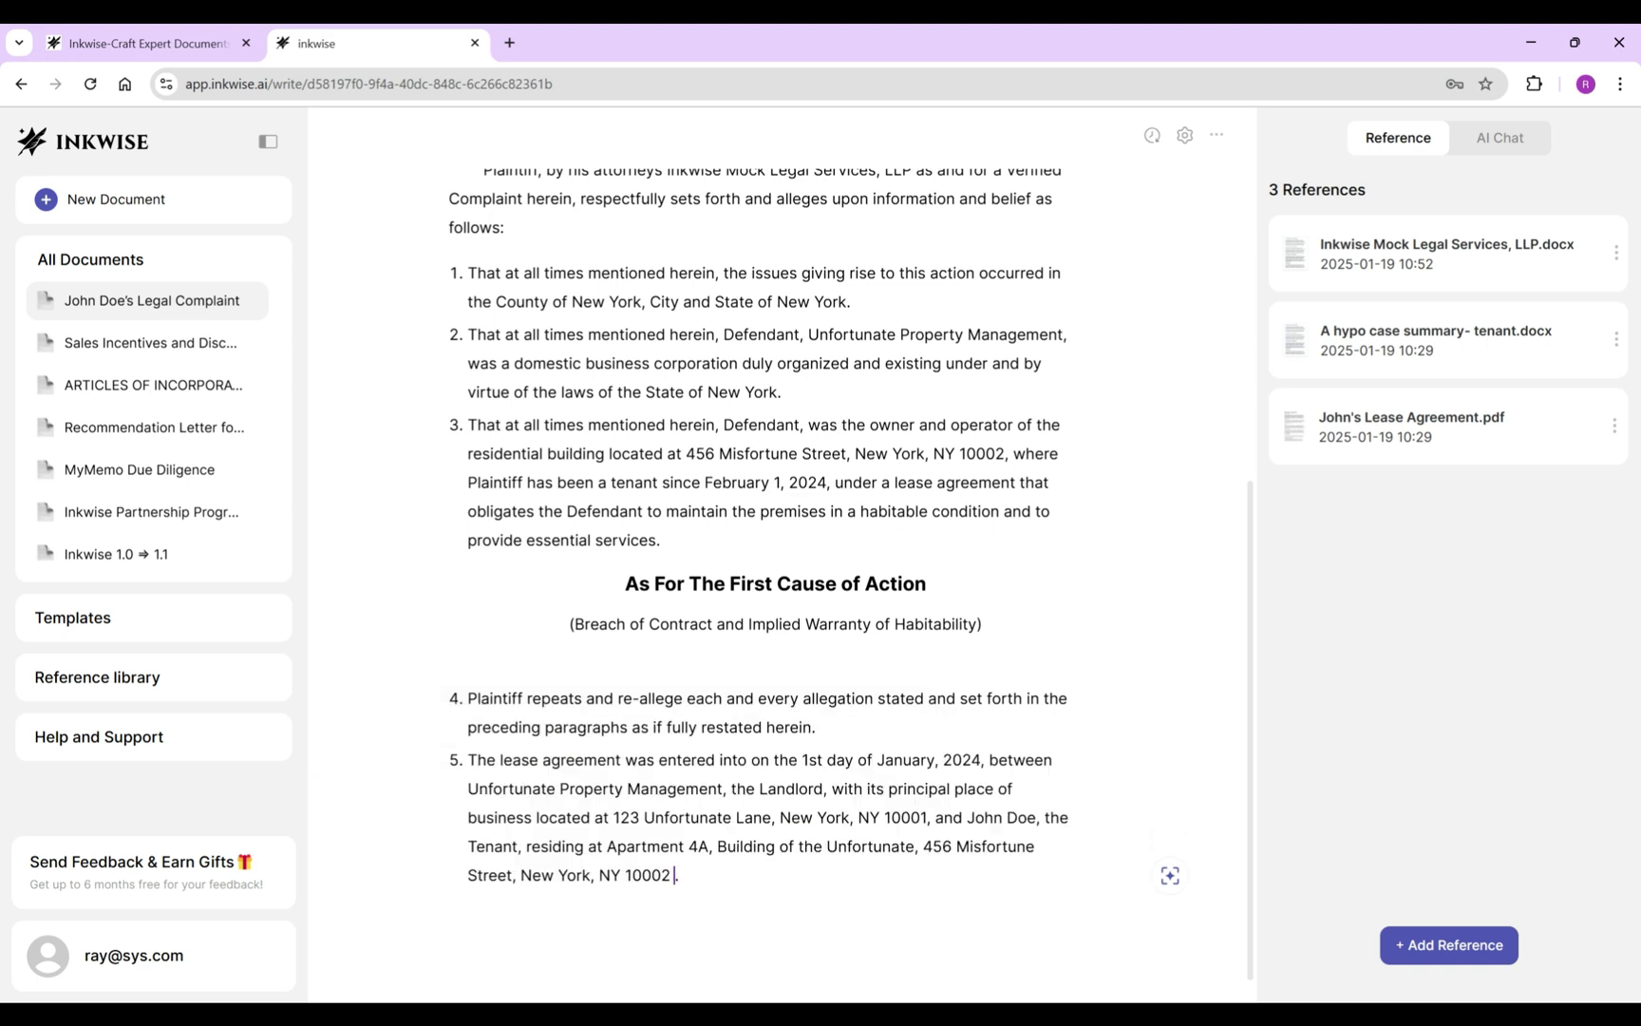
{"action": "key", "text": "Return"}
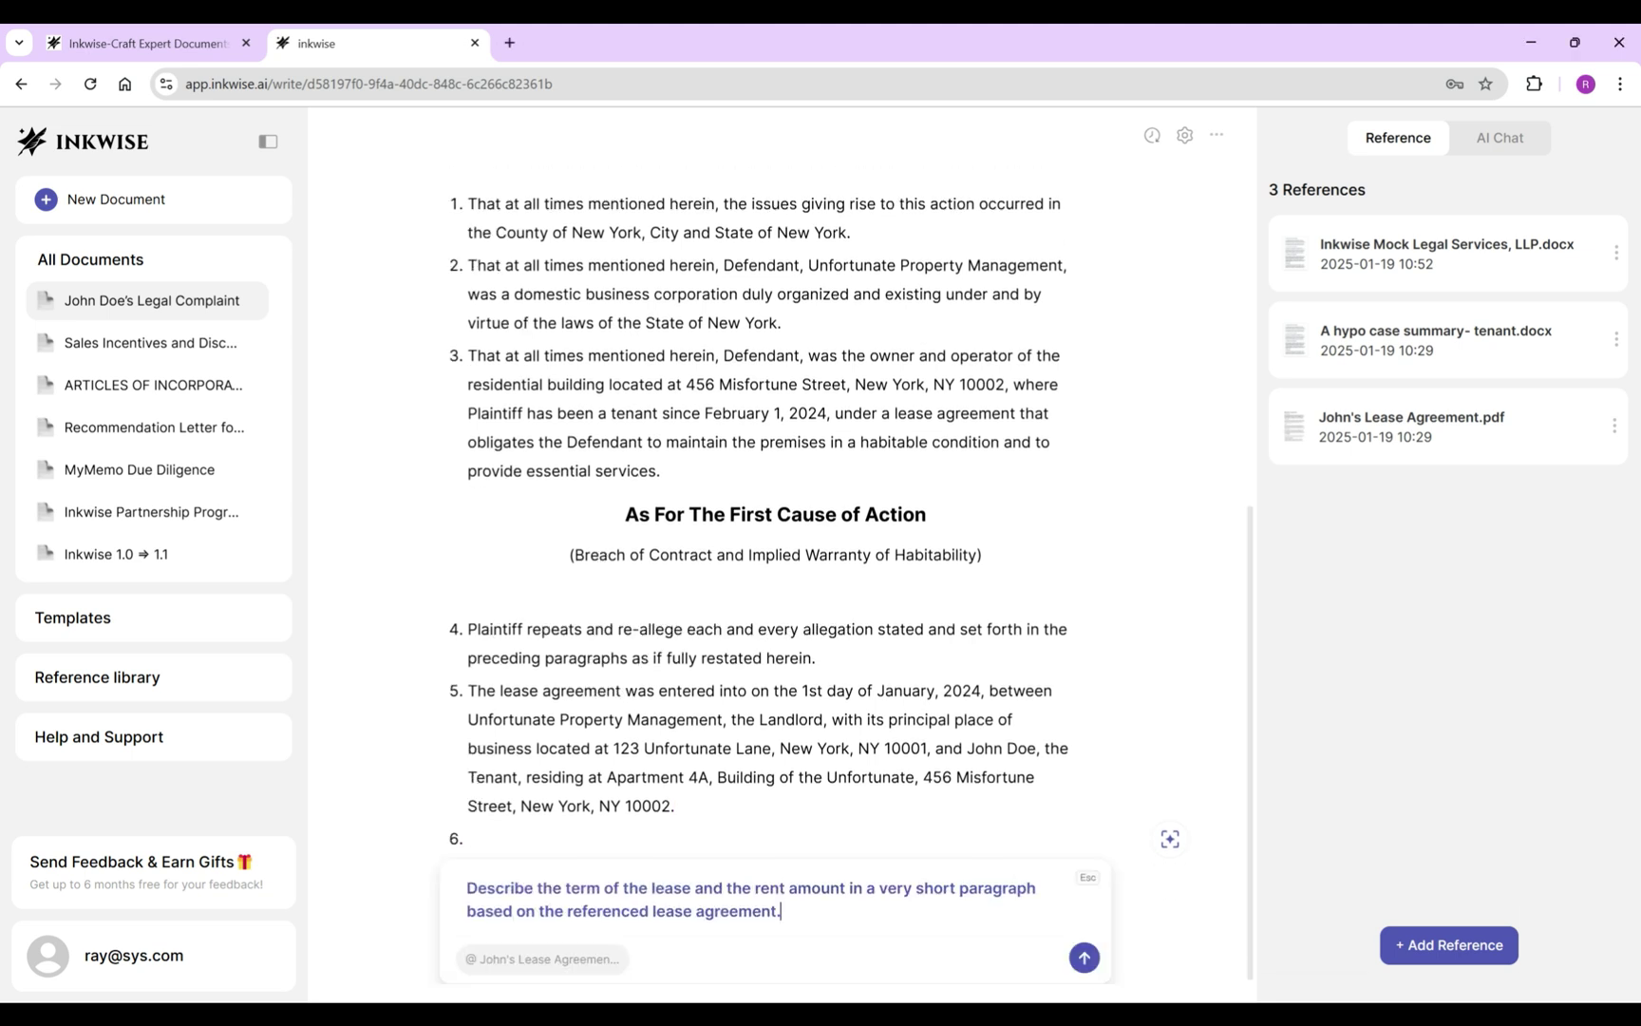
{"action": "key", "text": "Return"}
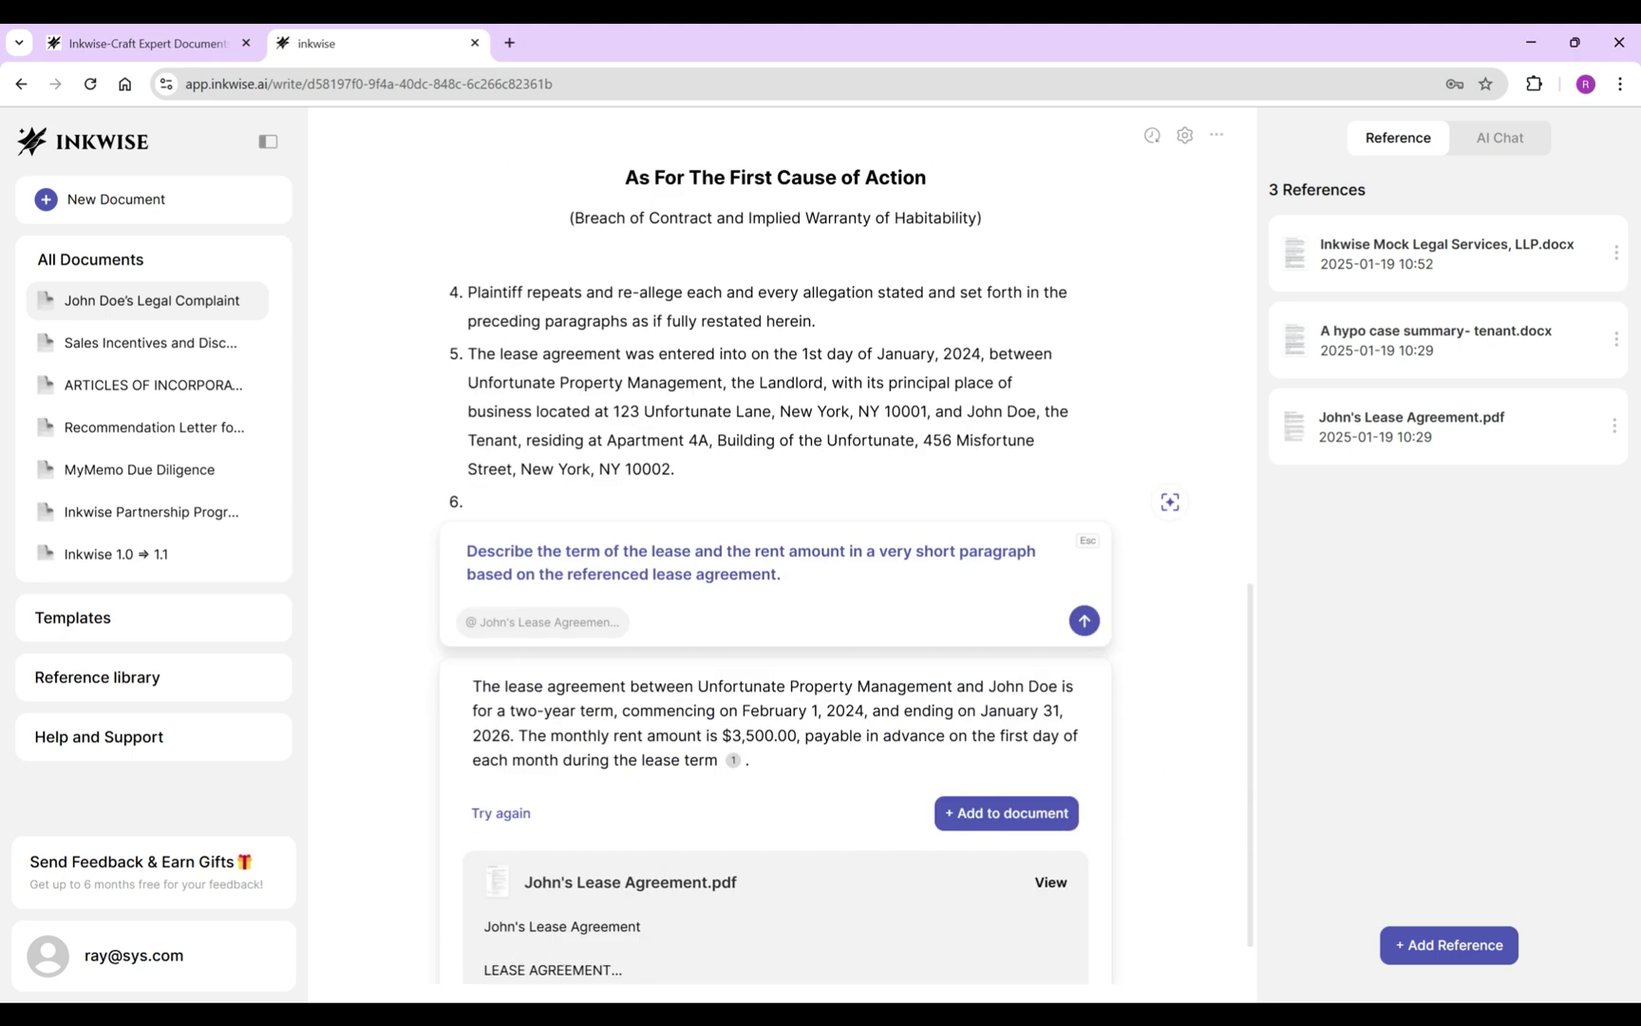
{"action": "left_click", "coordinate": [1007, 814]}
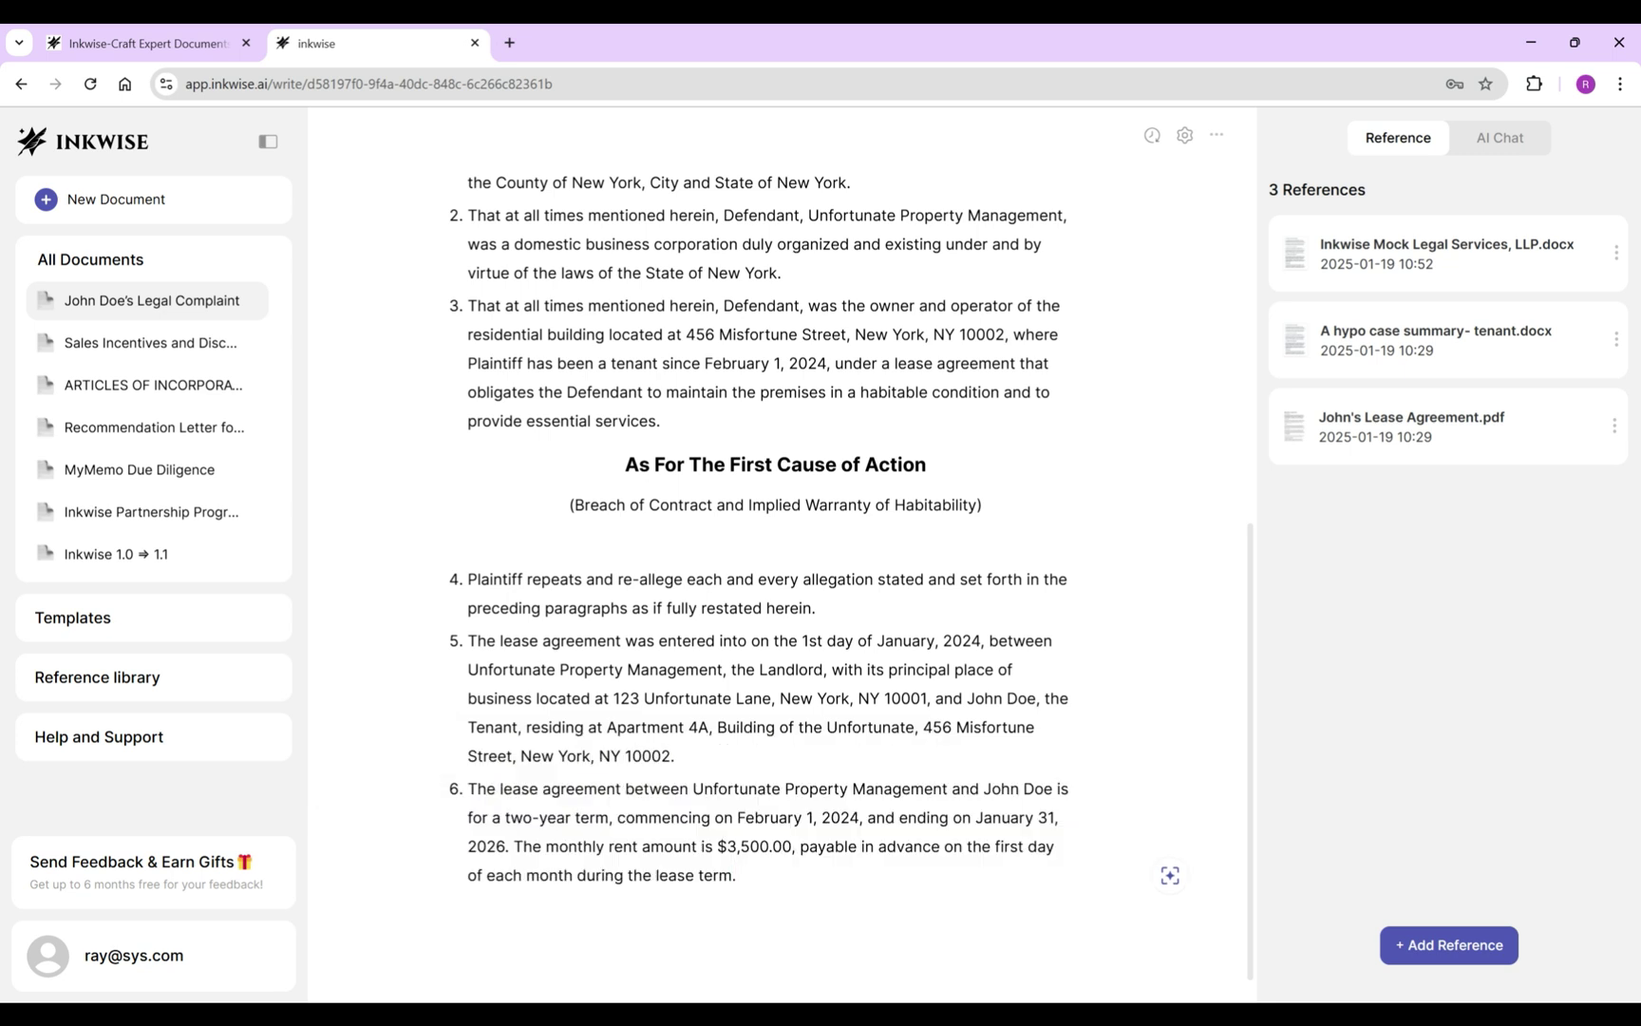
Write allegation 7 on lease obligations and payments and allegation 8 on Defendant's duties.
{"action": "key", "text": "Return"}
{"action": "type", "text": "The lease agreement"}
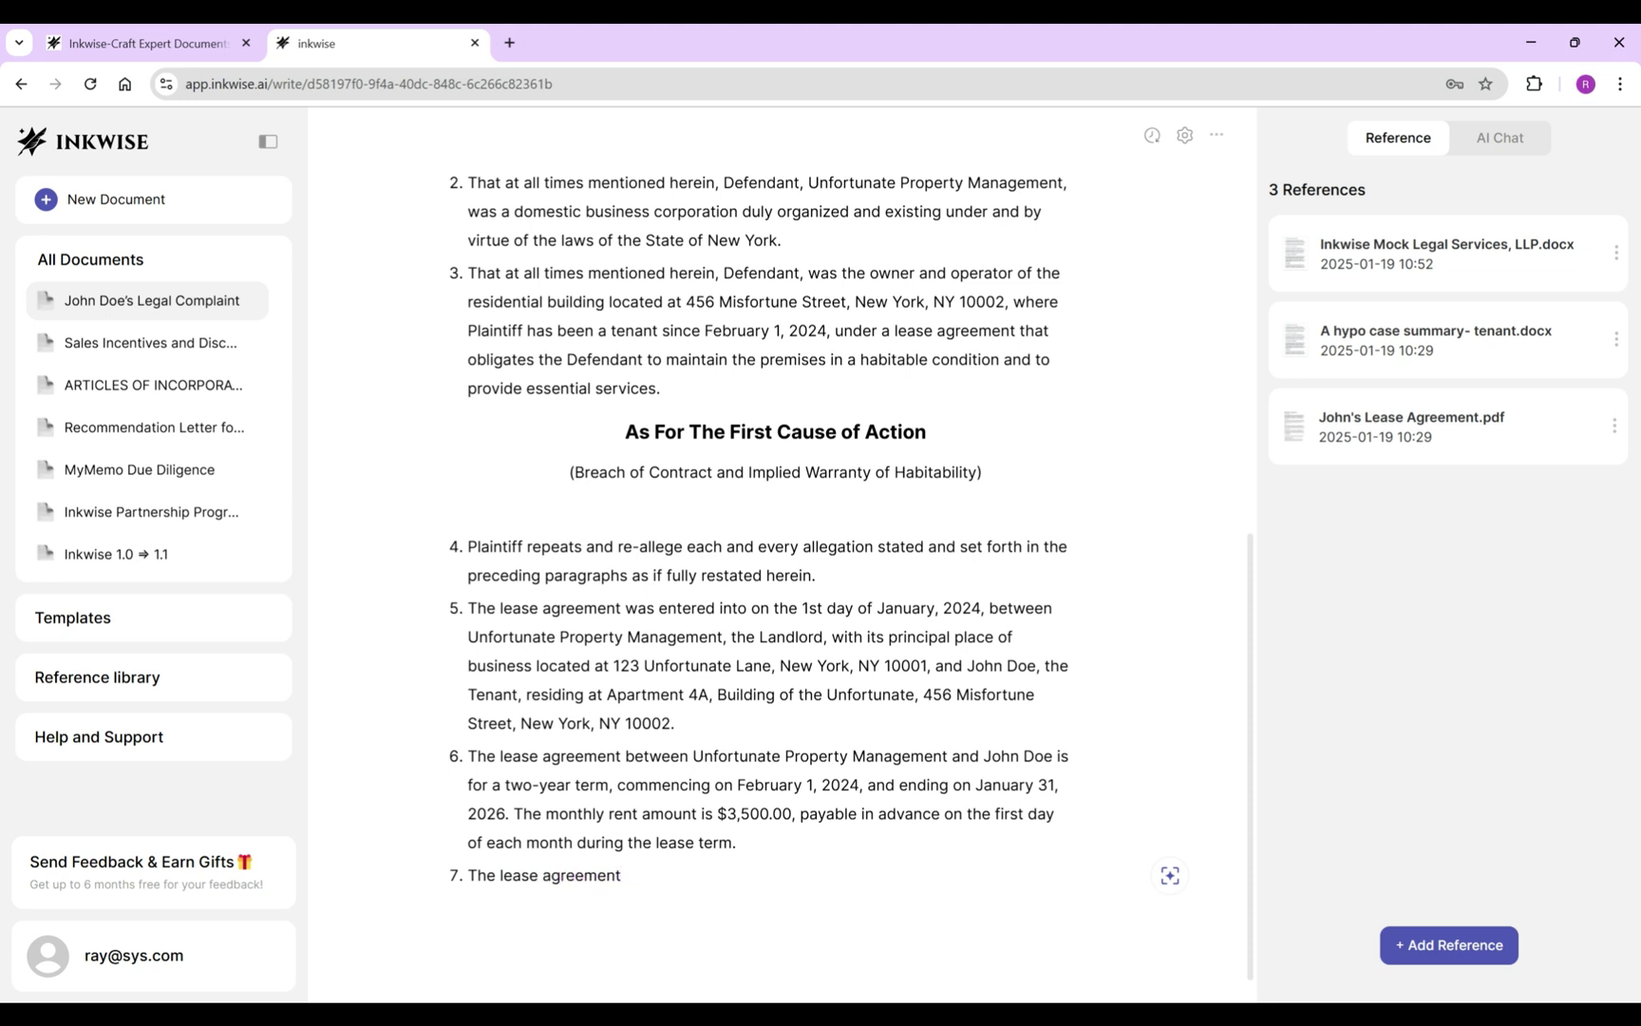
{"action": "type", "text": " evidenced"}
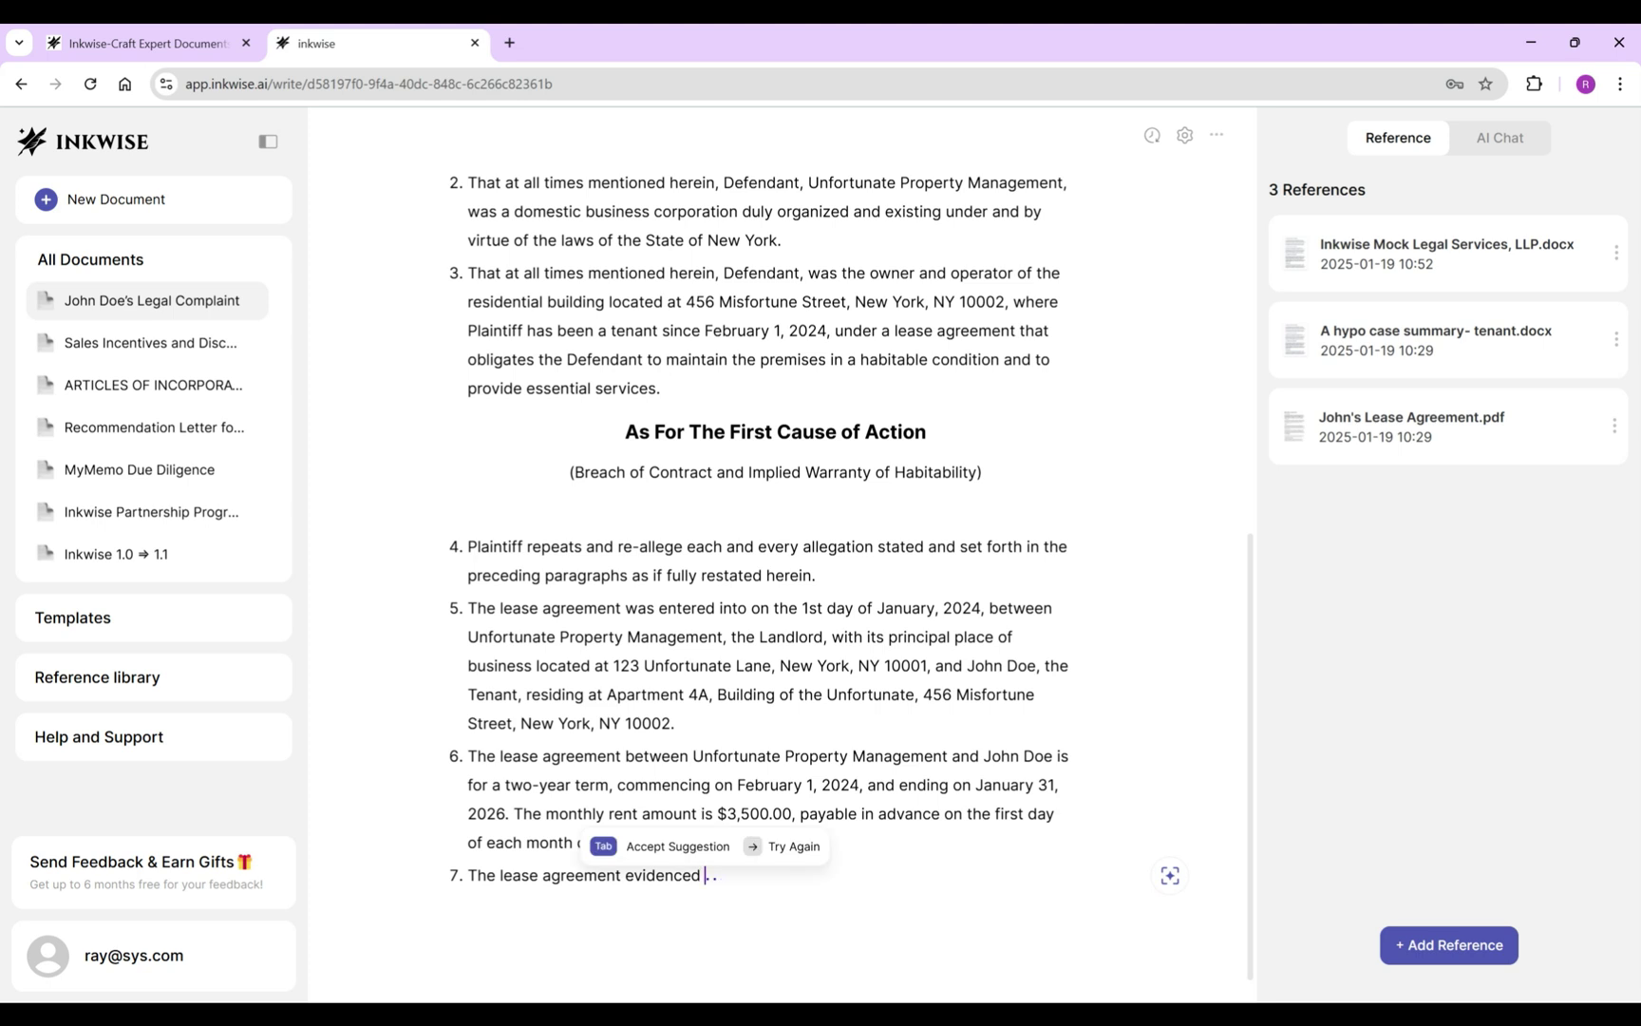
{"action": "type", "text": "Unf"}
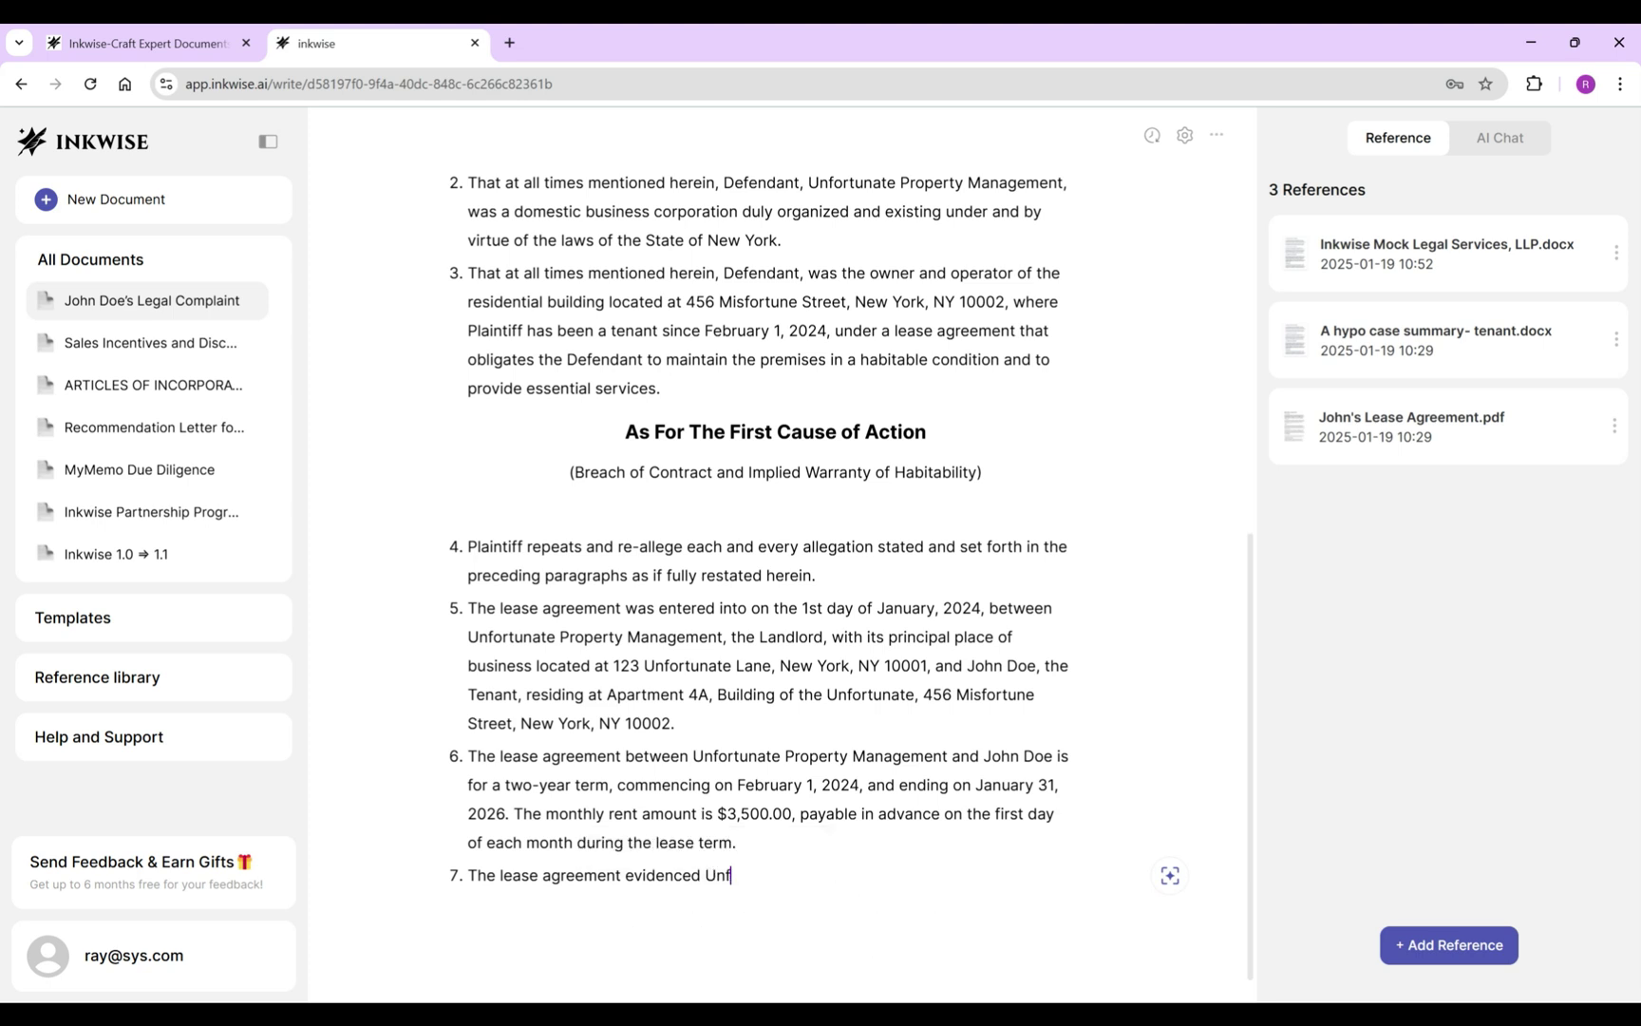
{"action": "type", "text": "ortunate Property Management"}
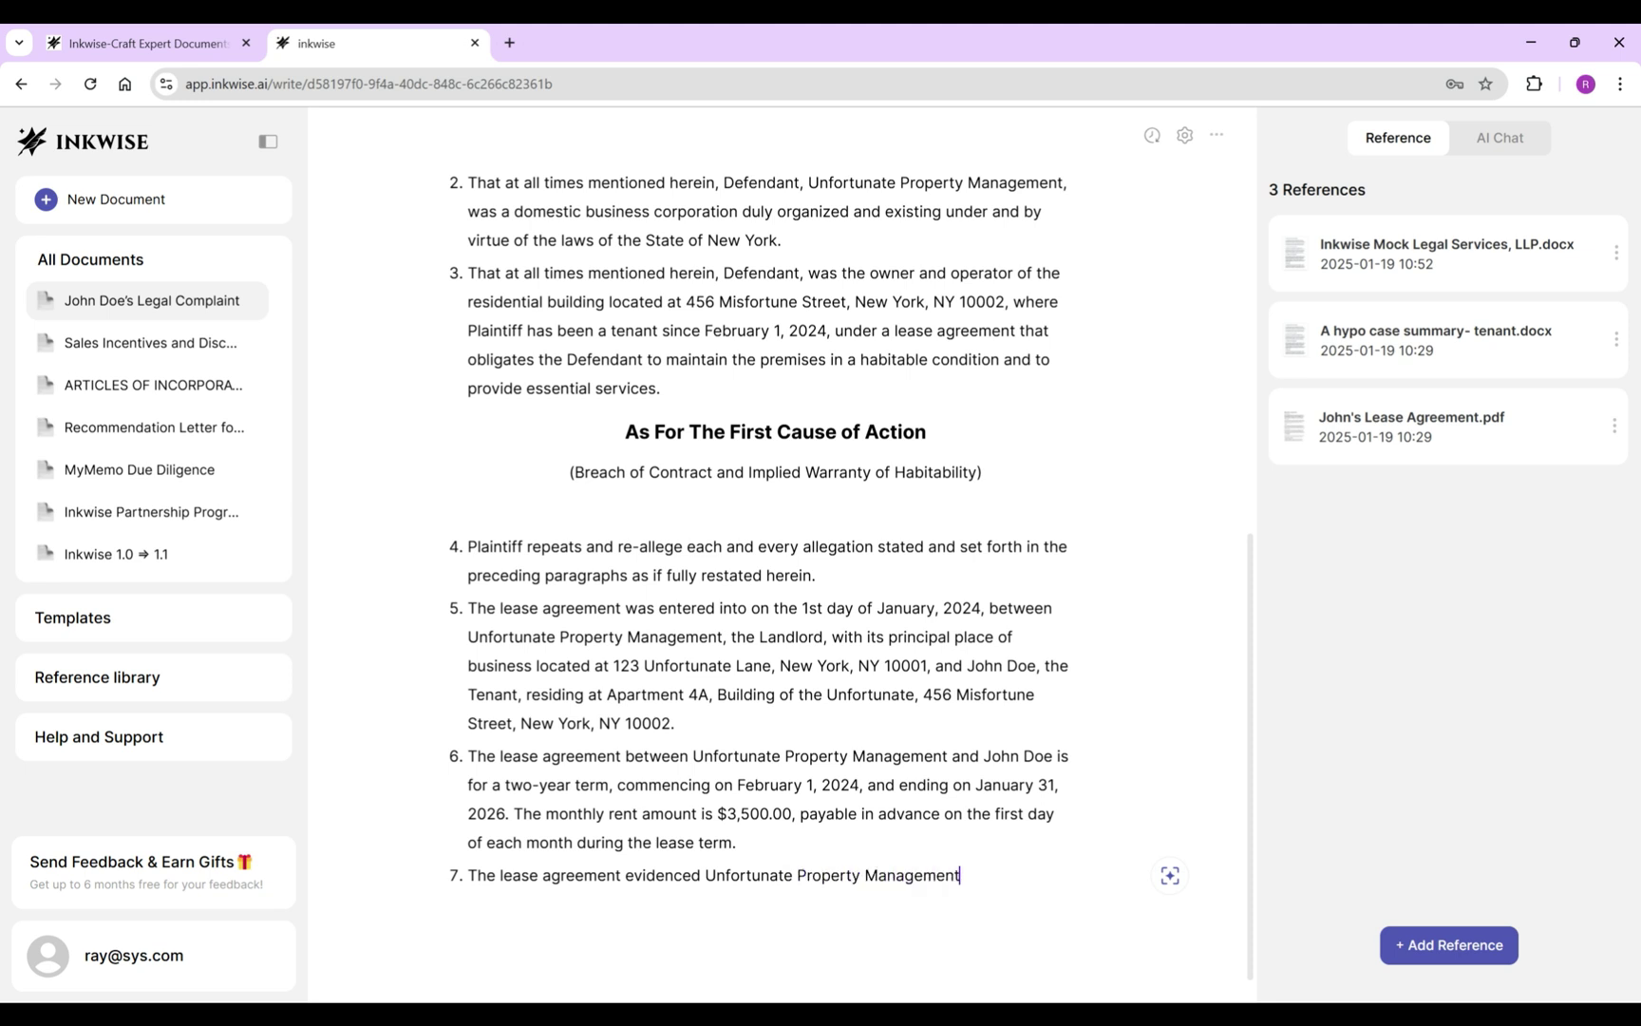
{"action": "type", "text": "'s performance obligations and Joh"}
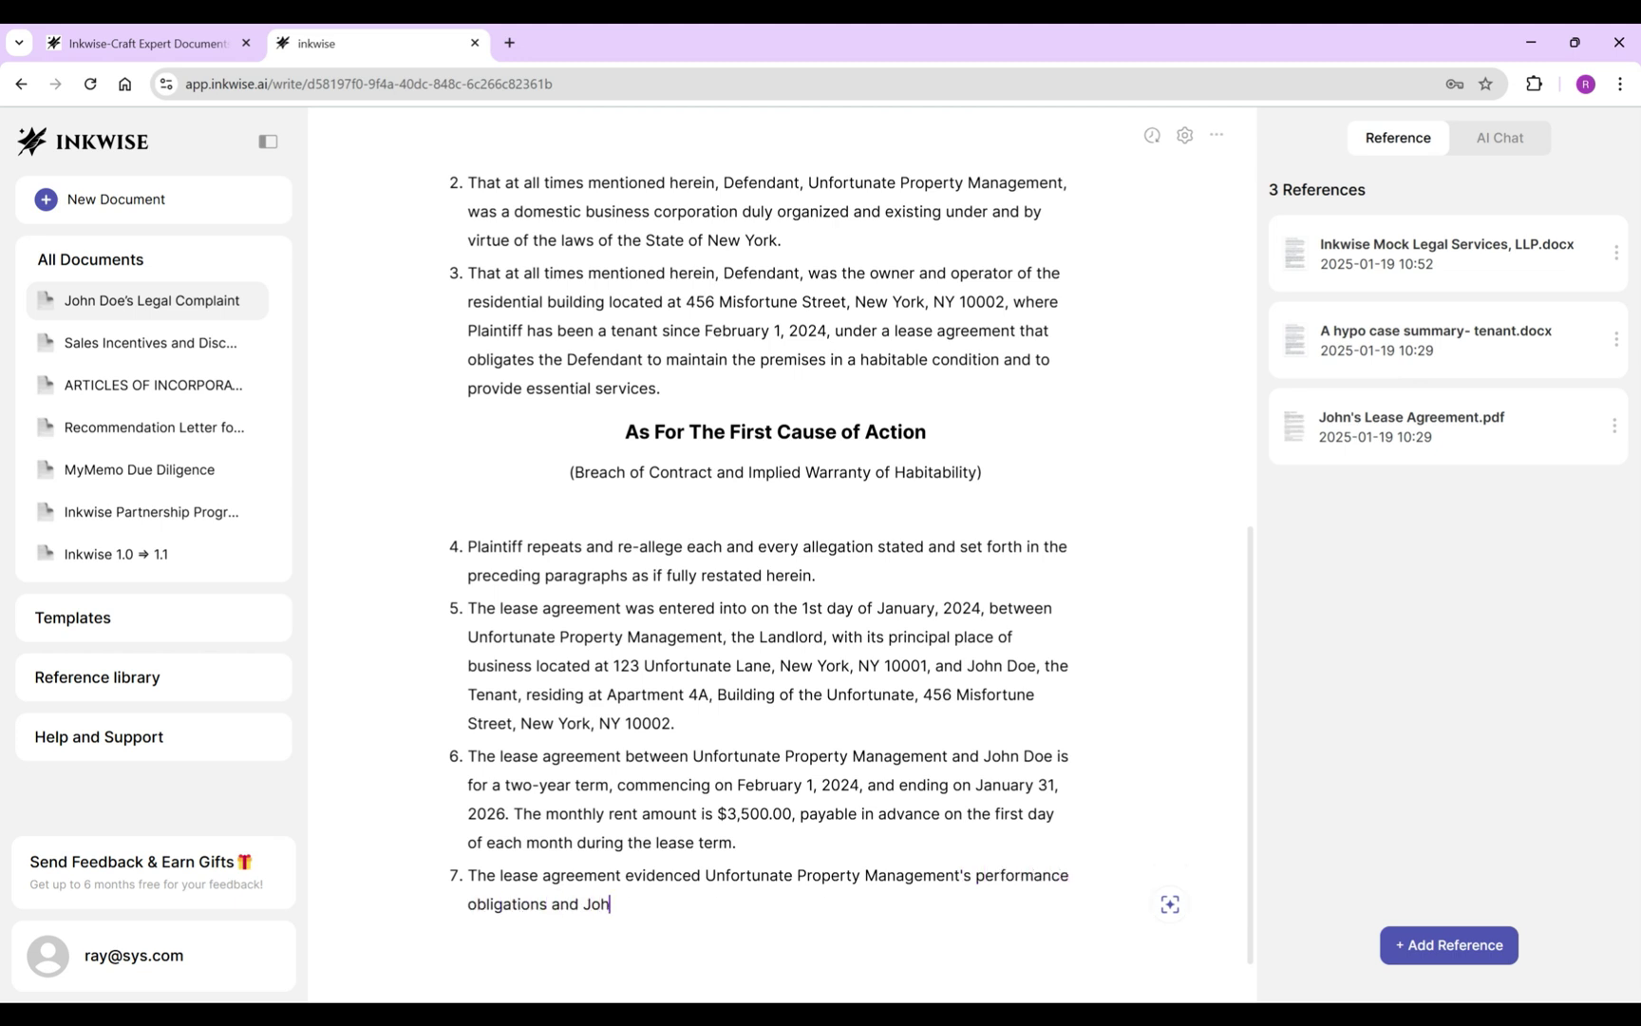
{"action": "type", "text": "n Doe's payments"}
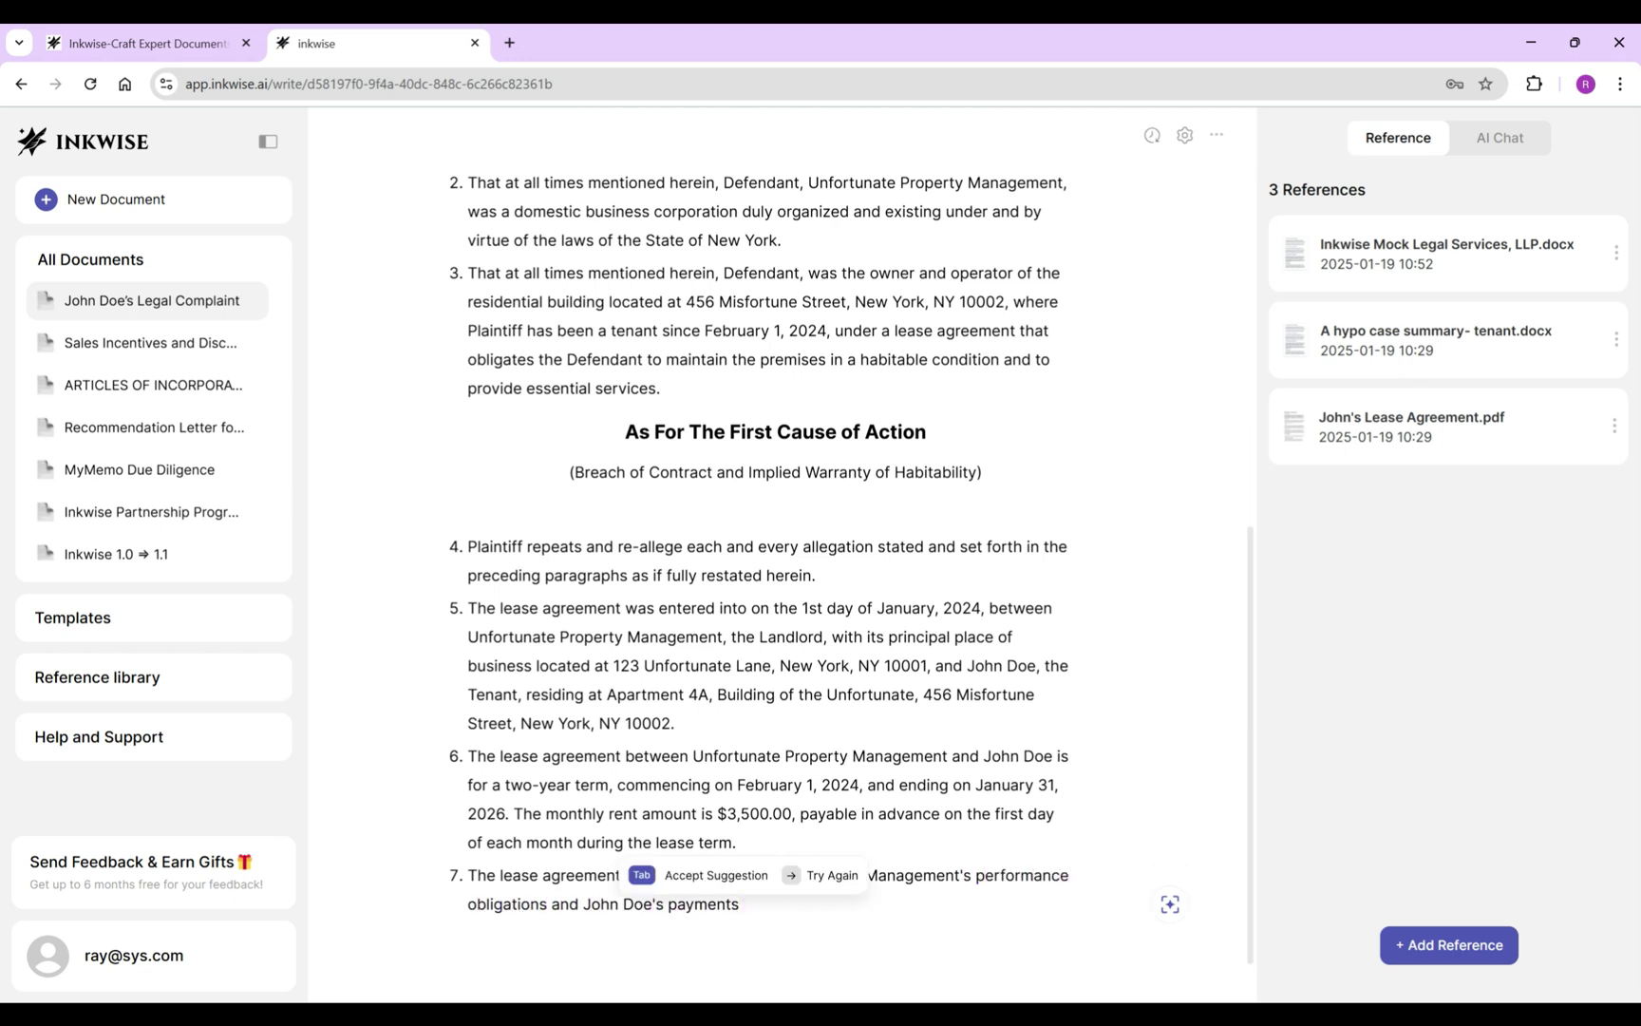
{"action": "type", "text": " and is attached hereto as Exhibit A."}
{"action": "key", "text": "Return"}
{"action": "type", "text": "Defendant"}
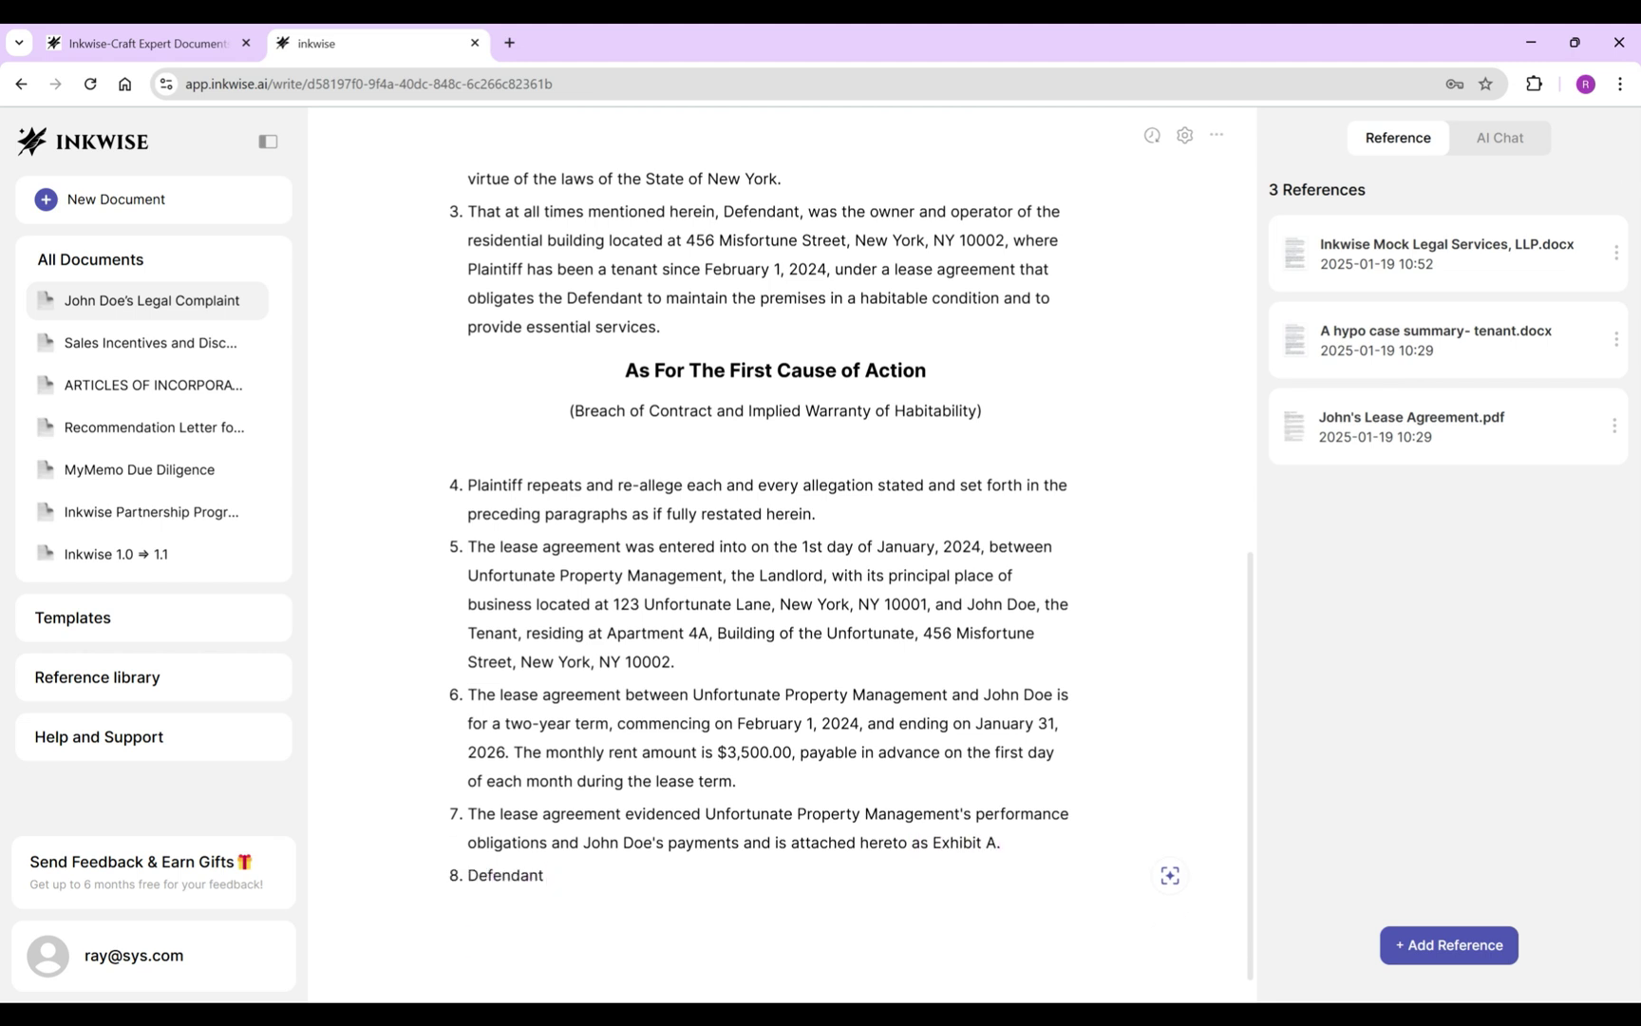
{"action": "type", "text": " undertook certain duties and responsibilities relating to the"}
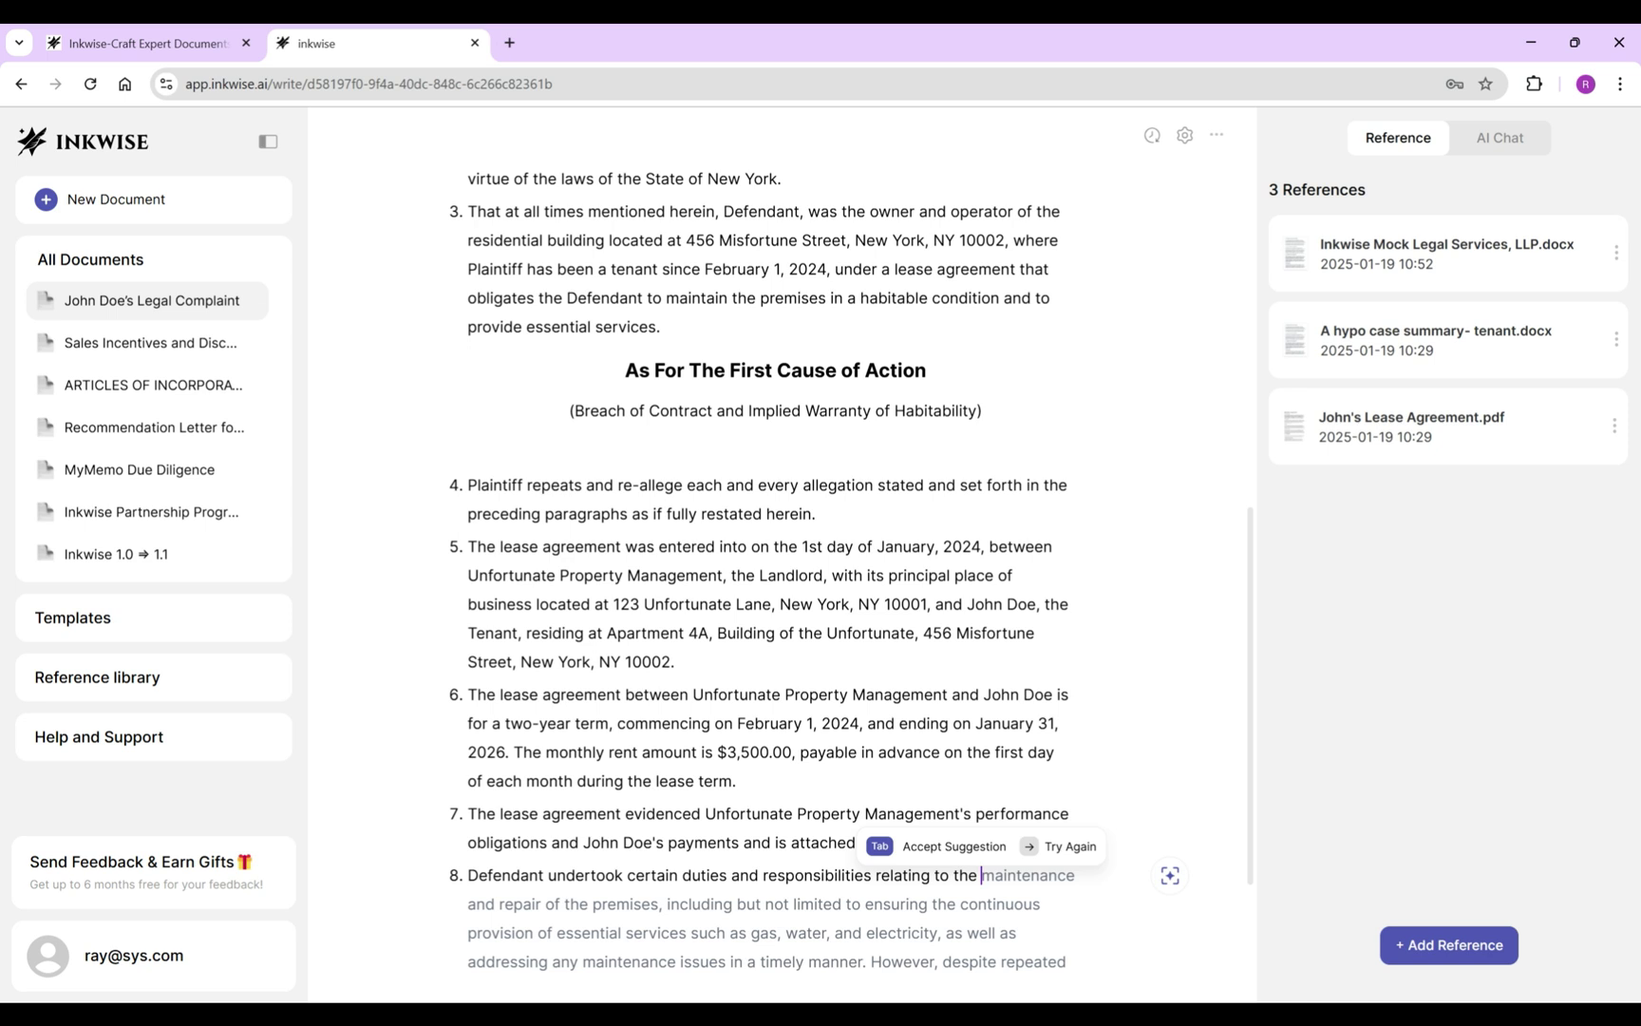
{"action": "key", "text": "Tab"}
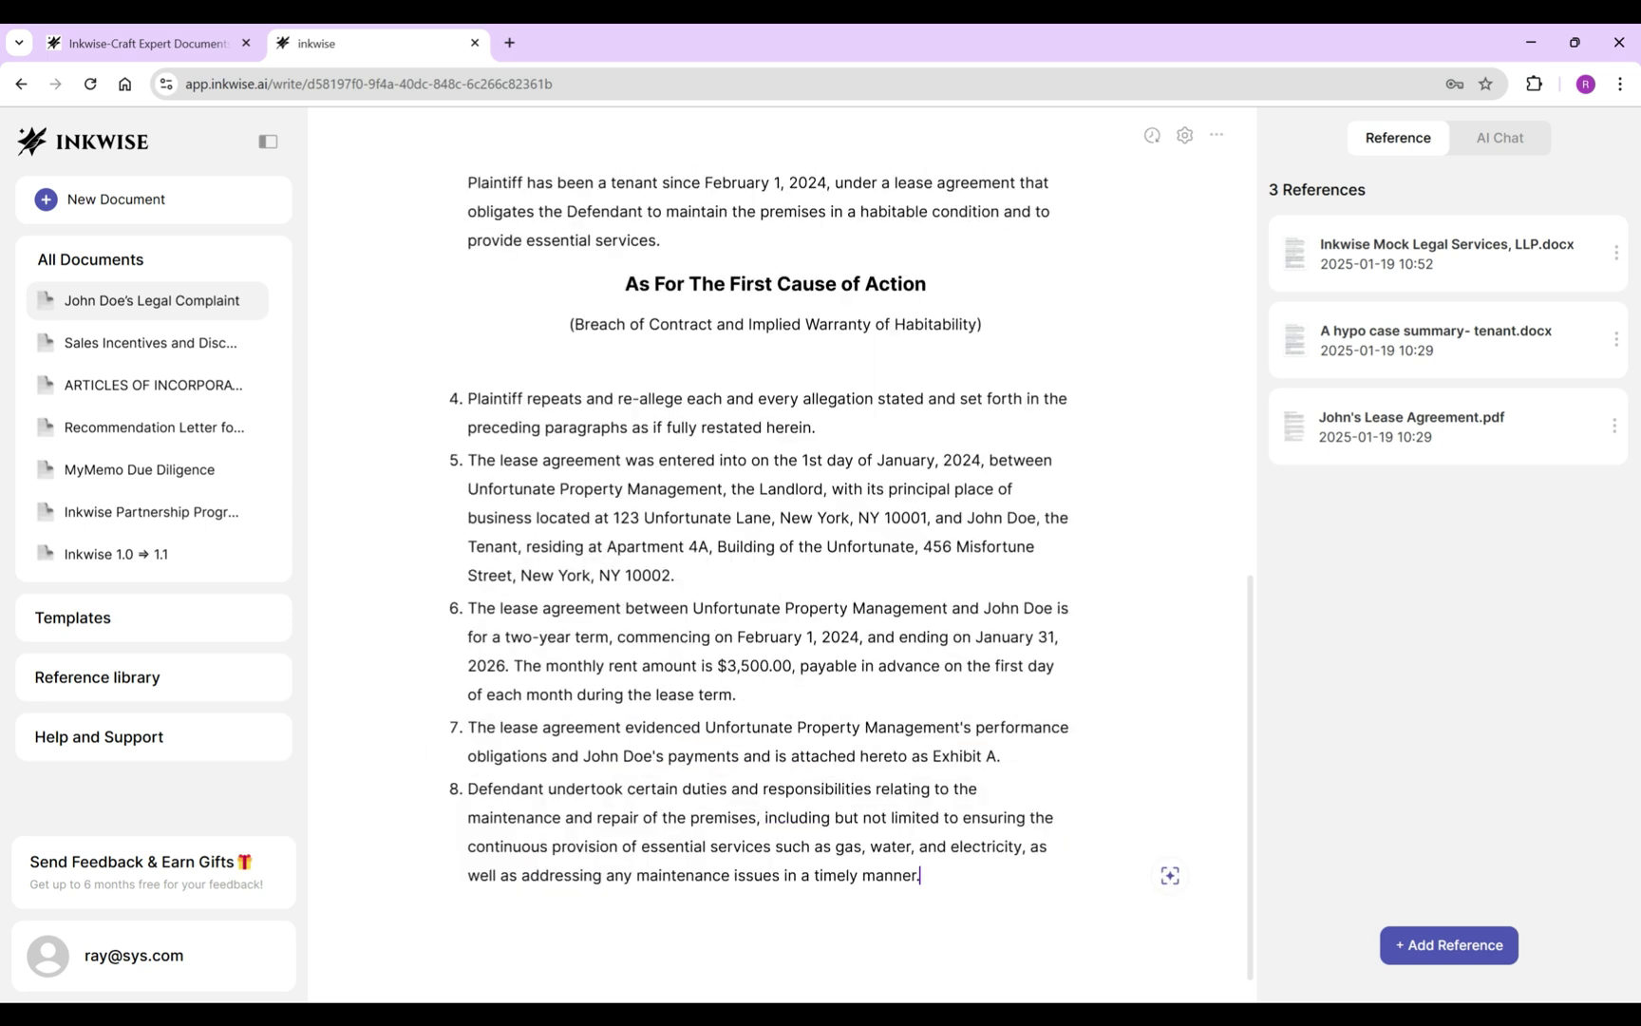
Write allegation 9 on enforcing the implied warranty of habitability, ending it with a period after 'habitability'.
{"action": "key", "text": "Return"}
{"action": "type", "text": "The lease ag"}
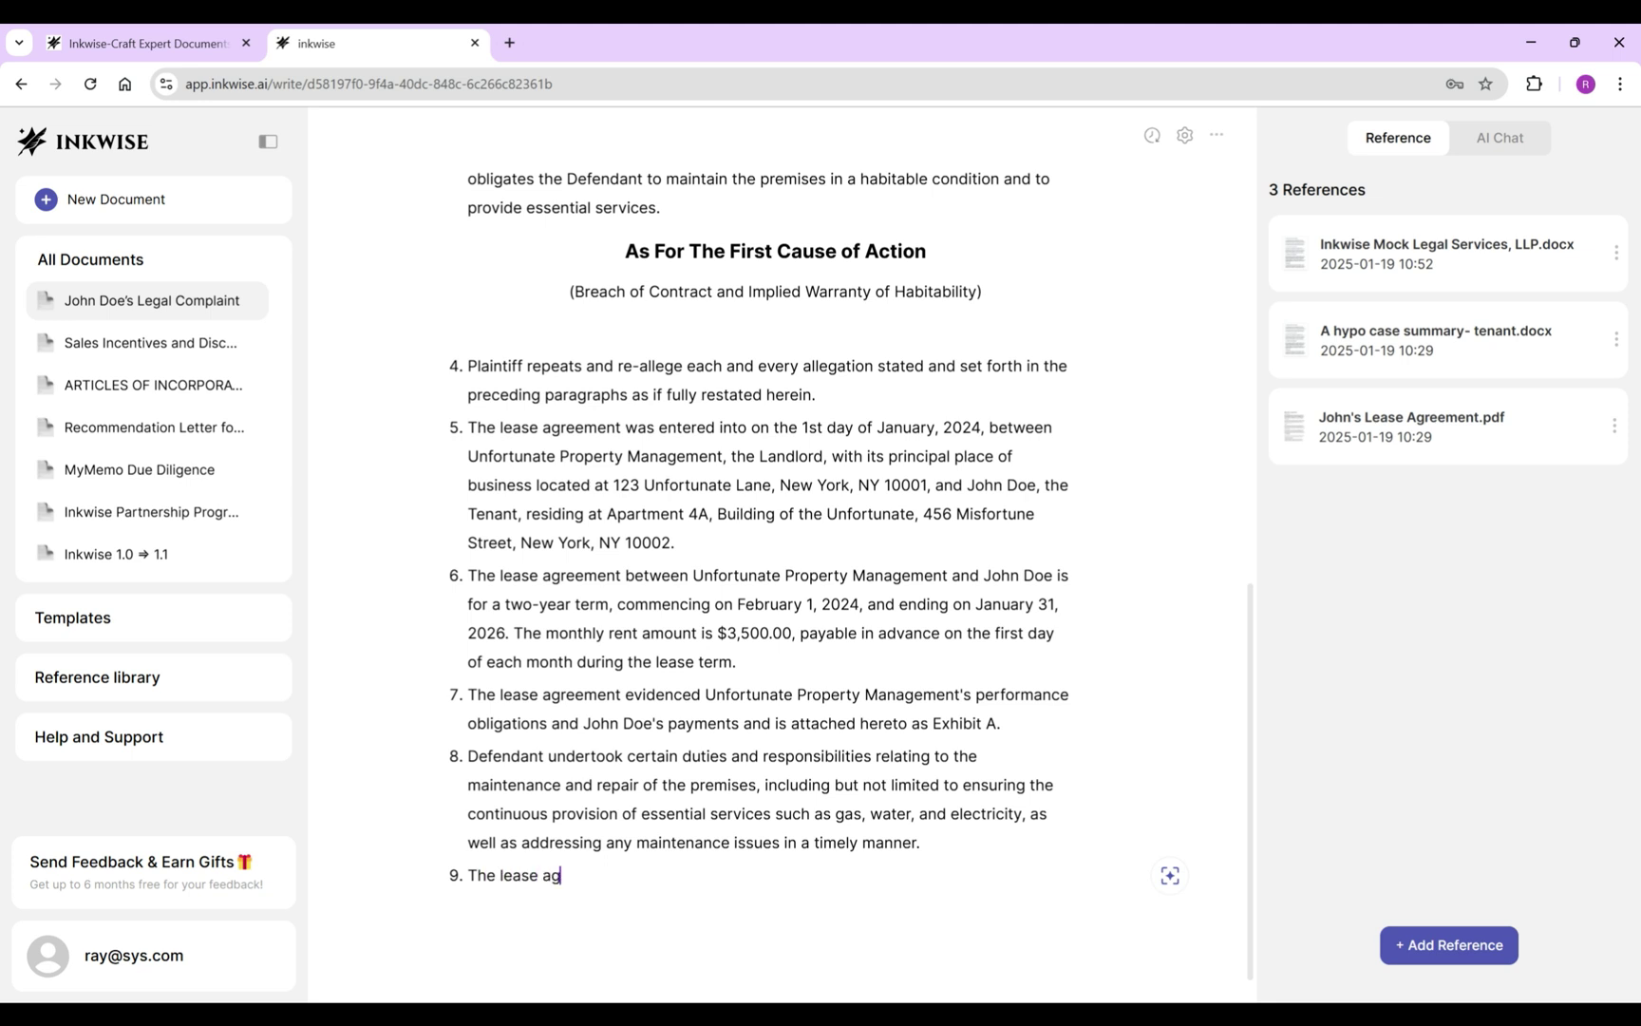
{"action": "type", "text": "reement stated that the te"}
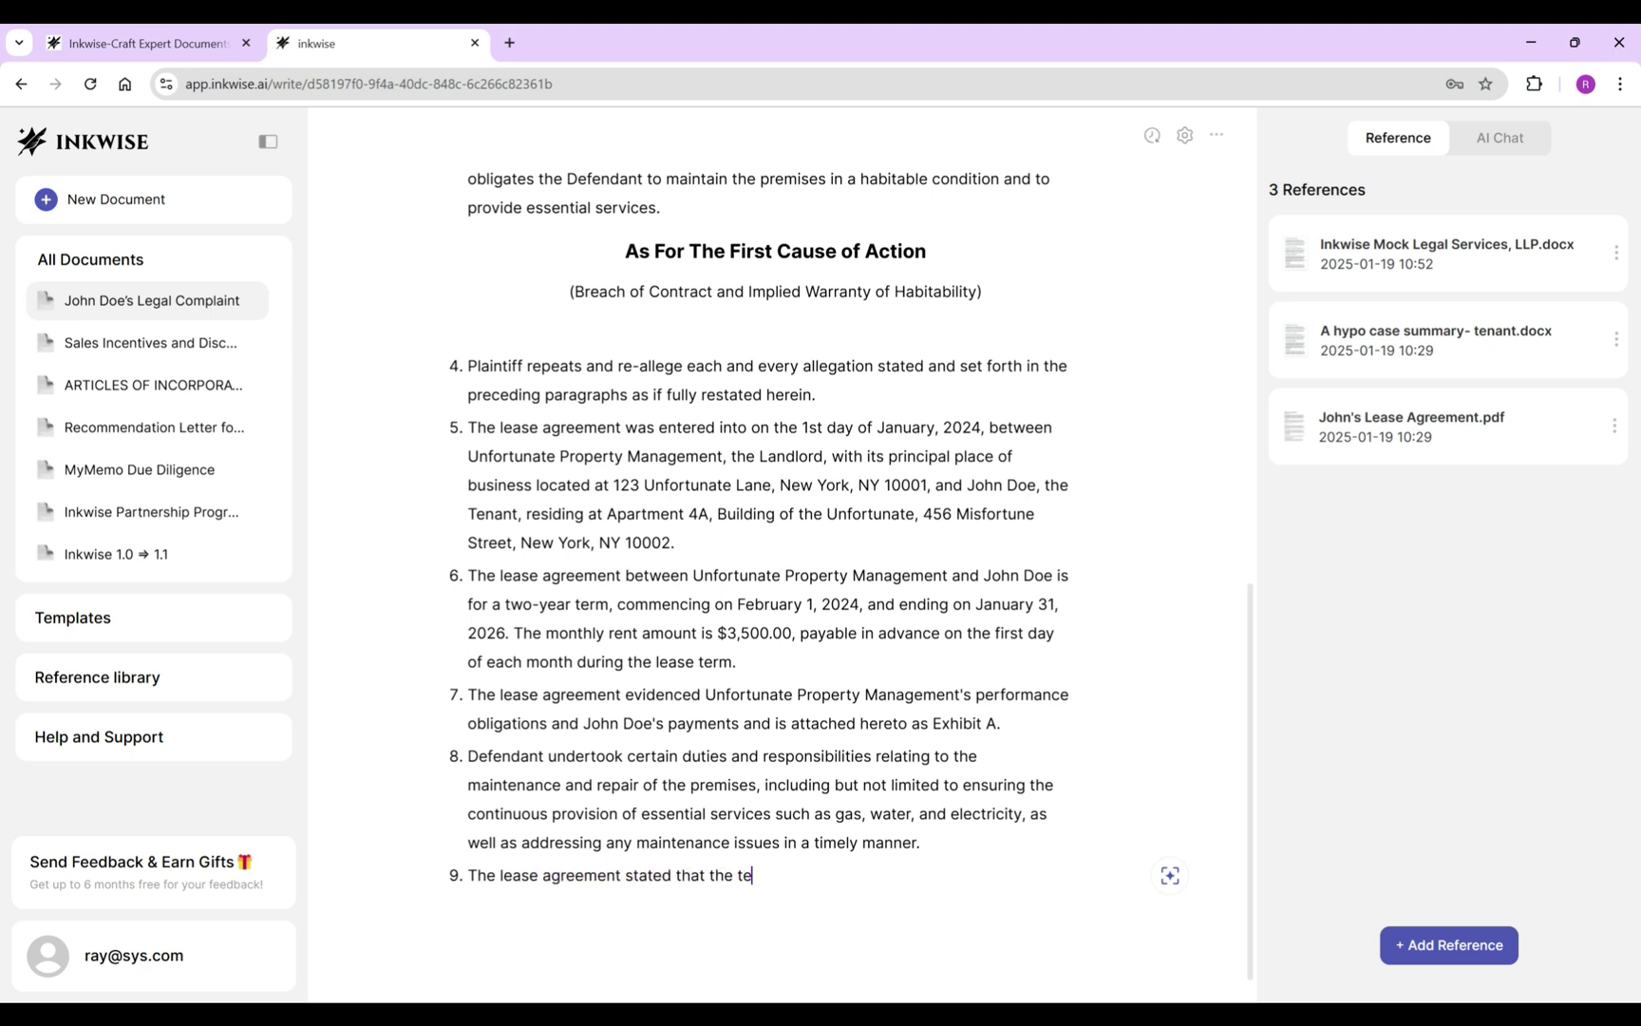
{"action": "type", "text": "nant John "}
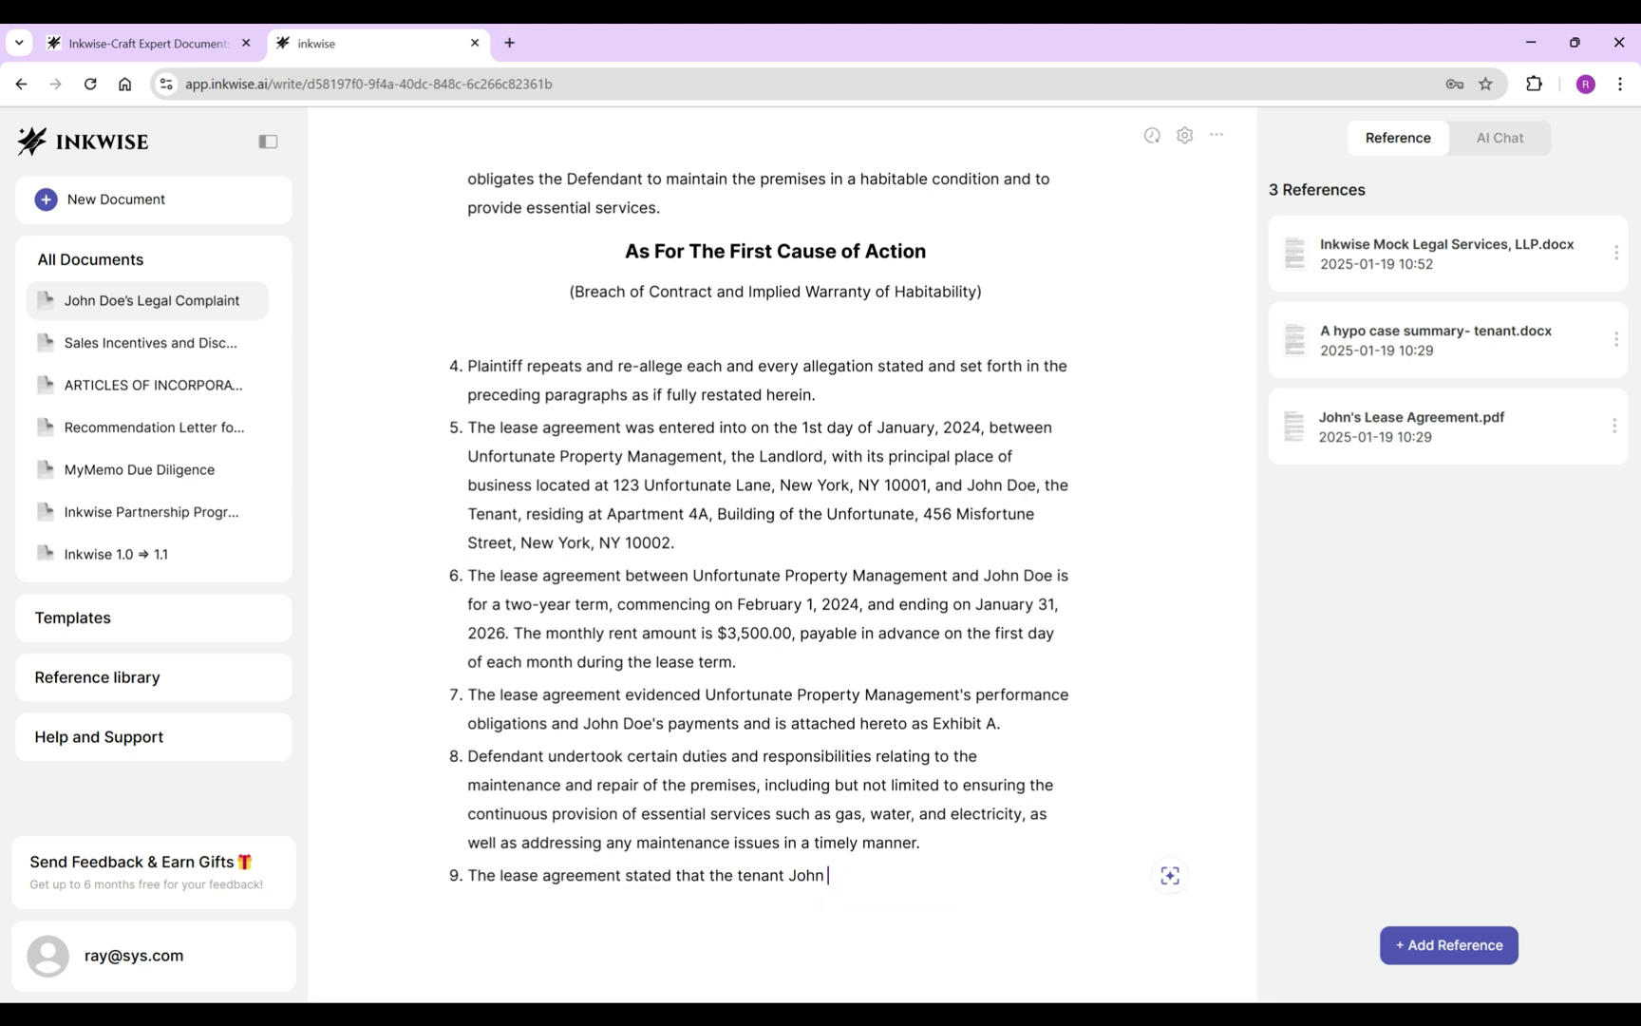
{"action": "type", "text": "Doe may enforce his"}
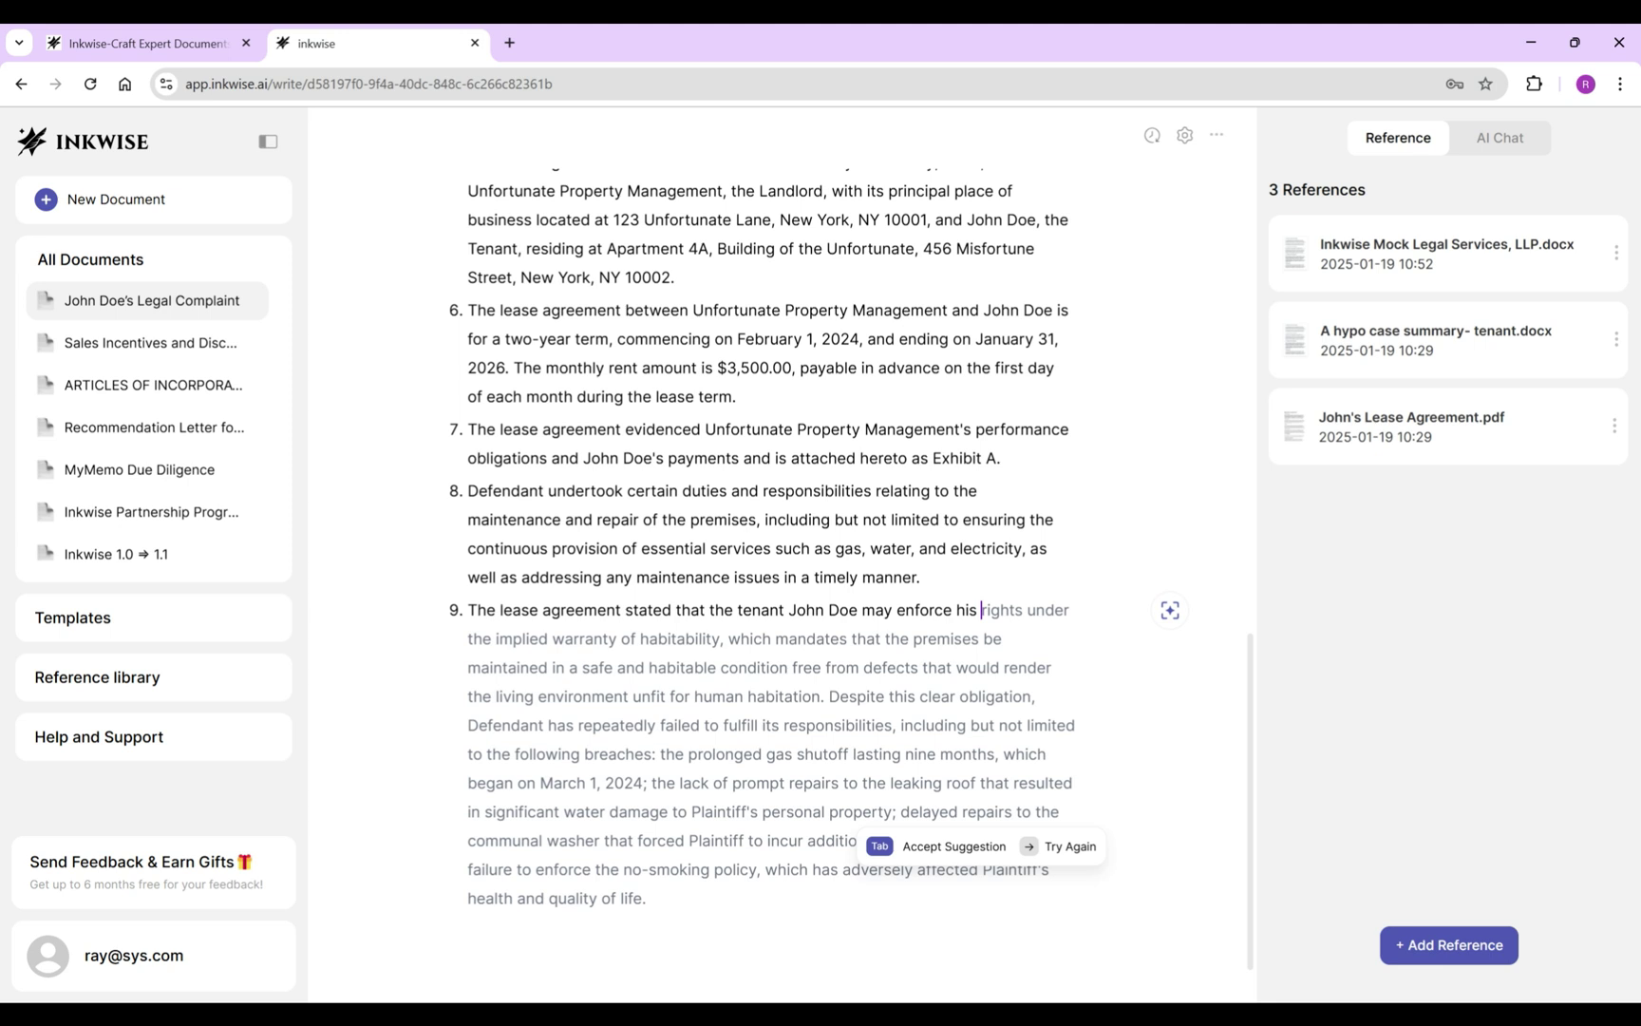
{"action": "key", "text": "Tab"}
{"action": "left_click", "coordinate": [720, 639], "text": "shift"}
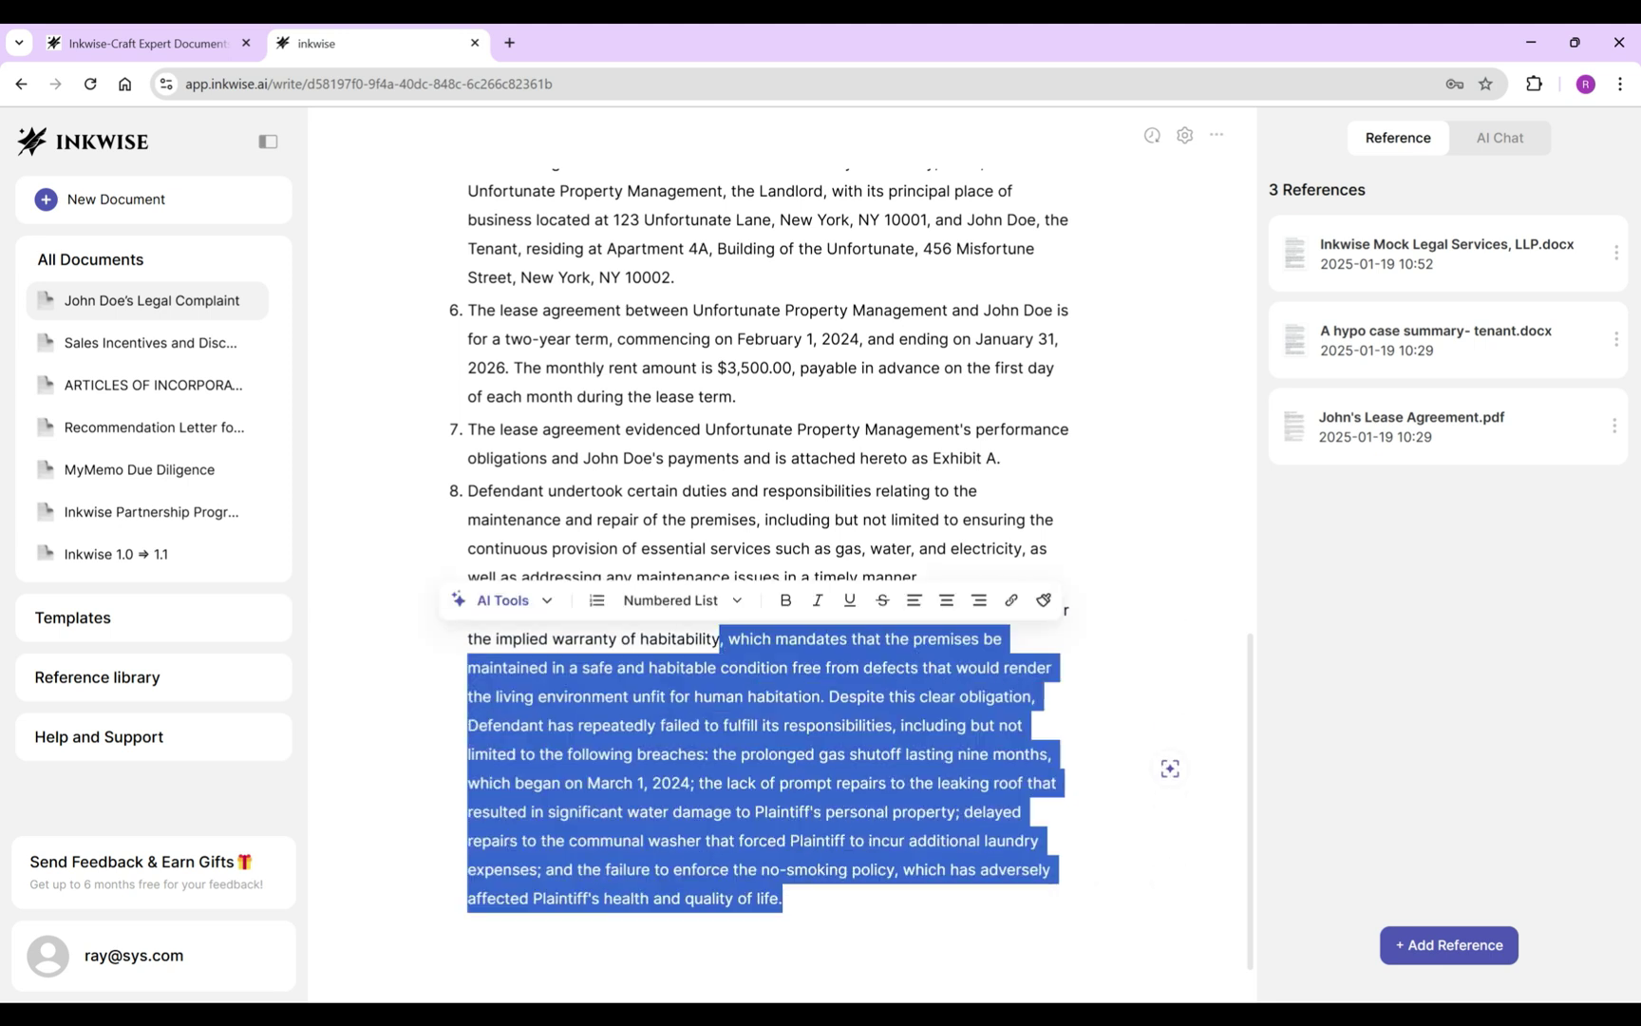
{"action": "type", "text": "."}
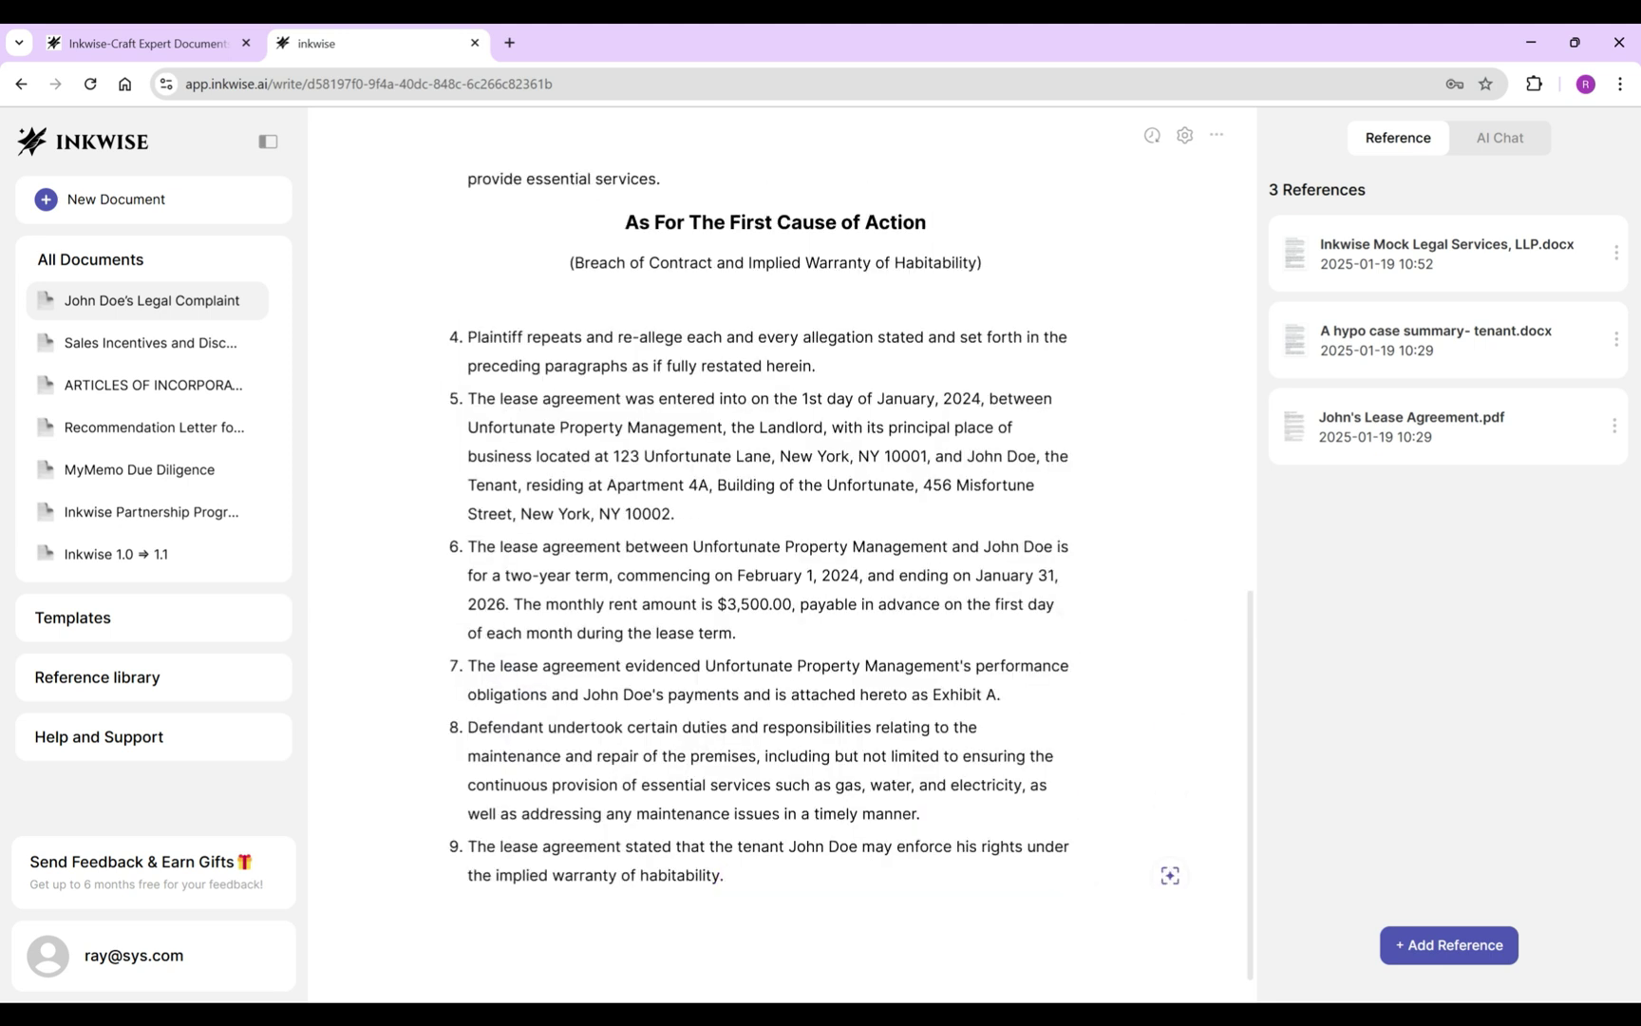
Generate allegation 10 on the gas shutoff with the case summary as the AI reference.
{"action": "key", "text": "Return"}
{"action": "key", "text": "Up"}
{"action": "key", "text": "Return"}
{"action": "key", "text": "Return"}
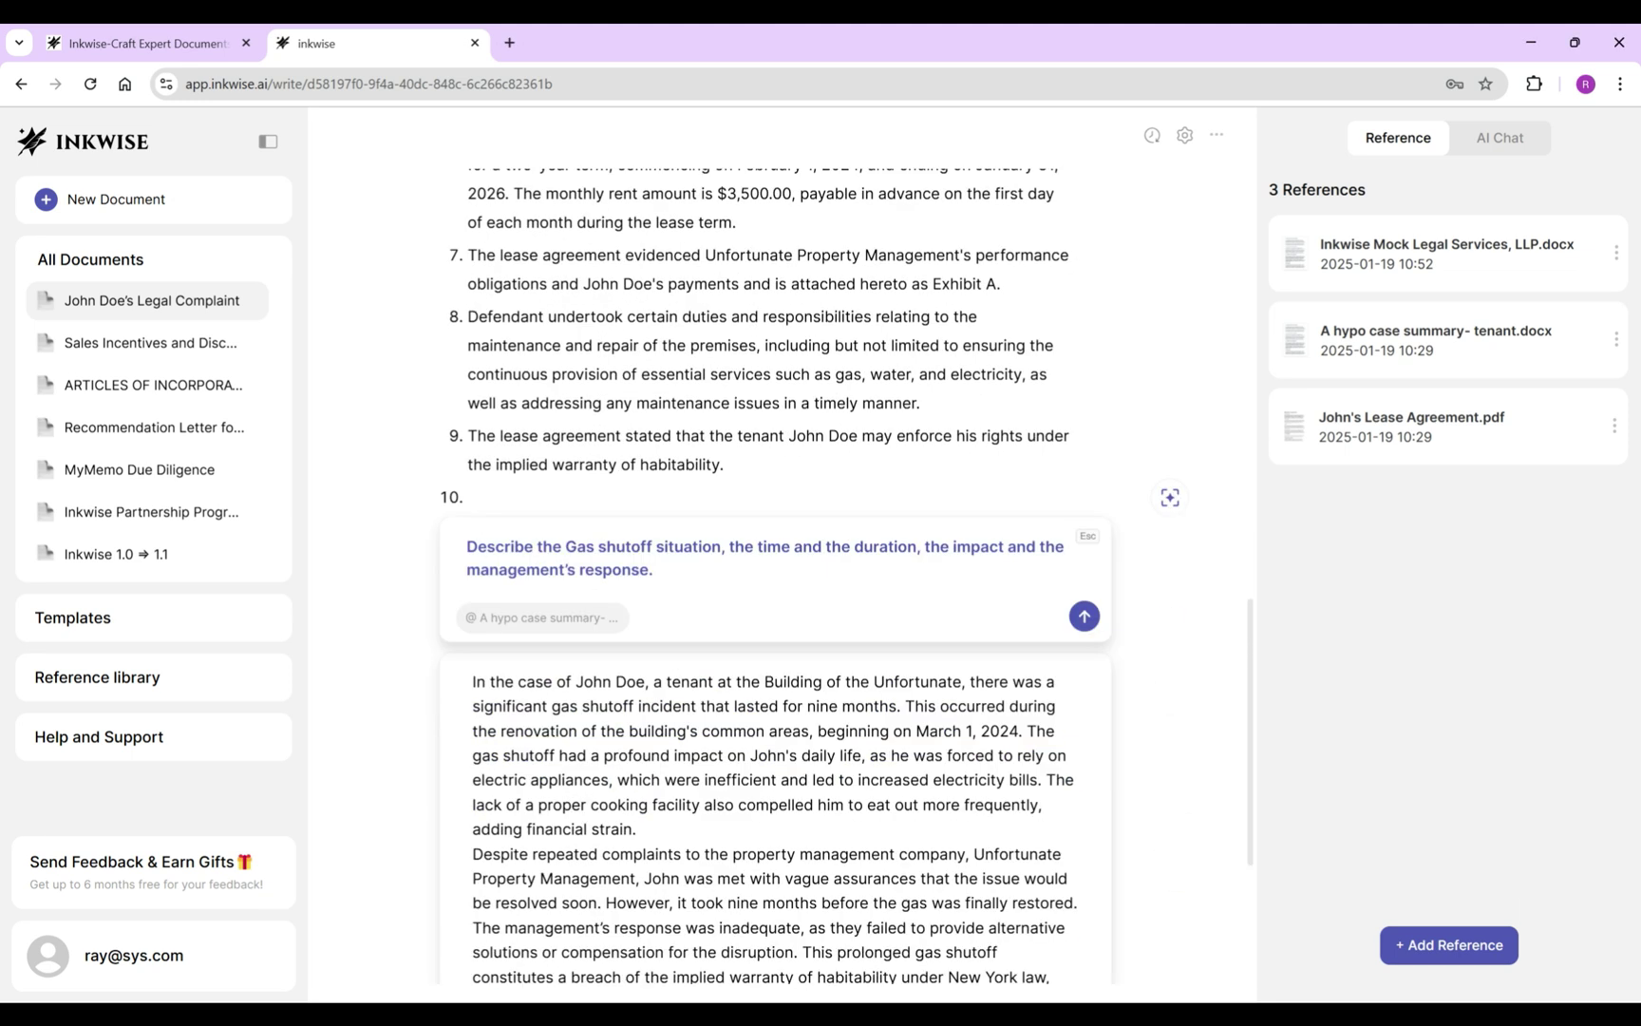
{"action": "key", "text": "Return"}
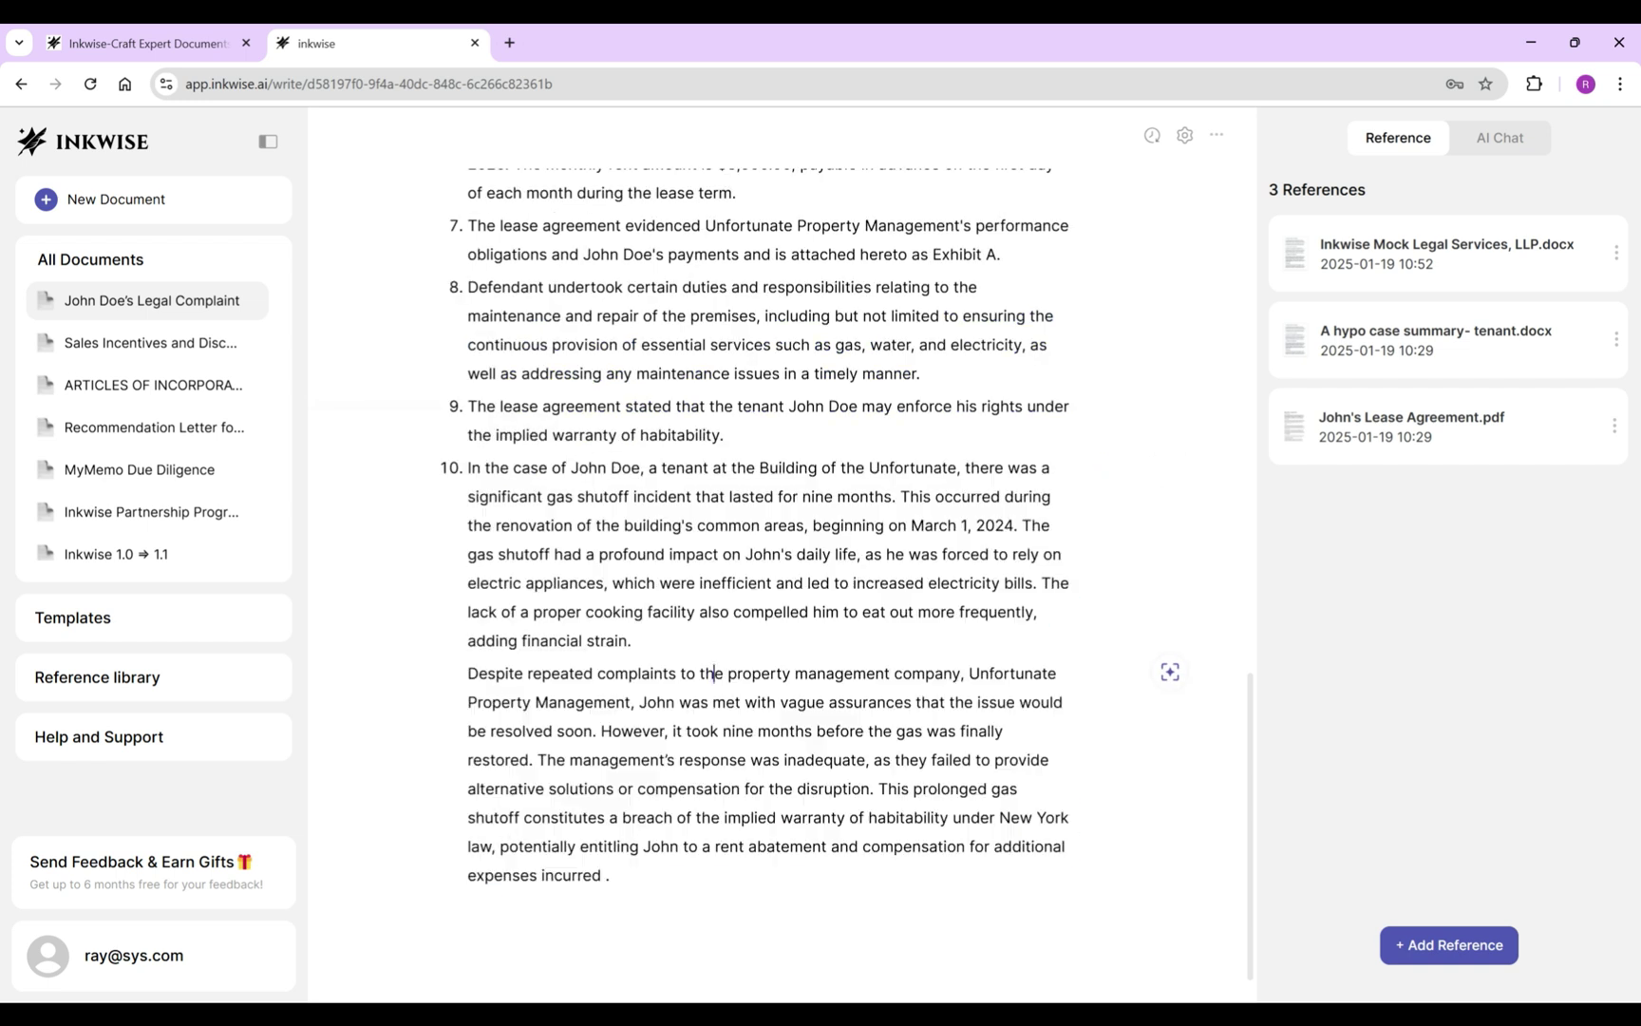
Reword item 10 to open with 'During the lease term,' and add 'untlil today' after nine months.
{"action": "left_click_drag", "start_coordinate": [467, 467], "coordinate": [1052, 468]}
{"action": "key", "text": "BackSpace"}
{"action": "type", "text": "During the lease term, there was a significant gas shutoff incident that lasted for"}
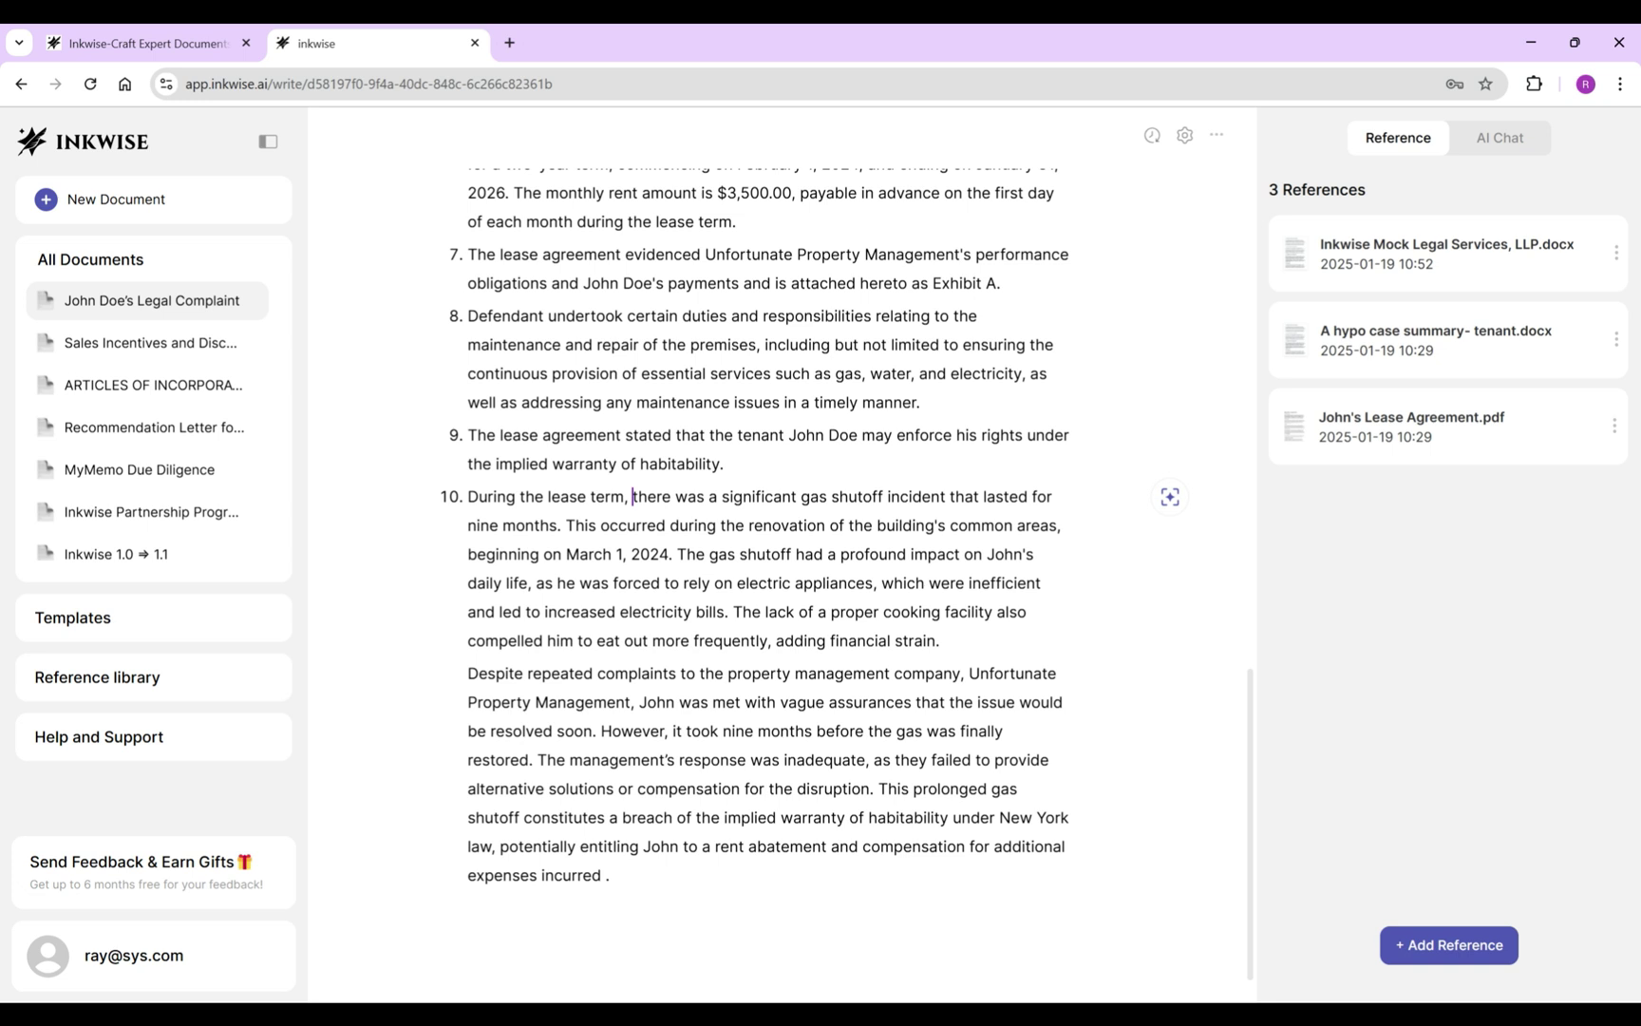
{"action": "left_click", "coordinate": [558, 526]}
{"action": "type", "text": "un"}
{"action": "type", "text": "tl"}
{"action": "type", "text": "il tod"}
{"action": "type", "text": "ay"}
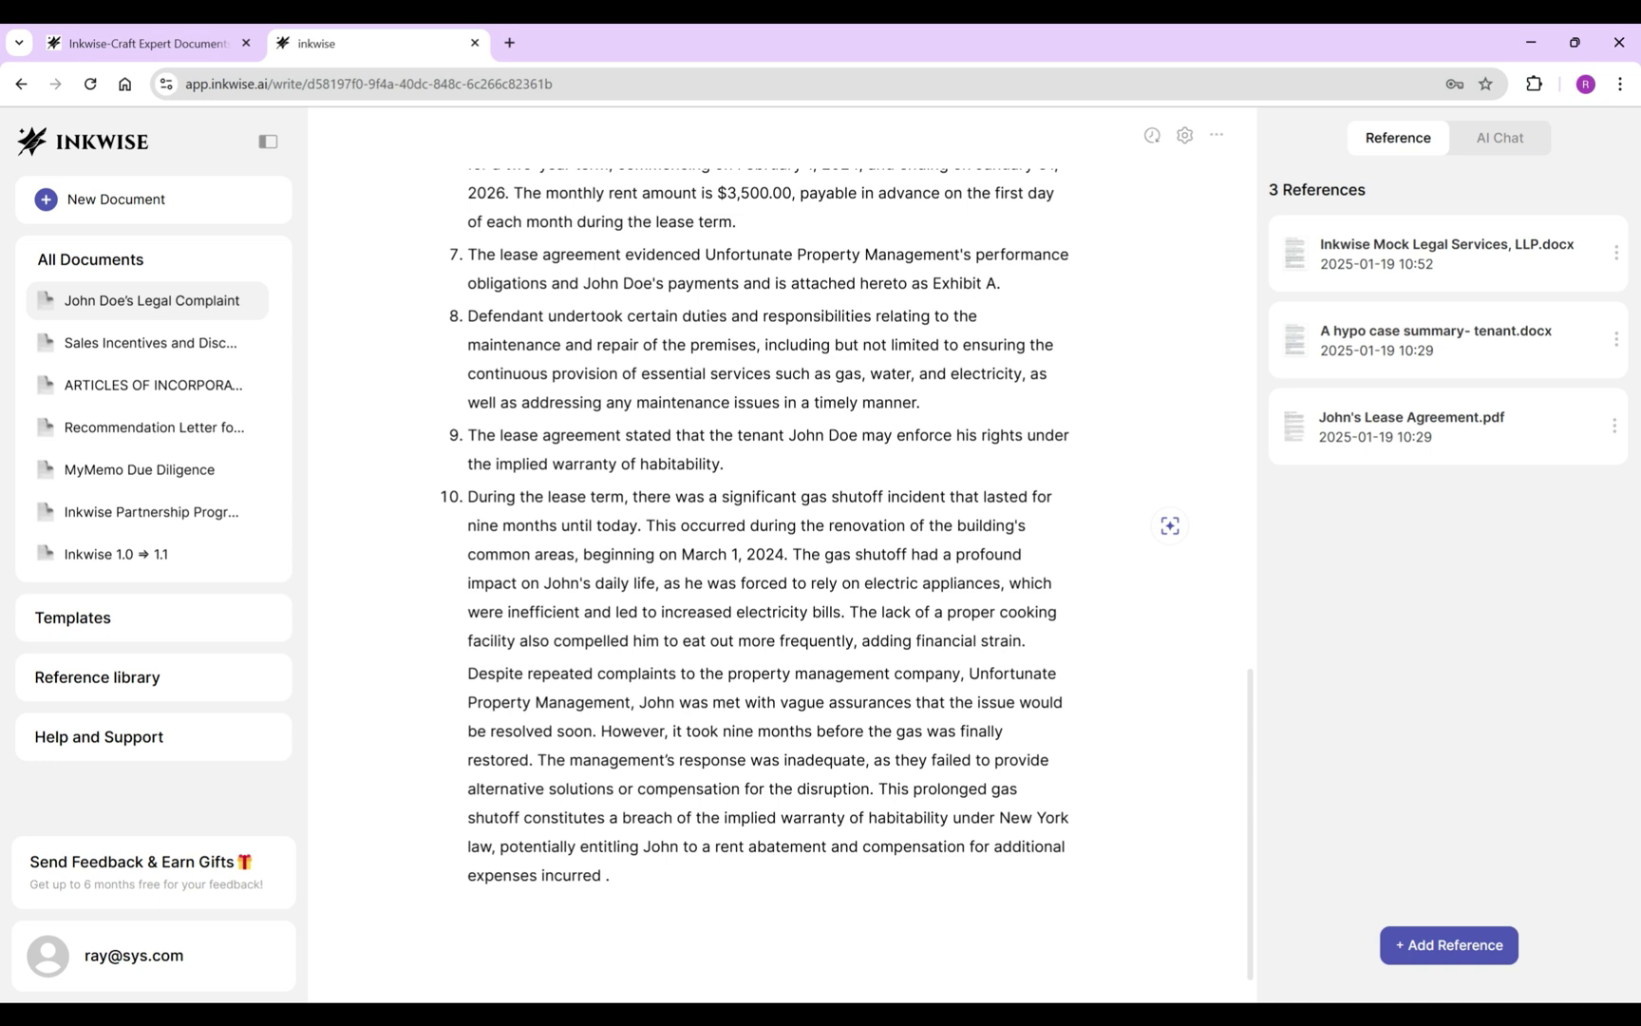
Split the paragraph into items 11 and 12 and delete the closing legal-conclusion sentence.
{"action": "left_click", "coordinate": [794, 553]}
{"action": "key", "text": "Return"}
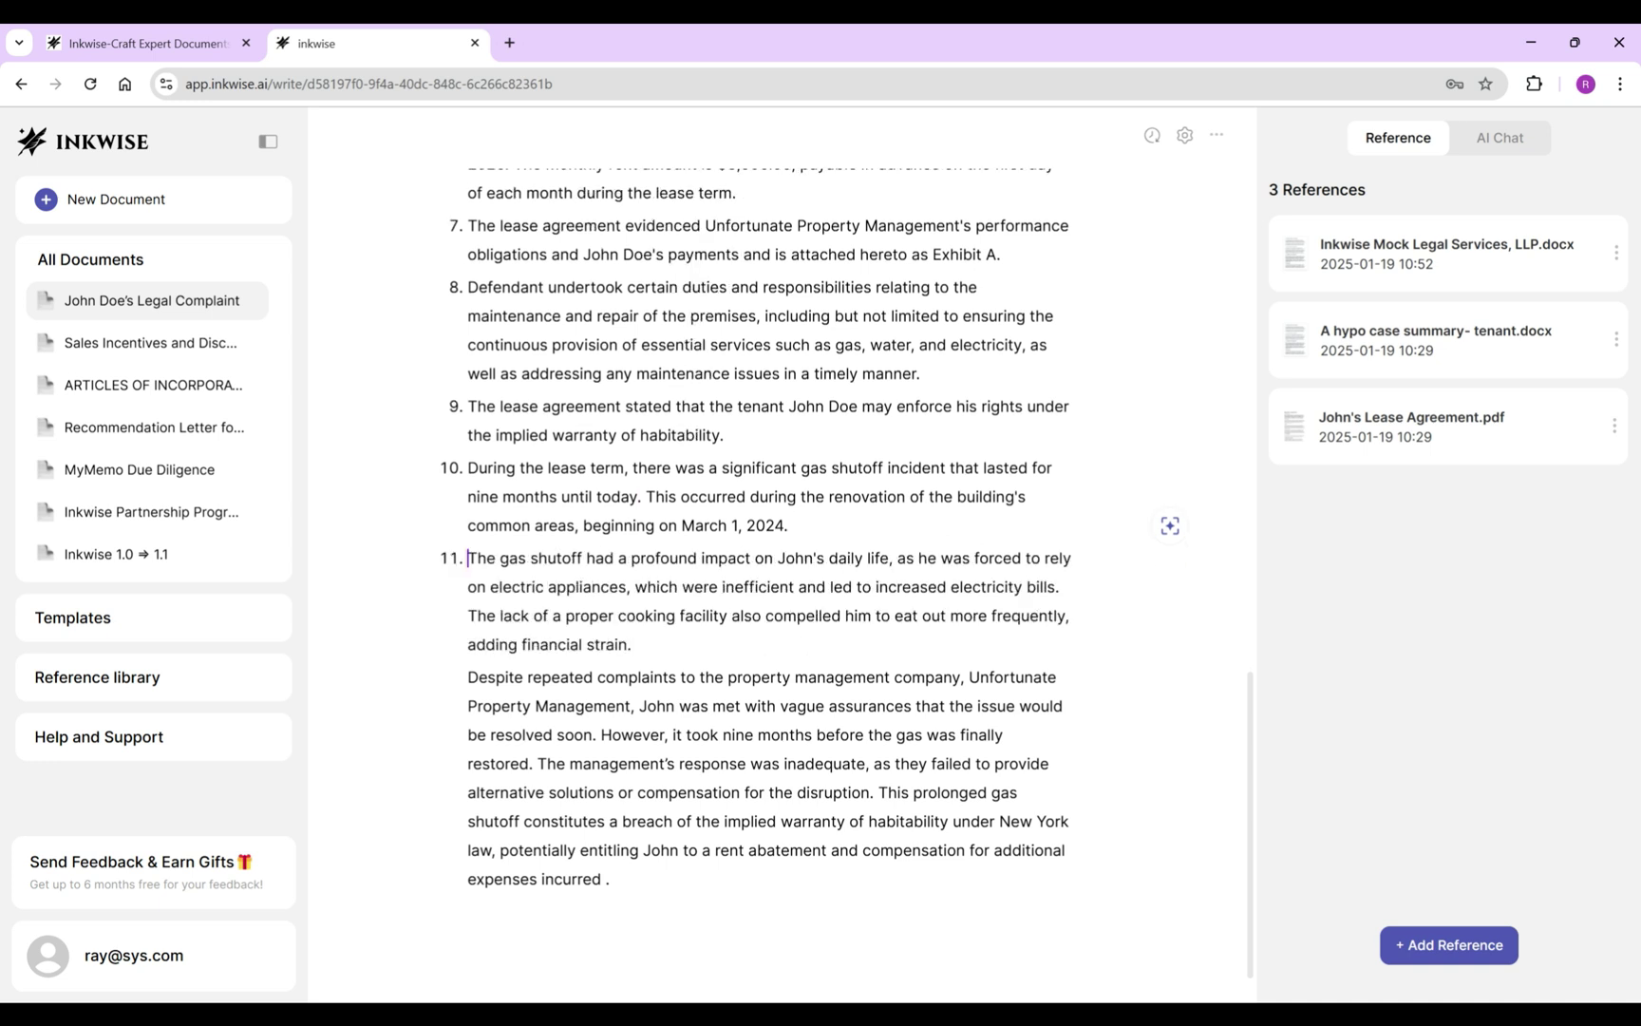
{"action": "left_click", "coordinate": [632, 645]}
{"action": "left_click", "coordinate": [468, 677]}
{"action": "left_click_drag", "start_coordinate": [878, 792], "coordinate": [610, 879]}
{"action": "key", "text": "BackSpace"}
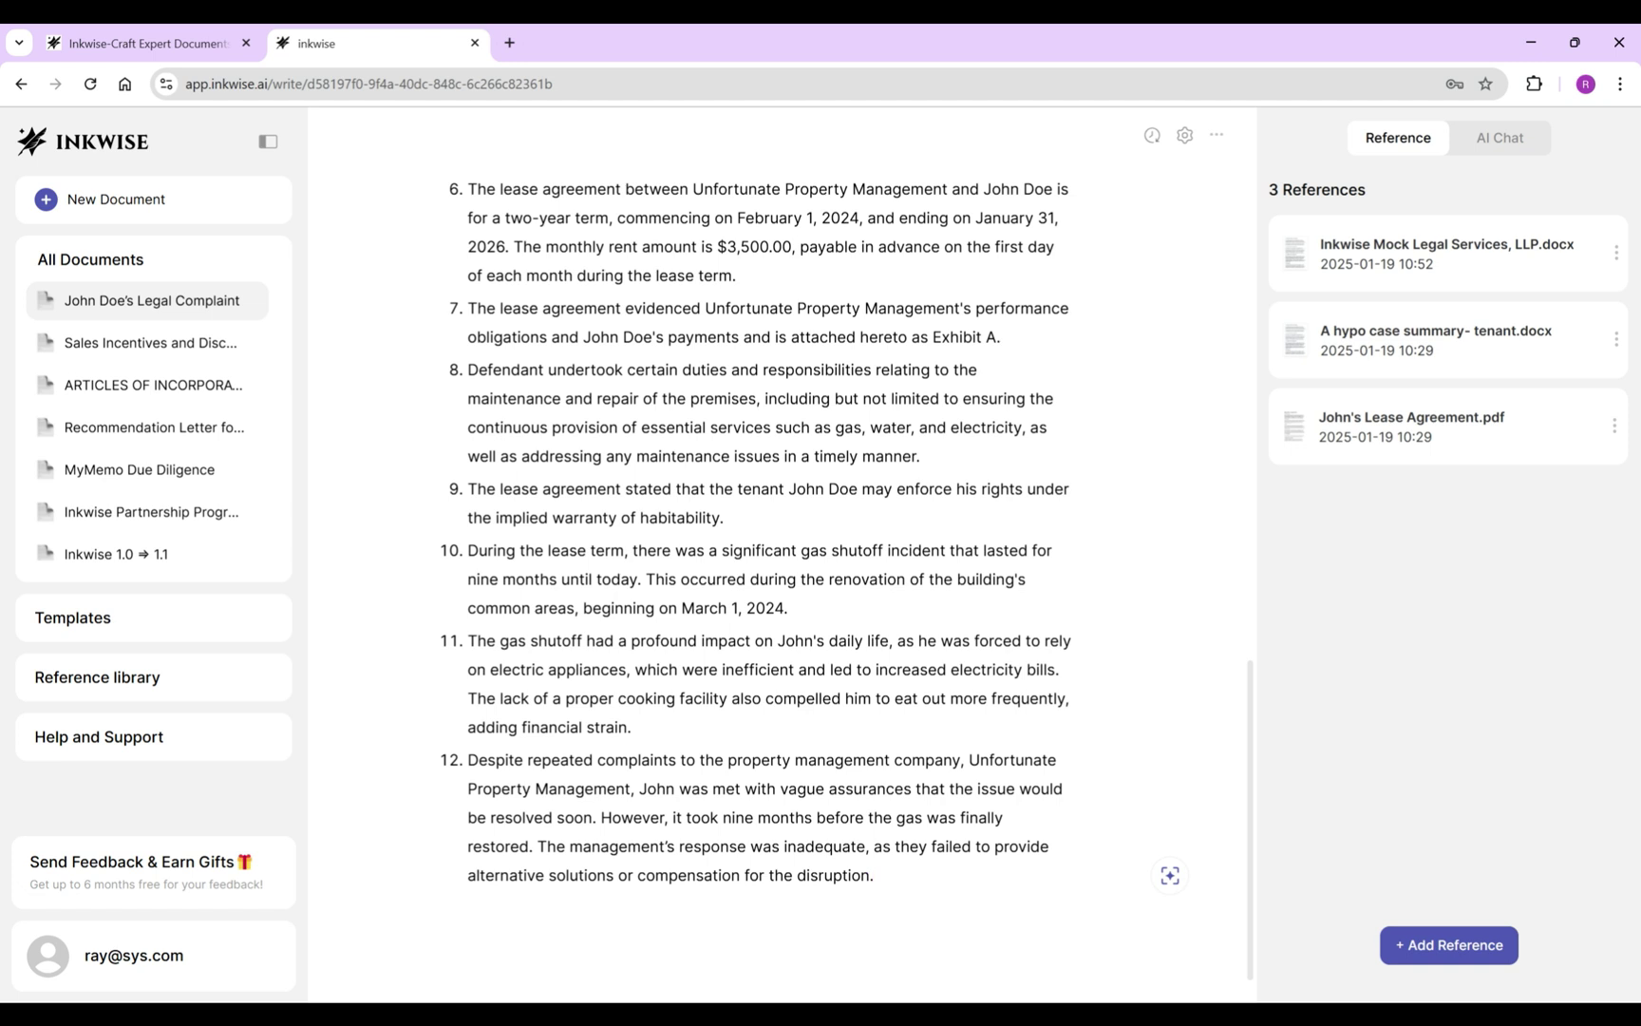
{"action": "scroll", "coordinate": [760, 541], "scroll_direction": "up", "scroll_amount": 3}
{"action": "scroll", "coordinate": [760, 541], "scroll_direction": "up", "scroll_amount": 1}
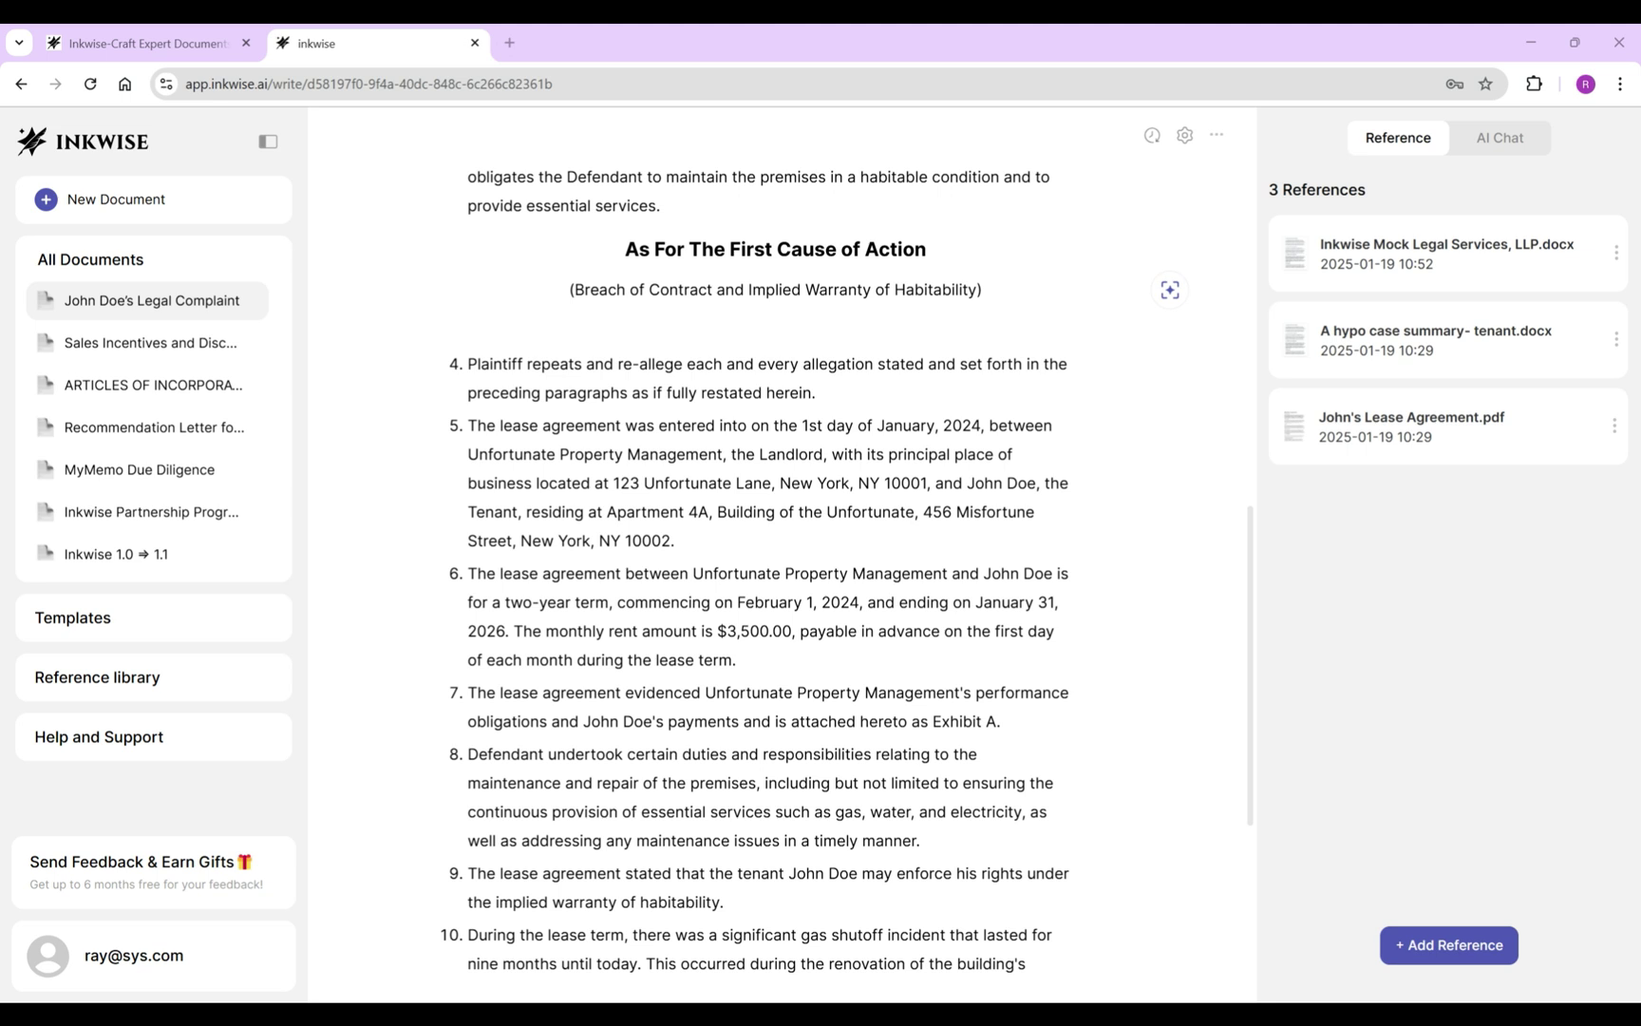
Rename the parties to Defendant and Plaintiff in items 5 and 6.
{"action": "left_click", "coordinate": [468, 454]}
{"action": "type", "text": "Defendant"}
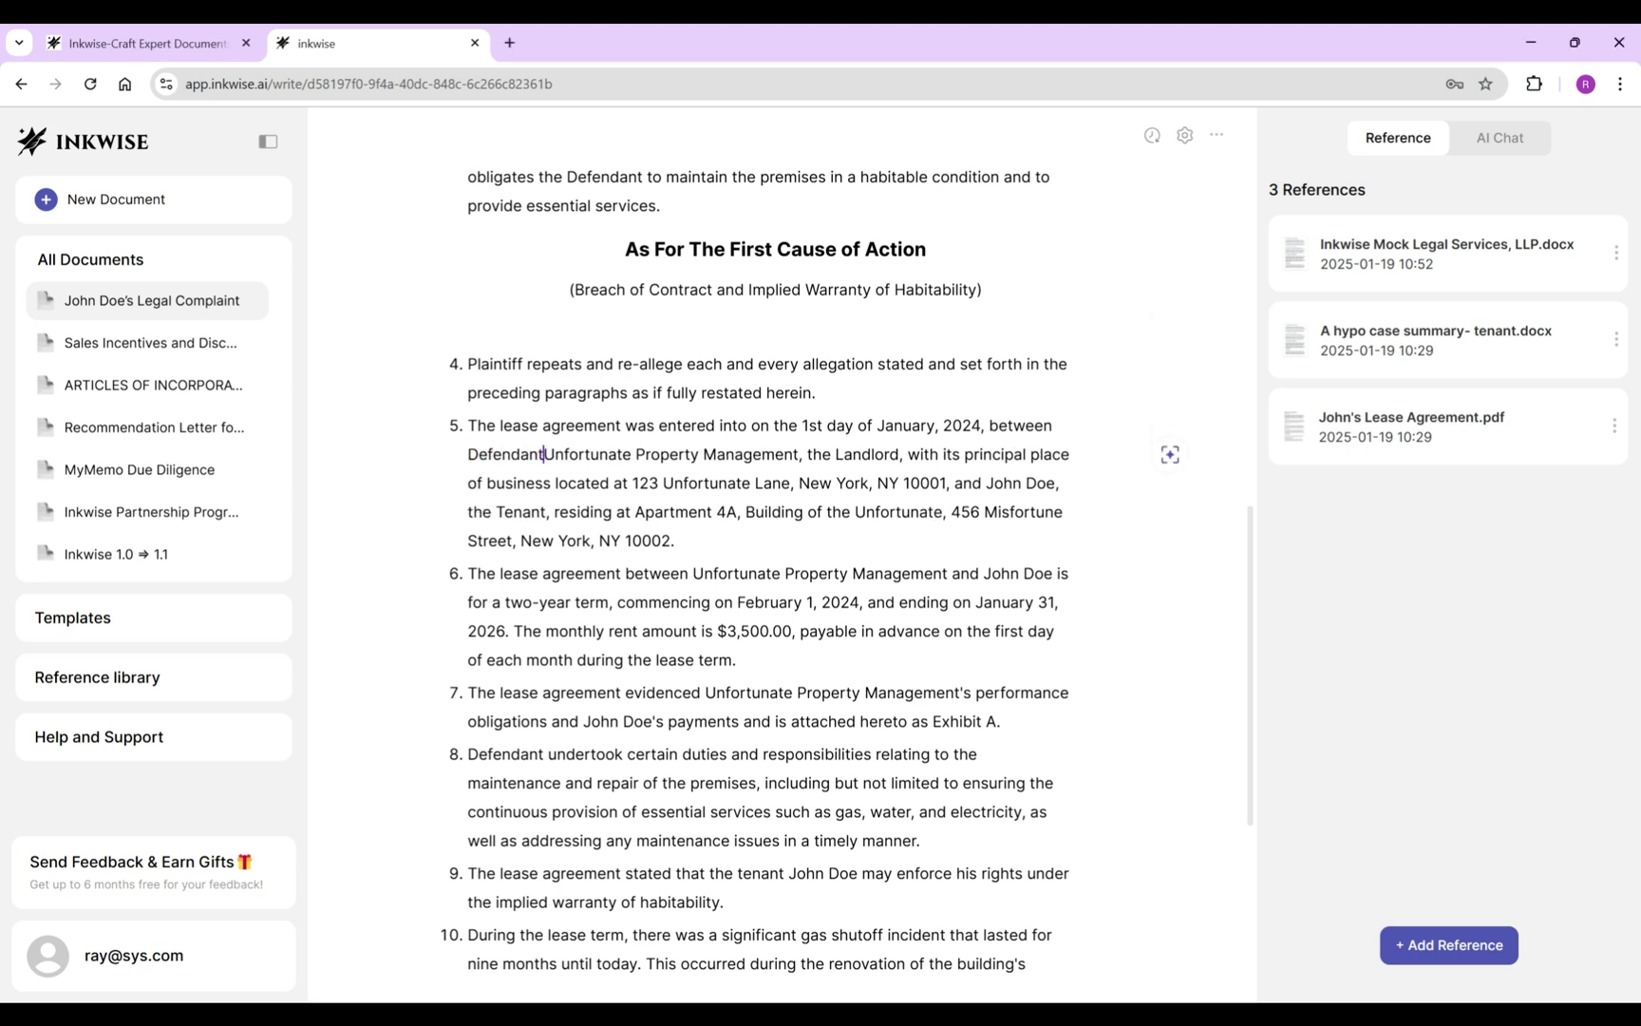
{"action": "type", "text": ","}
{"action": "left_click", "coordinate": [1031, 482]}
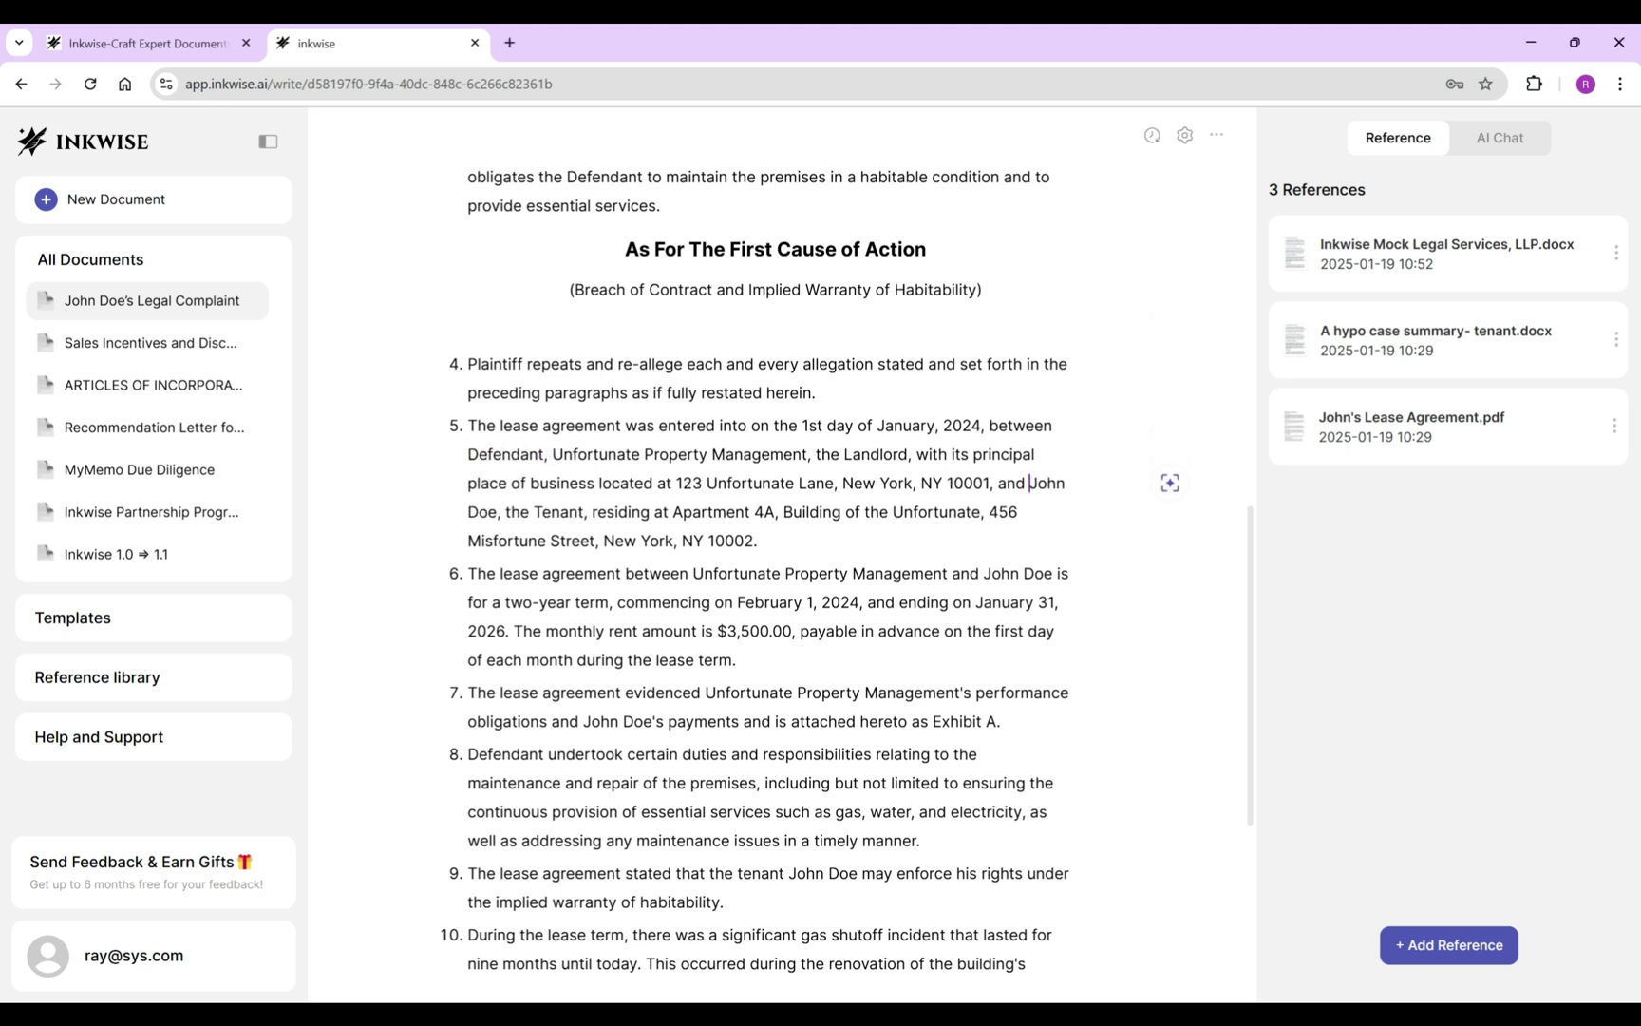
{"action": "type", "text": "Plaintiff,"}
{"action": "left_click_drag", "start_coordinate": [692, 573], "coordinate": [995, 574]}
{"action": "key", "text": "BackSpace"}
{"action": "type", "text": "Defendant"}
{"action": "left_click_drag", "start_coordinate": [840, 574], "coordinate": [907, 574]}
{"action": "type", "text": "Plaintiff"}
Replace the landlord's name with Defendant and John Doe with Plaintiff in items 7 and 9.
{"action": "scroll", "coordinate": [775, 570], "scroll_direction": "down", "scroll_amount": 2}
{"action": "left_click_drag", "start_coordinate": [704, 596], "coordinate": [991, 597]}
{"action": "type", "text": "Defendant"}
{"action": "scroll", "coordinate": [774, 570], "scroll_direction": "down", "scroll_amount": 2}
{"action": "left_click_drag", "start_coordinate": [1009, 500], "coordinate": [498, 529]}
{"action": "type", "text": "Plaintiff"}
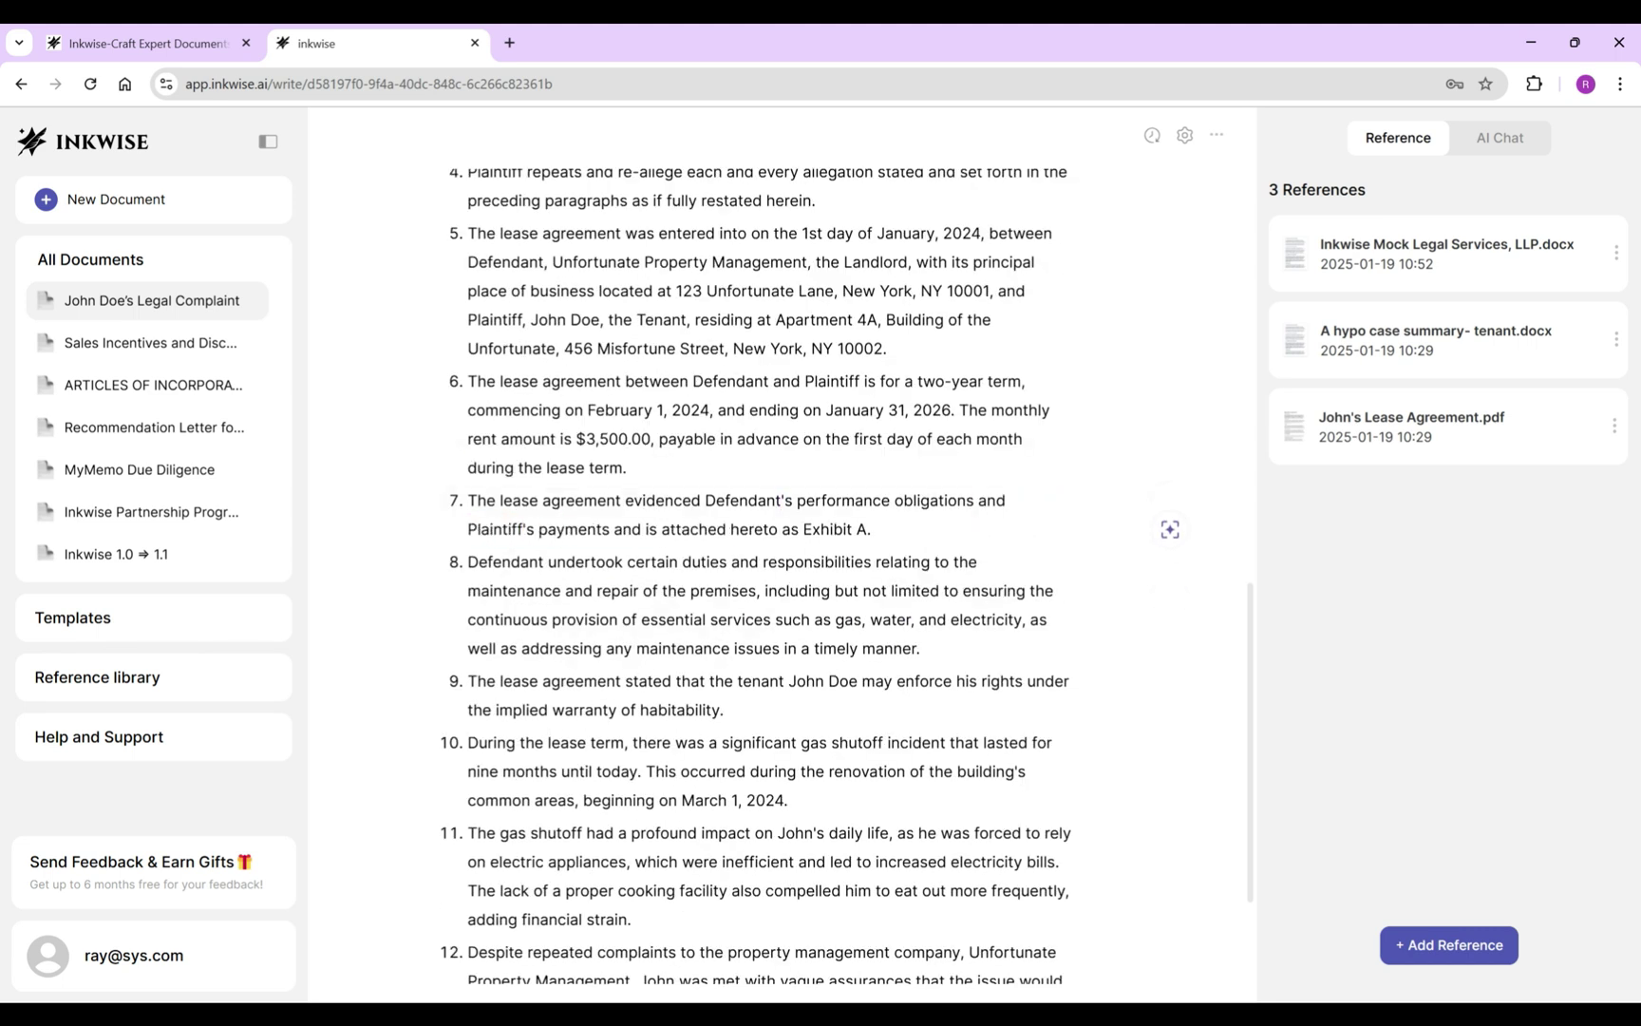
{"action": "scroll", "coordinate": [775, 570], "scroll_direction": "down", "scroll_amount": 4}
{"action": "left_click_drag", "start_coordinate": [854, 488], "coordinate": [737, 488]}
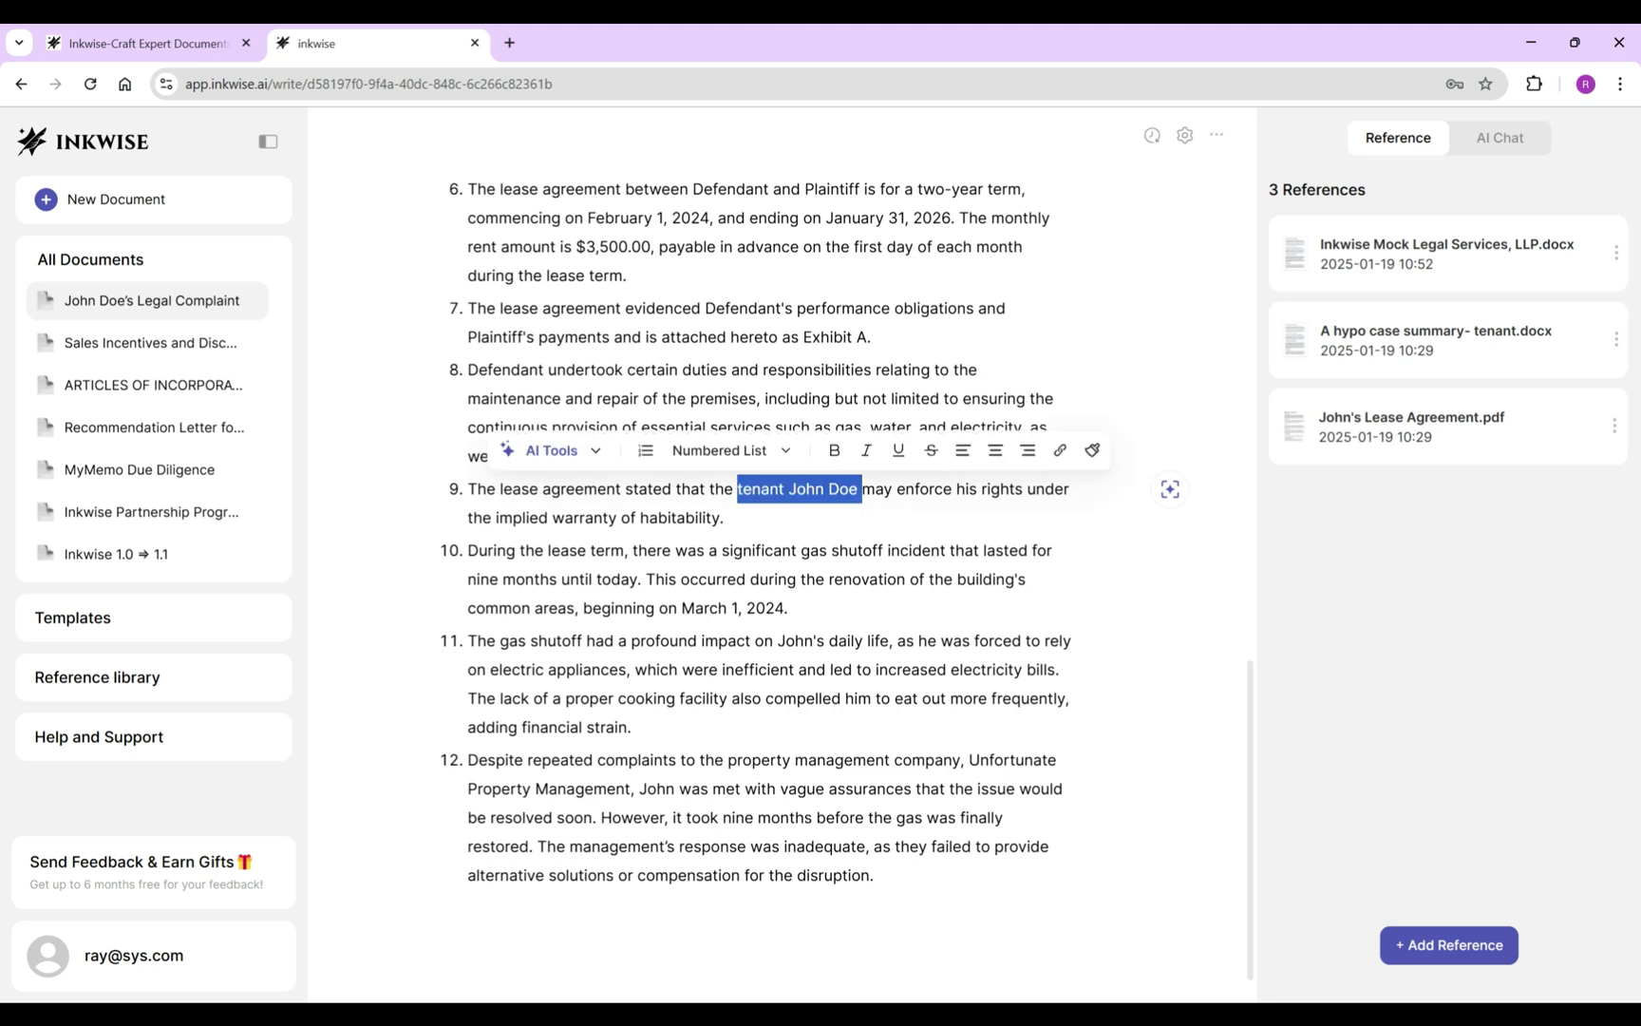
{"action": "key", "text": "BackSpace"}
{"action": "type", "text": "Plaintiff"}
Change John to Plaintiff and the management company to Defendant/Defendant's in items 11 and 12.
{"action": "double_click", "coordinate": [794, 640]}
{"action": "type", "text": "Plaintiff"}
{"action": "left_click_drag", "start_coordinate": [727, 760], "coordinate": [626, 789]}
{"action": "key", "text": "BackSpace"}
{"action": "key", "text": "BackSpace"}
{"action": "key", "text": "BackSpace"}
{"action": "key", "text": "BackSpace"}
{"action": "key", "text": "BackSpace"}
{"action": "type", "text": "Defendant"}
{"action": "double_click", "coordinate": [743, 789]}
{"action": "type", "text": "Plaintiff"}
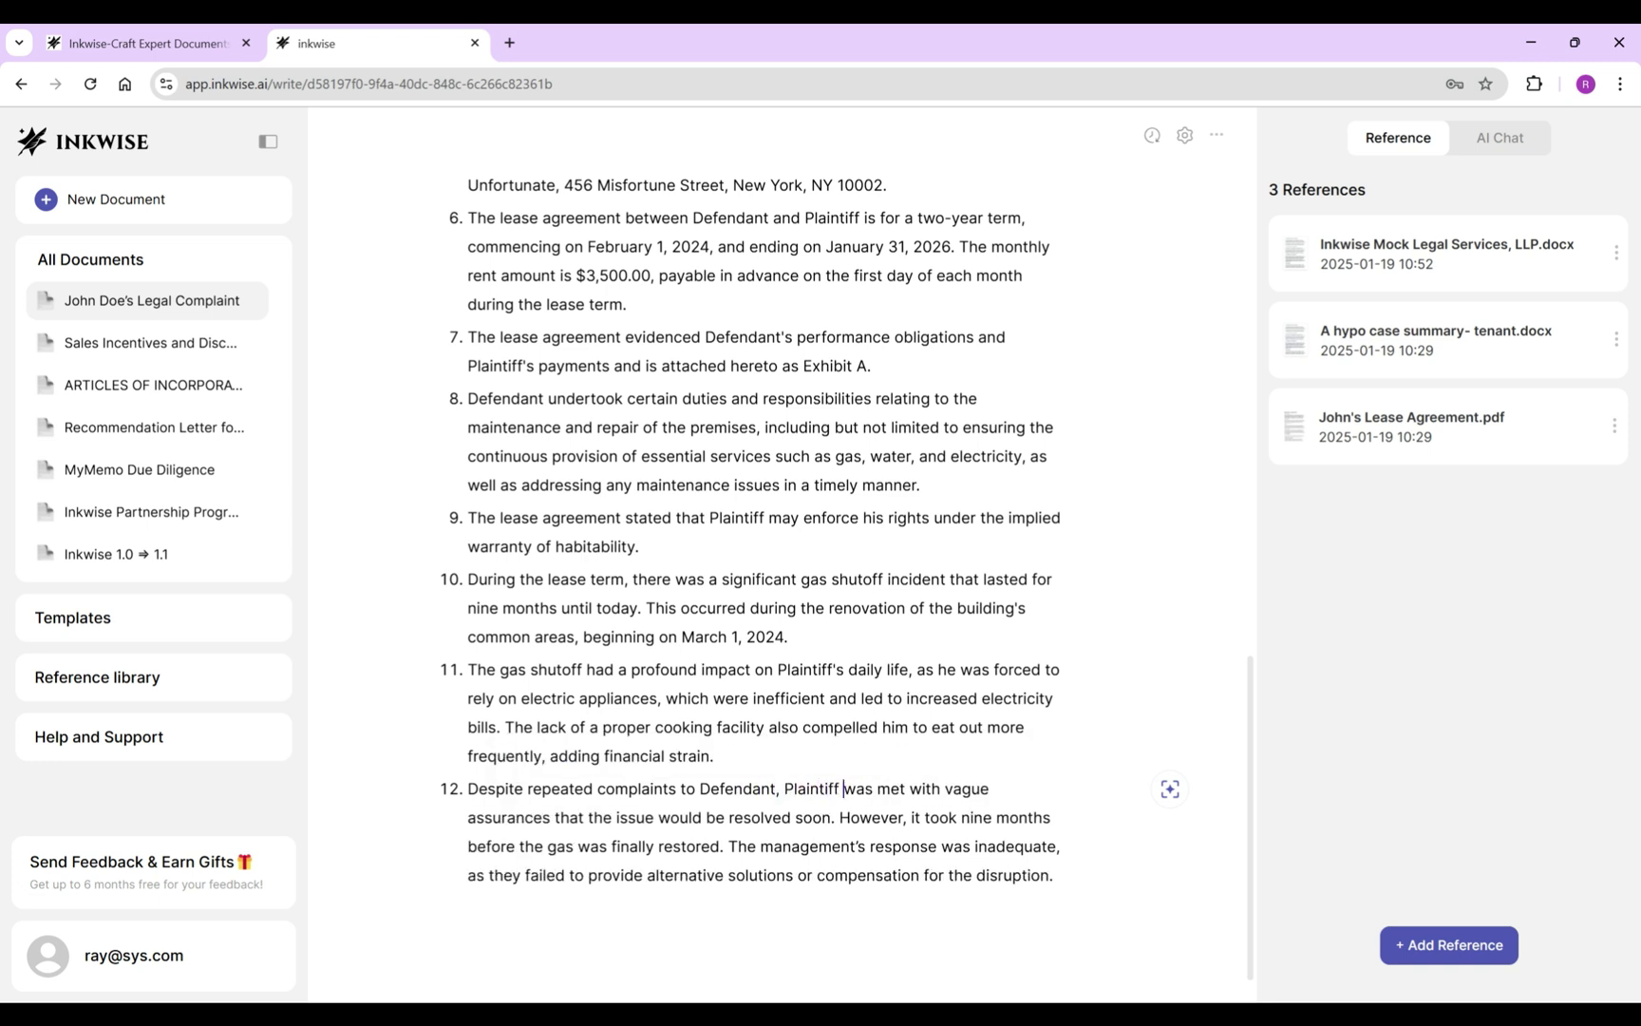
{"action": "double_click", "coordinate": [810, 846]}
{"action": "type", "text": "Defendant's"}
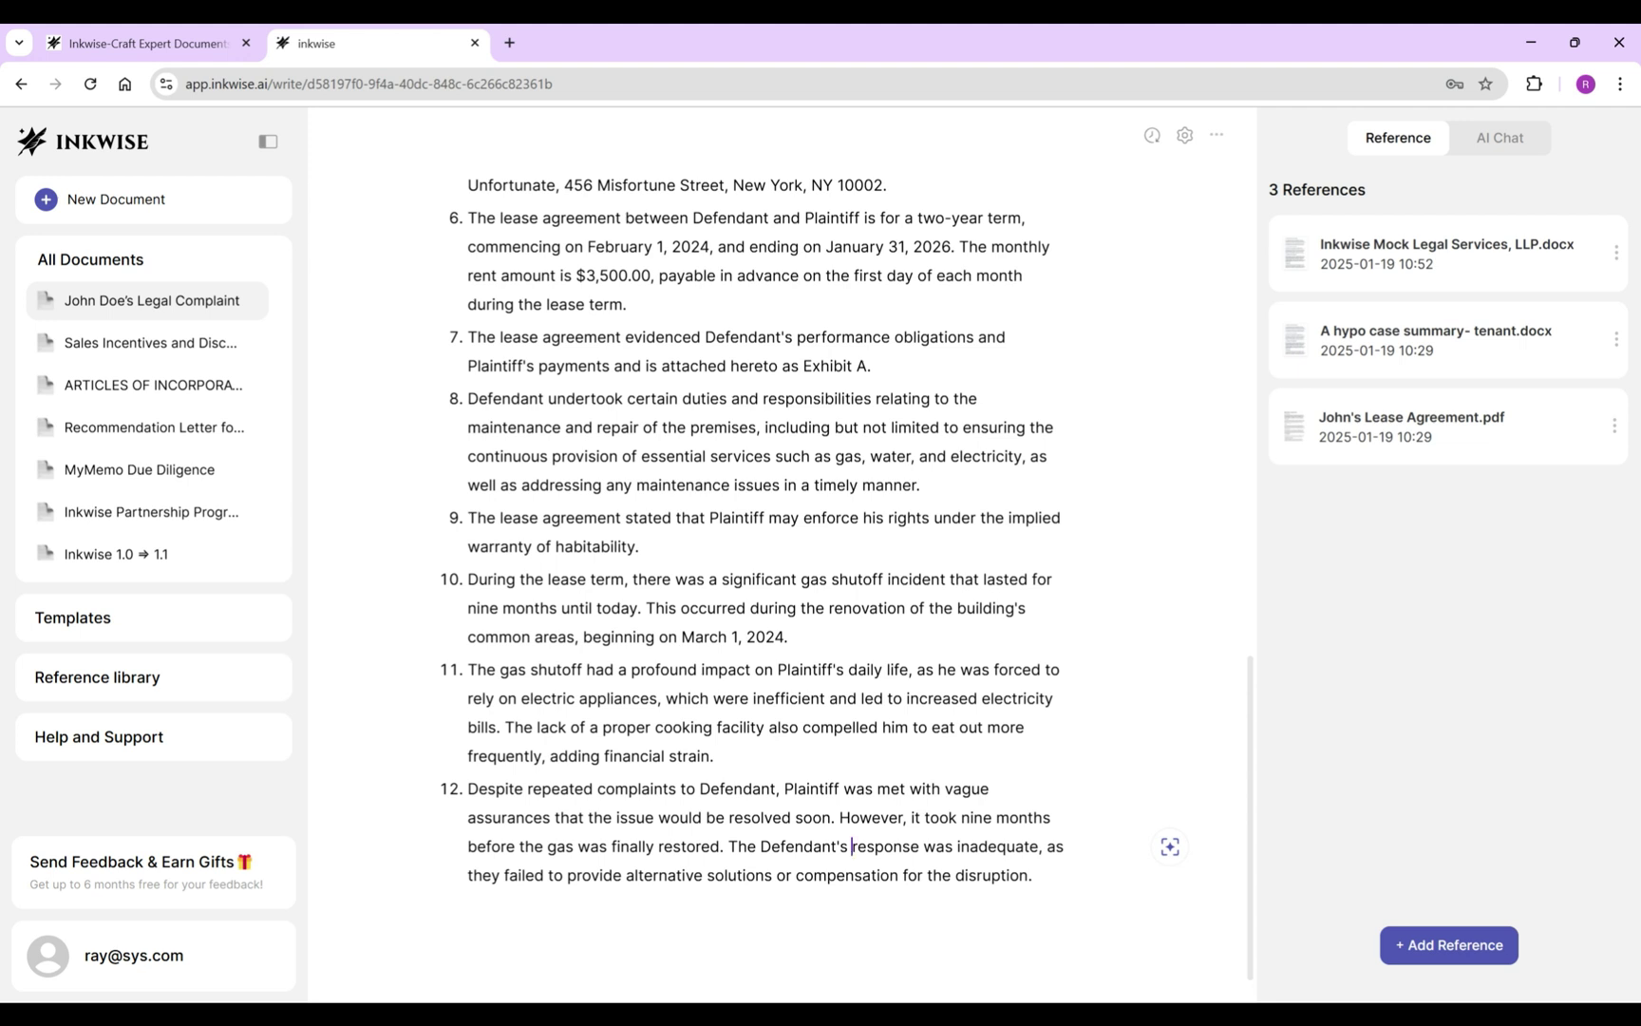
Generate allegation 13 on the leaking roof and cut its building-location clause.
{"action": "left_click", "coordinate": [1032, 875]}
{"action": "key", "text": "Return"}
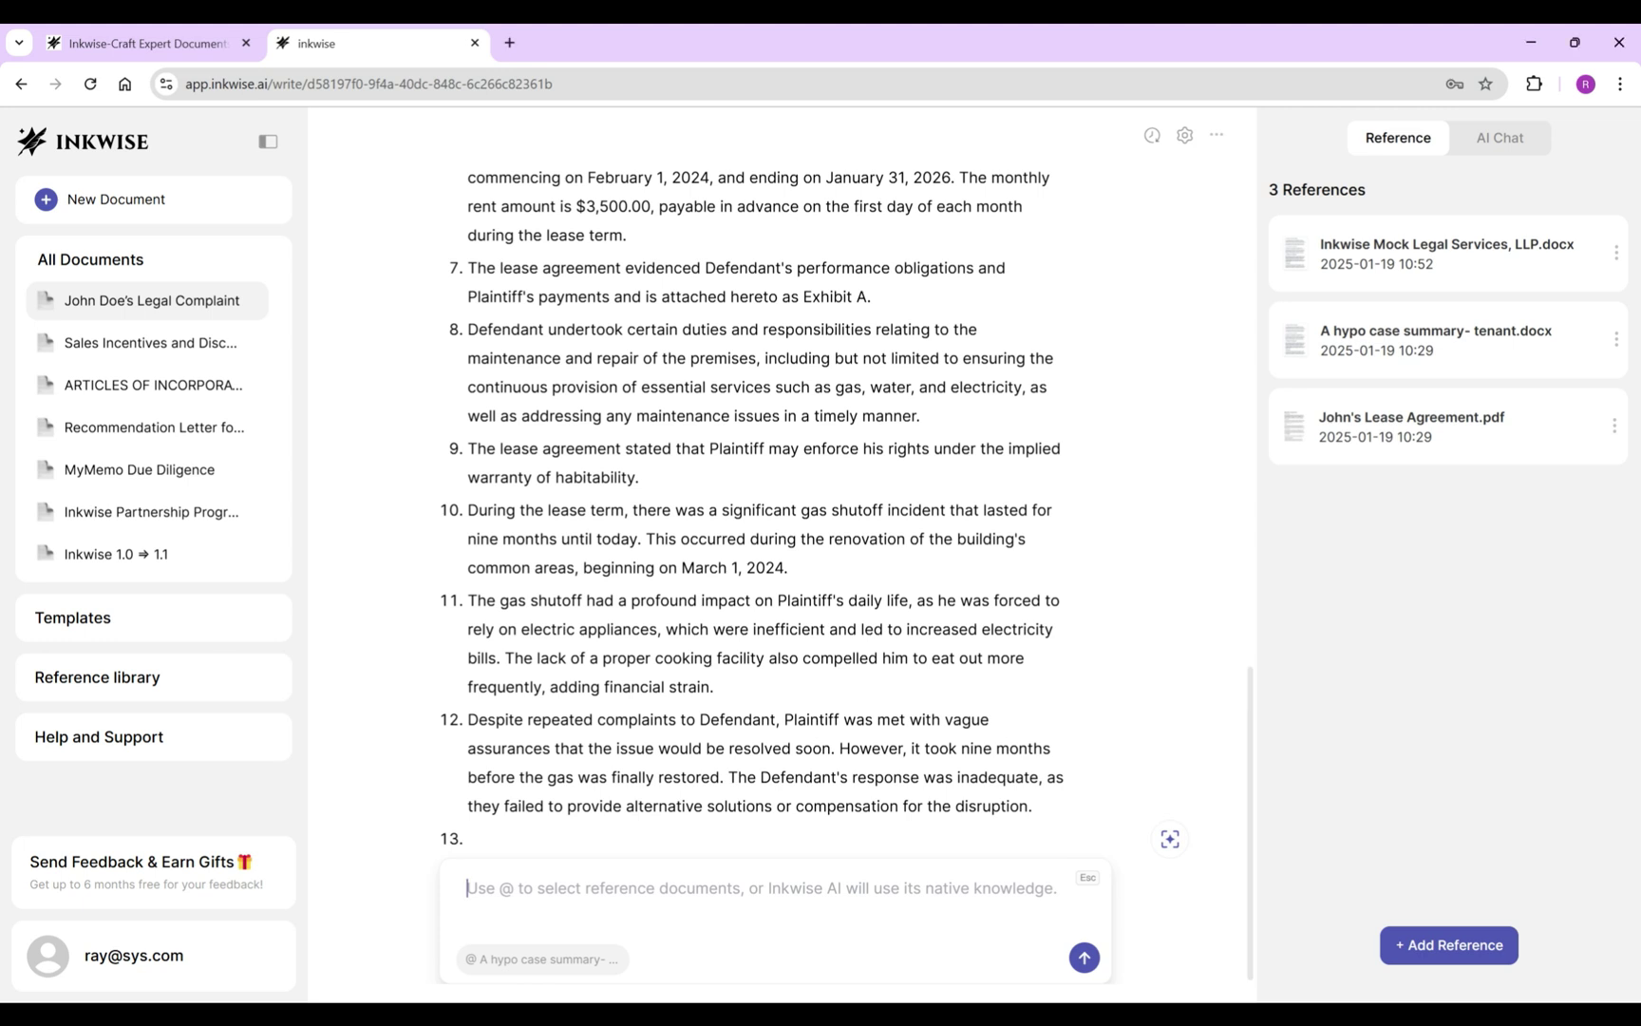
{"action": "key", "text": "Return"}
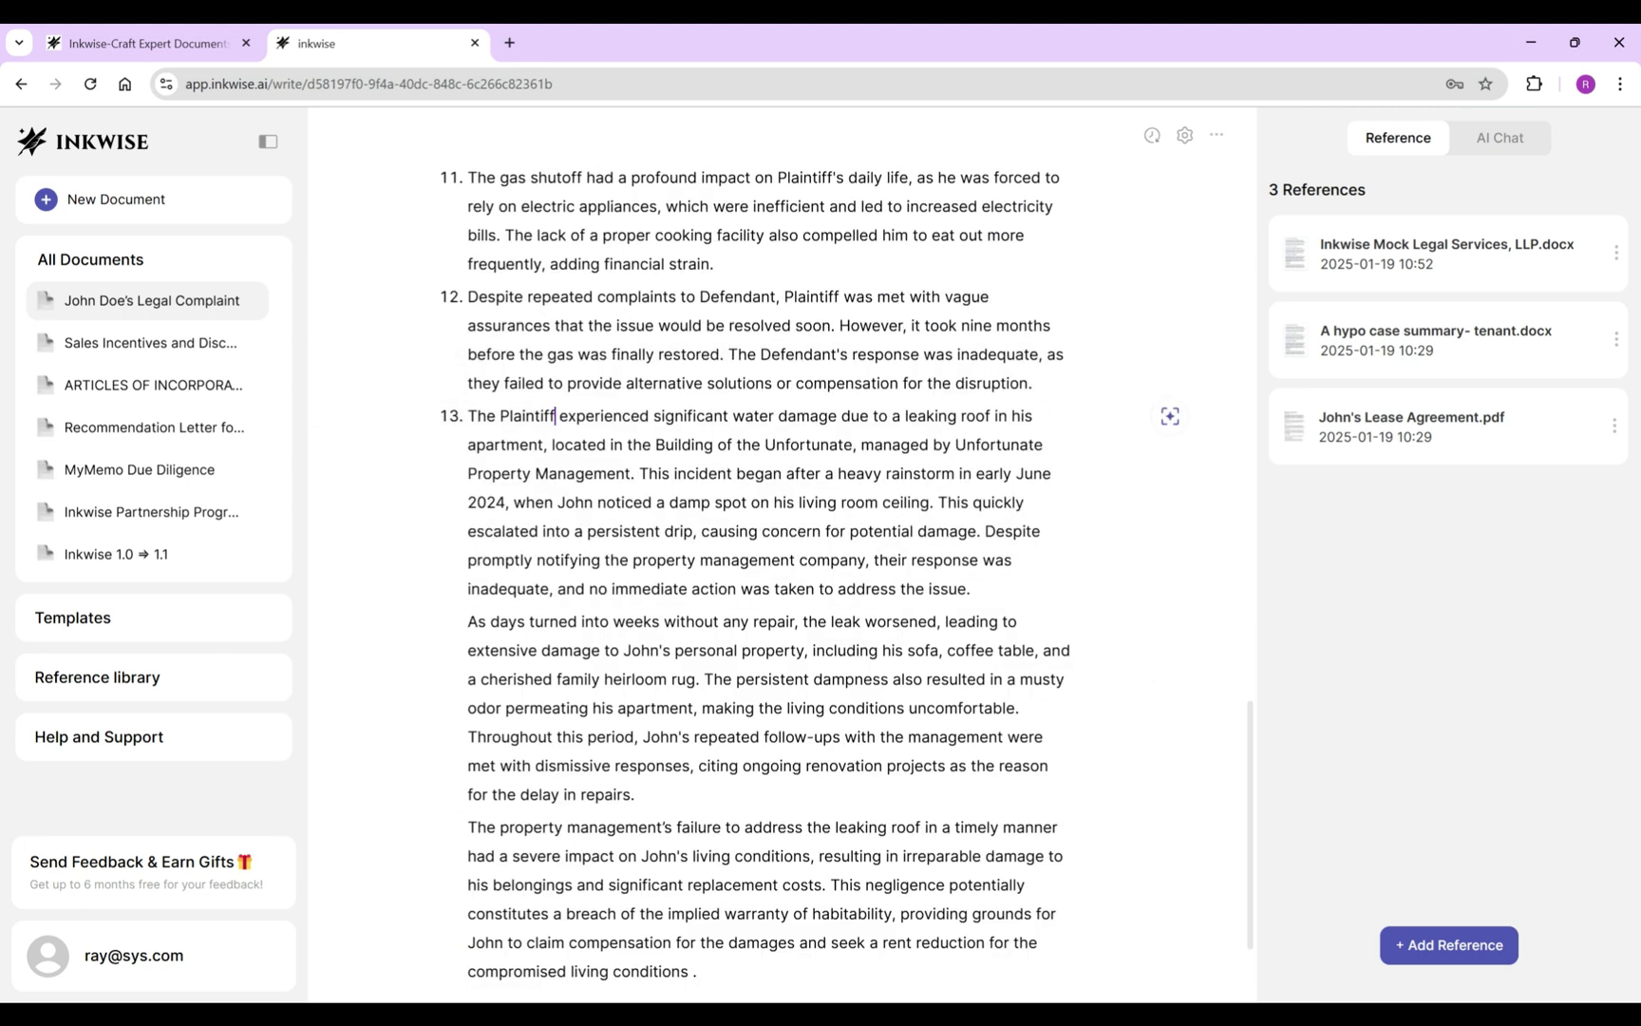
{"action": "left_click_drag", "start_coordinate": [545, 444], "coordinate": [632, 473]}
{"action": "type", "text": "."}
Create item 14 starting 'The leaking roof', stating Defendant's response was inadequate despite Plaintiff's prompt notice.
{"action": "key", "text": "Return"}
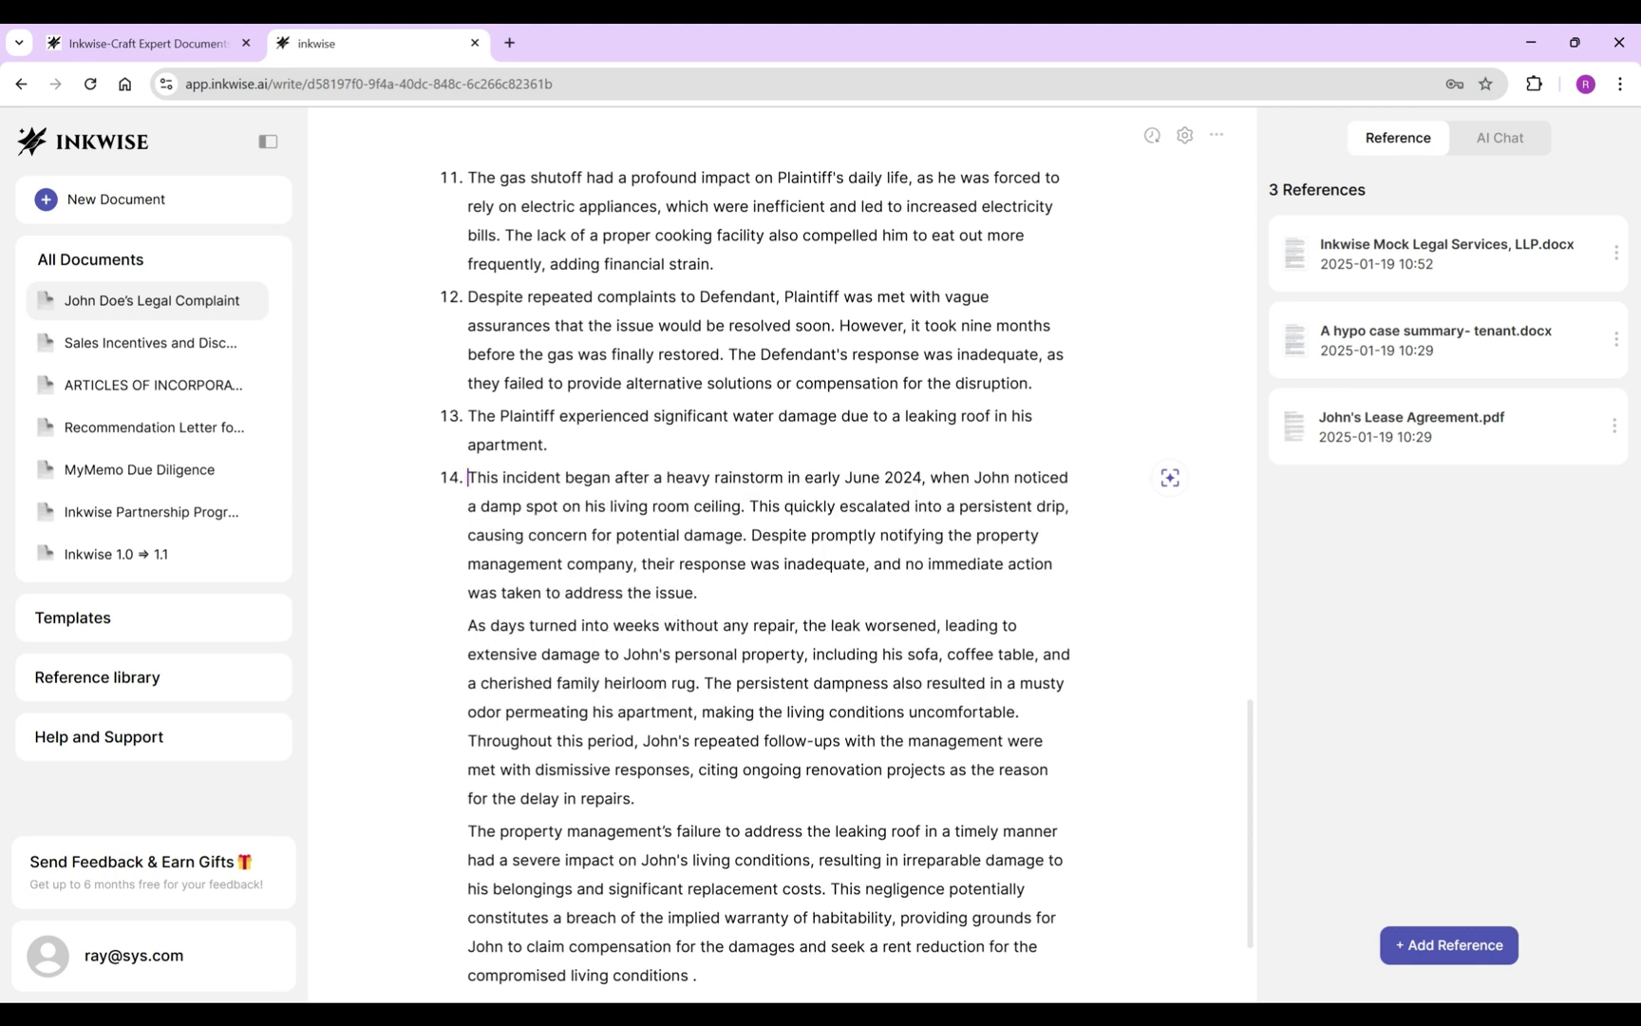
{"action": "double_click", "coordinate": [486, 477]}
{"action": "type", "text": "The leaking roof"}
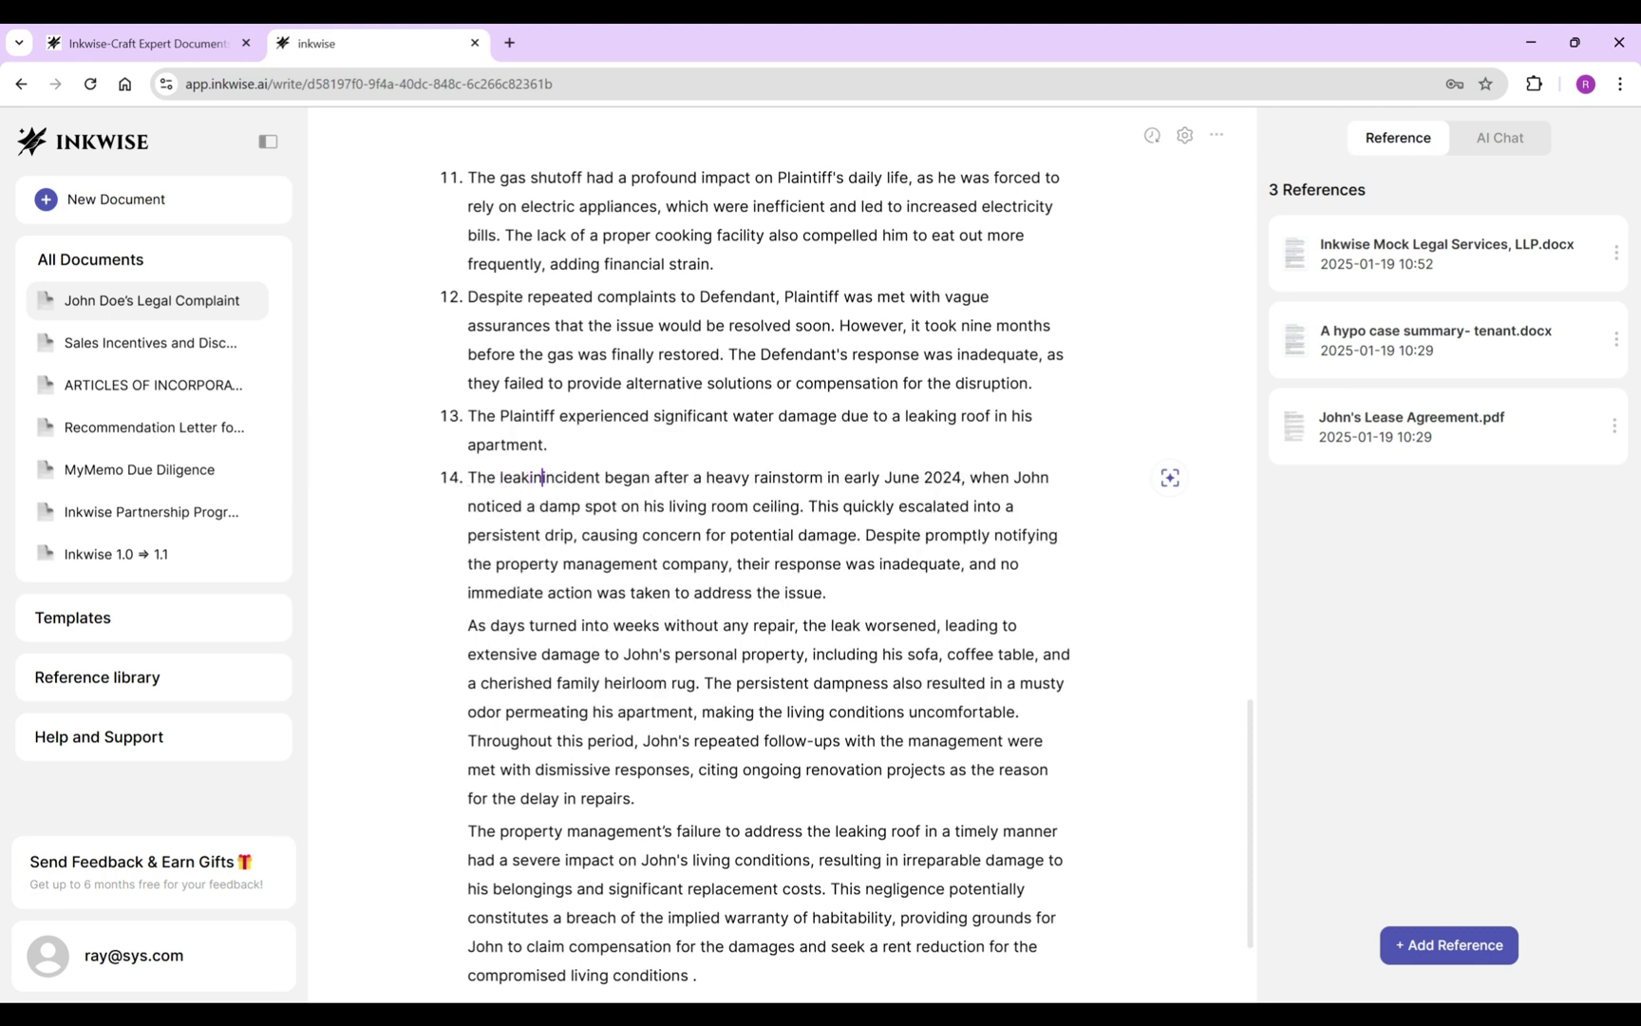
{"action": "left_click_drag", "start_coordinate": [1017, 477], "coordinate": [879, 505]}
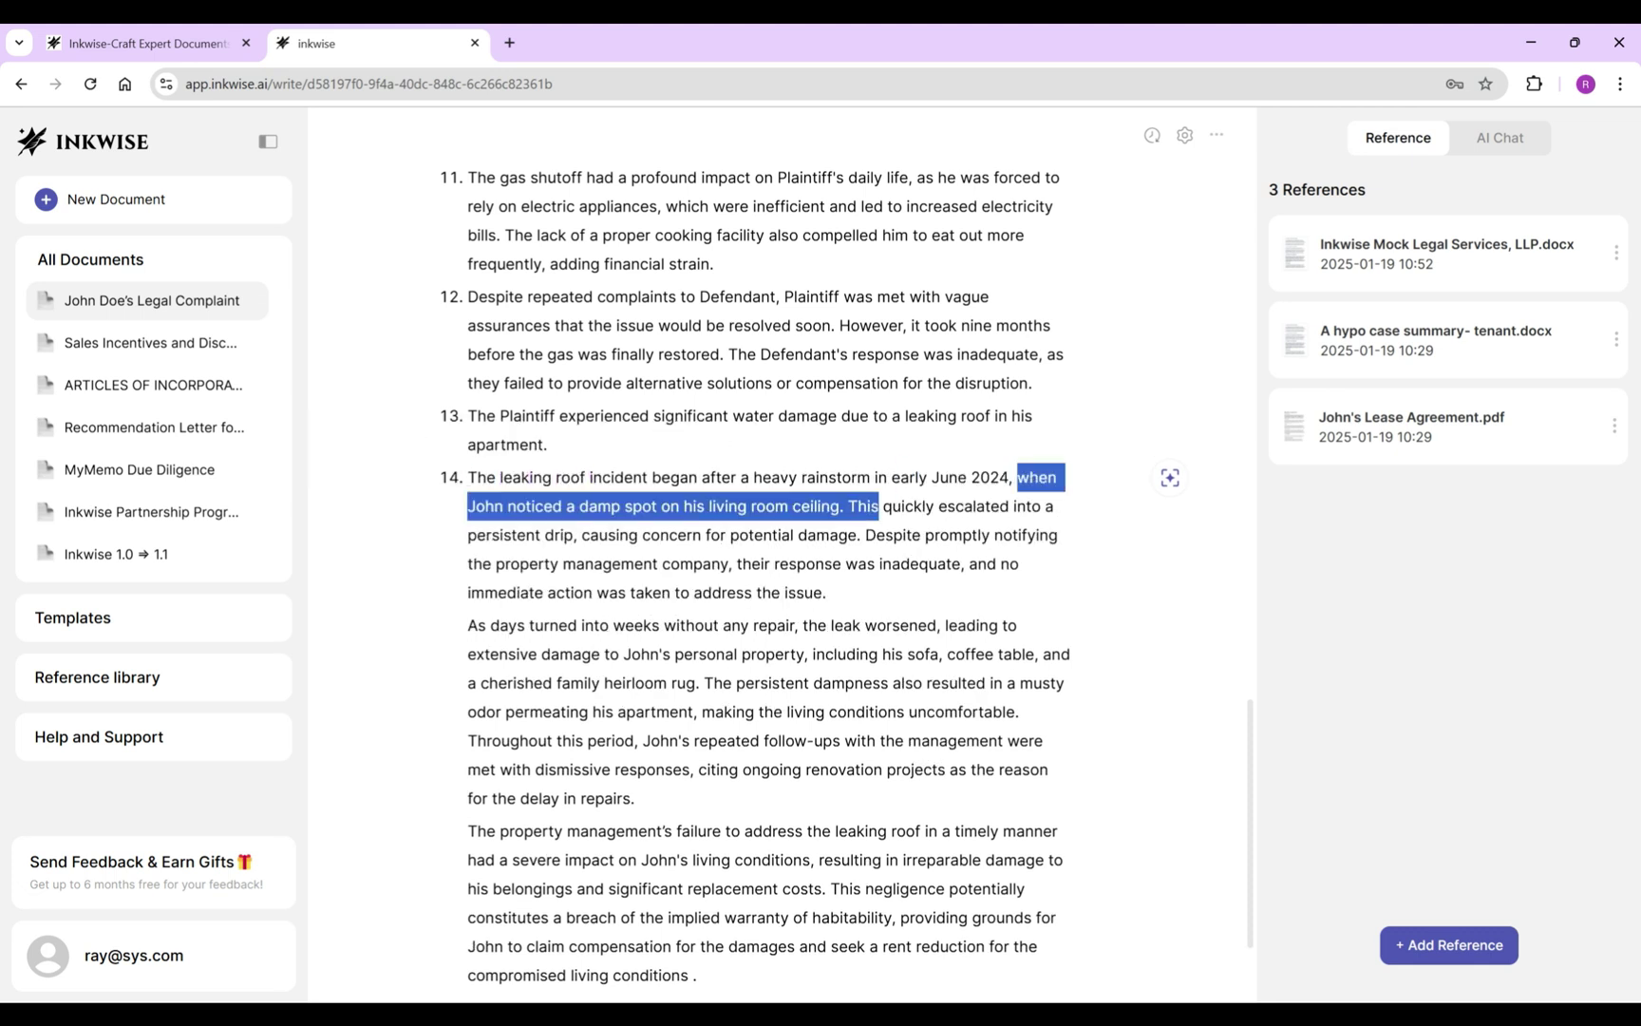
{"action": "type", "text": "and"}
{"action": "left_click_drag", "start_coordinate": [1031, 505], "coordinate": [748, 505]}
{"action": "key", "text": "BackSpace"}
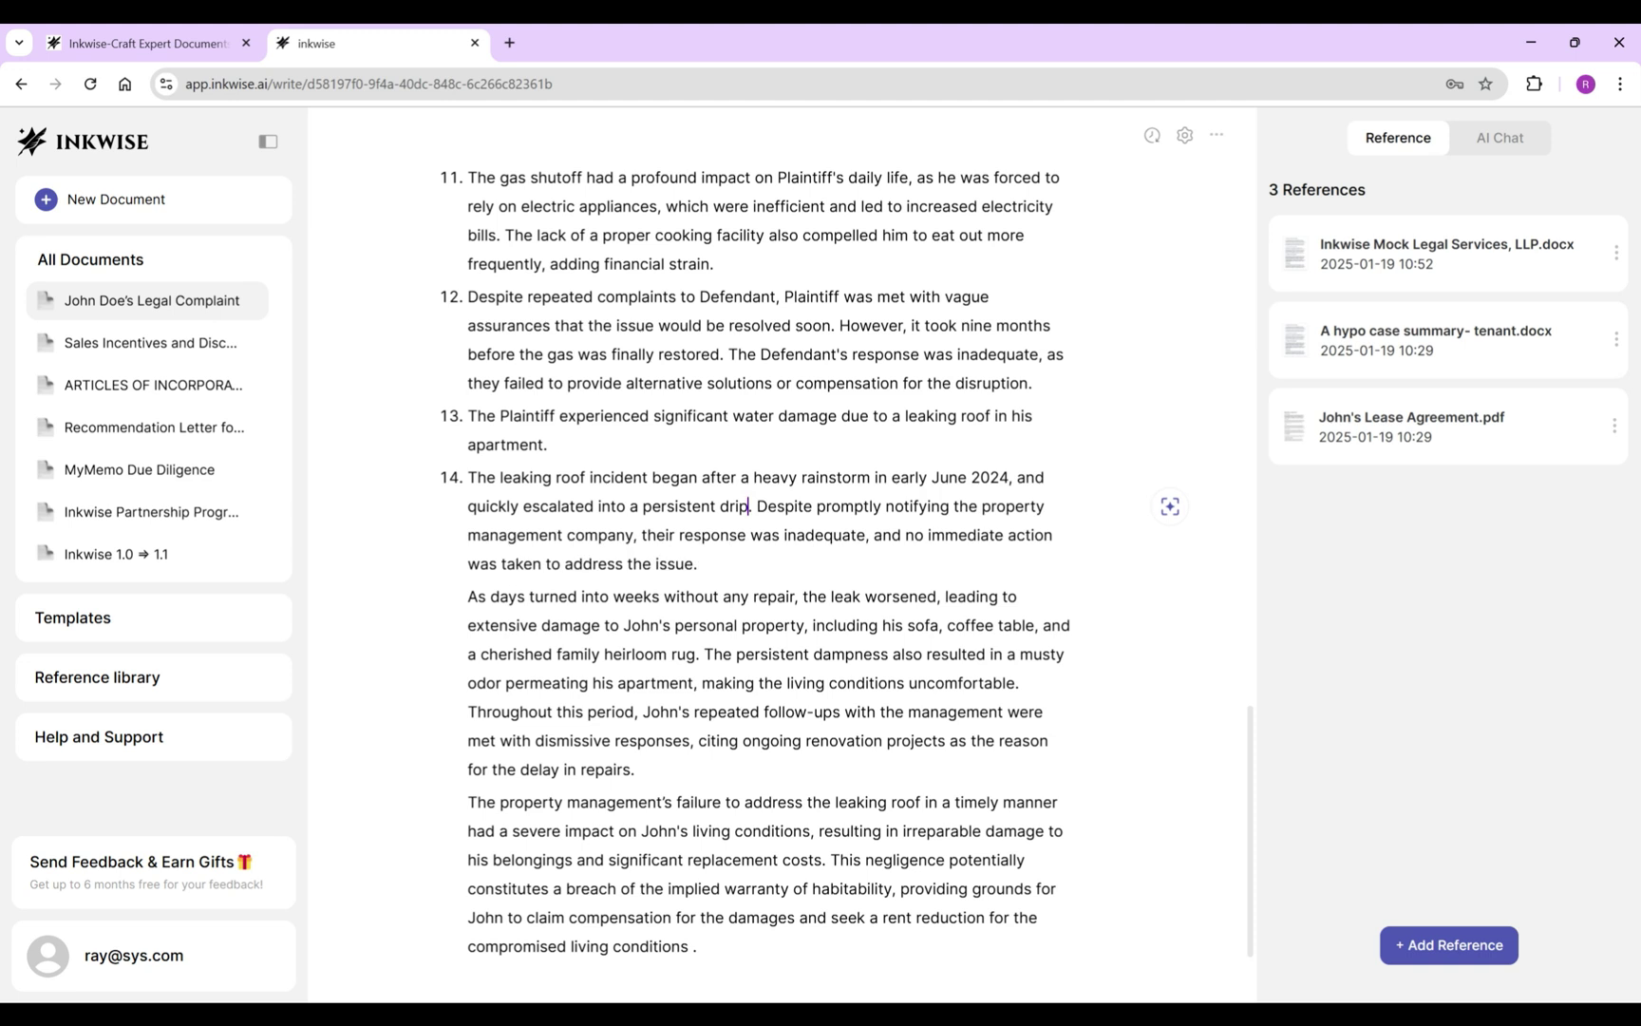
{"action": "type", "text": "."}
{"action": "key", "text": "ctrl+shift+Right"}
{"action": "key", "text": "ctrl+shift+Right"}
{"action": "key", "text": "ctrl+shift+Right"}
{"action": "key", "text": "ctrl+shift+Right"}
{"action": "key", "text": "ctrl+shift+Right"}
{"action": "key", "text": "ctrl+shift+Right"}
{"action": "key", "text": "ctrl+shift+Right"}
{"action": "key", "text": "ctrl+shift+Right"}
{"action": "key", "text": "ctrl+shift+Right"}
{"action": "type", "text": "Defendant's response"}
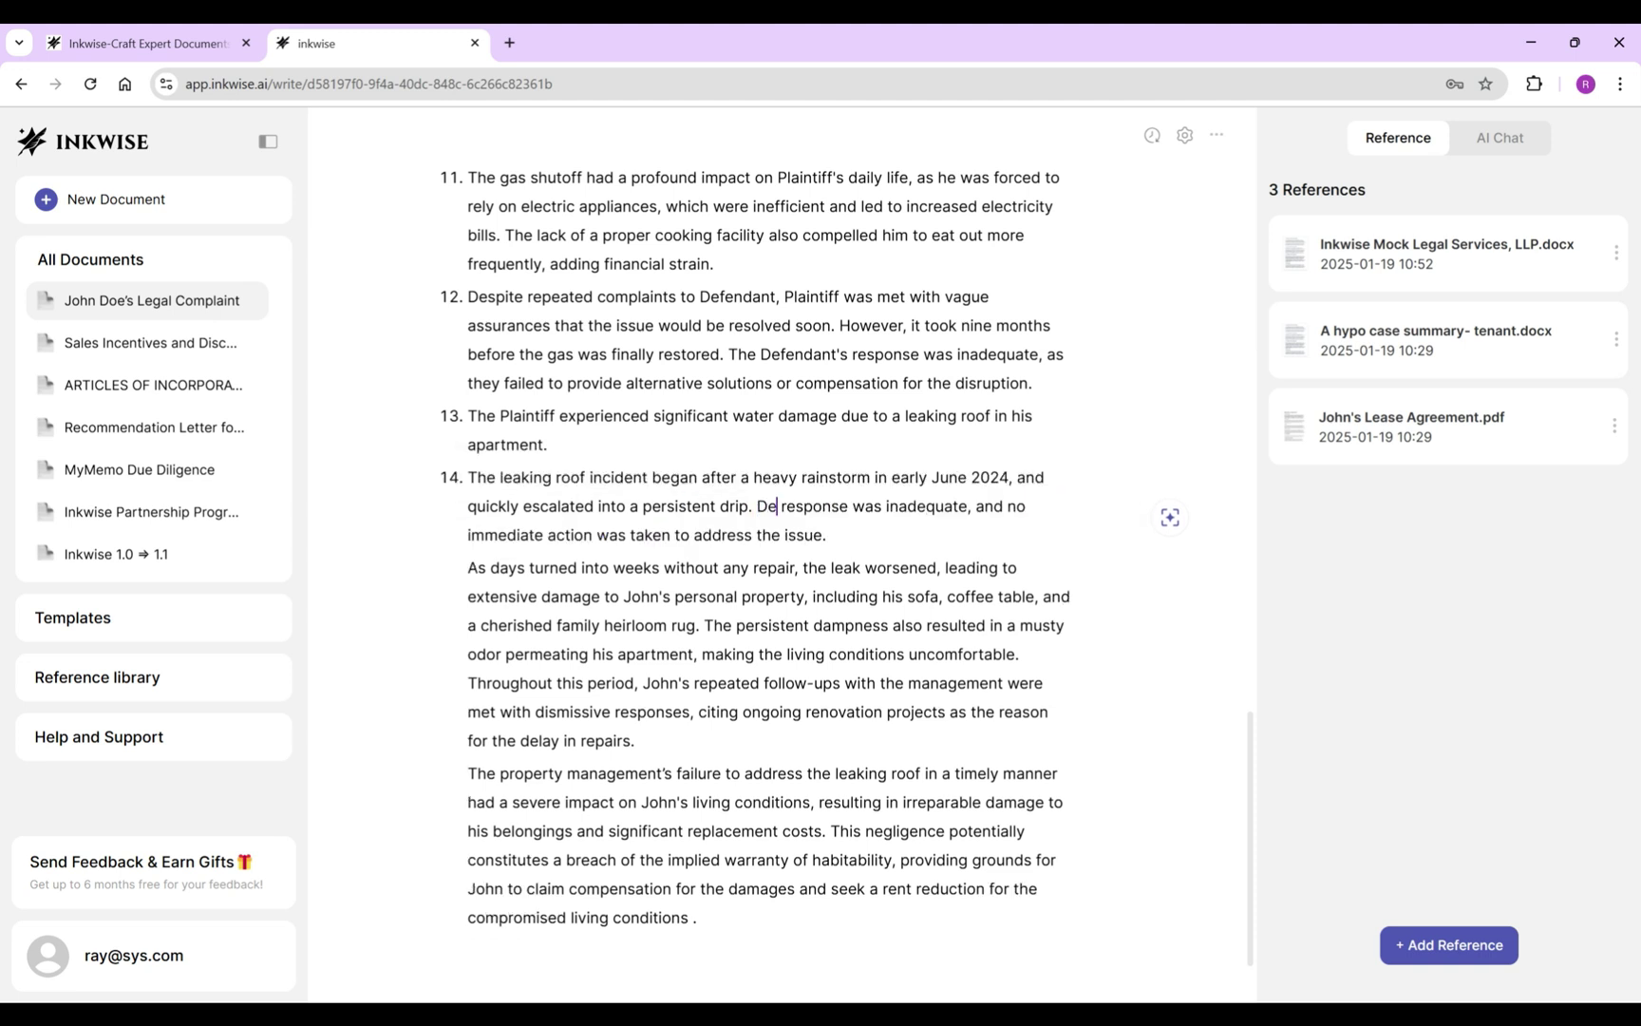
{"action": "type", "text": " was inadequate even after Plaintiff's prompt"}
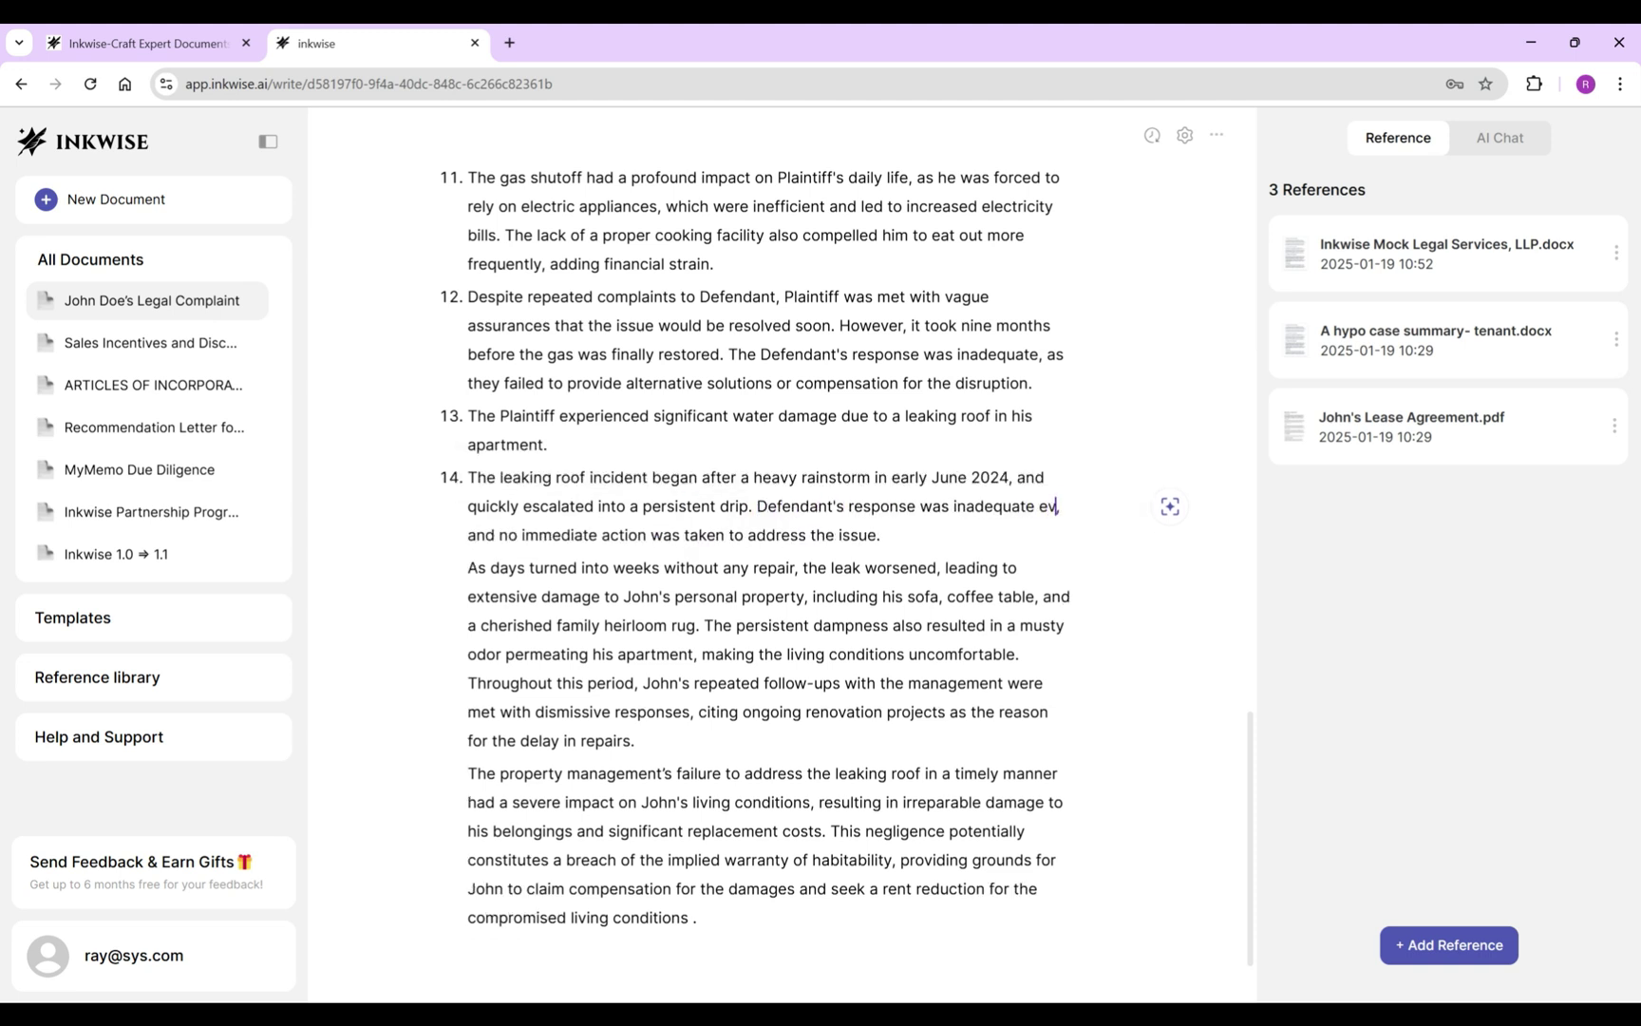
{"action": "type", "text": " notice, and "}
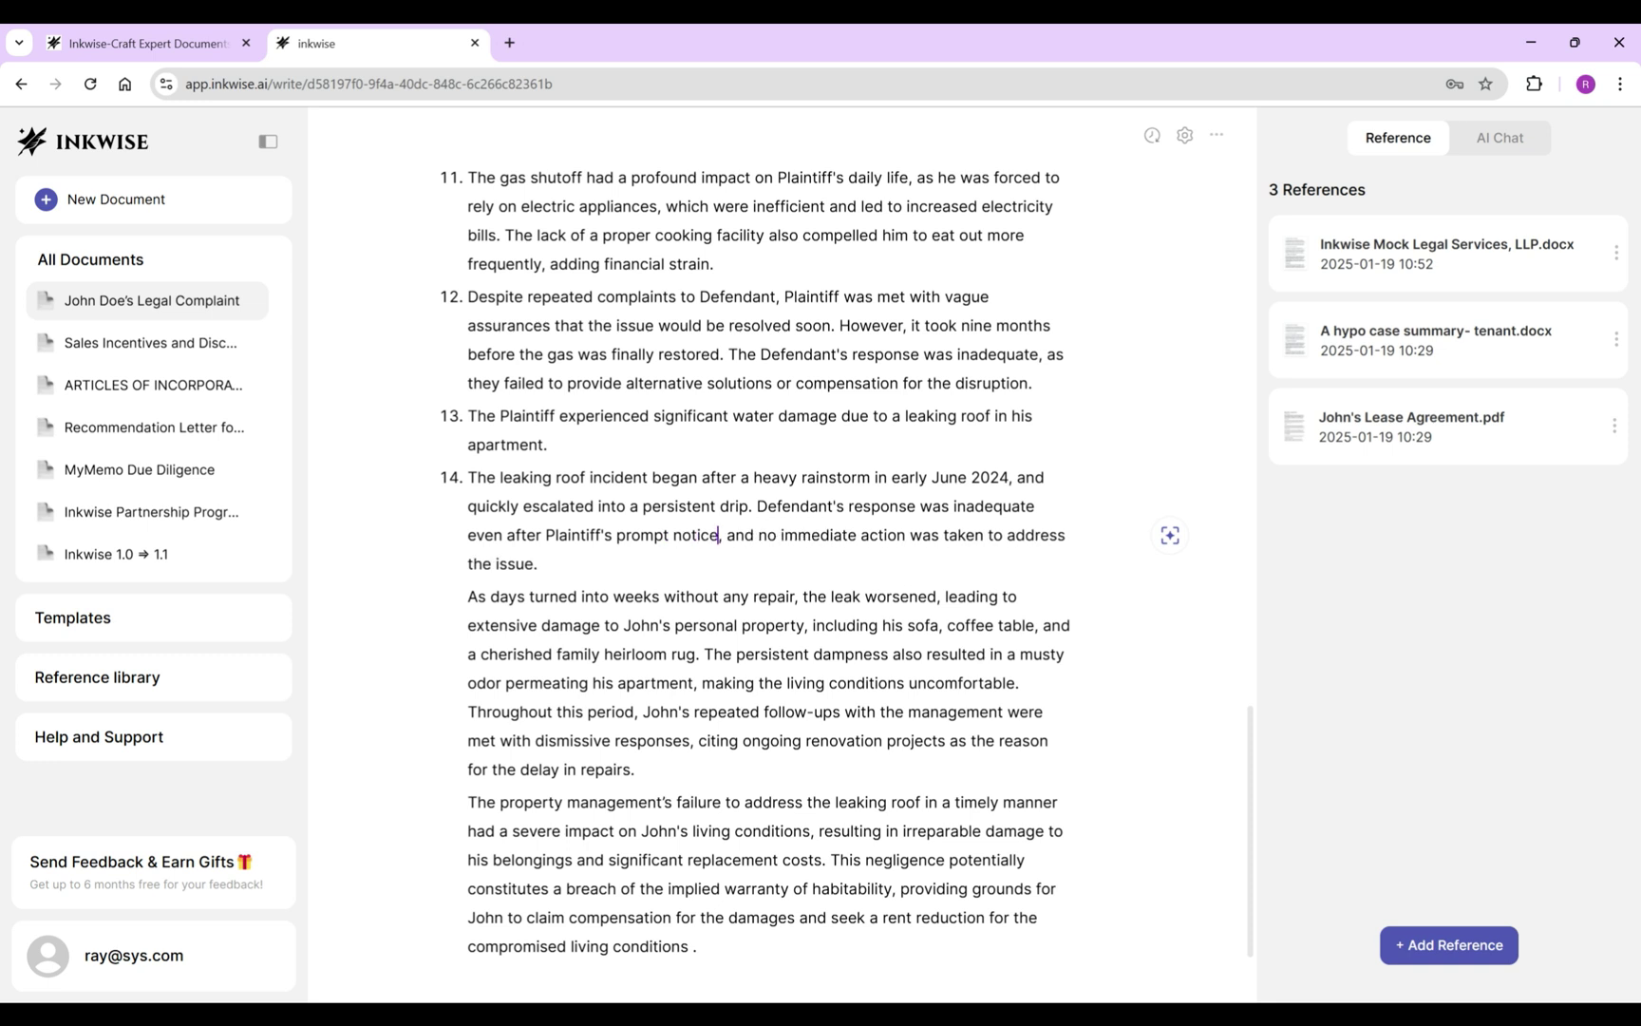
{"action": "type", "text": "took"}
{"action": "left_click", "coordinate": [980, 535]}
{"action": "key", "text": "BackSpace"}
{"action": "key", "text": "BackSpace"}
{"action": "key", "text": "BackSpace"}
{"action": "key", "text": "BackSpace"}
{"action": "key", "text": "Delete"}
{"action": "key", "text": "Delete"}
{"action": "key", "text": "Delete"}
{"action": "key", "text": "Delete"}
{"action": "key", "text": "Delete"}
{"action": "key", "text": "Delete"}
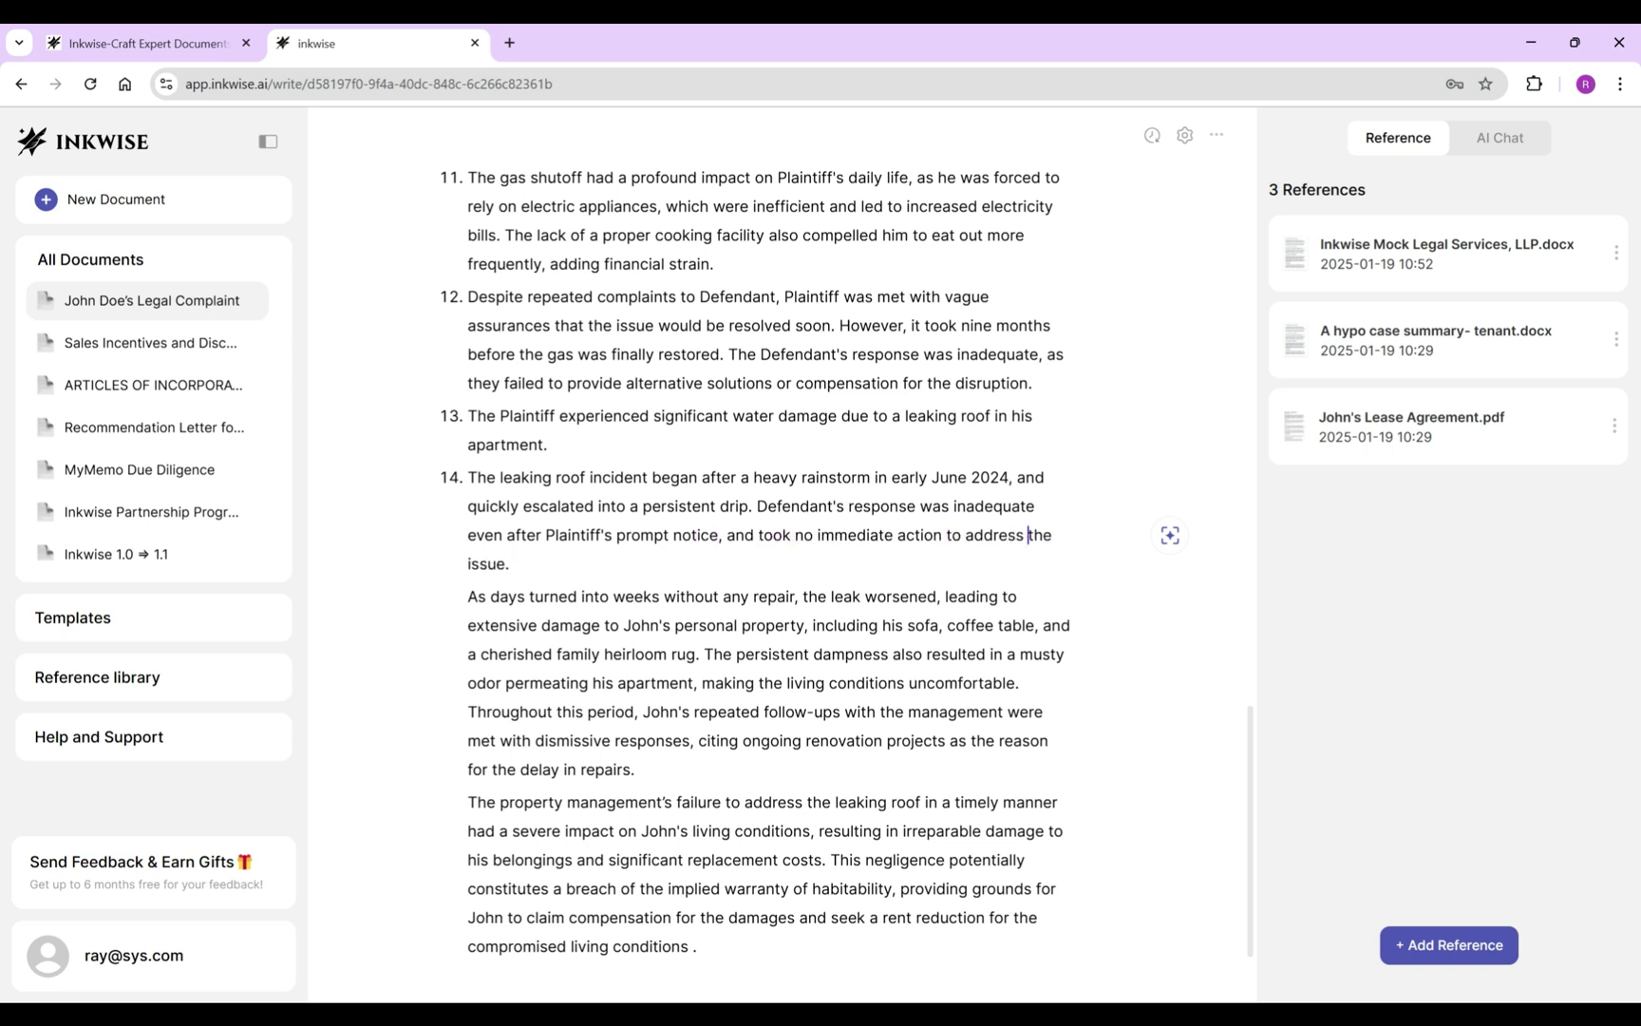
Turn the next paragraph into item 15, adding 'for weeks' and changing John to Plaintiff.
{"action": "left_click_drag", "start_coordinate": [467, 597], "coordinate": [798, 596]}
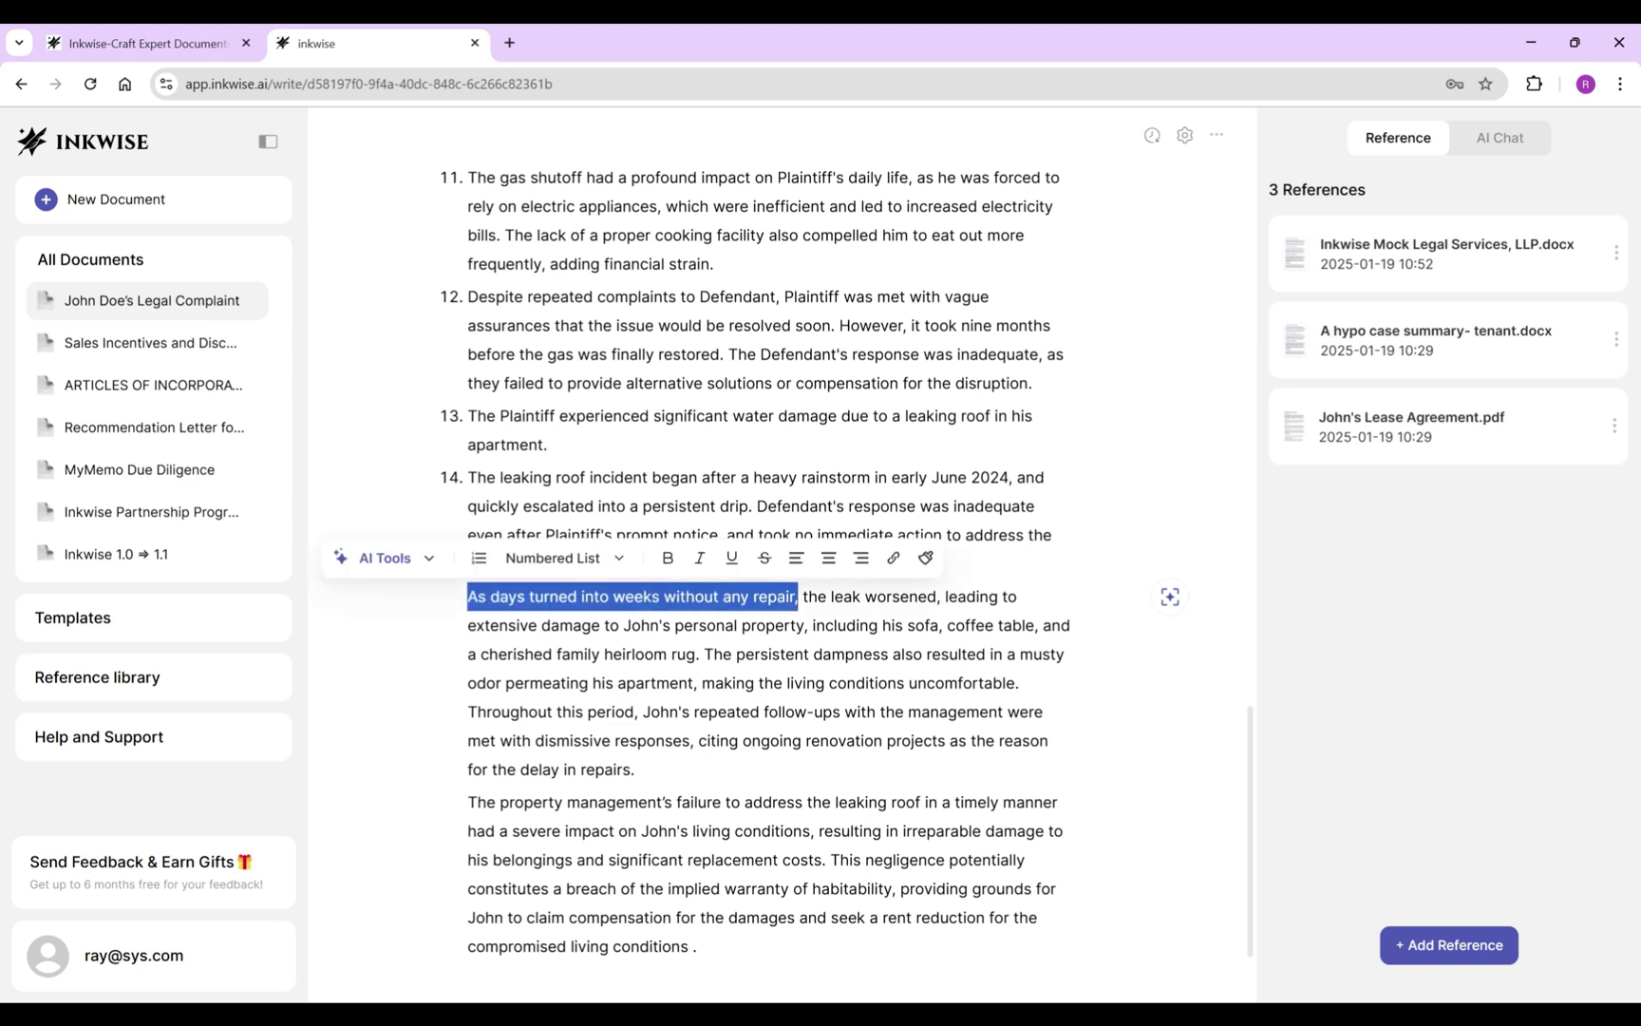
{"action": "key", "text": "BackSpace"}
{"action": "key", "text": "Delete"}
{"action": "key", "text": "BackSpace"}
{"action": "key", "text": "Return"}
{"action": "key", "text": "Delete"}
{"action": "type", "text": "T"}
{"action": "left_click", "coordinate": [606, 596]}
{"action": "type", "text": "for weeks, leading to extensive damage to John's personal"}
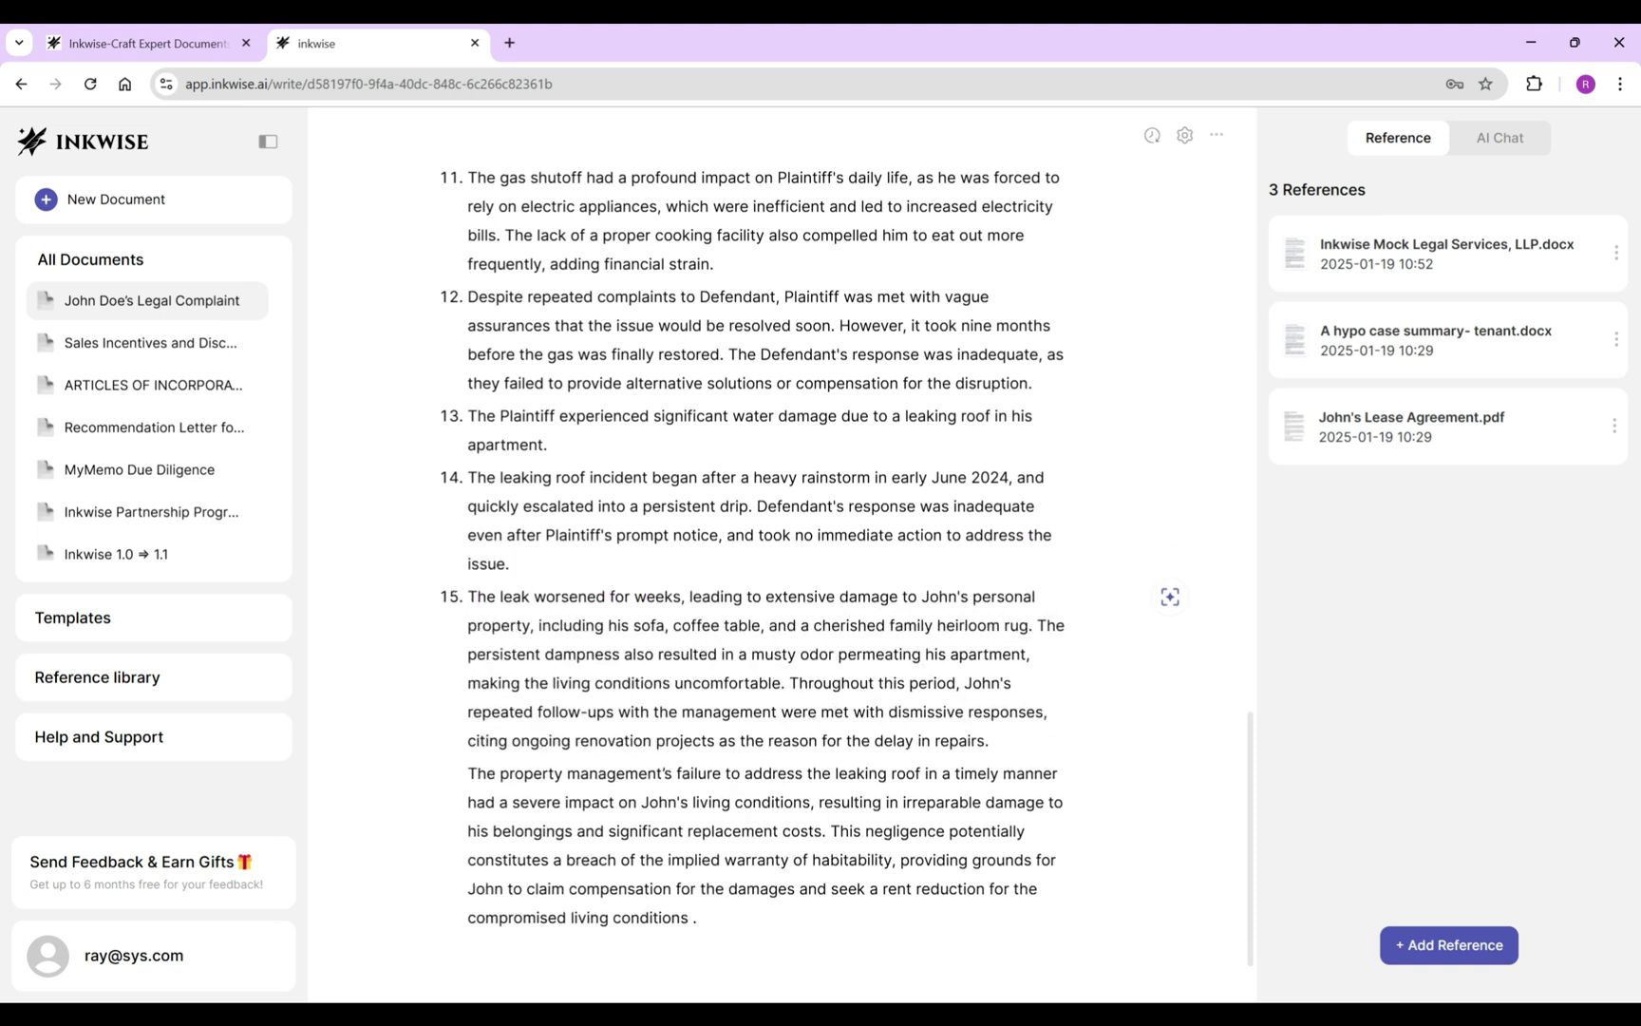
{"action": "key", "text": "BackSpace"}
{"action": "key", "text": "BackSpace"}
{"action": "key", "text": "BackSpace"}
{"action": "key", "text": "BackSpace"}
{"action": "type", "text": "Plaintiff"}
Split 'Throughout this period' into item 16, replacing John's with Plaintiff's.
{"action": "left_click", "coordinate": [789, 682]}
{"action": "key", "text": "Return"}
{"action": "double_click", "coordinate": [667, 715]}
{"action": "type", "text": "Plantiff"}
{"action": "key", "text": "BackSpace"}
{"action": "key", "text": "BackSpace"}
{"action": "key", "text": "BackSpace"}
{"action": "key", "text": "BackSpace"}
{"action": "key", "text": "BackSpace"}
{"action": "type", "text": "intiff's"}
Make item 17 about Defendant's response and Plaintiff's costs, deleting all text after 'costs.'.
{"action": "left_click", "coordinate": [637, 773]}
{"action": "scroll", "coordinate": [764, 773], "scroll_direction": "down", "scroll_amount": 1}
{"action": "key", "text": "Return"}
{"action": "key", "text": "ctrl+Delete"}
{"action": "key", "text": "ctrl+Delete"}
{"action": "key", "text": "ctrl+Delete"}
{"action": "key", "text": "ctrl+Delete"}
{"action": "type", "text": "Defendant's"}
{"action": "double_click", "coordinate": [567, 760]}
{"action": "type", "text": "Plaintiff's"}
{"action": "left_click", "coordinate": [800, 789]}
{"action": "key", "text": "ctrl+shift+End"}
{"action": "key", "text": "Delete"}
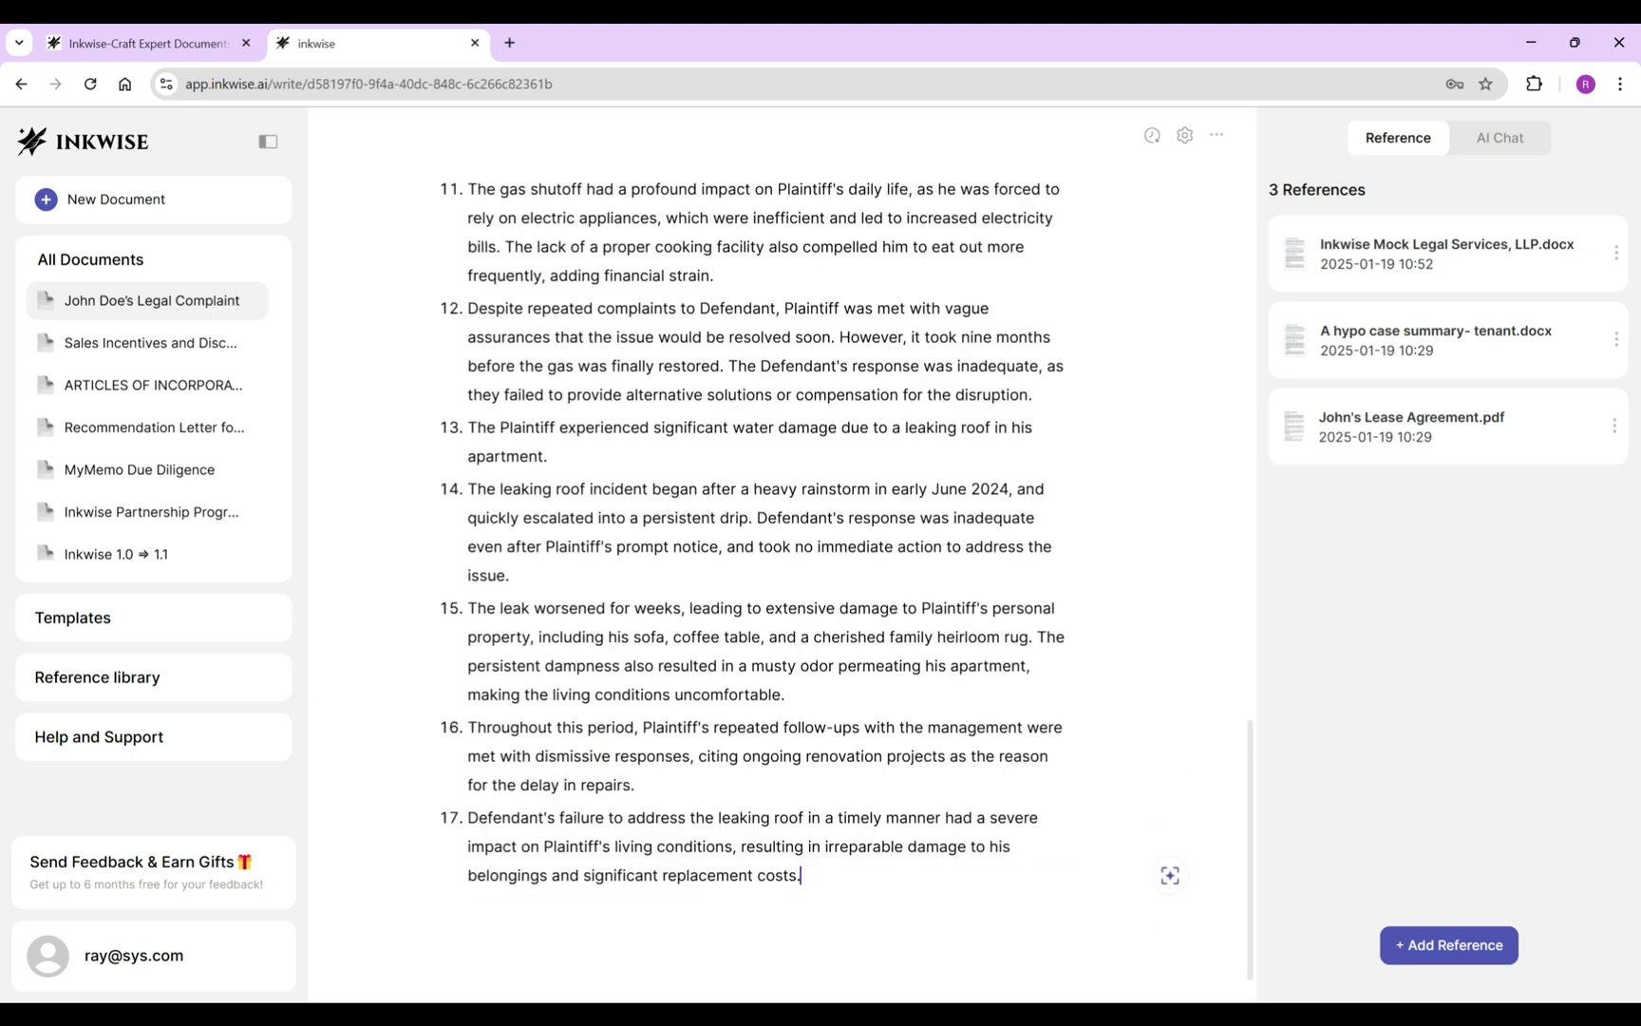
{"action": "key", "text": "ctrl+k"}
Generate the broken communal washer account with the AI and insert it into the complaint.
{"action": "type", "text": "Describe Plaintiff’s experience with the broken washer, including the timing, the duration, management’s response, and the impact."}
{"action": "key", "text": "Return"}
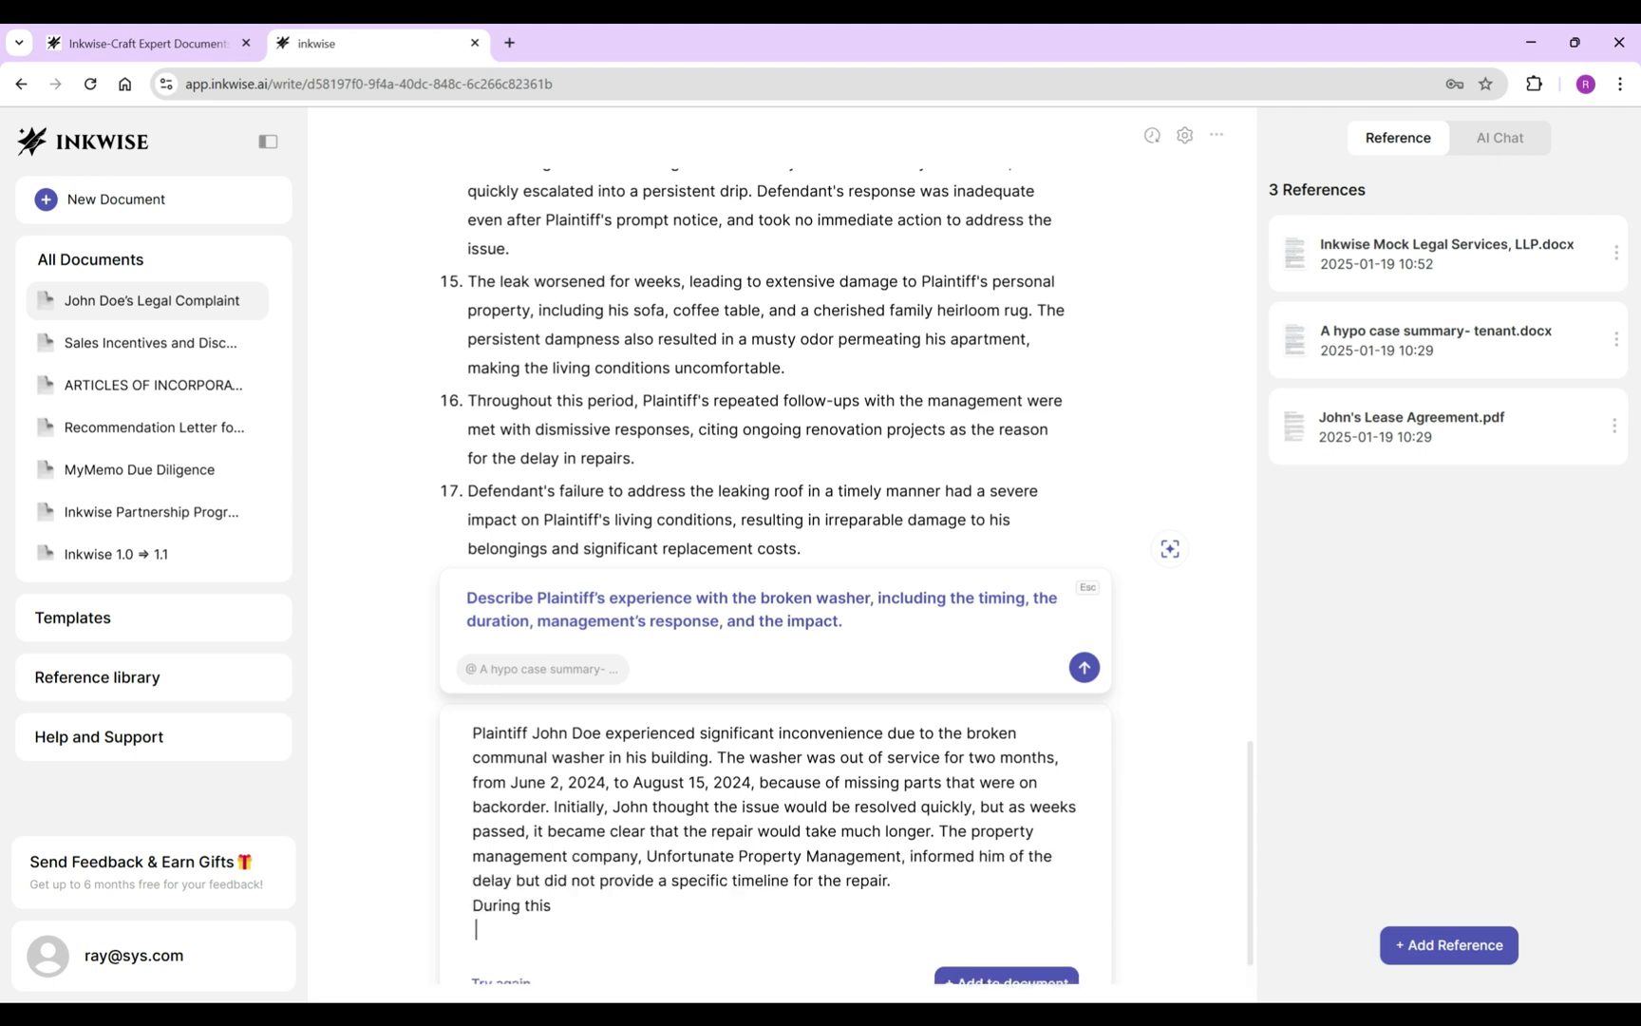
{"action": "mouse_move", "coordinate": [728, 744]}
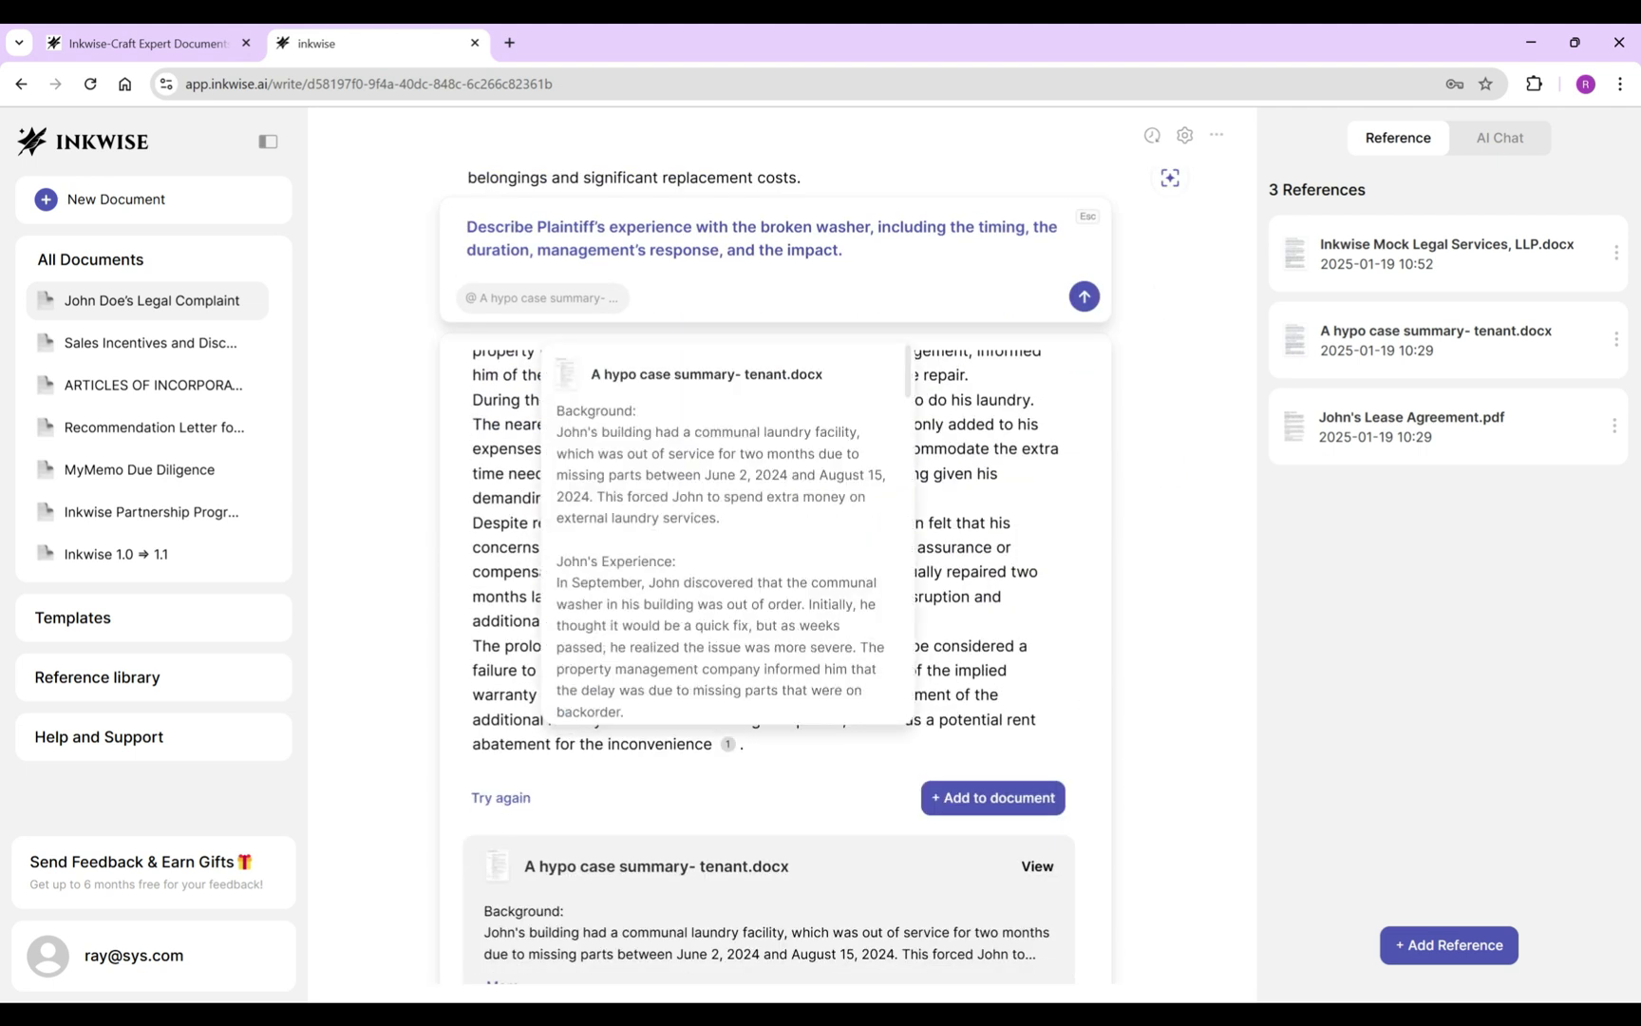
{"action": "left_click", "coordinate": [993, 796]}
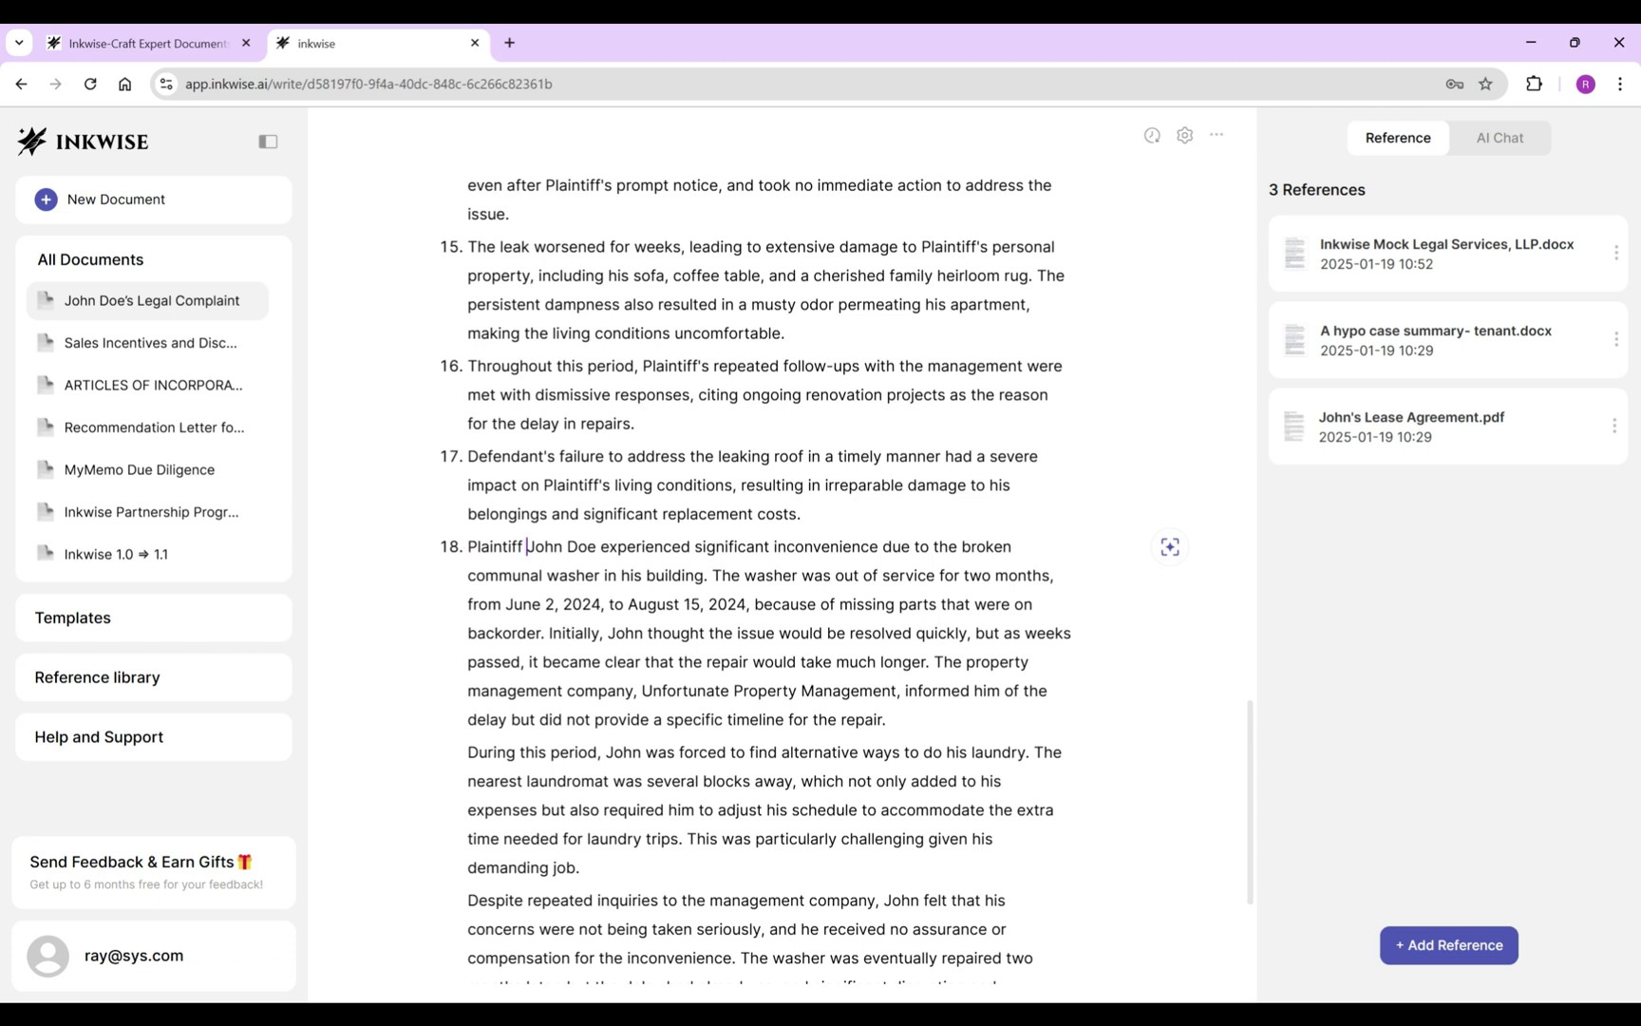
Remove the plaintiff's name and repair sentences from item 18; make item 19 say Plaintiff.
{"action": "key", "text": "ctrl+Delete"}
{"action": "key", "text": "ctrl+Delete"}
{"action": "left_click_drag", "start_coordinate": [467, 632], "coordinate": [787, 719]}
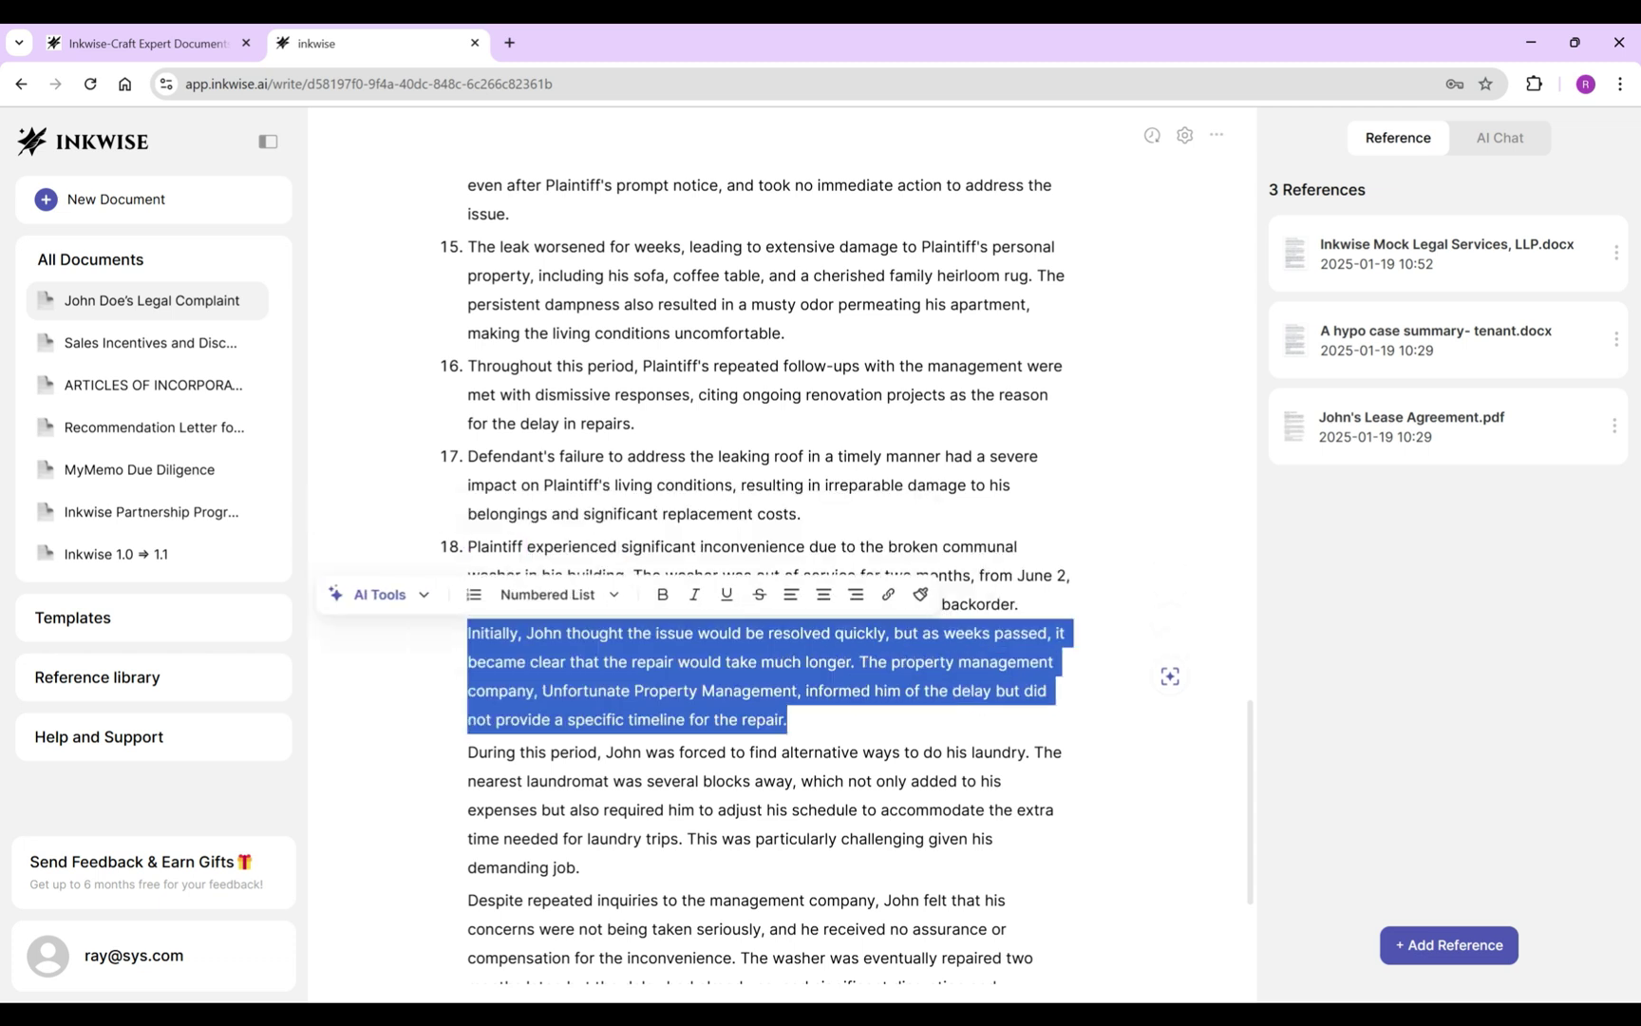
{"action": "scroll", "coordinate": [769, 570], "scroll_direction": "down", "scroll_amount": 1}
{"action": "key", "text": "BackSpace"}
{"action": "key", "text": "BackSpace"}
{"action": "key", "text": "Return"}
{"action": "key", "text": "Delete"}
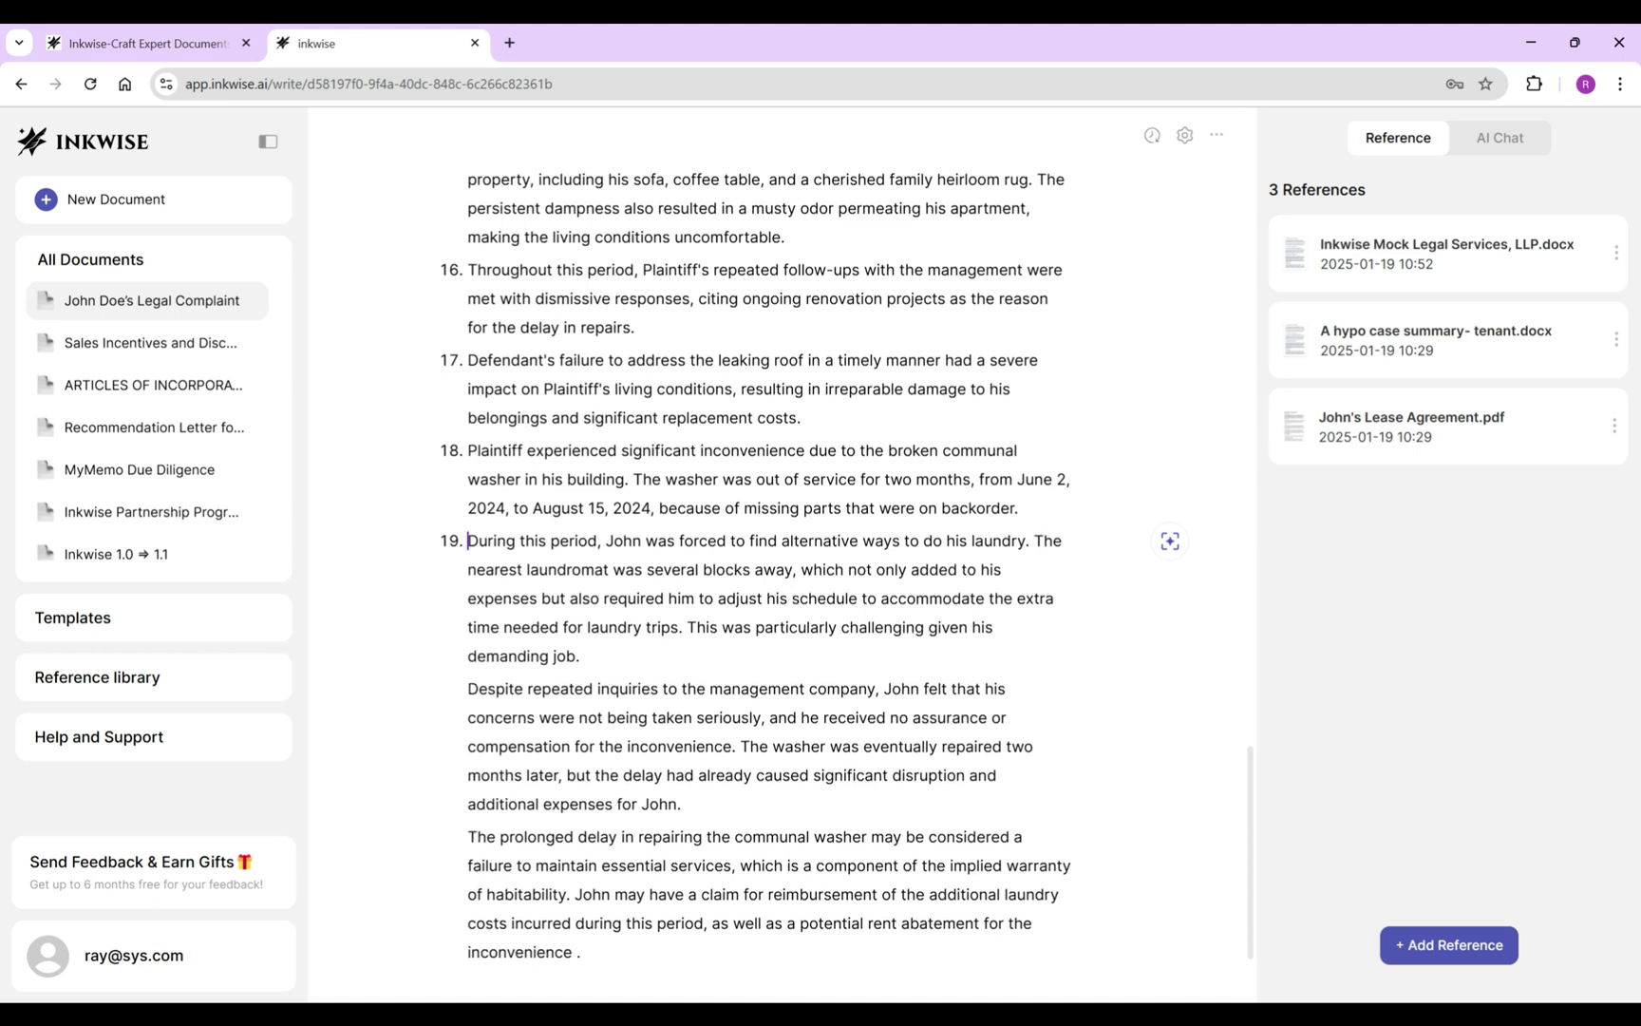
{"action": "double_click", "coordinate": [623, 541]}
{"action": "type", "text": "Plaintiff"}
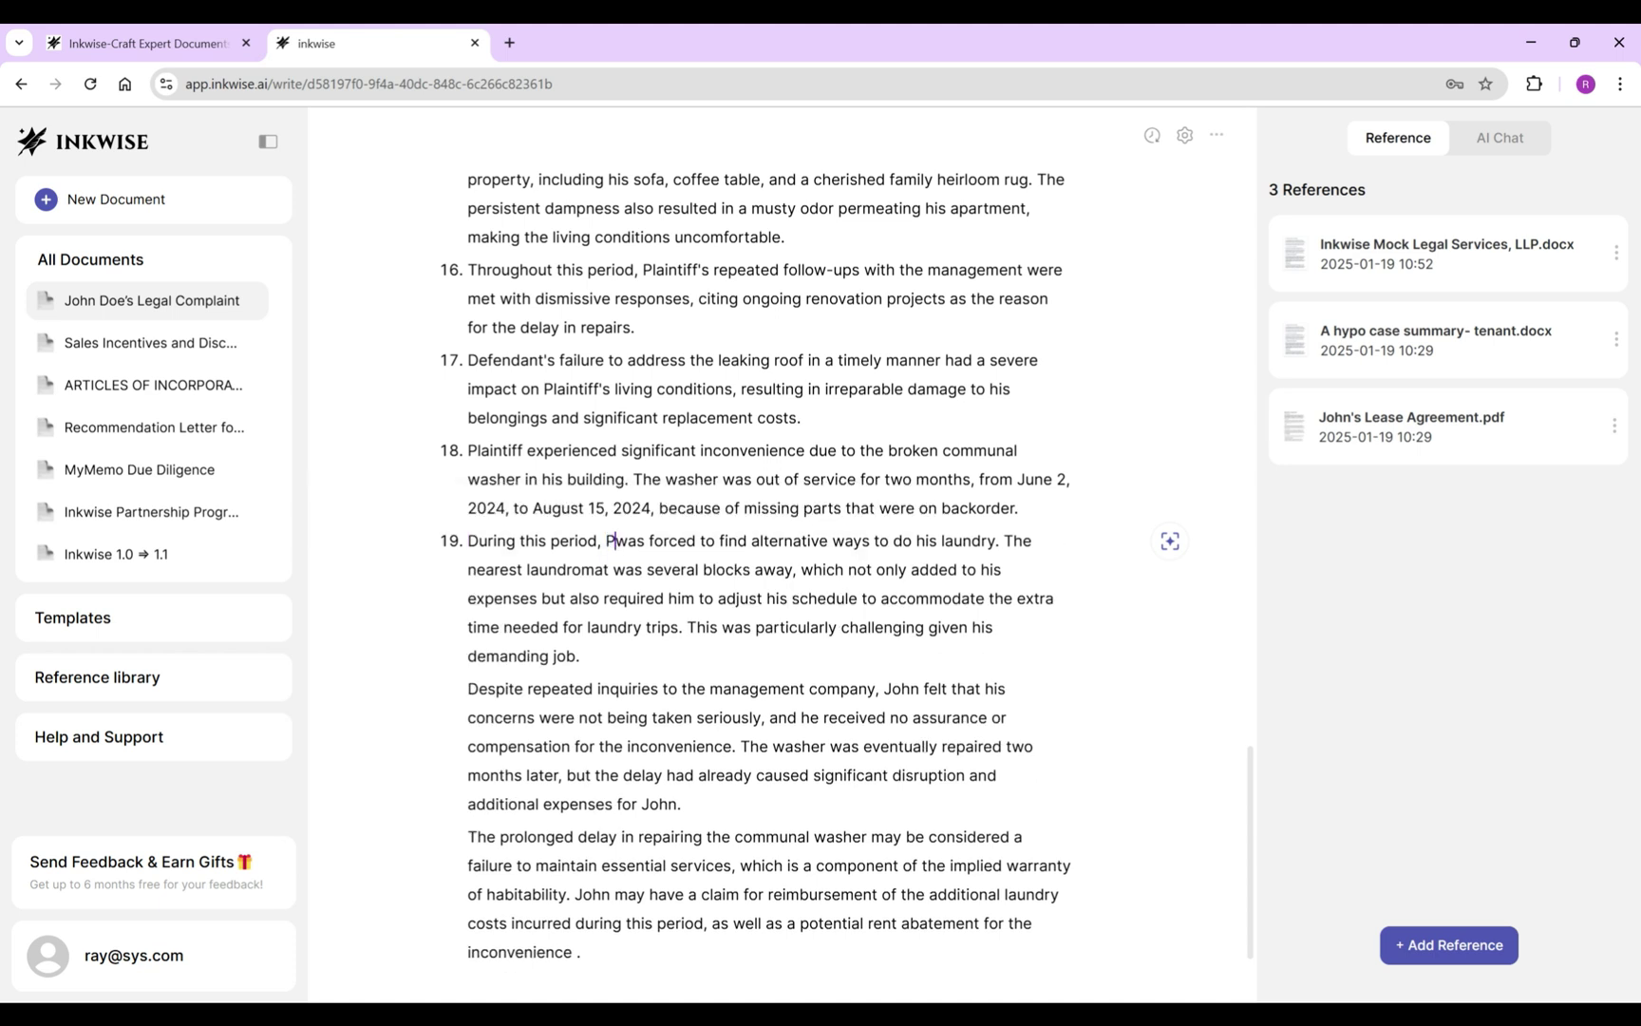
Make the Despite paragraph item 20, using Defendant, Plaintiff and 'was provided', trimming the not-taken-seriously wording.
{"action": "key", "text": "BackSpace"}
{"action": "key", "text": "Return"}
{"action": "left_click_drag", "start_coordinate": [682, 689], "coordinate": [867, 689]}
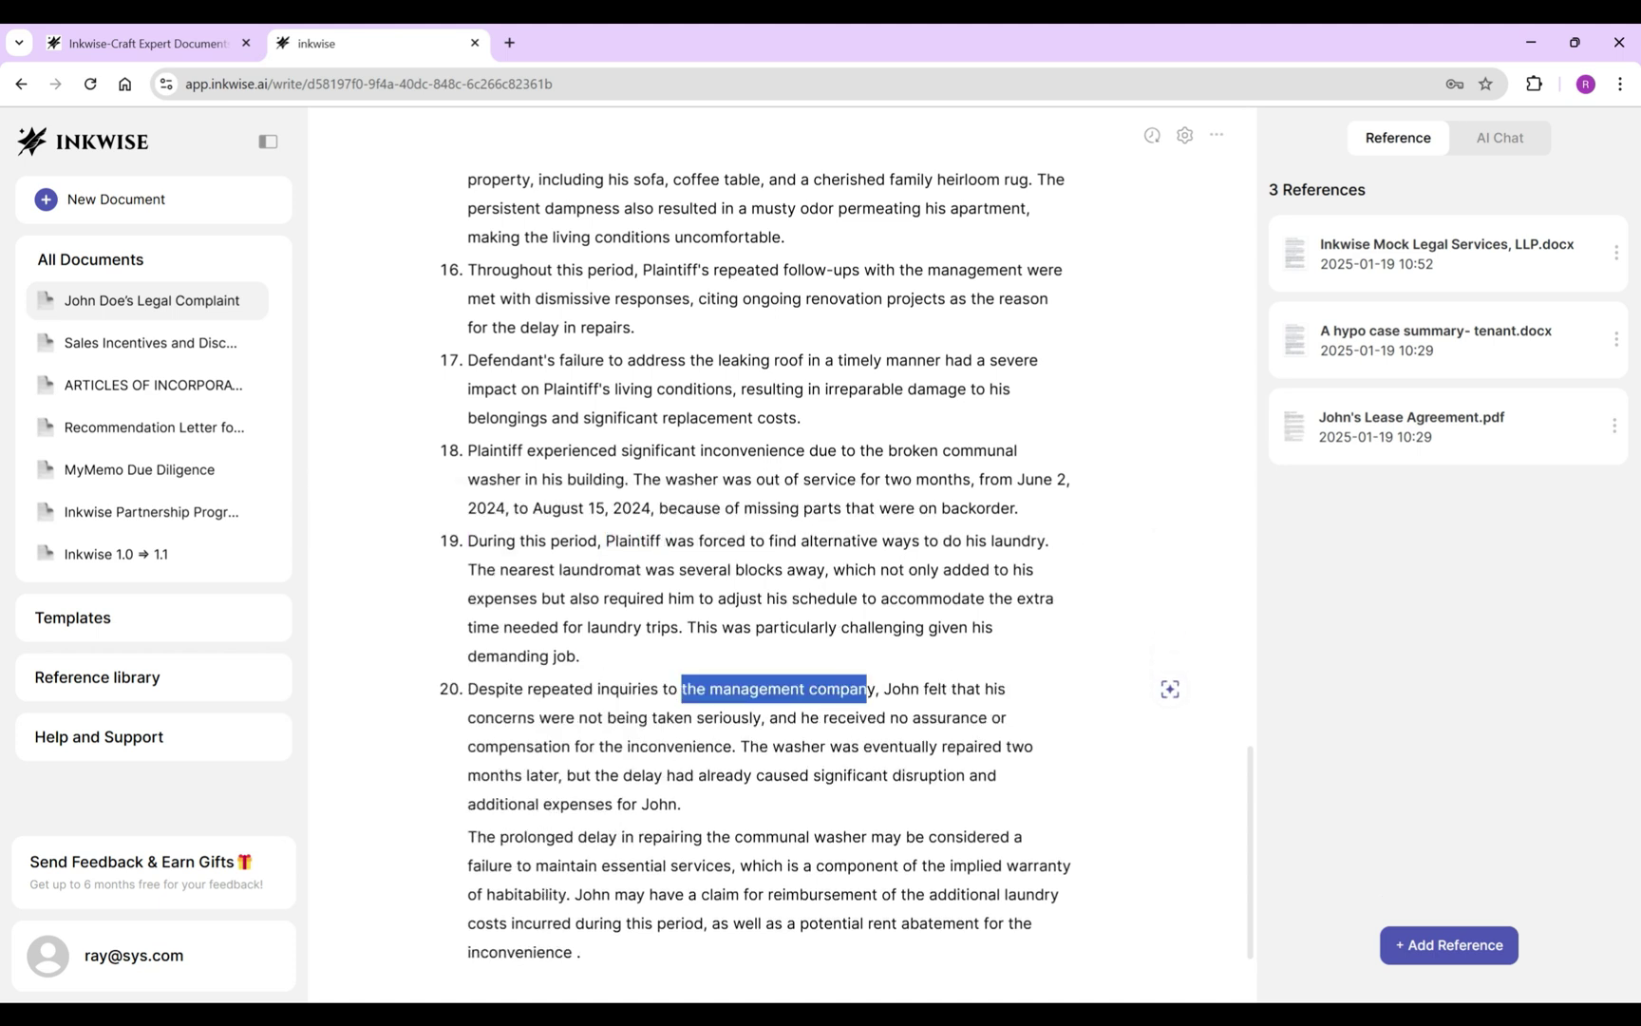
{"action": "type", "text": "Defendant"}
{"action": "left_click", "coordinate": [752, 717], "text": "shift"}
{"action": "key", "text": "BackSpace"}
{"action": "left_click", "coordinate": [576, 717]}
{"action": "type", "text": "was provided"}
{"action": "double_click", "coordinate": [585, 775]}
{"action": "type", "text": "Plaintiff"}
Make the prolonged-delay paragraph item 21, change 'may be considered' to 'was', cut the claim sentence, start item 22.
{"action": "left_click", "coordinate": [468, 808]}
{"action": "key", "text": "BackSpace"}
{"action": "key", "text": "Return"}
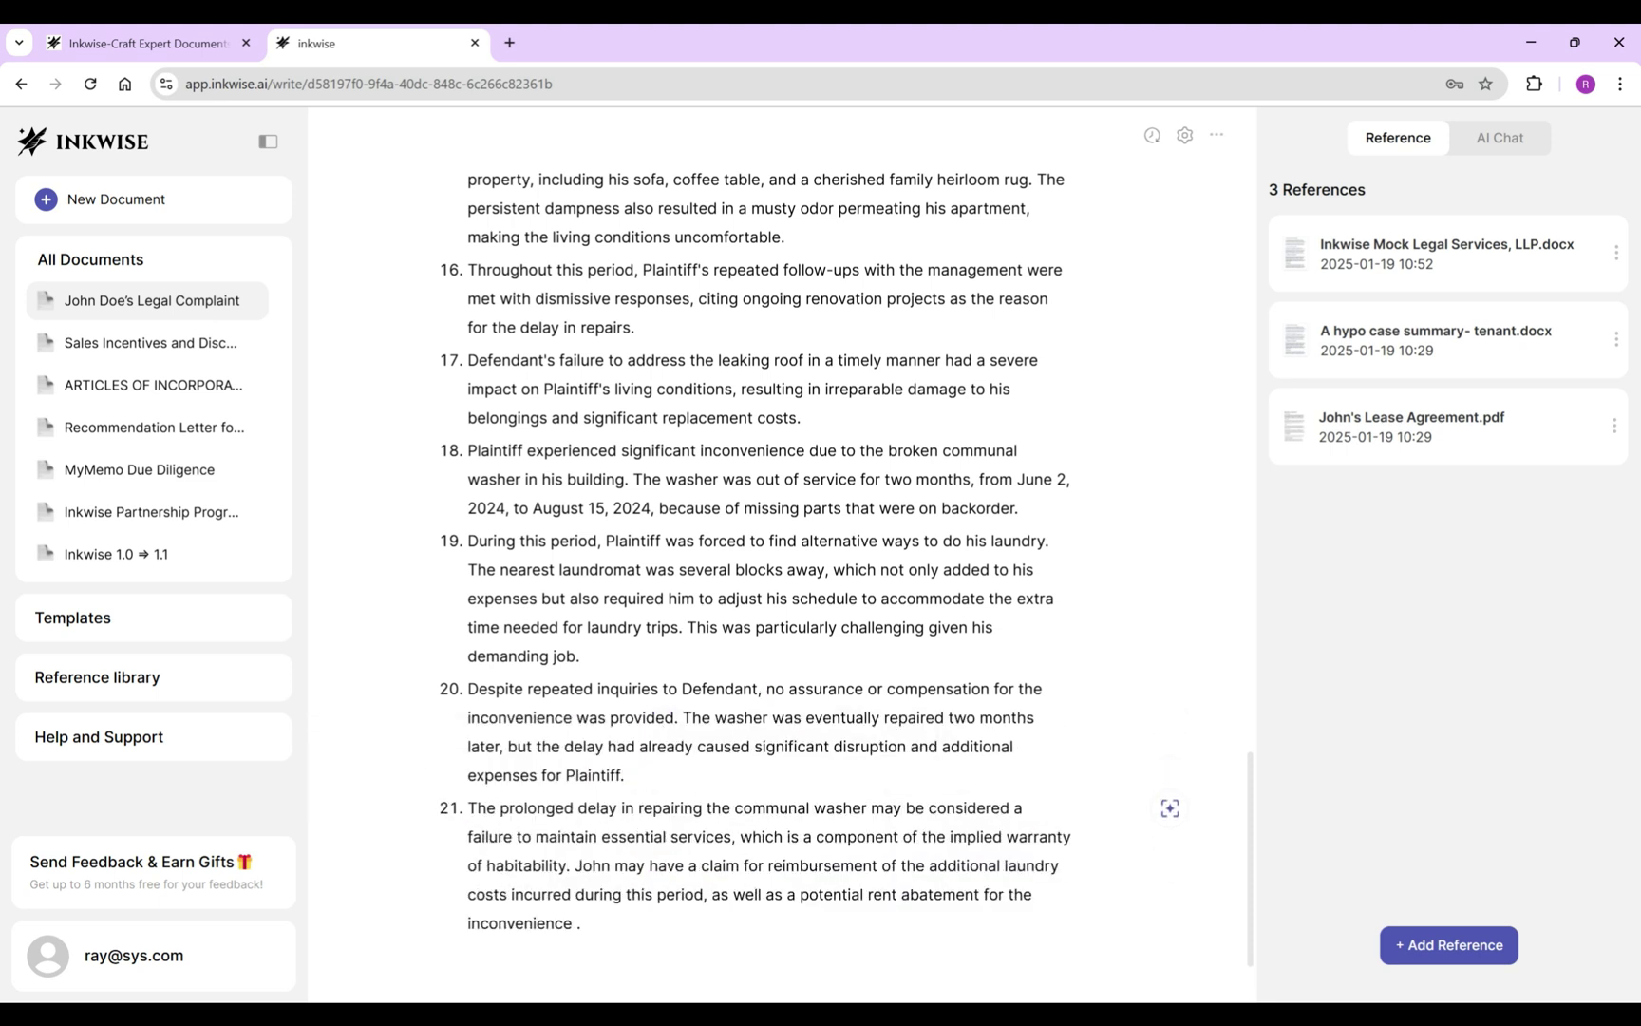
{"action": "left_click_drag", "start_coordinate": [915, 760], "coordinate": [1007, 760]}
{"action": "type", "text": "was a failure to maintain"}
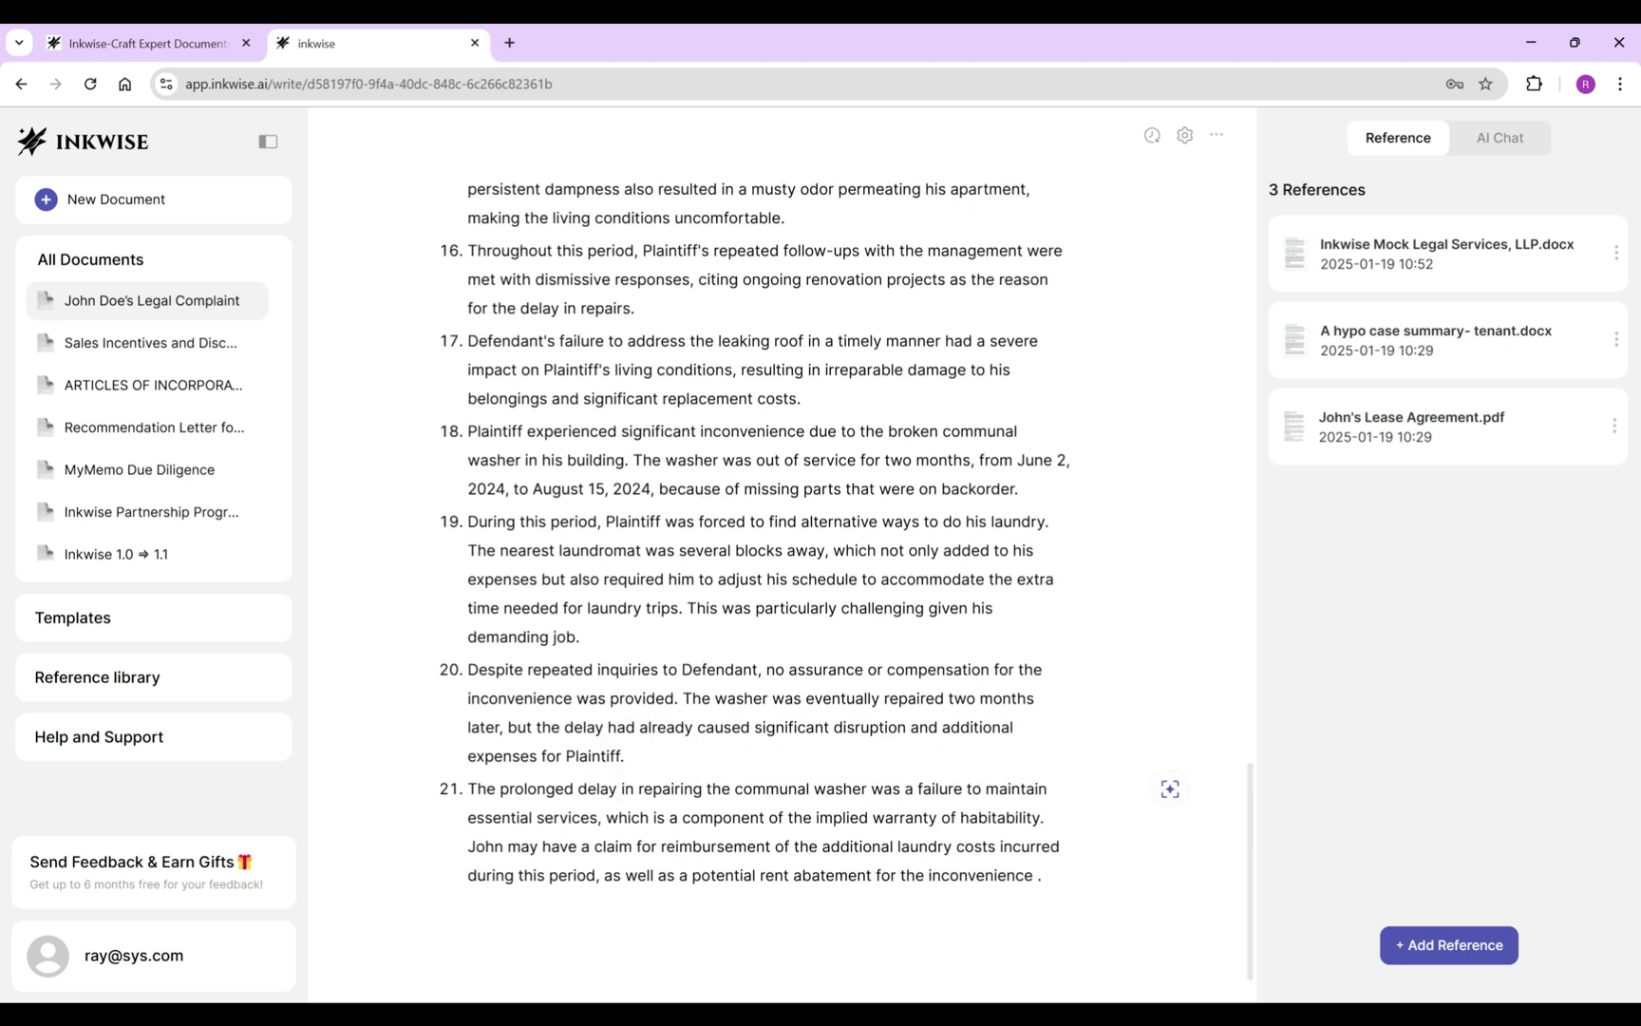
{"action": "key", "text": "ctrl+shift+End"}
{"action": "key", "text": "BackSpace"}
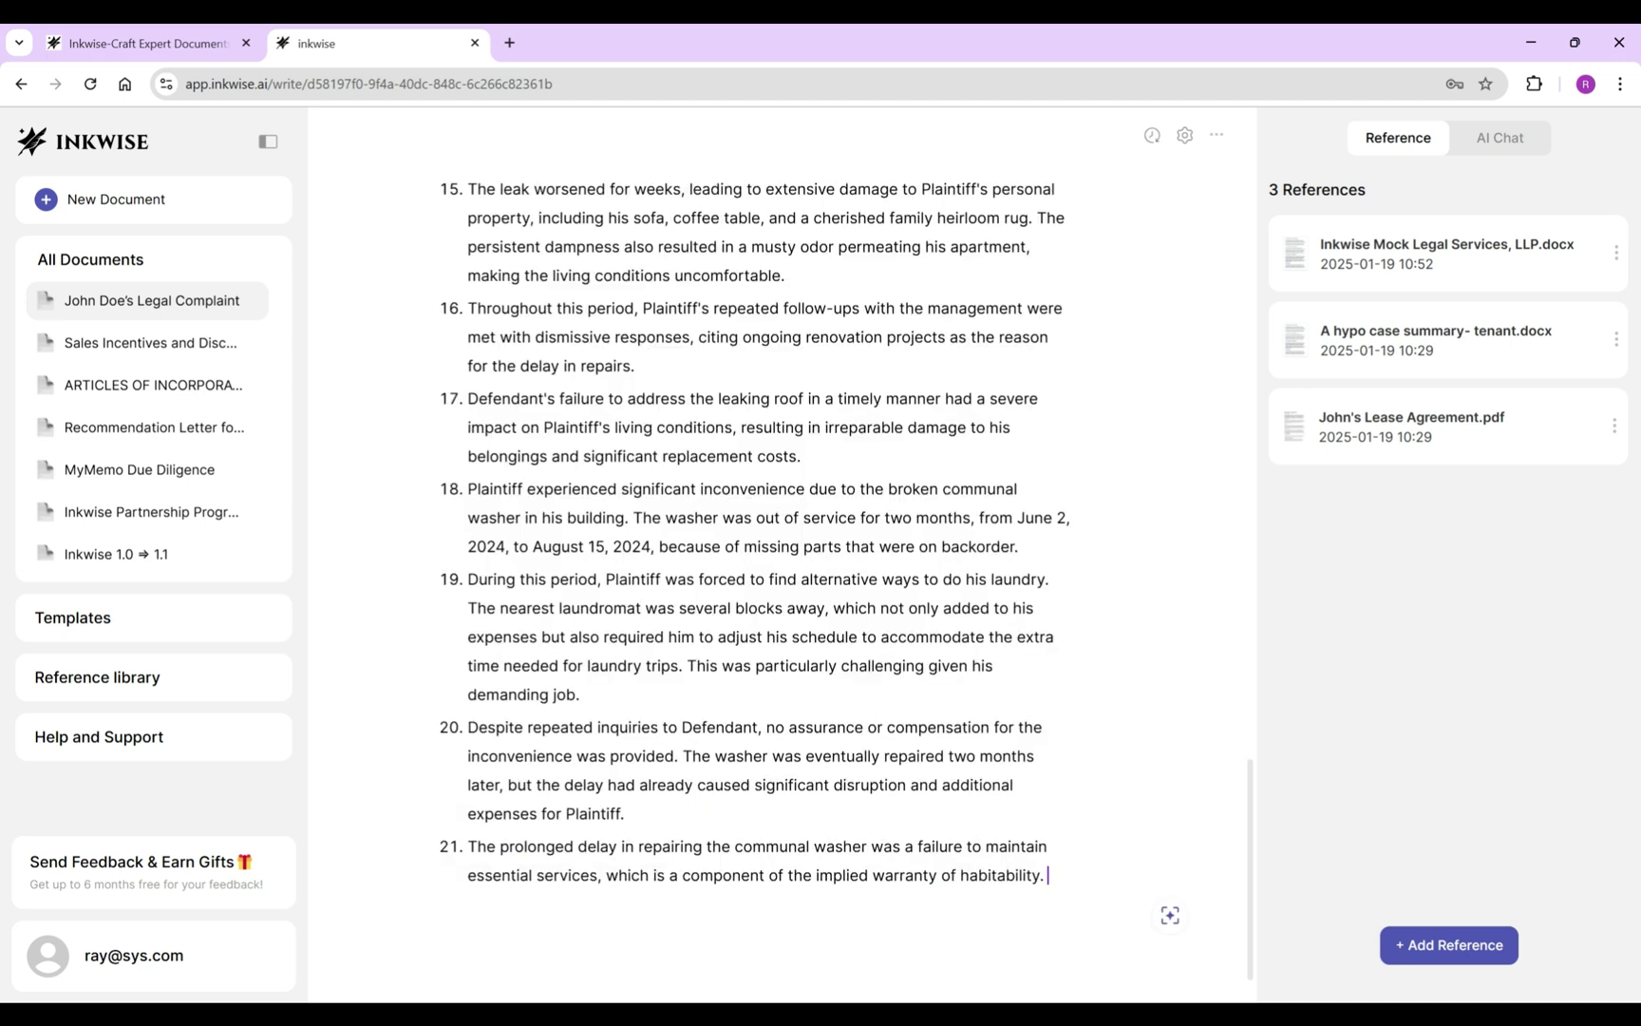
{"action": "key", "text": "Return"}
{"action": "key", "text": "space"}
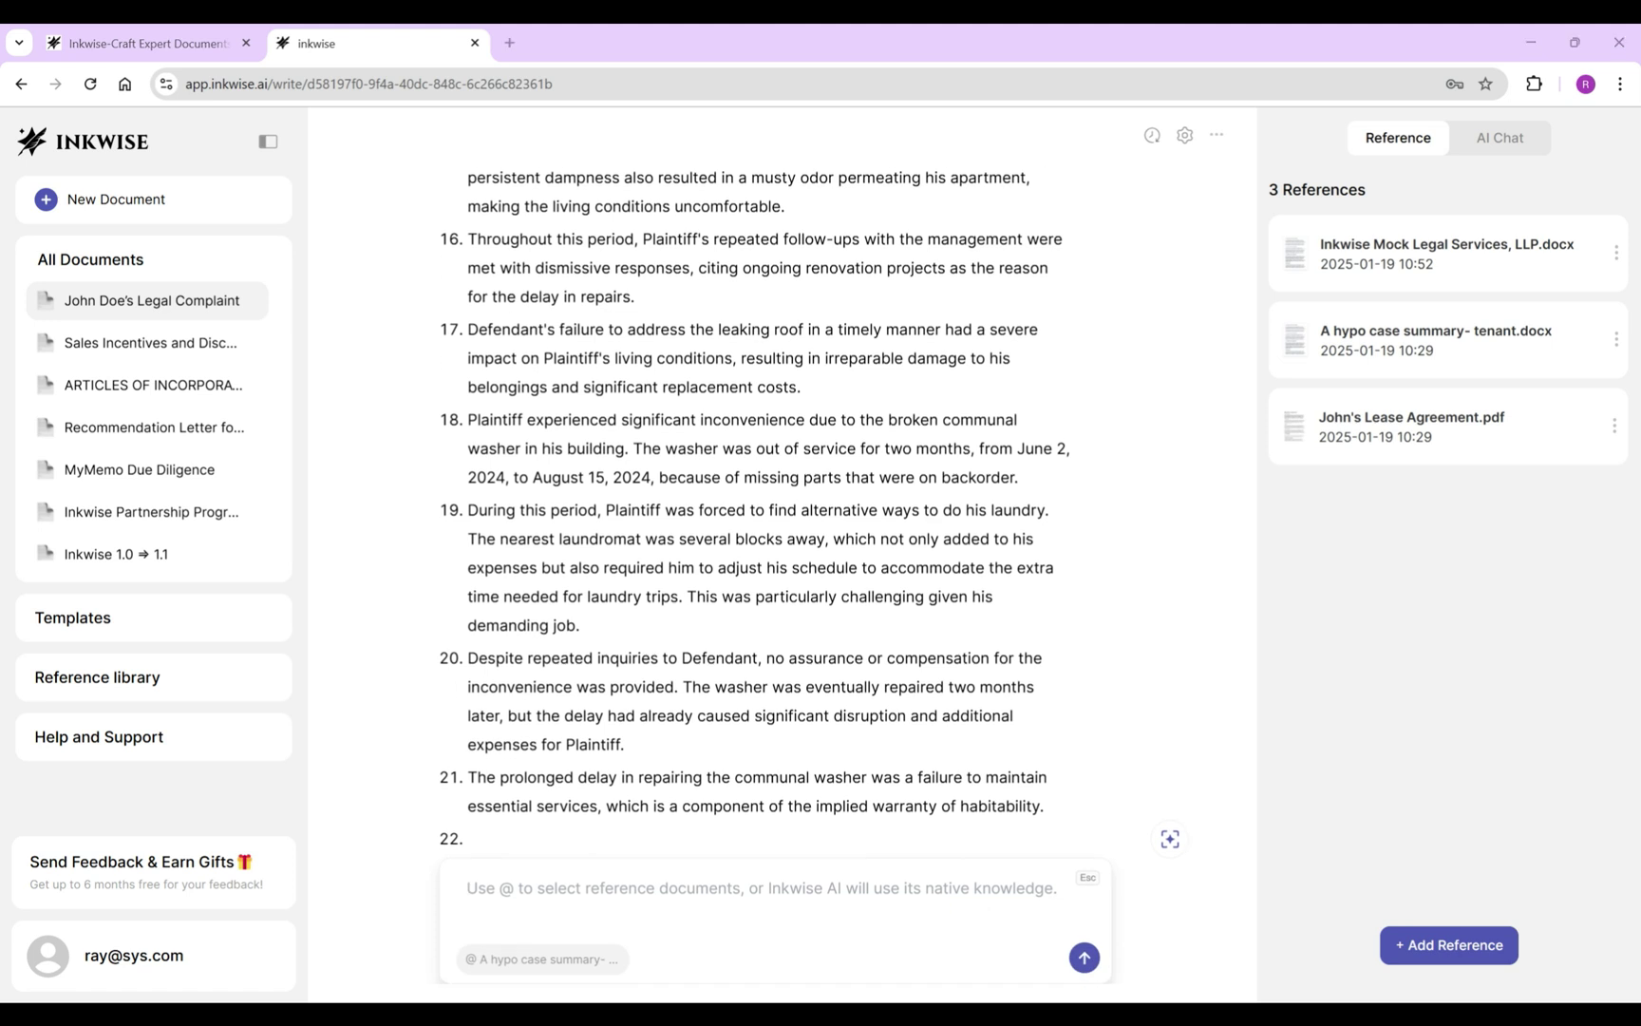
Generate the smoking-experience text, insert it, and drop the plaintiff's name from item 22.
{"action": "type", "text": "Describe Plaintiff’s experience with smoking inside the building, including the timing, the duration, management’s response, and the impact."}
{"action": "key", "text": "Return"}
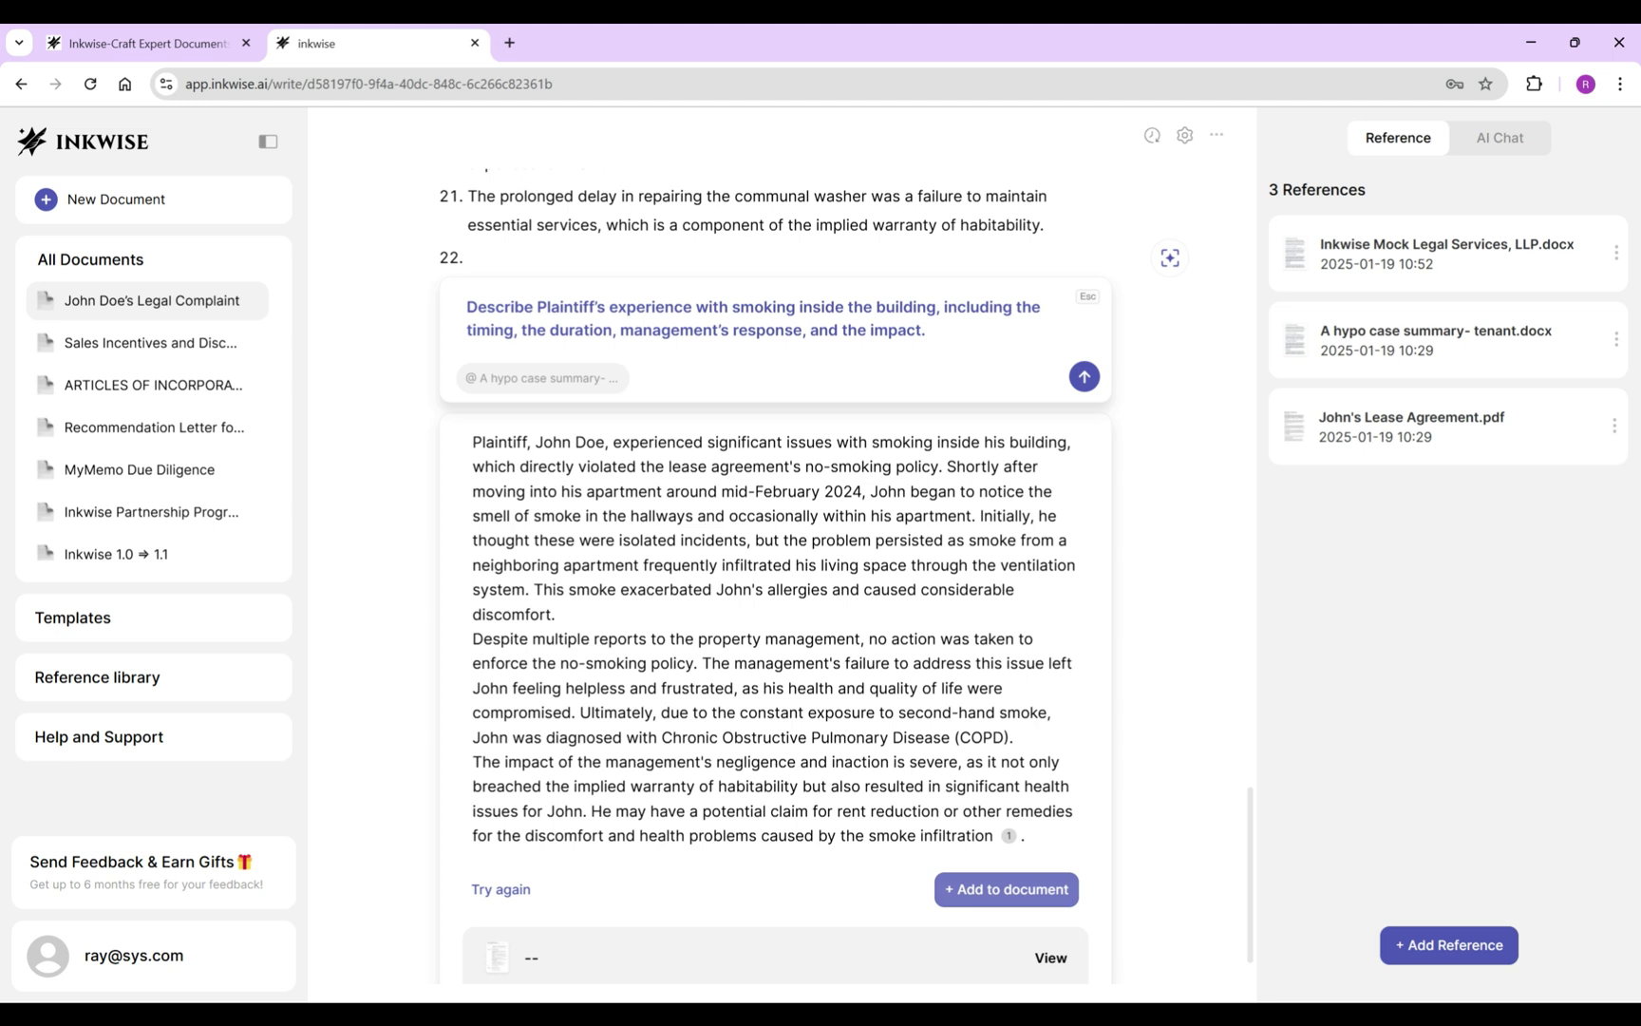
{"action": "left_click", "coordinate": [1005, 889]}
{"action": "left_click_drag", "start_coordinate": [528, 503], "coordinate": [602, 502]}
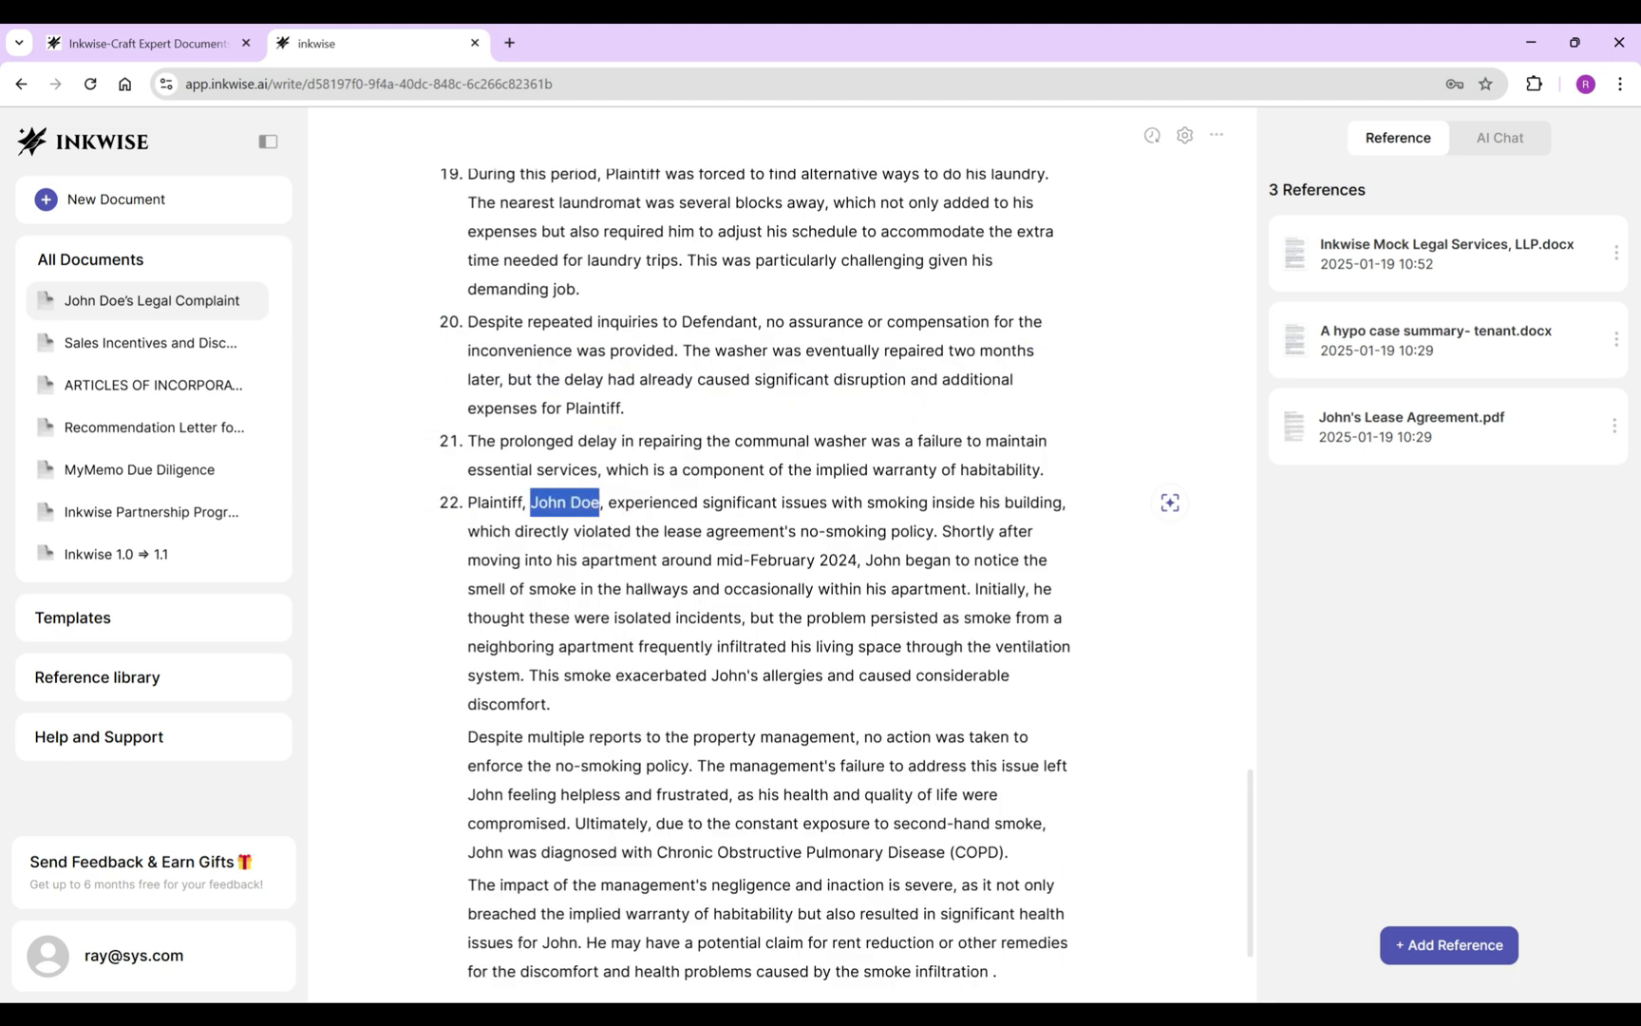
{"action": "key", "text": "BackSpace"}
{"action": "key", "text": "BackSpace"}
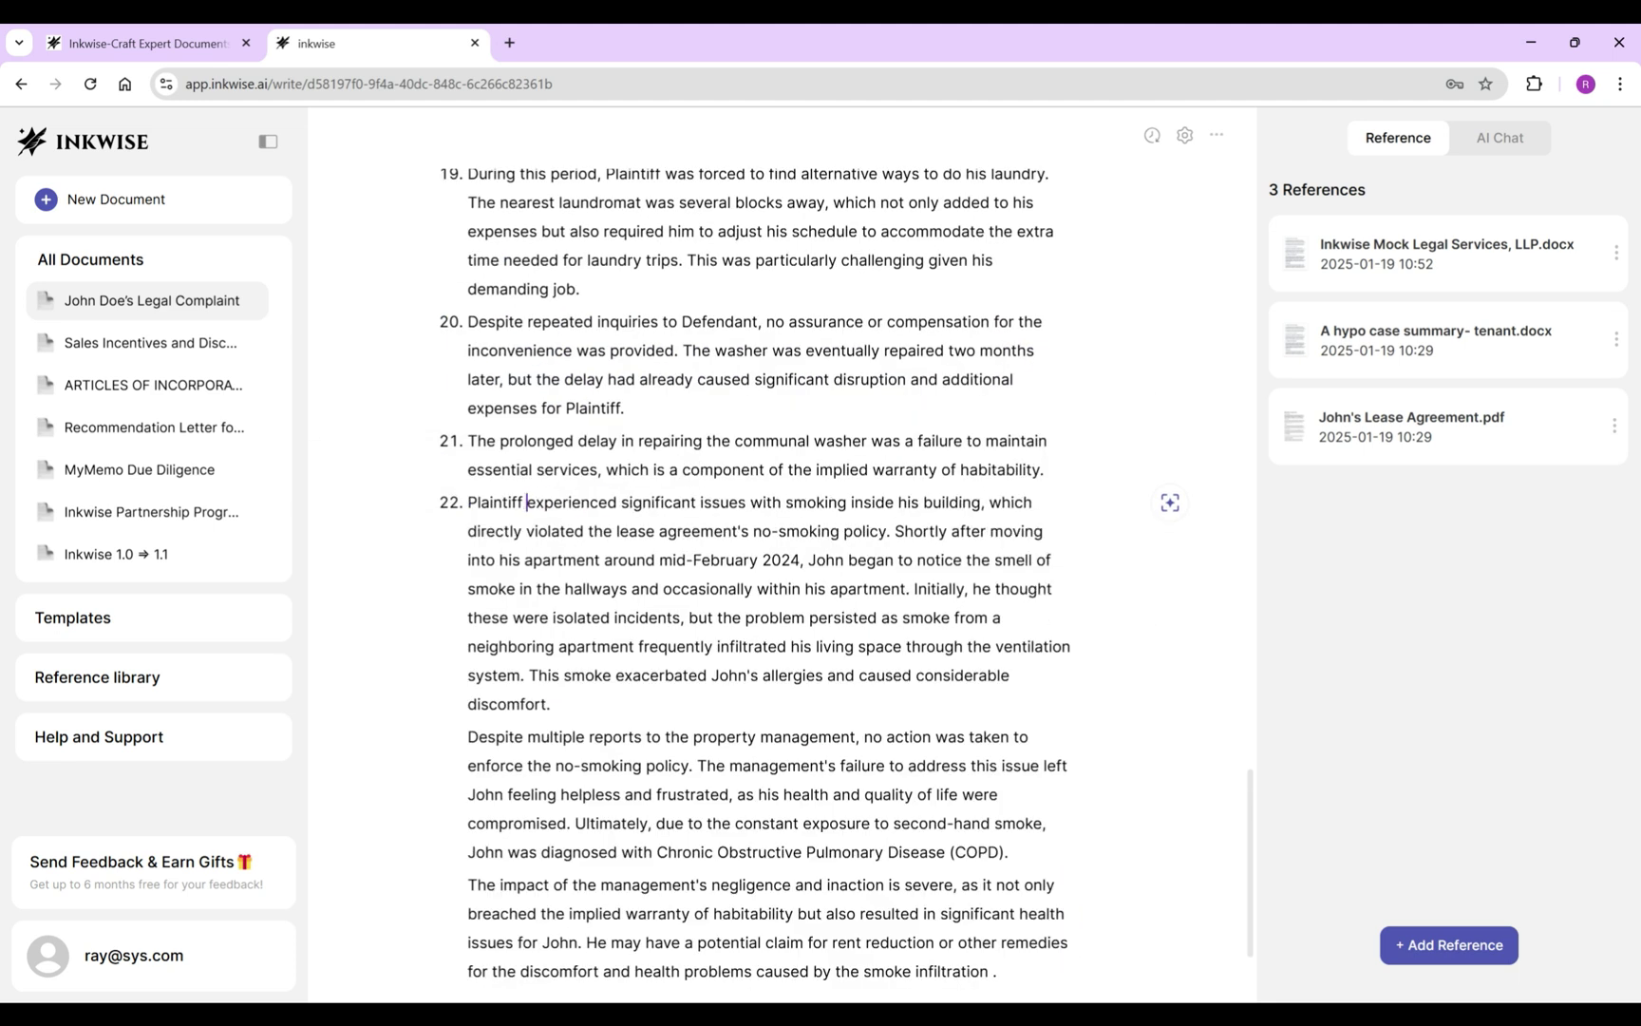
Reword item 22 to open 'As early as mid-February, Plaintiff noticed' smoke in the hallways.
{"action": "left_click_drag", "start_coordinate": [895, 531], "coordinate": [601, 559]}
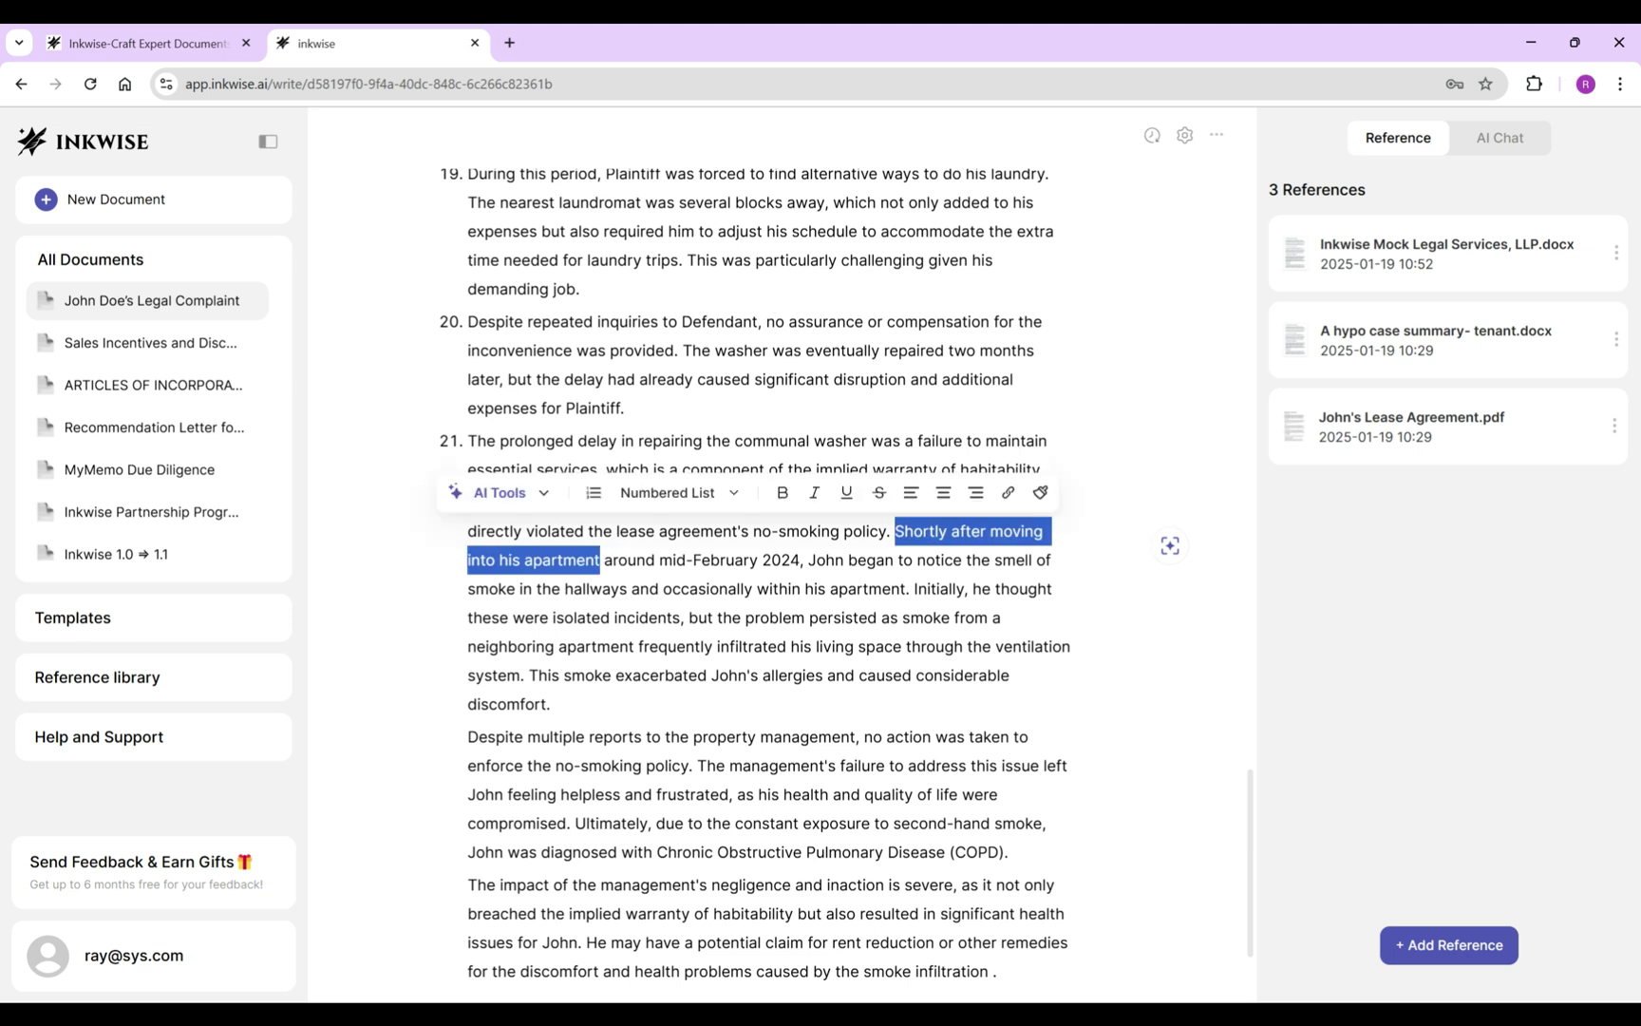
{"action": "key", "text": "shift+Right"}
{"action": "key", "text": "shift+Right"}
{"action": "type", "text": "A"}
{"action": "key", "text": "Delete"}
{"action": "key", "text": "Delete"}
{"action": "key", "text": "Delete"}
{"action": "key", "text": "Delete"}
{"action": "key", "text": "Delete"}
{"action": "type", "text": "s early as"}
{"action": "key", "text": "Delete"}
{"action": "key", "text": "Delete"}
{"action": "key", "text": "Delete"}
{"action": "type", "text": "mid"}
{"action": "key", "text": "Right"}
{"action": "key", "text": "Right"}
{"action": "key", "text": "Right"}
{"action": "key", "text": "Right"}
{"action": "key", "text": "Right"}
{"action": "key", "text": "Right"}
{"action": "key", "text": "Right"}
{"action": "key", "text": "Right"}
{"action": "key", "text": "Right"}
{"action": "key", "text": "Right"}
{"action": "key", "text": "Right"}
{"action": "key", "text": "Right"}
{"action": "key", "text": "Right"}
{"action": "key", "text": "Right"}
{"action": "key", "text": "Right"}
{"action": "key", "text": "Right"}
{"action": "key", "text": "Delete"}
{"action": "key", "text": "Delete"}
{"action": "key", "text": "Delete"}
{"action": "key", "text": "Delete"}
{"action": "type", "text": "Plaintiff"}
{"action": "key", "text": "Delete"}
{"action": "key", "text": "Delete"}
{"action": "key", "text": "Delete"}
{"action": "key", "text": "Delete"}
{"action": "key", "text": "Delete"}
{"action": "key", "text": "Delete"}
{"action": "key", "text": "Delete"}
{"action": "key", "text": "Delete"}
{"action": "key", "text": "Delete"}
{"action": "type", "text": "d"}
{"action": "key", "text": "Right"}
{"action": "key", "text": "Right"}
{"action": "key", "text": "Right"}
{"action": "key", "text": "Right"}
{"action": "key", "text": "Right"}
{"action": "key", "text": "Right"}
{"action": "key", "text": "Right"}
{"action": "key", "text": "Right"}
{"action": "key", "text": "Right"}
{"action": "key", "text": "Right"}
{"action": "key", "text": "Right"}
{"action": "key", "text": "Right"}
{"action": "key", "text": "Right"}
{"action": "key", "text": "Right"}
{"action": "key", "text": "Right"}
{"action": "key", "text": "Right"}
{"action": "key", "text": "Right"}
{"action": "key", "text": "Right"}
{"action": "key", "text": "Right"}
{"action": "key", "text": "Right"}
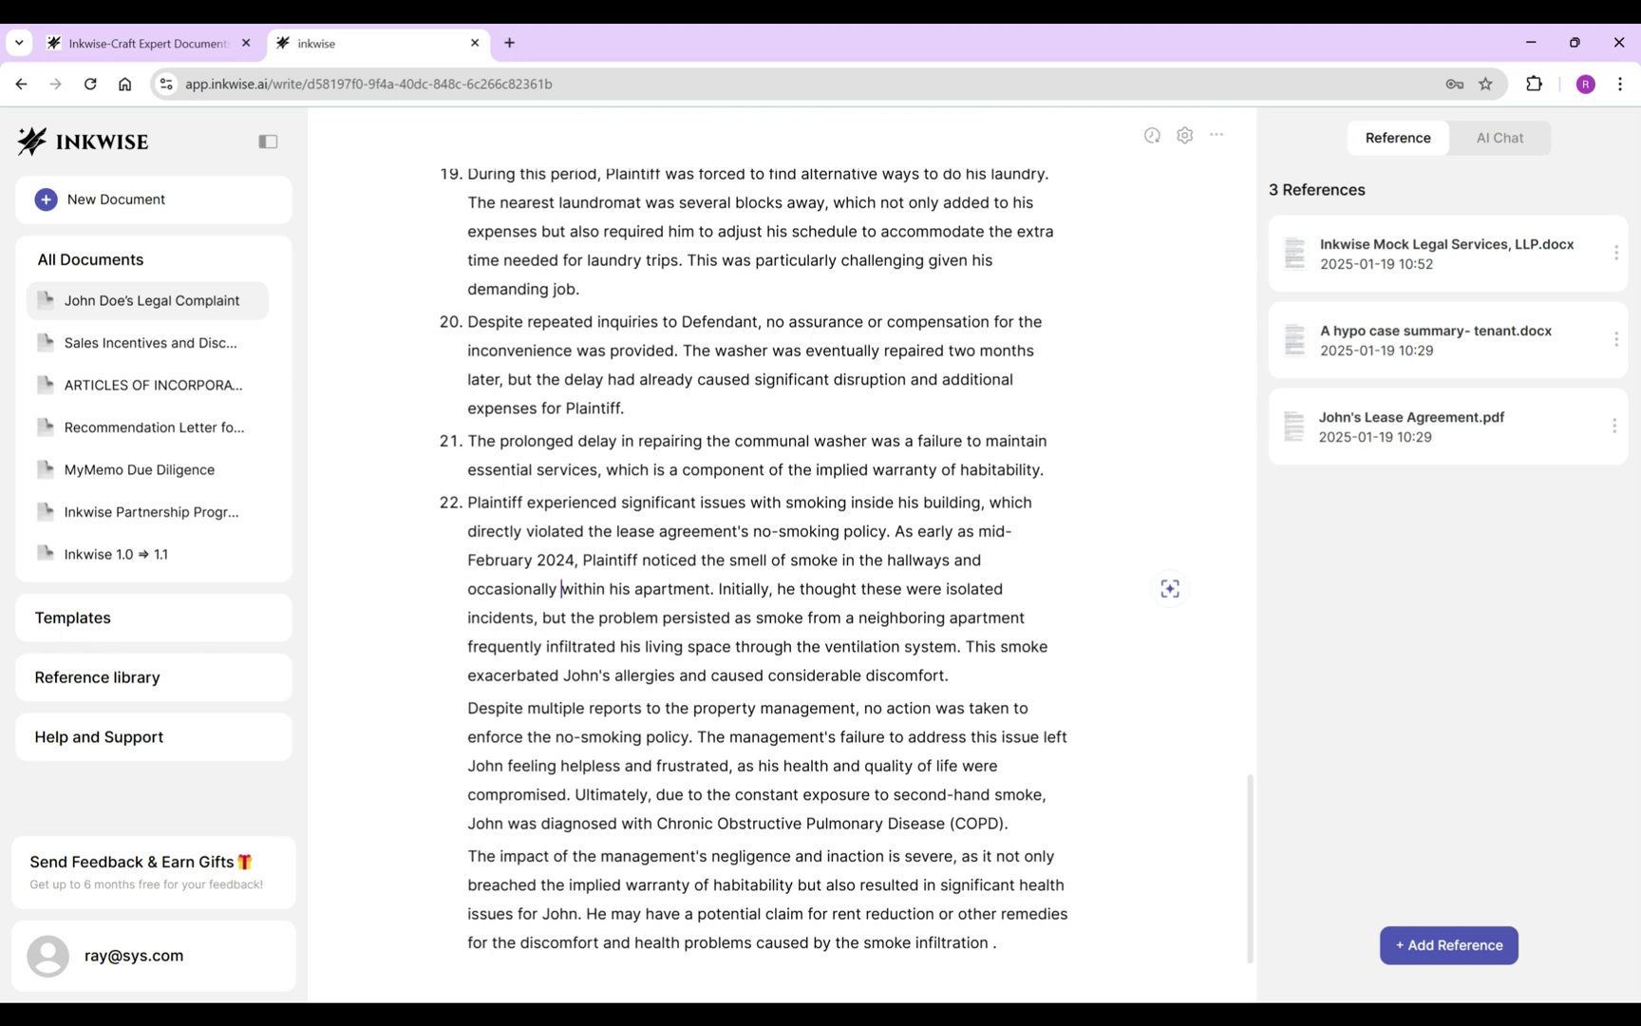
{"action": "key", "text": "Delete"}
{"action": "key", "text": "Delete"}
{"action": "key", "text": "Delete"}
{"action": "key", "text": "Delete"}
{"action": "key", "text": "Delete"}
{"action": "key", "text": "Delete"}
{"action": "key", "text": "Delete"}
{"action": "key", "text": "Delete"}
{"action": "key", "text": "Delete"}
{"action": "key", "text": "Delete"}
{"action": "key", "text": "Delete"}
{"action": "key", "text": "Delete"}
{"action": "key", "text": "Delete"}
{"action": "key", "text": "Delete"}
{"action": "key", "text": "Delete"}
{"action": "key", "text": "Delete"}
{"action": "key", "text": "Delete"}
{"action": "key", "text": "Delete"}
{"action": "key", "text": "Delete"}
{"action": "key", "text": "Delete"}
End item 22 after his apartment, adding 'and promptly reported to the Defendant.'.
{"action": "key", "text": "Return"}
{"action": "key", "text": "Return"}
{"action": "key", "text": "Left"}
{"action": "key", "text": "Left"}
{"action": "type", "text": "and promptly reported to the"}
{"action": "key", "text": "BackSpace"}
{"action": "key", "text": "BackSpace"}
{"action": "key", "text": "BackSpace"}
{"action": "key", "text": "BackSpace"}
{"action": "type", "text": "Defendant."}
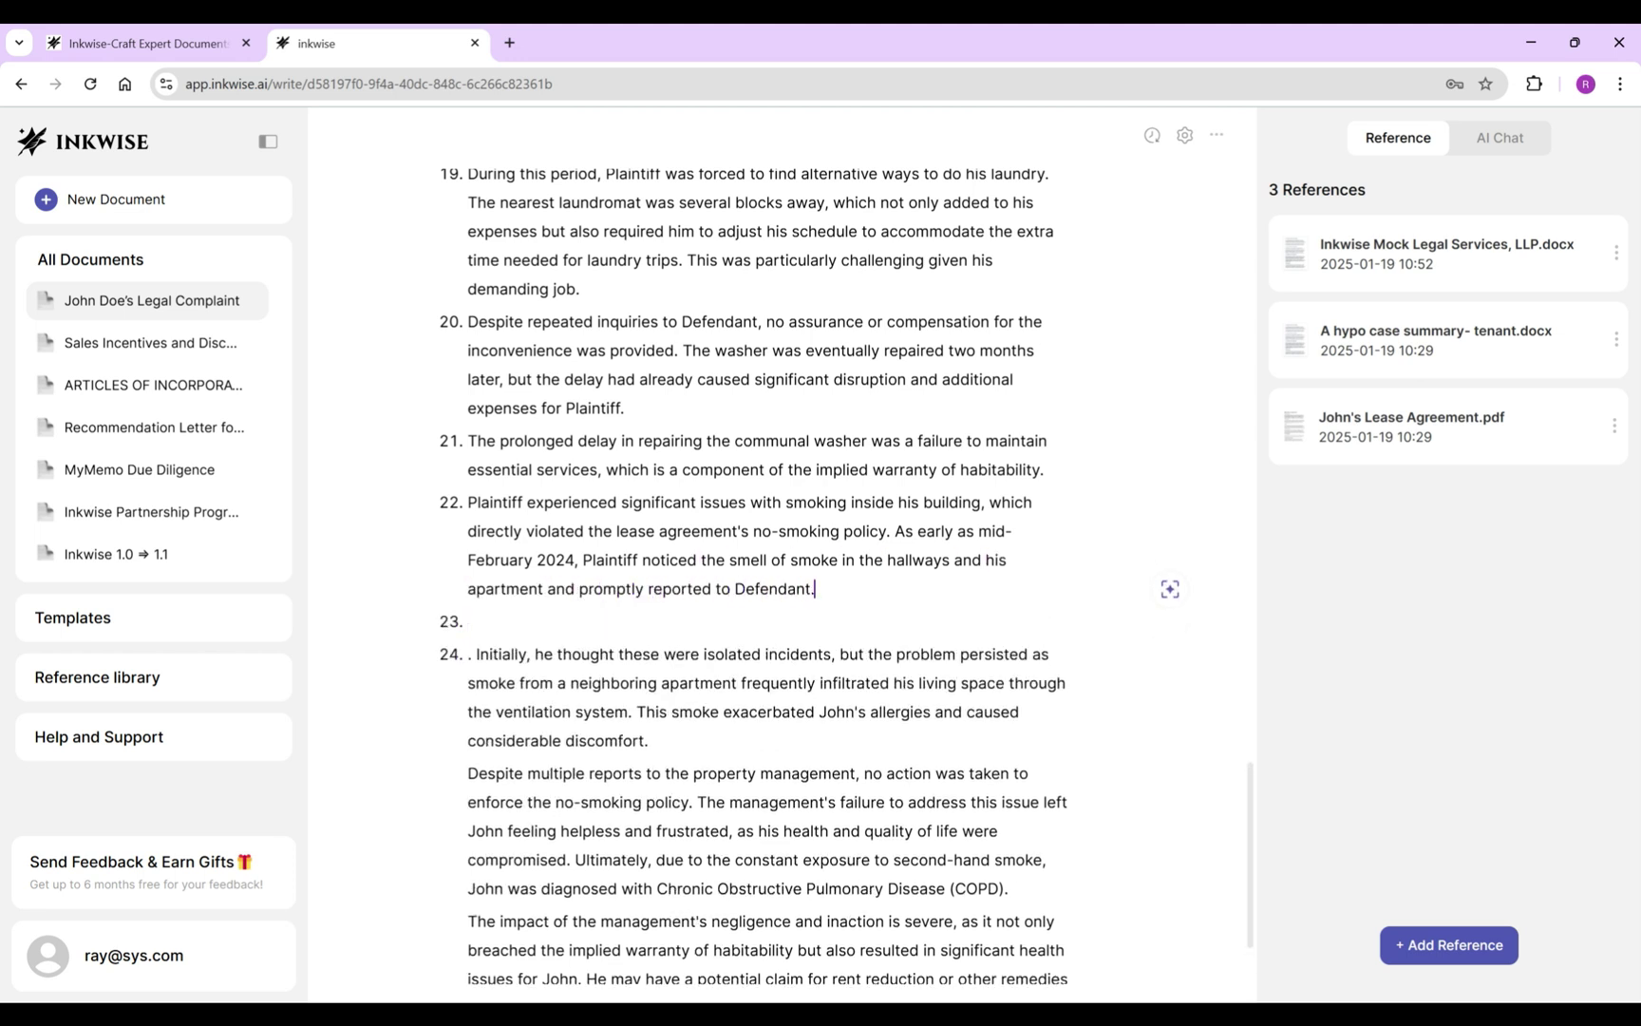
Reword item 23 to begin 'The smoking was not' and state where the smoke originated.
{"action": "left_click_drag", "start_coordinate": [466, 773], "coordinate": [688, 803]}
{"action": "left_click_drag", "start_coordinate": [474, 654], "coordinate": [624, 654]}
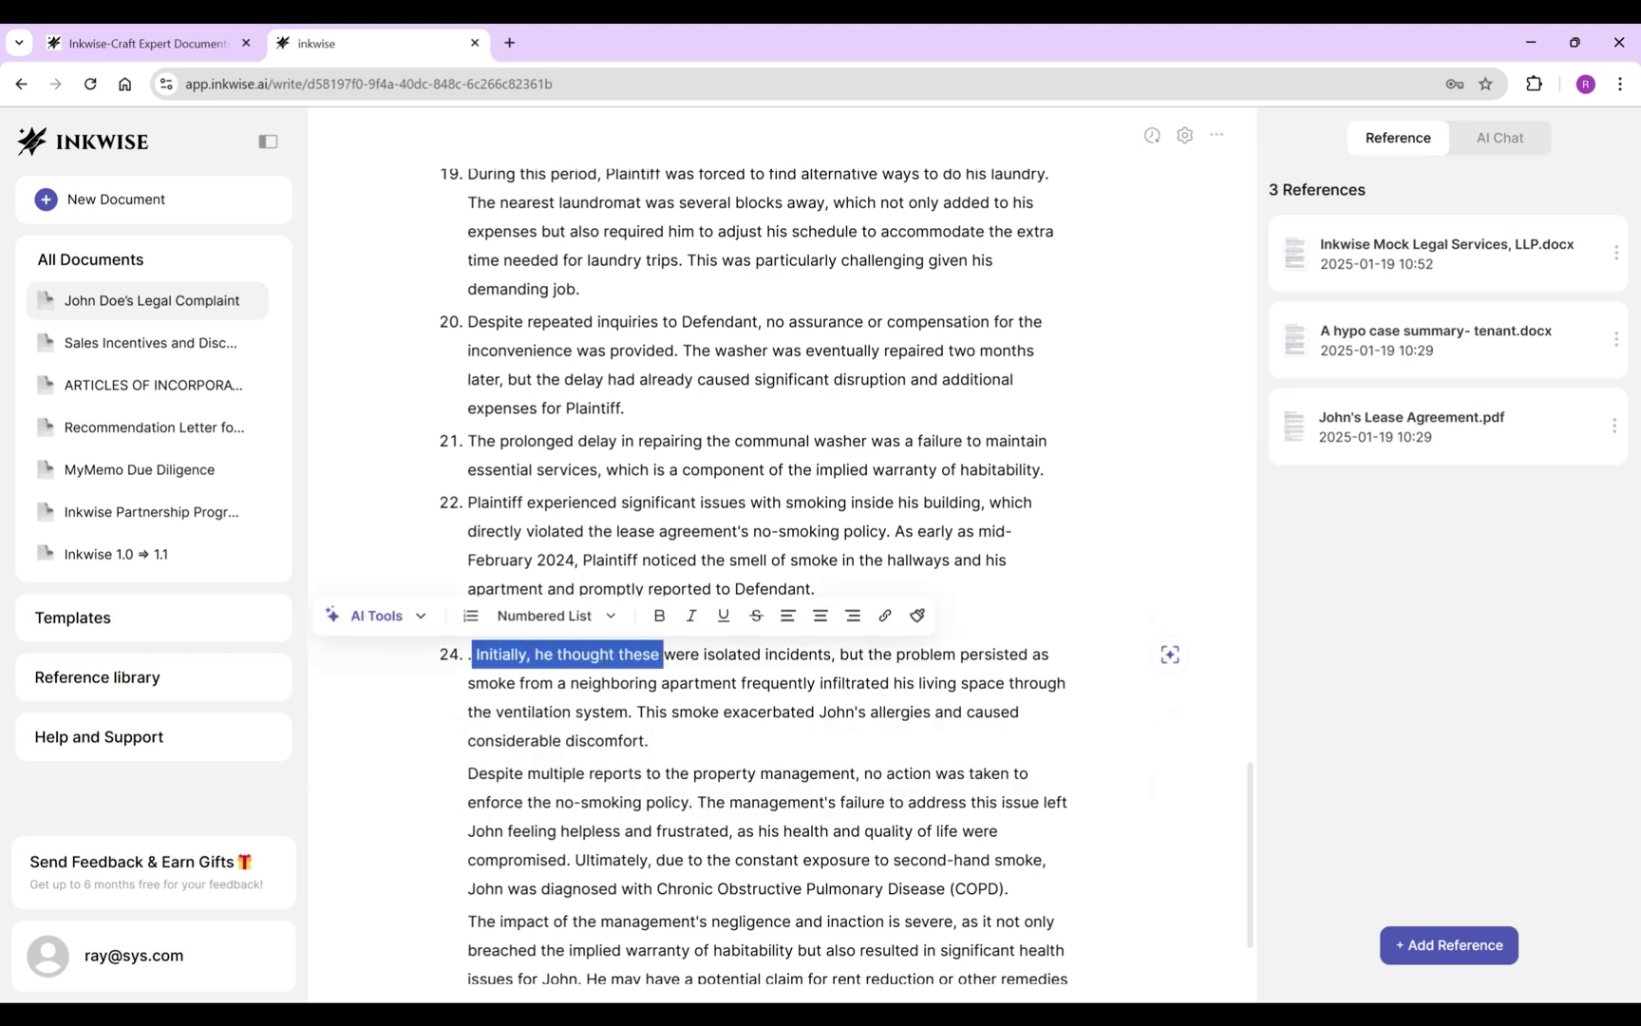
{"action": "type", "text": "The smoking"}
{"action": "key", "text": "Delete"}
{"action": "key", "text": "Delete"}
{"action": "key", "text": "Delete"}
{"action": "key", "text": "Delete"}
{"action": "type", "text": "was not"}
{"action": "left_click", "coordinate": [717, 649]}
{"action": "left_click", "coordinate": [762, 621]}
{"action": "left_click_drag", "start_coordinate": [790, 621], "coordinate": [1021, 621]}
{"action": "type", "text": "originated from a neighboring"}
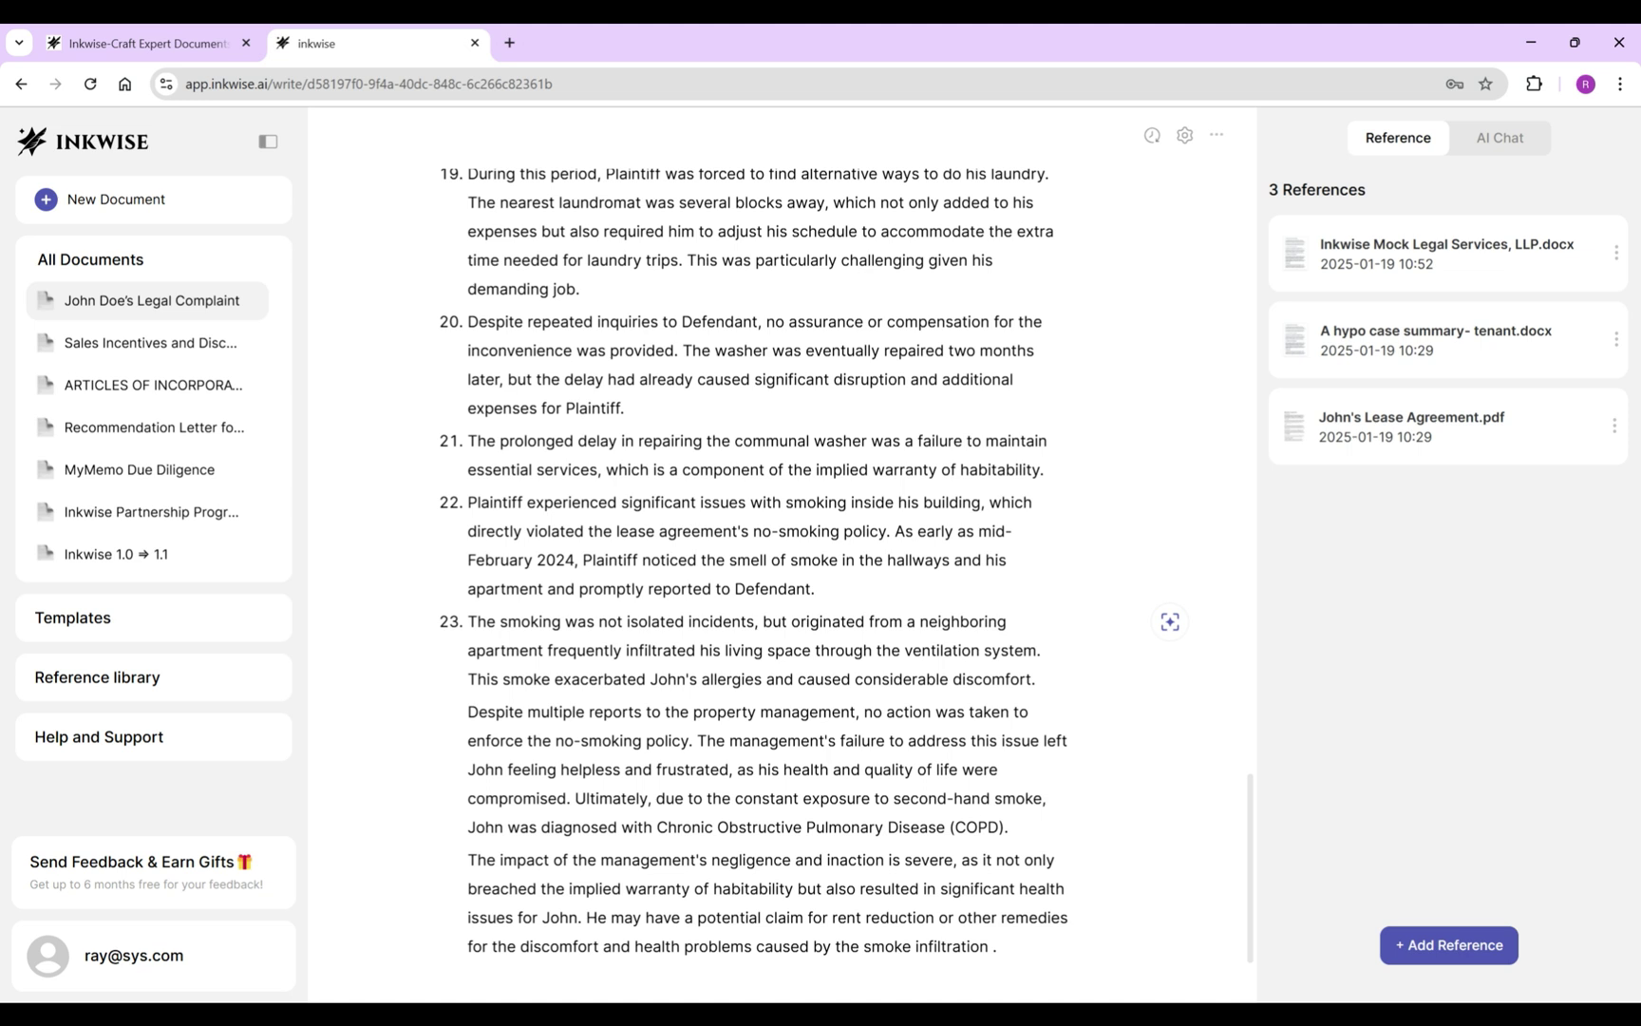
{"action": "left_click", "coordinate": [545, 650]}
{"action": "type", "text": "and"}
Make the Despite paragraph item 24, referring to defendant, Defendant's and Plaintiff's instead of management and feelings.
{"action": "left_click", "coordinate": [467, 740]}
{"action": "key", "text": "BackSpace"}
{"action": "key", "text": "Return"}
{"action": "left_click_drag", "start_coordinate": [666, 740], "coordinate": [861, 740]}
{"action": "type", "text": "defendant"}
{"action": "scroll", "coordinate": [767, 570], "scroll_direction": "down", "scroll_amount": 1}
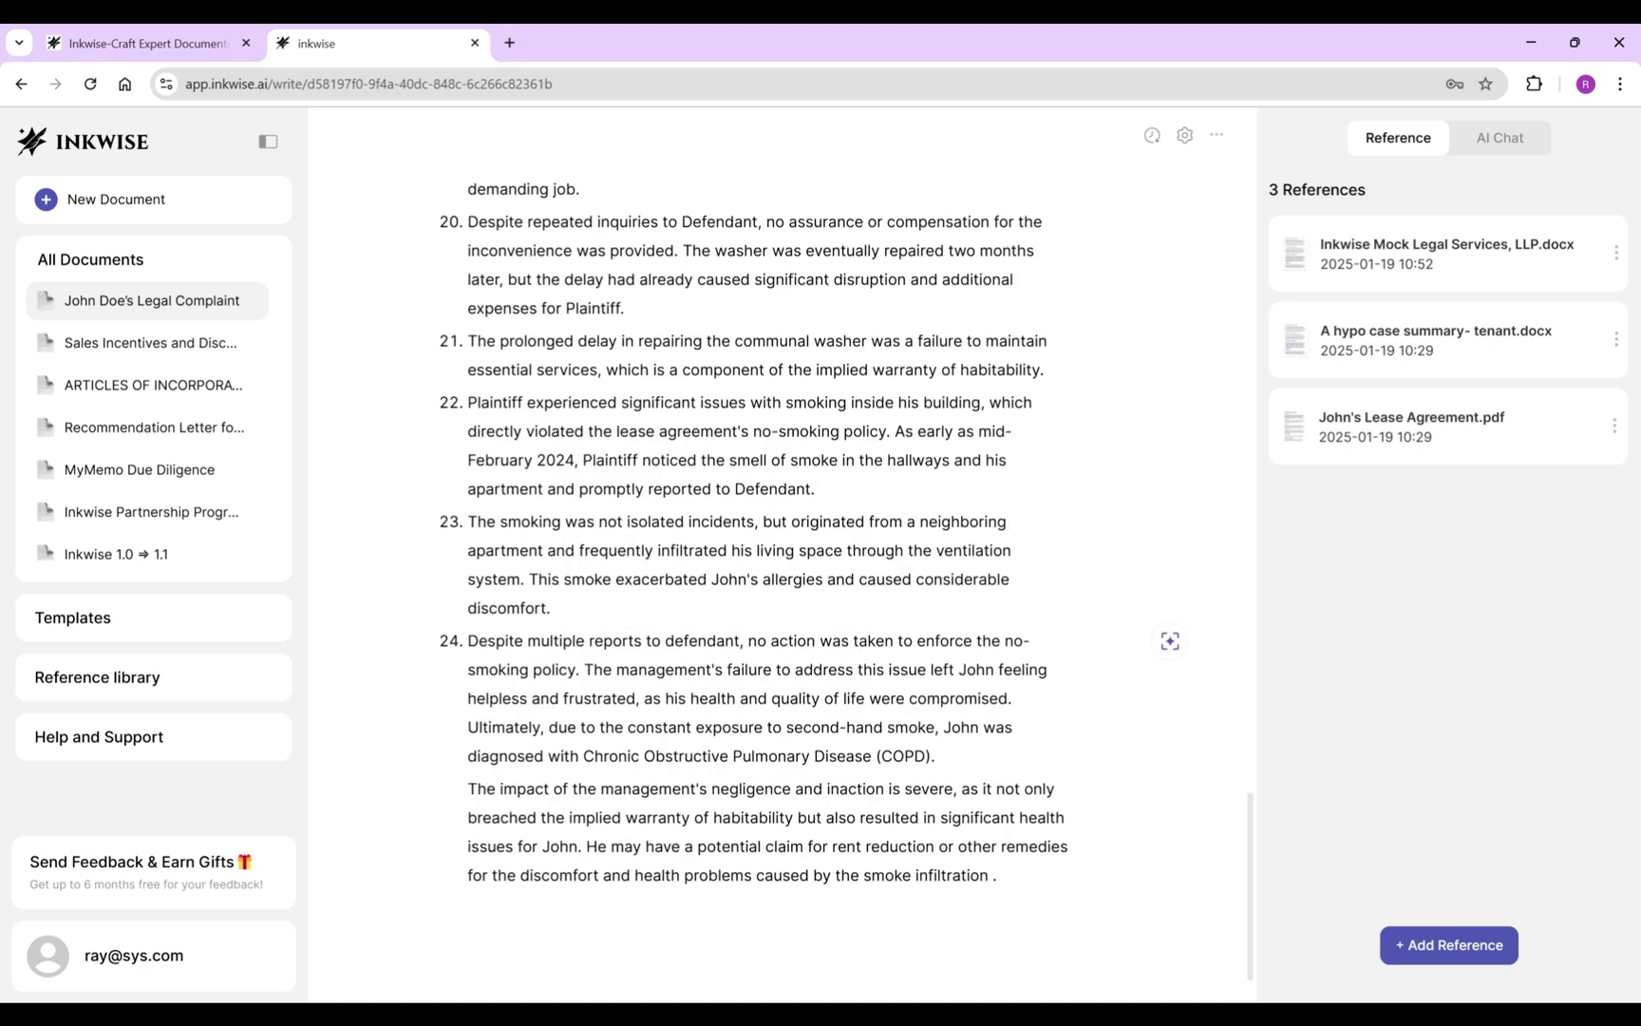
{"action": "left_click_drag", "start_coordinate": [584, 670], "coordinate": [698, 669]}
{"action": "key", "text": "BackSpace"}
{"action": "type", "text": "Defendant's"}
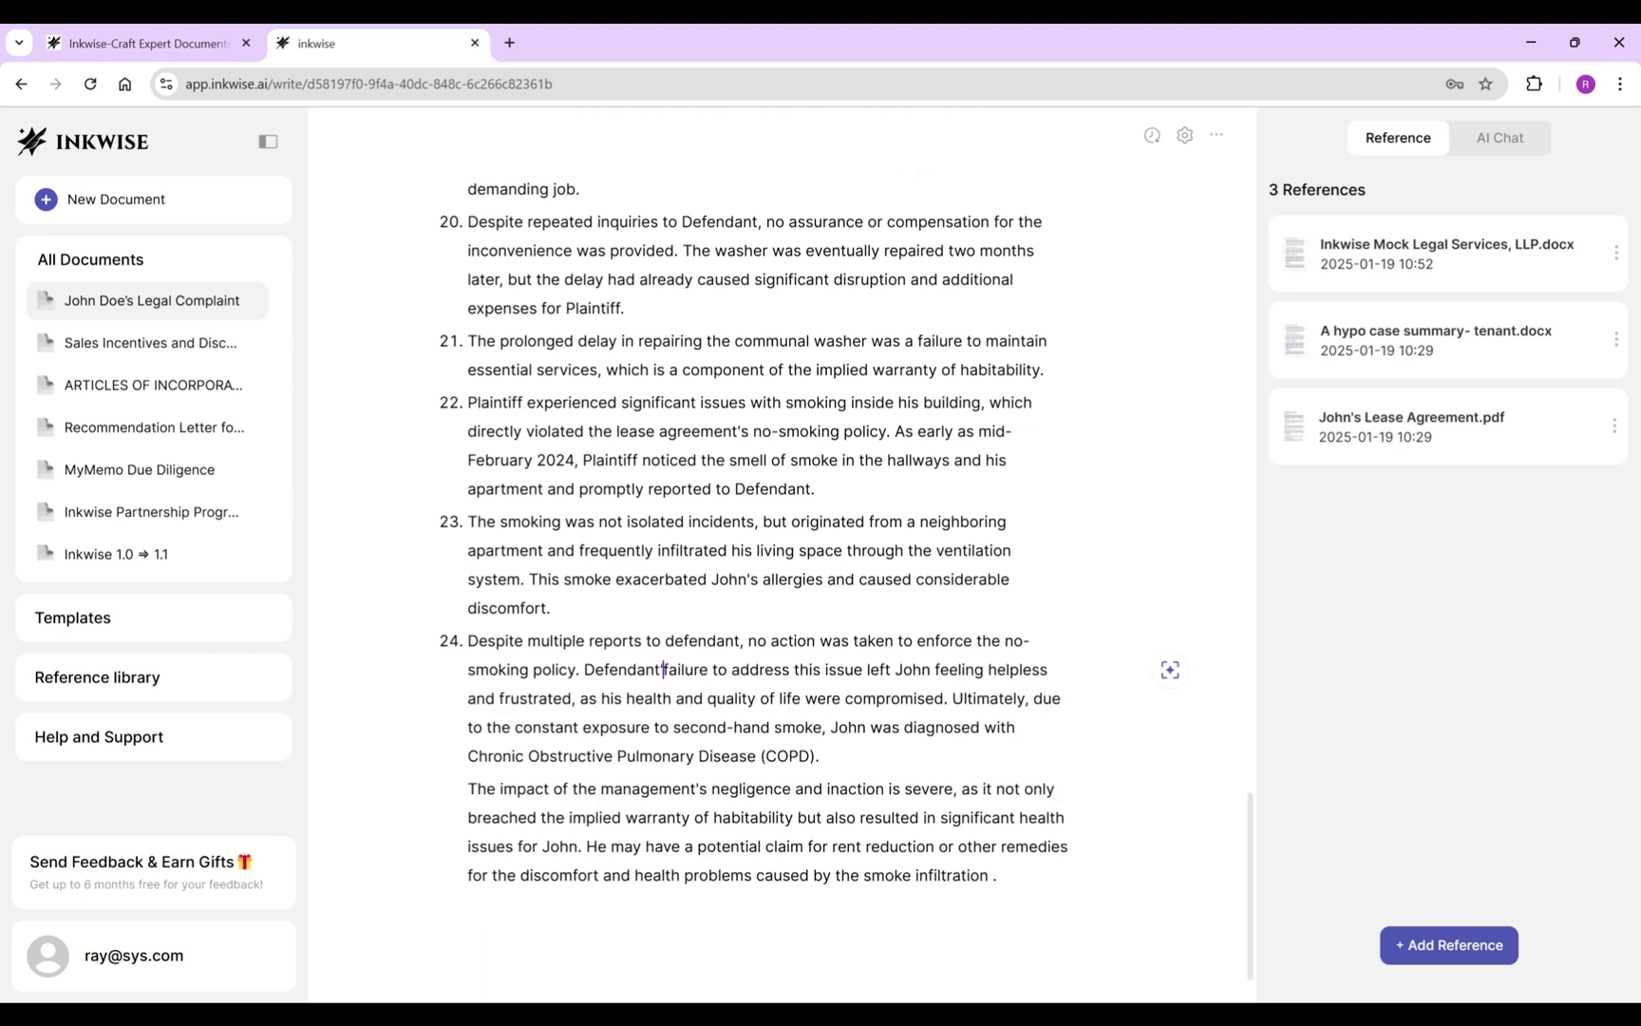
{"action": "left_click_drag", "start_coordinate": [882, 670], "coordinate": [601, 698]}
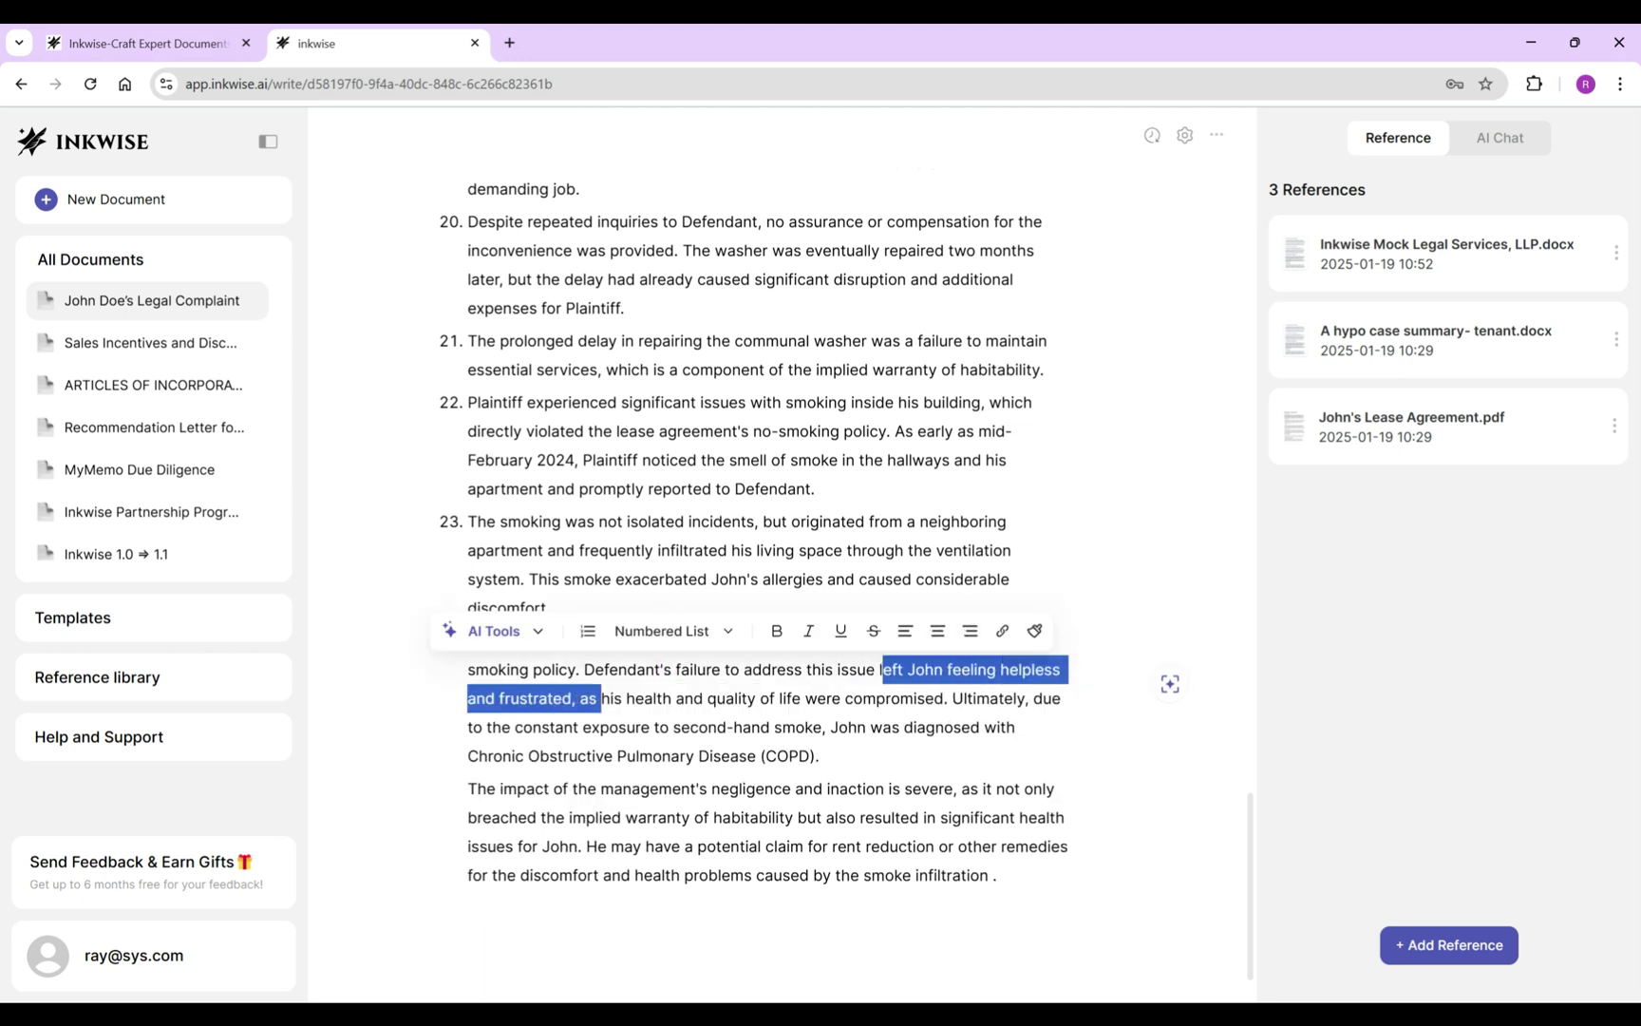
{"action": "type", "text": "P"}
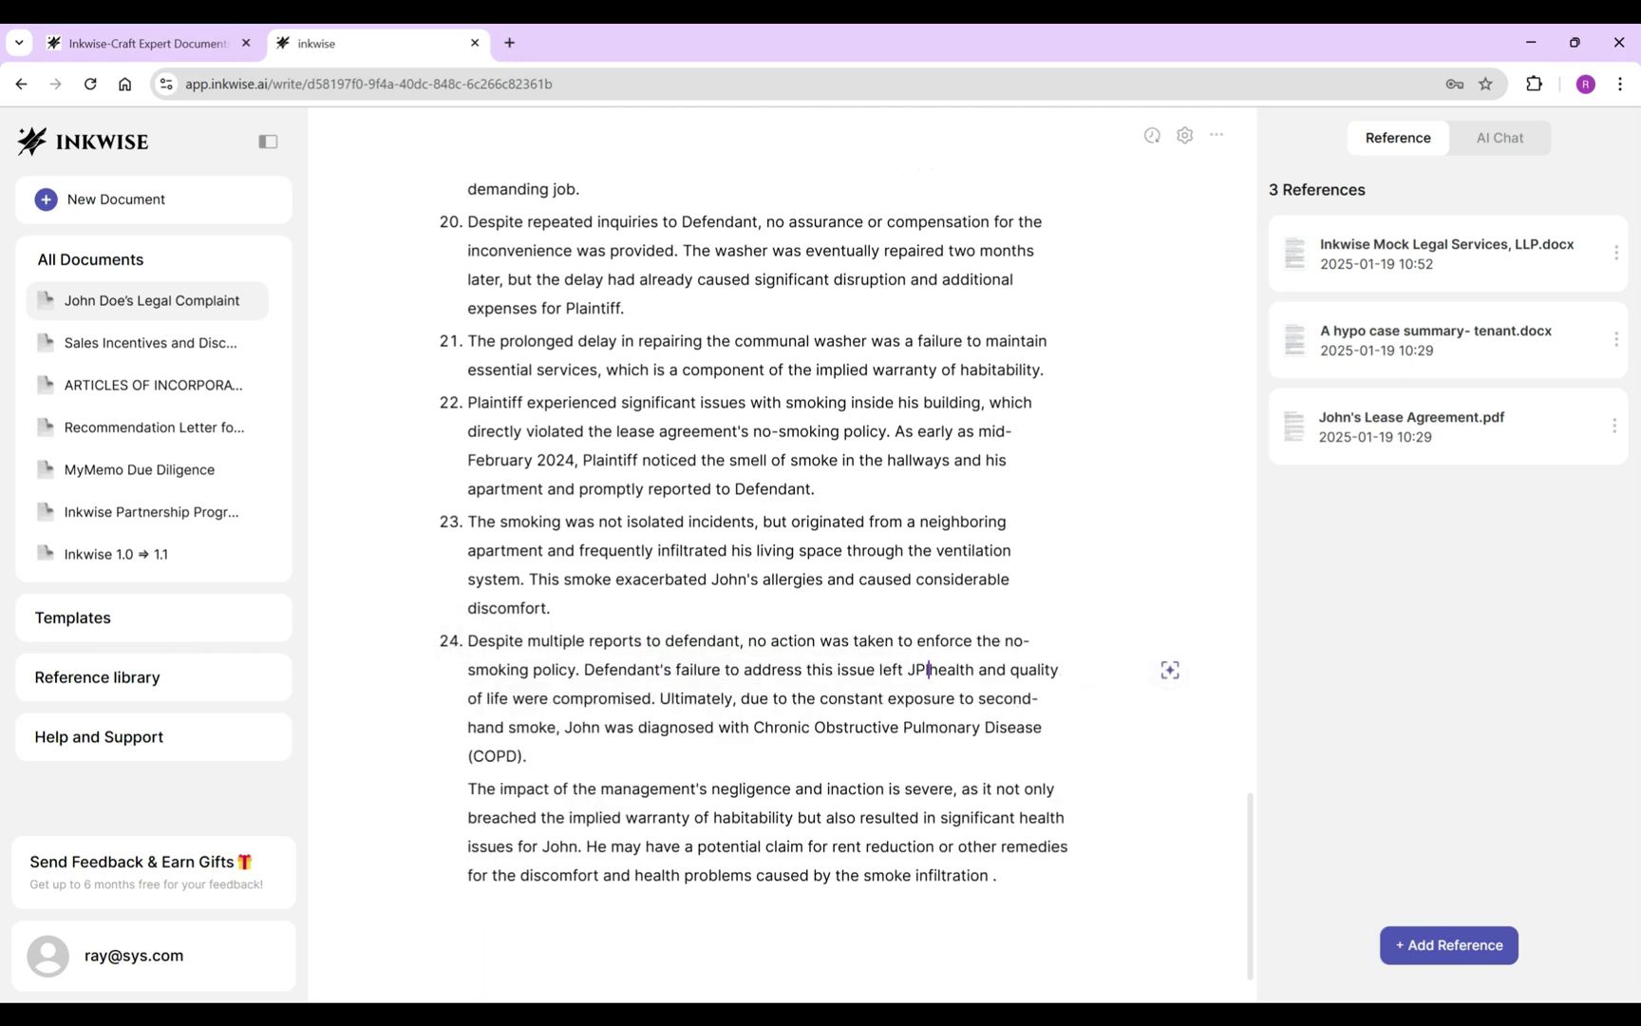
{"action": "type", "text": "laintiff's"}
{"action": "double_click", "coordinate": [586, 698]}
{"action": "key", "text": "BackSpace"}
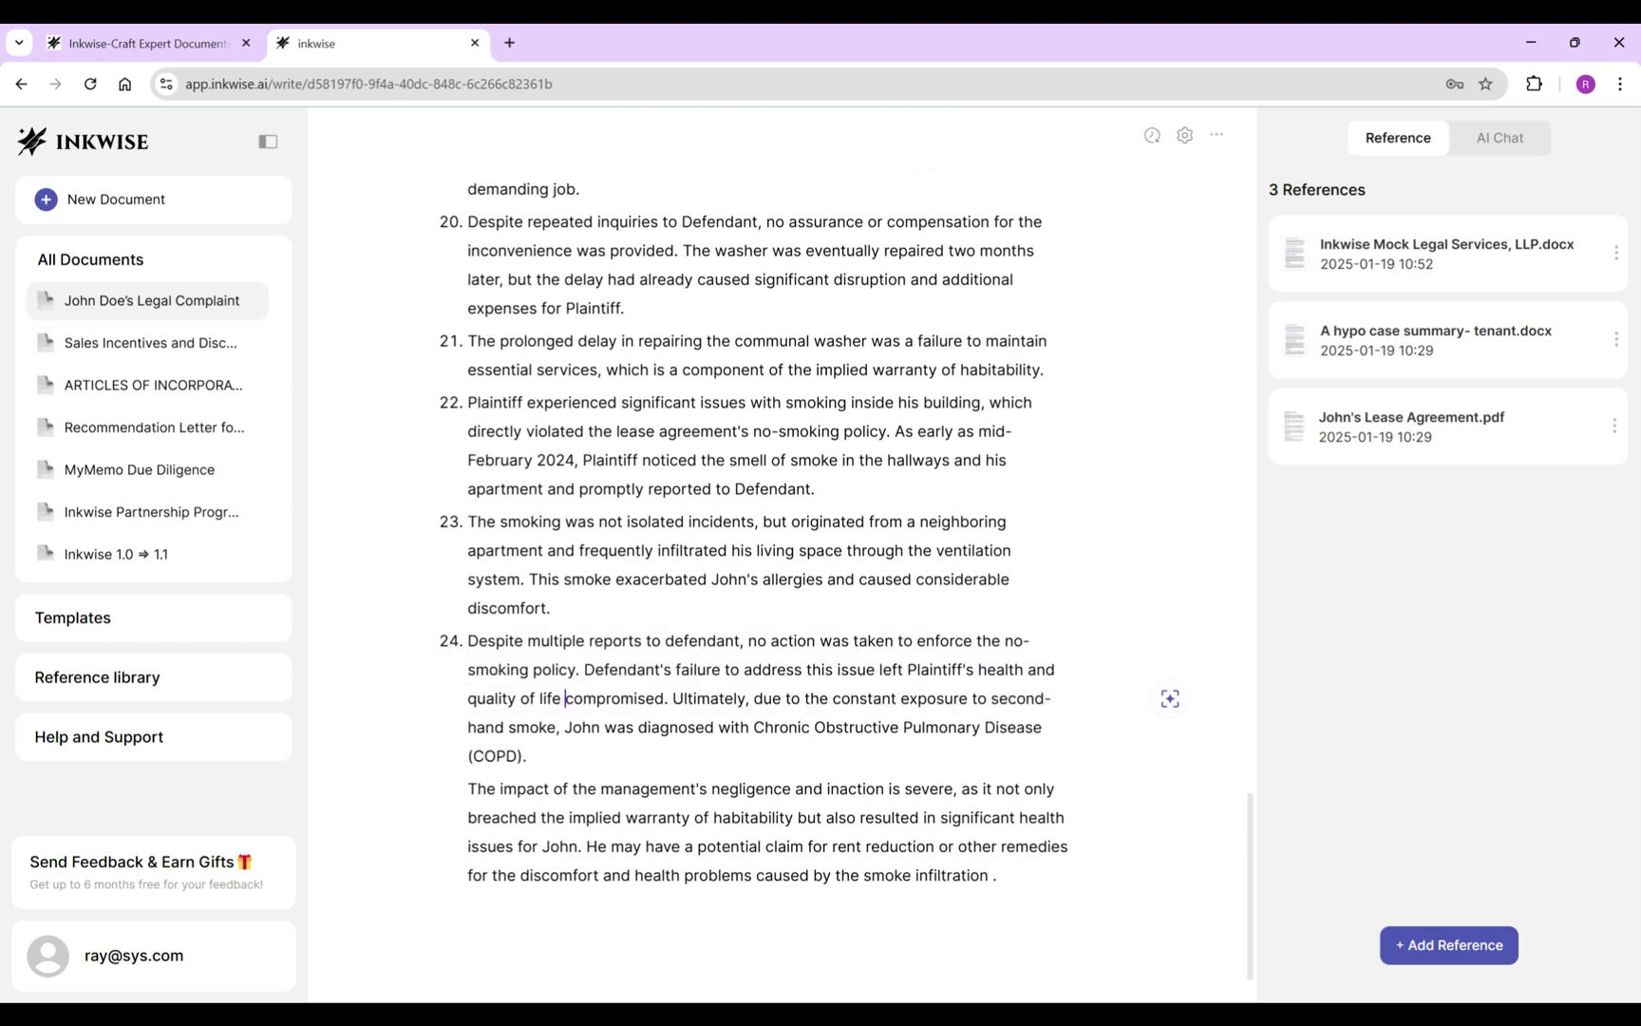
Delete the closing impact paragraph after item 24.
{"action": "double_click", "coordinate": [655, 788]}
{"action": "triple_click", "coordinate": [655, 788]}
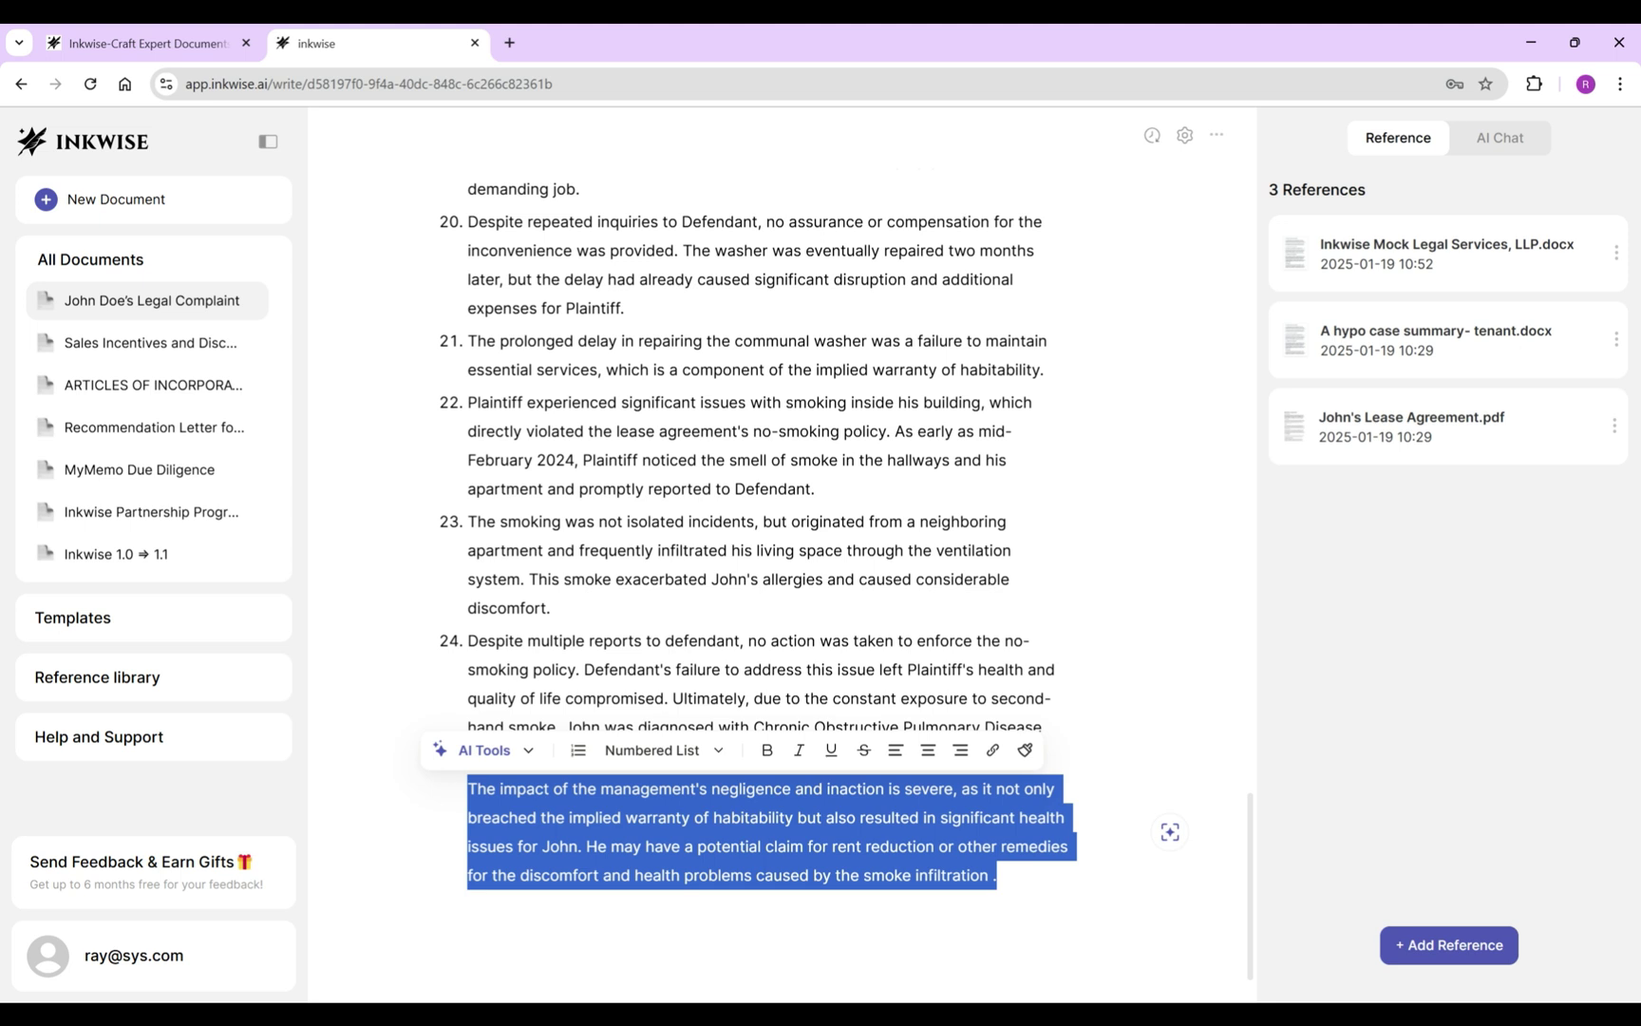
{"action": "key", "text": "BackSpace"}
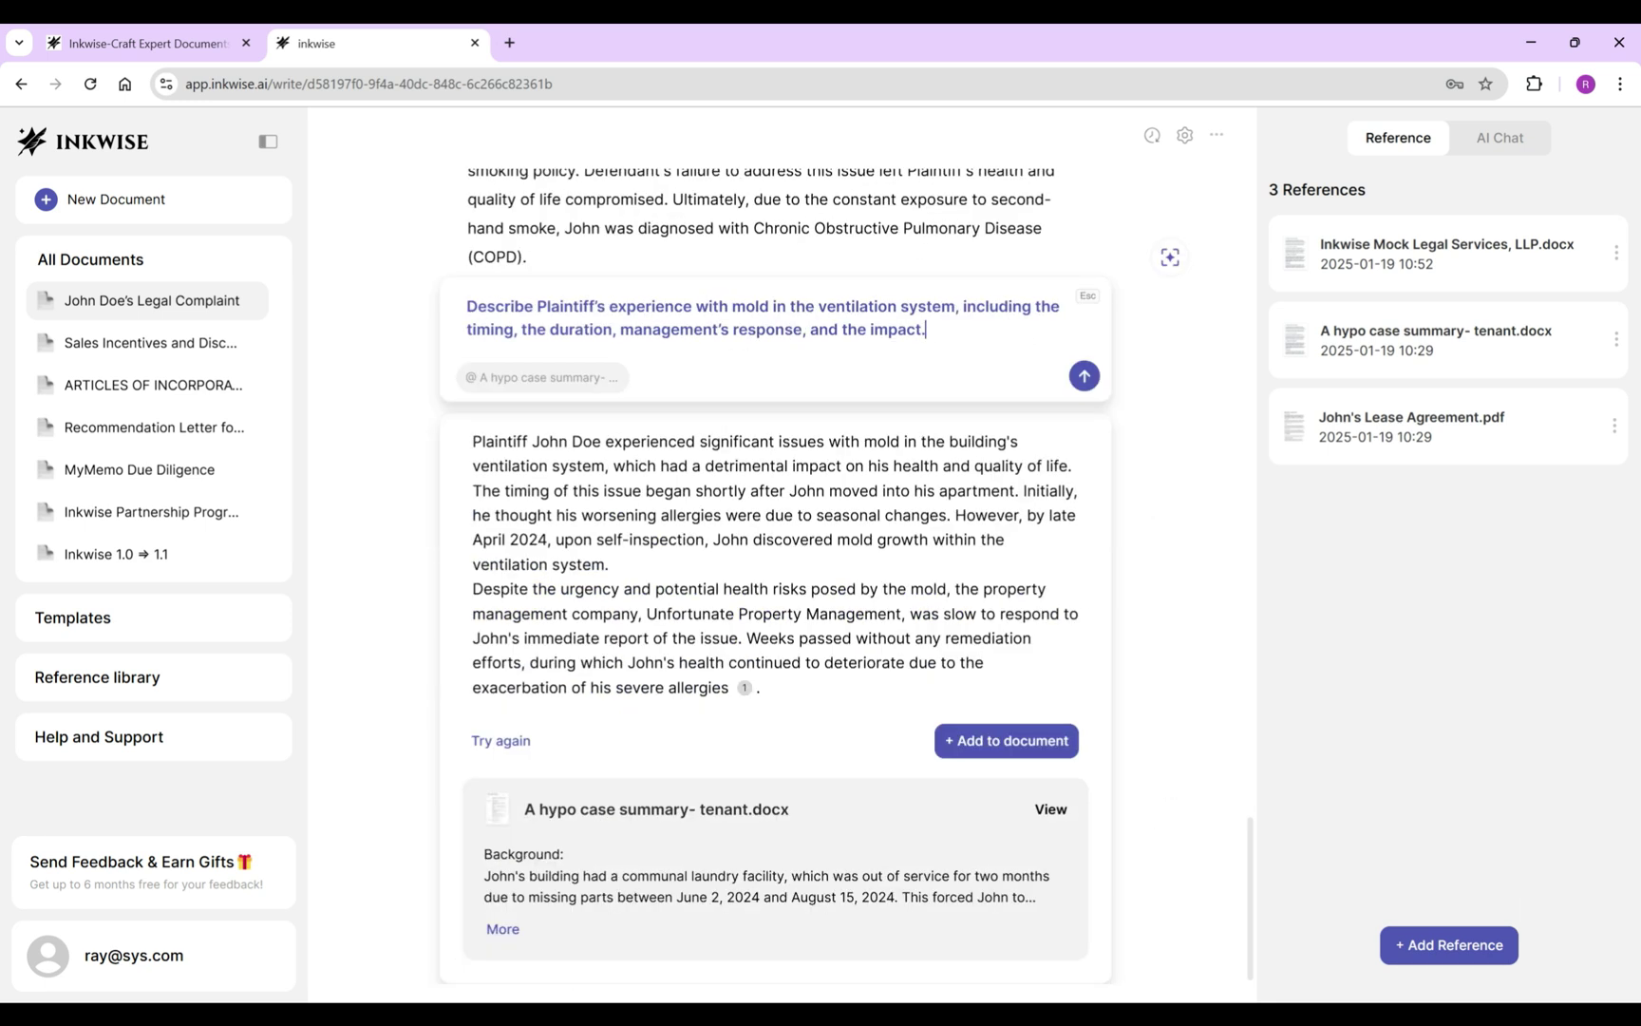
Regenerate and insert the mold-experience text as item 25, replacing the plaintiff's name with 'also'.
{"action": "left_click", "coordinate": [500, 740]}
{"action": "mouse_move", "coordinate": [604, 811]}
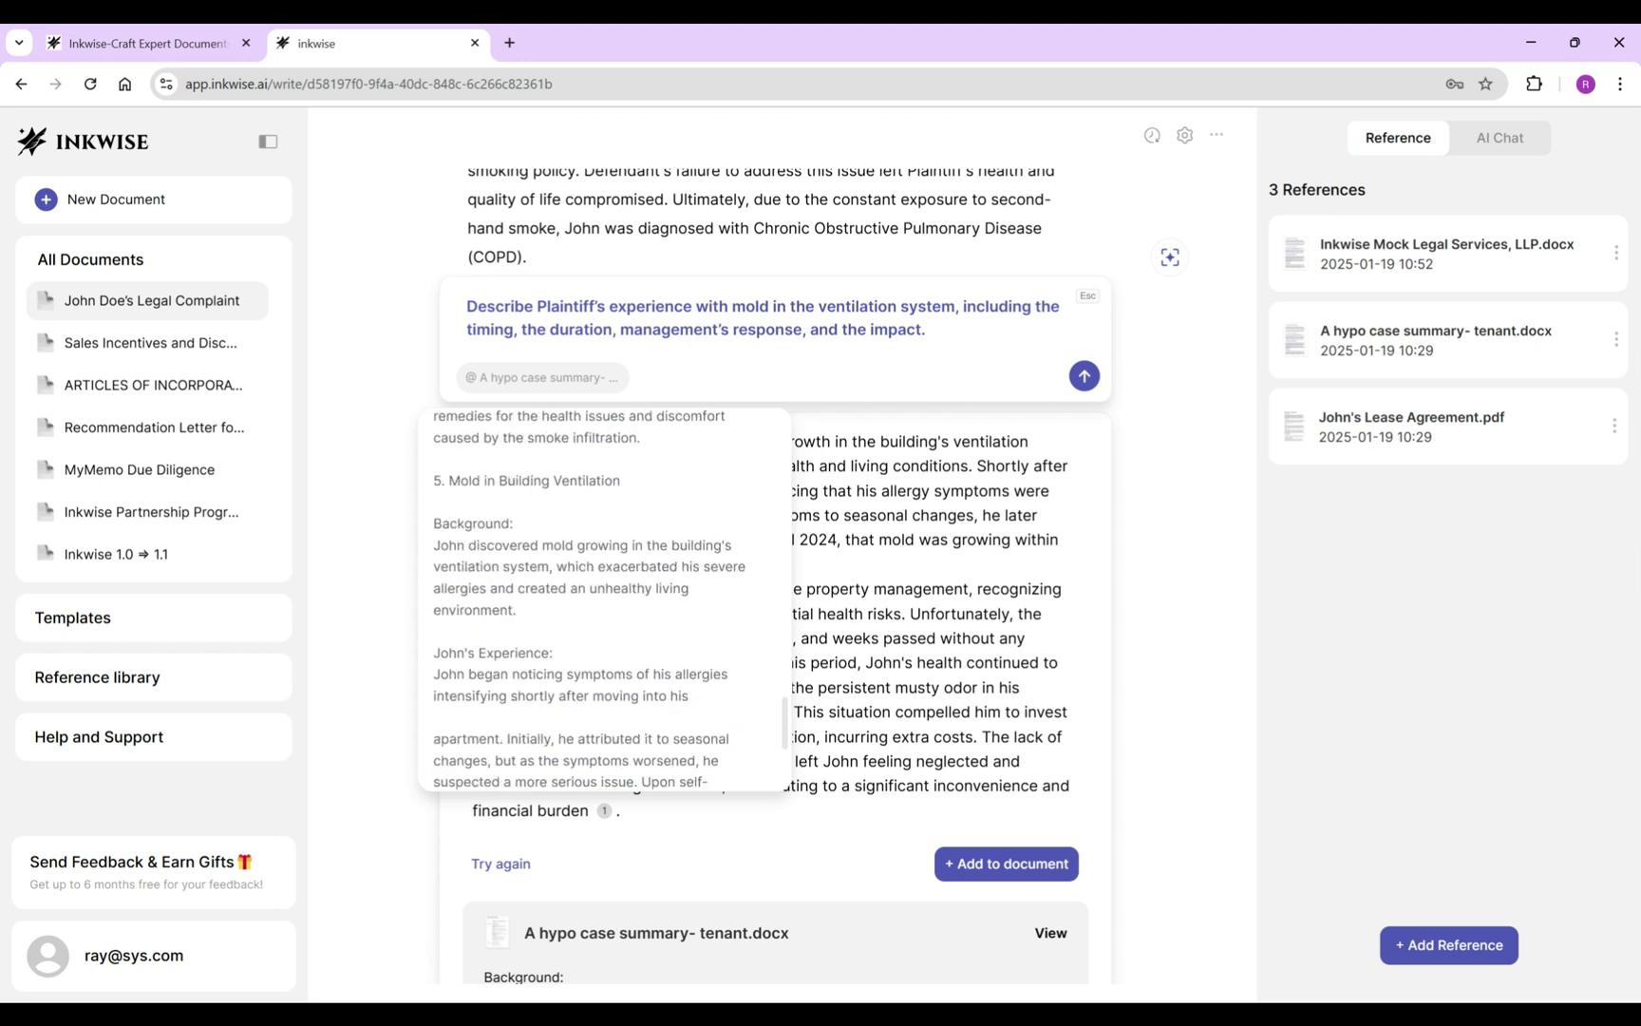
{"action": "scroll", "coordinate": [686, 607], "scroll_direction": "down", "scroll_amount": 2}
{"action": "left_click", "coordinate": [1006, 863]}
{"action": "left_click", "coordinate": [468, 439]}
{"action": "key", "text": "BackSpace"}
{"action": "key", "text": "Return"}
{"action": "left_click_drag", "start_coordinate": [564, 440], "coordinate": [640, 439]}
{"action": "key", "text": "BackSpace"}
{"action": "key", "text": "BackSpace"}
{"action": "key", "text": "BackSpace"}
{"action": "type", "text": "also"}
Cut the moving-in opening and make the inspection sentence item 26, starting 'Upon' with 'Plaintiff observed'.
{"action": "left_click_drag", "start_coordinate": [910, 467], "coordinate": [562, 554]}
{"action": "key", "text": "BackSpace"}
{"action": "key", "text": "Return"}
{"action": "key", "text": "Delete"}
{"action": "type", "text": "U"}
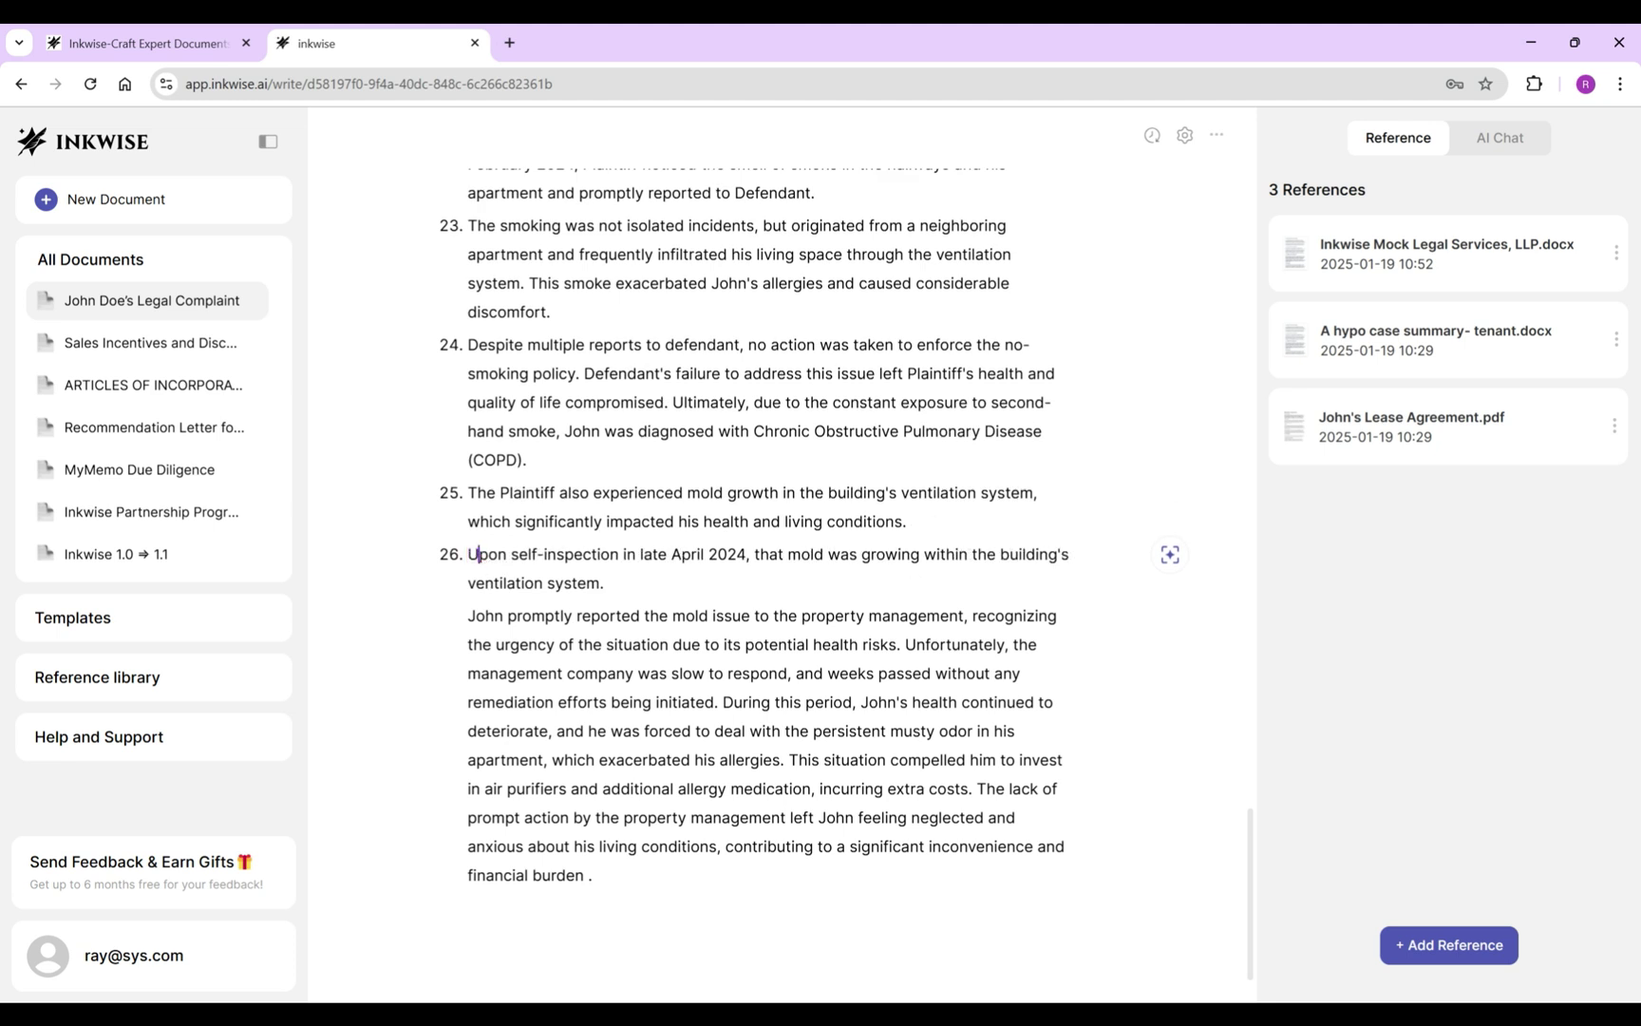
{"action": "left_click", "coordinate": [751, 554]}
{"action": "type", "text": "Plaintiff observed"}
Make the reporting paragraph item 27, naming Plaintiff and Defendant and deleting 'being initiated'.
{"action": "left_click", "coordinate": [754, 583]}
{"action": "key", "text": "Return"}
{"action": "key", "text": "ctrl+shift+Right"}
{"action": "type", "text": "Plaintiff"}
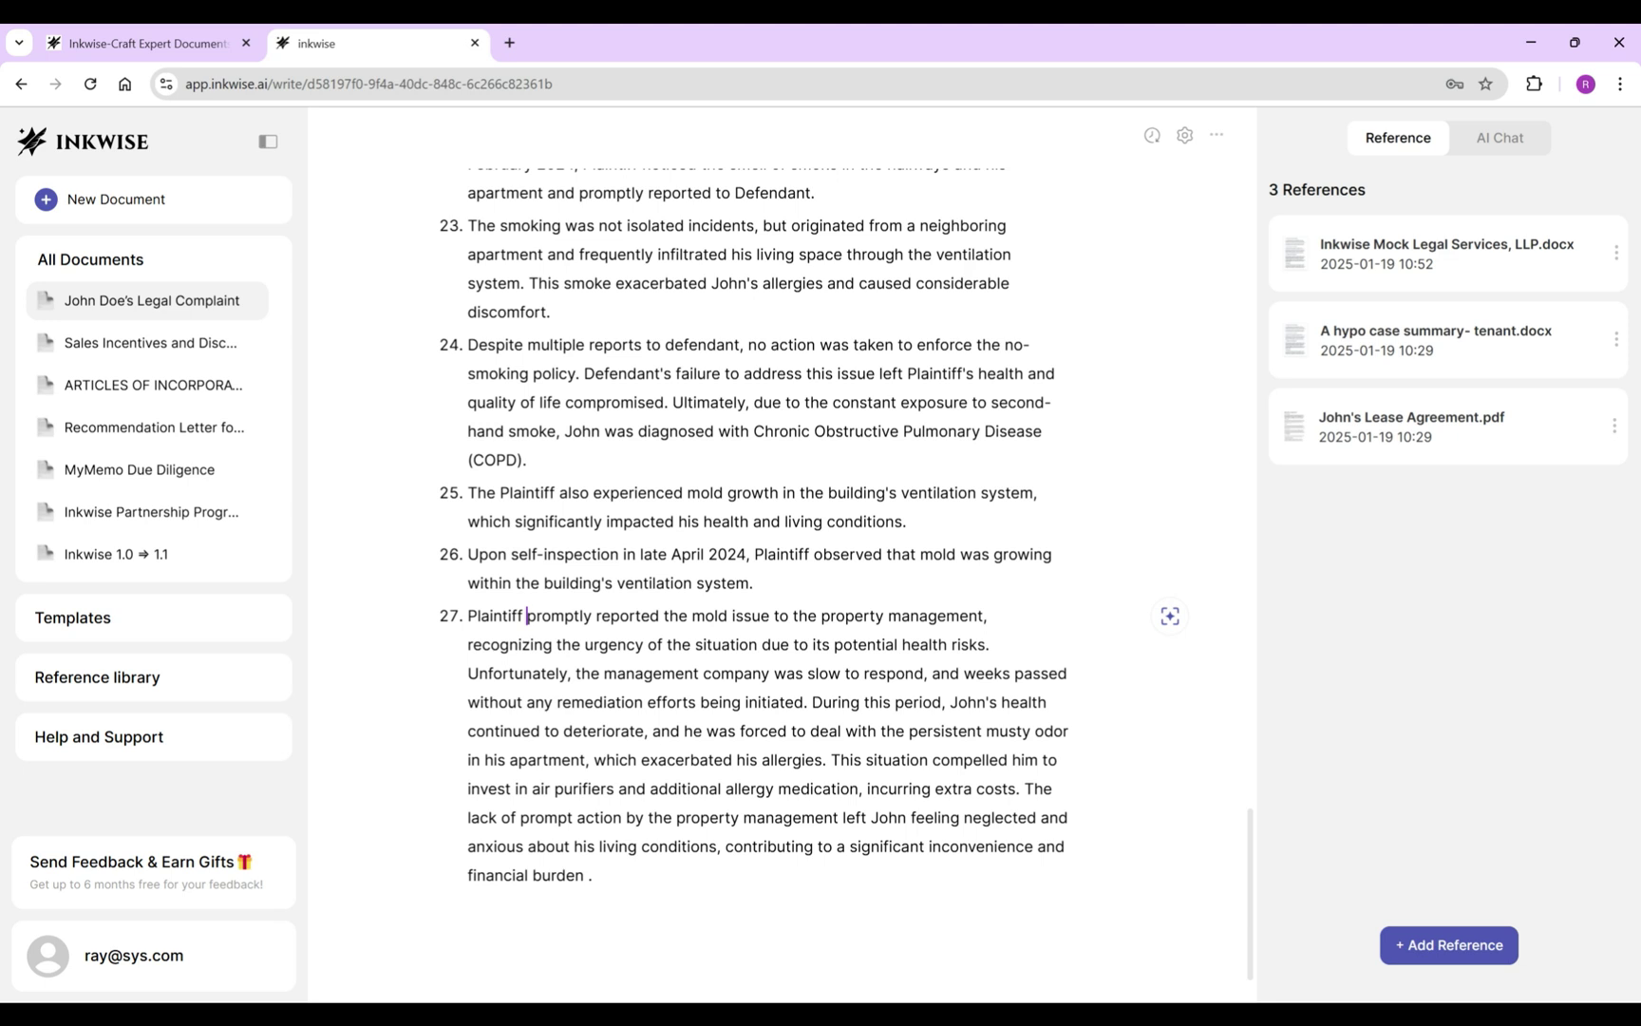
{"action": "left_click_drag", "start_coordinate": [793, 616], "coordinate": [992, 615]}
{"action": "type", "text": "Defendant, recognizing"}
{"action": "left_click_drag", "start_coordinate": [813, 673], "coordinate": [544, 702]}
{"action": "type", "text": "DEfenda"}
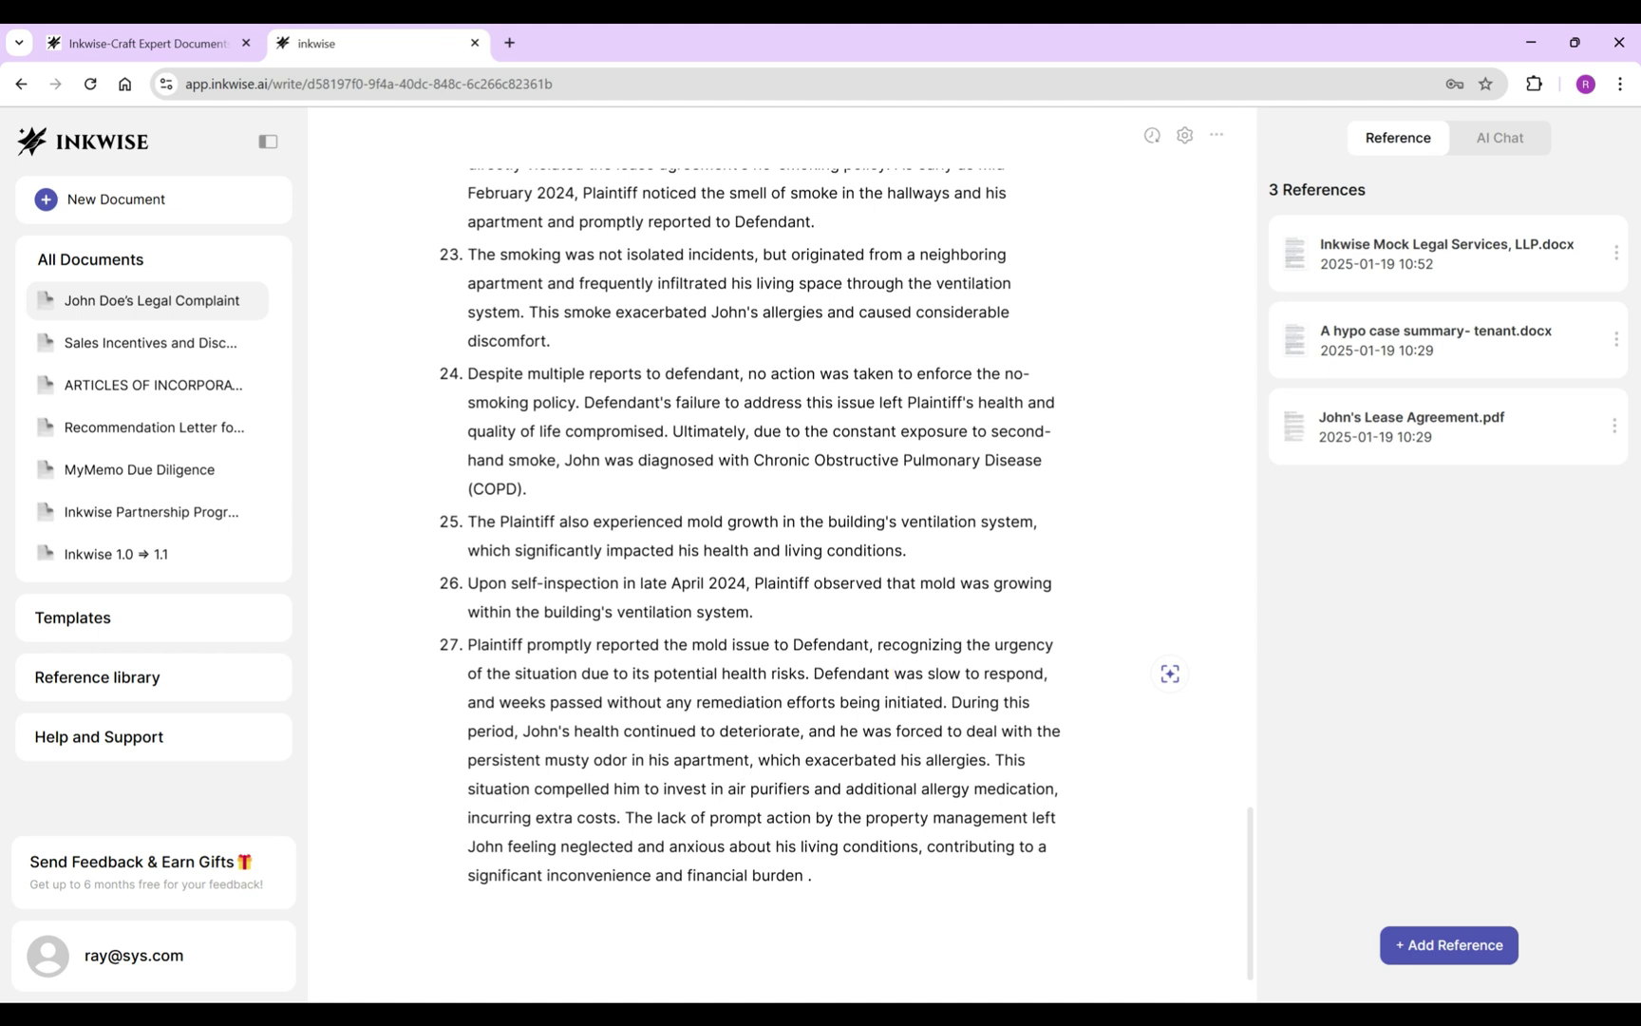
{"action": "left_click_drag", "start_coordinate": [830, 702], "coordinate": [943, 702]}
{"action": "key", "text": "BackSpace"}
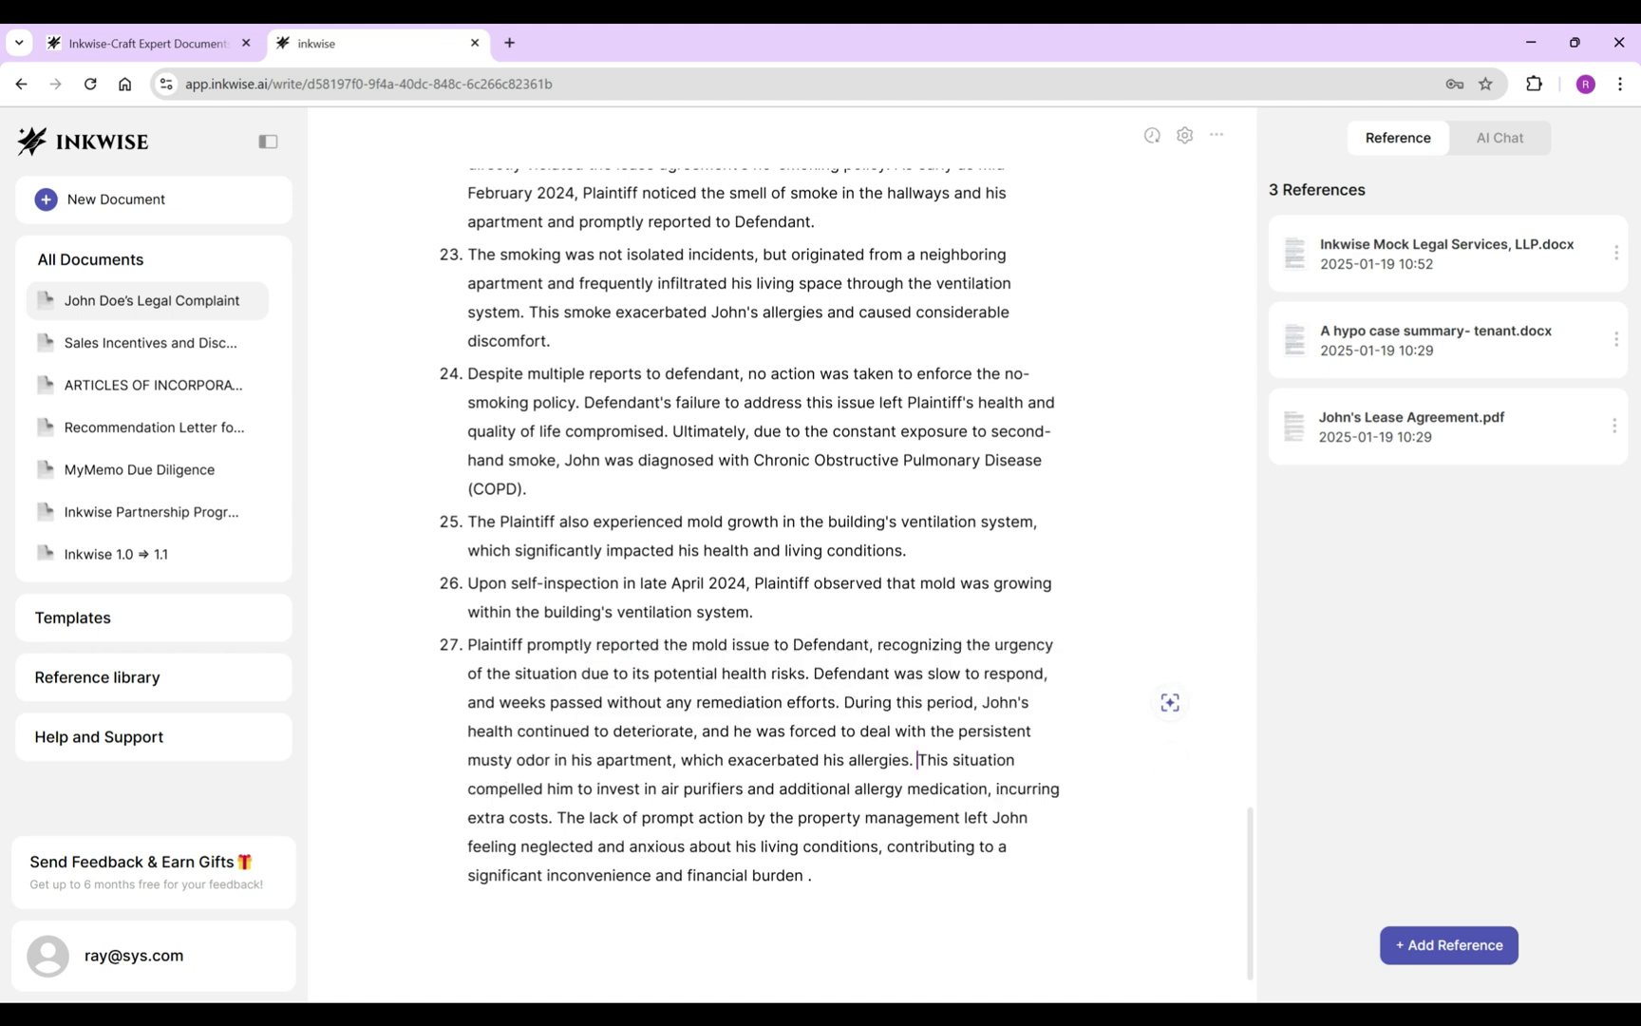
Split off item 28 as 'Plaintiff on his own invested' in purifiers, ending at 'incurring extra costs.'.
{"action": "key", "text": "Return"}
{"action": "type", "text": "Plaintiff"}
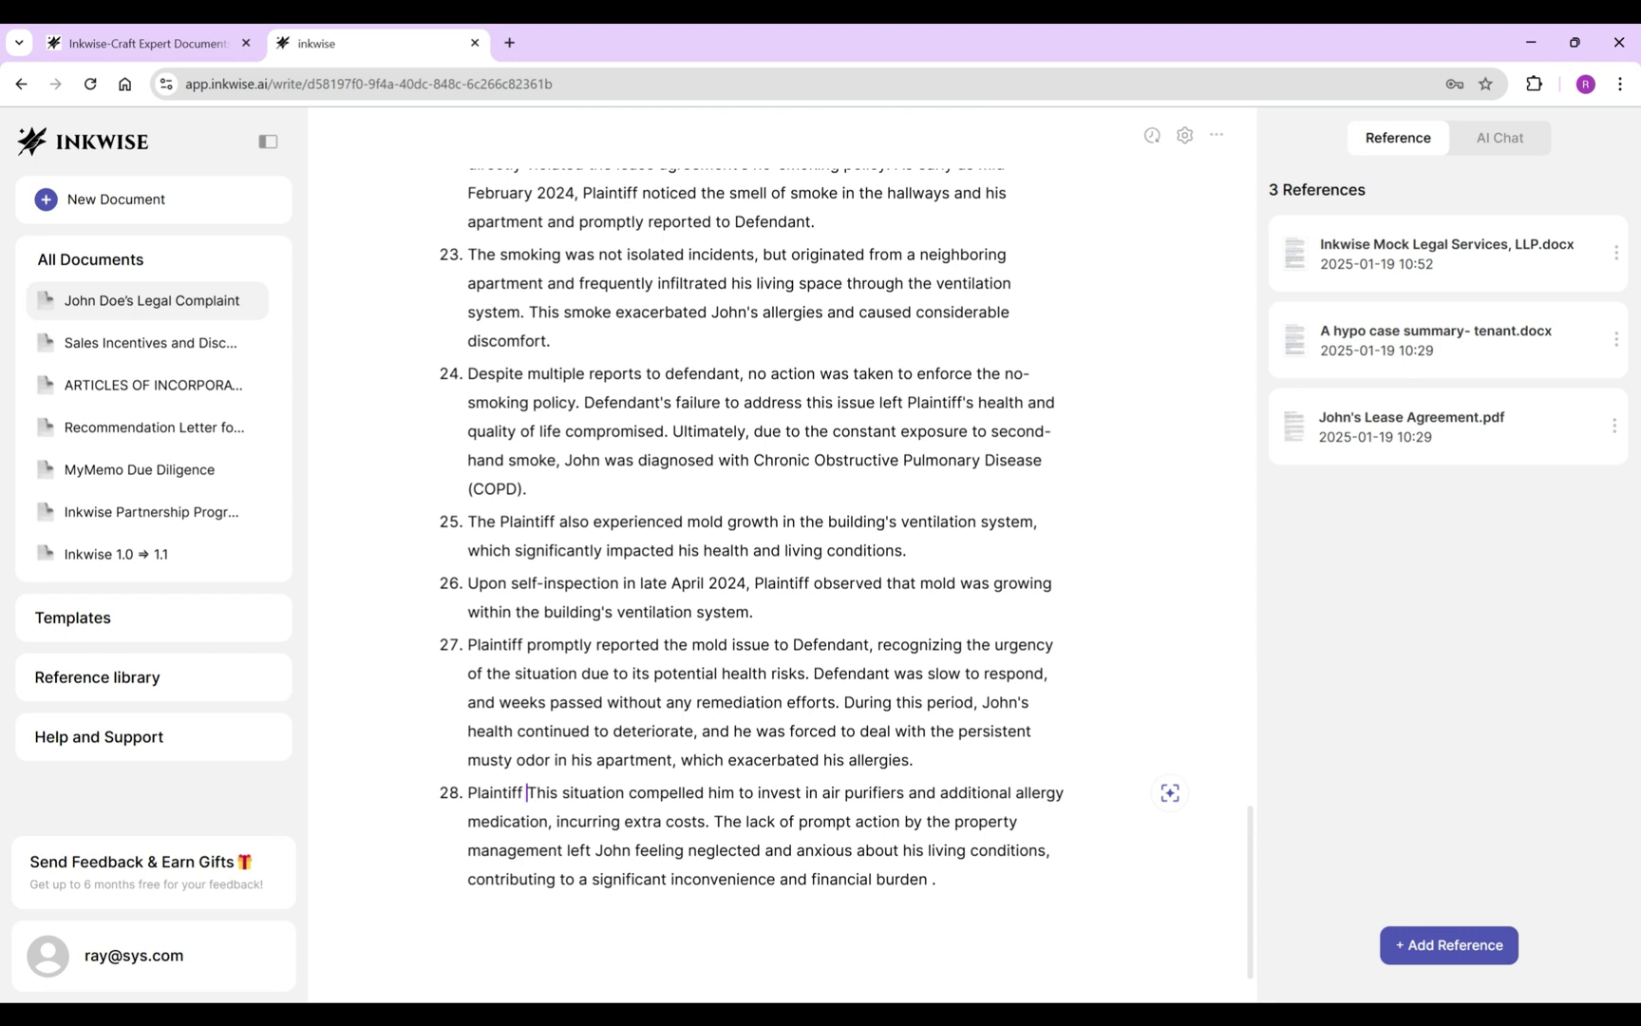
{"action": "key", "text": "ctrl+Delete"}
{"action": "type", "text": "on his own"}
{"action": "key", "text": "ctrl+Delete"}
{"action": "key", "text": "ctrl+Delete"}
{"action": "key", "text": "ctrl+Delete"}
{"action": "key", "text": "ctrl+Delete"}
{"action": "key", "text": "ctrl+Right"}
{"action": "type", "text": "ed"}
{"action": "left_click", "coordinate": [617, 821]}
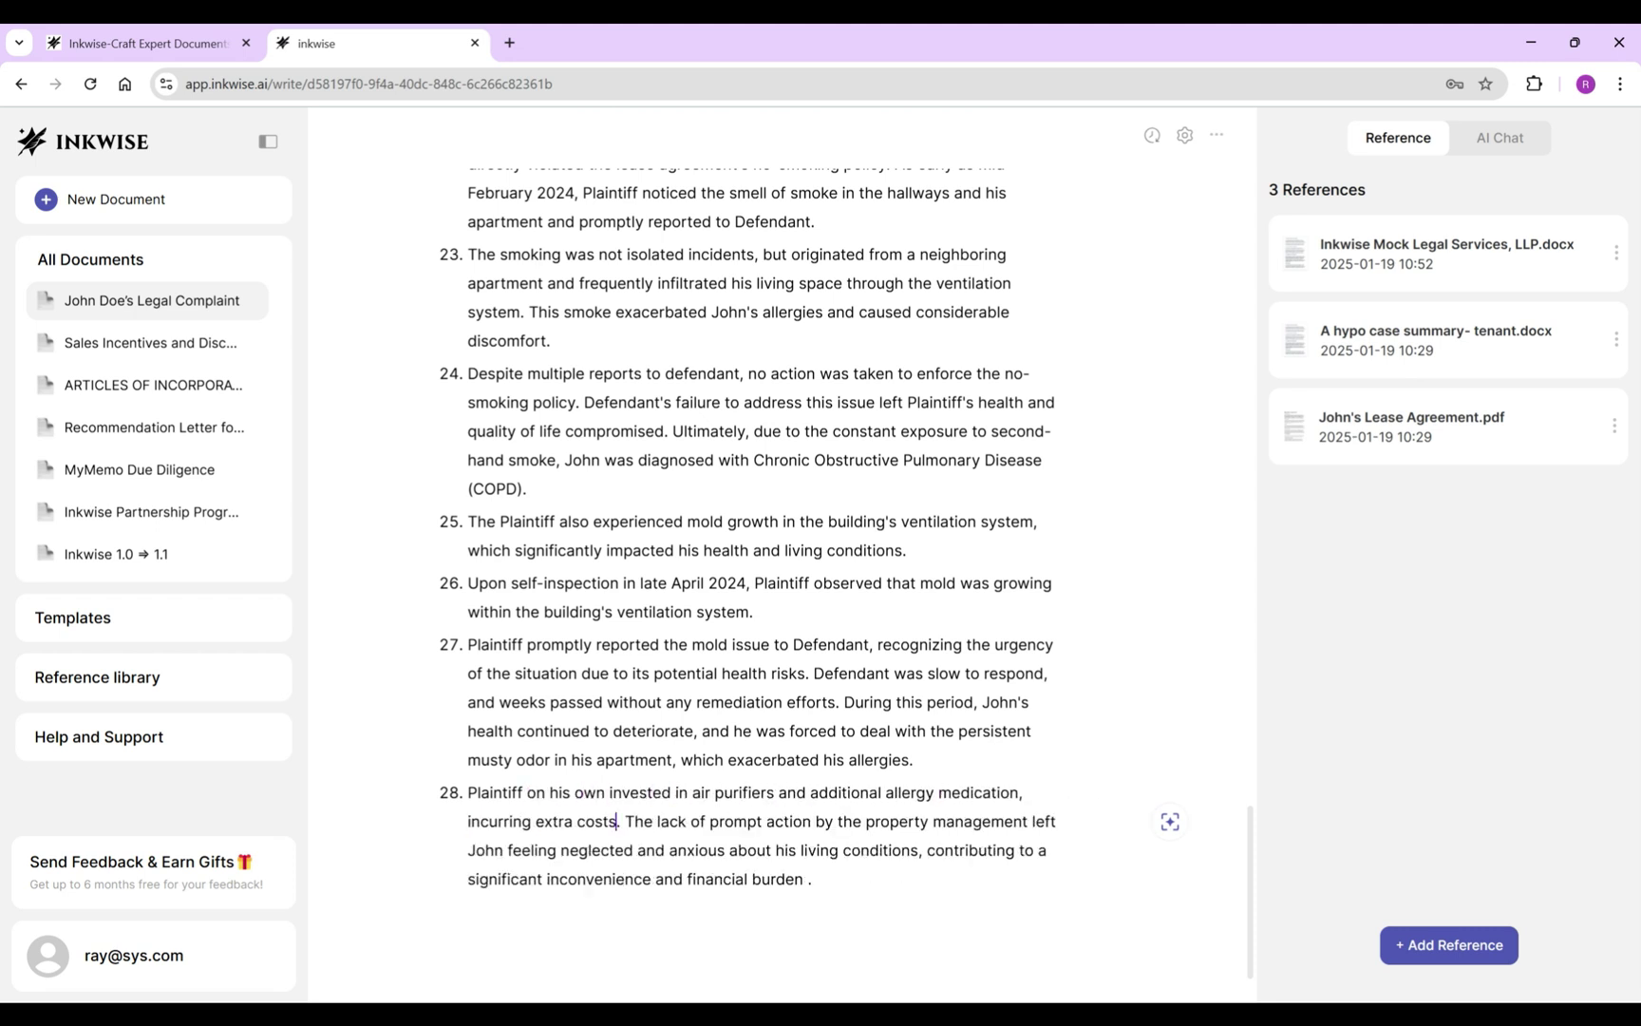
{"action": "key", "text": "ctrl+shift+End"}
{"action": "key", "text": "BackSpace"}
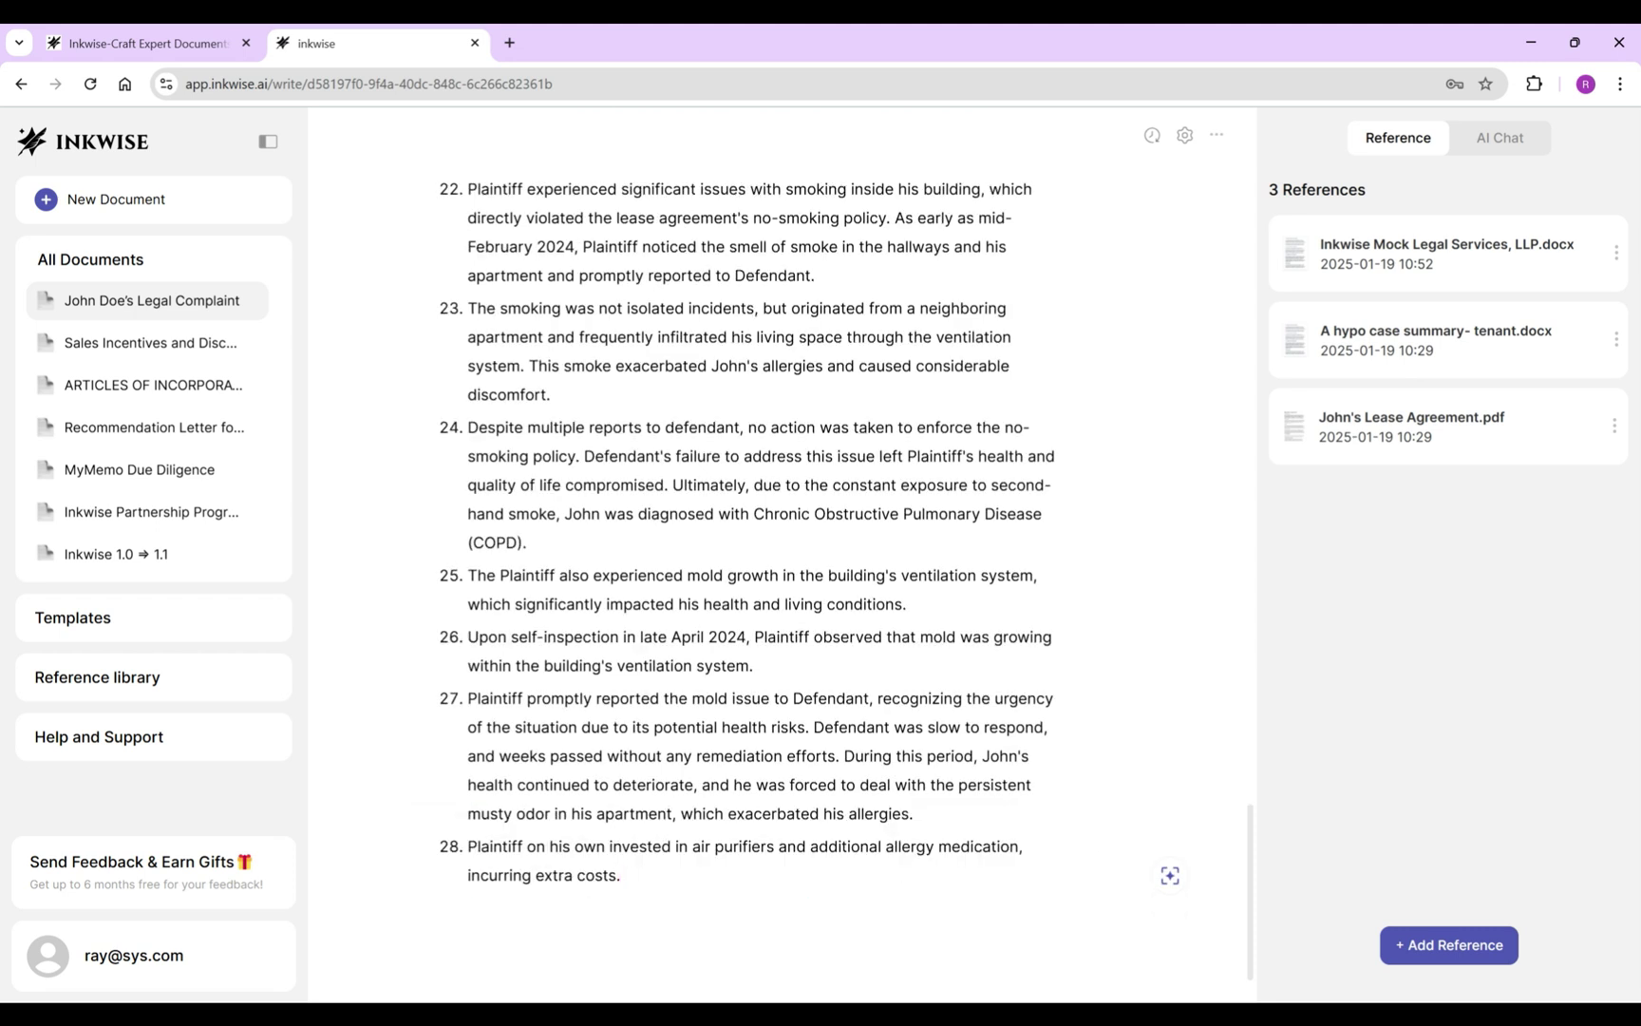
Write allegation 29: Plaintiff fully performed the lease and 'promptly notified' Defendant of needed repairs, using AI suggestions.
{"action": "key", "text": "Return"}
{"action": "type", "text": "Plaintiff "}
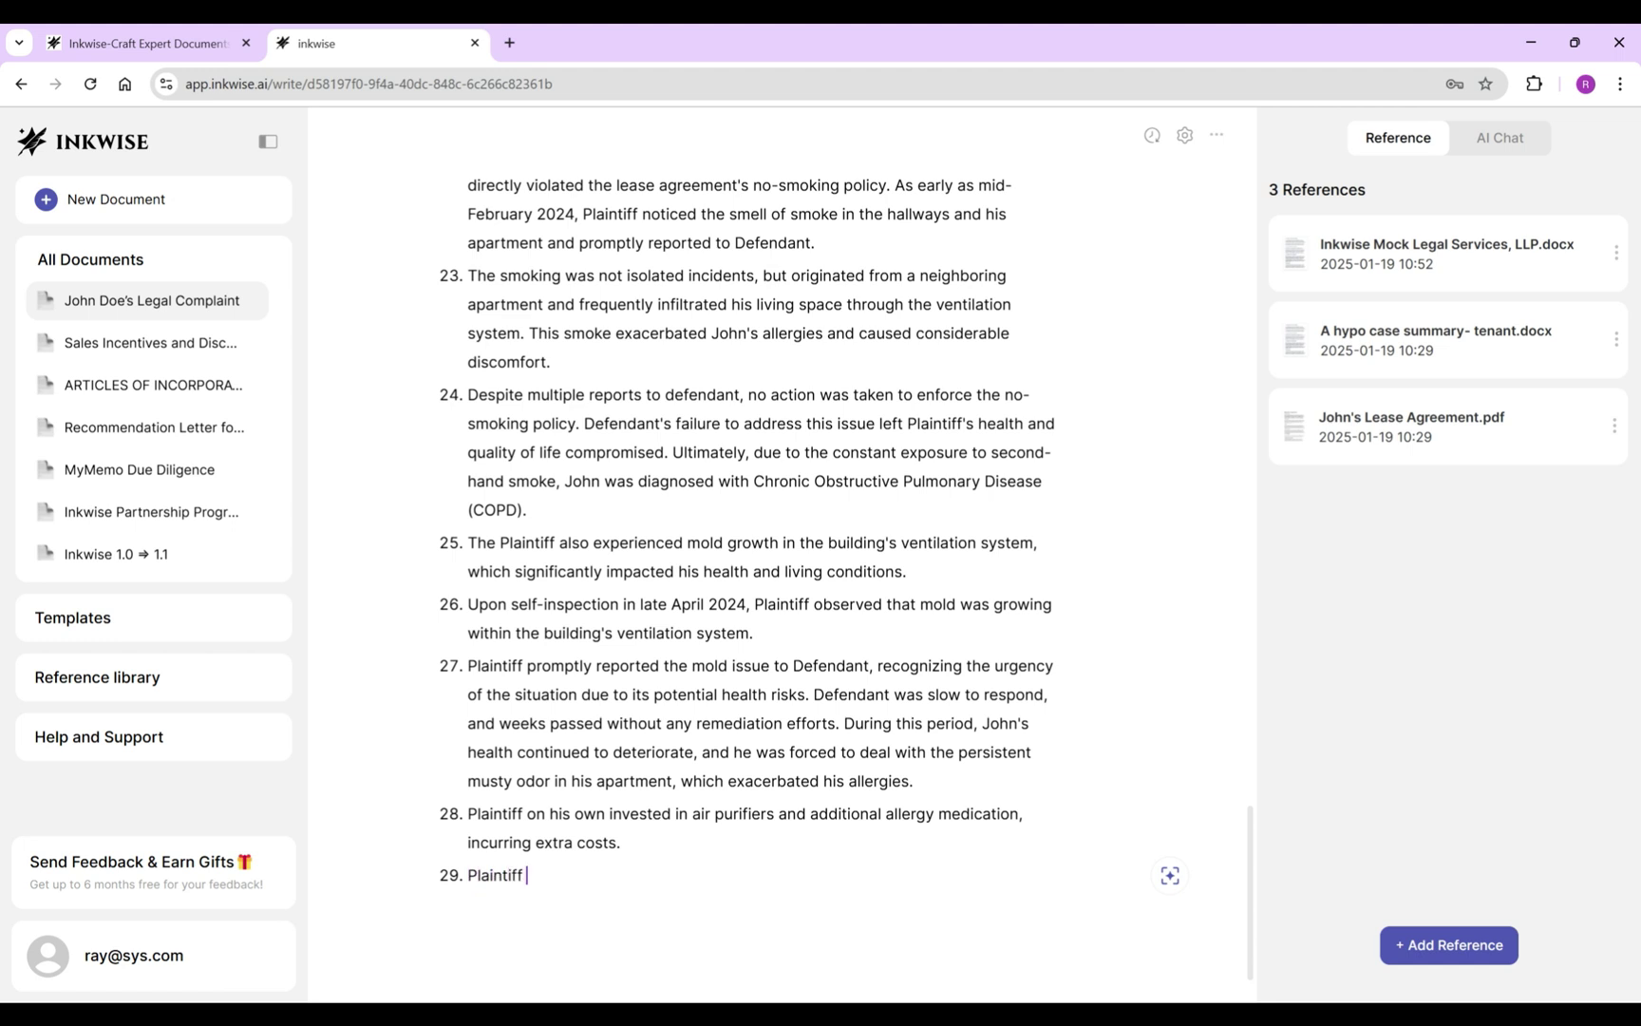
{"action": "type", "text": "fully performed his obligations under the"}
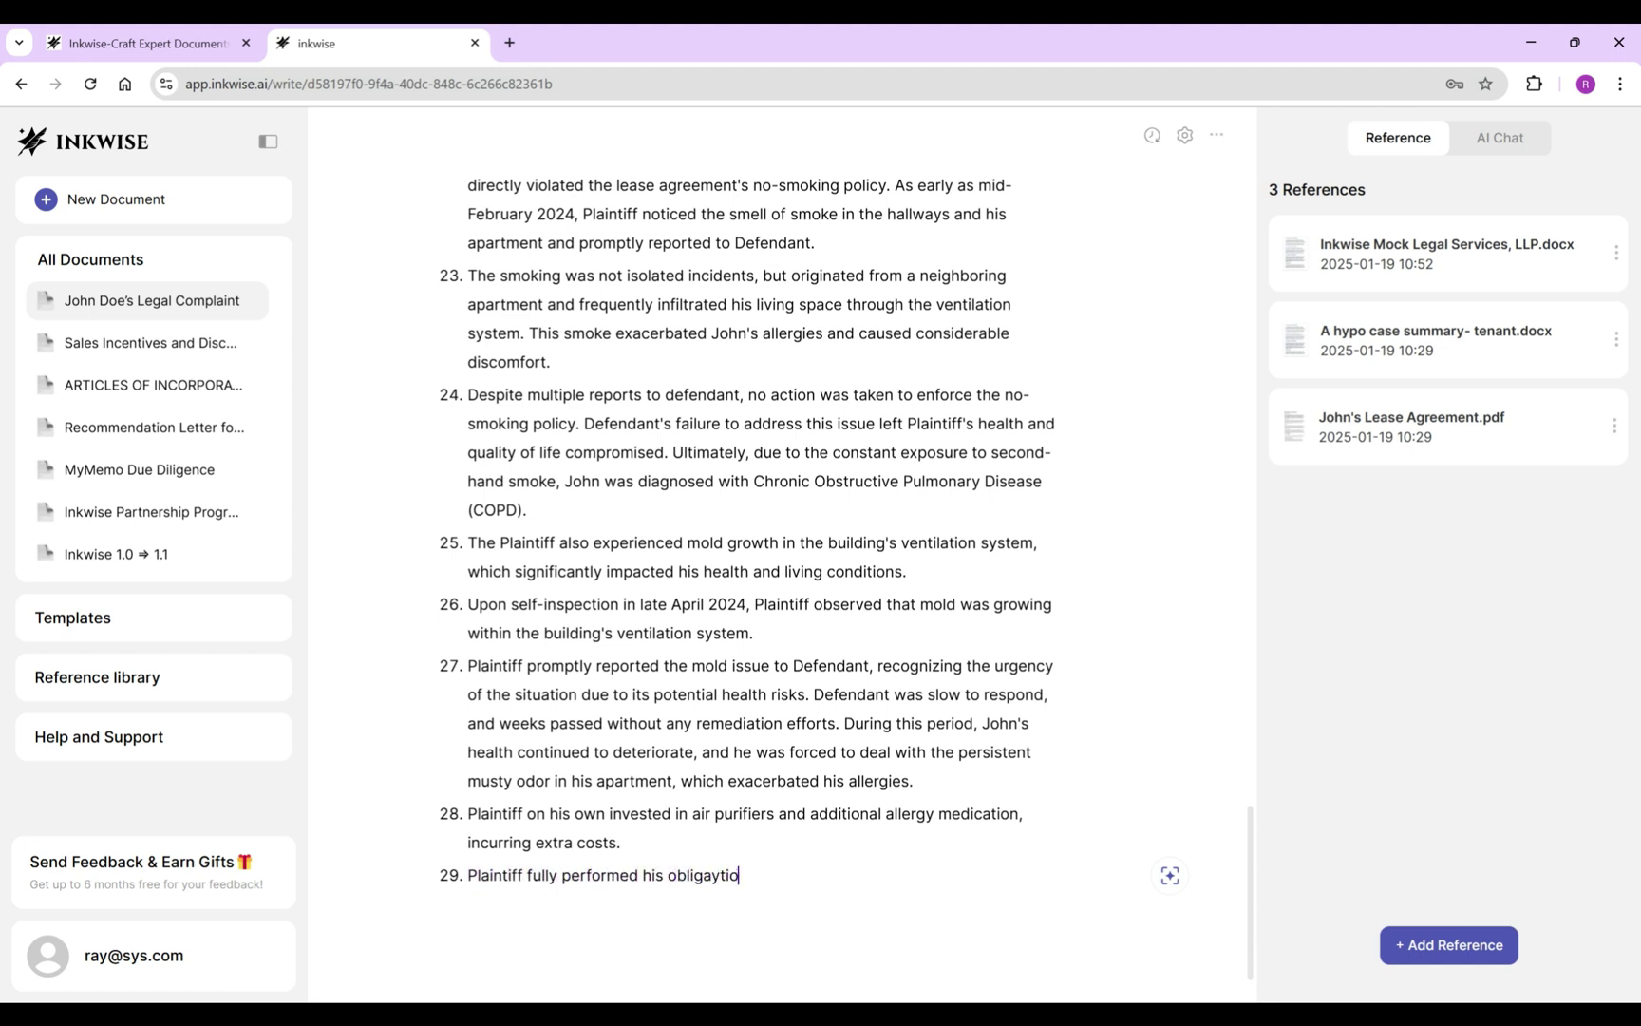
{"action": "type", "text": " lease agreeme"}
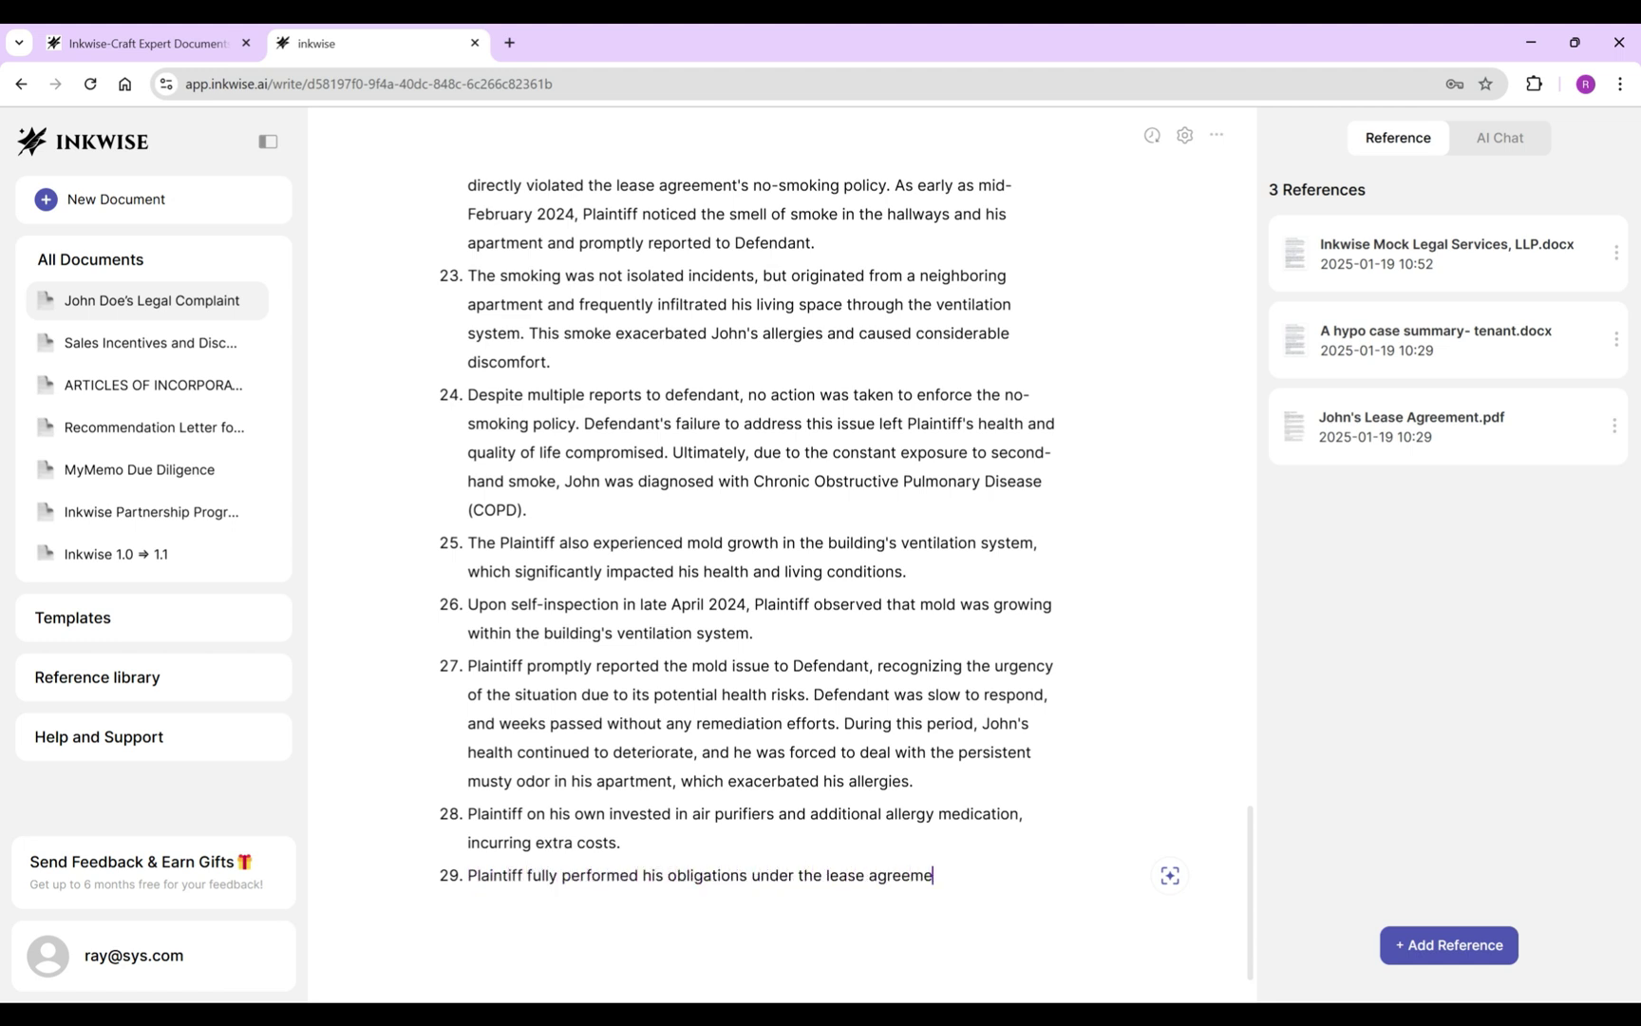
{"action": "type", "text": "nt. The entirety of the lease amount"}
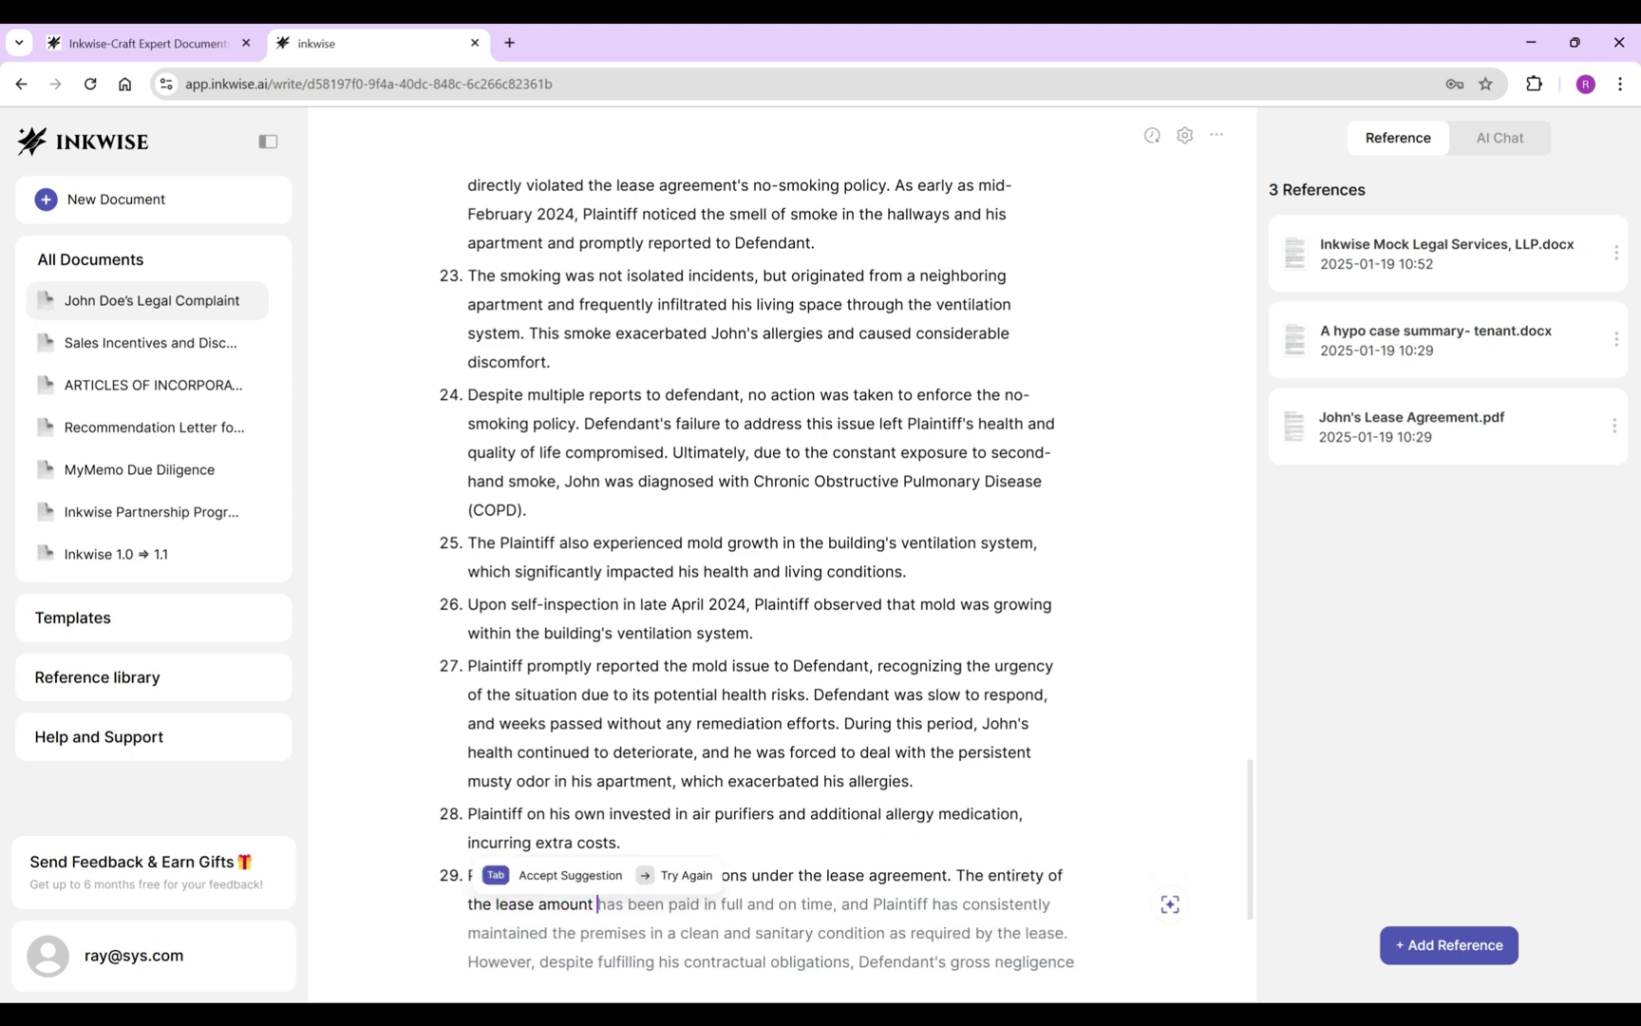
{"action": "key", "text": "Tab"}
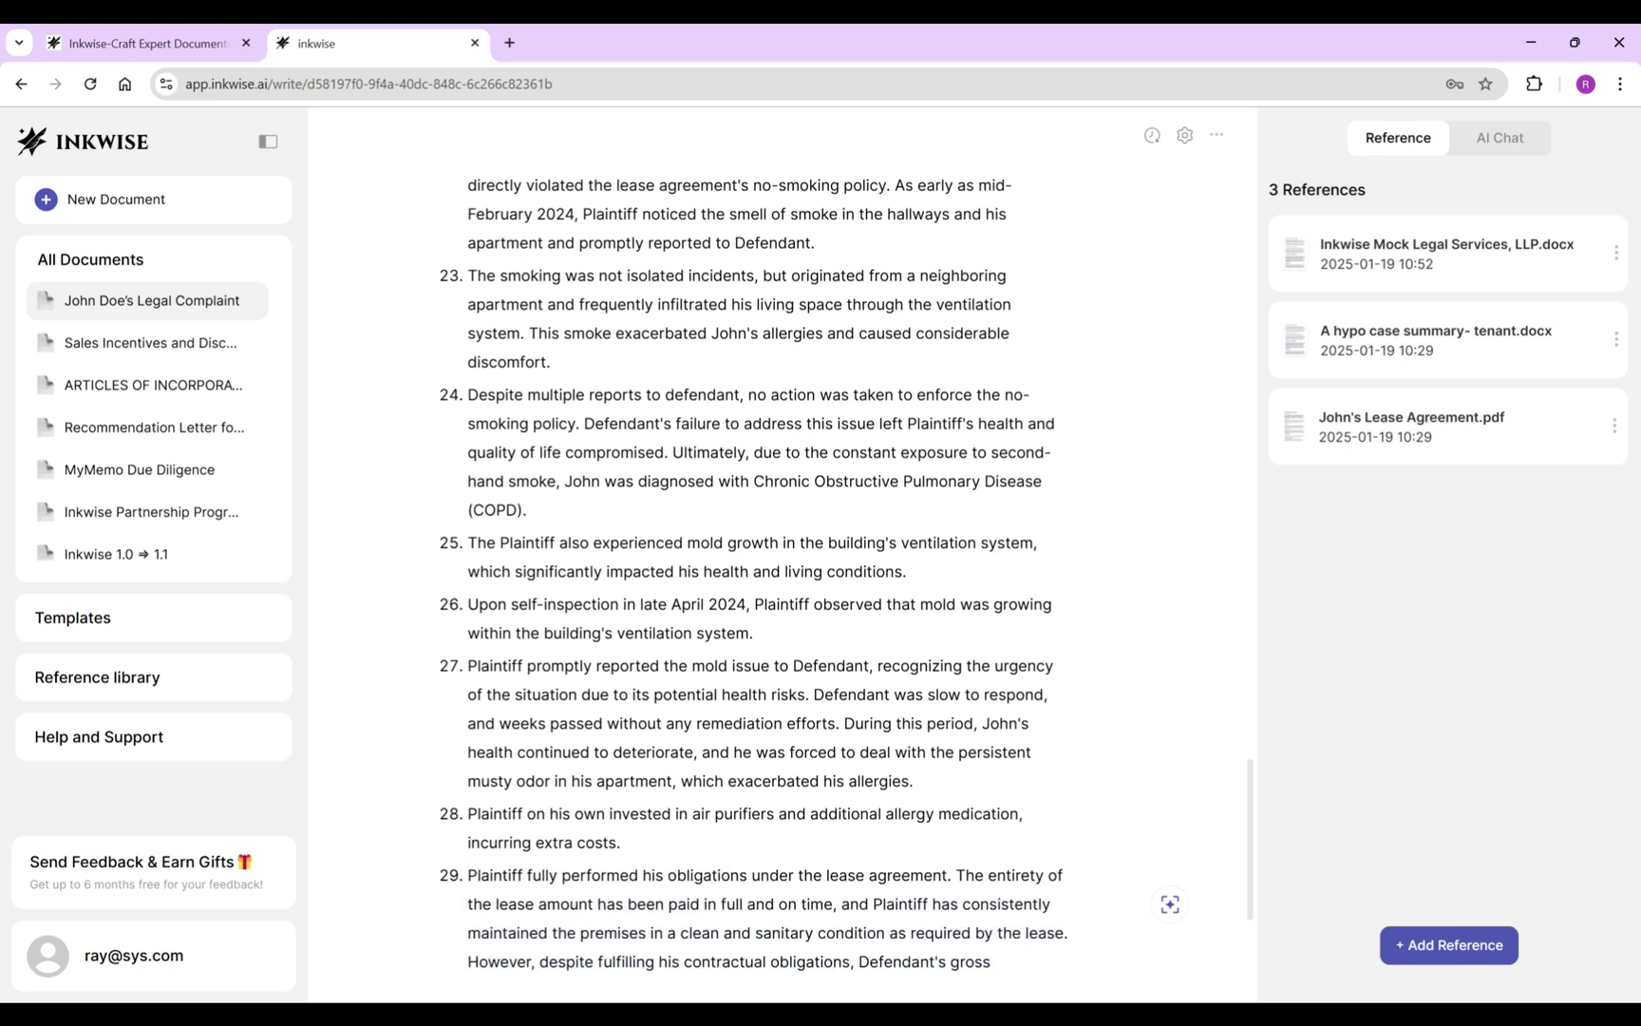
{"action": "left_click_drag", "start_coordinate": [467, 673], "coordinate": [708, 731]}
{"action": "key", "text": "ctrl+z"}
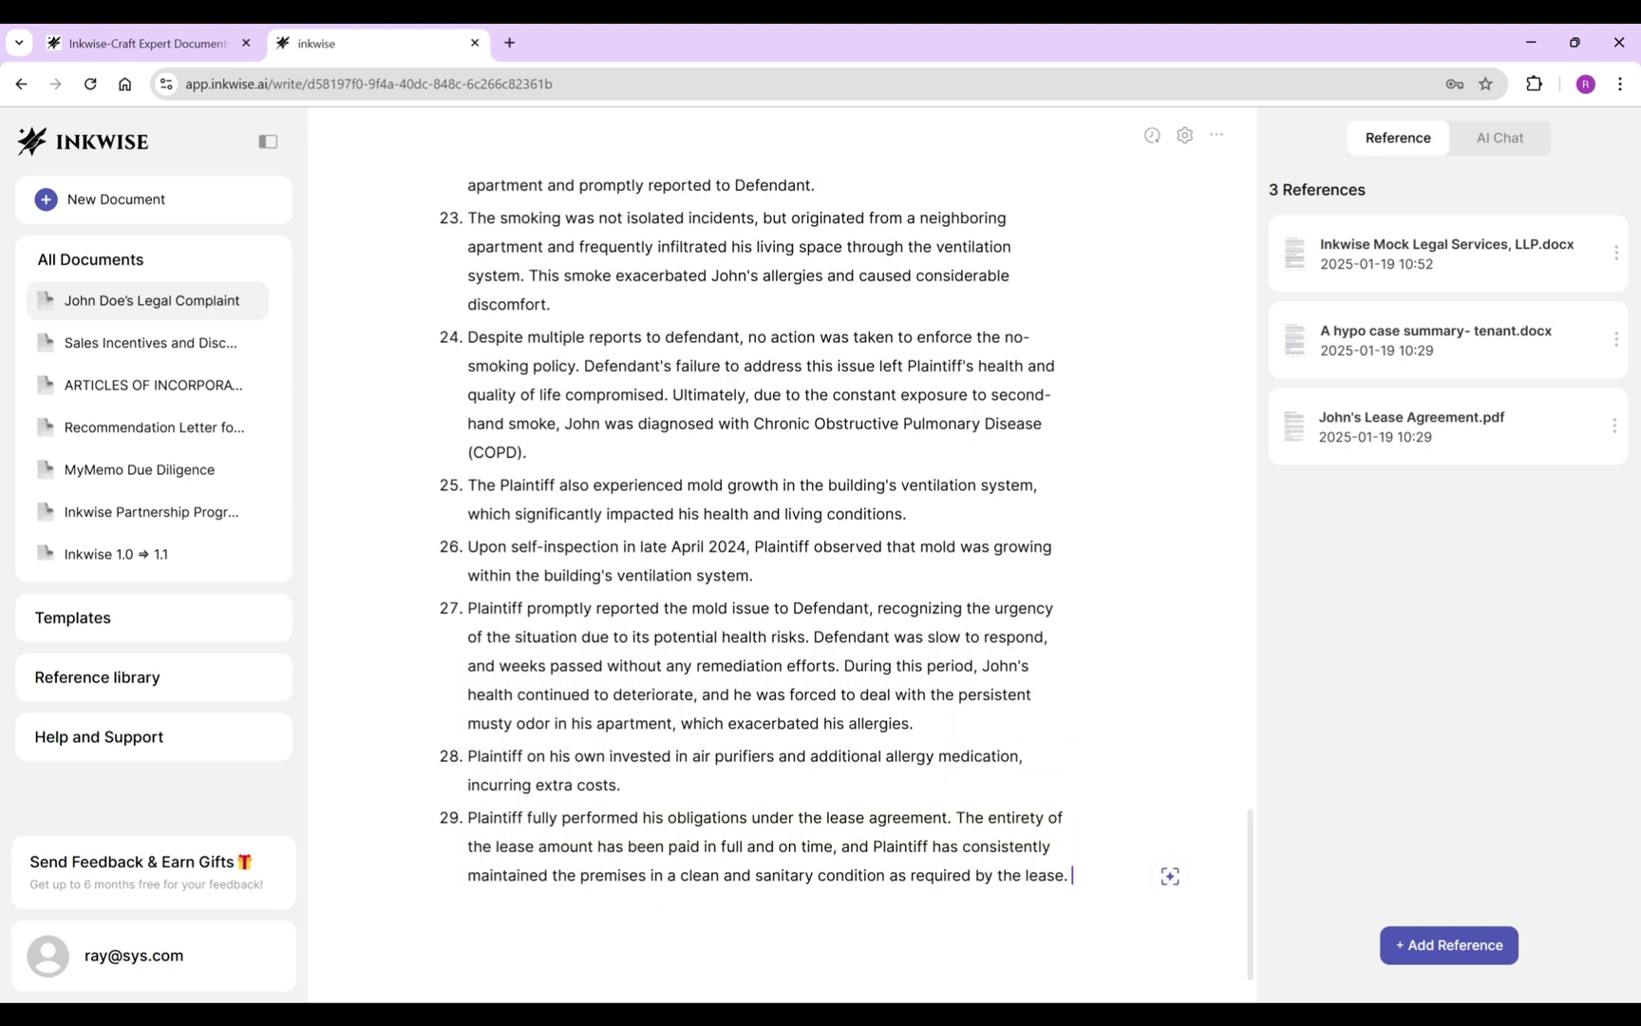
{"action": "type", "text": "Th"}
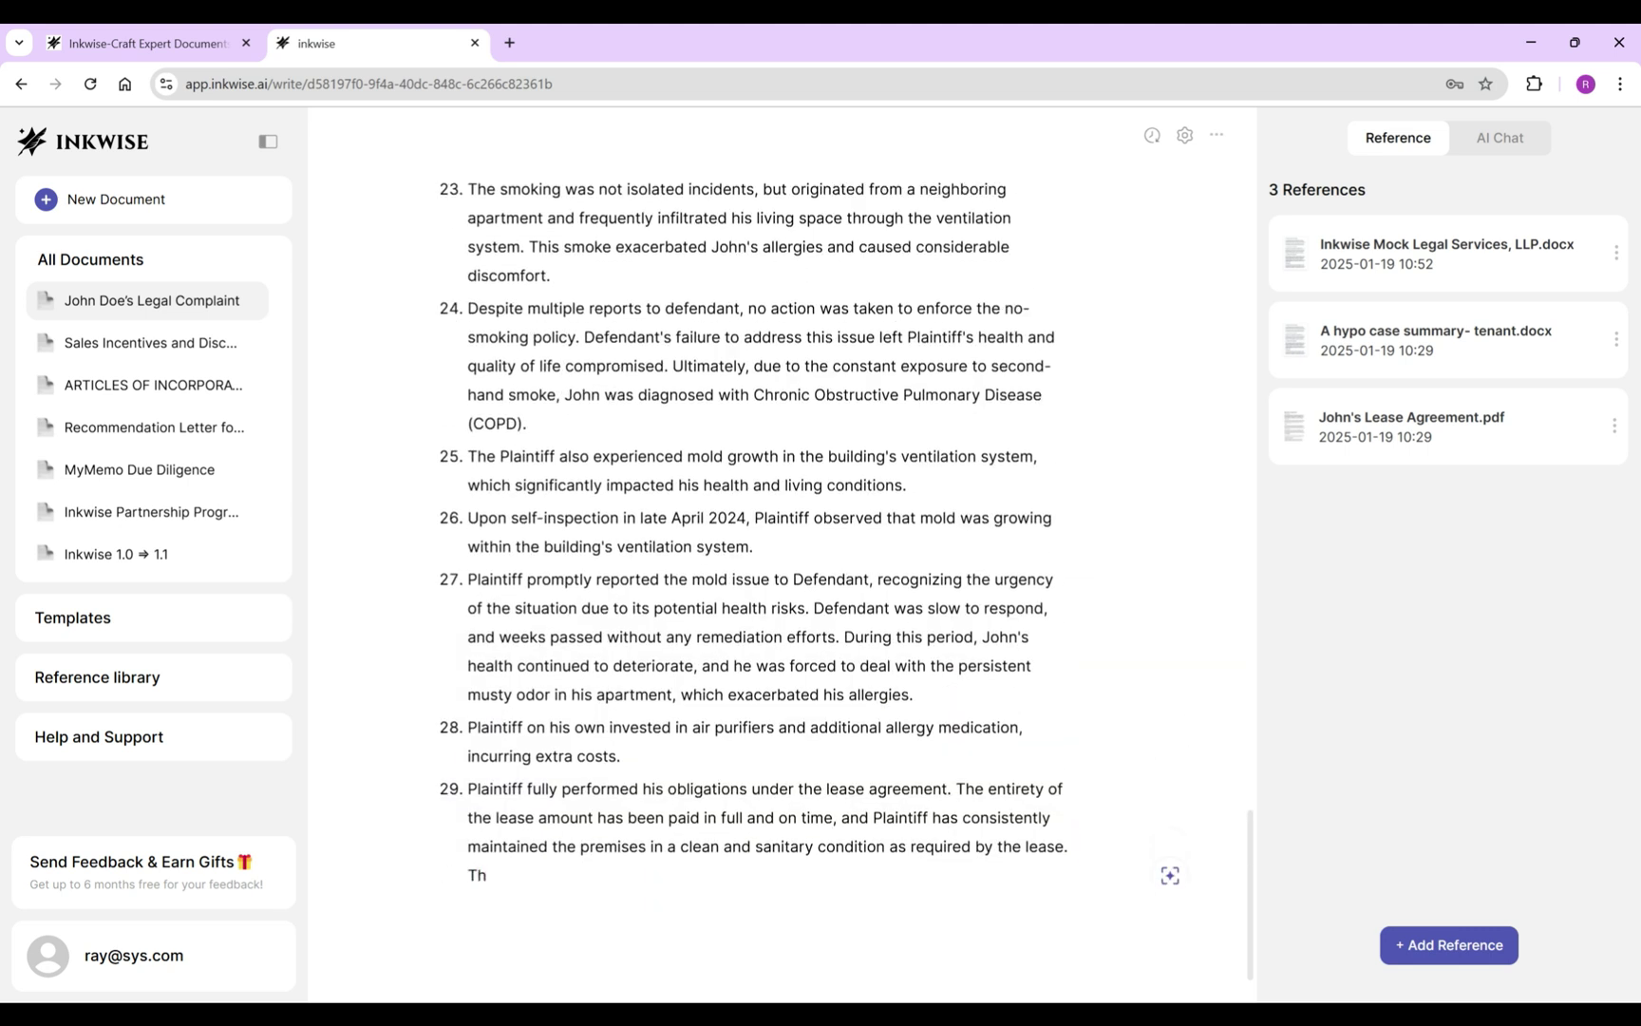
{"action": "type", "text": "roughout the lease term, Plaintiff has promptly notified Defendant of all"}
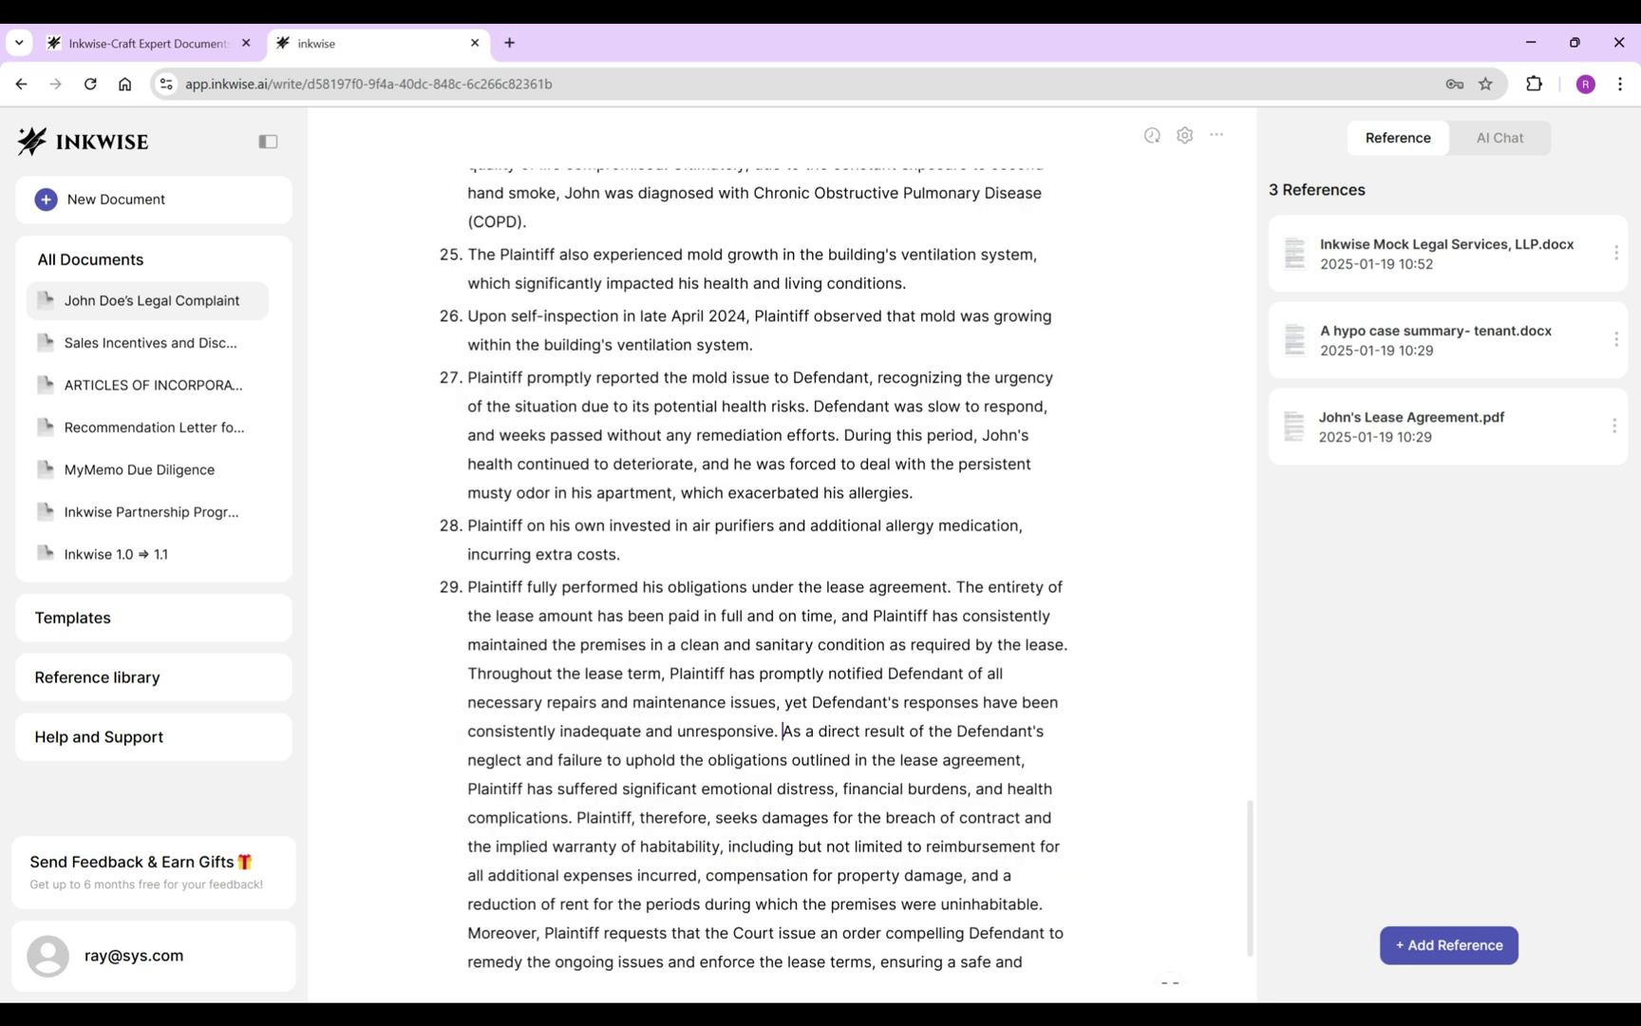
{"action": "key", "text": "Tab"}
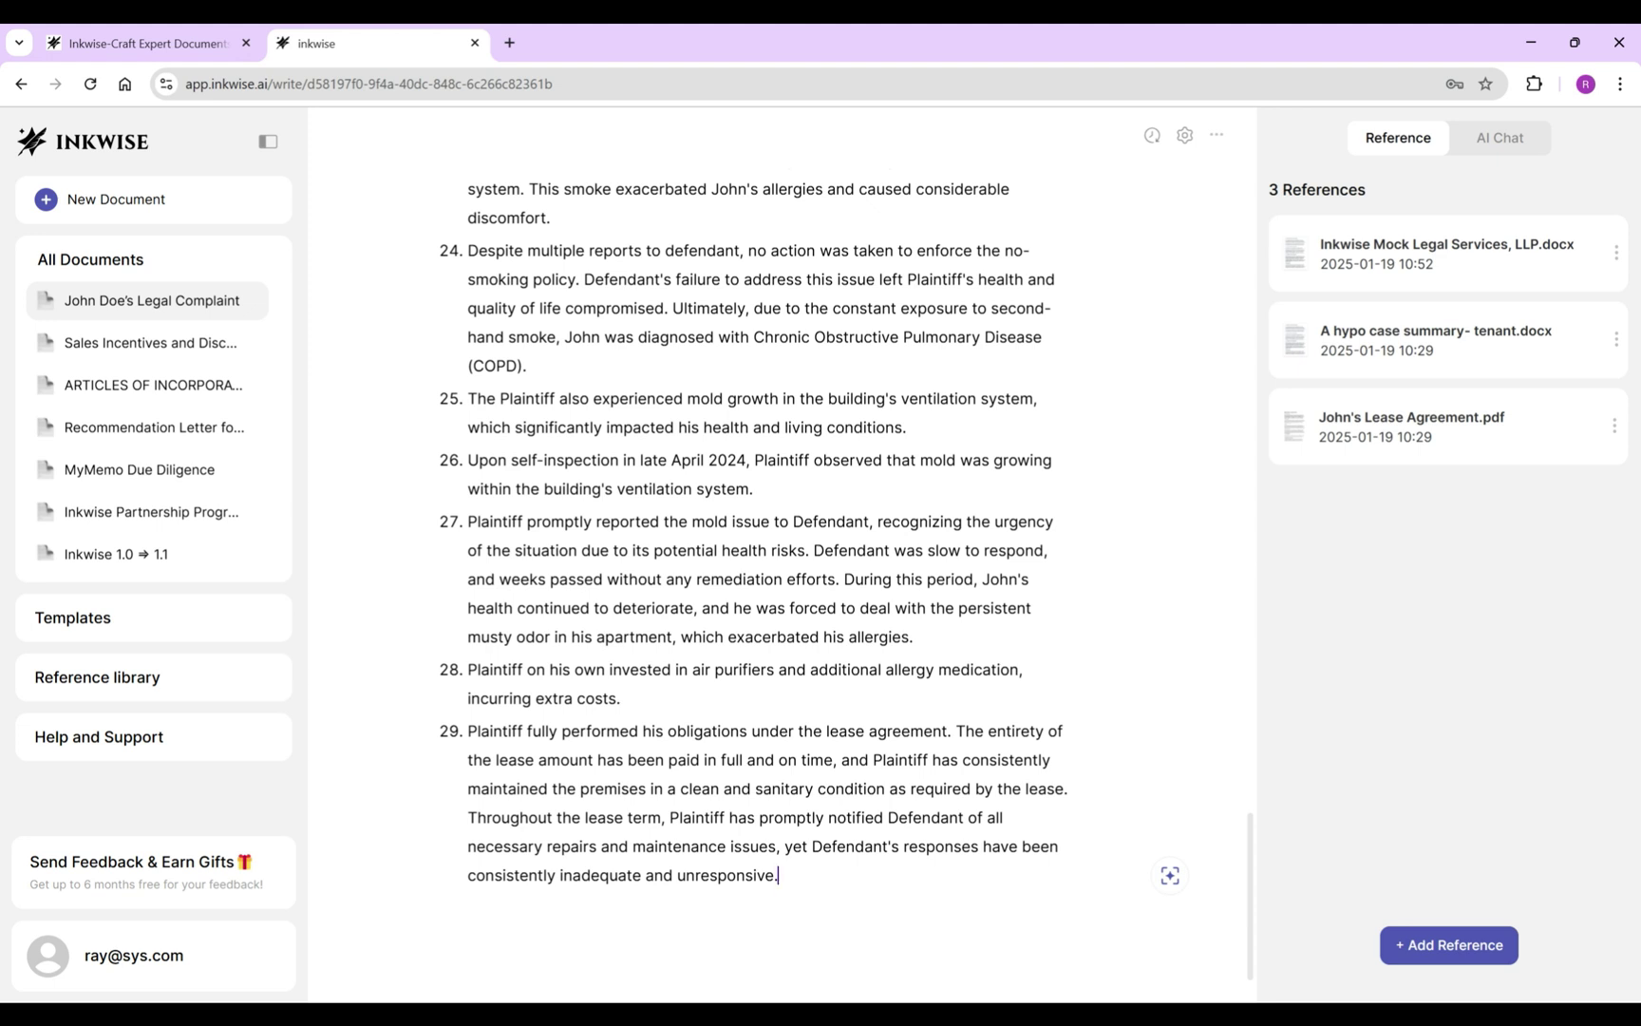
Make the 'Throughout' sentence item 30 and add allegation 31 on Defendant's knowledge of the defects.
{"action": "left_click", "coordinate": [469, 818]}
{"action": "key", "text": "Return"}
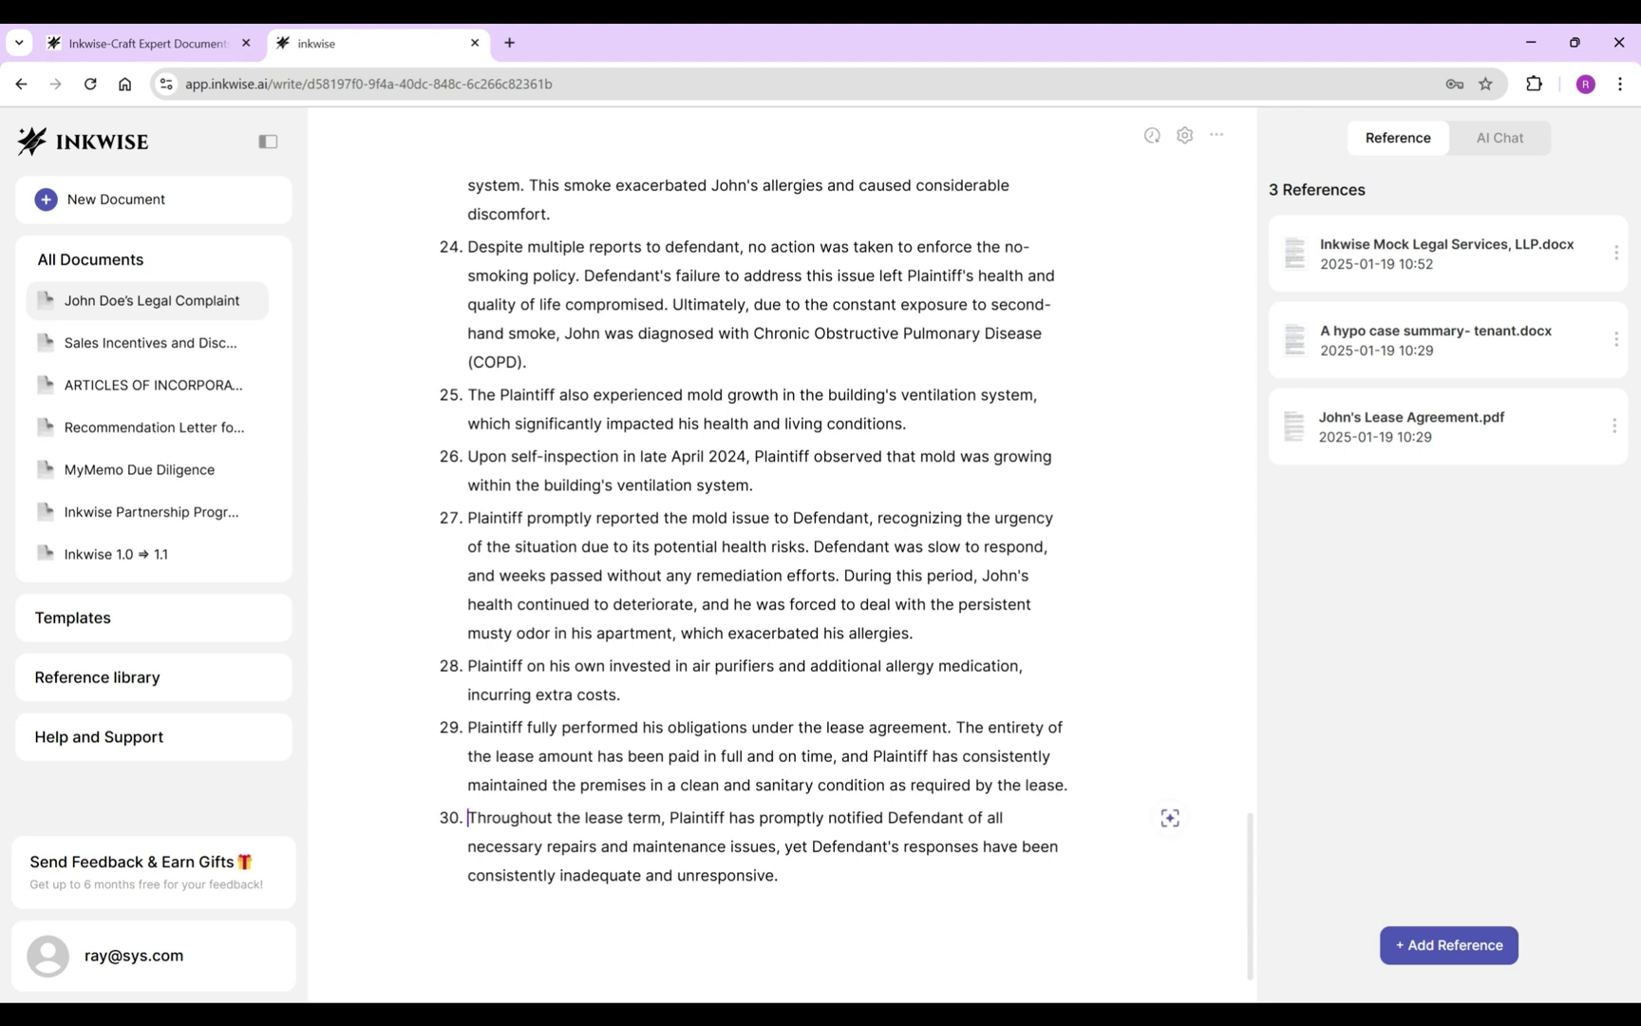
{"action": "key", "text": "ctrl+End"}
{"action": "key", "text": "Return"}
{"action": "type", "text": "Defendant"}
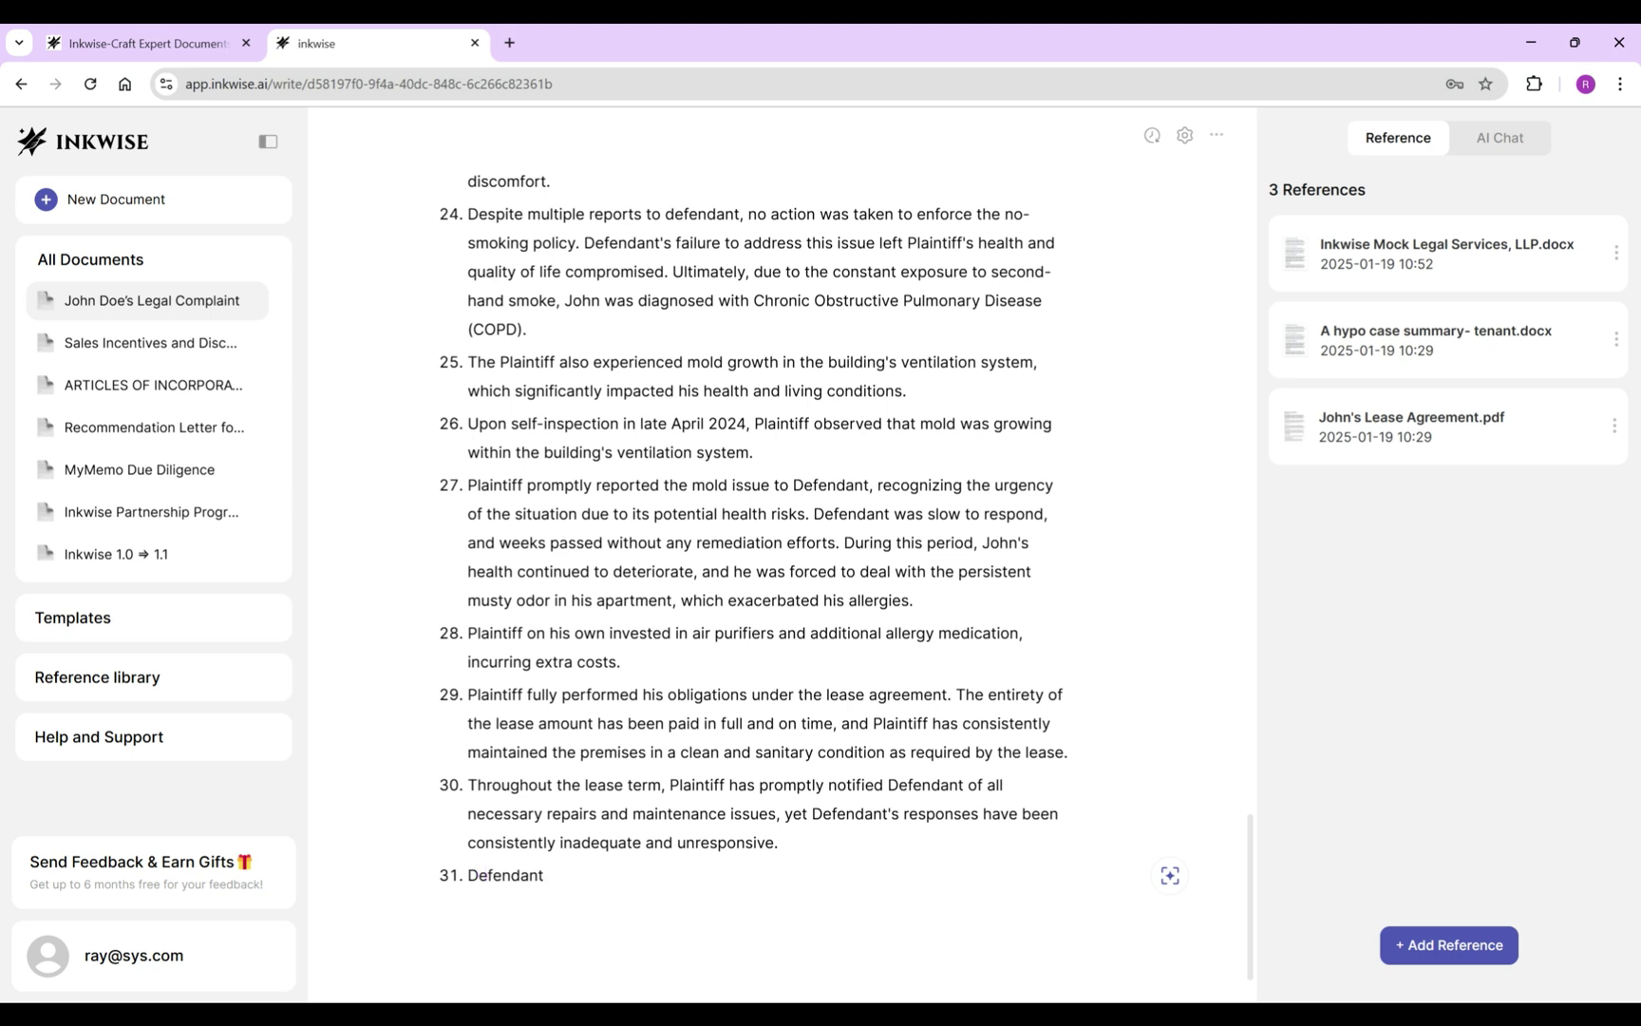
{"action": "type", "text": " knew or should have known of the above defects including the gas shuto"}
{"action": "type", "text": "ff, the broken washer, the leaking roof, the smoking violation and the ventilation modl"}
{"action": "type", "text": " and did not or did not promptly remedy"}
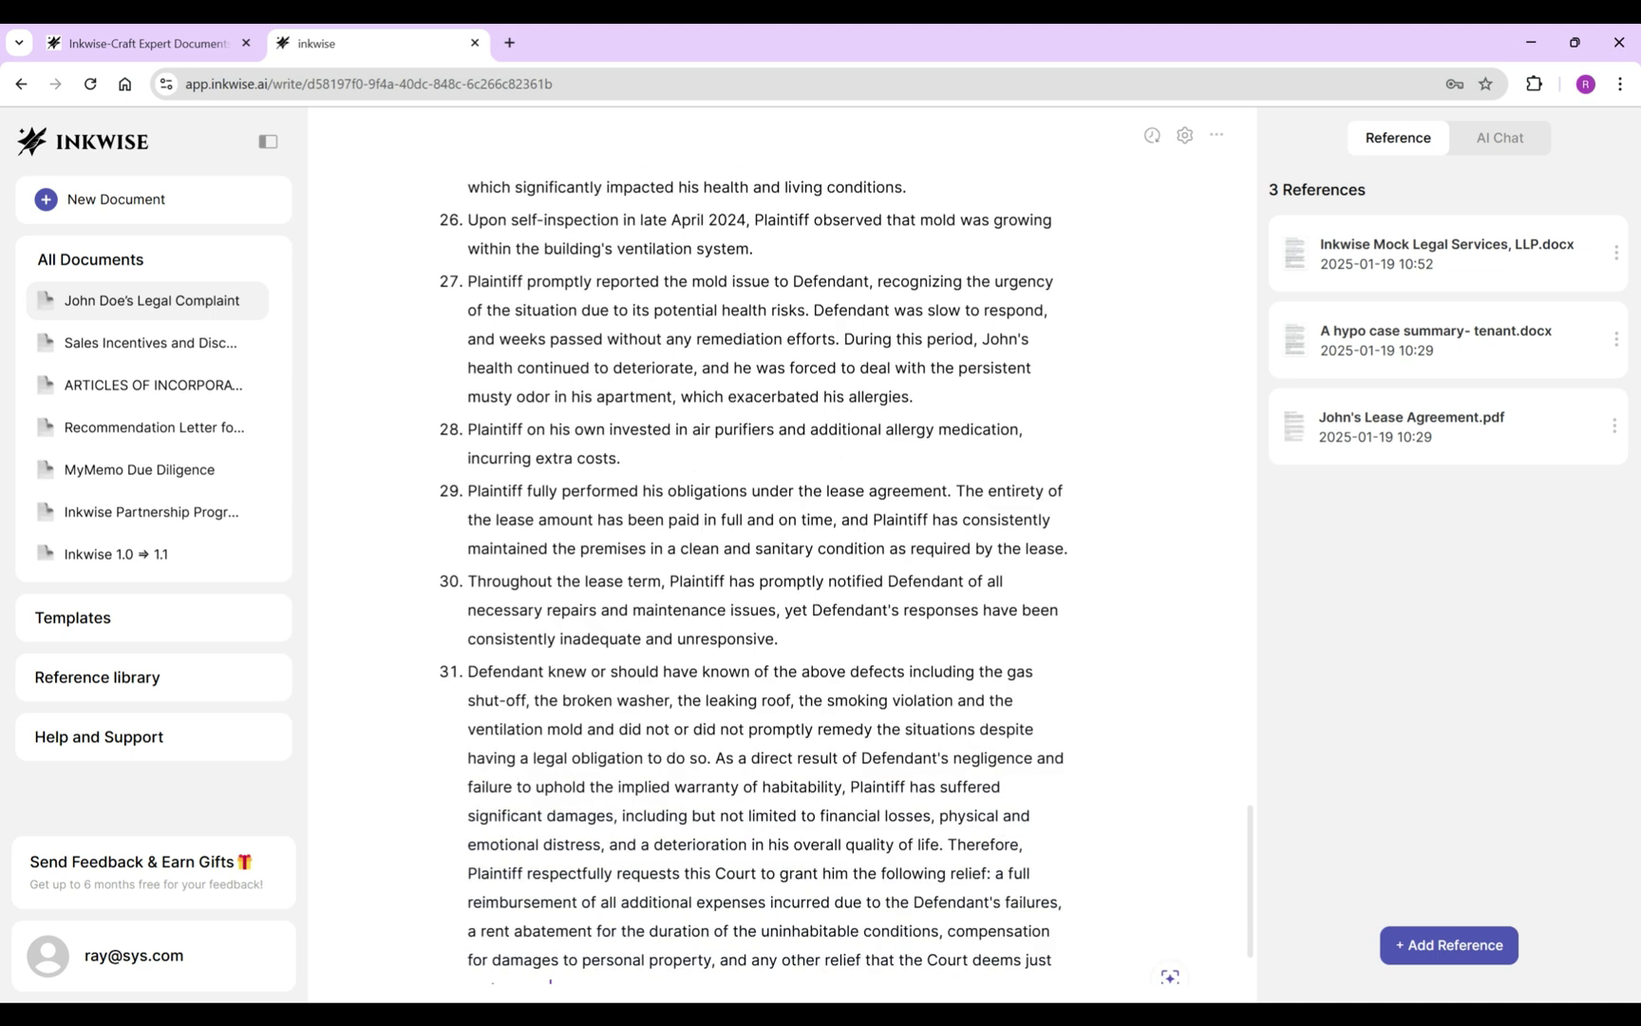
{"action": "key", "text": "Tab"}
Add allegation 32 on Defendant's bad faith and allegation 33 on Plaintiff's use and enjoyment.
{"action": "key", "text": "Return"}
{"action": "type", "text": "Defendant acted in bad faith"}
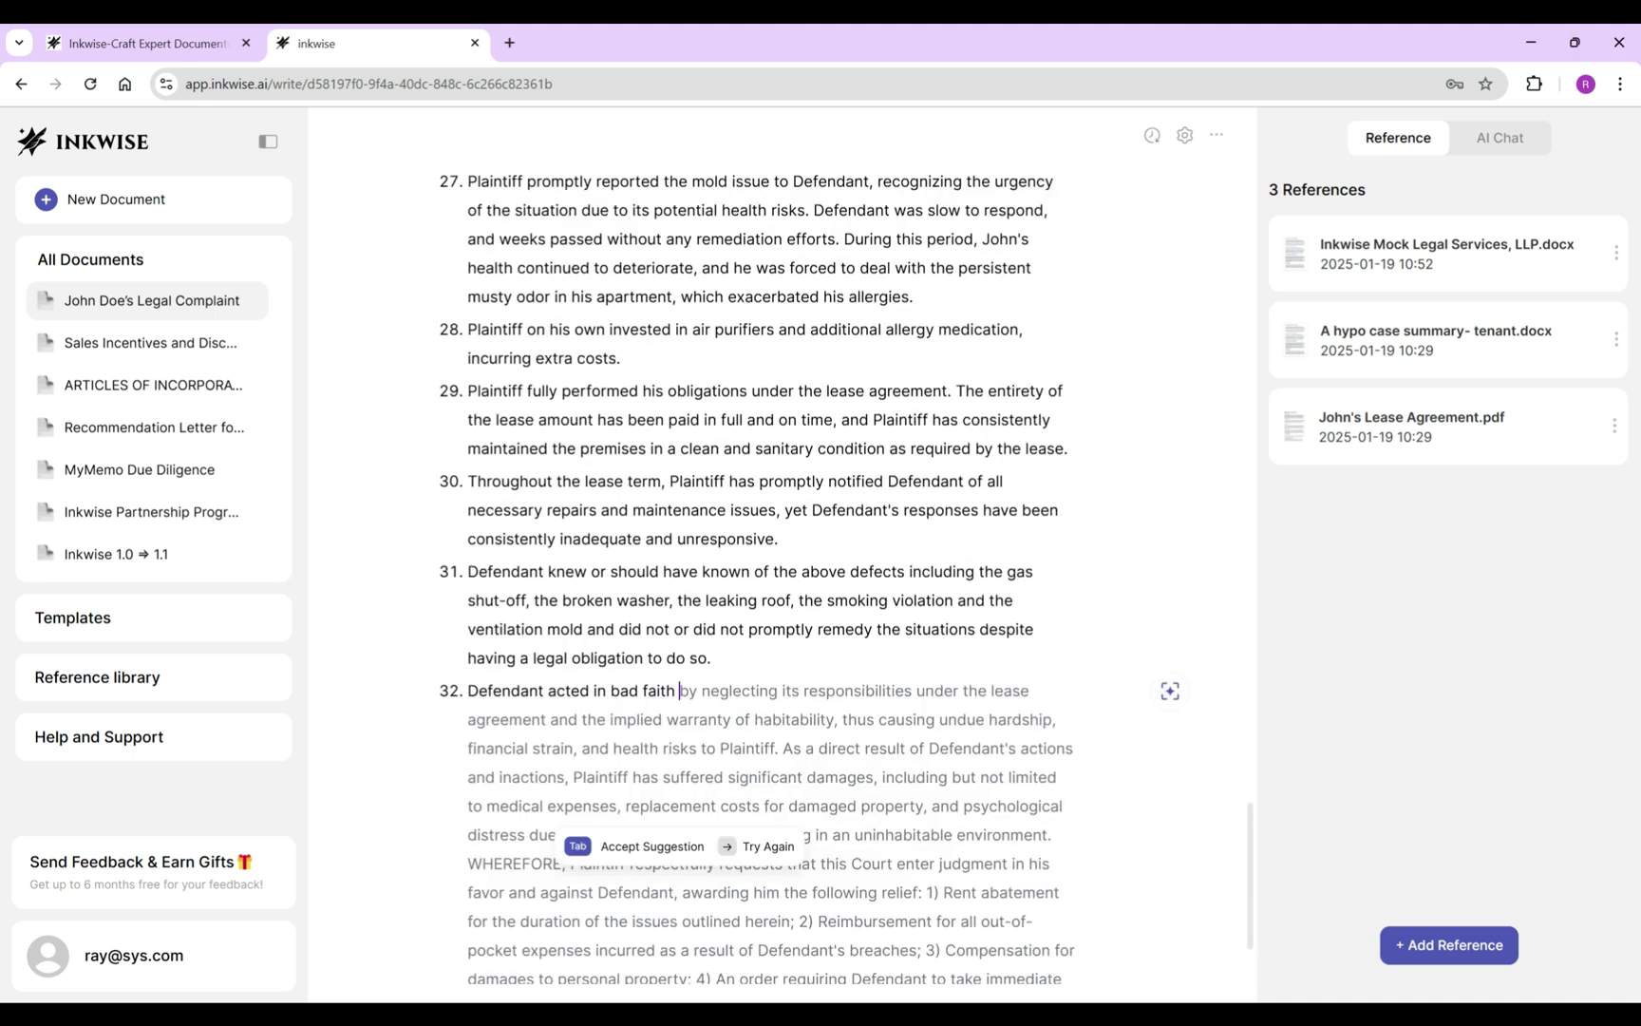
{"action": "key", "text": "Tab"}
{"action": "key", "text": "Return"}
{"action": "type", "text": "Plaintiff was entitled to the use and enjoyment of his leased apartment."}
Add allegation 34 on the habitable-apartment duty, ending it 'applicable New York and common laws.'.
{"action": "key", "text": "Return"}
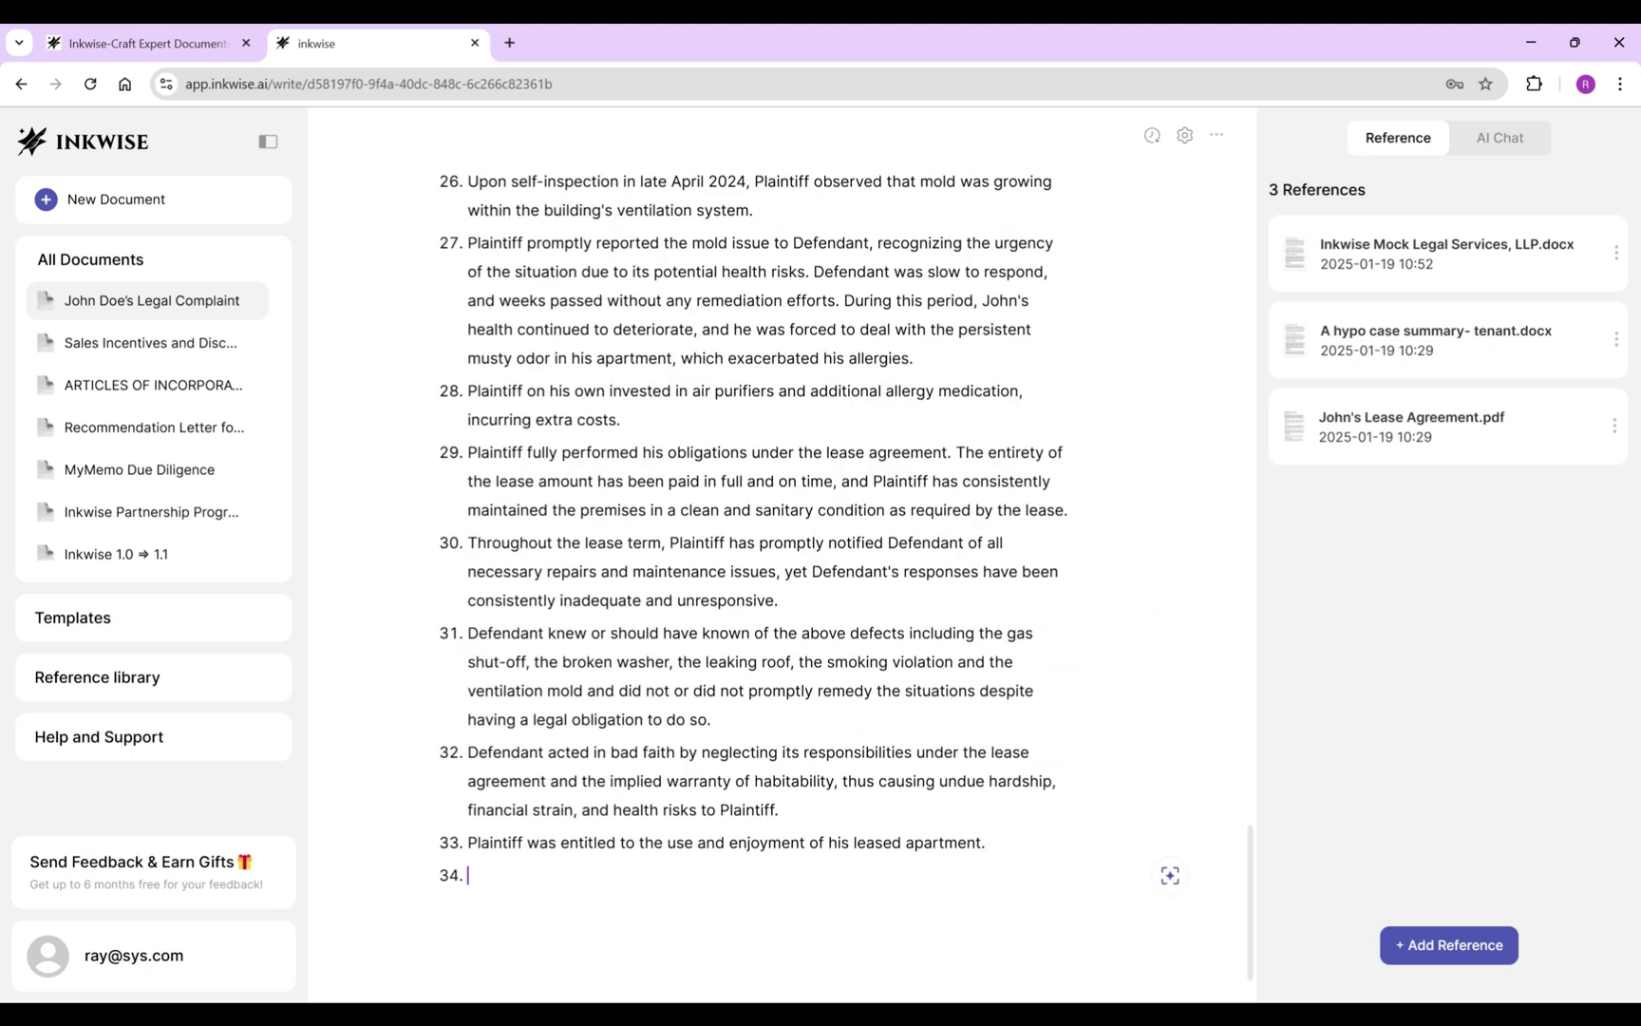
{"action": "type", "text": "Defendant had to provide a habitable apartment to the plaintiff pursuant"}
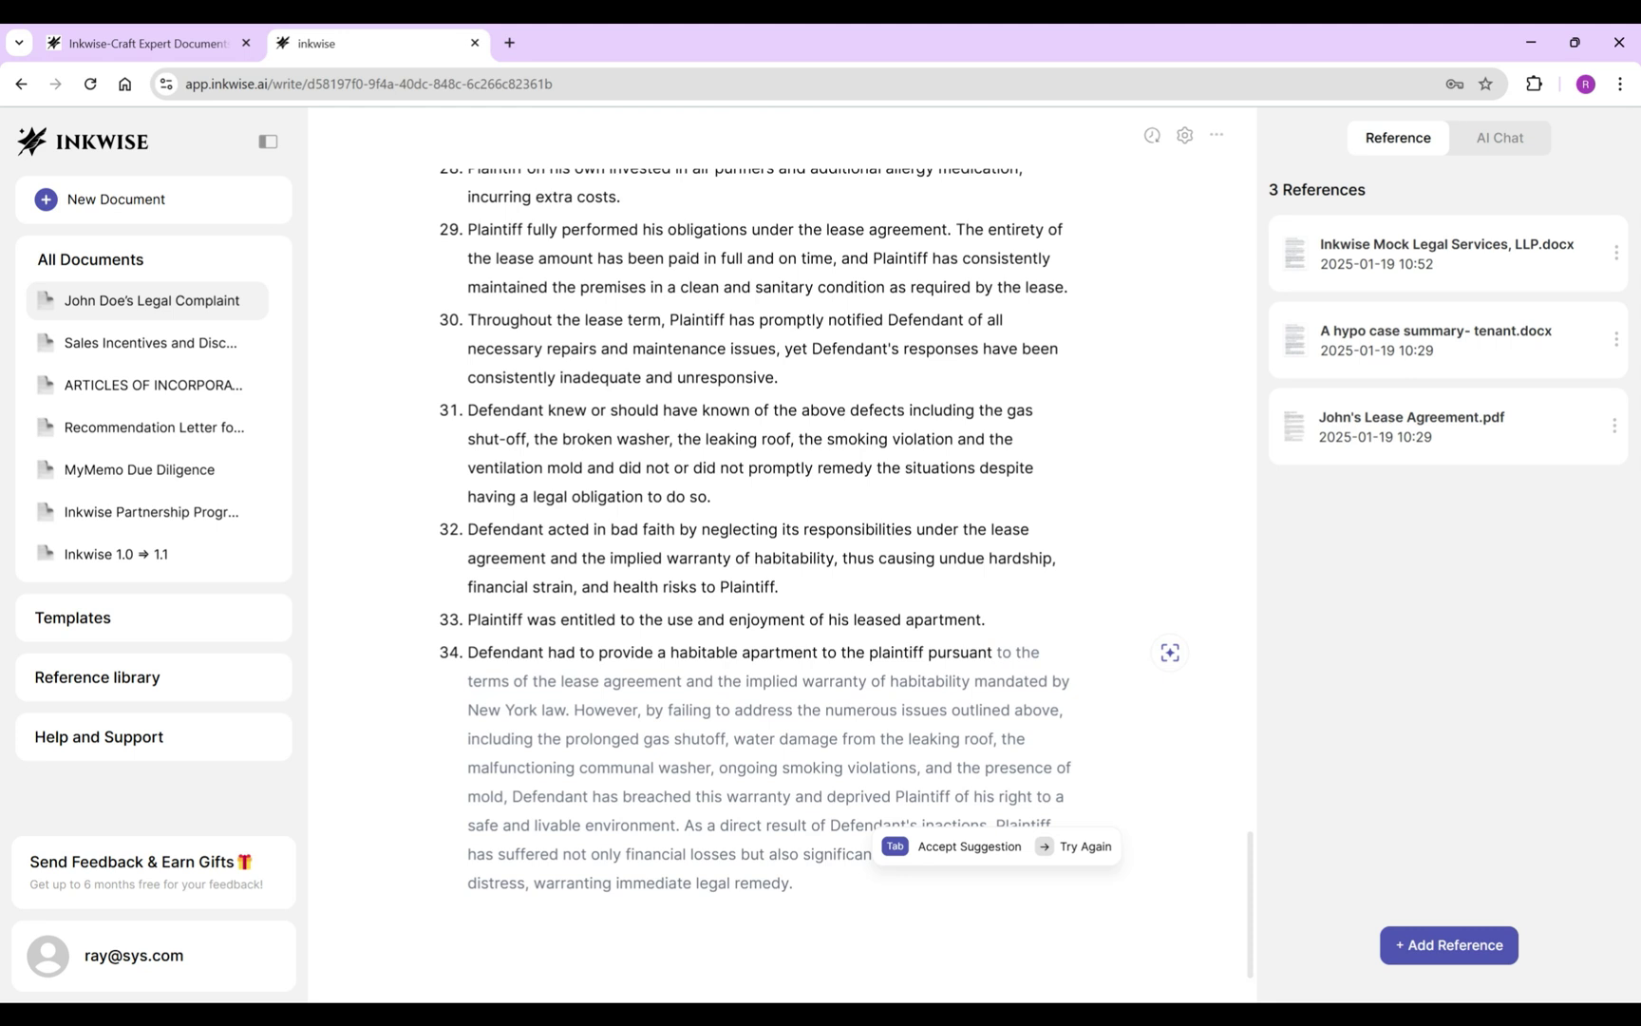
{"action": "key", "text": "Tab"}
{"action": "left_click_drag", "start_coordinate": [717, 682], "coordinate": [798, 884]}
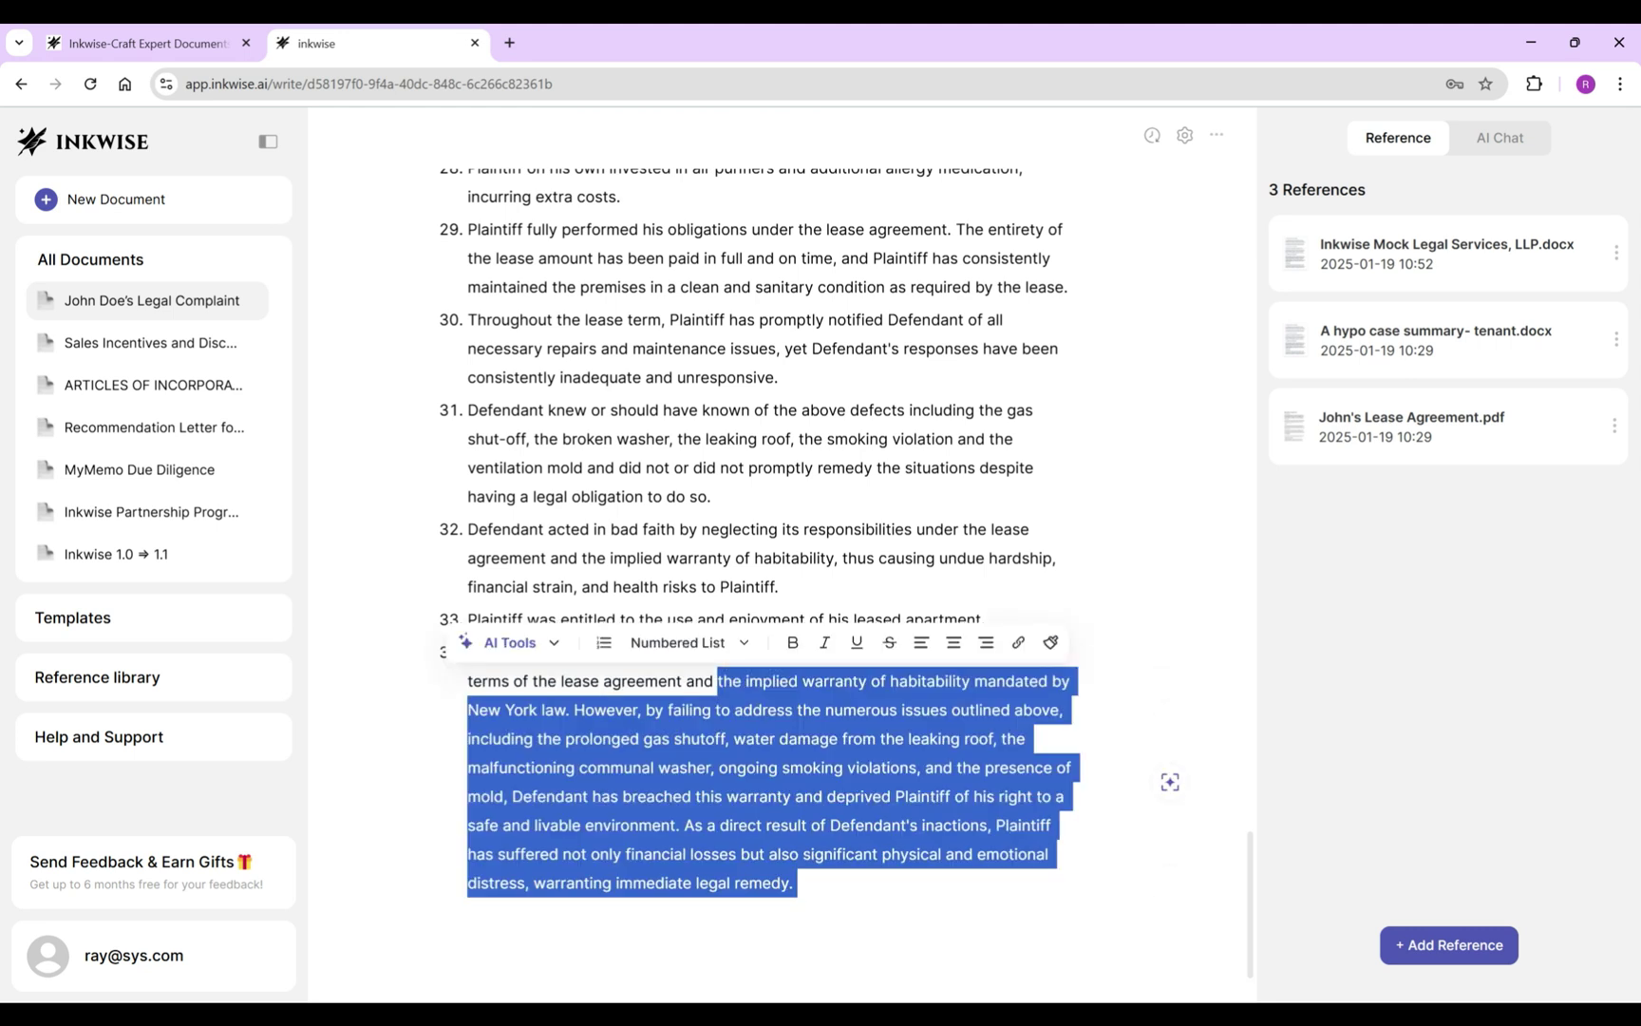
{"action": "key", "text": "BackSpace"}
{"action": "type", "text": "applicable New York and common laws."}
Add allegation 35 claiming $30,000 and allegation 36 on the direct and proximate cause.
{"action": "key", "text": "Return"}
{"action": "type", "text": "Plaintiff is entitled to the sum of $30,0"}
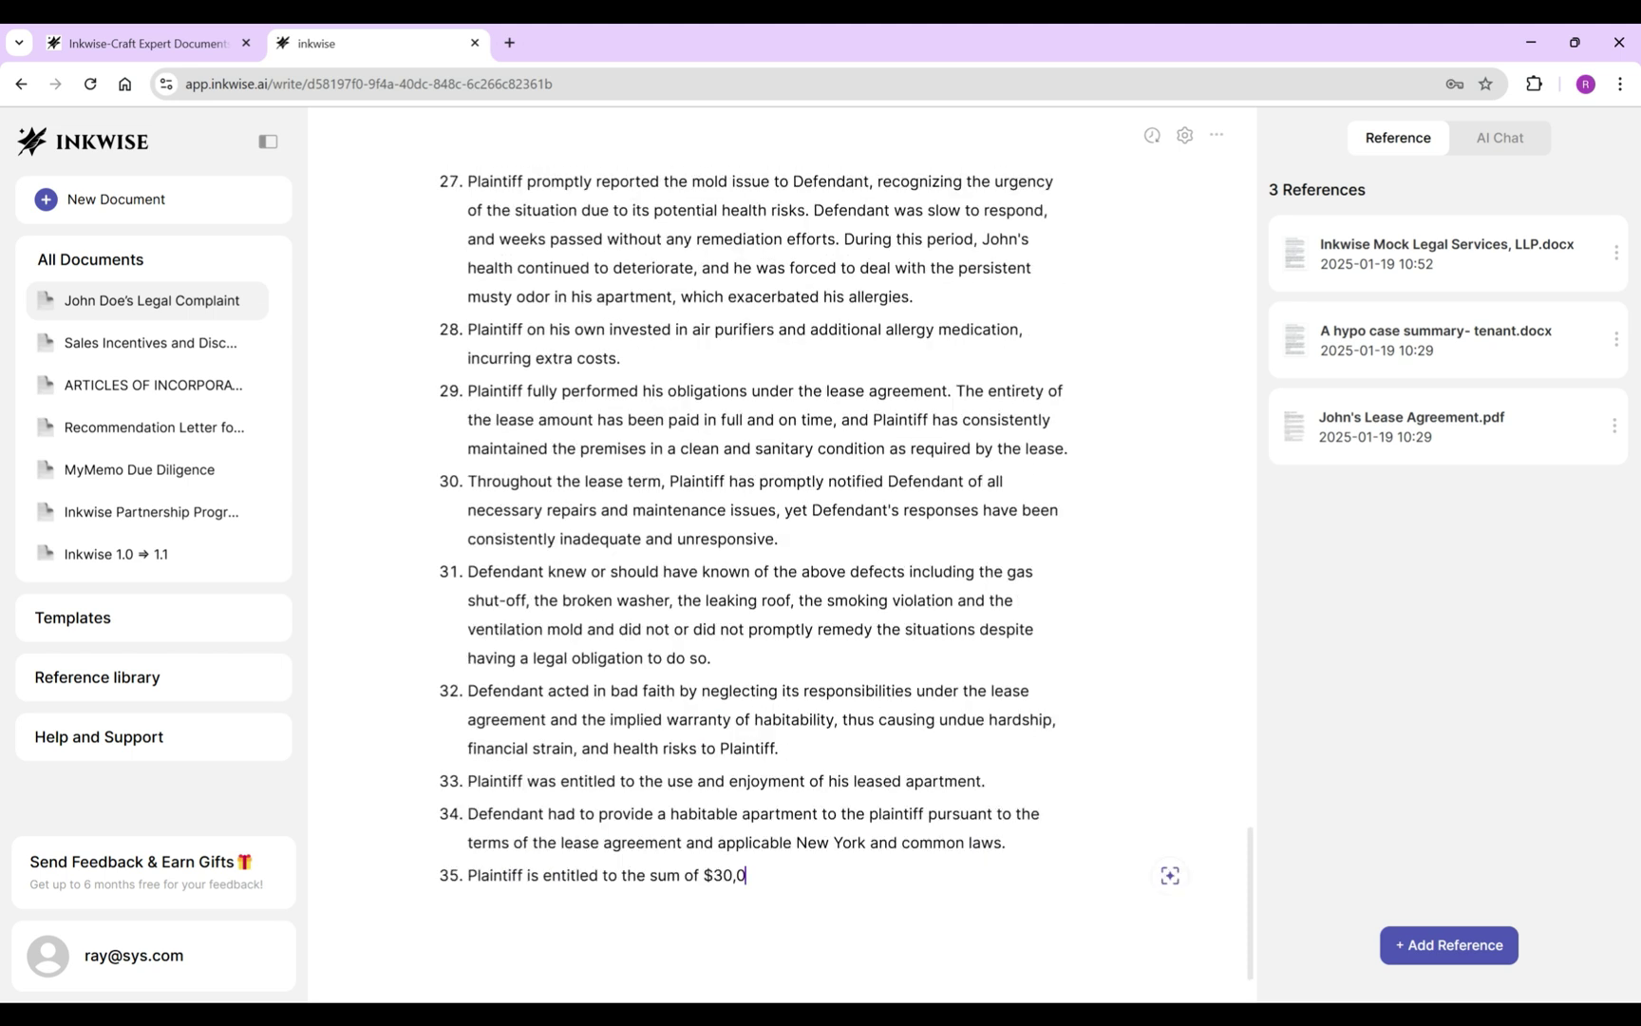
{"action": "type", "text": "00 as a result of Defendant's"}
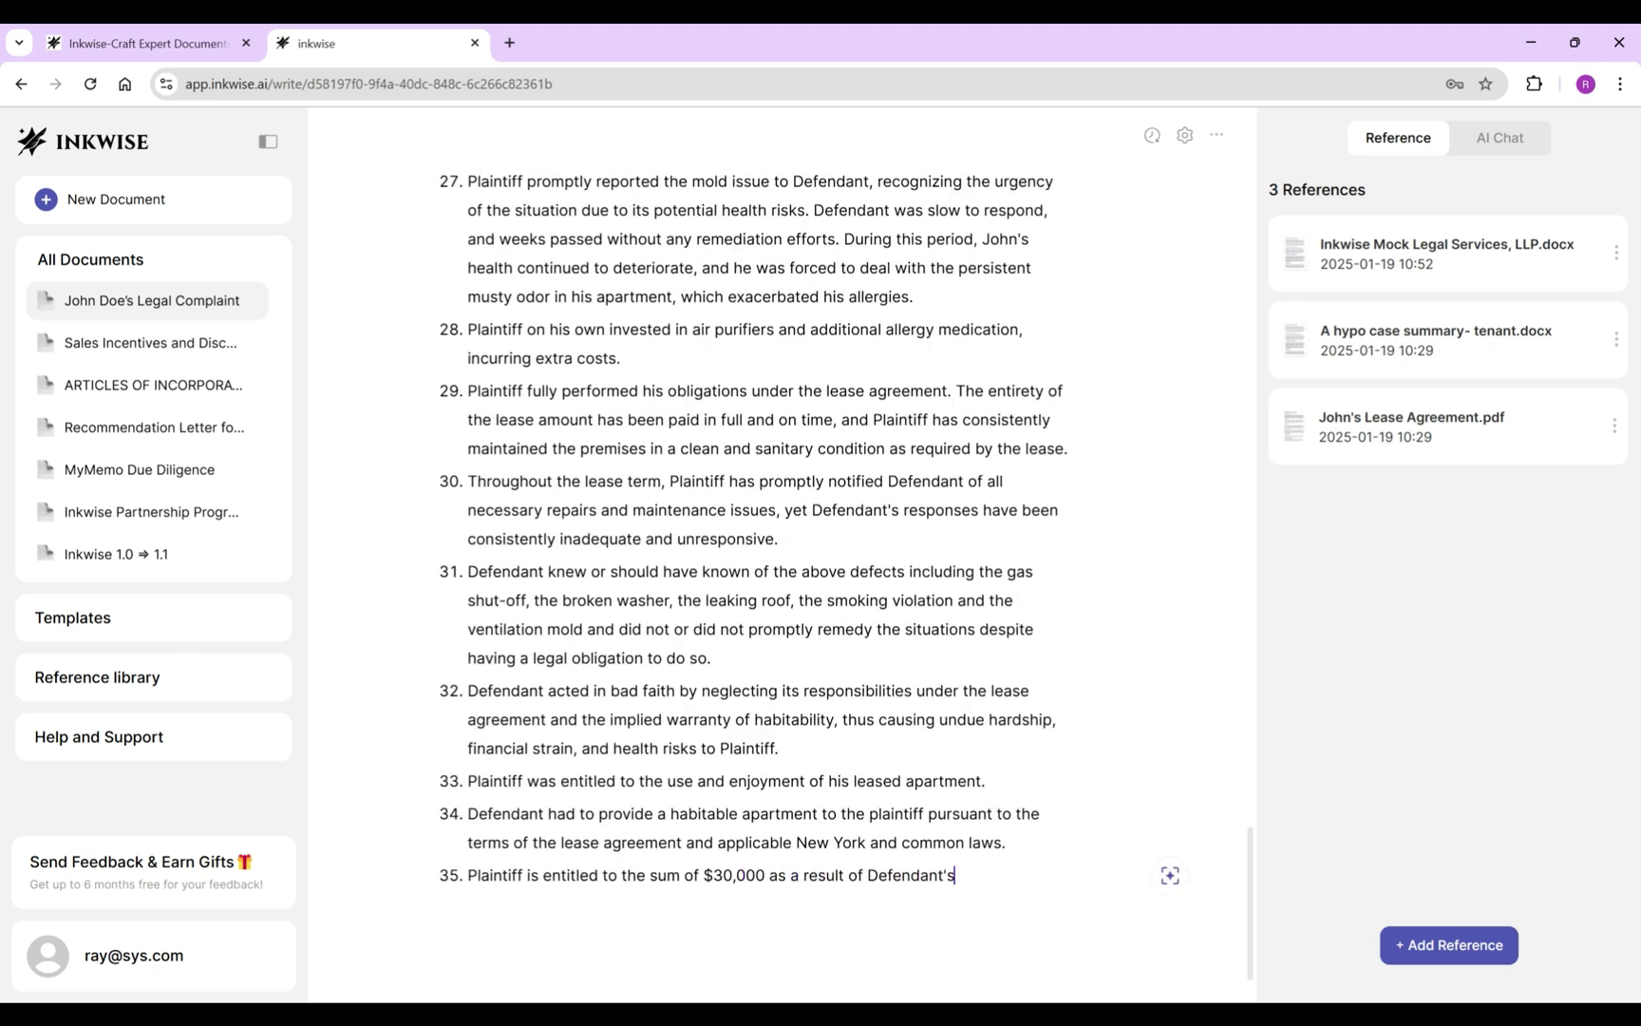
{"action": "type", "text": " failure to fully and properly "}
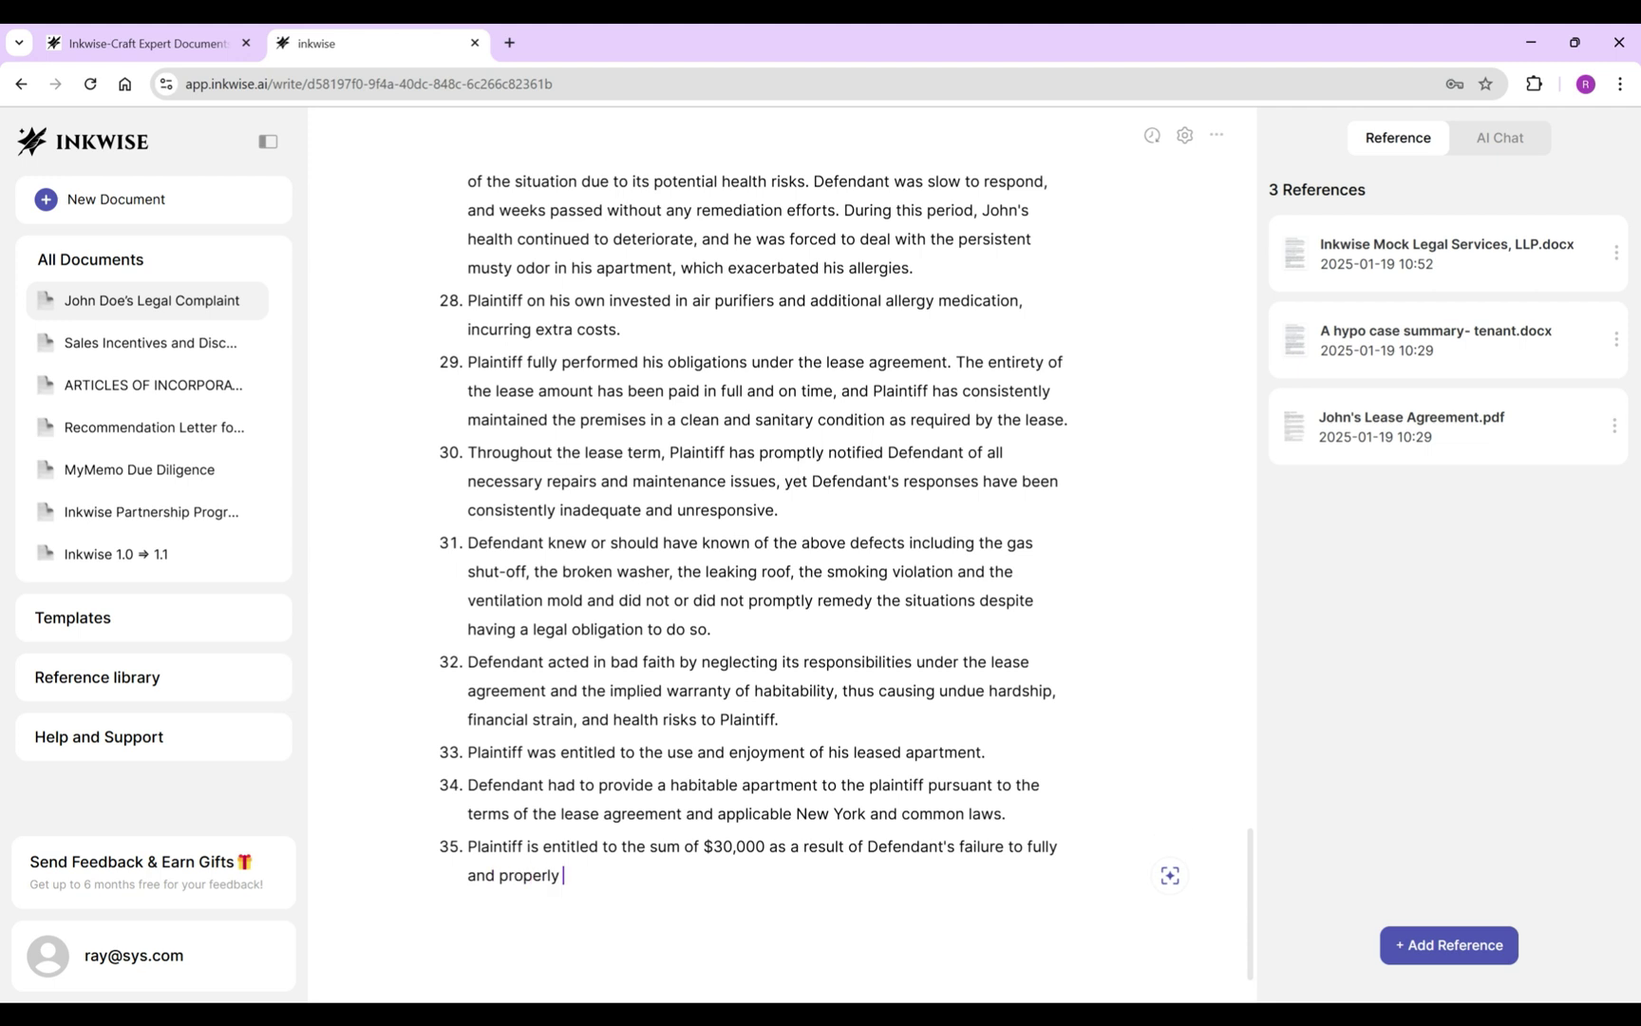
{"action": "type", "text": "perform its obligations."}
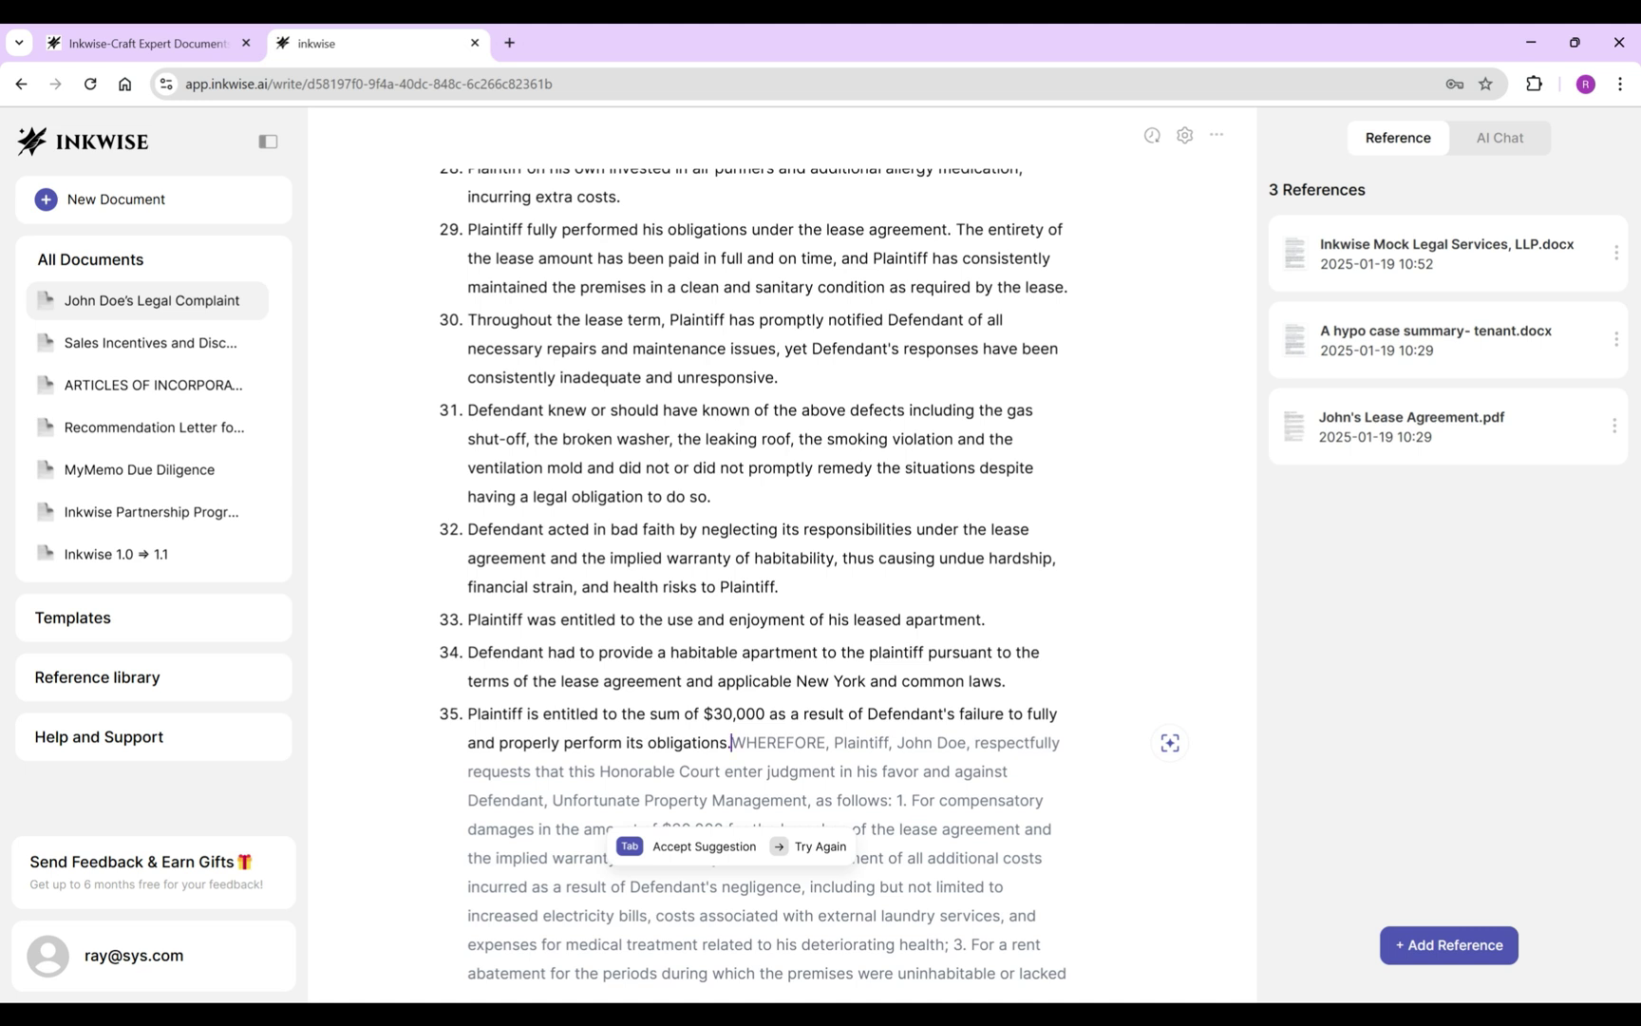
{"action": "key", "text": "Return"}
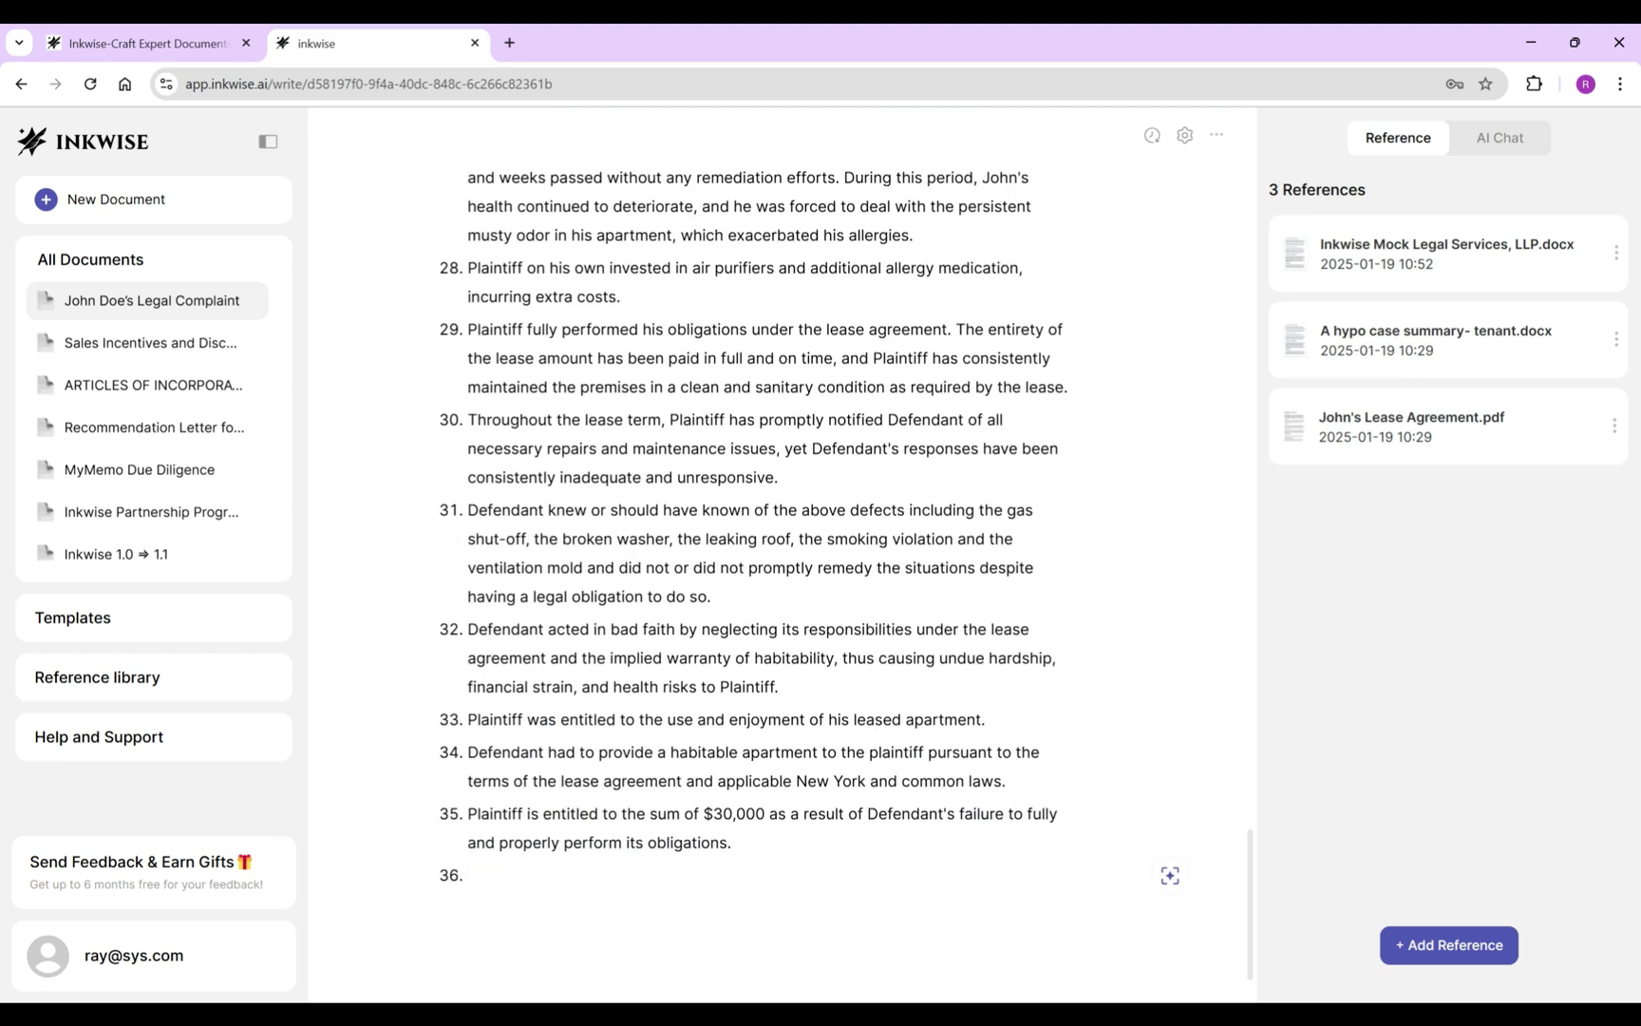
{"action": "type", "text": "As a direct and proximate cause of Defendant"}
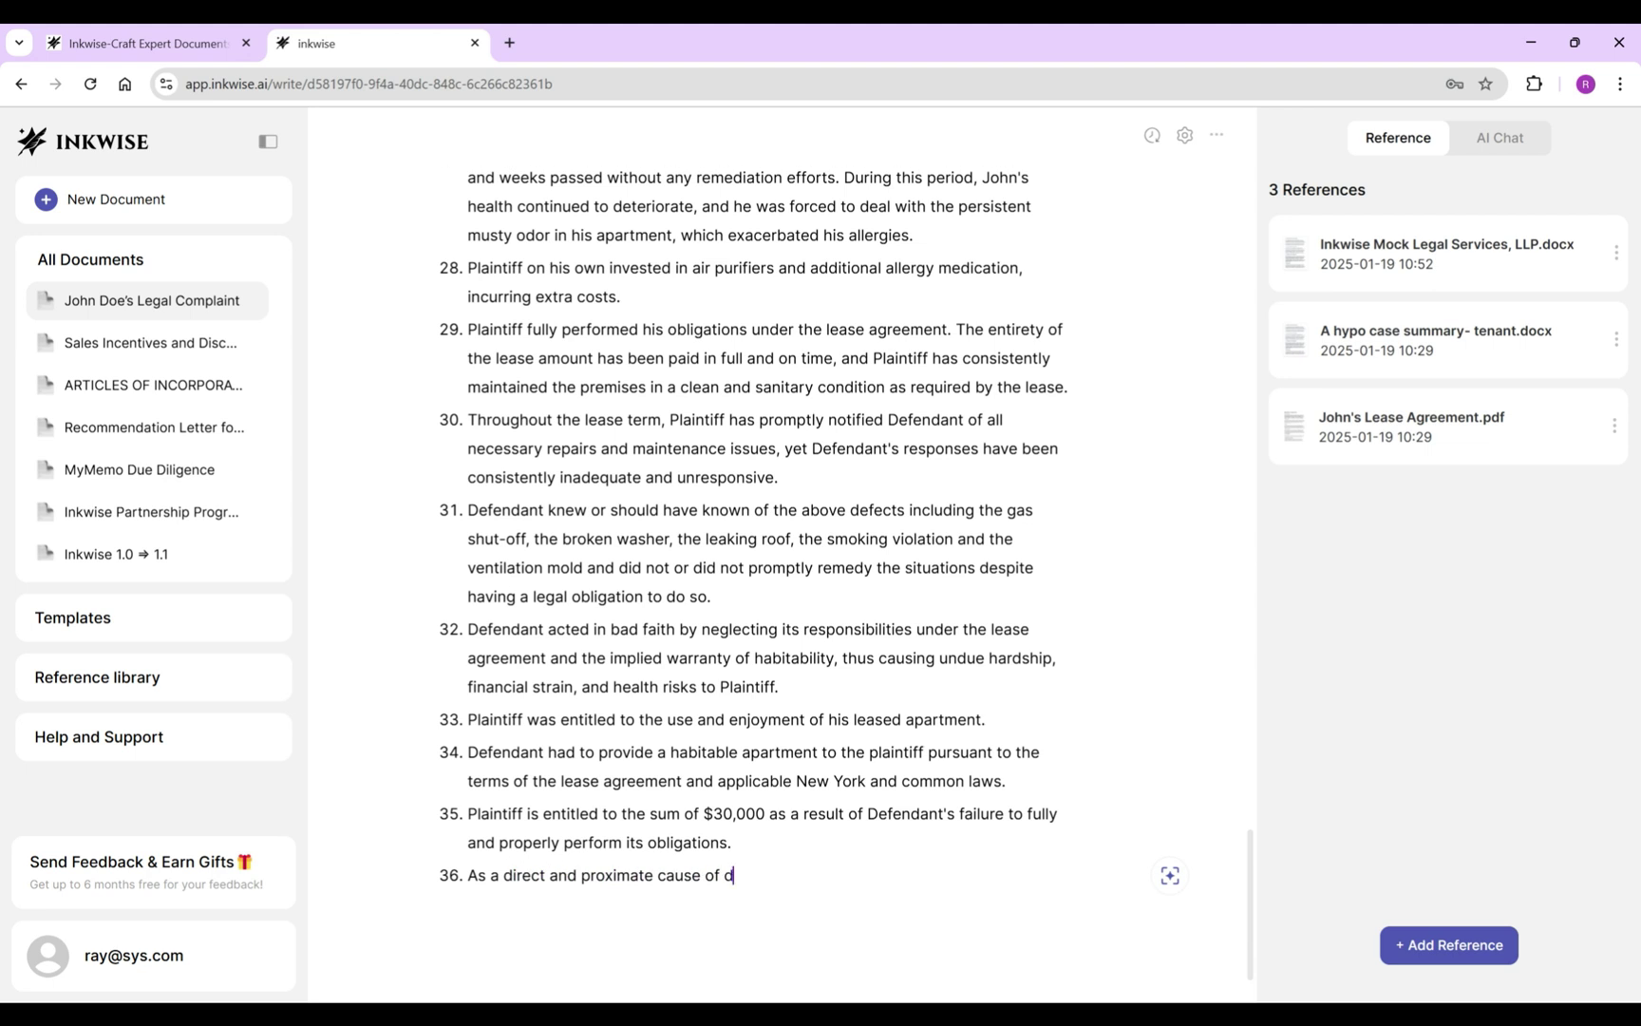
{"action": "type", "text": "'s actions, including breach of contract"}
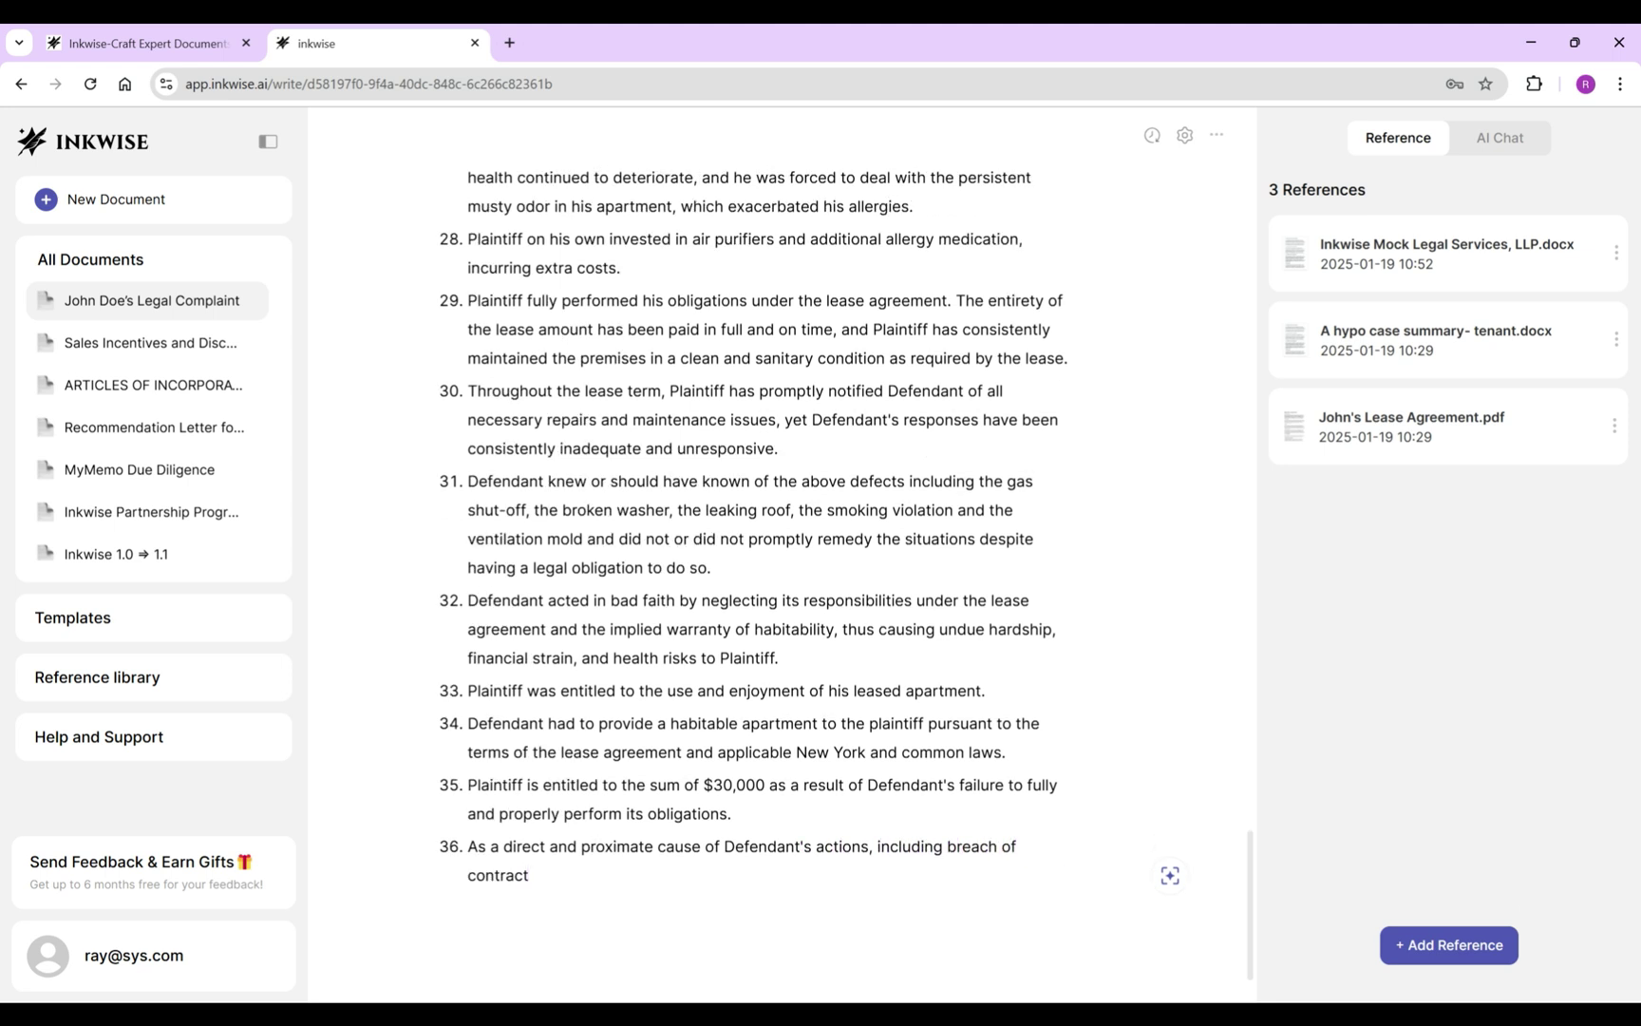
{"action": "type", "text": ", Plaintiff's use, enjoyment and occupancy of his apartment was interfered with and disrupted."}
Begin allegation 37 on Defendant's violations of laws governing the conduct of landlords and tenants.
{"action": "key", "text": "Return"}
{"action": "type", "text": "Upon information and belief, Defendant"}
{"action": "key", "text": "BackSpace"}
{"action": "type", "text": "'s acts and omission"}
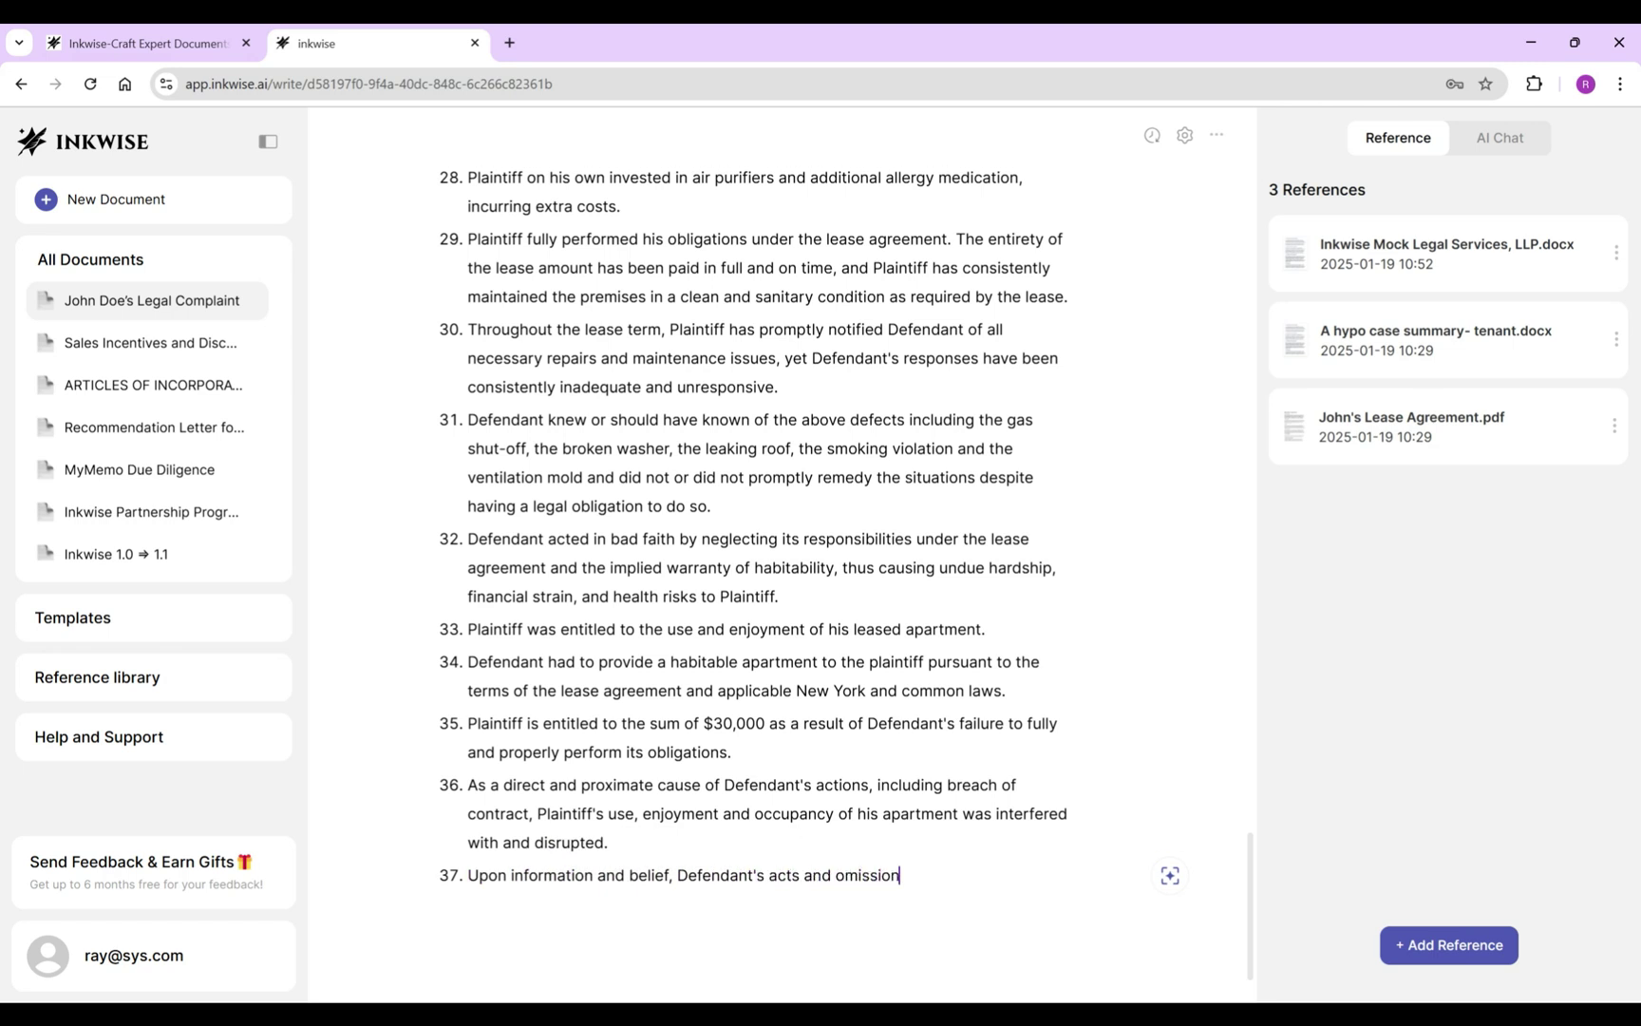
{"action": "type", "text": "s have violated numerous laws governing the Conduc"}
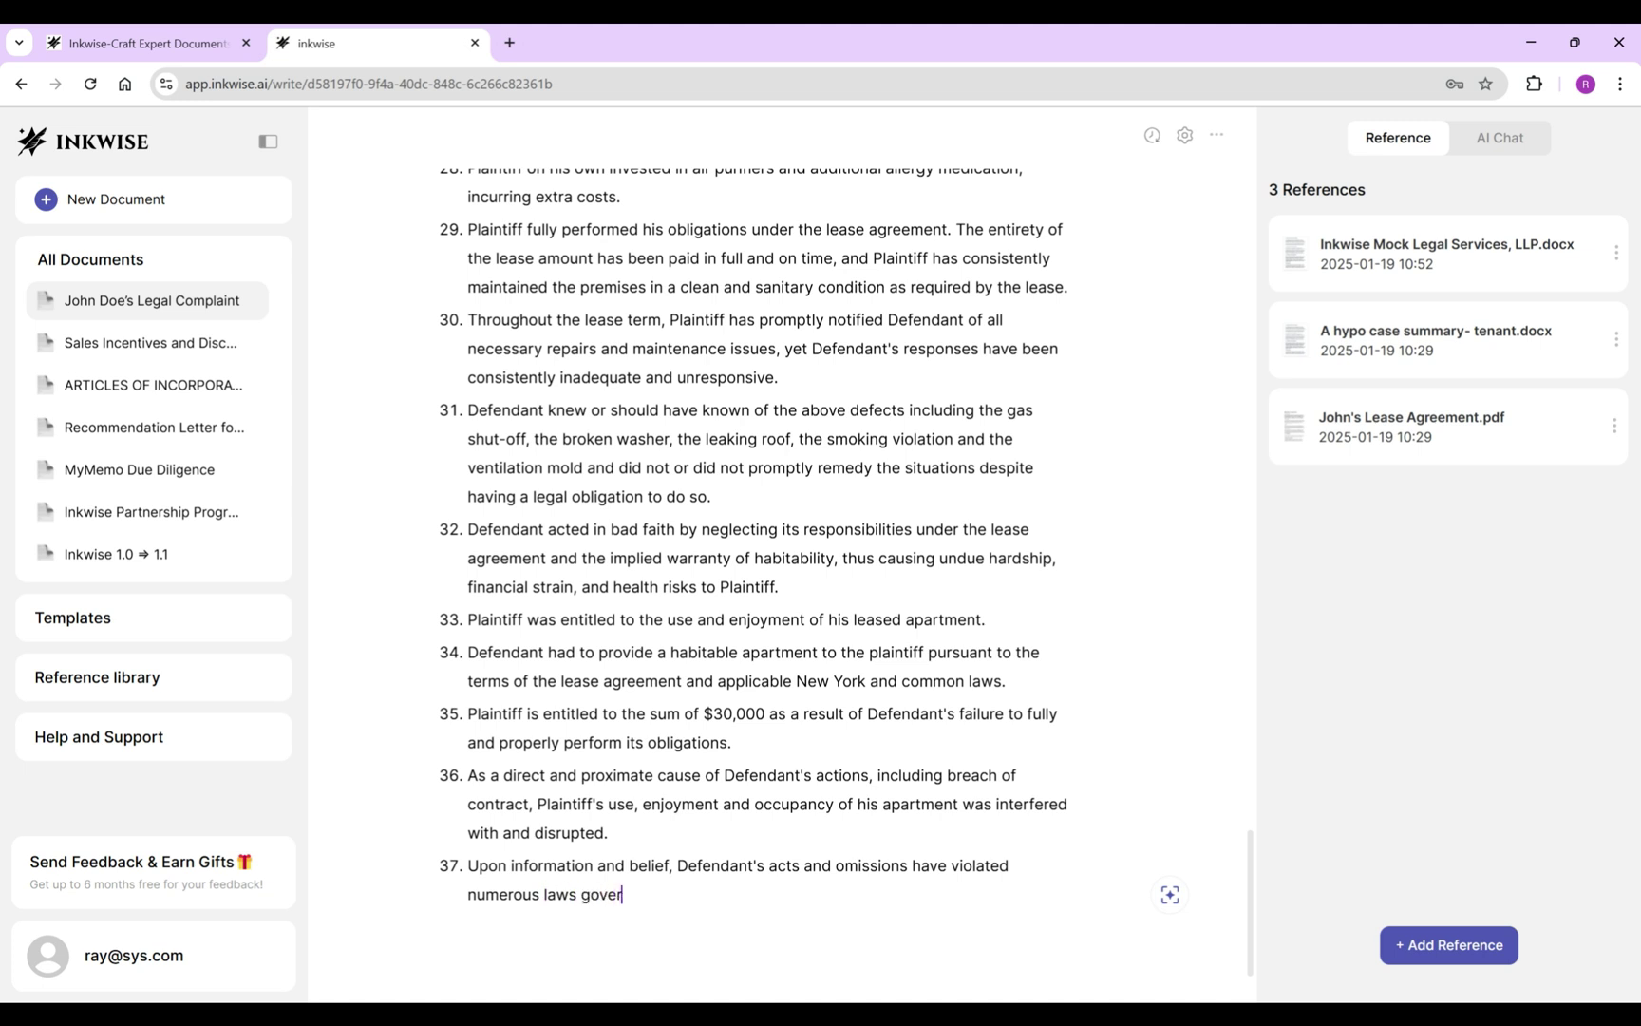
{"action": "key", "text": "BackSpace"}
{"action": "key", "text": "BackSpace"}
{"action": "key", "text": "BackSpace"}
{"action": "key", "text": "BackSpace"}
{"action": "key", "text": "BackSpace"}
{"action": "key", "text": "BackSpace"}
{"action": "type", "text": "conduct of landlords and tenants, includin"}
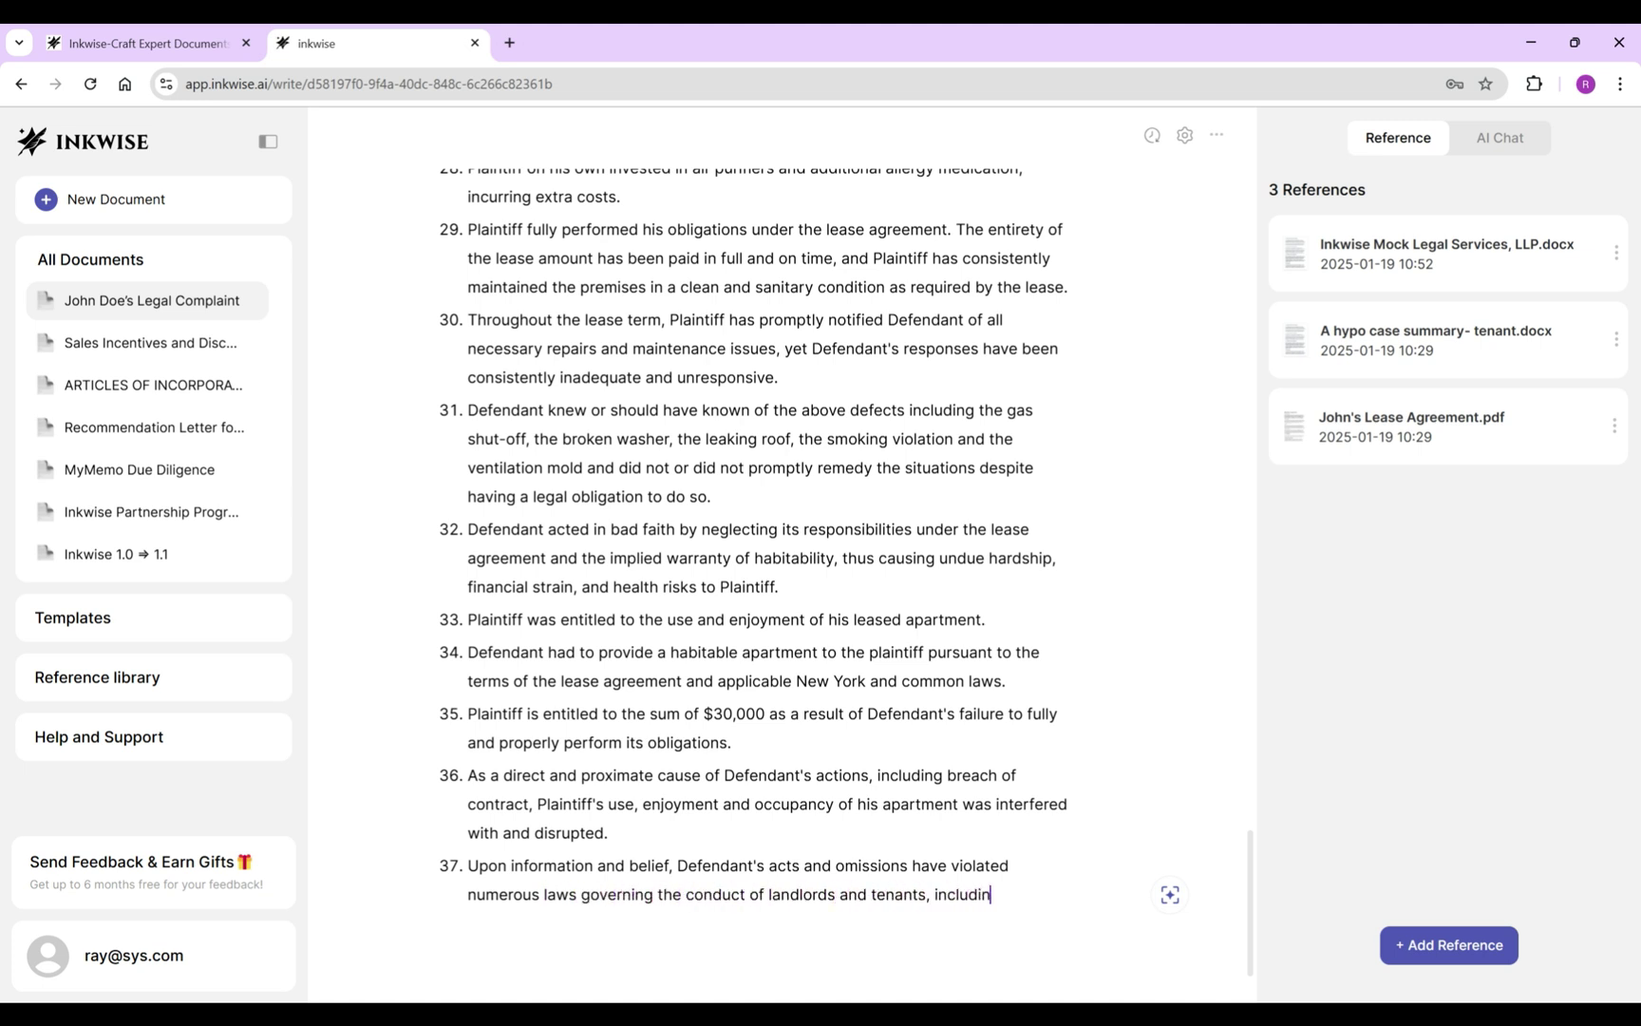
{"action": "type", "text": "g but not limited to common law, @what are the typical l"}
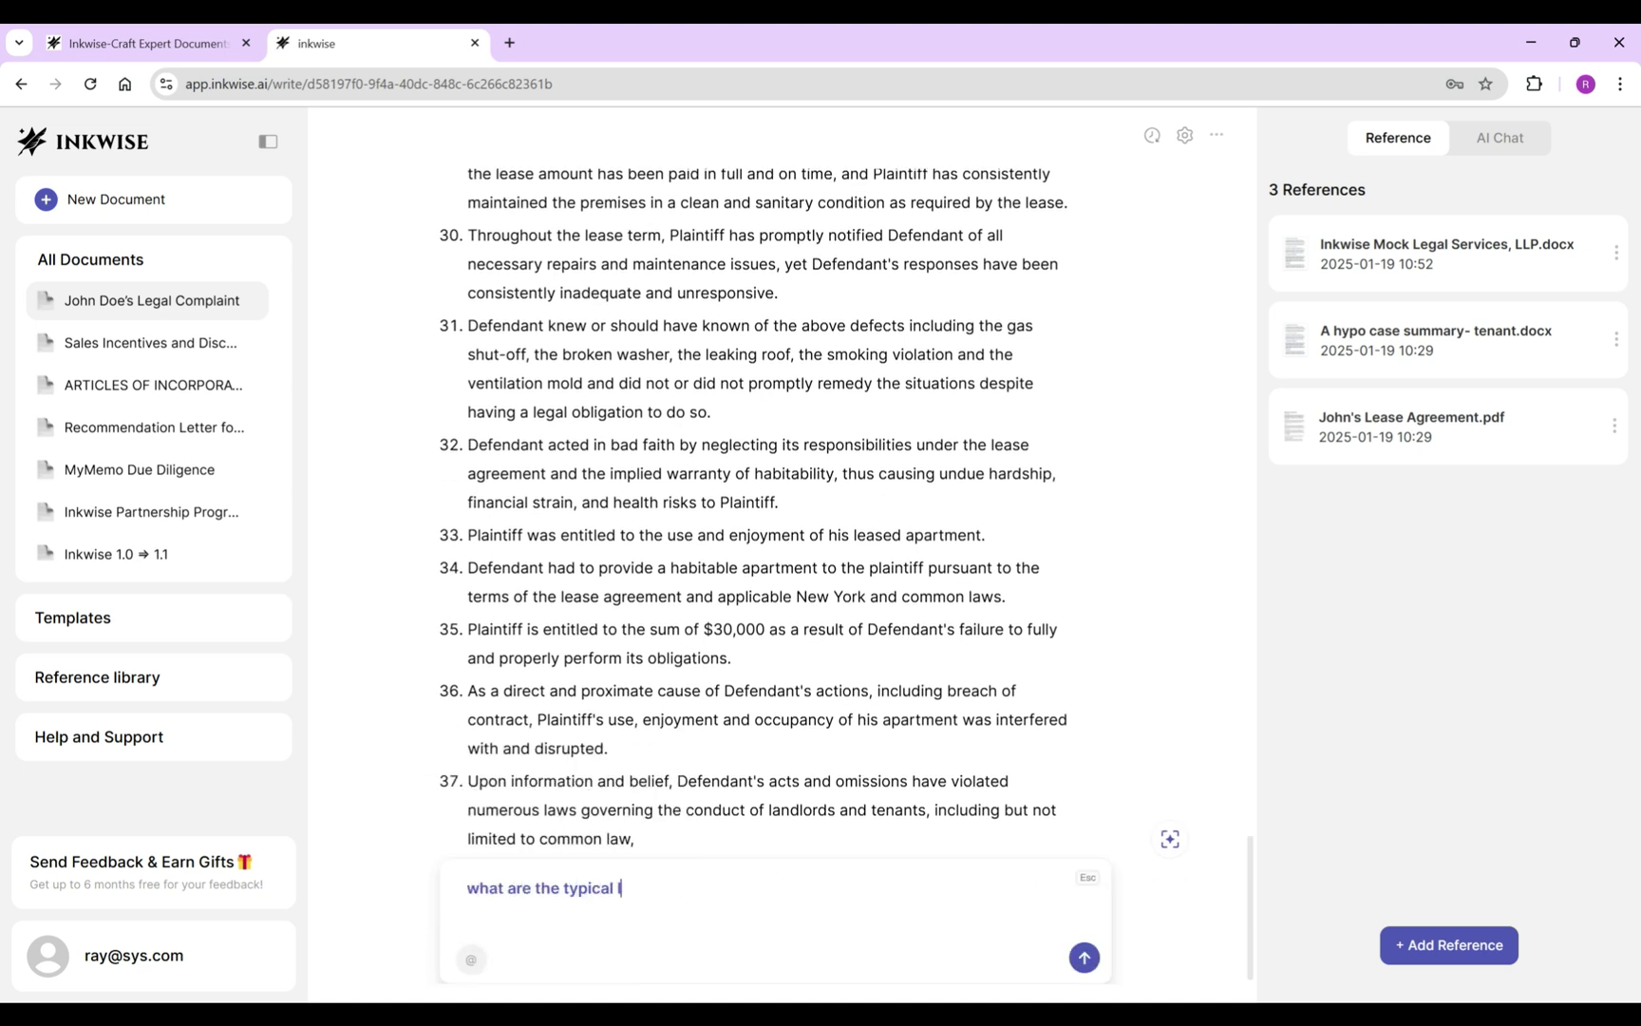
{"action": "type", "text": "aws governing the New York landlords and tenants relati"}
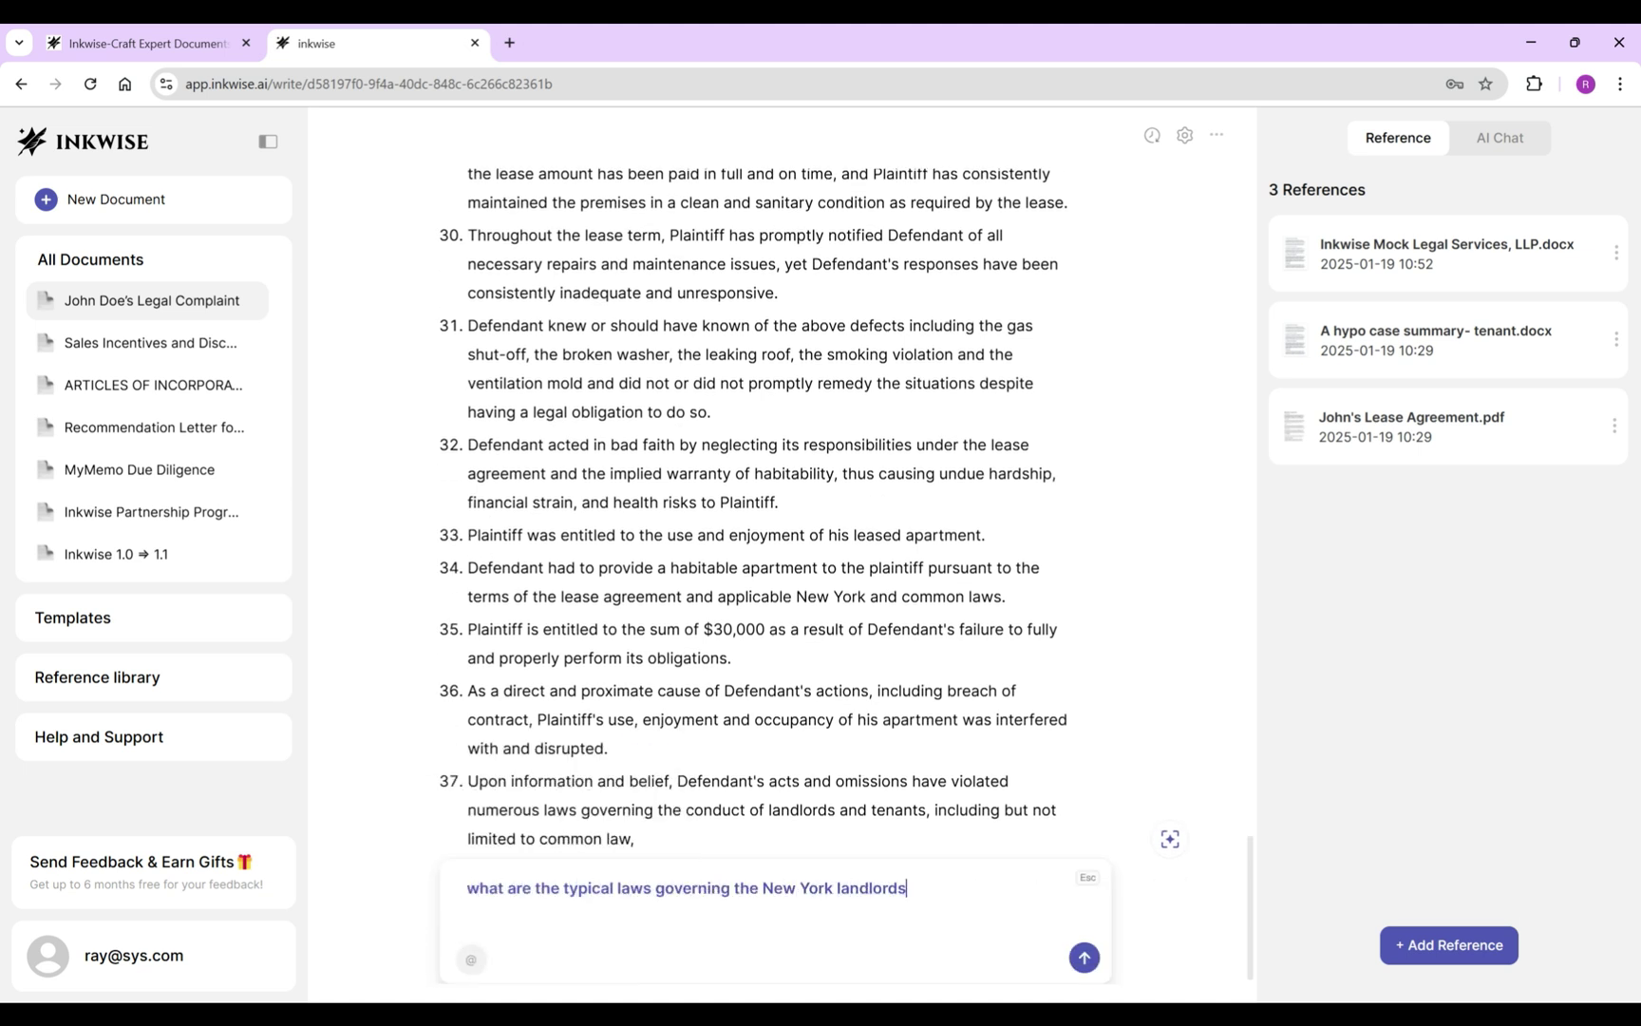
{"action": "type", "text": "onships"}
Ask the AI about New York landlord-tenant laws and insert 'New York State Real Property Law' into item 37.
{"action": "key", "text": "Return"}
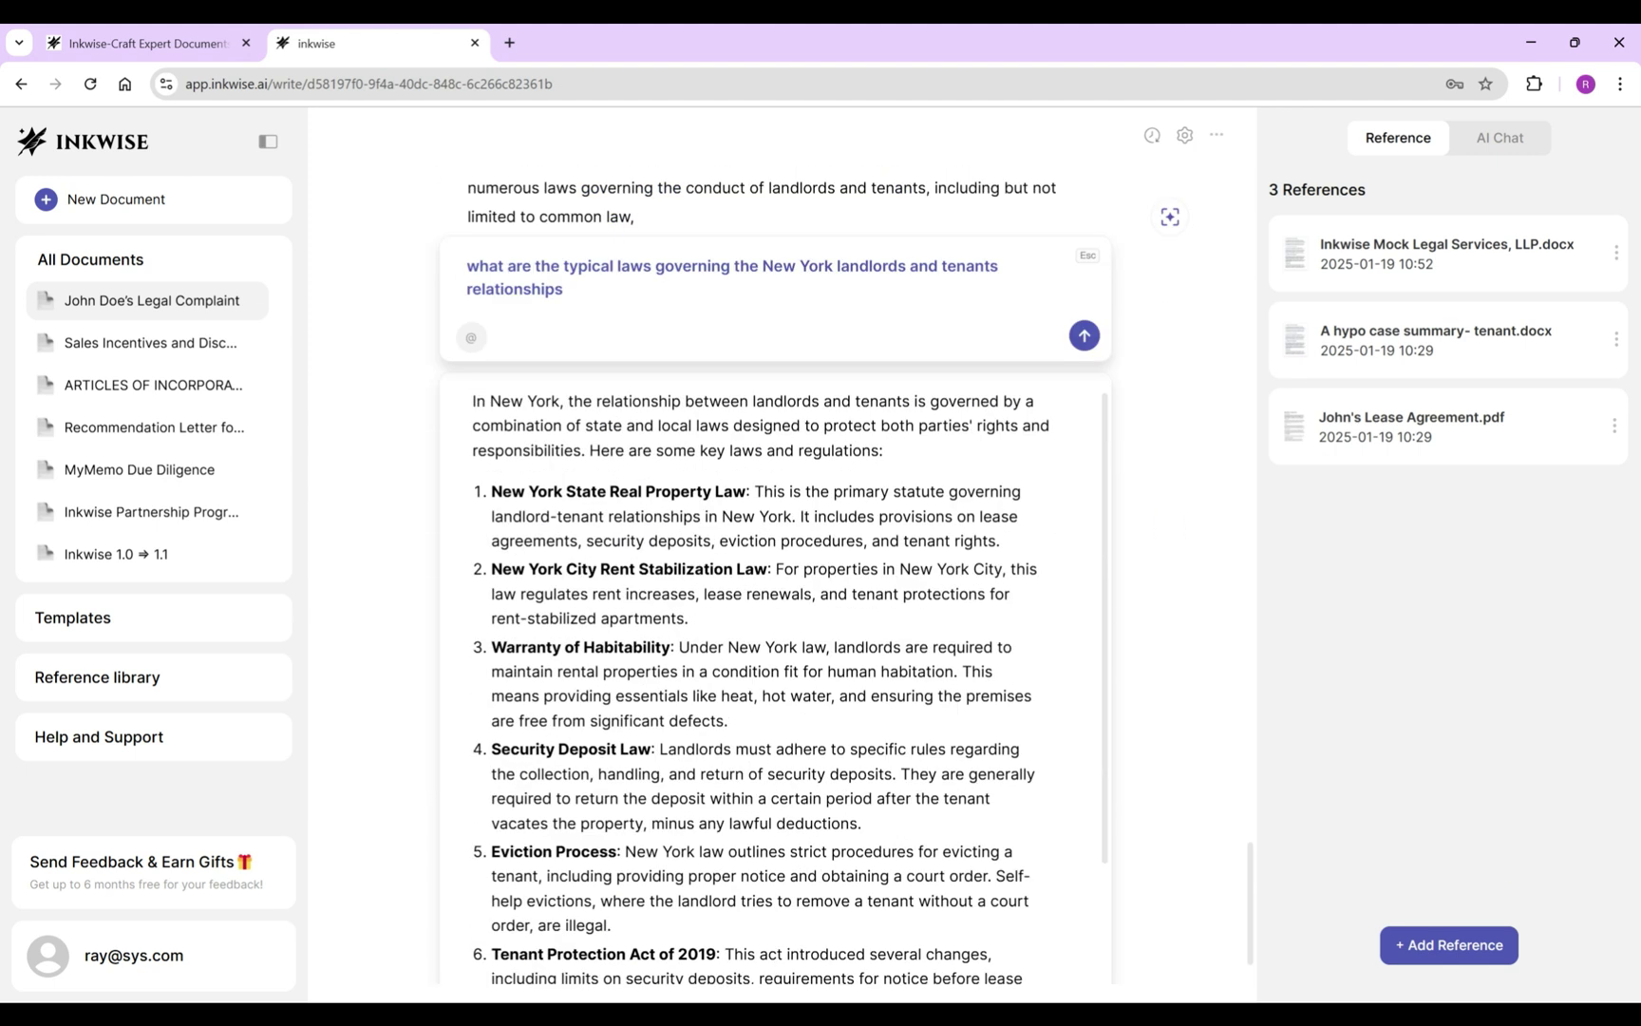
{"action": "left_click_drag", "start_coordinate": [492, 492], "coordinate": [747, 492]}
{"action": "key", "text": "ctrl+c"}
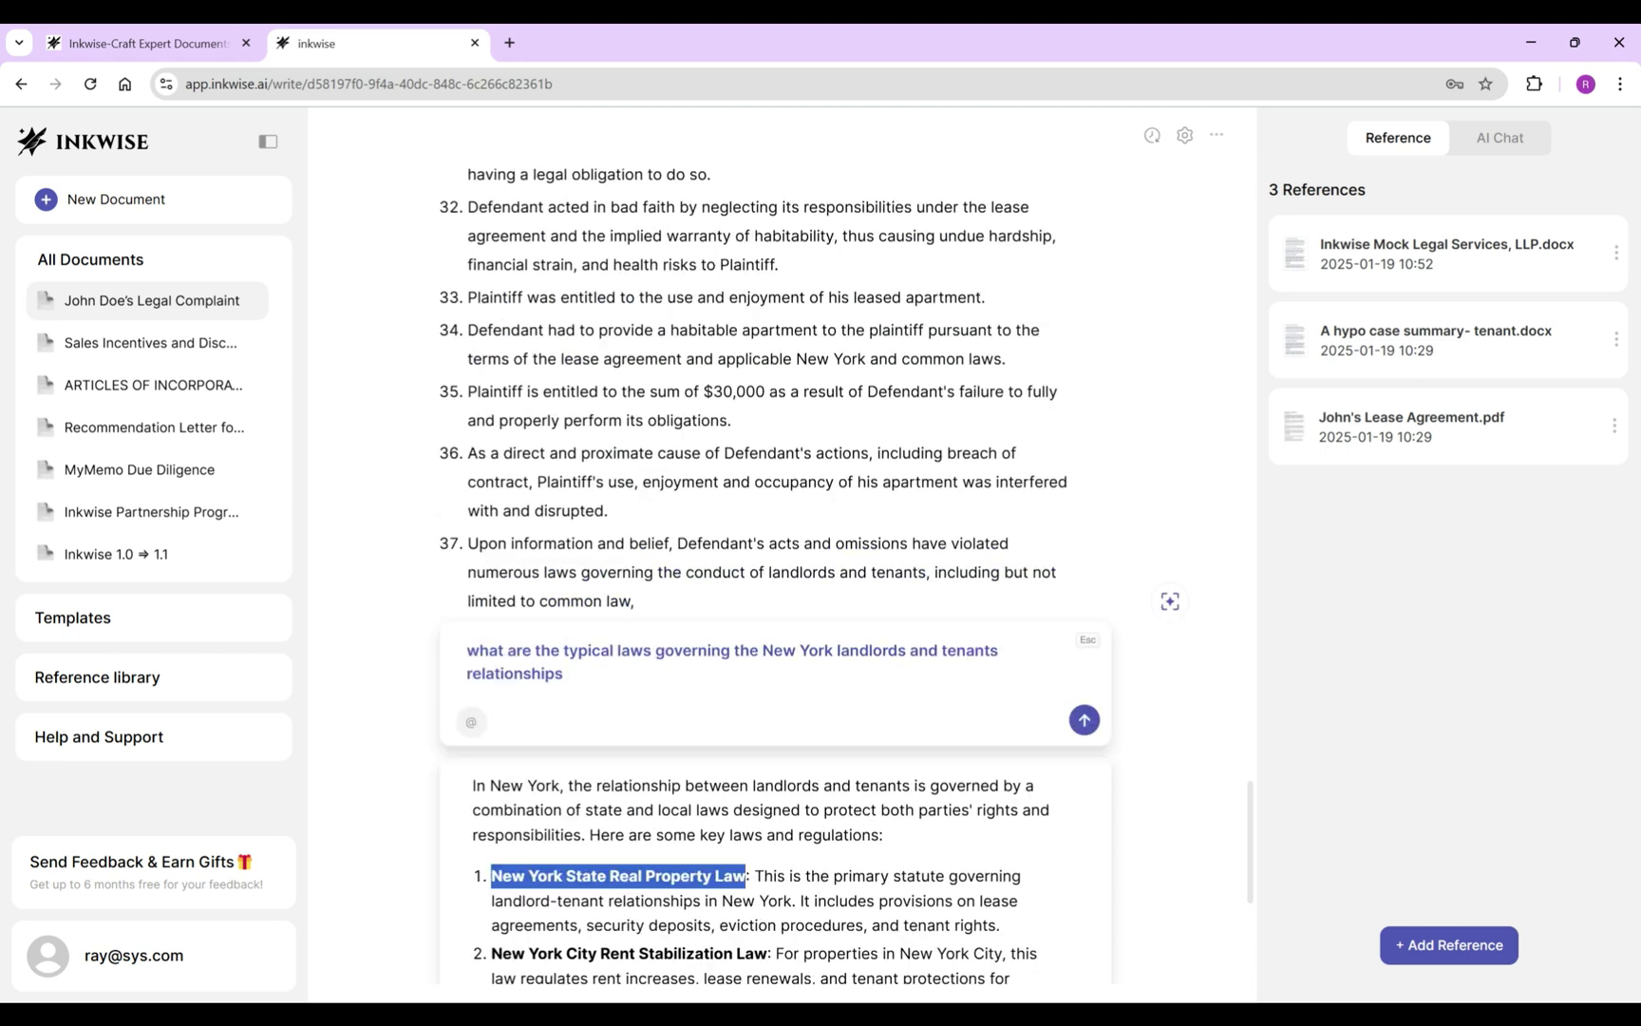
{"action": "key", "text": "Escape"}
{"action": "key", "text": "ctrl+v"}
Finish item 37's law list with the NYC Administrative Code and Multiple Dwelling Law, trimming the AI's extra tail.
{"action": "type", "text": "the NYC"}
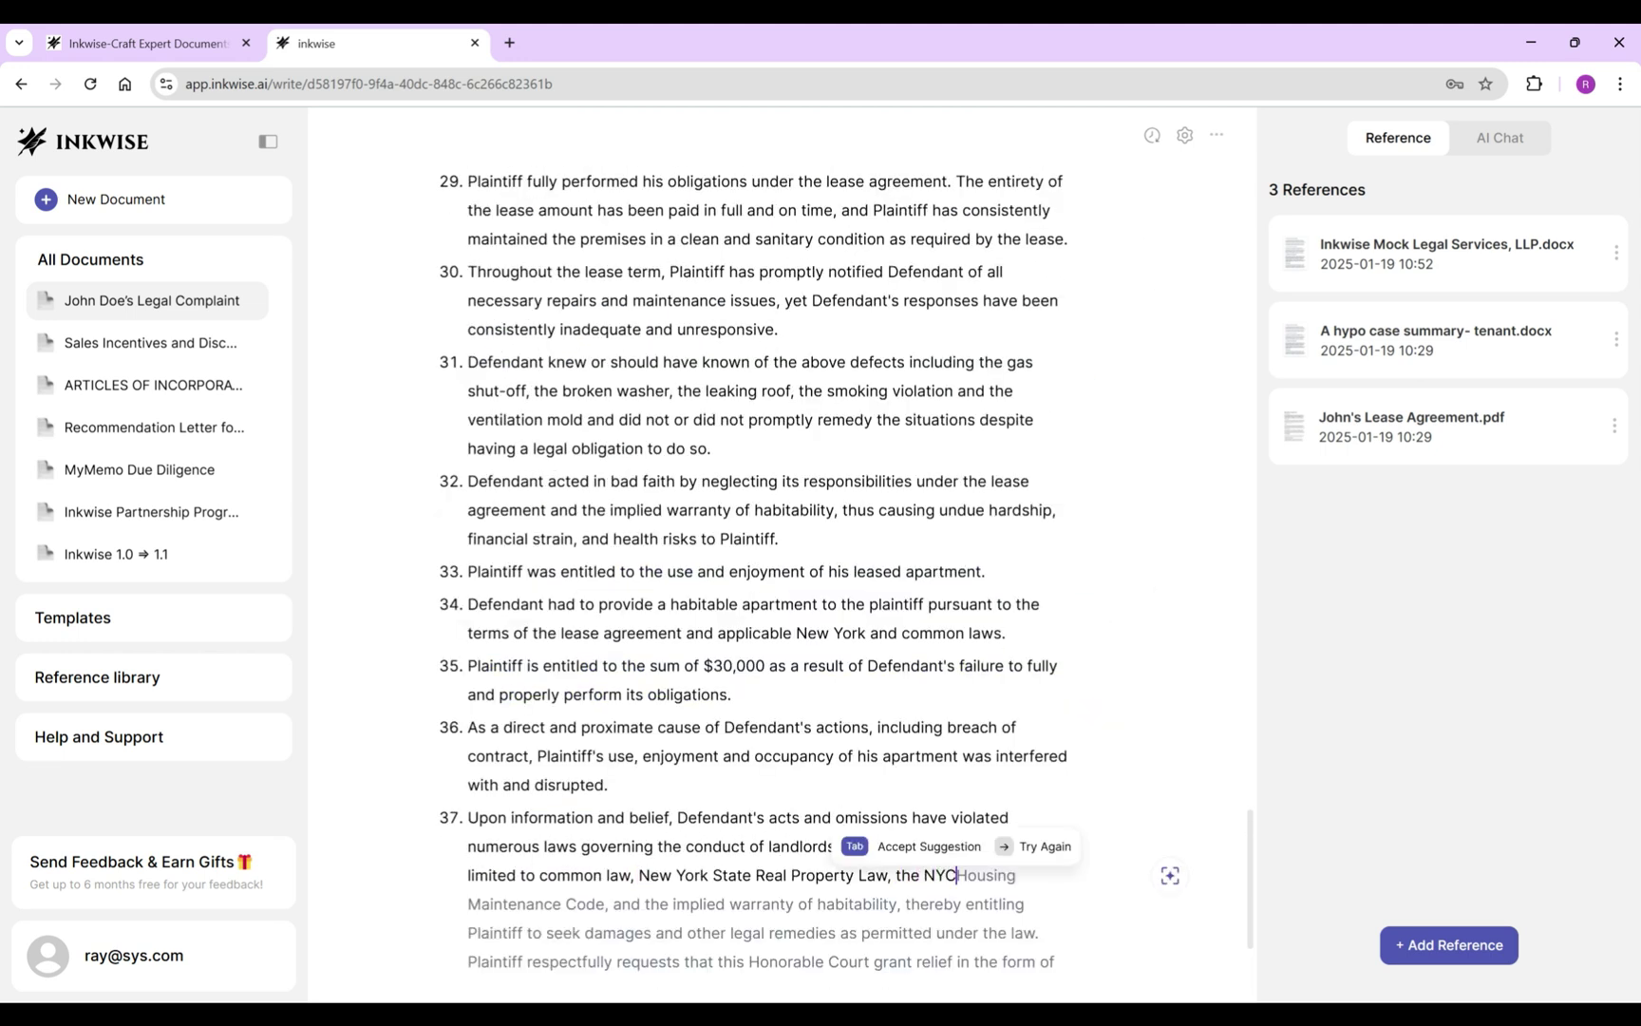
{"action": "type", "text": " Administrativ"}
{"action": "type", "text": "e Code a"}
{"action": "type", "text": "nd"}
{"action": "key", "text": "Escape"}
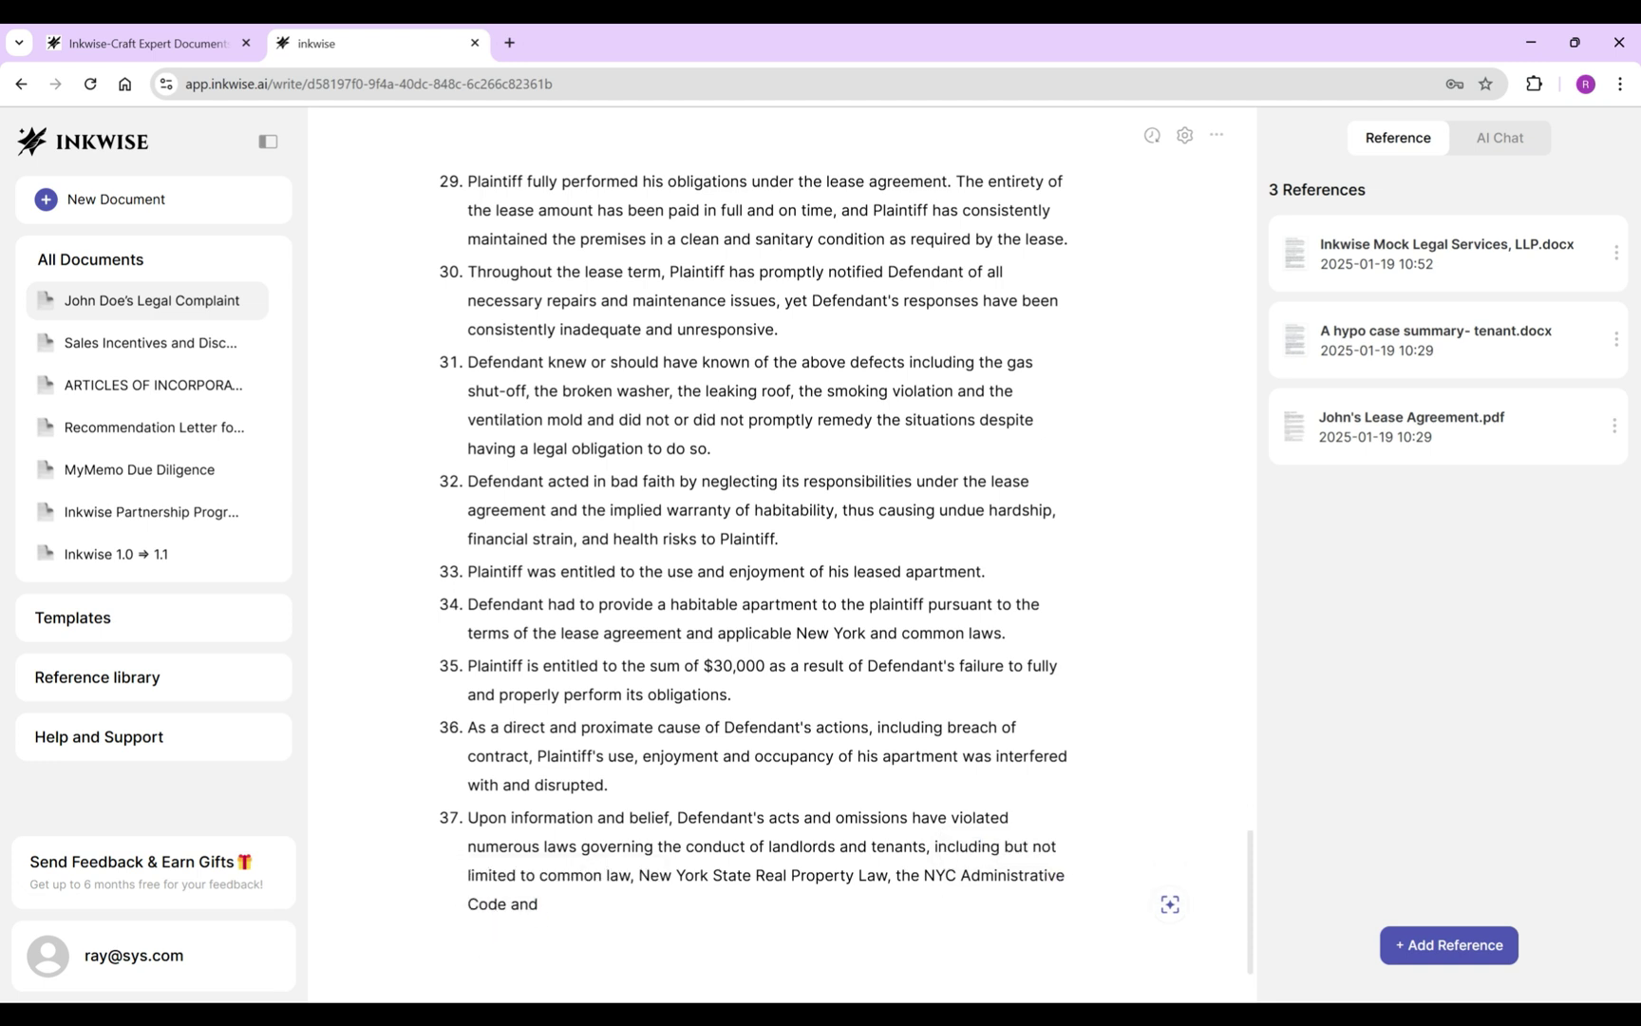
{"action": "key", "text": "Tab"}
{"action": "left_click", "coordinate": [849, 875]}
{"action": "key", "text": "ctrl+shift+End"}
{"action": "key", "text": "BackSpace"}
{"action": "left_click", "coordinate": [638, 846]}
{"action": "type", "text": "the"}
{"action": "key", "text": "ctrl+End"}
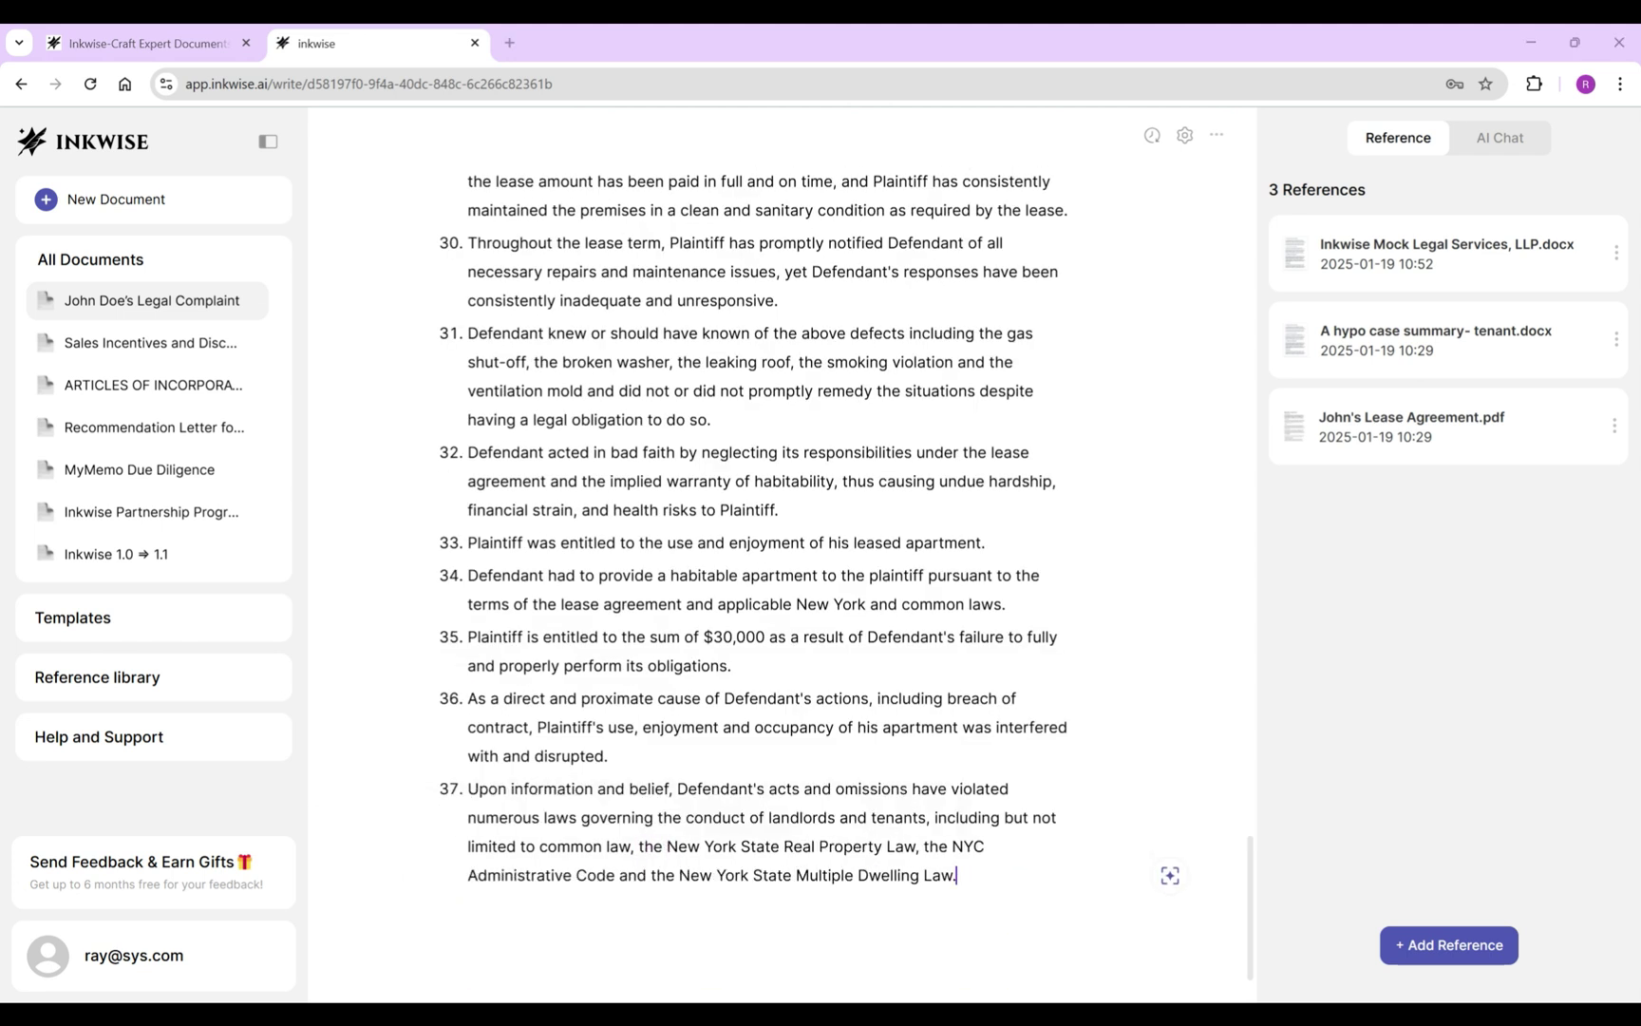
Duplicate the First Cause of Action heading below item 37 as 'Second Cause of Action' with '(Negligence)'.
{"action": "scroll", "coordinate": [750, 570], "scroll_direction": "up", "scroll_amount": 20}
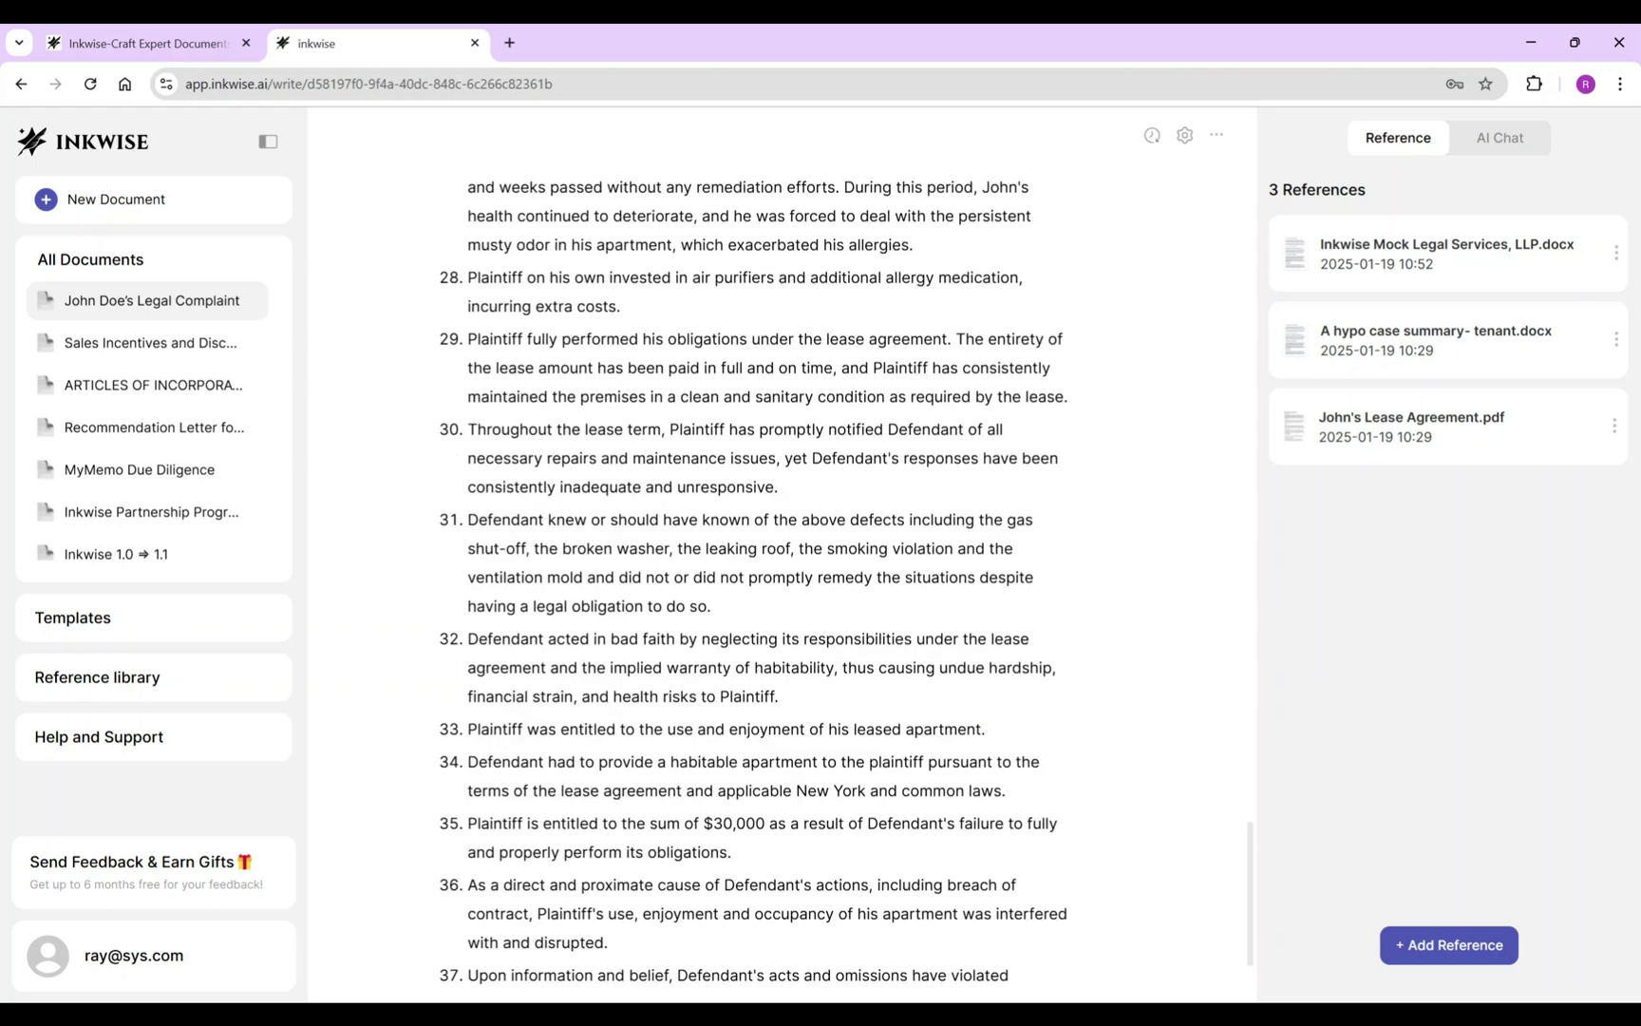
{"action": "scroll", "coordinate": [750, 569], "scroll_direction": "up", "scroll_amount": 10}
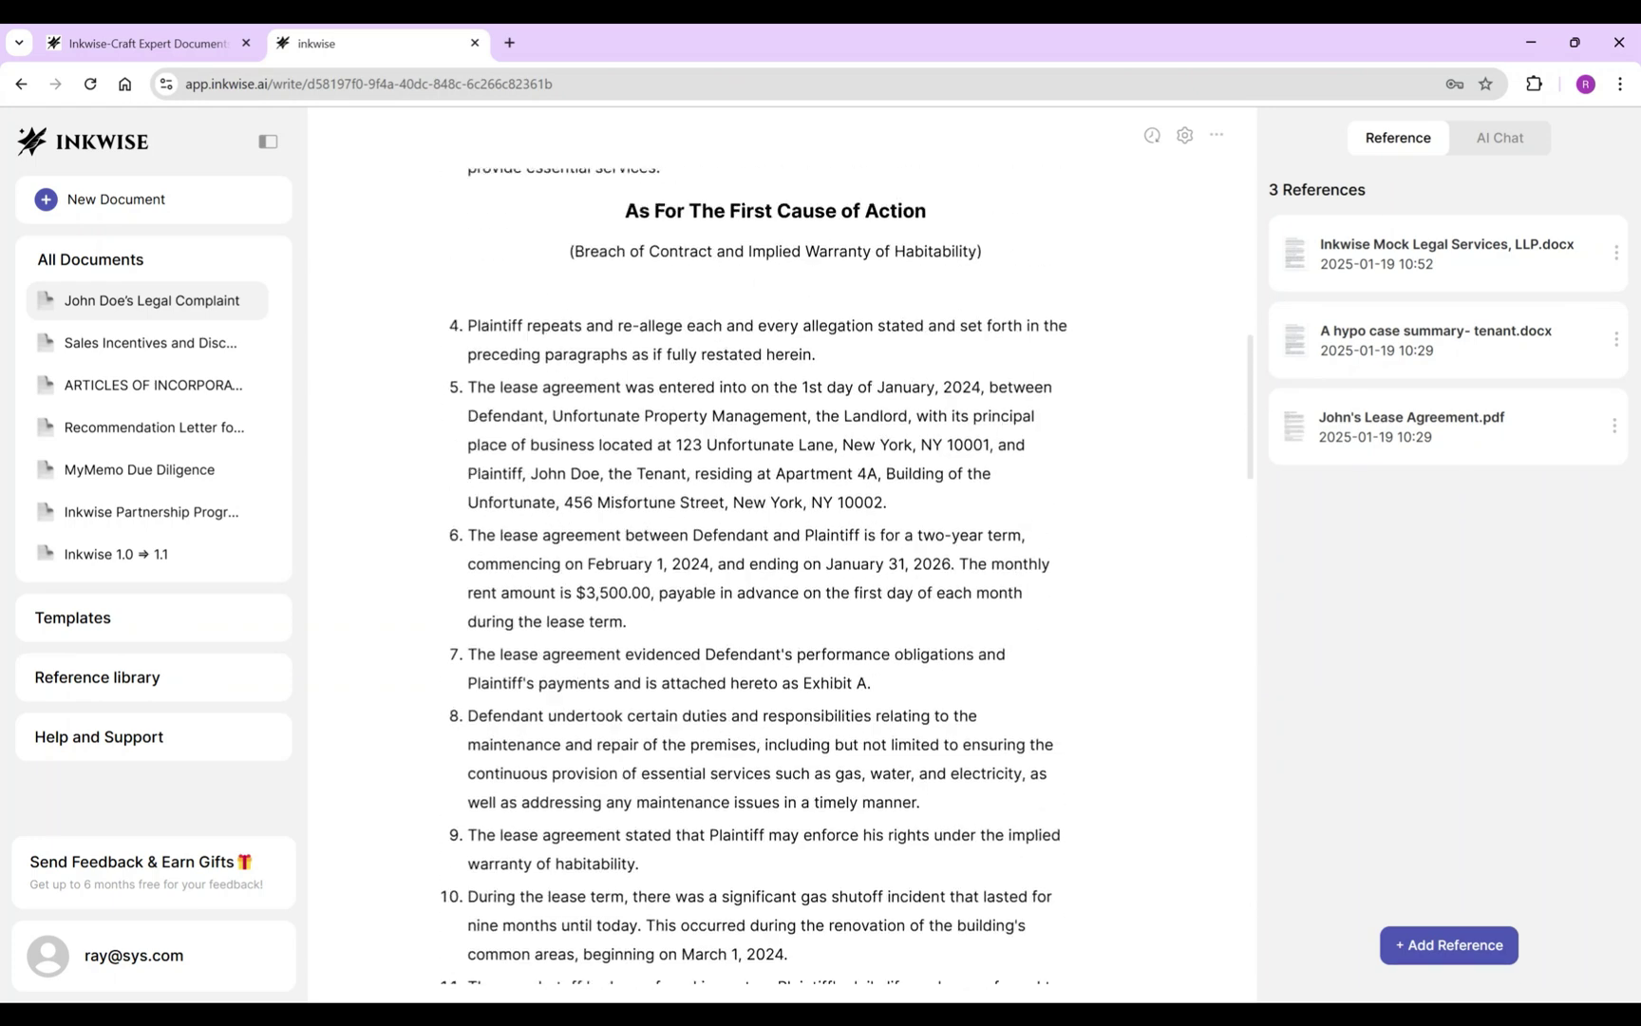
{"action": "left_click_drag", "start_coordinate": [625, 499], "coordinate": [982, 539]}
{"action": "scroll", "coordinate": [750, 569], "scroll_direction": "down", "scroll_amount": 20}
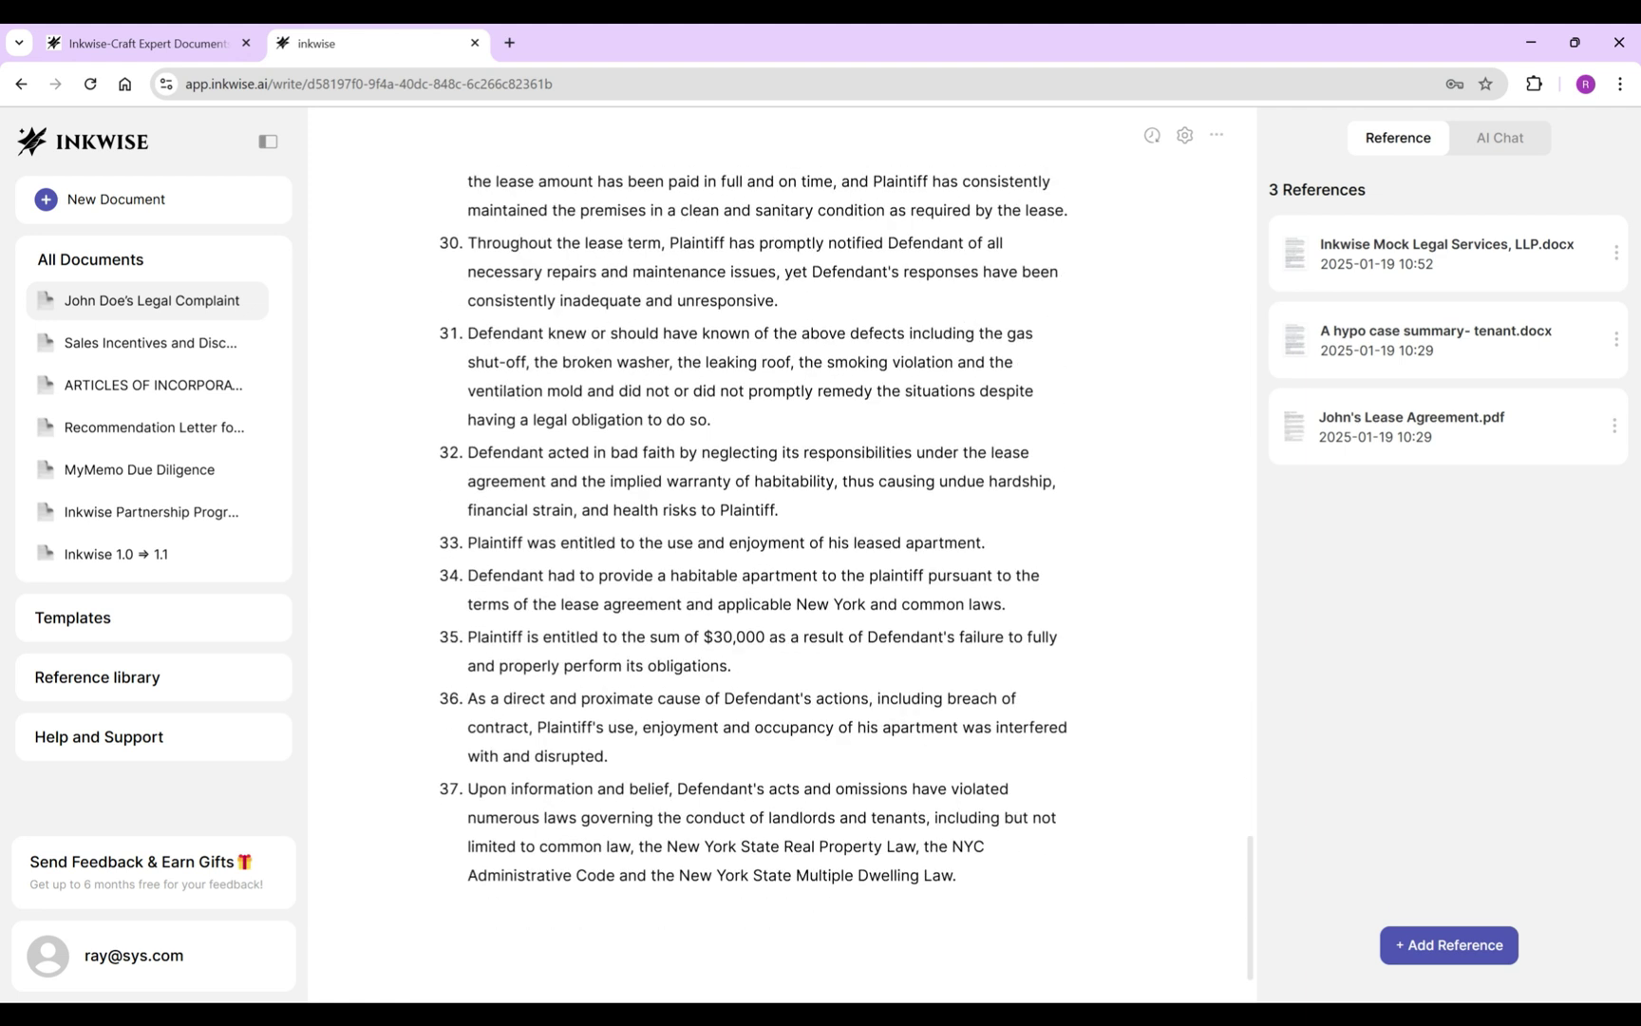
{"action": "key", "text": "Return"}
{"action": "key", "text": "ctrl+v"}
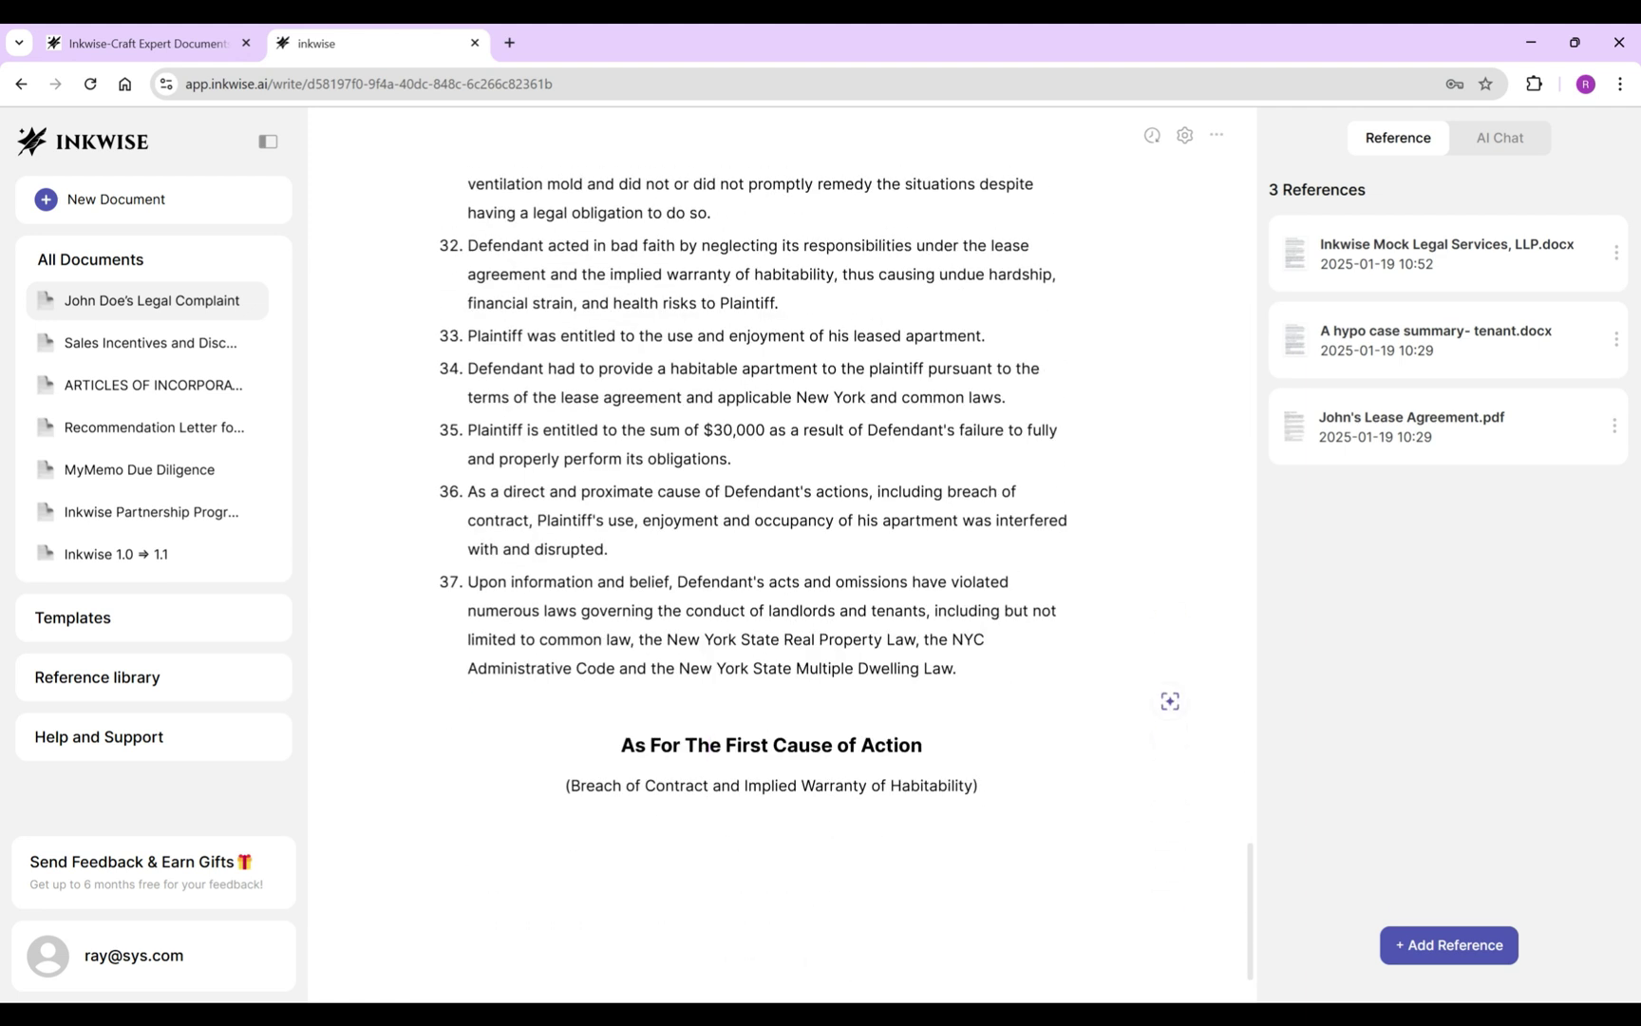
{"action": "double_click", "coordinate": [749, 745]}
{"action": "type", "text": "Second"}
{"action": "key", "text": "Down"}
{"action": "key", "text": "Home"}
{"action": "key", "text": "shift+End"}
{"action": "type", "text": "(Negligence)"}
Put the negligence-elements question into an AI prompt on a new line below the heading.
{"action": "key", "text": "Return"}
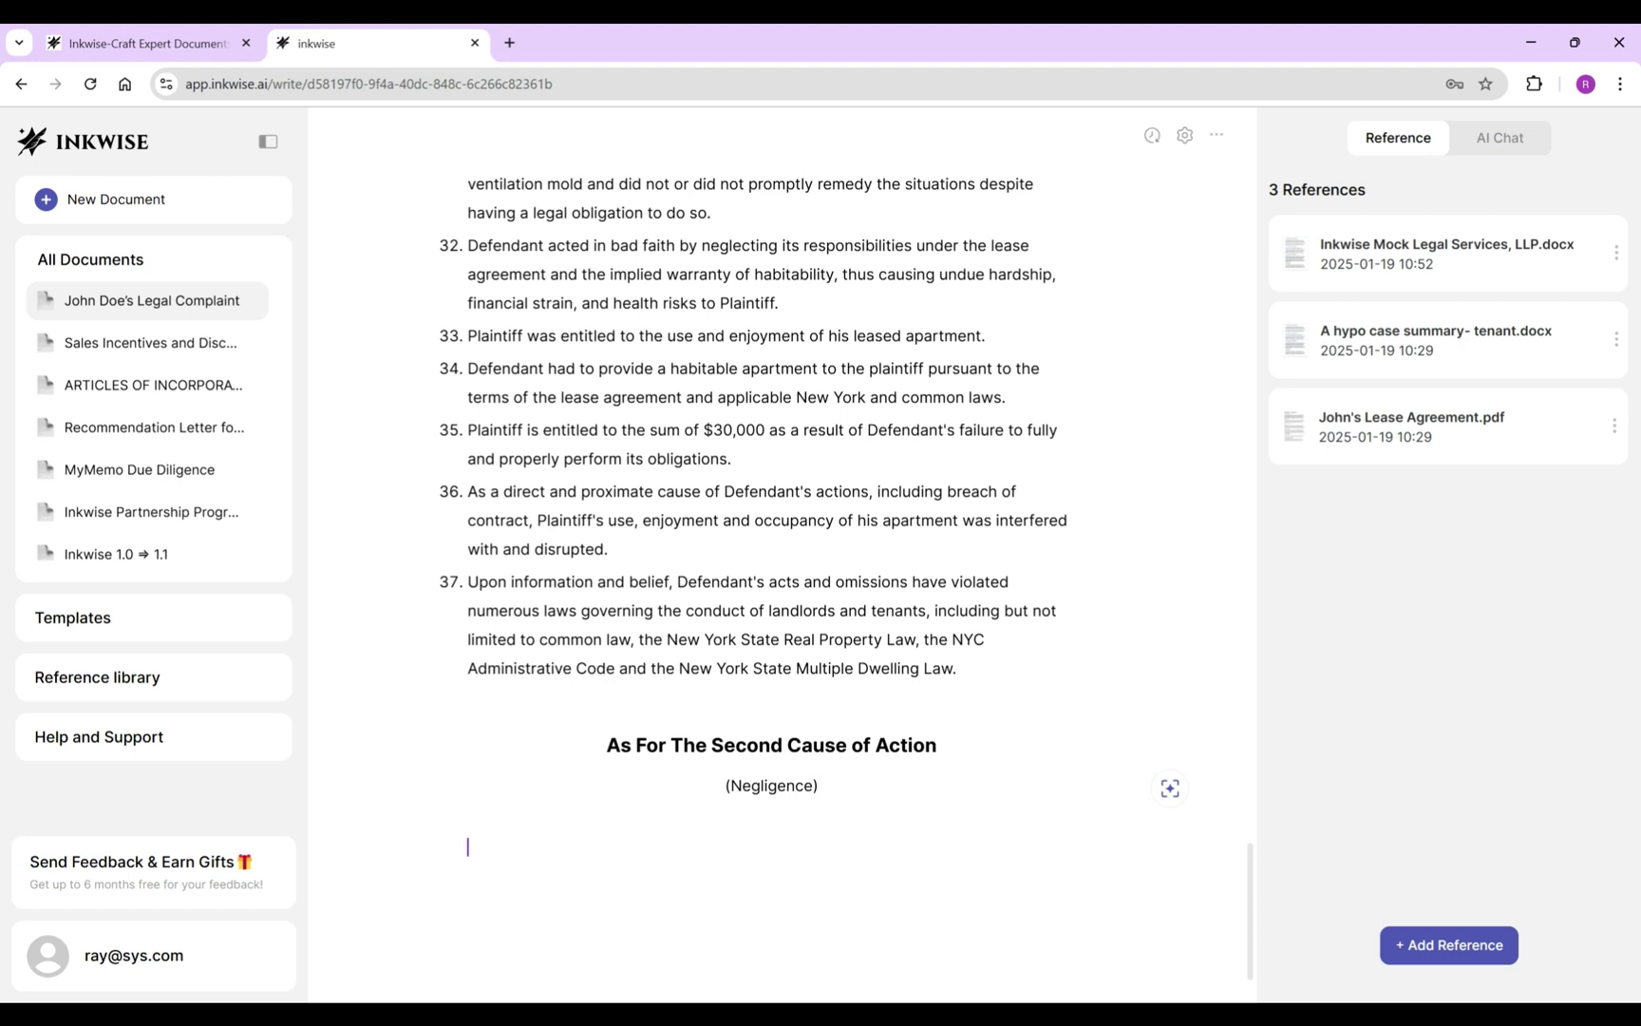
{"action": "key", "text": "space"}
{"action": "key", "text": "ctrl+v"}
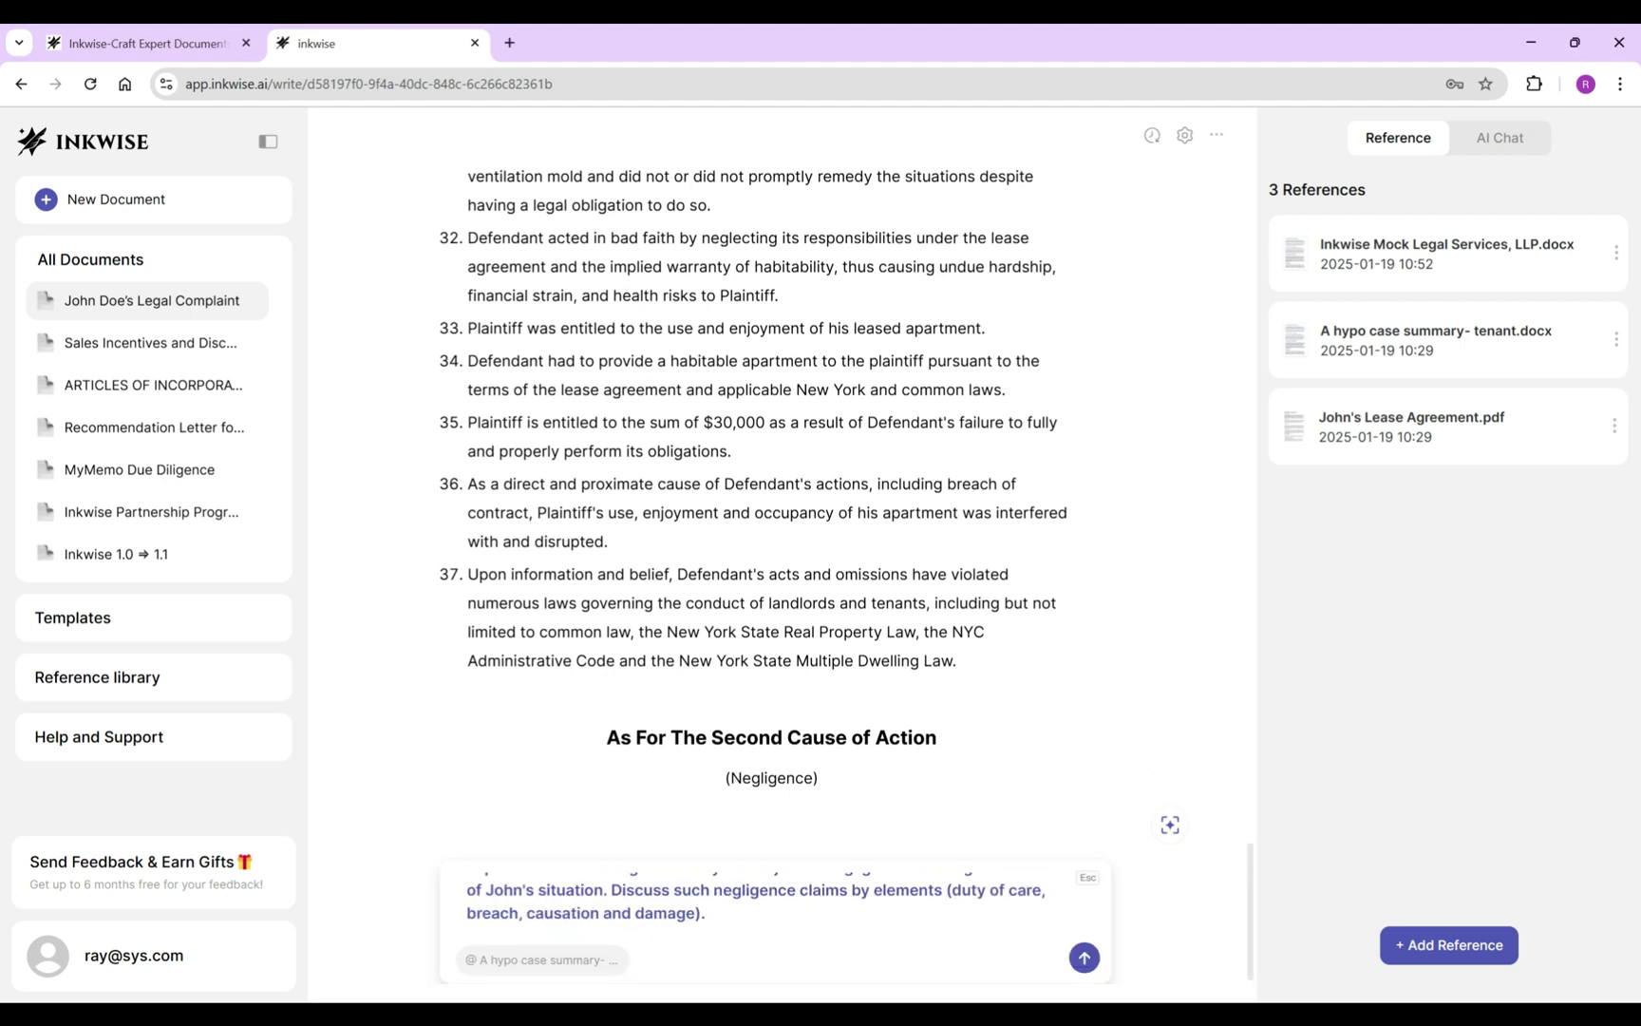
Submit the negligence question, review the duty, breach, causation and damage analysis, then dismiss it.
{"action": "key", "text": "Return"}
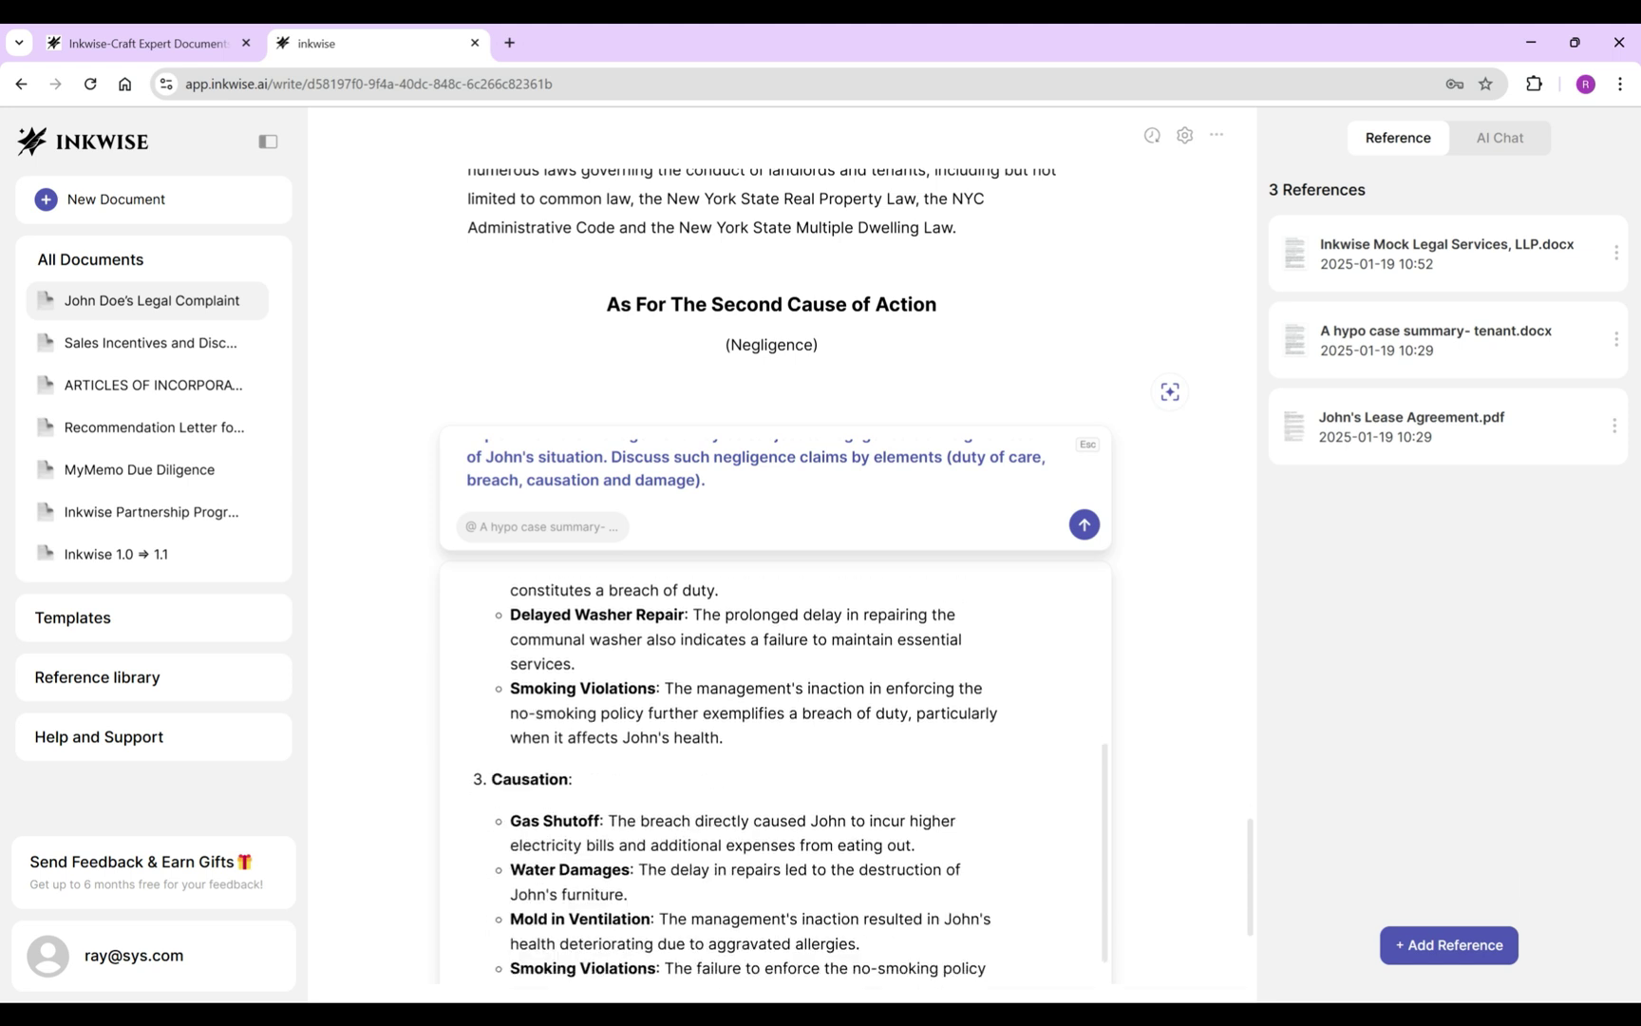
{"action": "scroll", "coordinate": [734, 781], "scroll_direction": "up", "scroll_amount": 3}
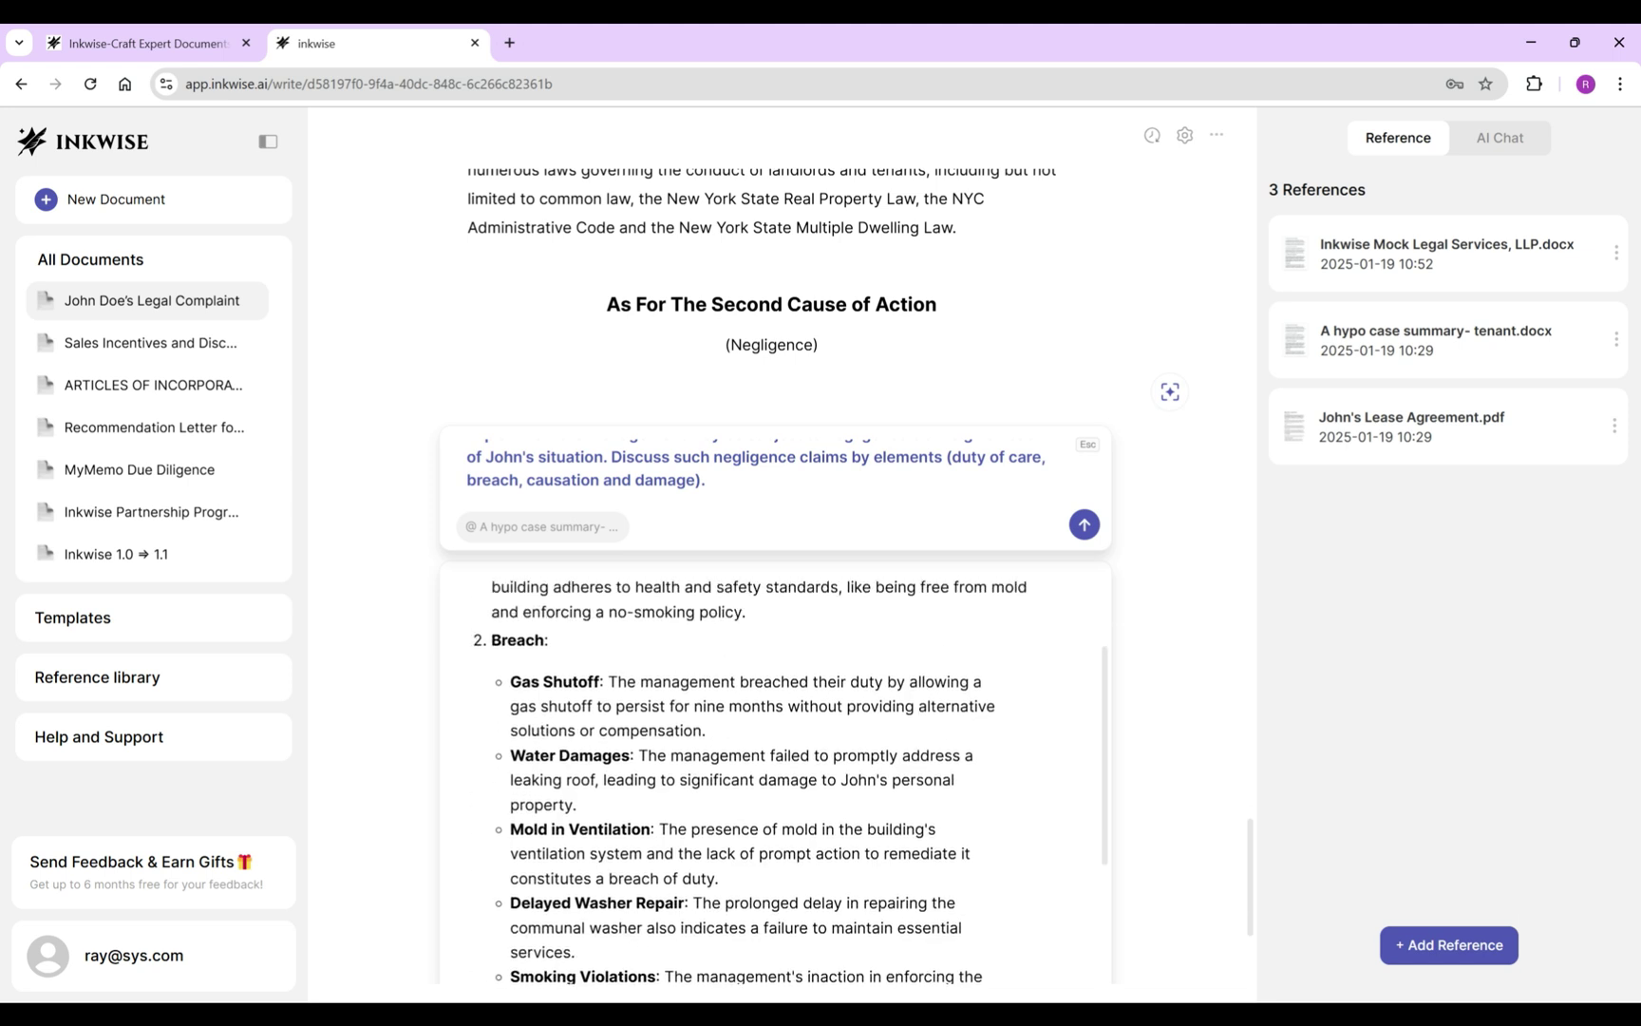
{"action": "scroll", "coordinate": [775, 779], "scroll_direction": "down", "scroll_amount": 5}
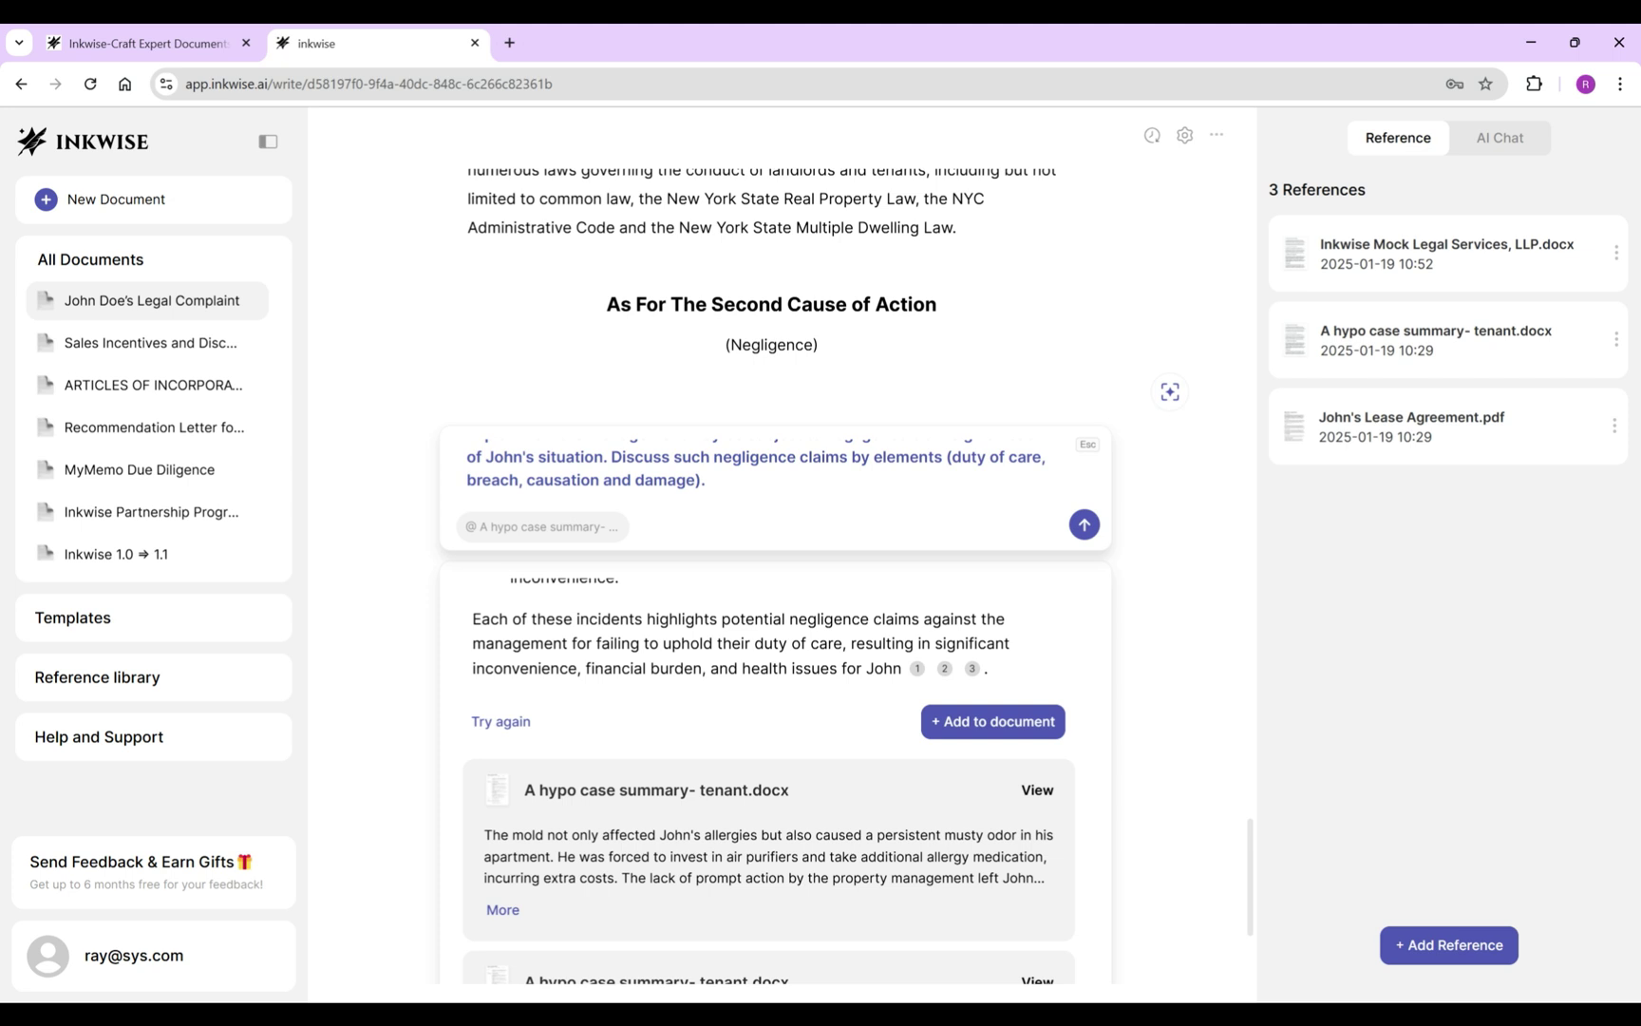
{"action": "scroll", "coordinate": [775, 779], "scroll_direction": "up", "scroll_amount": 3}
{"action": "scroll", "coordinate": [774, 779], "scroll_direction": "up", "scroll_amount": 10}
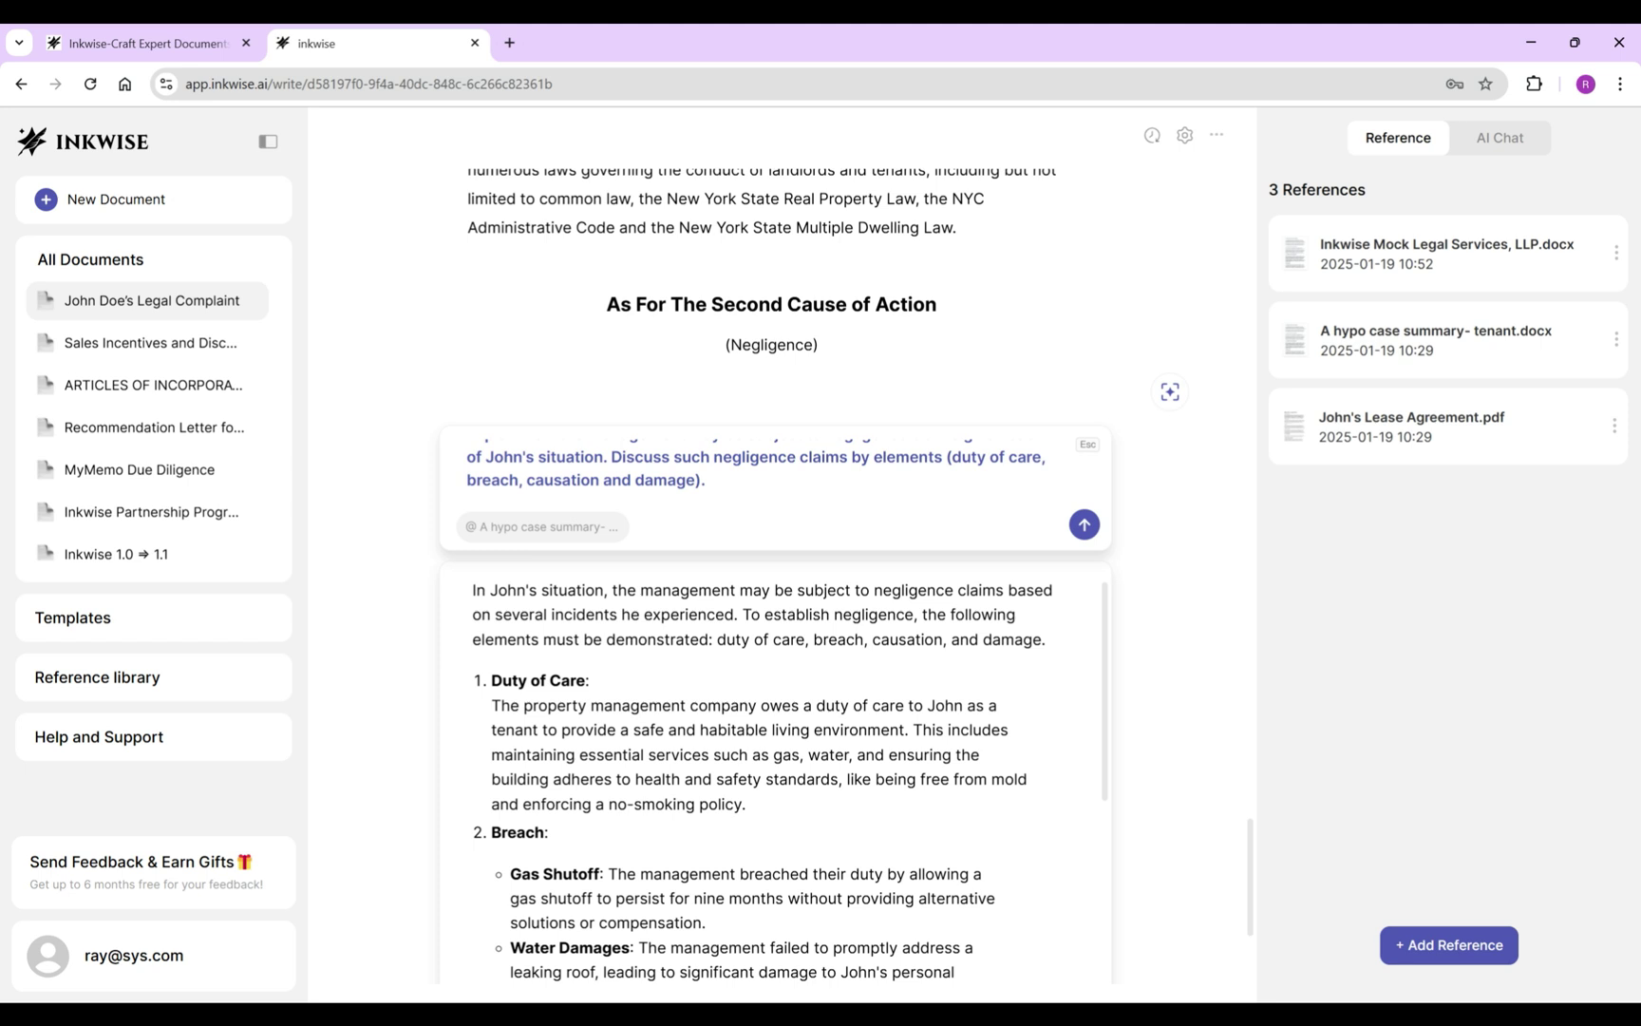
{"action": "key", "text": "Escape"}
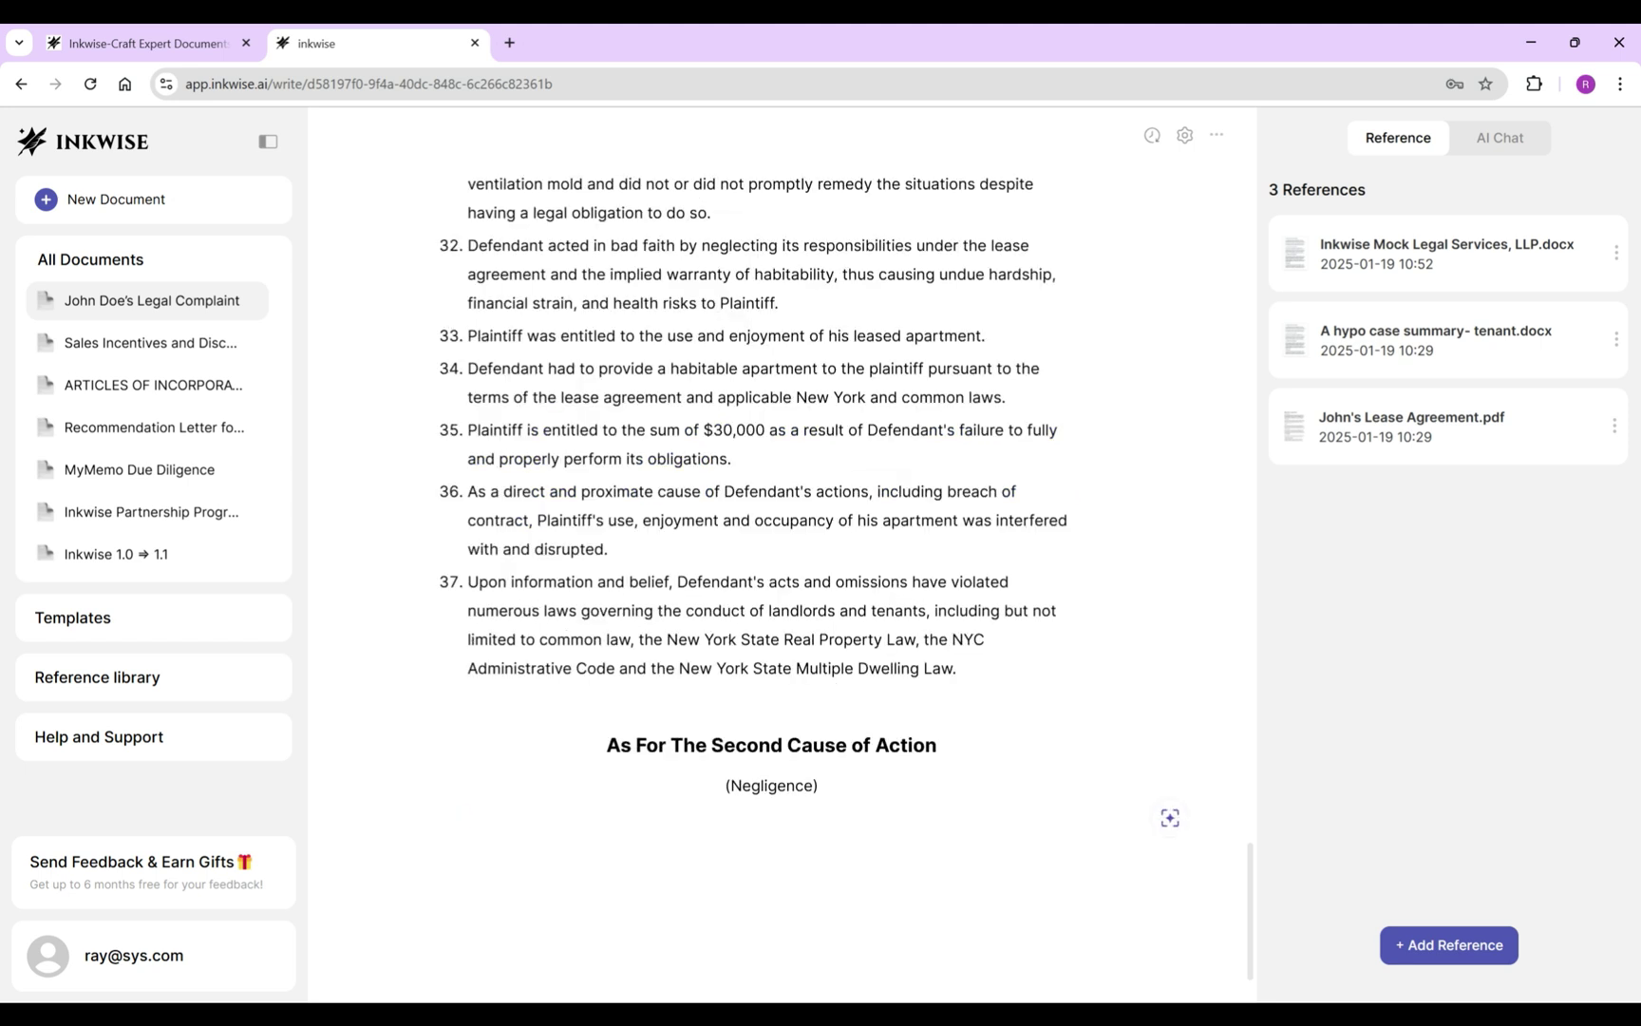
Create allegation 38 by reusing item 4's re-allegation paragraph, joined onto the '38.' line.
{"action": "type", "text": "38."}
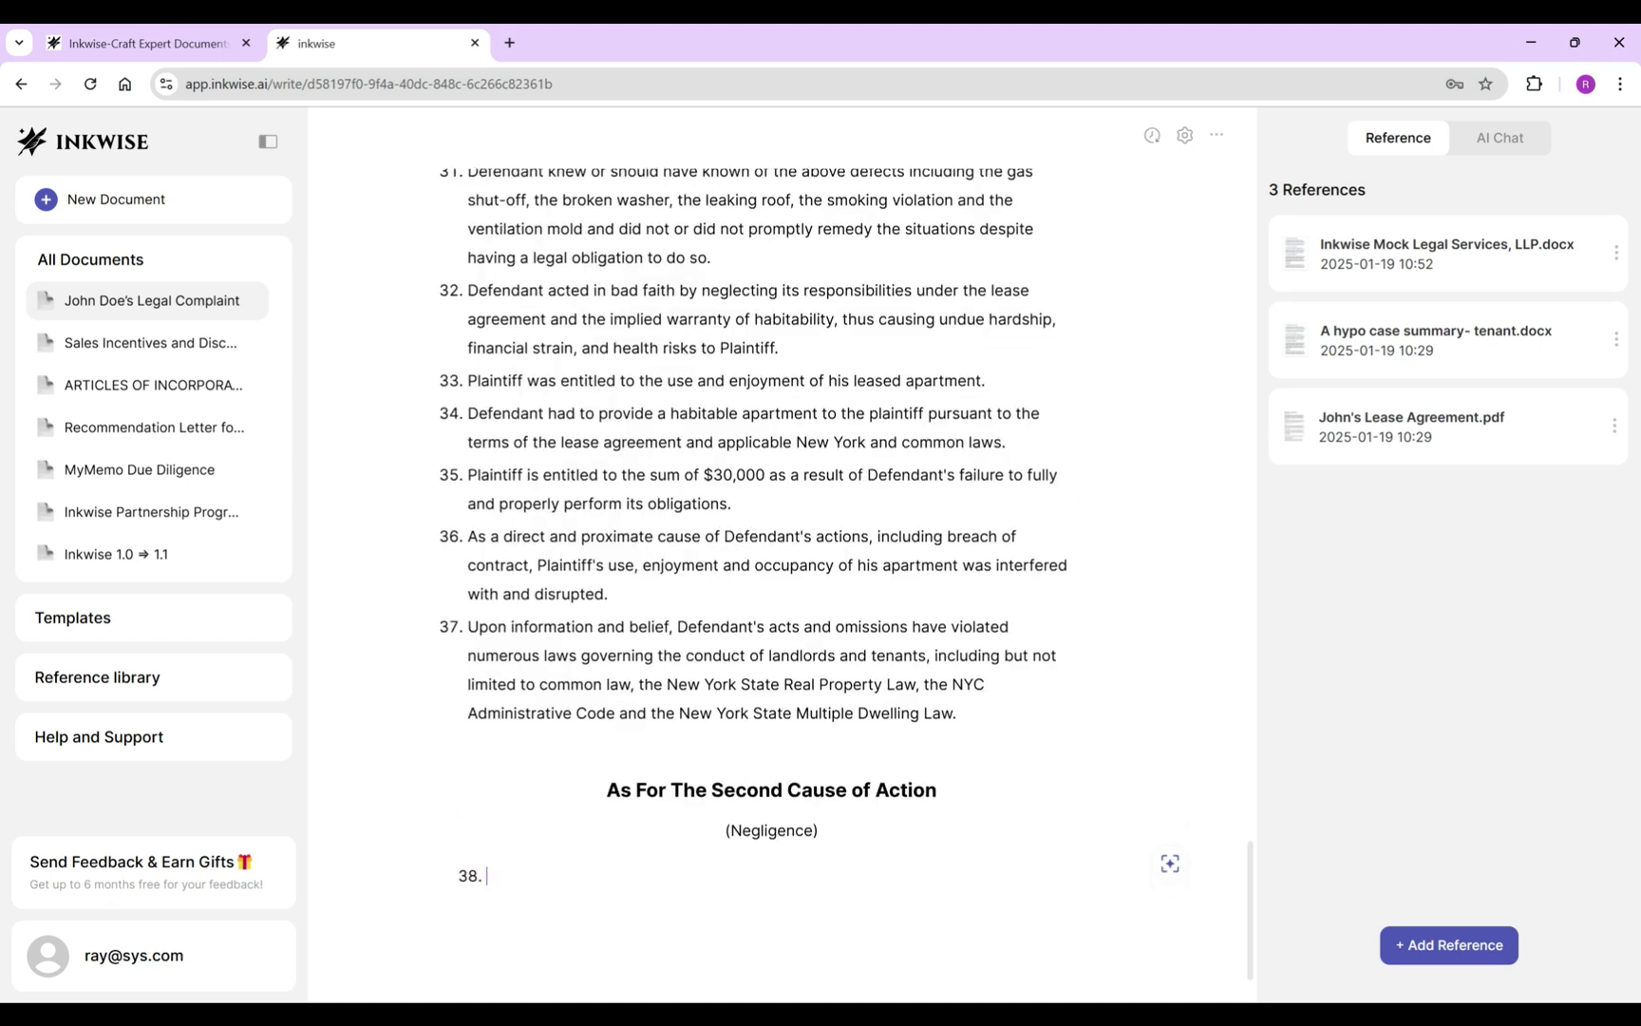
{"action": "scroll", "coordinate": [809, 565], "scroll_direction": "up", "scroll_amount": 20}
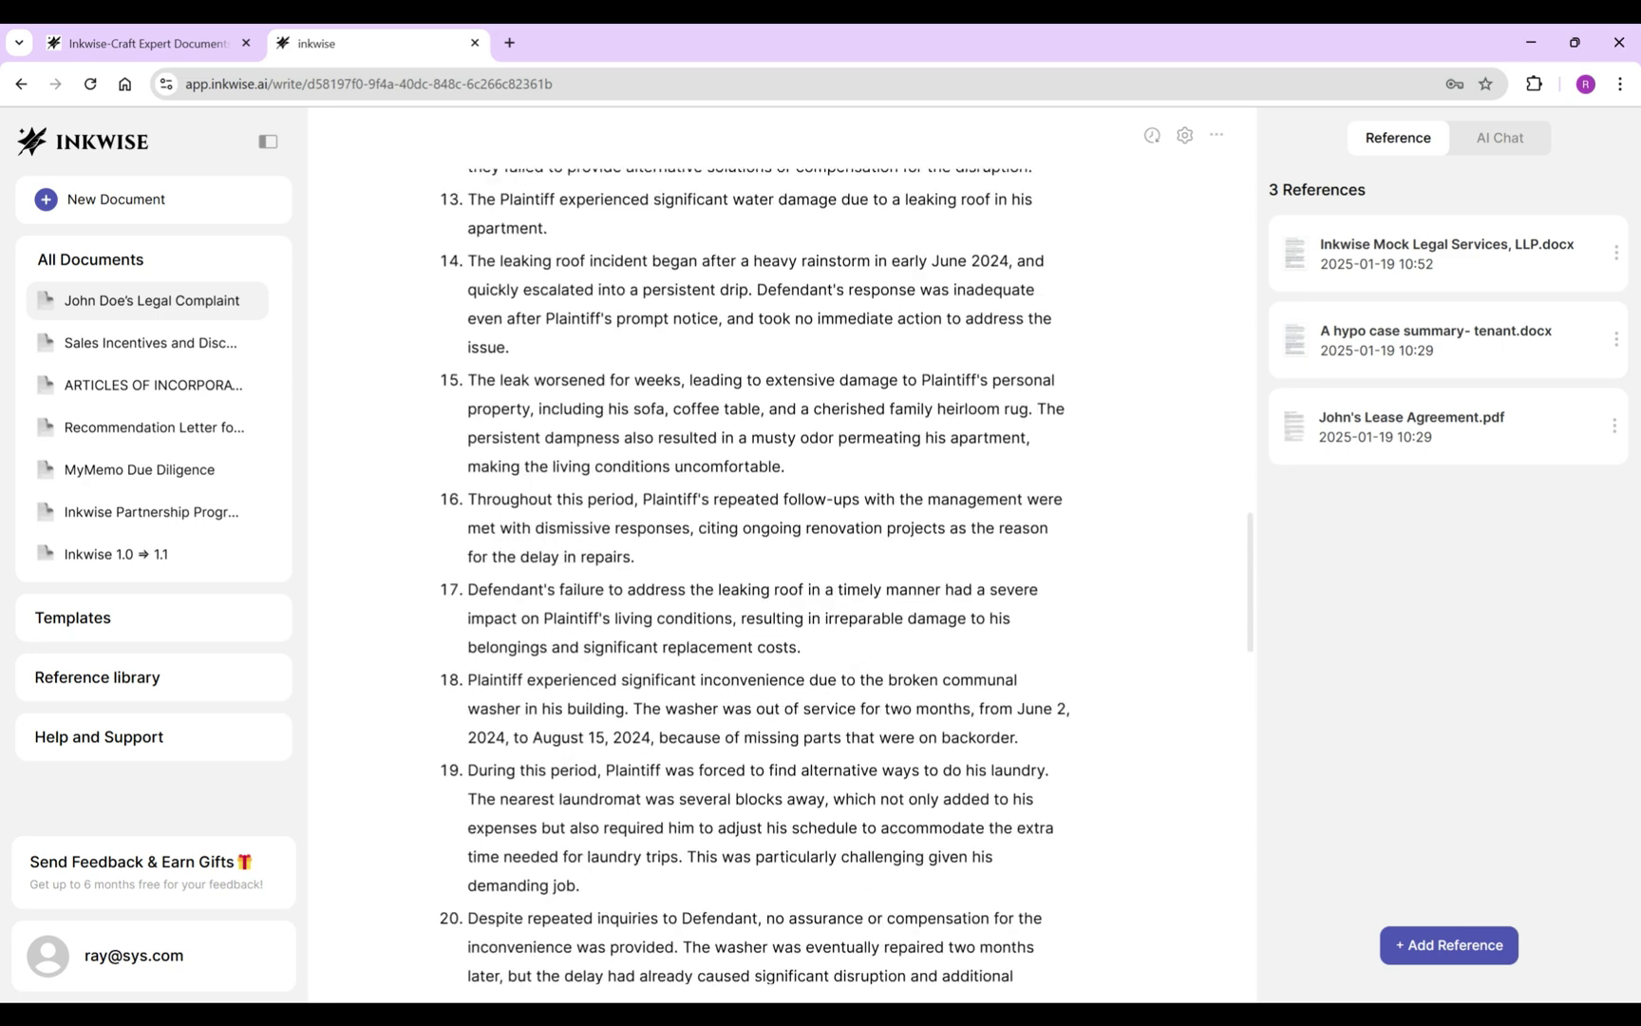
{"action": "scroll", "coordinate": [809, 566], "scroll_direction": "down", "scroll_amount": 5}
{"action": "scroll", "coordinate": [809, 565], "scroll_direction": "up", "scroll_amount": 15}
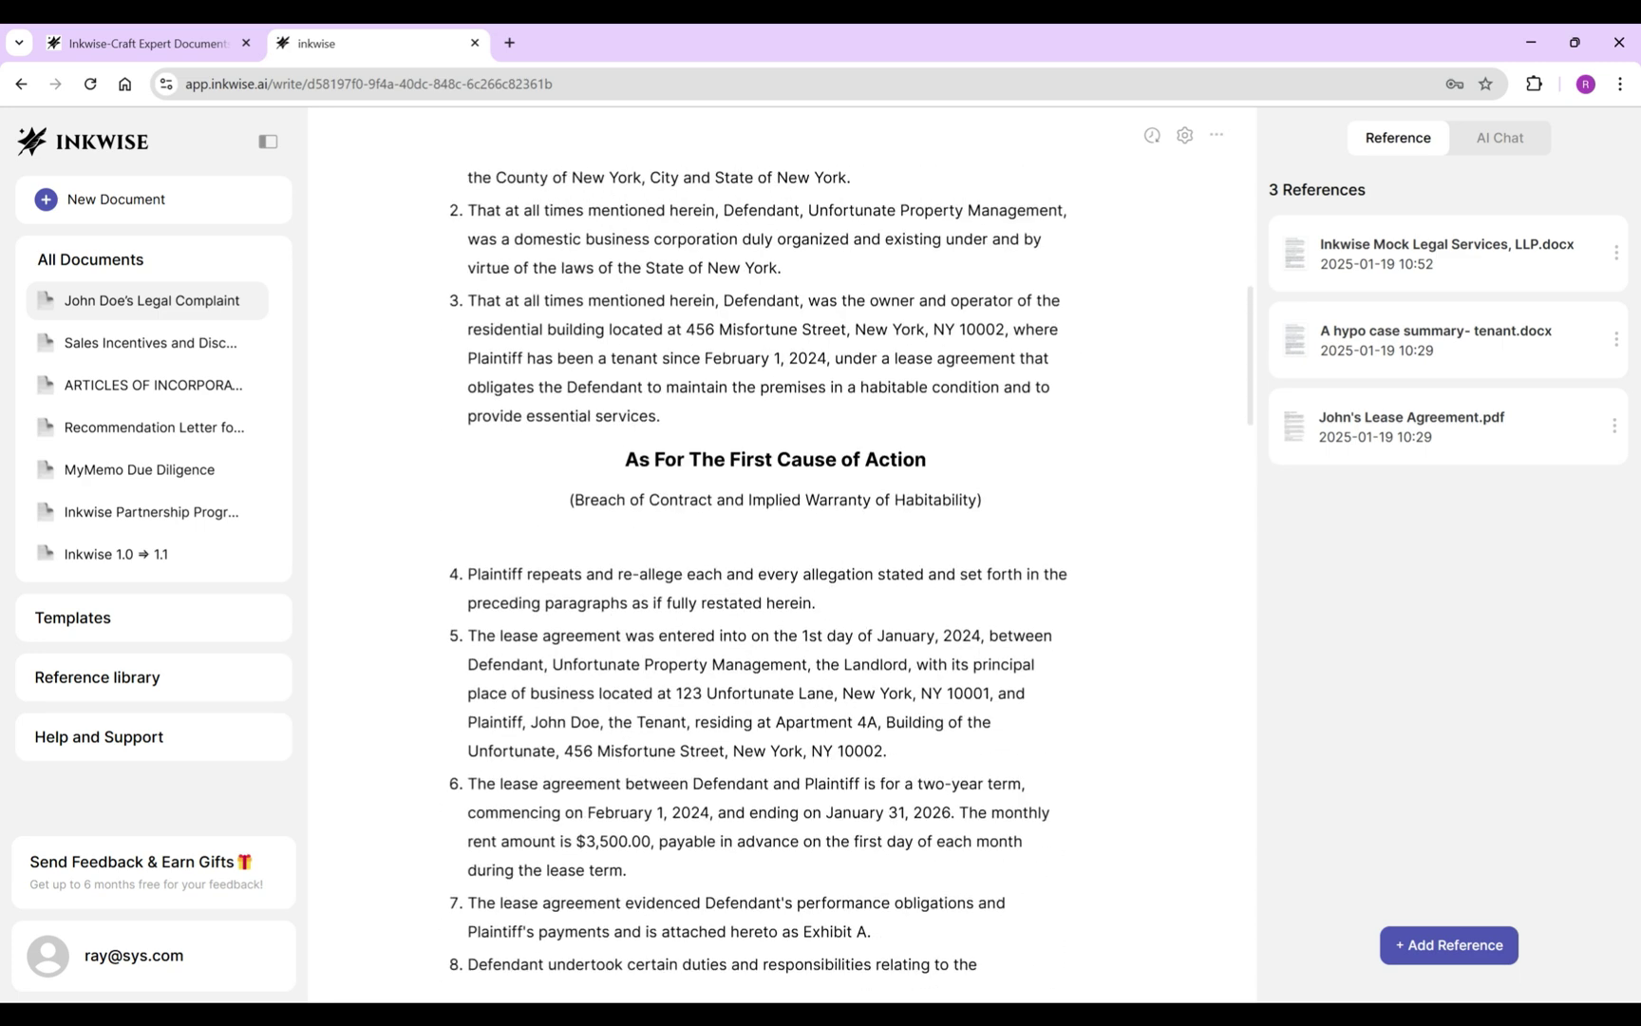
{"action": "key", "text": "ctrl+shift+Up"}
{"action": "key", "text": "ctrl+c"}
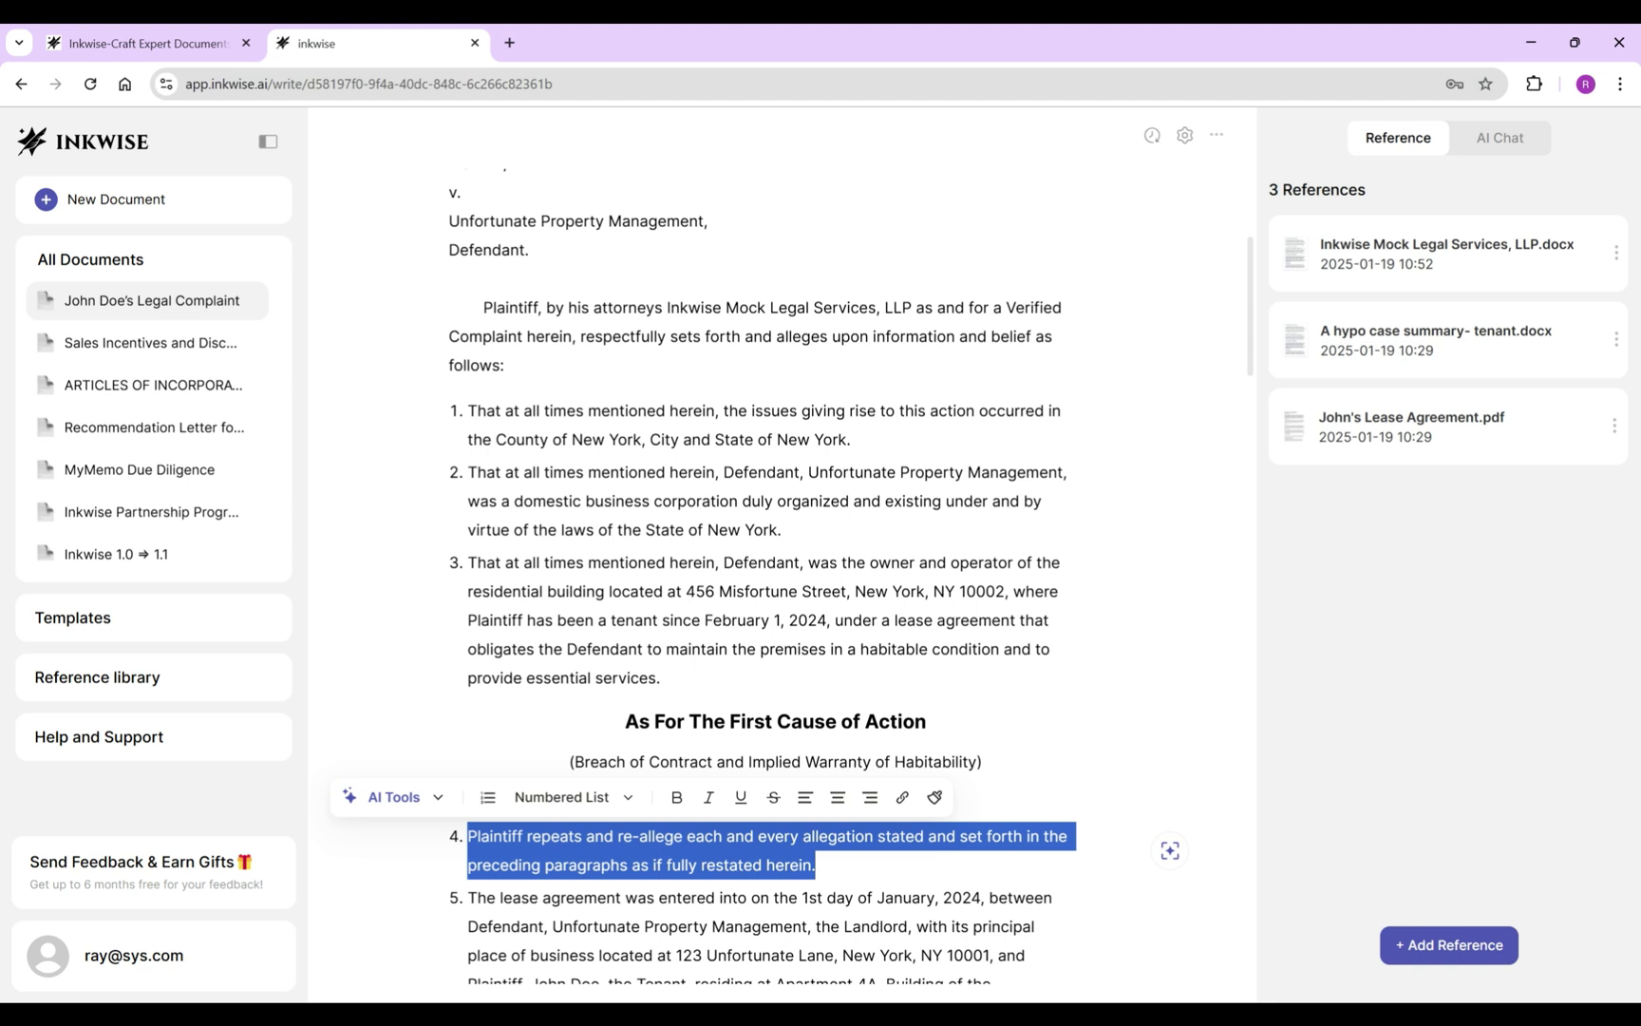
{"action": "scroll", "coordinate": [809, 565], "scroll_direction": "down", "scroll_amount": 20}
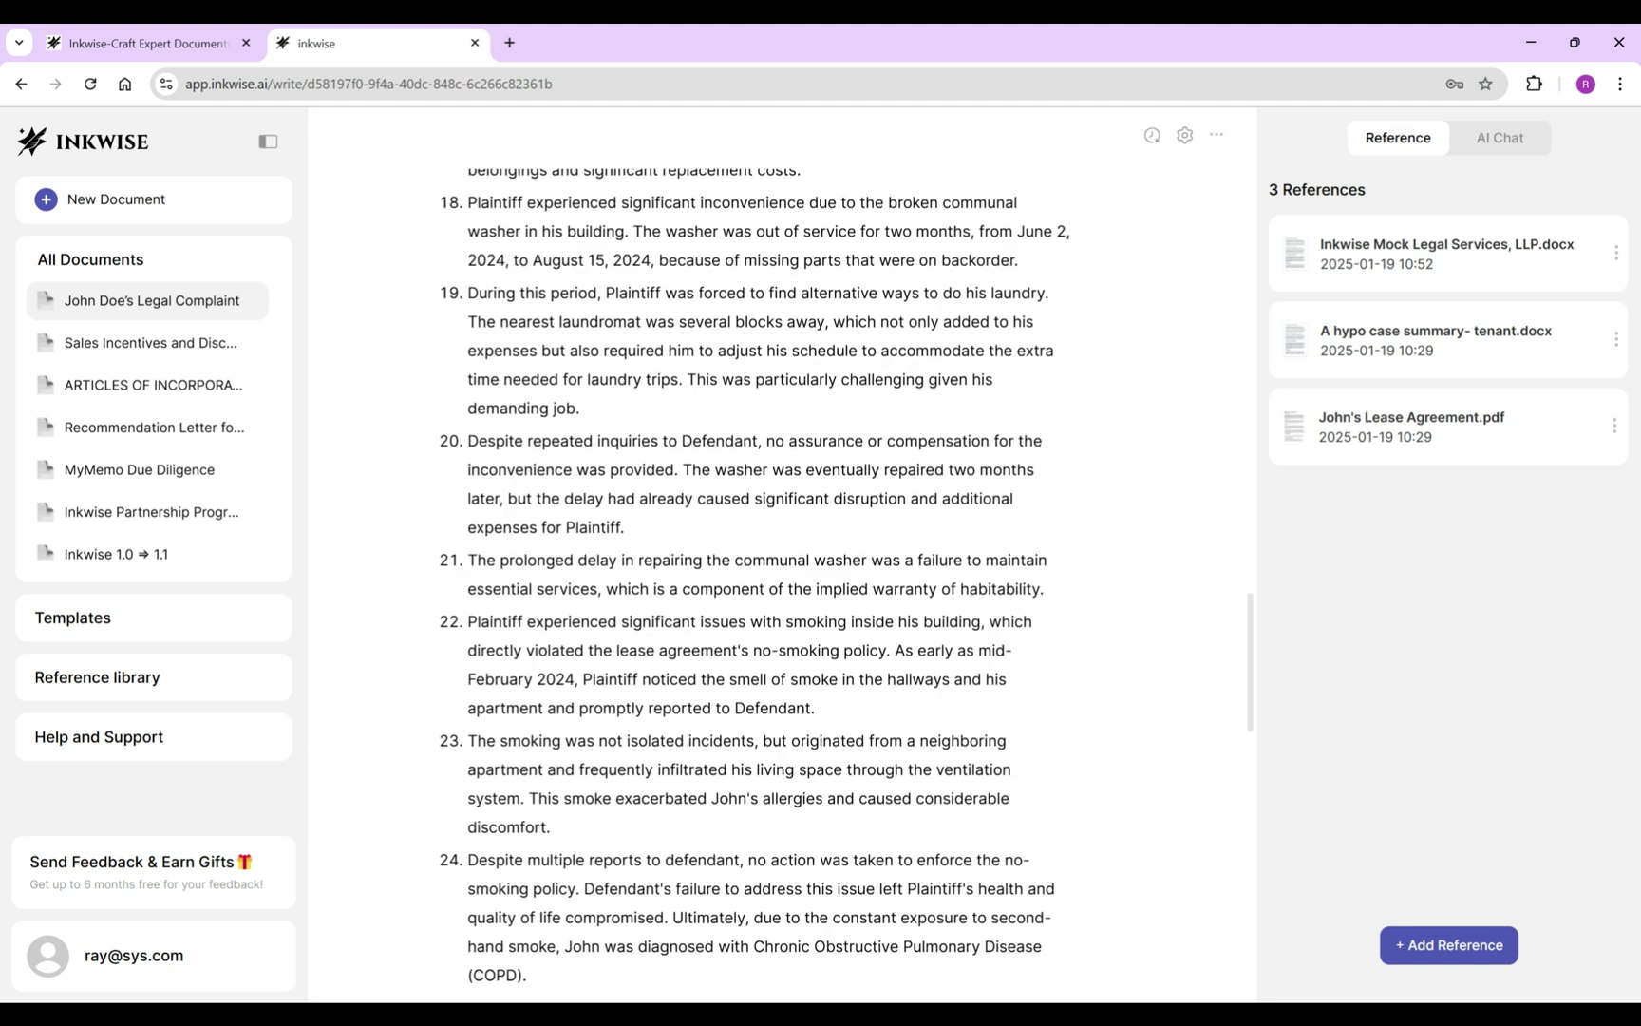
{"action": "key", "text": "ctrl+v"}
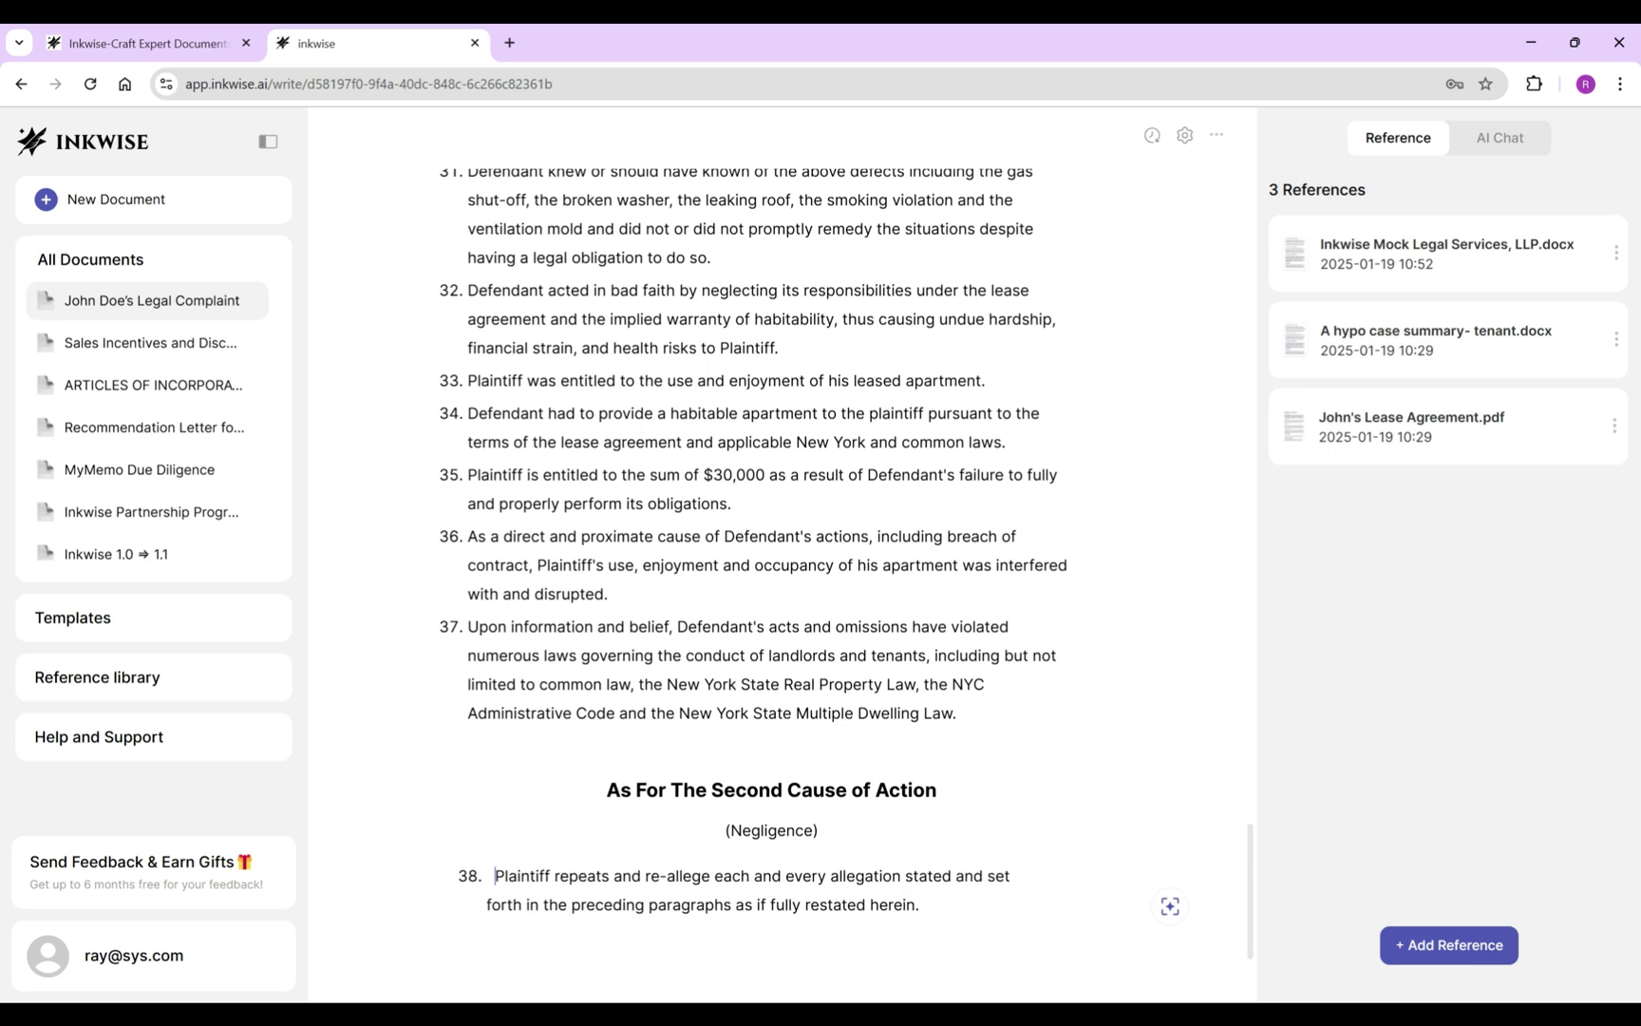
{"action": "key", "text": "BackSpace"}
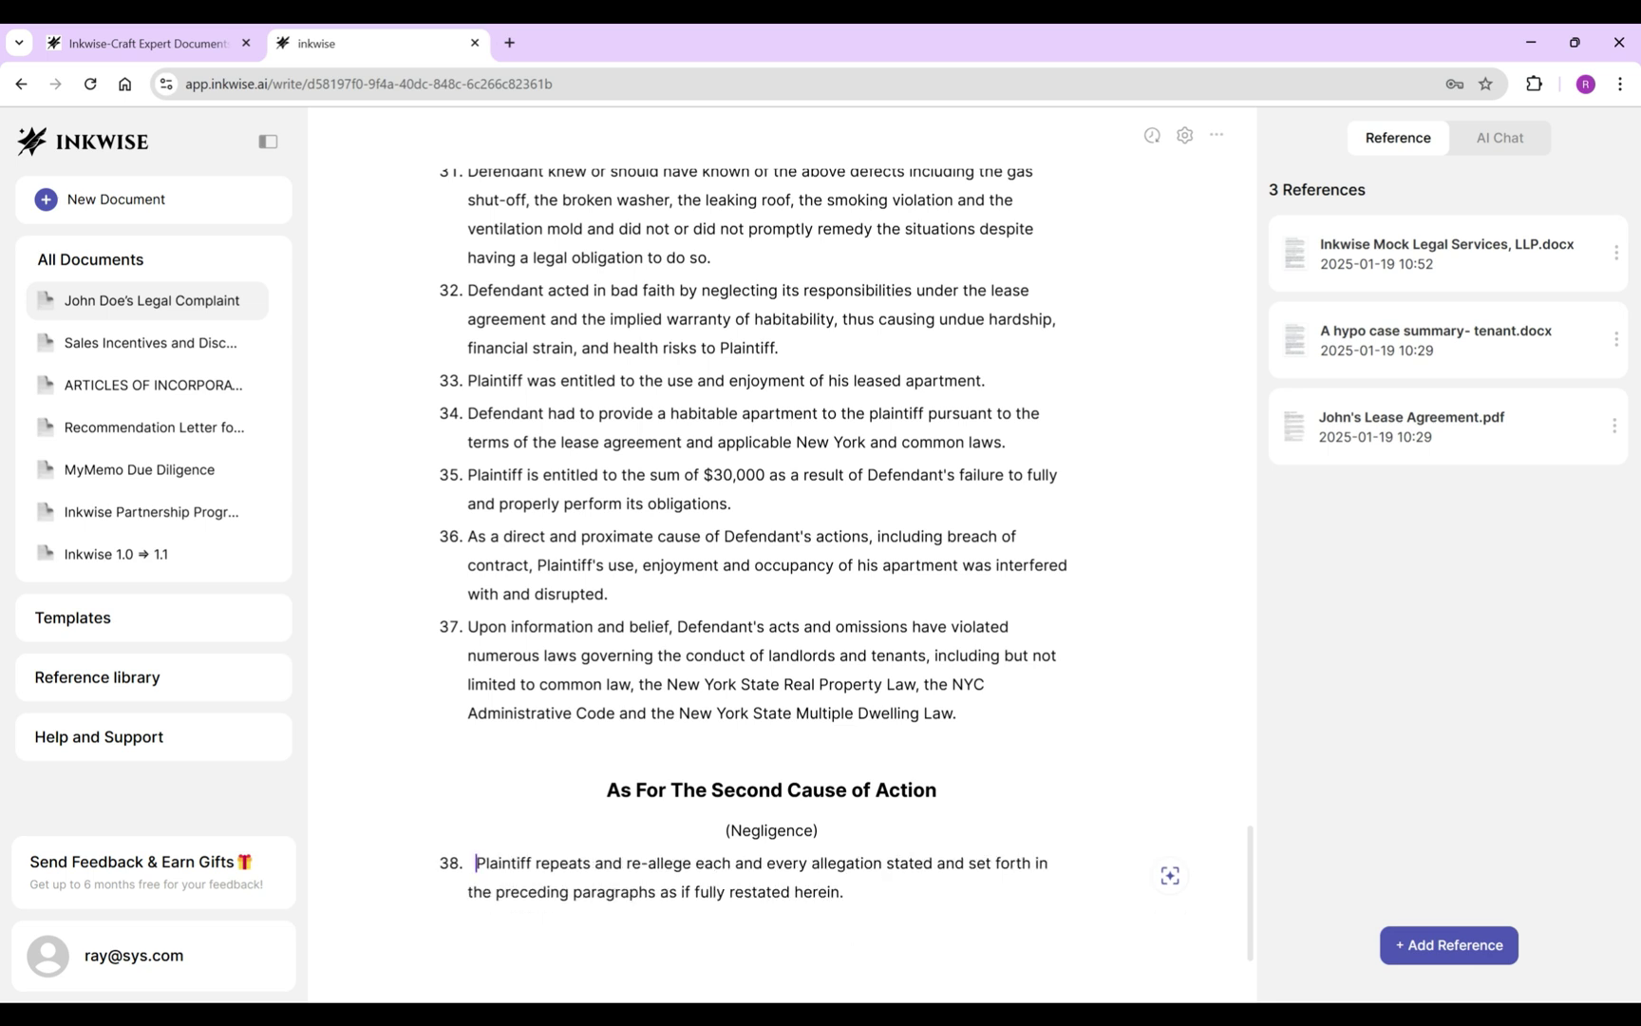
{"action": "key", "text": "BackSpace"}
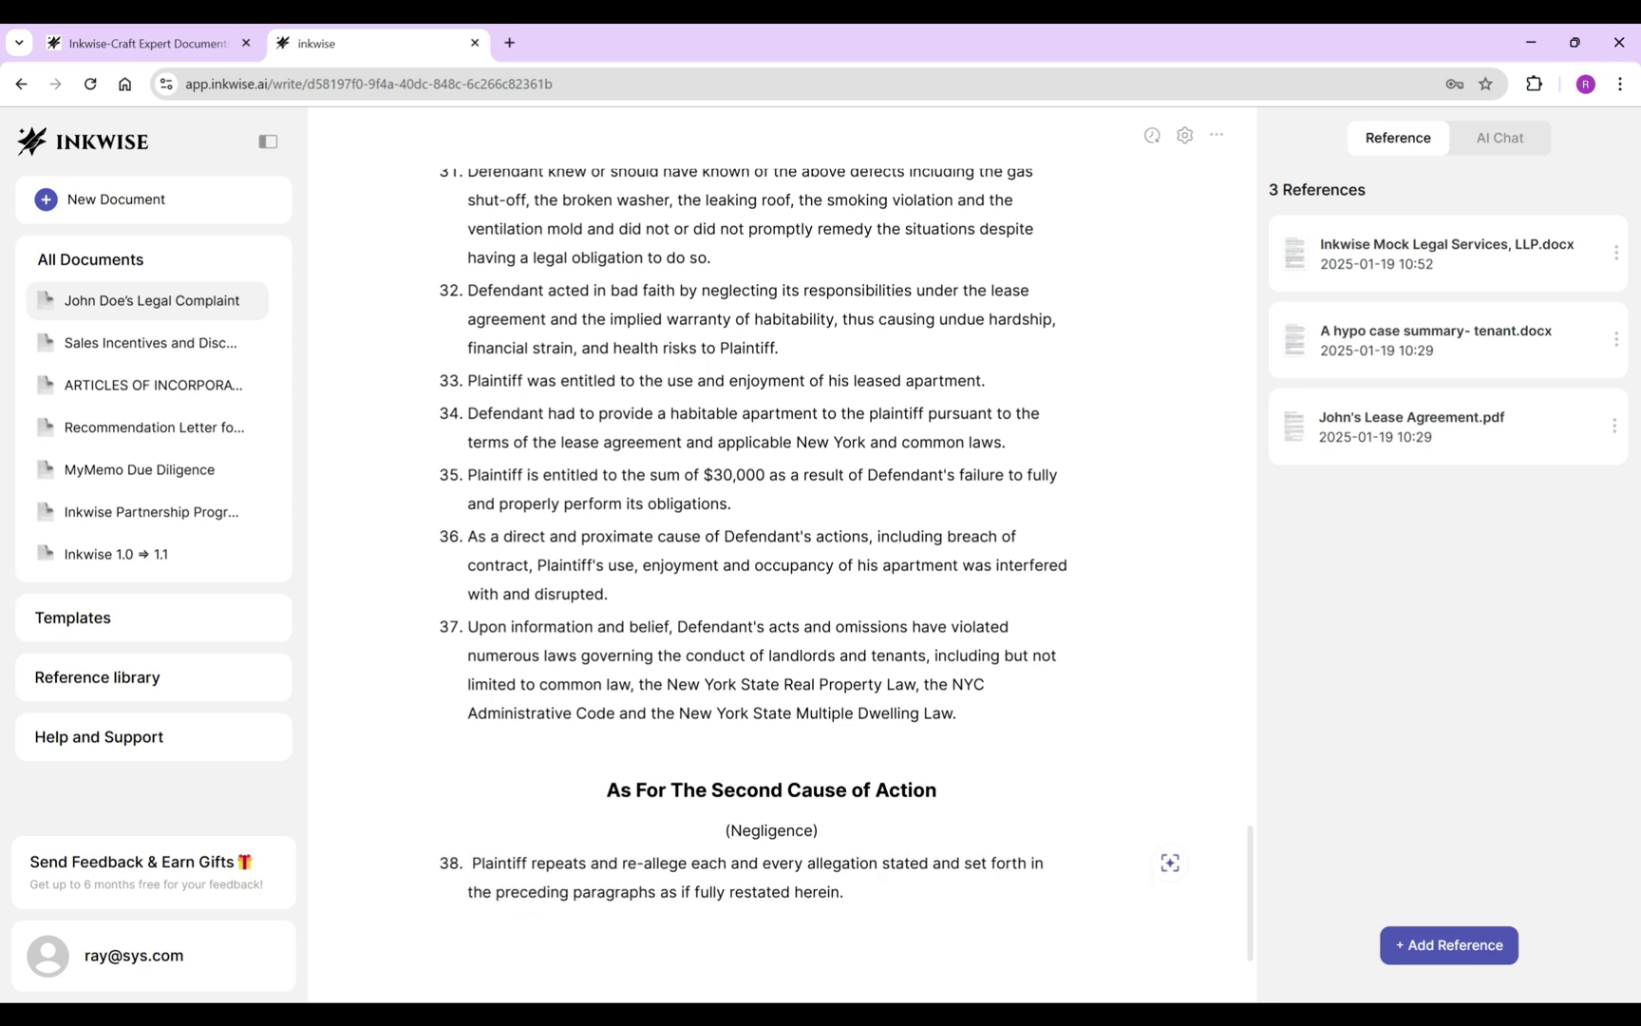
{"action": "key", "text": "BackSpace"}
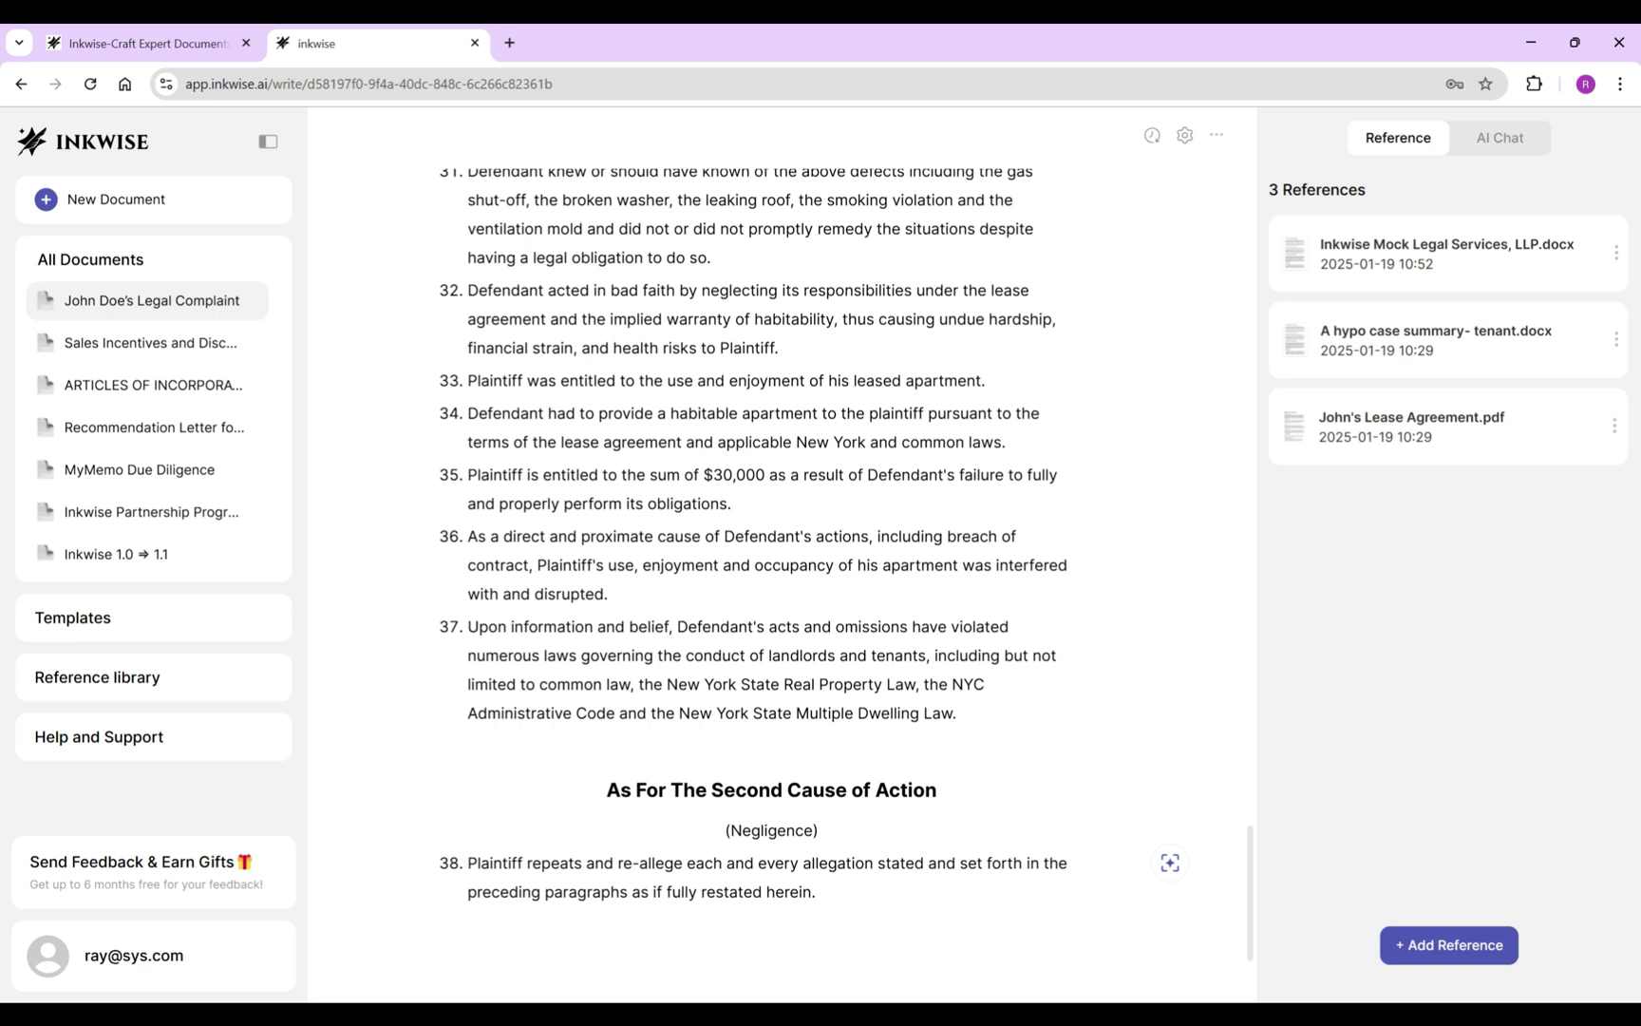
Begin allegation 39: 'Defendant owed a duty to Plaintiff to properly operate, maintain'.
{"action": "scroll", "coordinate": [846, 573], "scroll_direction": "down", "scroll_amount": 1}
{"action": "left_click", "coordinate": [816, 785]}
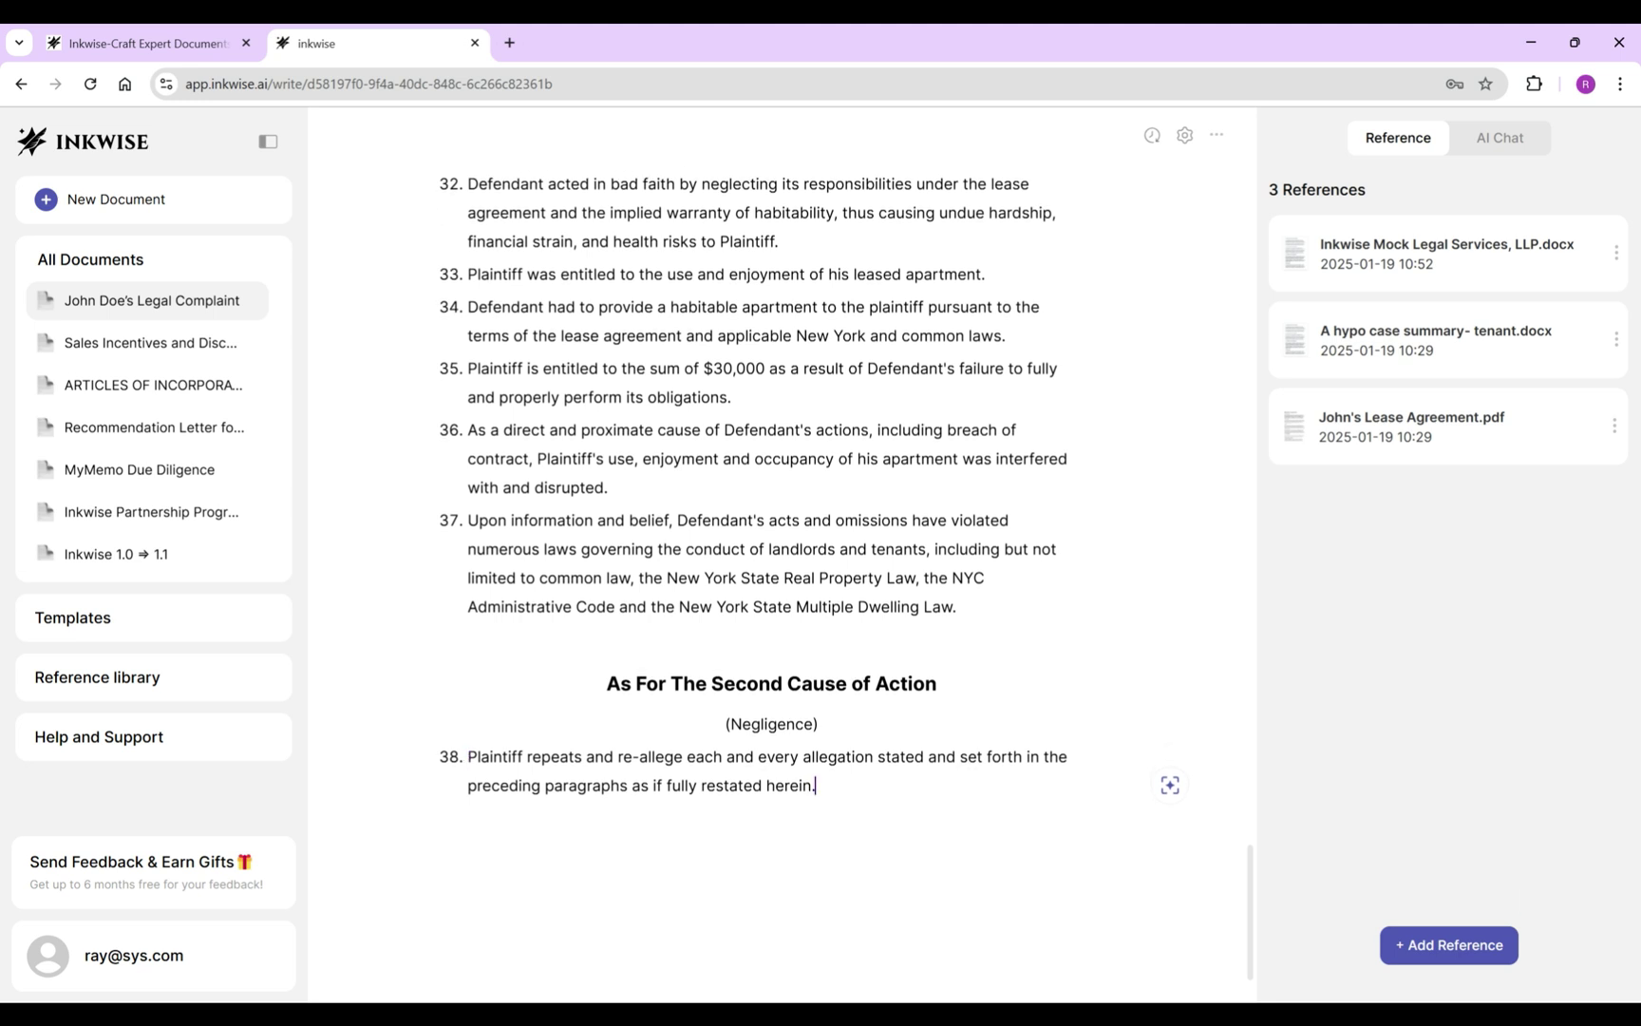
{"action": "key", "text": "Return"}
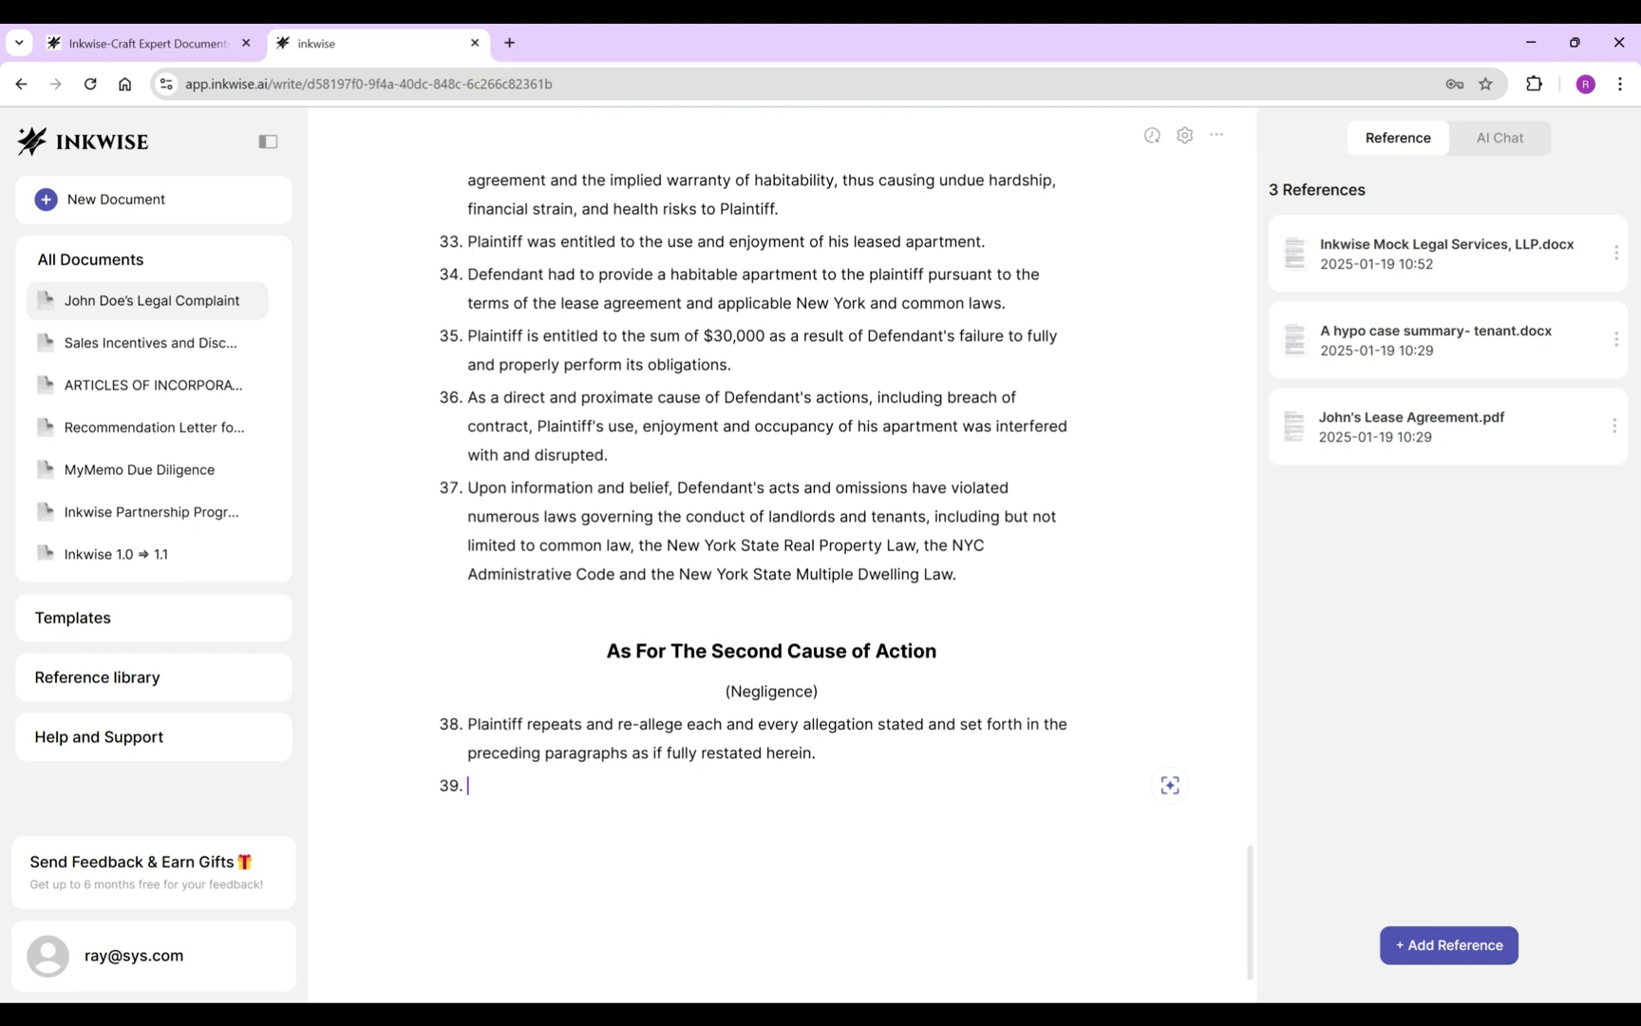
{"action": "type", "text": "Defendant owed a dut"}
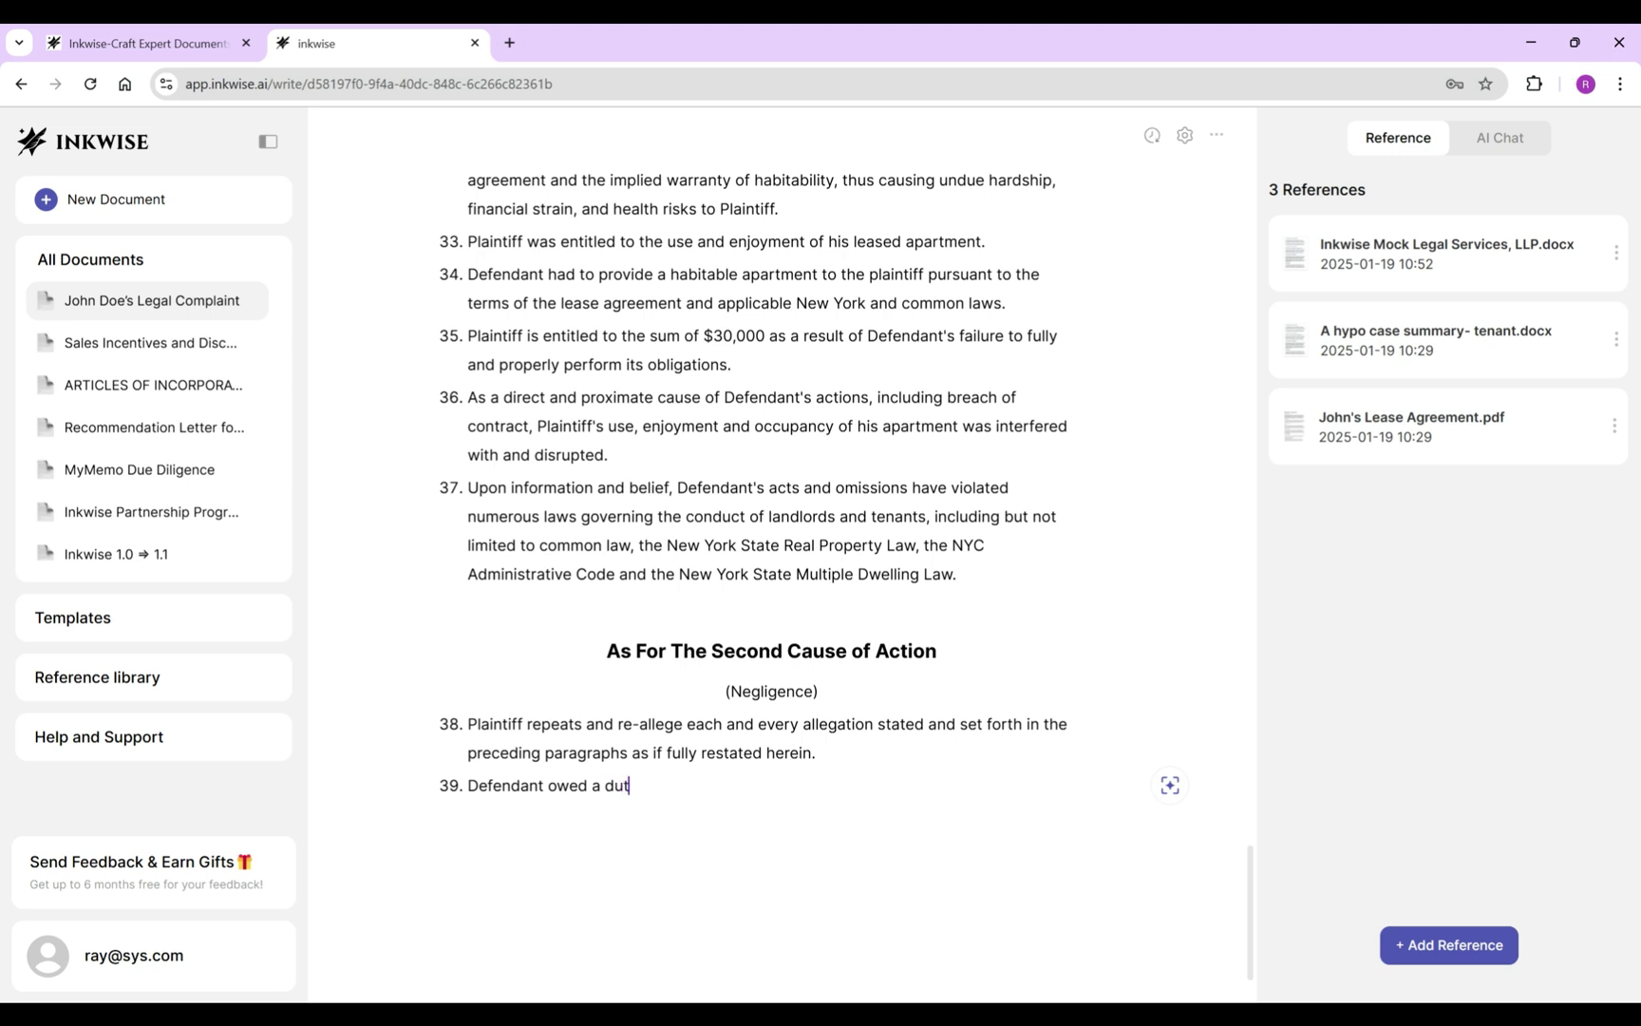
{"action": "type", "text": "y to plaintiff"}
{"action": "key", "text": "ctrl+BackSpace"}
{"action": "type", "text": "Plaintiff to properly operate, maintain"}
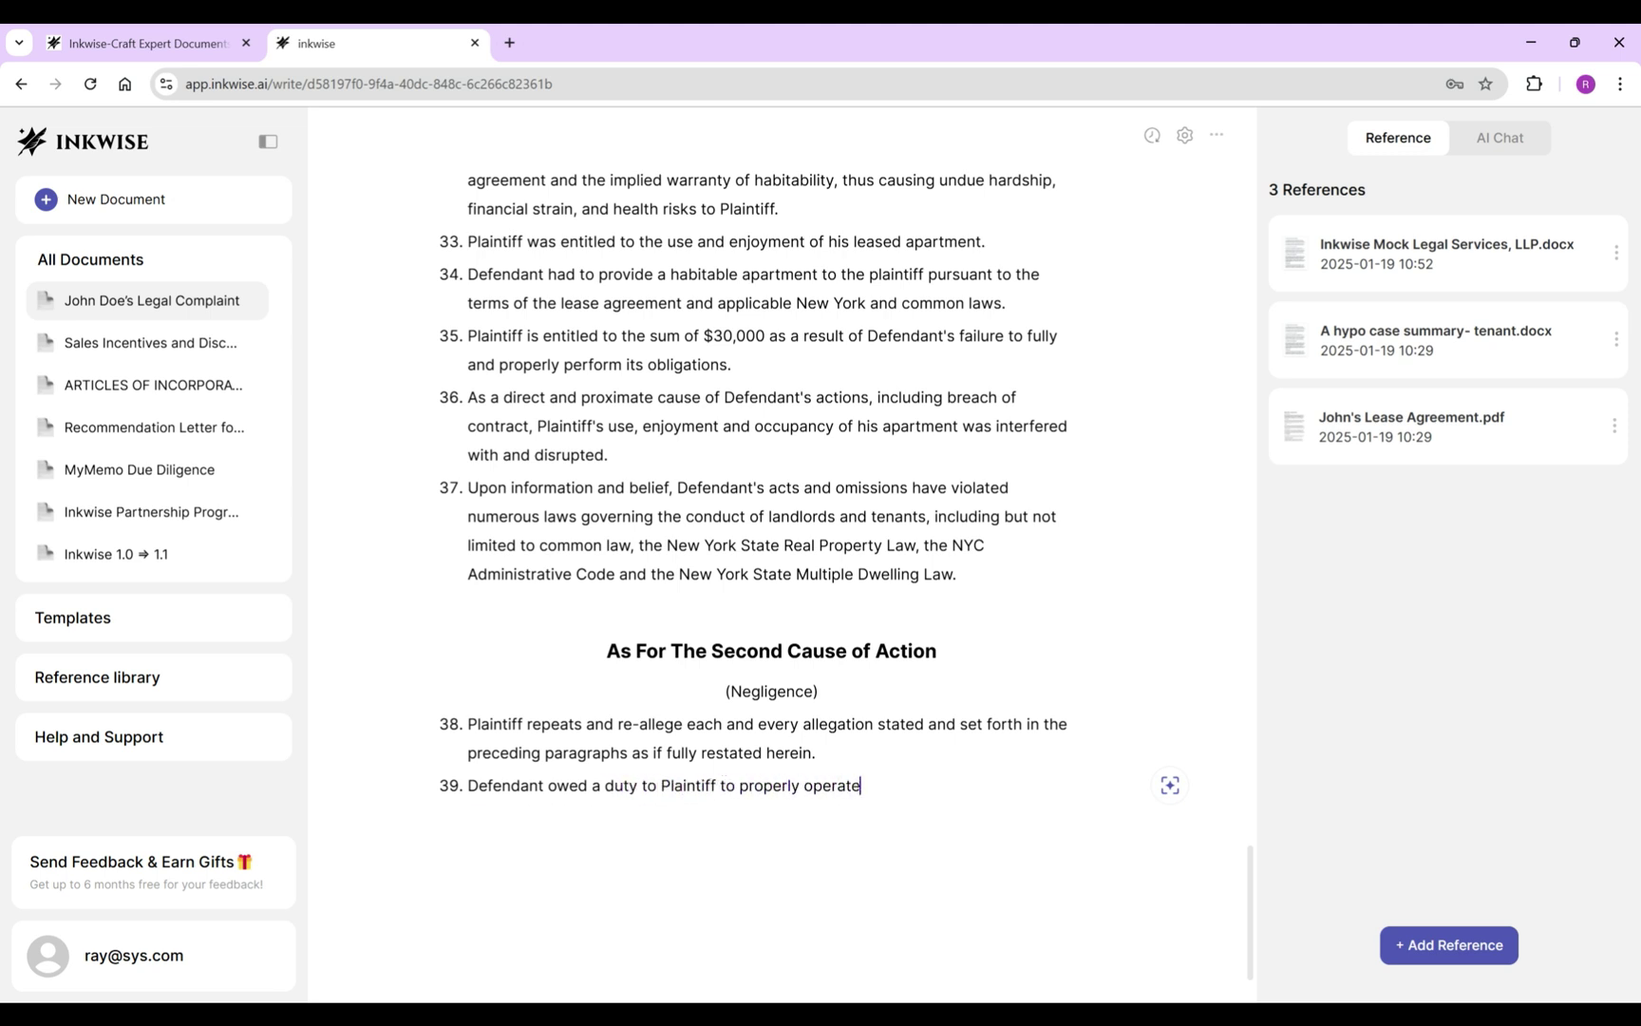
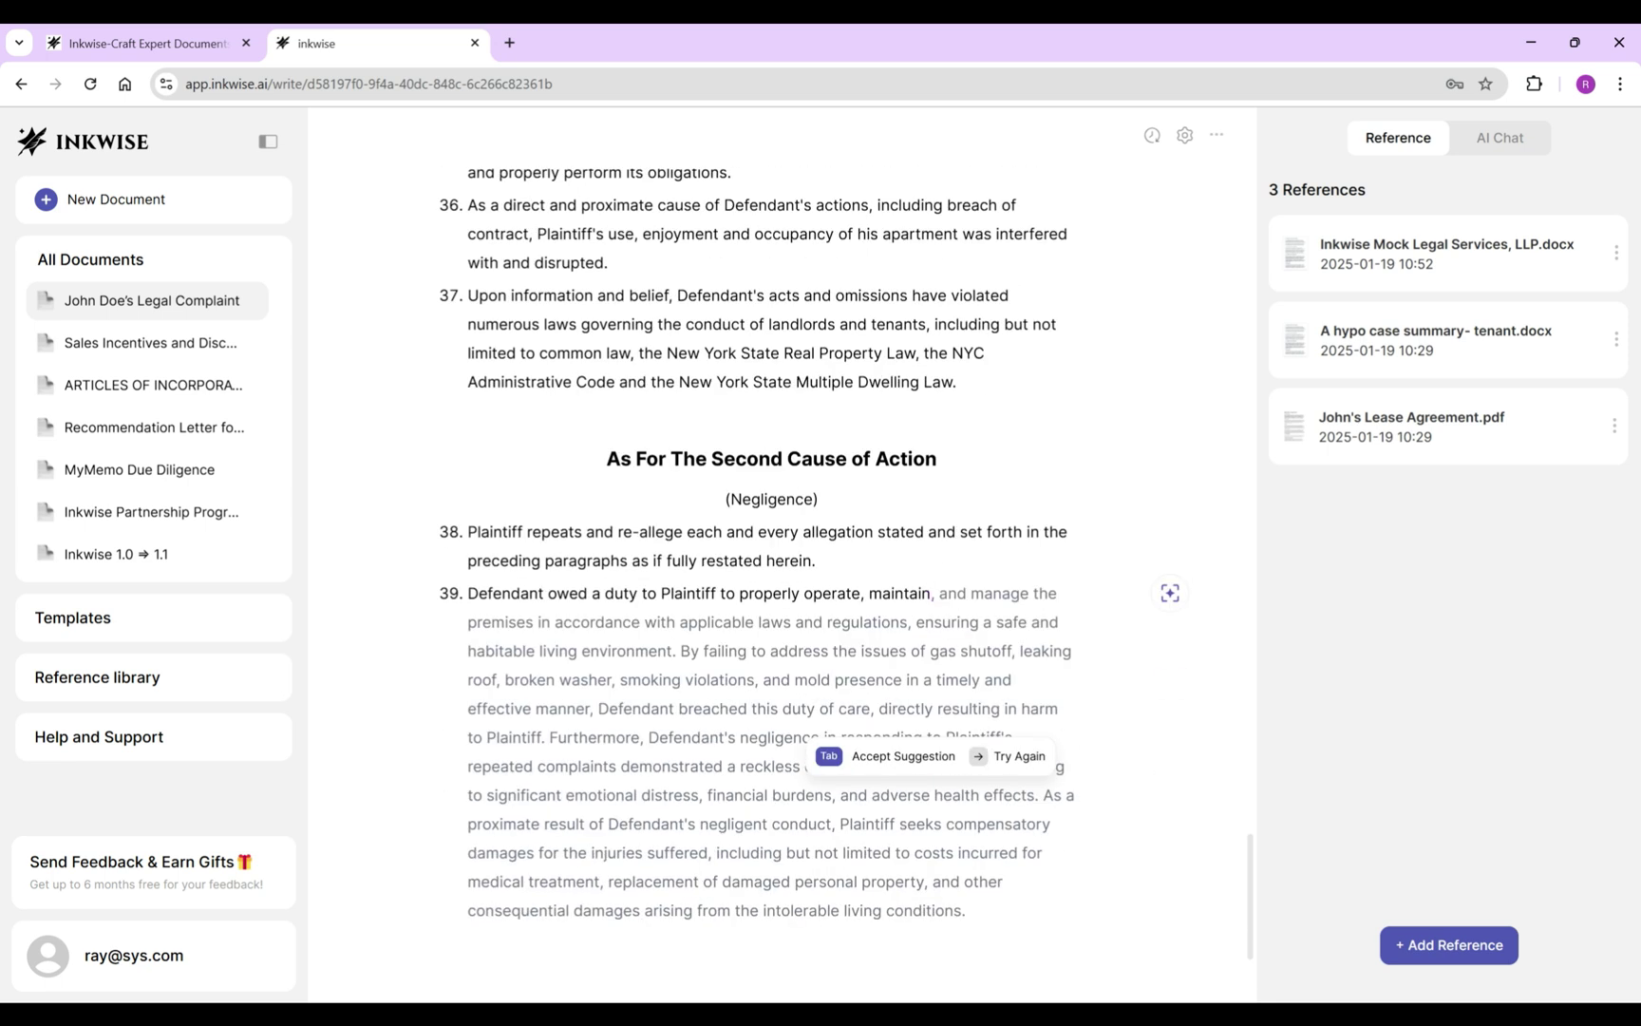
Finish item 39 on the duty to operate, maintain and manage the premises safely 'at all times.'.
{"action": "key", "text": "Tab"}
{"action": "key", "text": "ctrl+shift+End"}
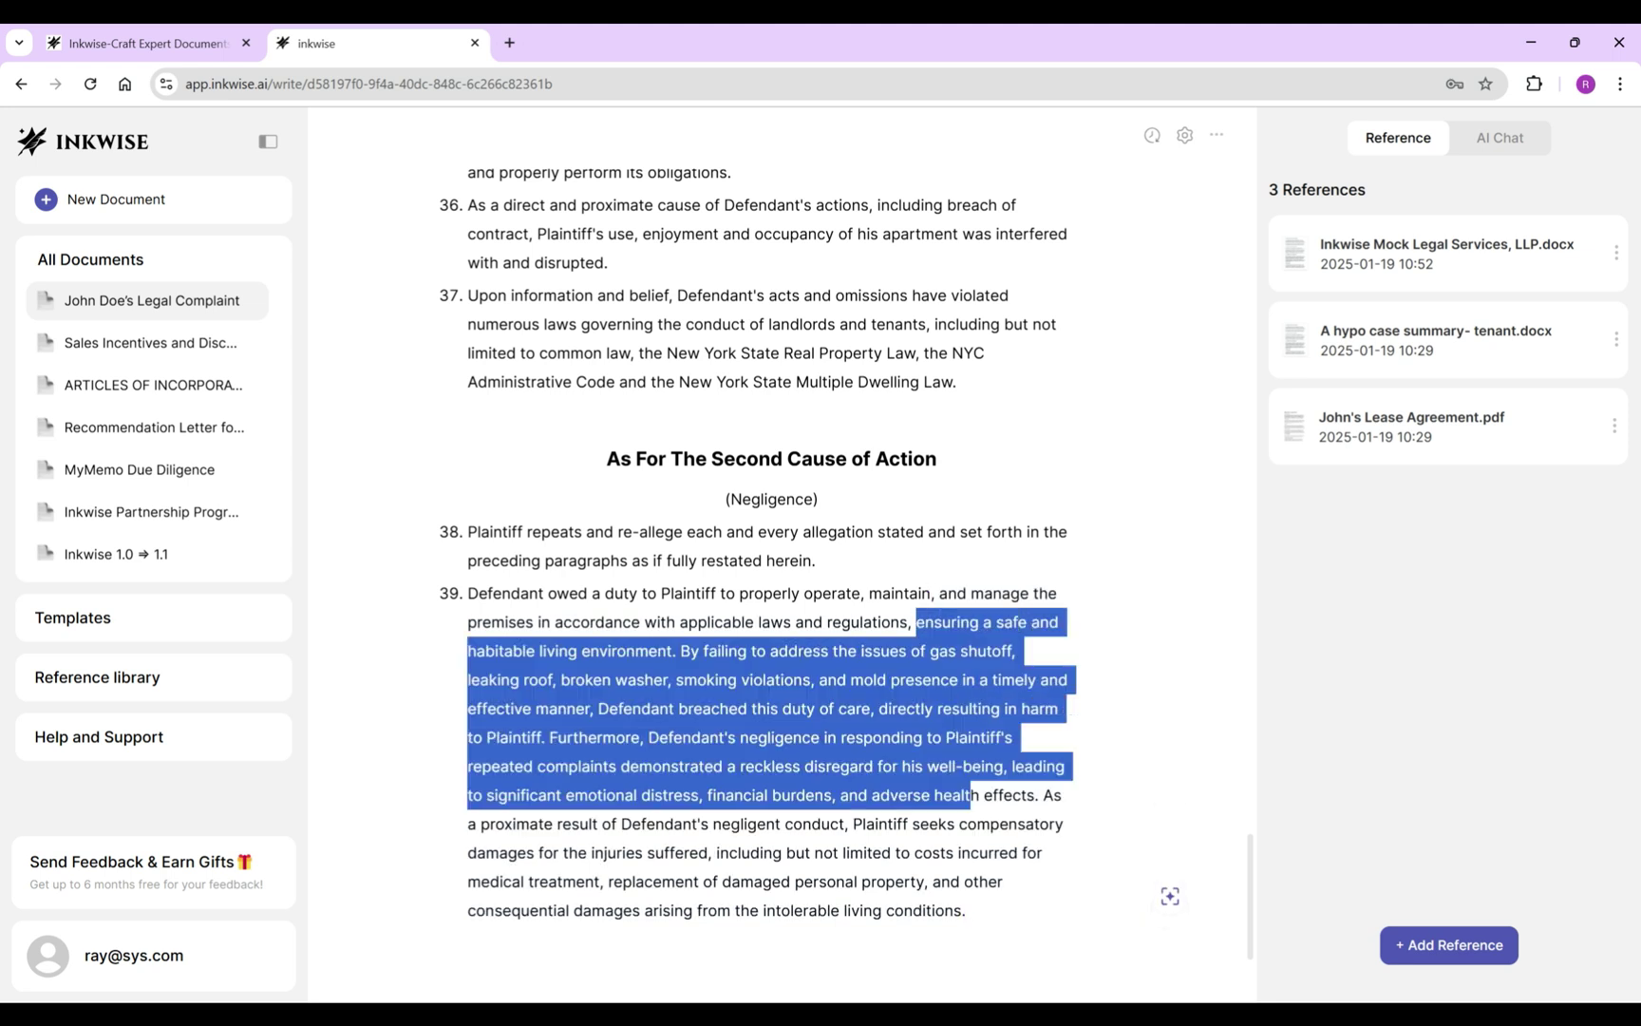
{"action": "key", "text": "BackSpace"}
{"action": "key", "text": "BackSpace"}
{"action": "key", "text": "BackSpace"}
{"action": "type", "text": ", at"}
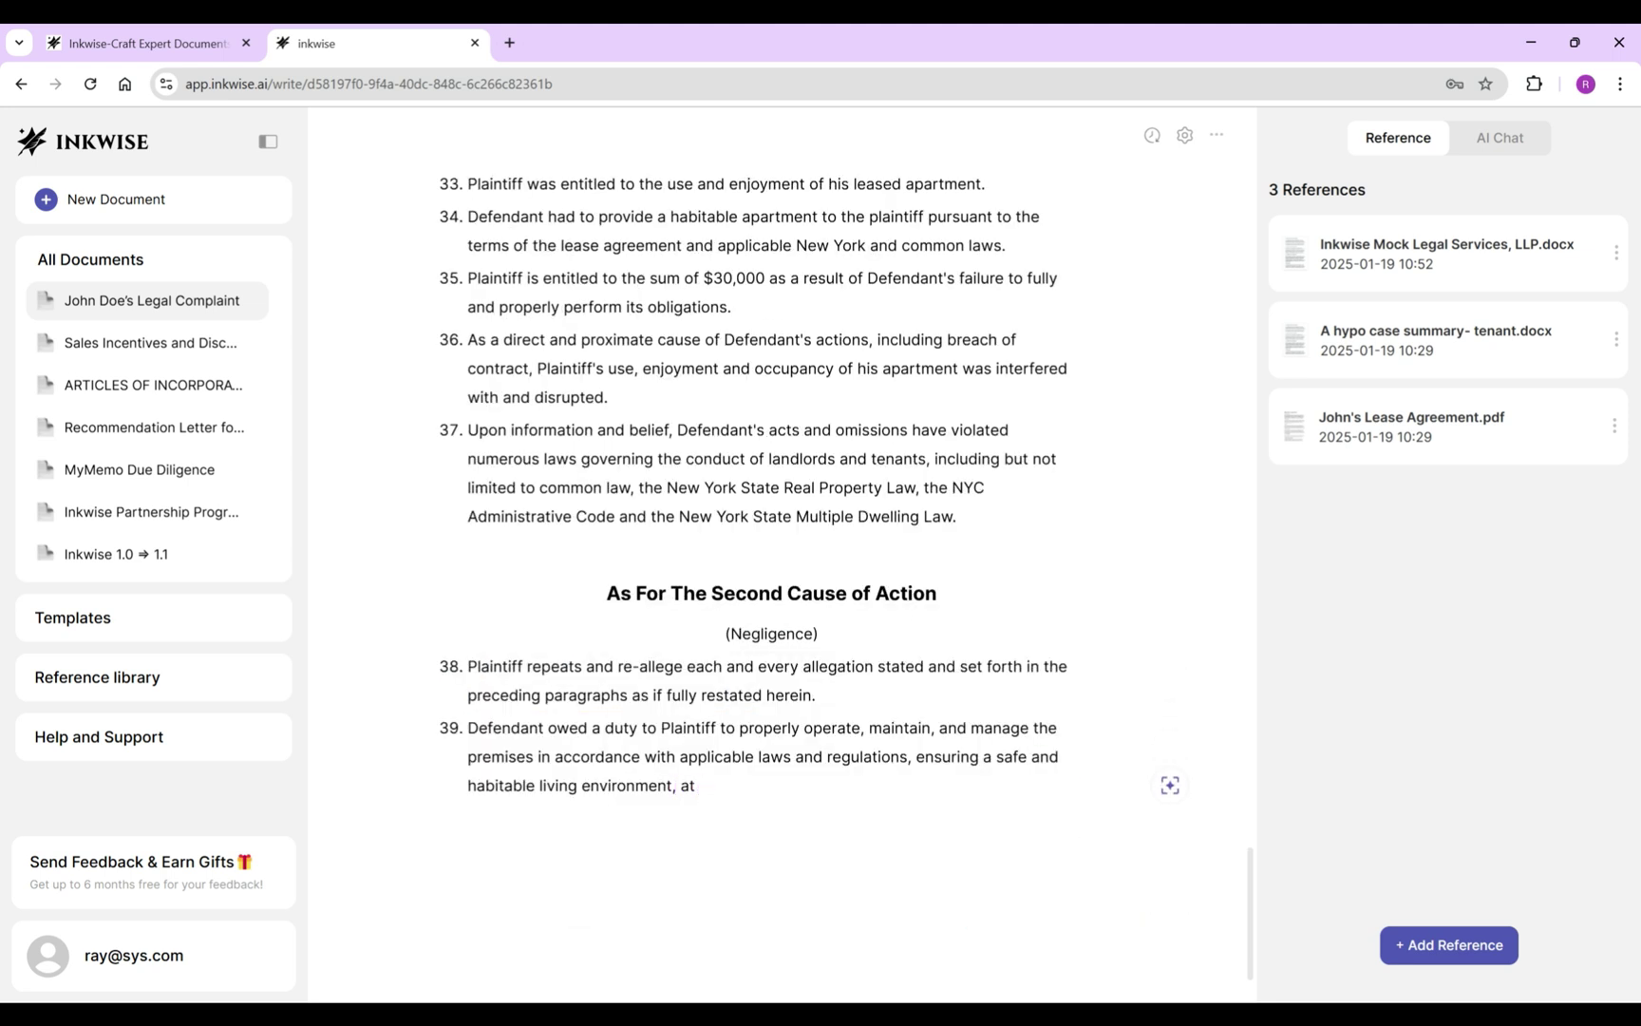
{"action": "key", "text": "Tab"}
{"action": "key", "text": "ctrl+shift+End"}
{"action": "key", "text": "BackSpace"}
{"action": "key", "text": "Return"}
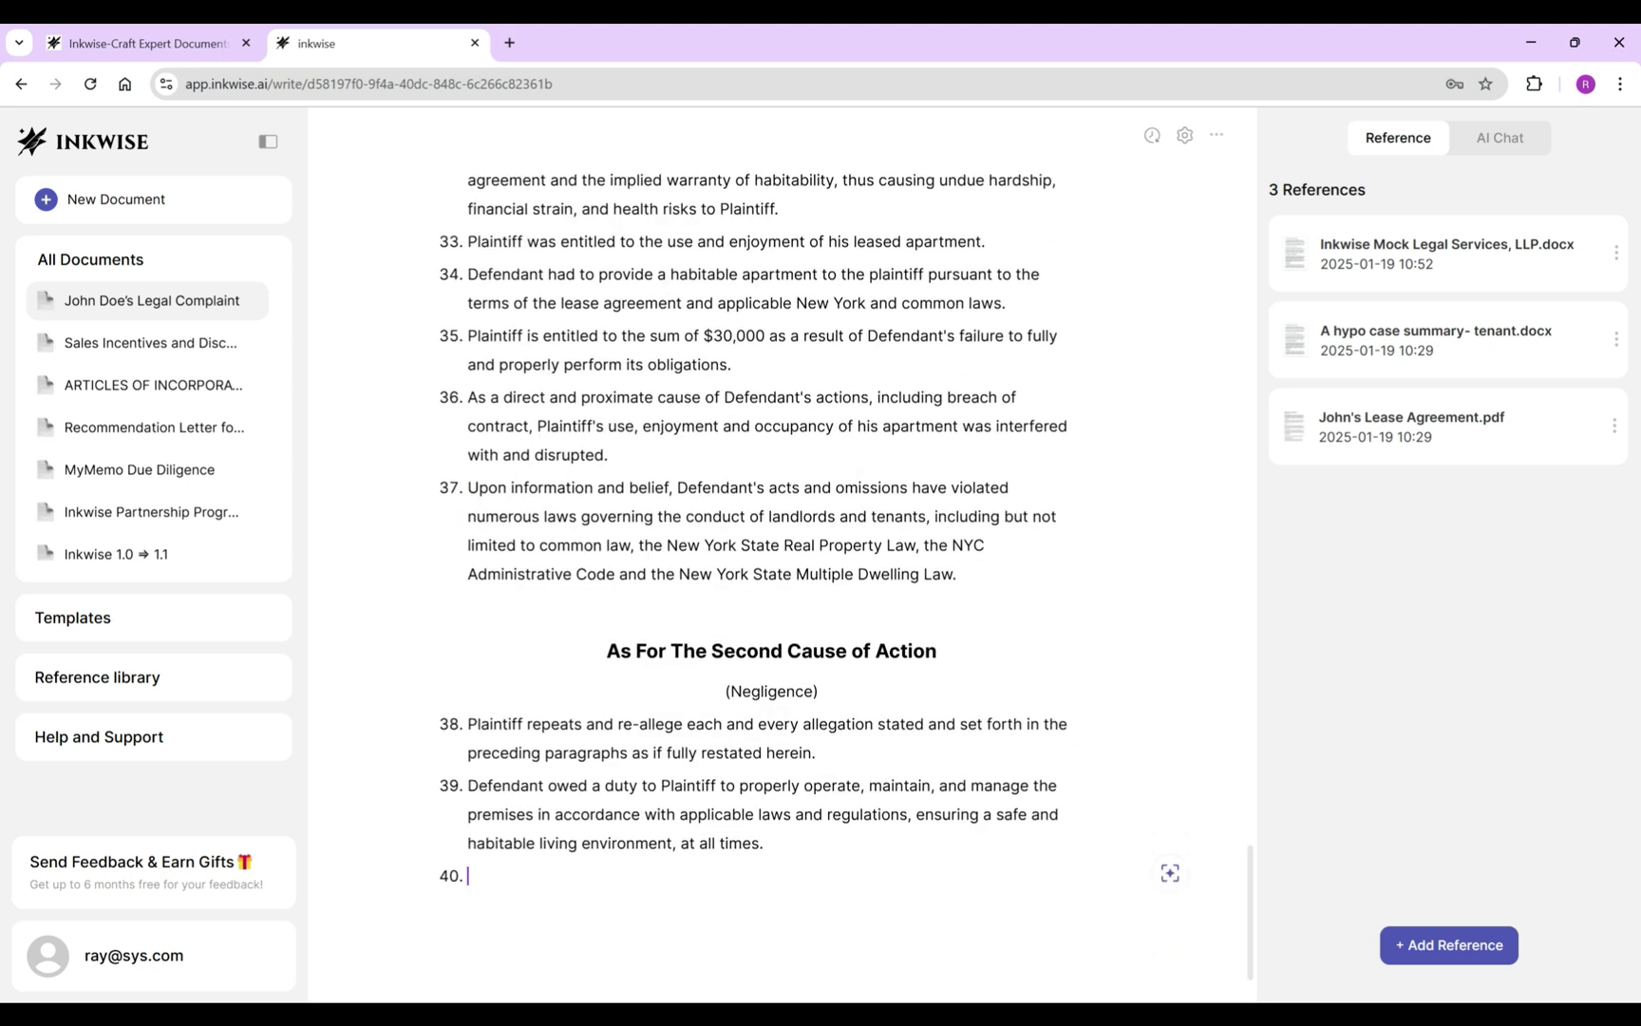
Type item 40: Defendant's agents negligently managed the premise, creating hazardous conditions, 'including failure to'.
{"action": "type", "text": "Defendant and its agents, servants, and/o"}
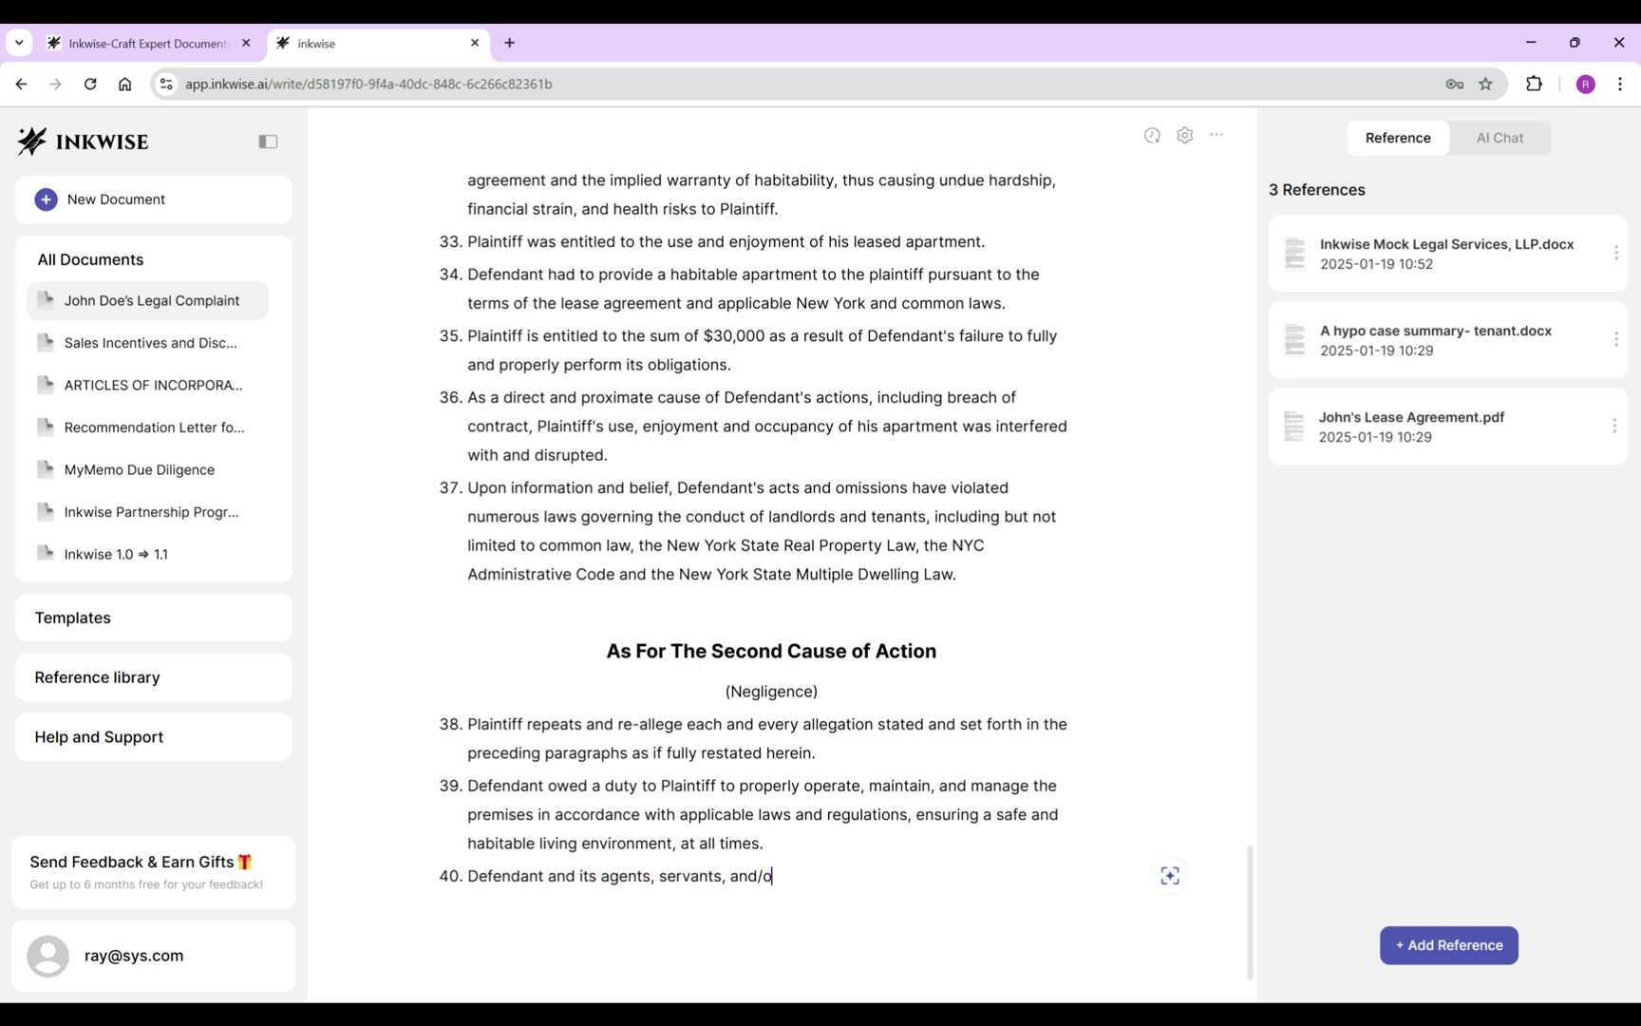
{"action": "type", "text": "r employees negligently , carelessly and/or "}
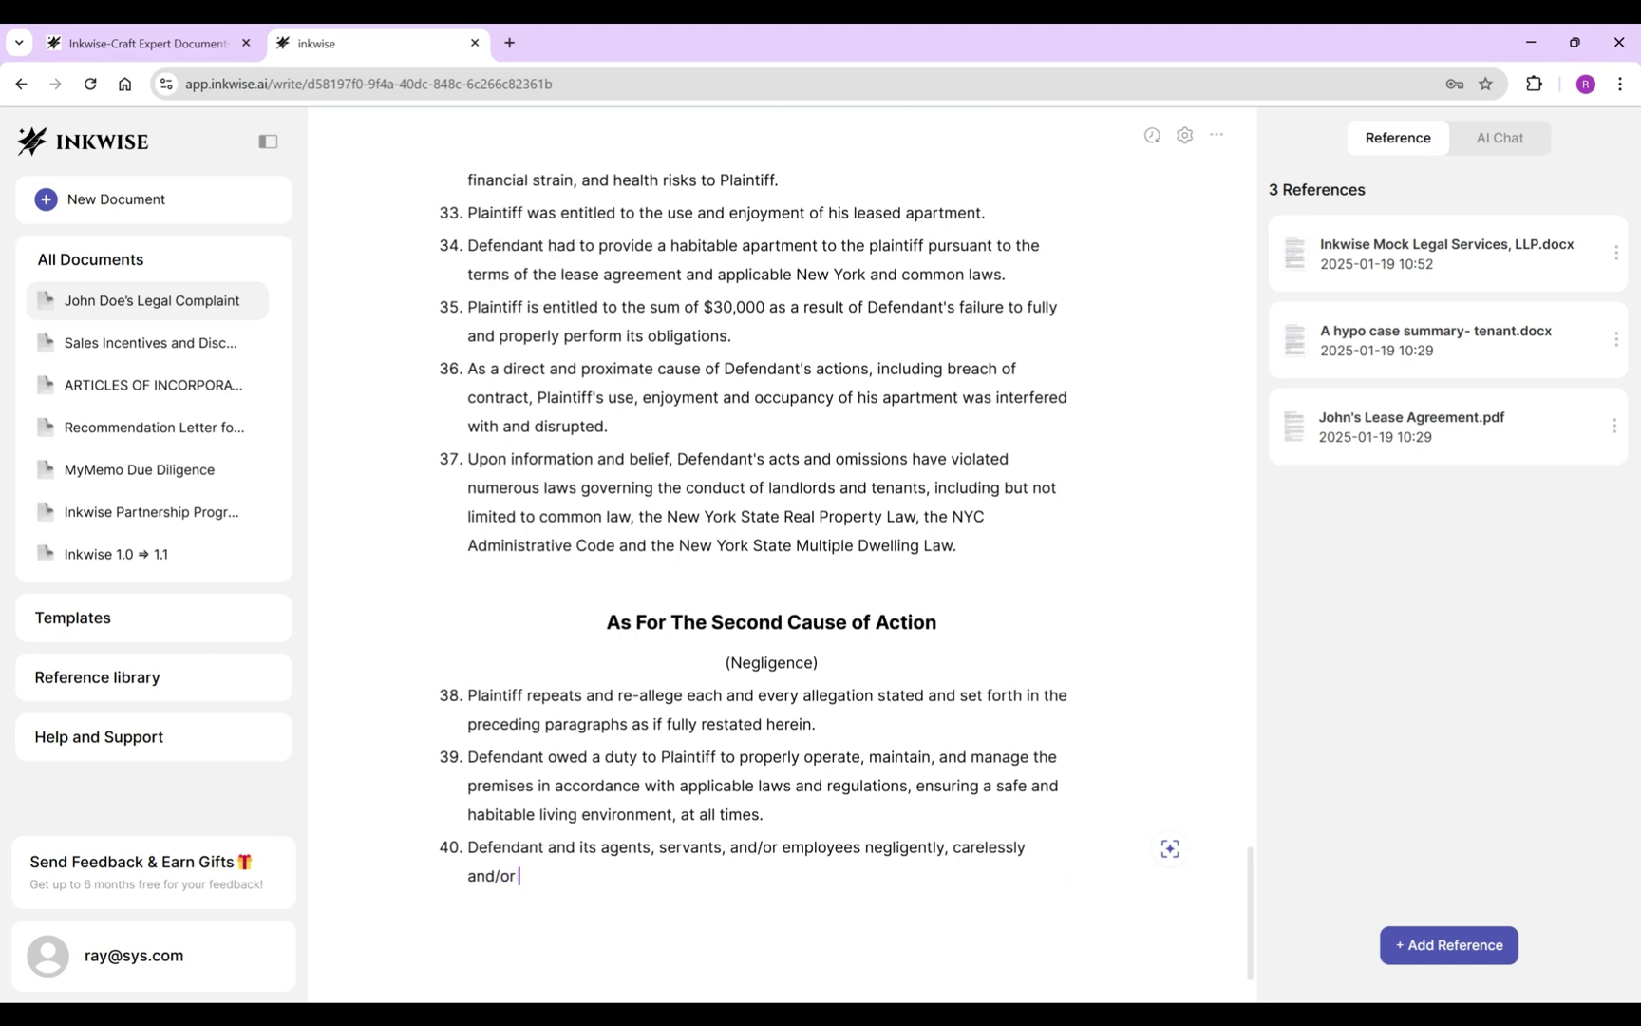
{"action": "type", "text": "recklessly owned, maintained and managed the premise "}
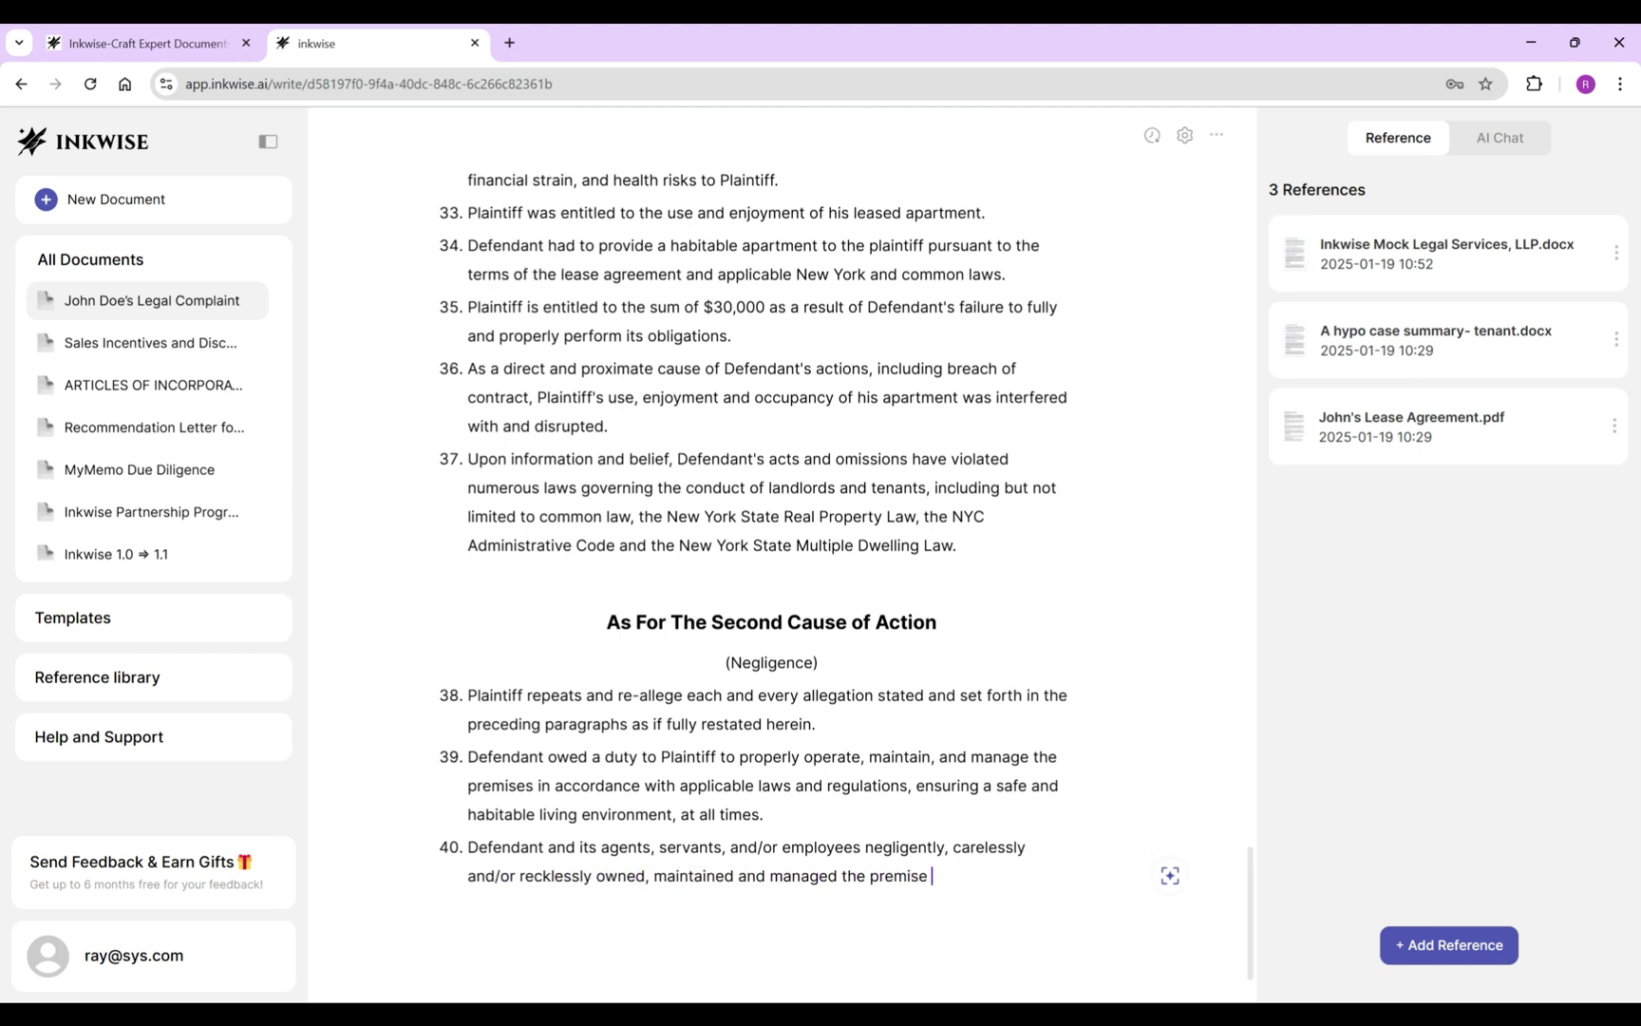
{"action": "type", "text": "in such a manner as to create an u"}
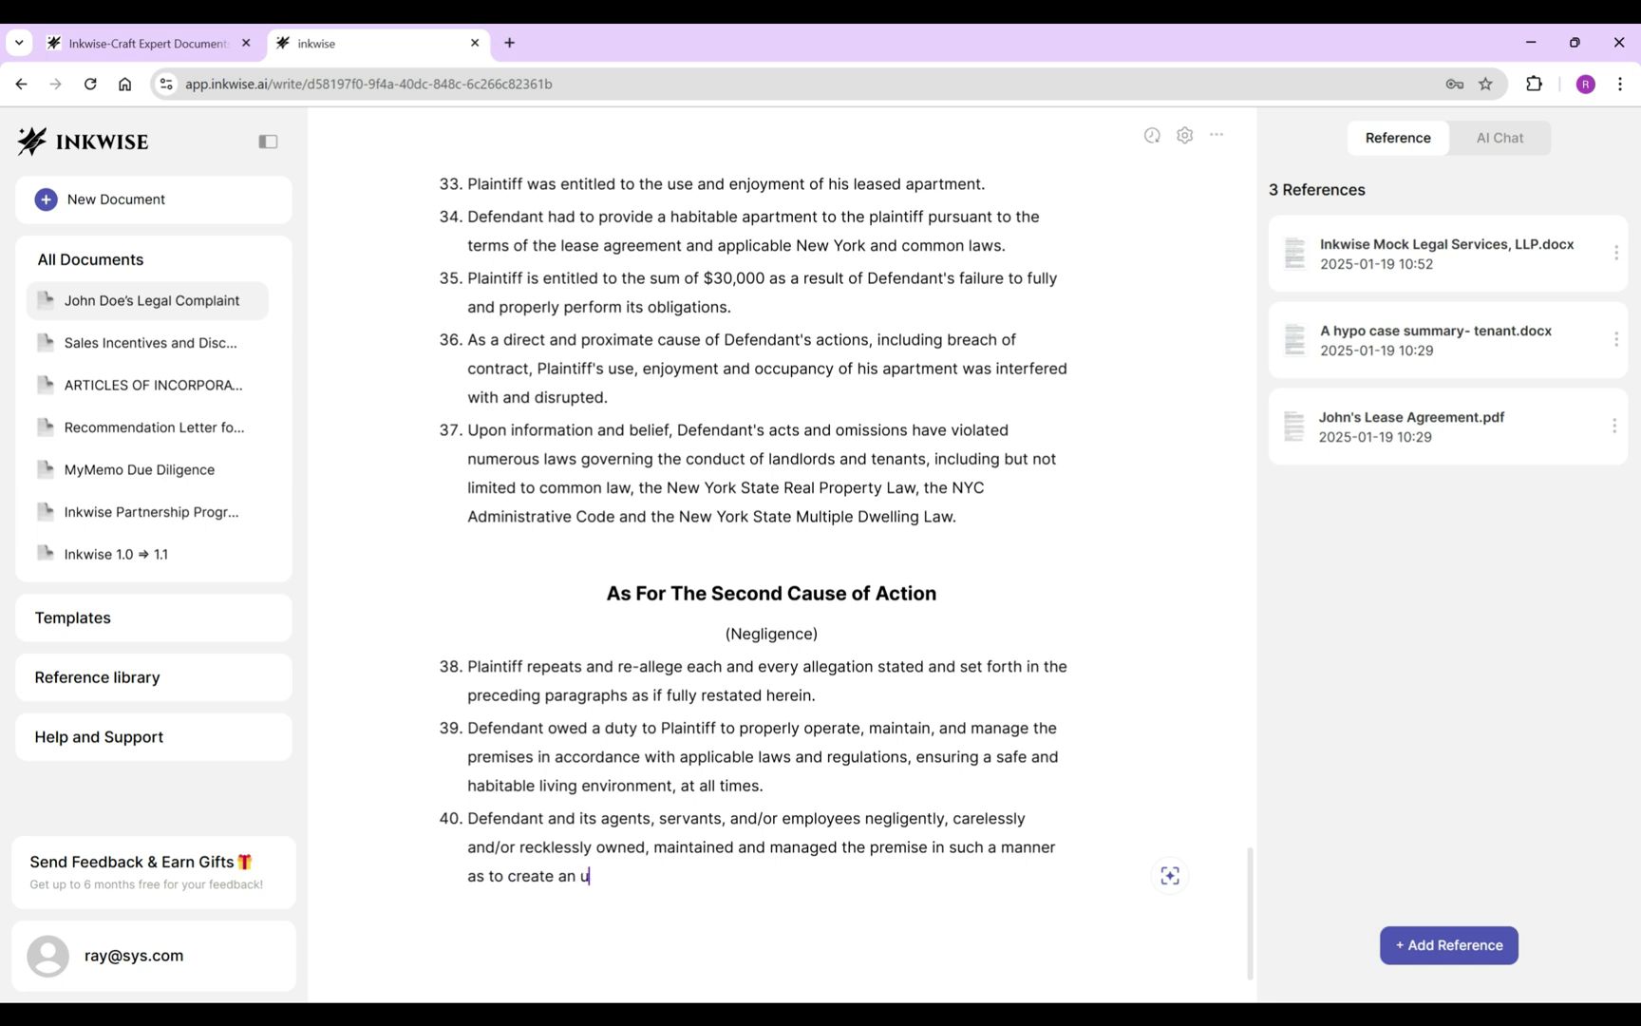
{"action": "type", "text": "nsafe, dangerous and hazardous condition, i"}
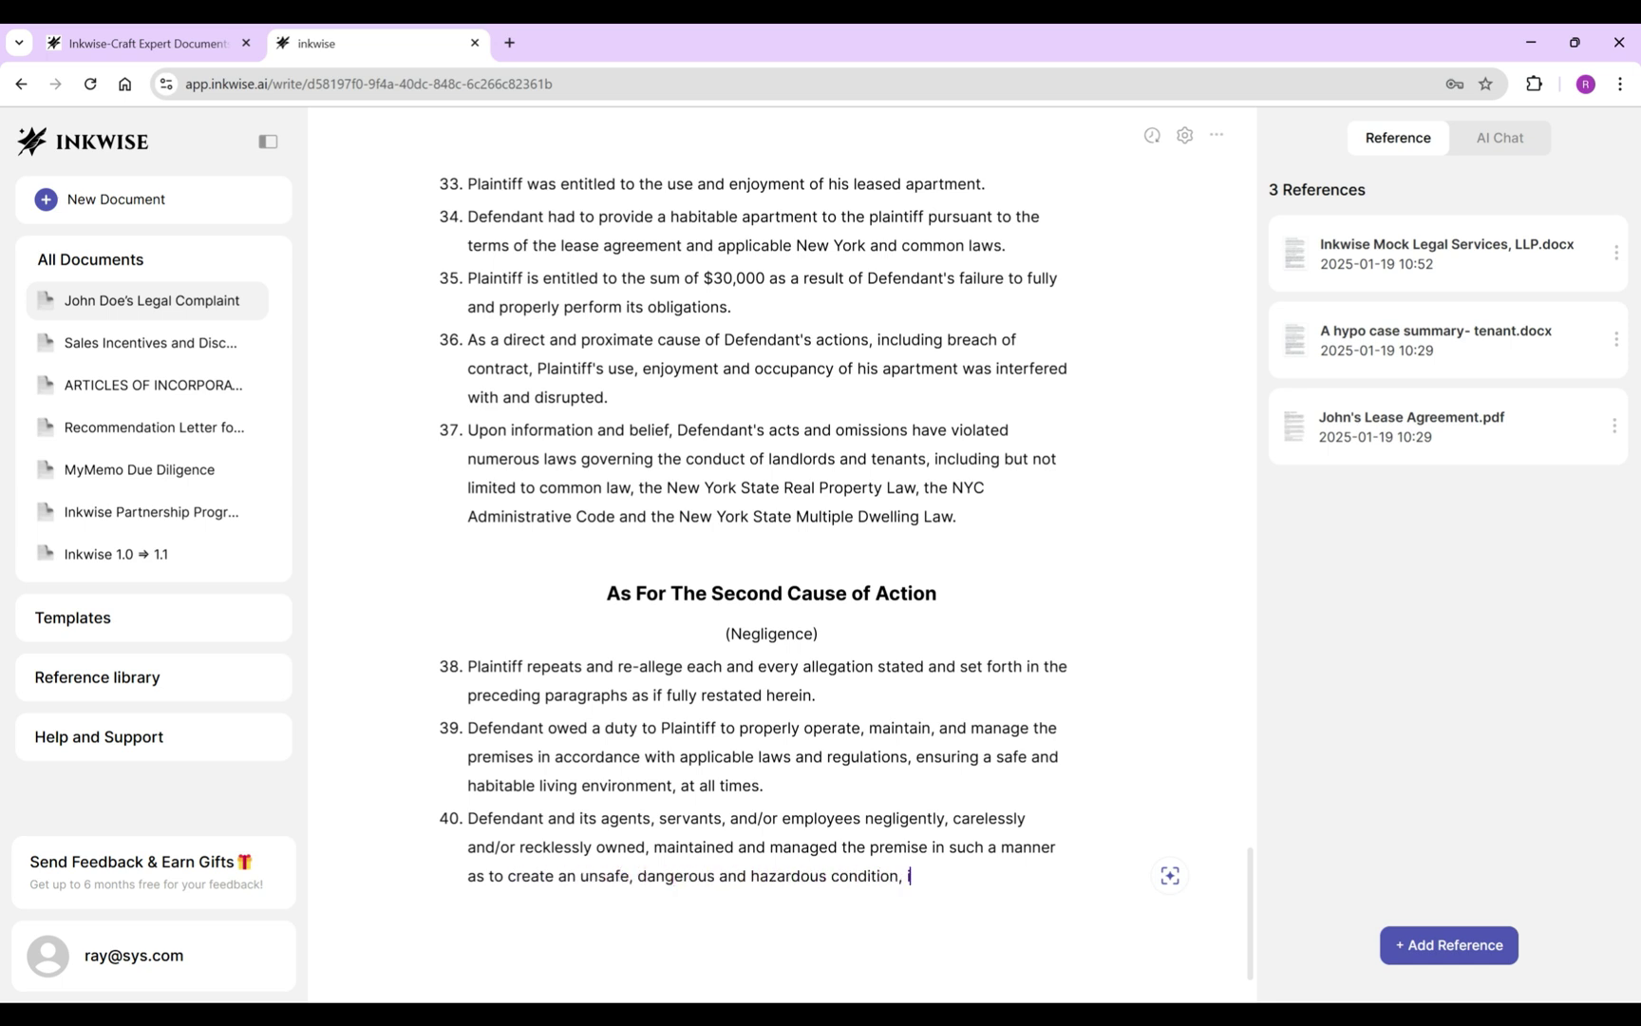
{"action": "type", "text": "ncluding failure to"}
Ask the AI to list the management's failed actions in the tenant's situations and insert its answer.
{"action": "key", "text": "ctrl+k"}
{"action": "type", "text": "list the management'"}
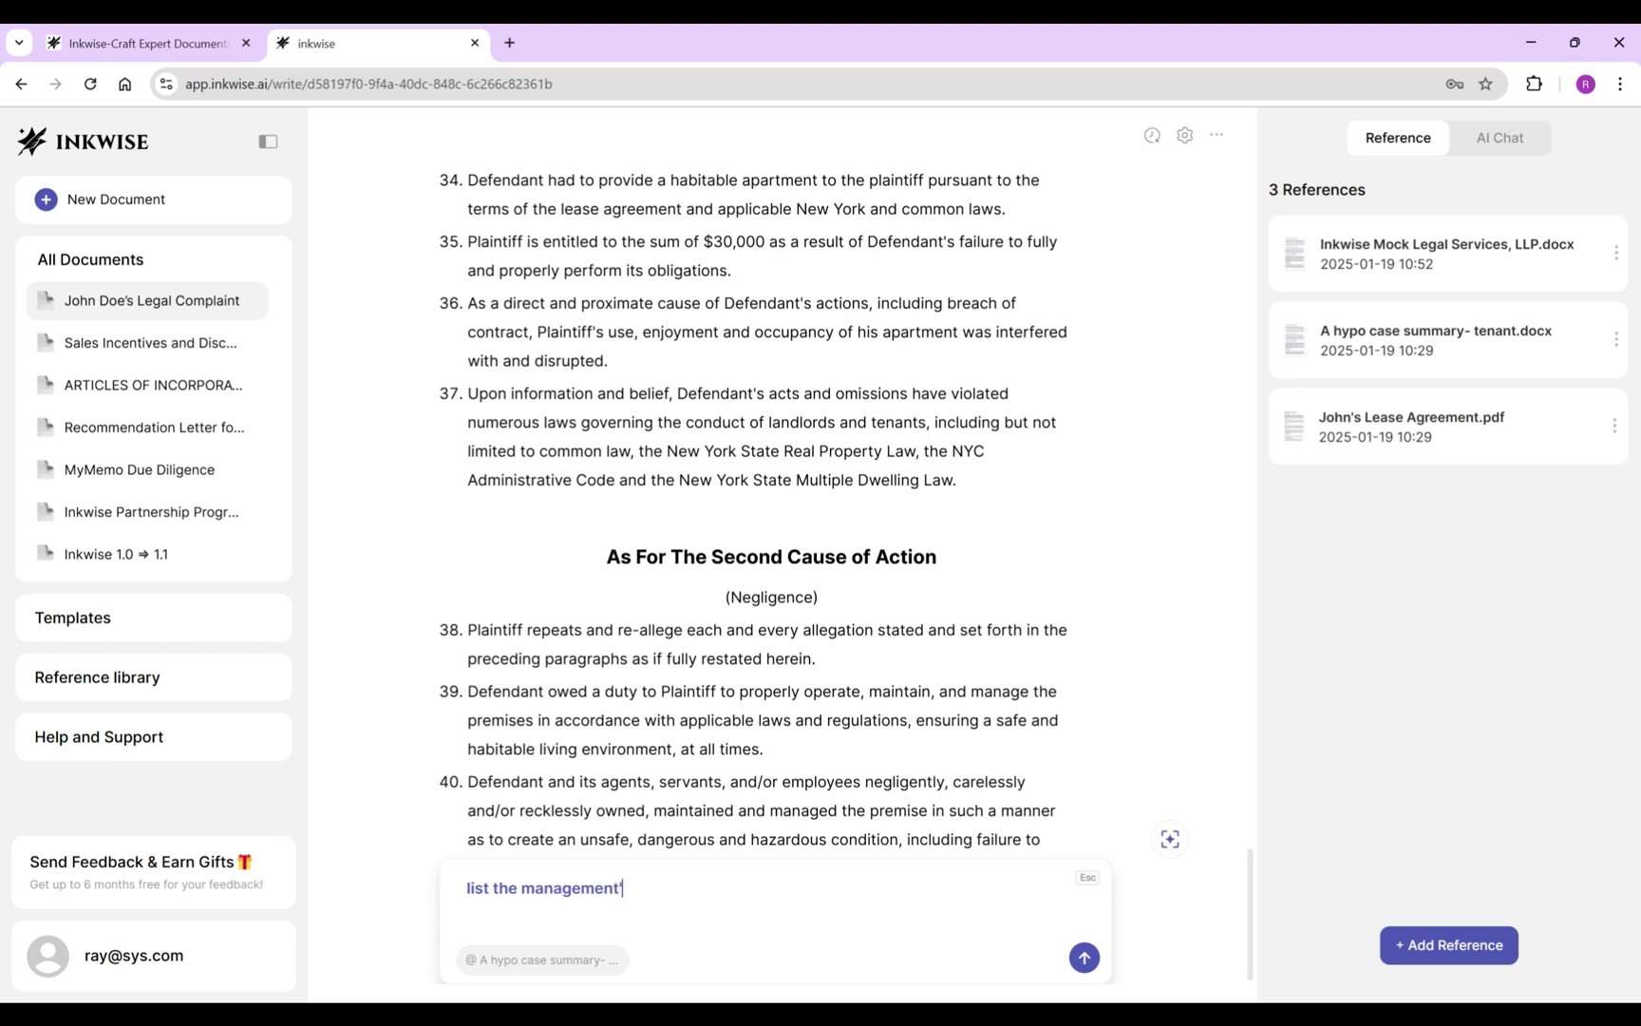
{"action": "type", "text": "s failed actions in the te"}
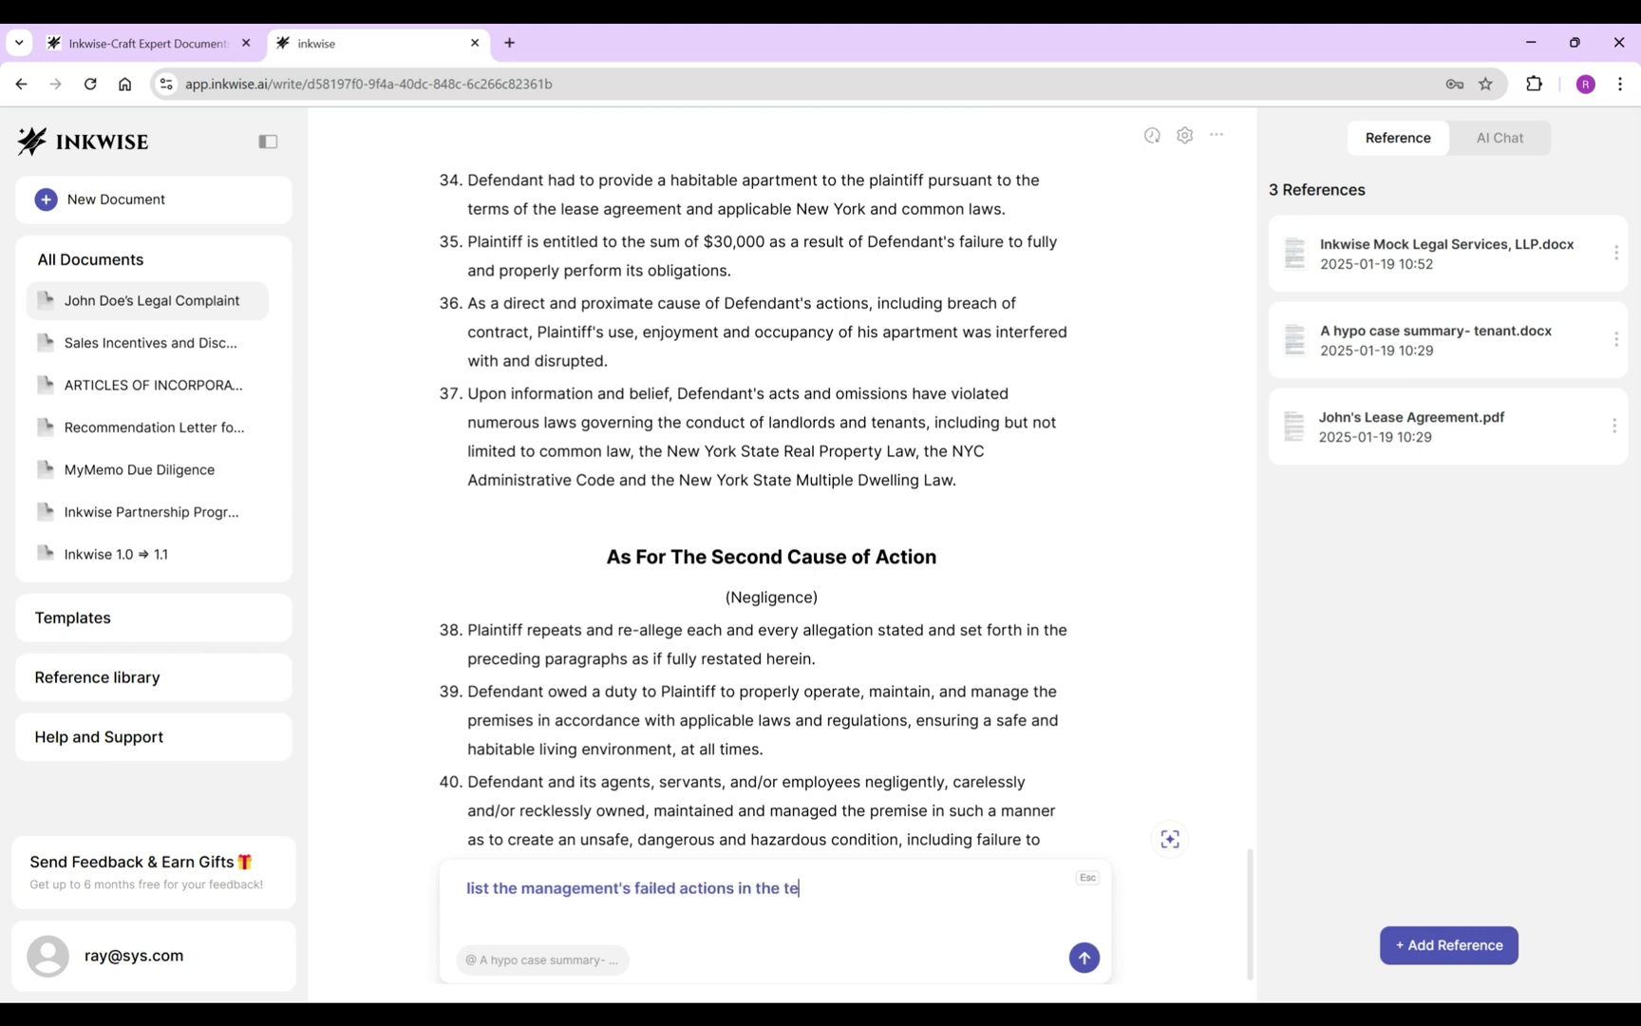
{"action": "type", "text": "nant's situations"}
{"action": "key", "text": "Return"}
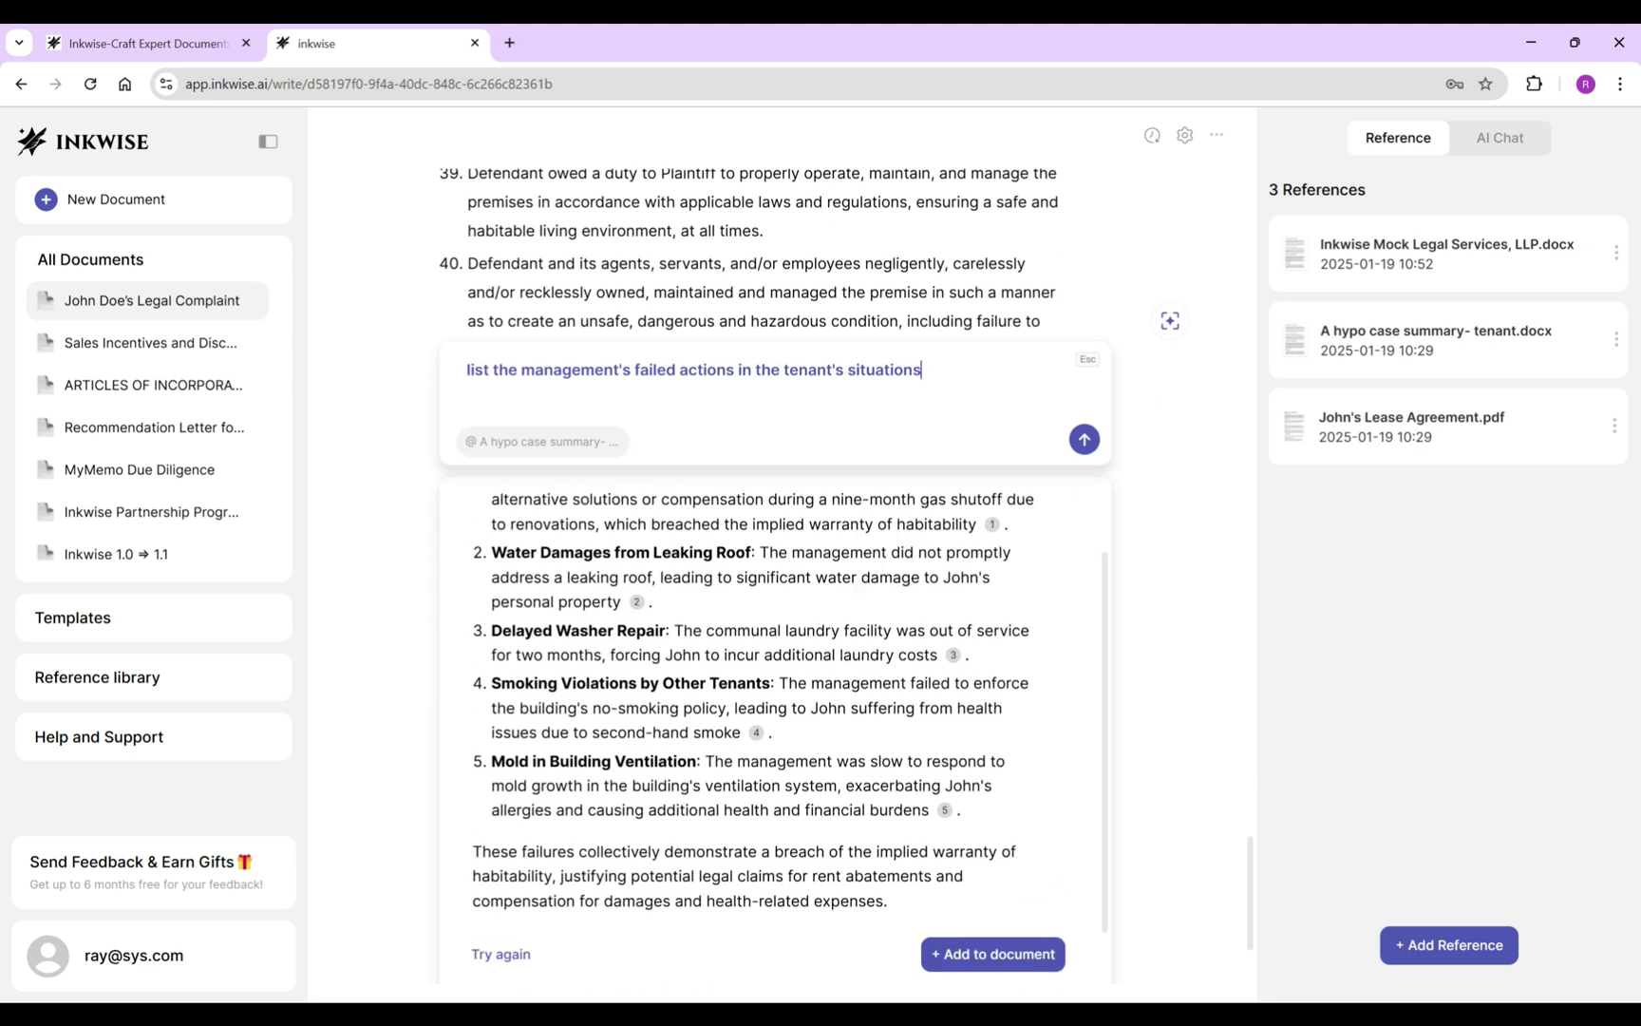
{"action": "left_click", "coordinate": [993, 954]}
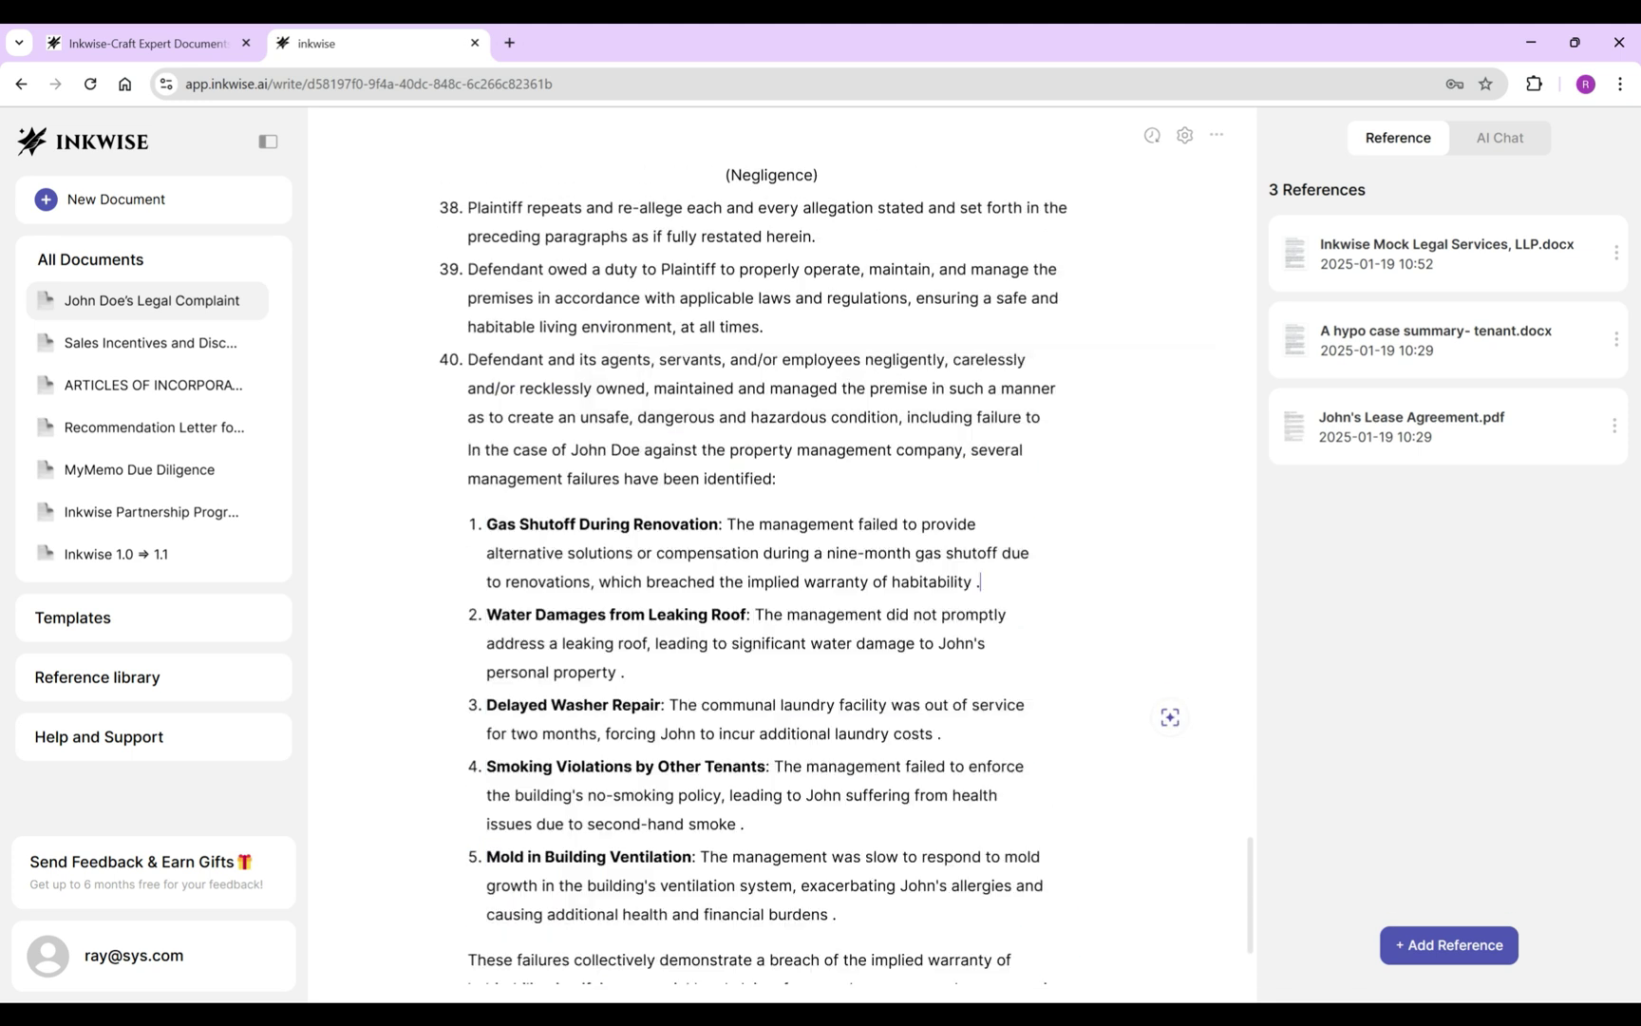
Remove the AI intro and merge the gas shutoff and roof failures into item 40's sentence.
{"action": "left_click_drag", "start_coordinate": [467, 449], "coordinate": [900, 523]}
{"action": "key", "text": "BackSpace"}
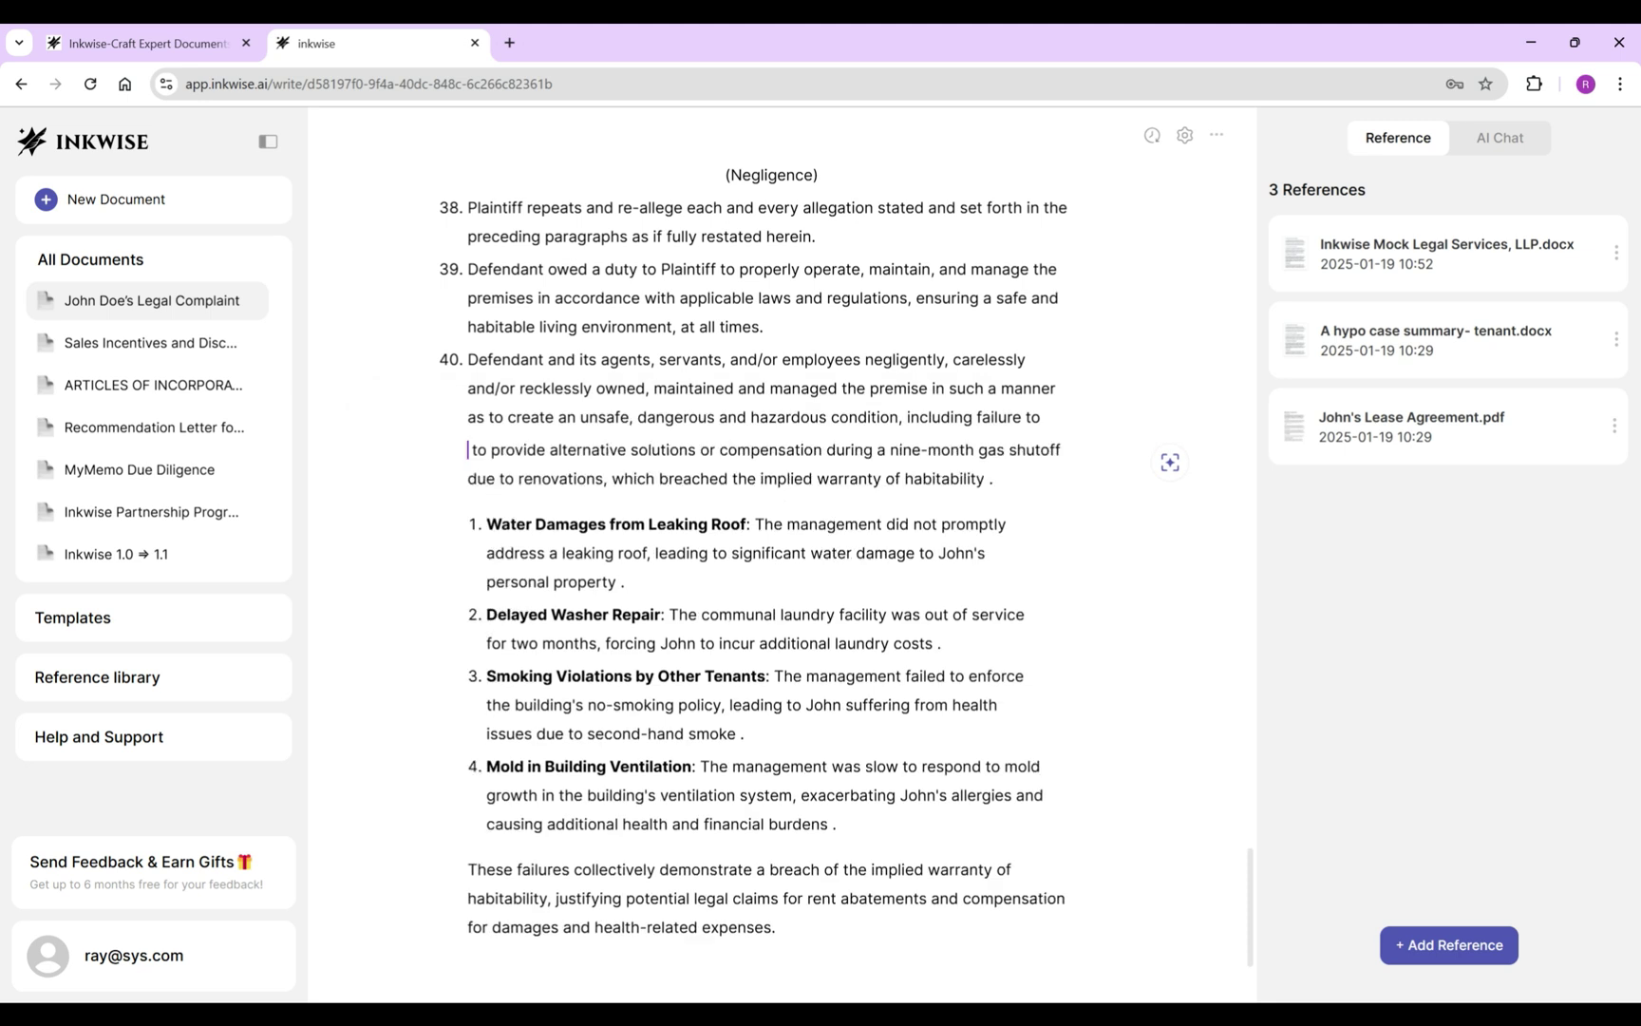
{"action": "key", "text": "BackSpace"}
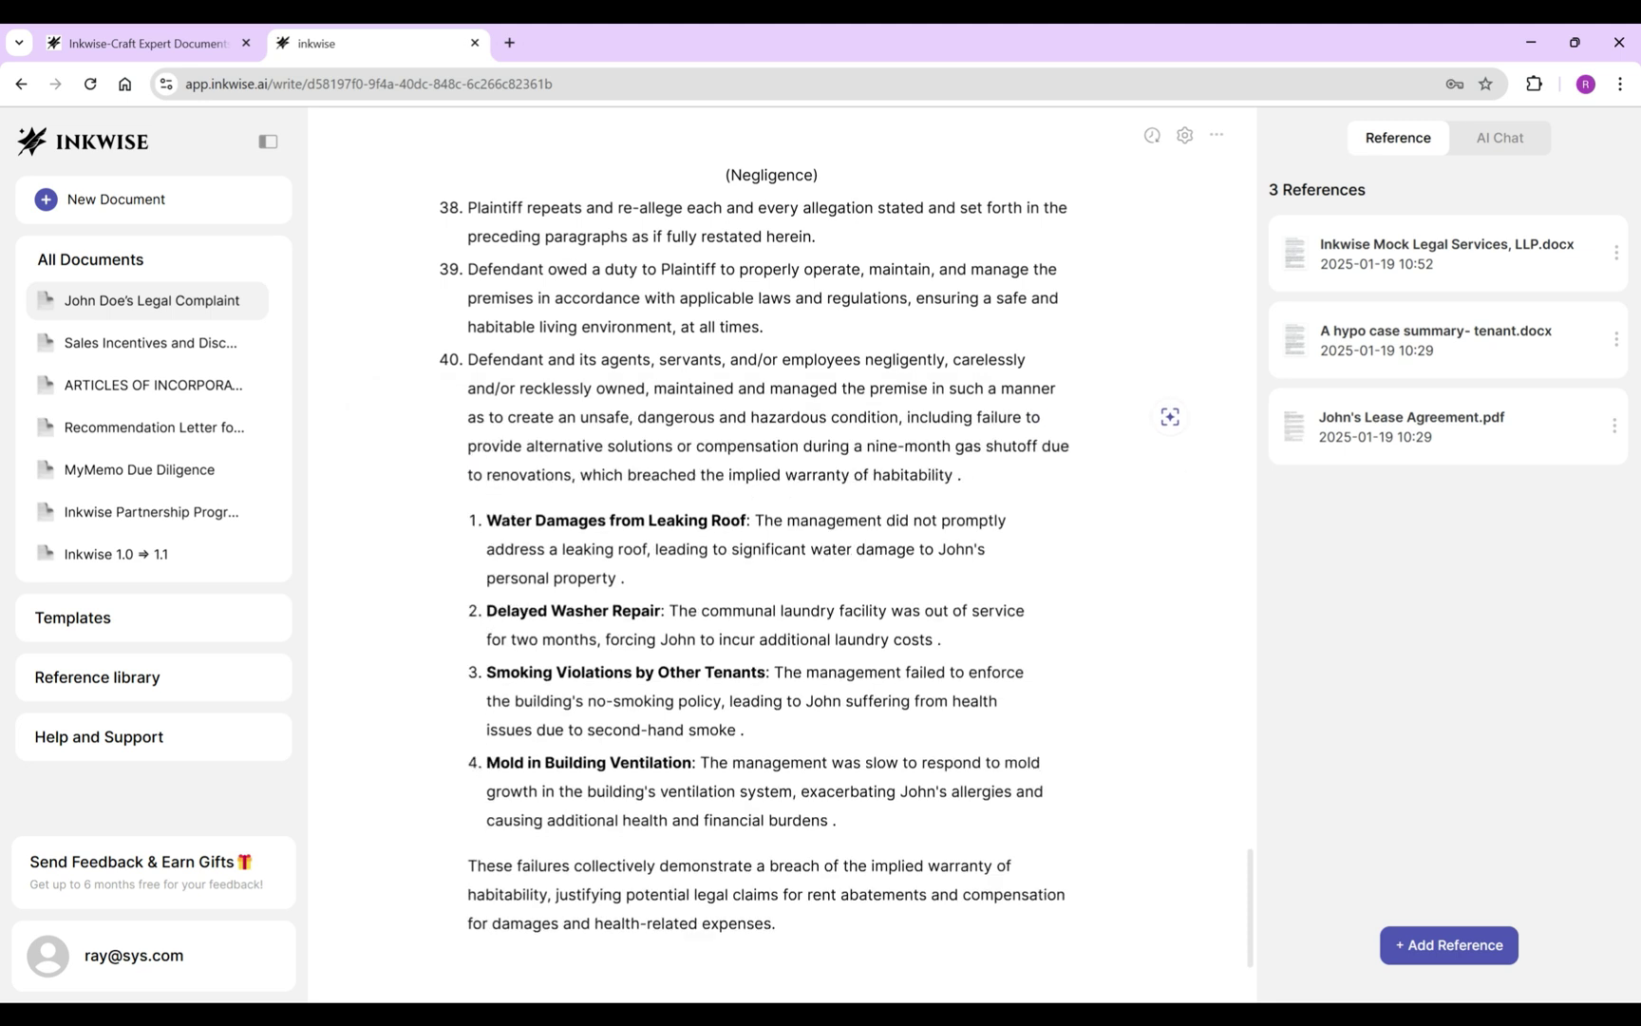
{"action": "mouse_move", "coordinate": [1042, 447]}
{"action": "left_mouse_down"}
{"action": "mouse_move", "coordinate": [816, 475]}
{"action": "mouse_move", "coordinate": [731, 520]}
{"action": "mouse_move", "coordinate": [1007, 521]}
{"action": "mouse_move", "coordinate": [1042, 446]}
{"action": "left_mouse_up"}
{"action": "left_click", "coordinate": [941, 520]}
{"action": "key", "text": "BackSpace"}
{"action": "key", "text": "BackSpace"}
{"action": "type", "text": ", to"}
Fold the laundry facility repair and no-smoking enforcement failures into item 40.
{"action": "left_click_drag", "start_coordinate": [704, 475], "coordinate": [606, 504]}
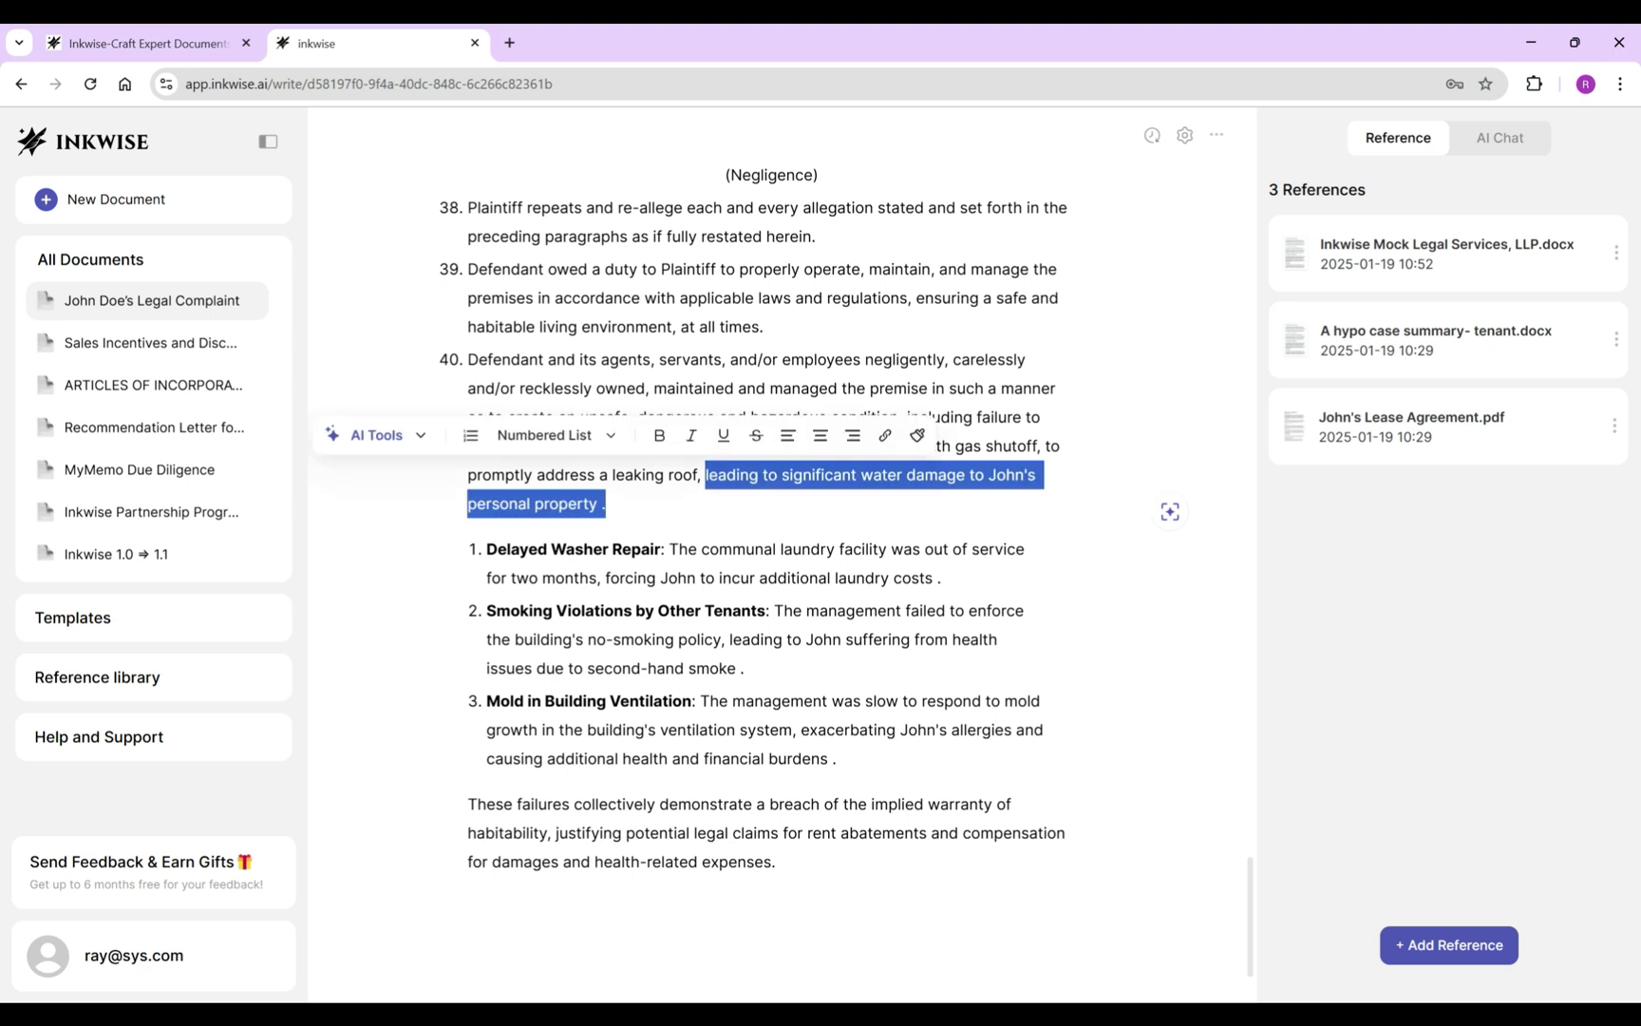
{"action": "left_click", "coordinate": [668, 549], "text": "shift"}
{"action": "type", "text": "to promptly fix th"}
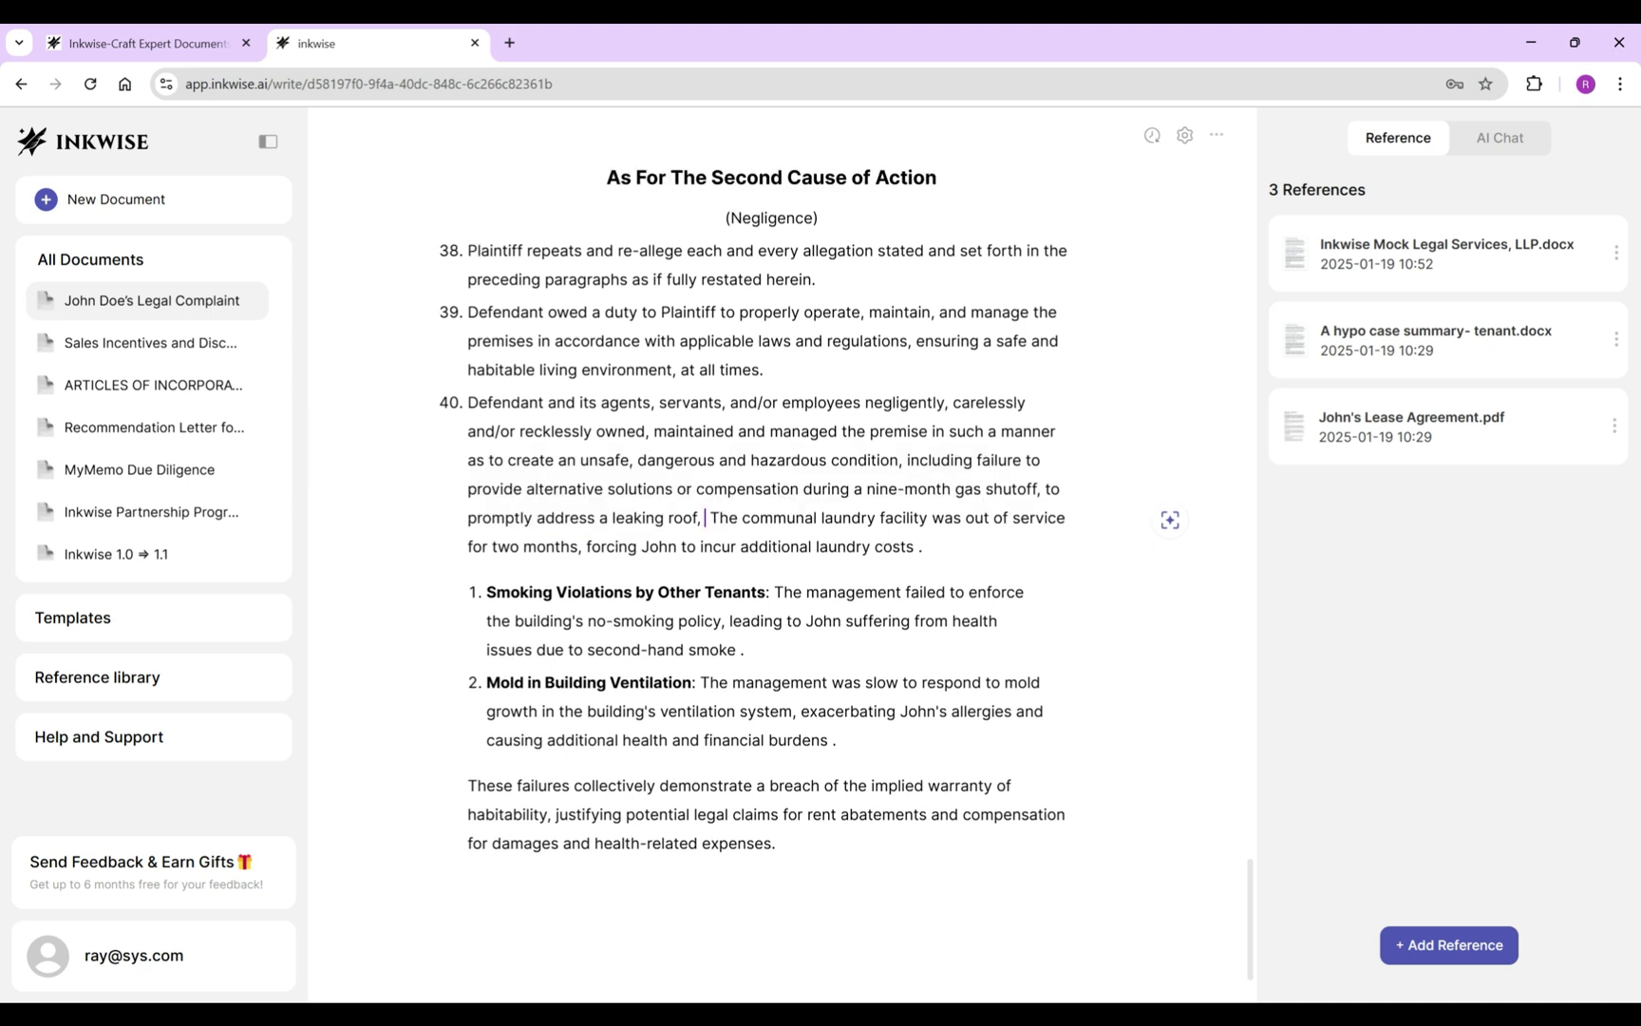
{"action": "key", "text": "Delete"}
{"action": "key", "text": "Delete"}
{"action": "left_click_drag", "start_coordinate": [1037, 517], "coordinate": [1026, 549]}
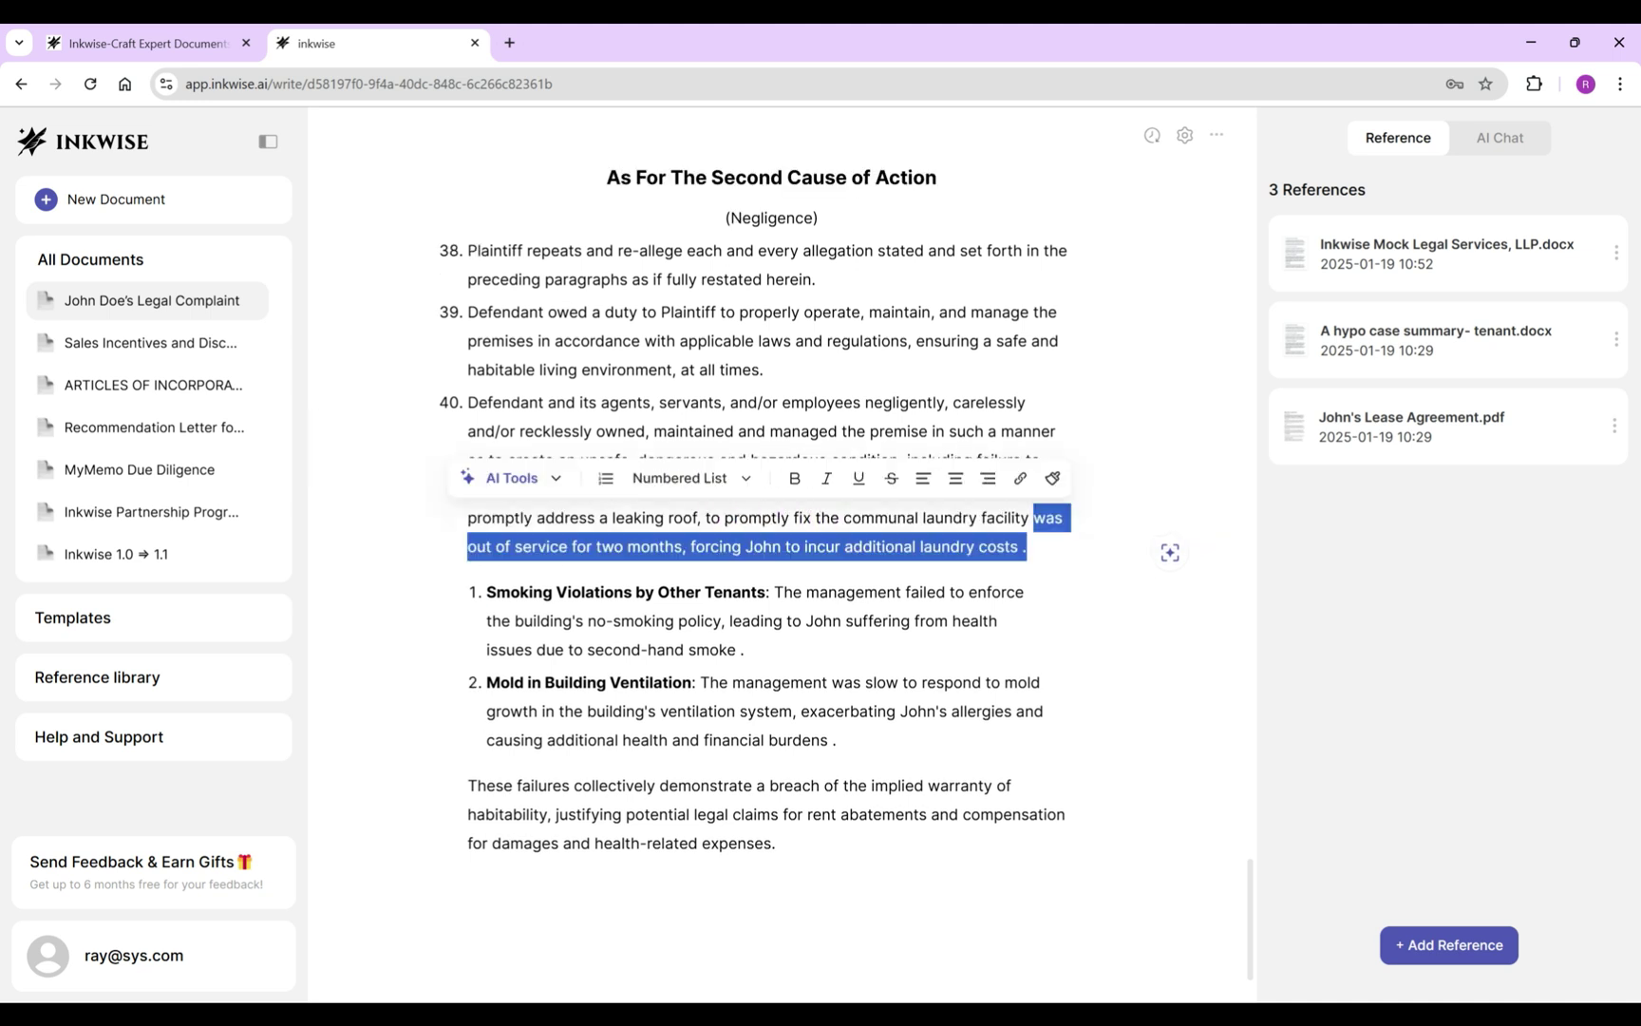
{"action": "left_click", "coordinate": [969, 592], "text": "shift"}
{"action": "key", "text": "BackSpace"}
{"action": "type", "text": ", to"}
Join the ventilation mold failure into item 40 and delete the AI's closing summary paragraph.
{"action": "left_click_drag", "start_coordinate": [853, 607], "coordinate": [727, 637]}
{"action": "left_click", "coordinate": [841, 682], "text": "shift"}
{"action": "type", "text": "and to respond to mold growth in the"}
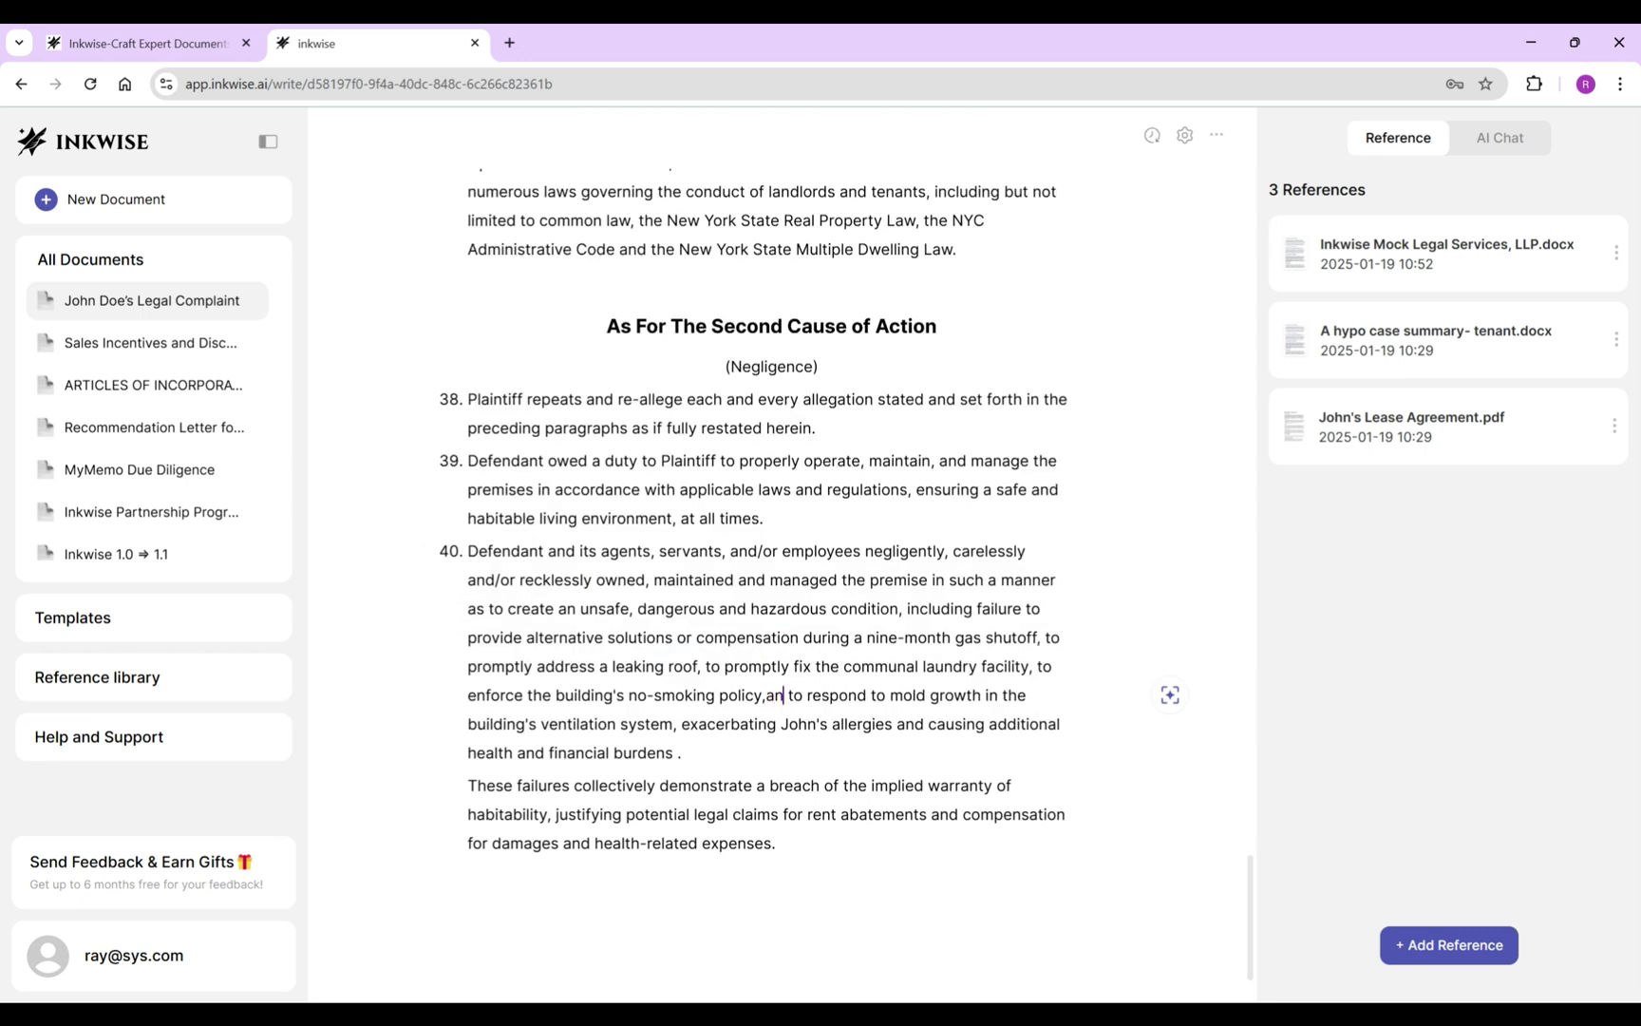
{"action": "left_click_drag", "start_coordinate": [776, 843], "coordinate": [467, 786]}
{"action": "key", "text": "BackSpace"}
{"action": "left_click_drag", "start_coordinate": [680, 752], "coordinate": [701, 724]}
Write item 41 stating Plaintiff in no way caused or contributed to the hazards.
{"action": "key", "text": "BackSpace"}
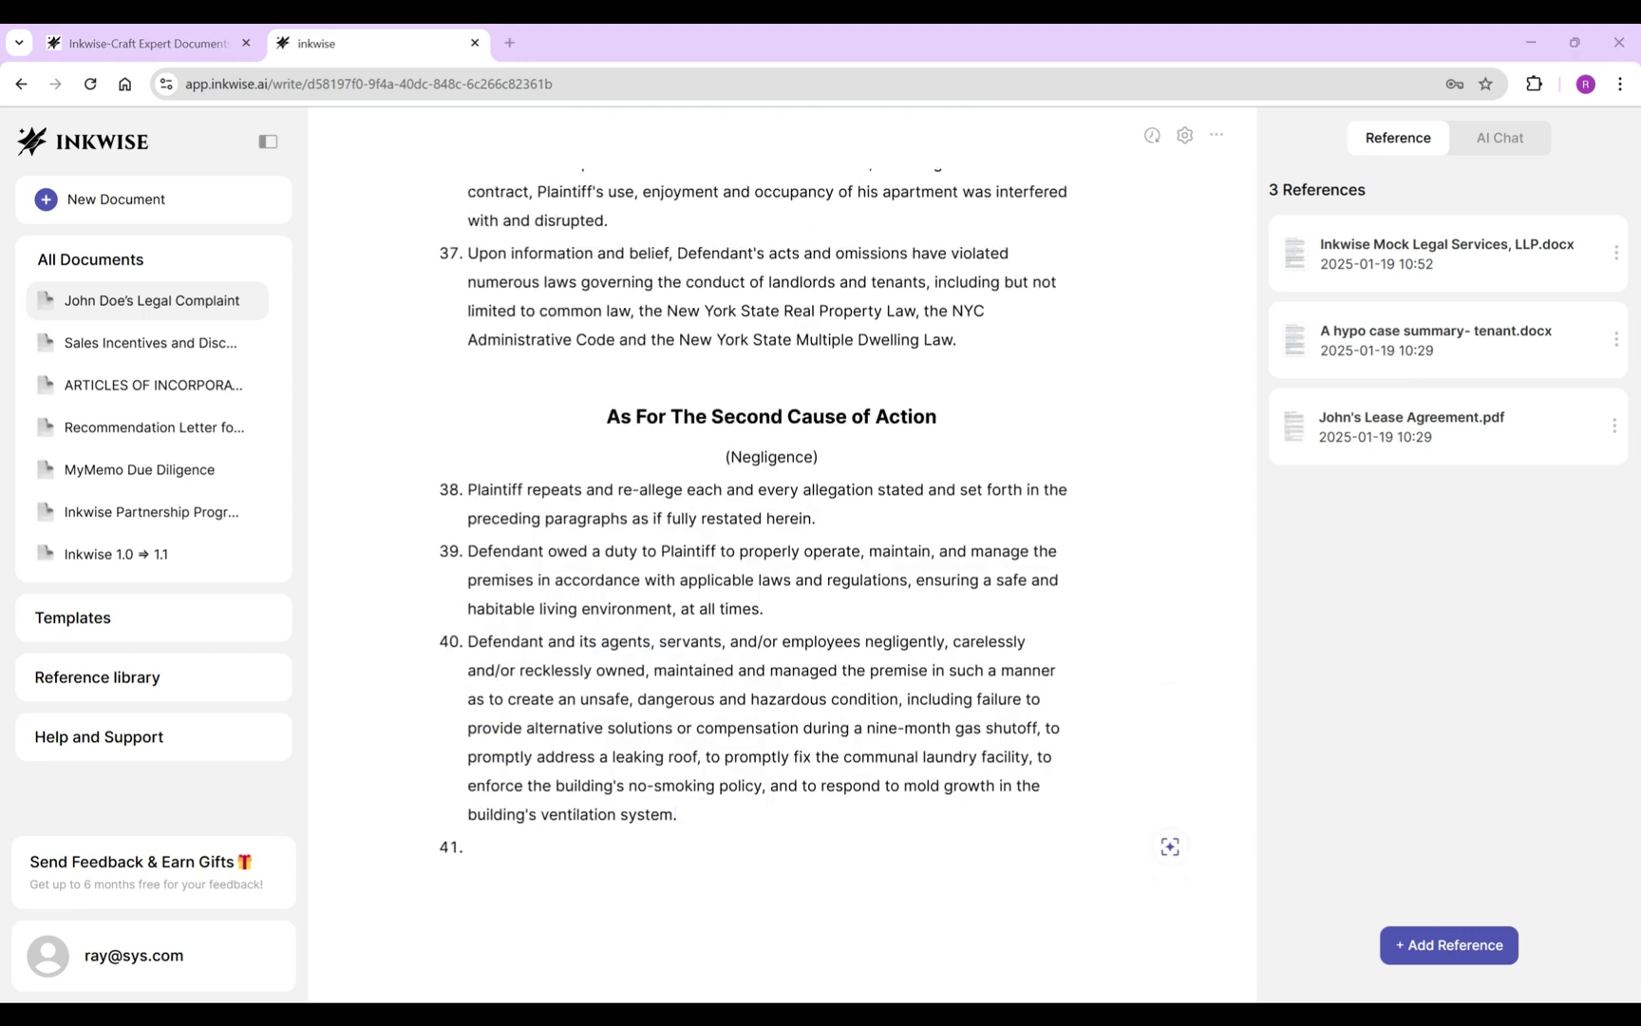
{"action": "type", "text": "Plaintiff in no way o"}
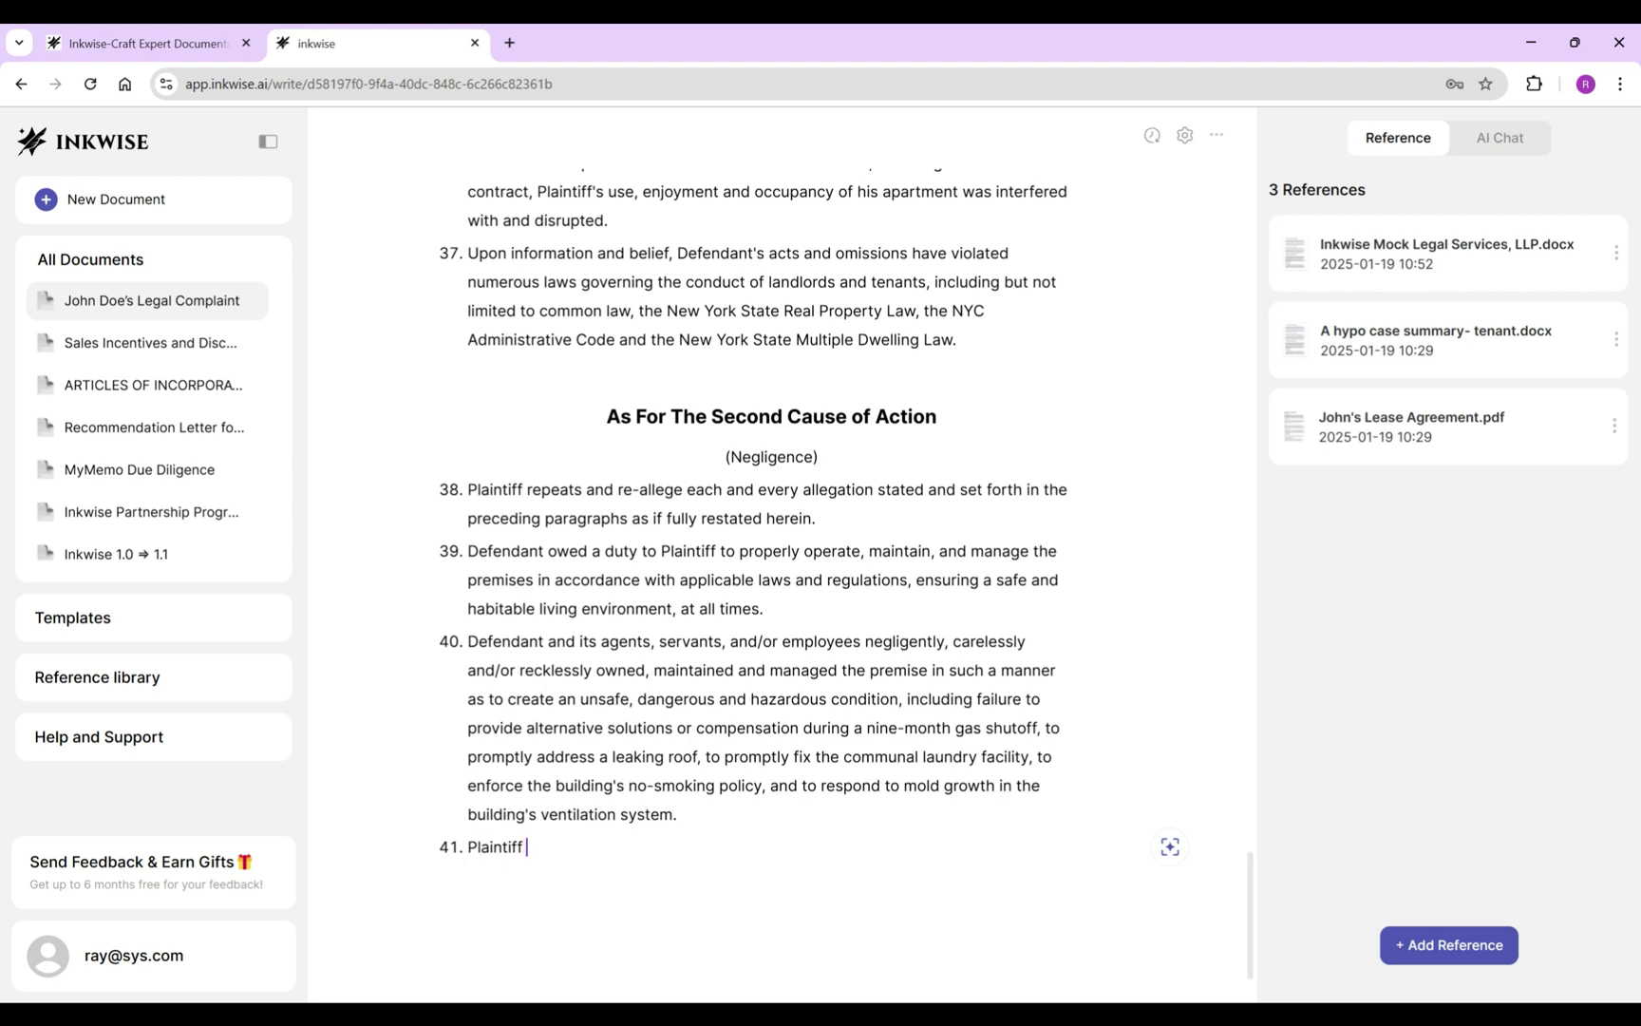
{"action": "key", "text": "BackSpace"}
{"action": "type", "text": "caused or"}
{"action": "key", "text": "Tab"}
{"action": "key", "text": "ctrl+shift+End"}
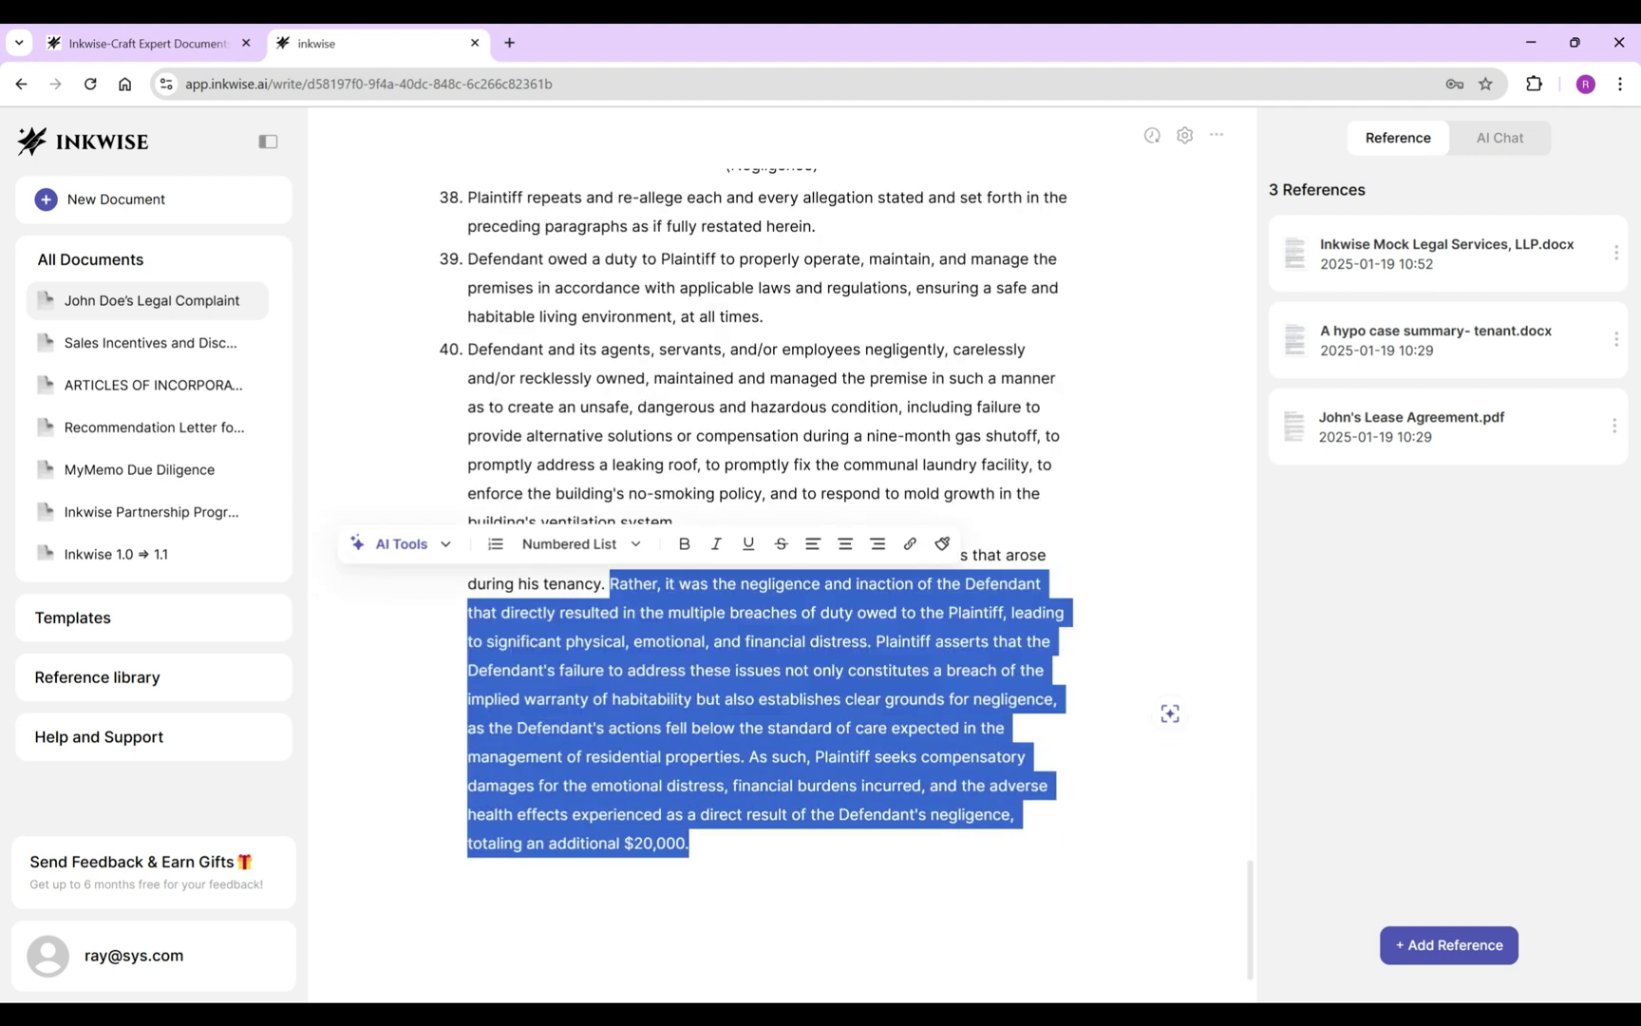
{"action": "key", "text": "Return"}
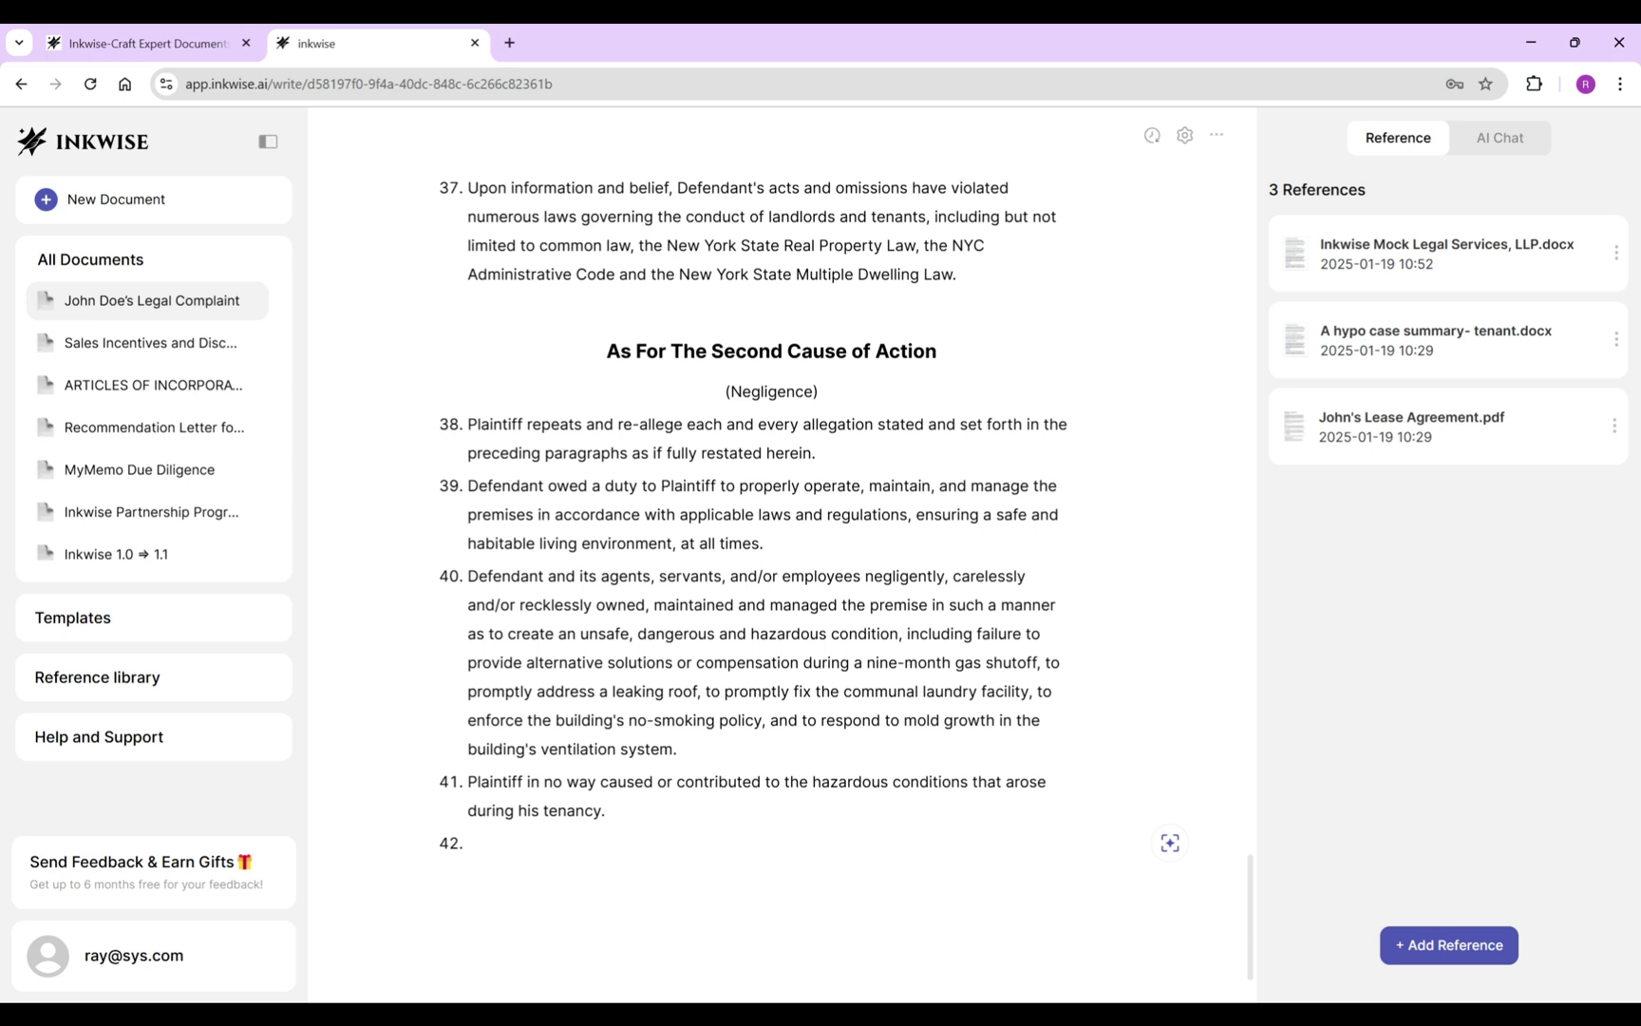
Write paragraph 42 claiming damages from utility bills, damaged property and medical expenses, correcting 'omissions'.
{"action": "type", "text": "As a direct and proximate cause of Defen"}
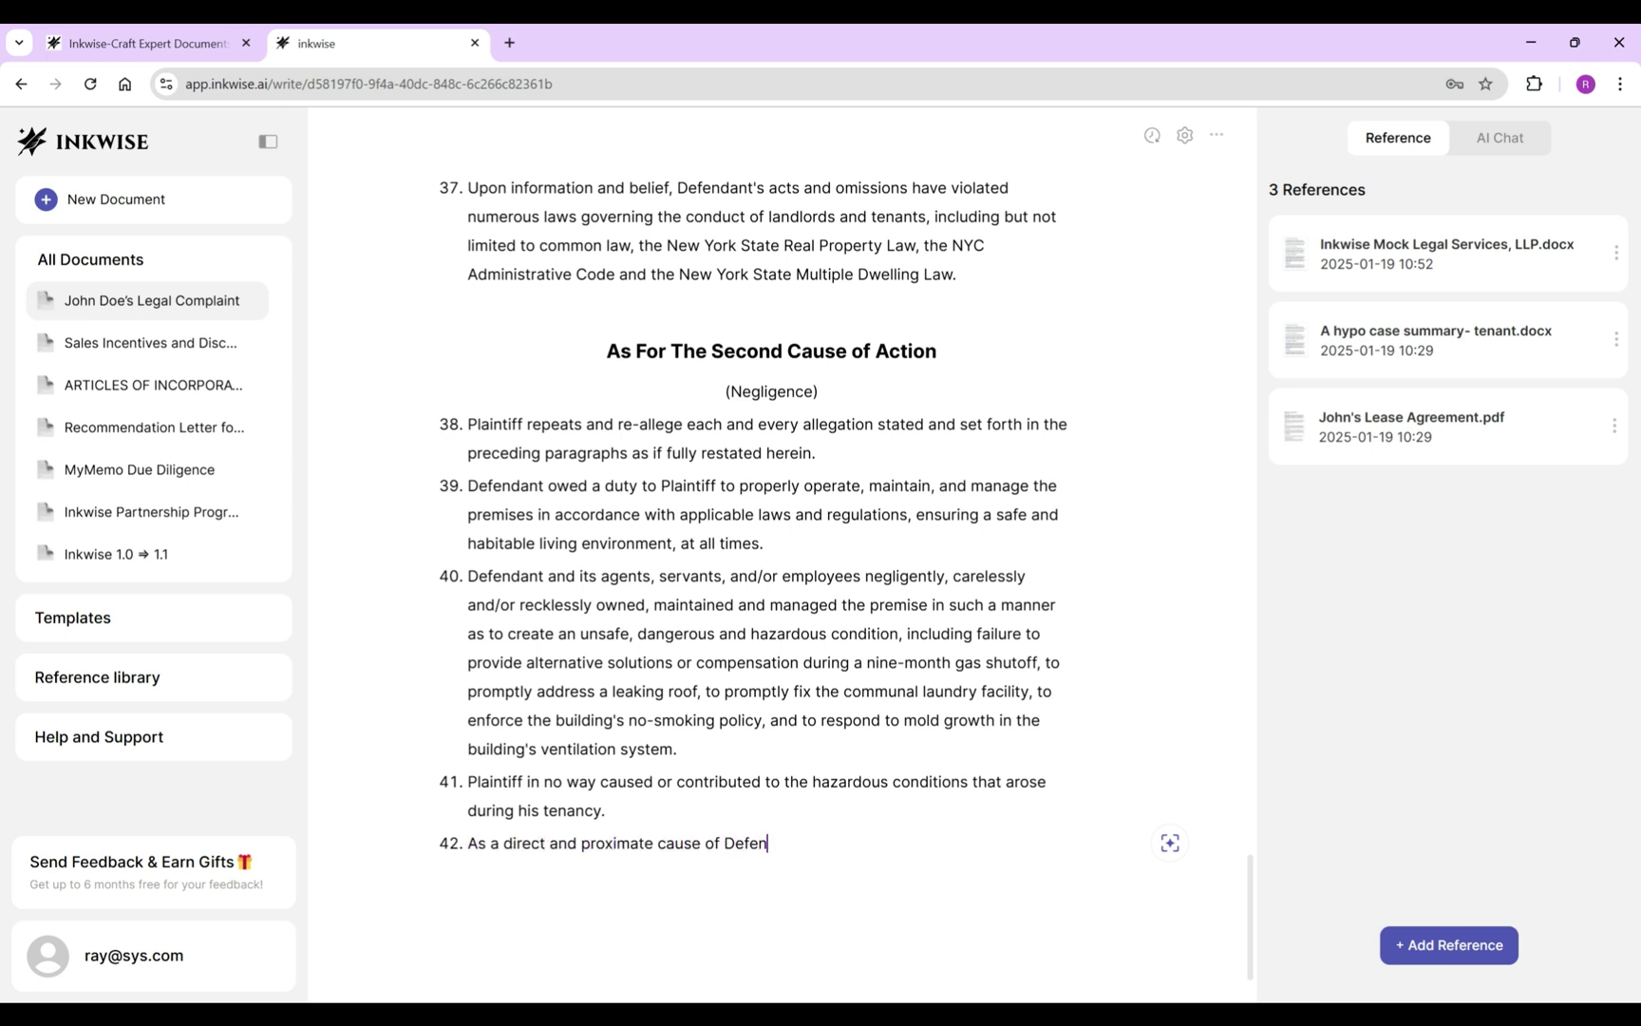
{"action": "type", "text": "dant's negligence, careless and/or rec"}
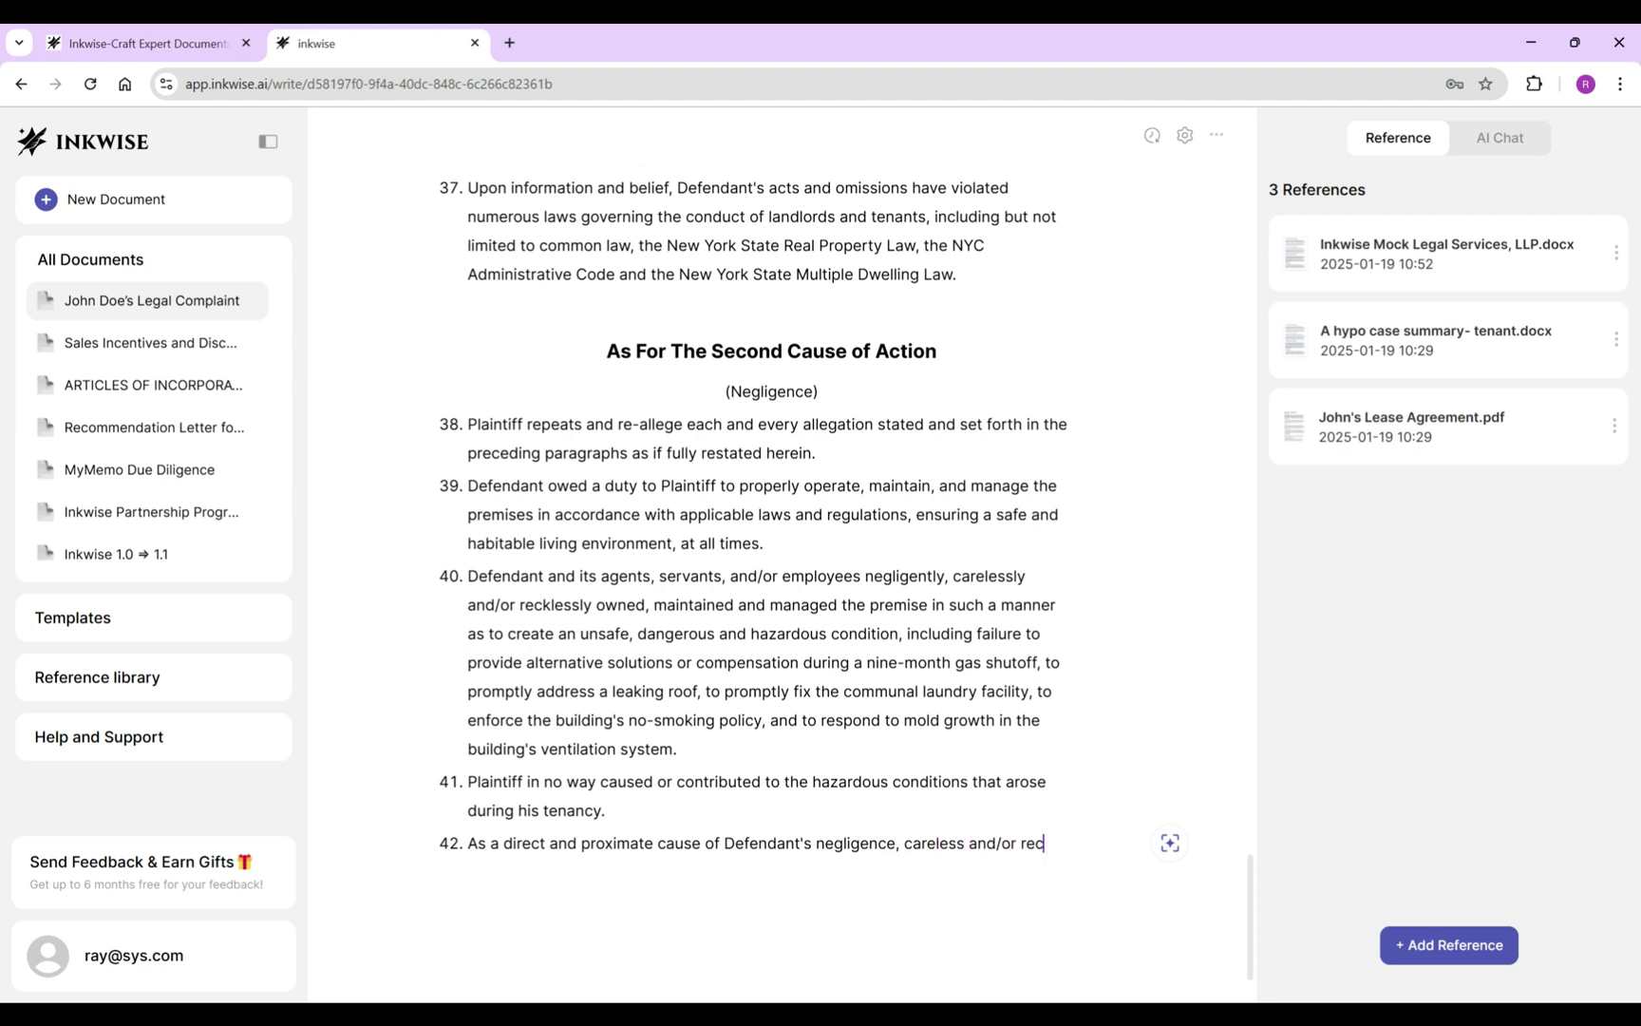
{"action": "type", "text": "kless acts and/or ommissions,"}
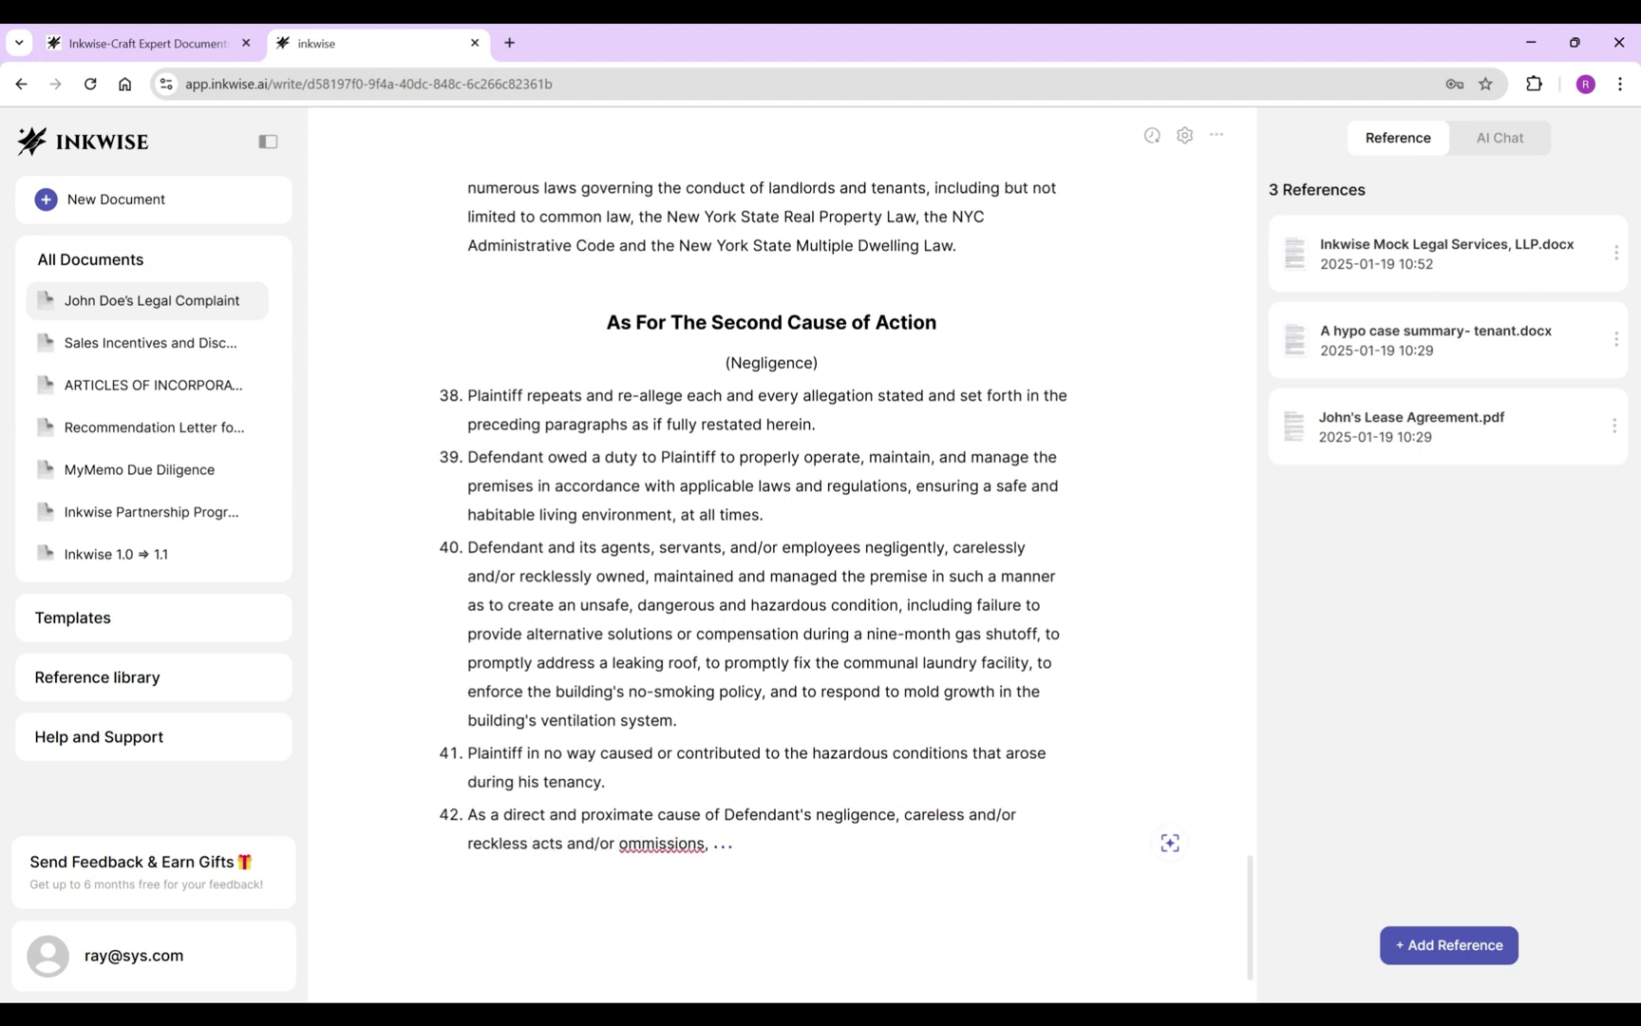
{"action": "right_click", "coordinate": [665, 844]}
{"action": "left_click", "coordinate": [726, 350]}
{"action": "type", "text": "Plaintiff was caused to"}
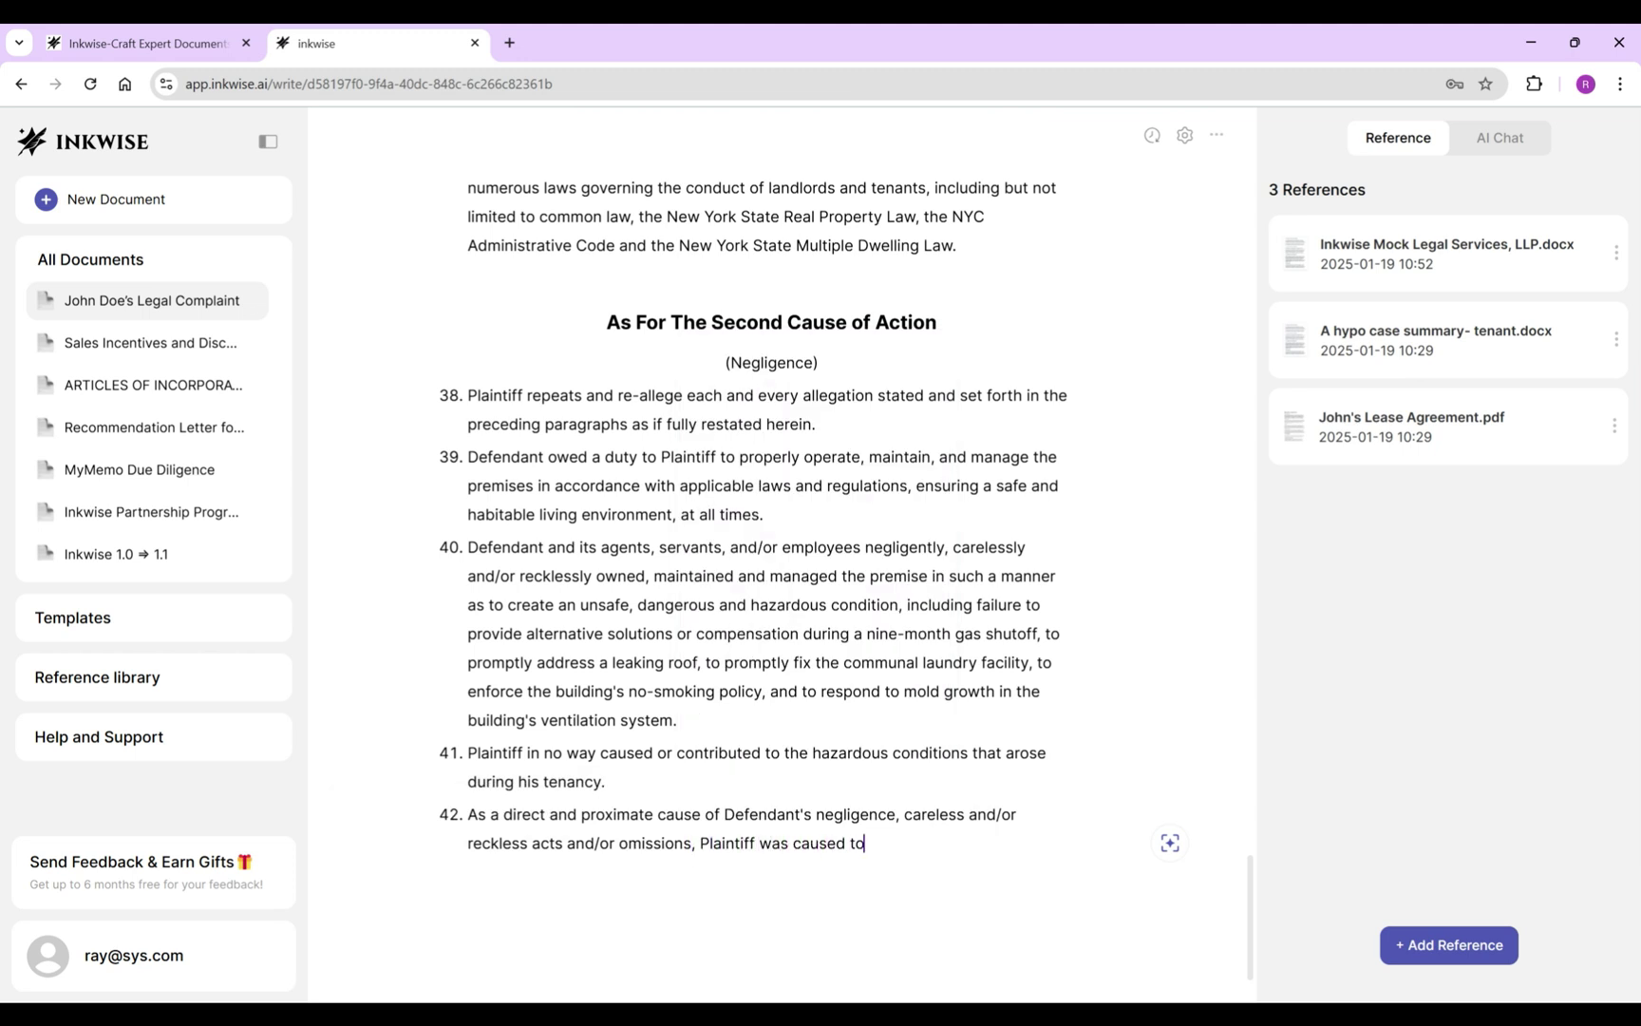
{"action": "type", "text": " sustain damages as"}
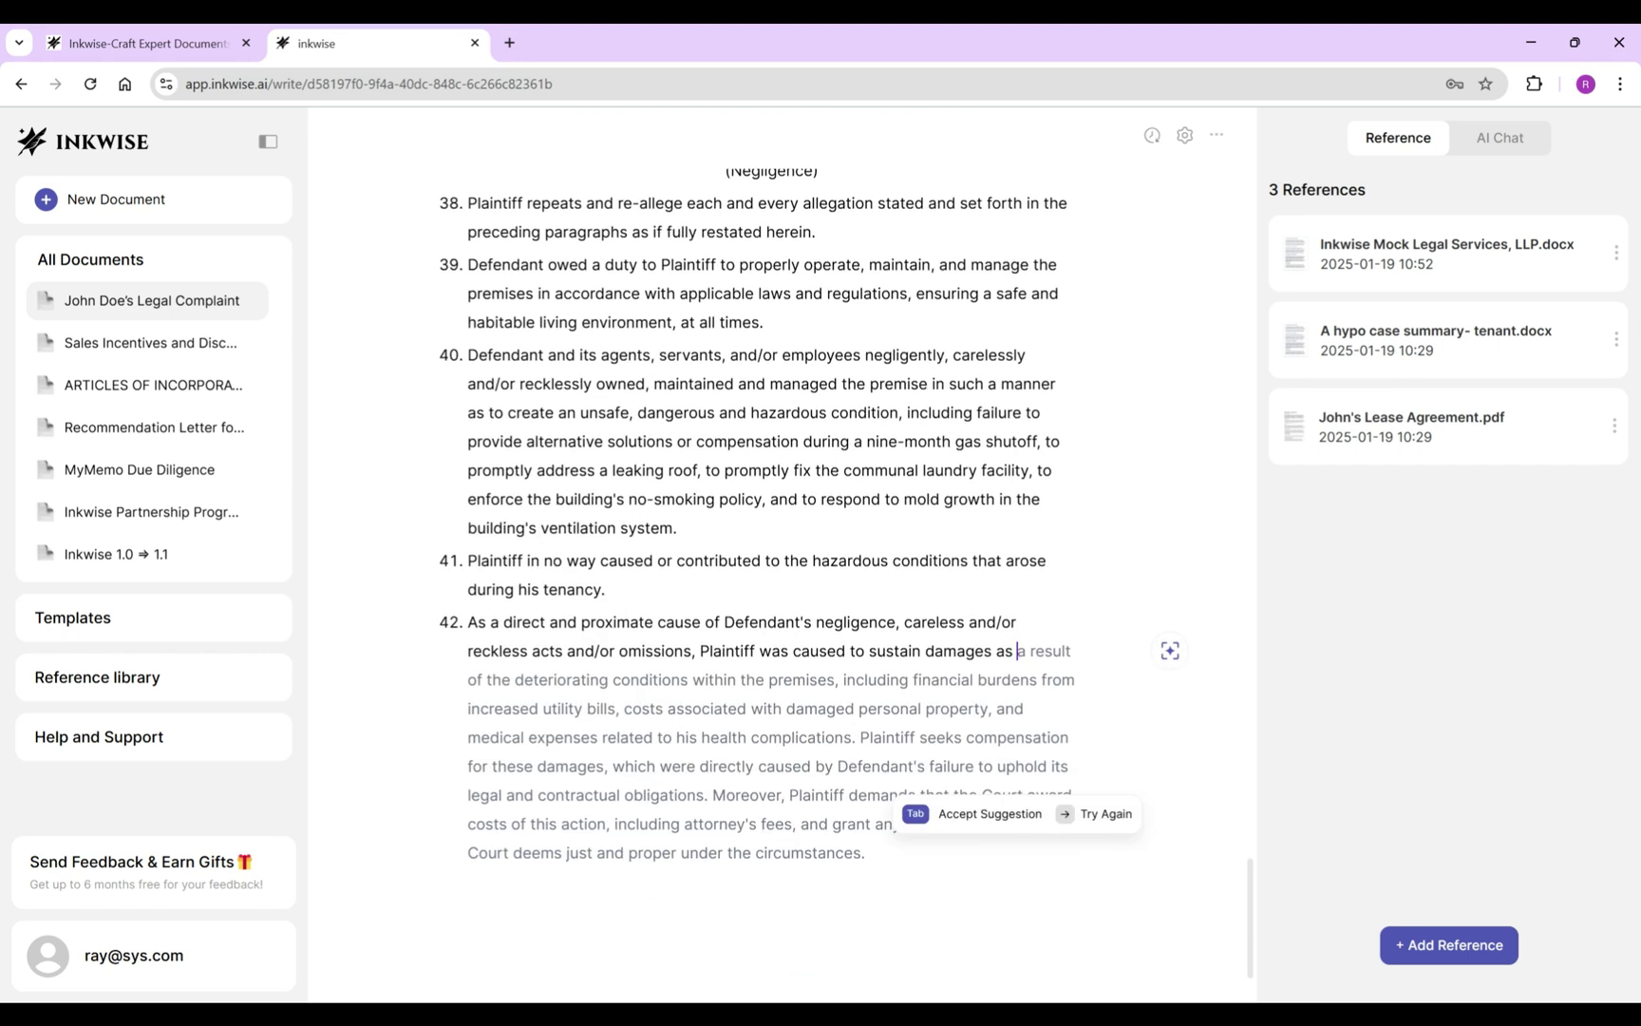
{"action": "key", "text": "Tab"}
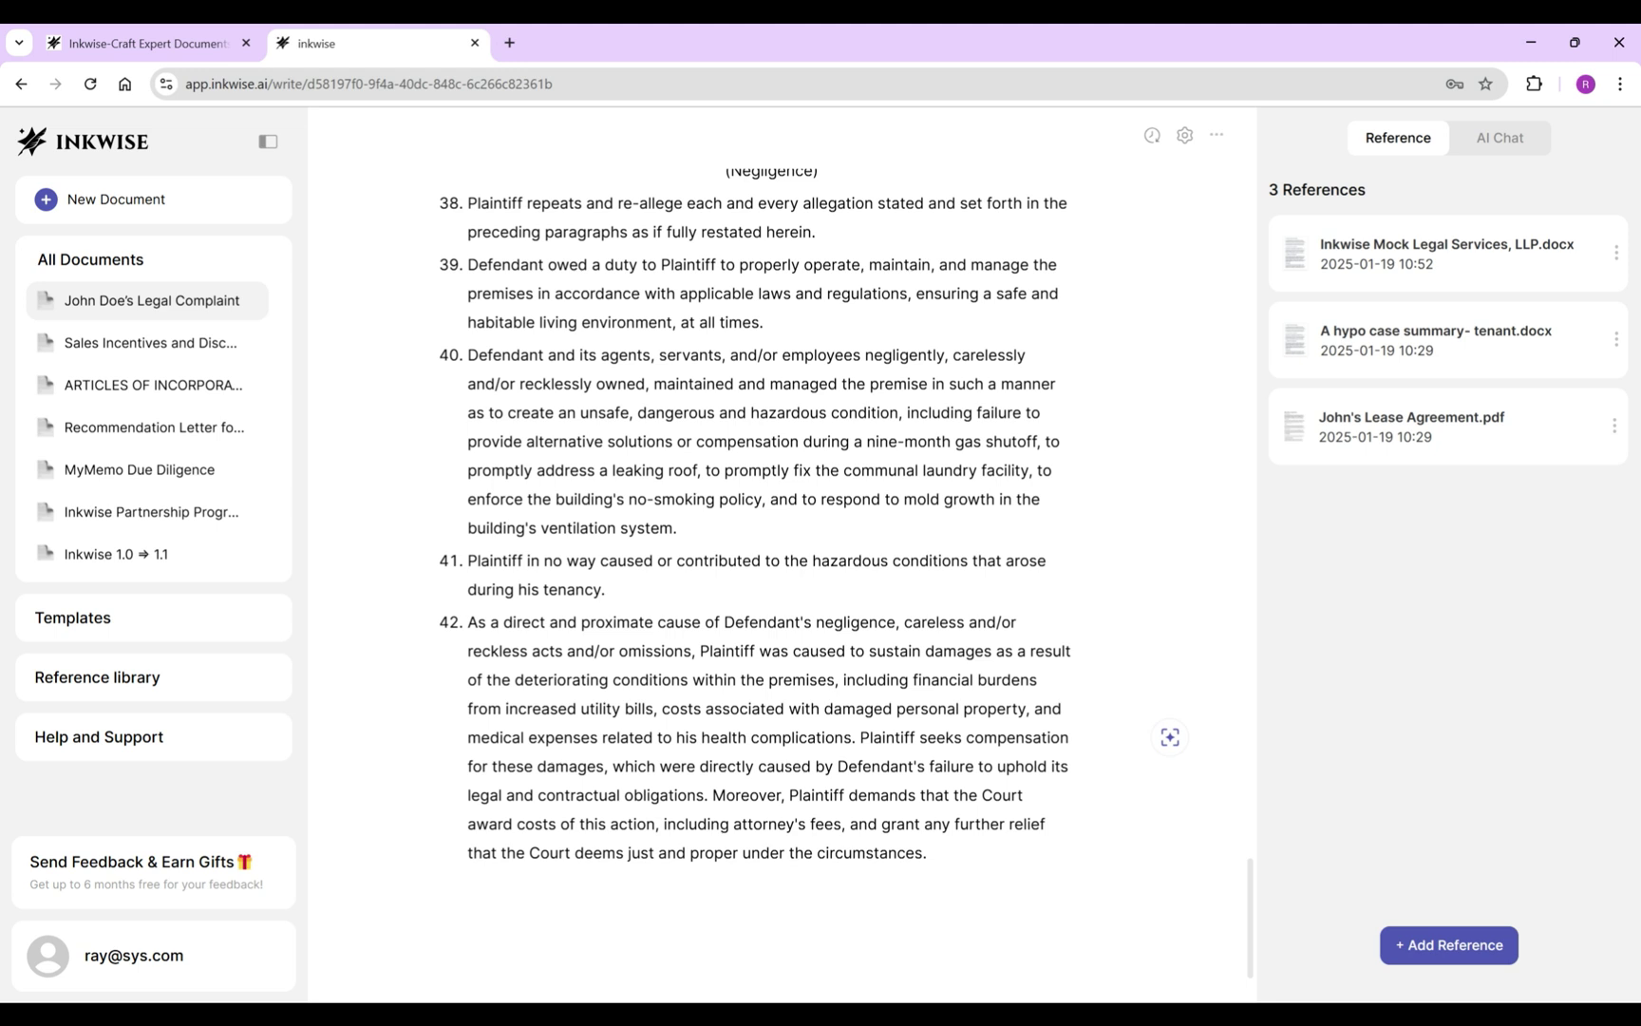
{"action": "key", "text": "ctrl+z"}
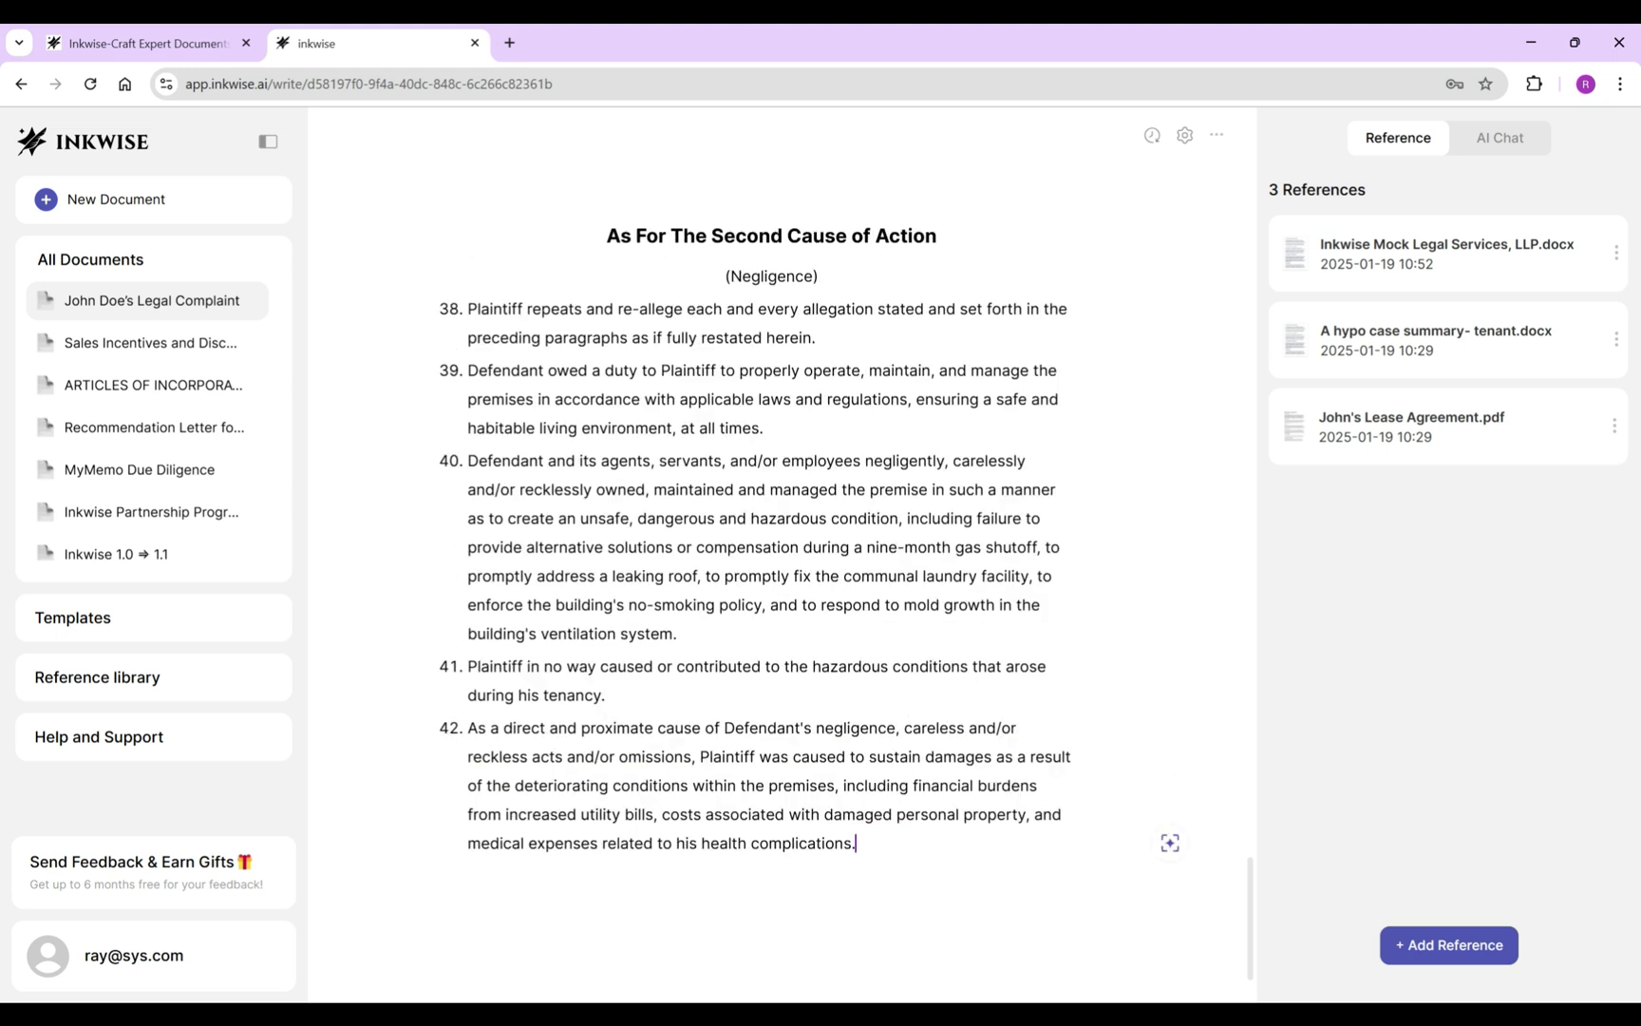
{"action": "left_click_drag", "start_coordinate": [607, 235], "coordinate": [818, 276]}
{"action": "key", "text": "ctrl+c"}
Paste the copied cause-of-action heading and subtitle below paragraph 42, centred with heading style.
{"action": "left_click", "coordinate": [856, 875]}
{"action": "key", "text": "Return"}
{"action": "key", "text": "ctrl+v"}
{"action": "double_click", "coordinate": [700, 908]}
{"action": "left_click_drag", "start_coordinate": [562, 941], "coordinate": [467, 908]}
{"action": "left_click", "coordinate": [817, 868]}
{"action": "triple_click", "coordinate": [771, 908]}
{"action": "left_click", "coordinate": [697, 868]}
{"action": "left_click", "coordinate": [682, 763]}
Change the pasted heading to 'Third' and the subtitle to 'Unjust Enrichment'.
{"action": "double_click", "coordinate": [757, 918]}
{"action": "type", "text": "Third"}
{"action": "scroll", "coordinate": [846, 576], "scroll_direction": "down", "scroll_amount": 1}
{"action": "double_click", "coordinate": [771, 875]}
{"action": "type", "text": "Unjust Enrichment"}
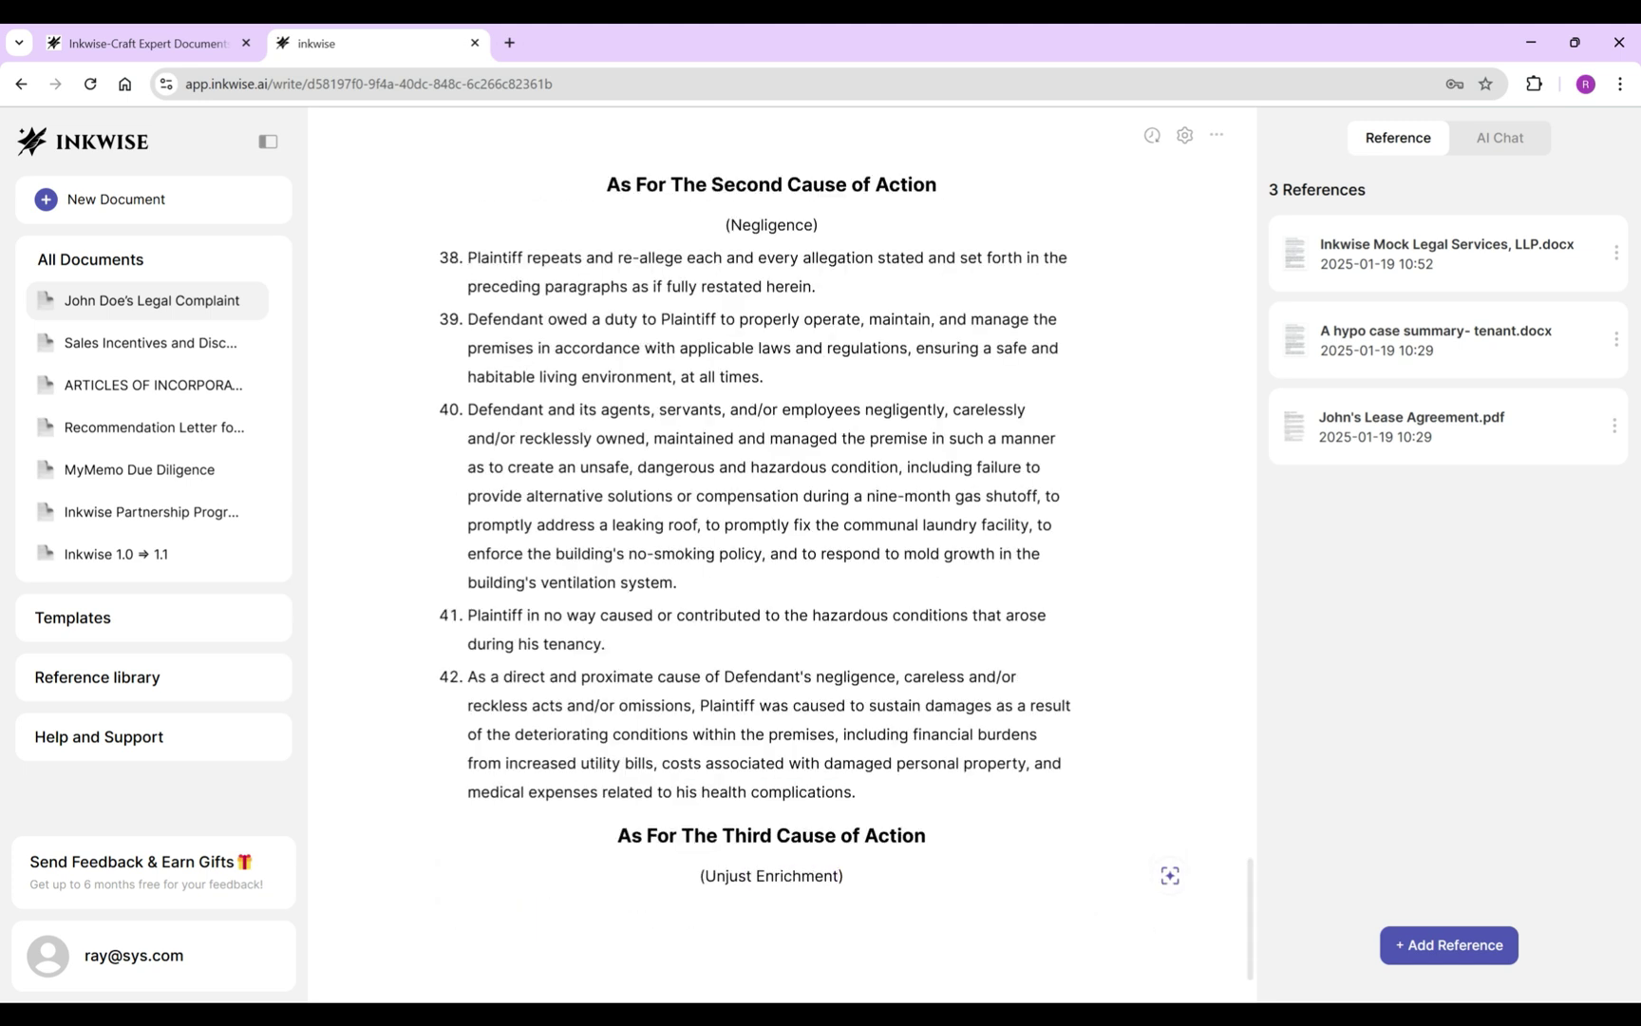
Ask the AI how Defendant is subject to the unjust enrichment claim, then dismiss the answer.
{"action": "key", "text": "ctrl+shift+Left"}
{"action": "key", "text": "ctrl+shift+Left"}
{"action": "key", "text": "ctrl+j"}
{"action": "type", "text": "Explain how defendant is subjec "}
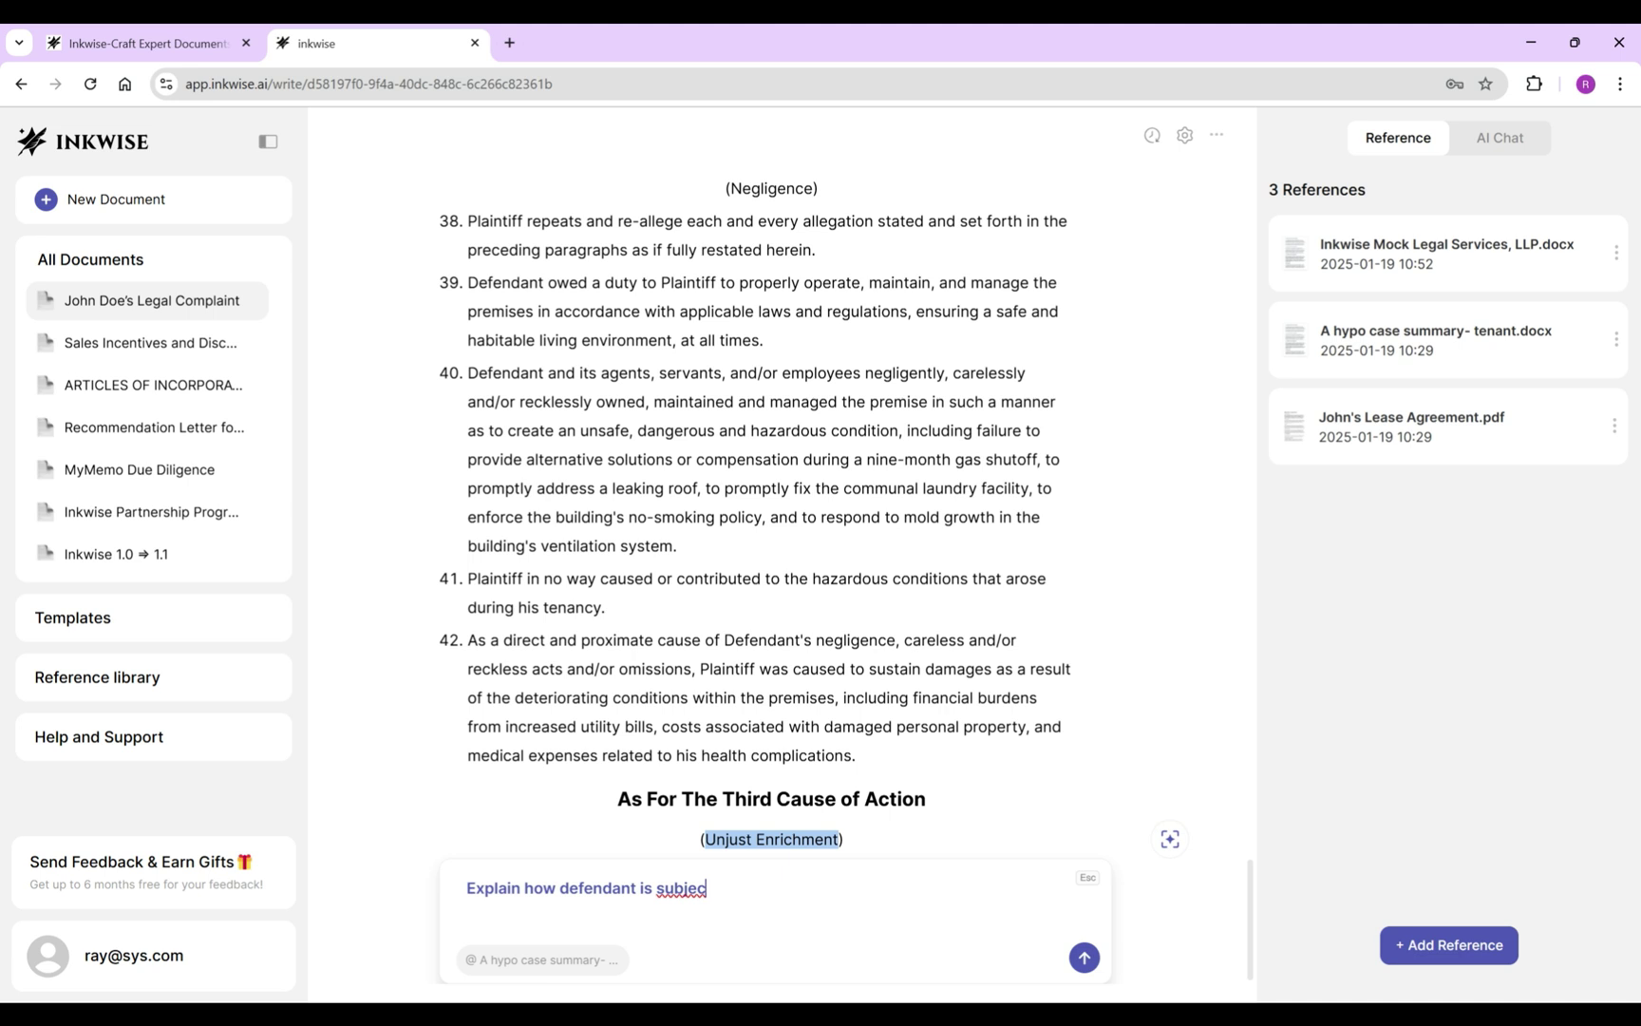
{"action": "type", "text": "t"}
{"action": "key", "text": "BackSpace"}
{"action": "type", "text": "to the "}
{"action": "type", "text": "claim"}
{"action": "type", "text": "(selected texts) based on t"}
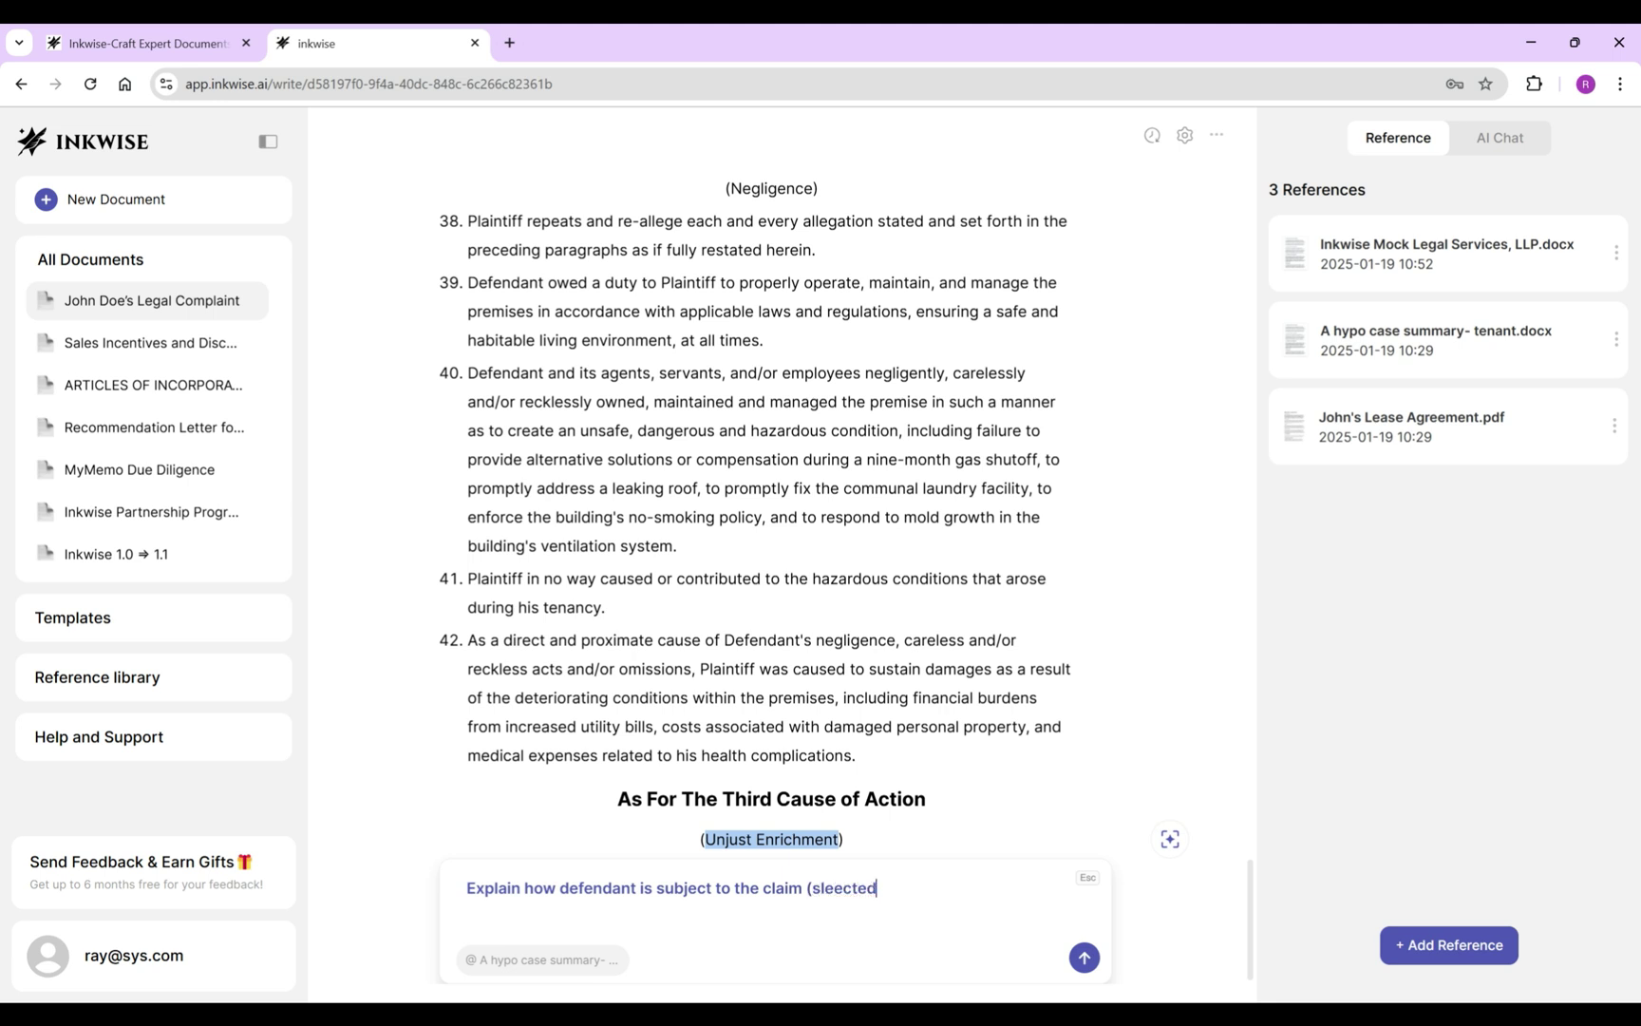
{"action": "type", "text": "he tenant's situation"}
{"action": "key", "text": "Return"}
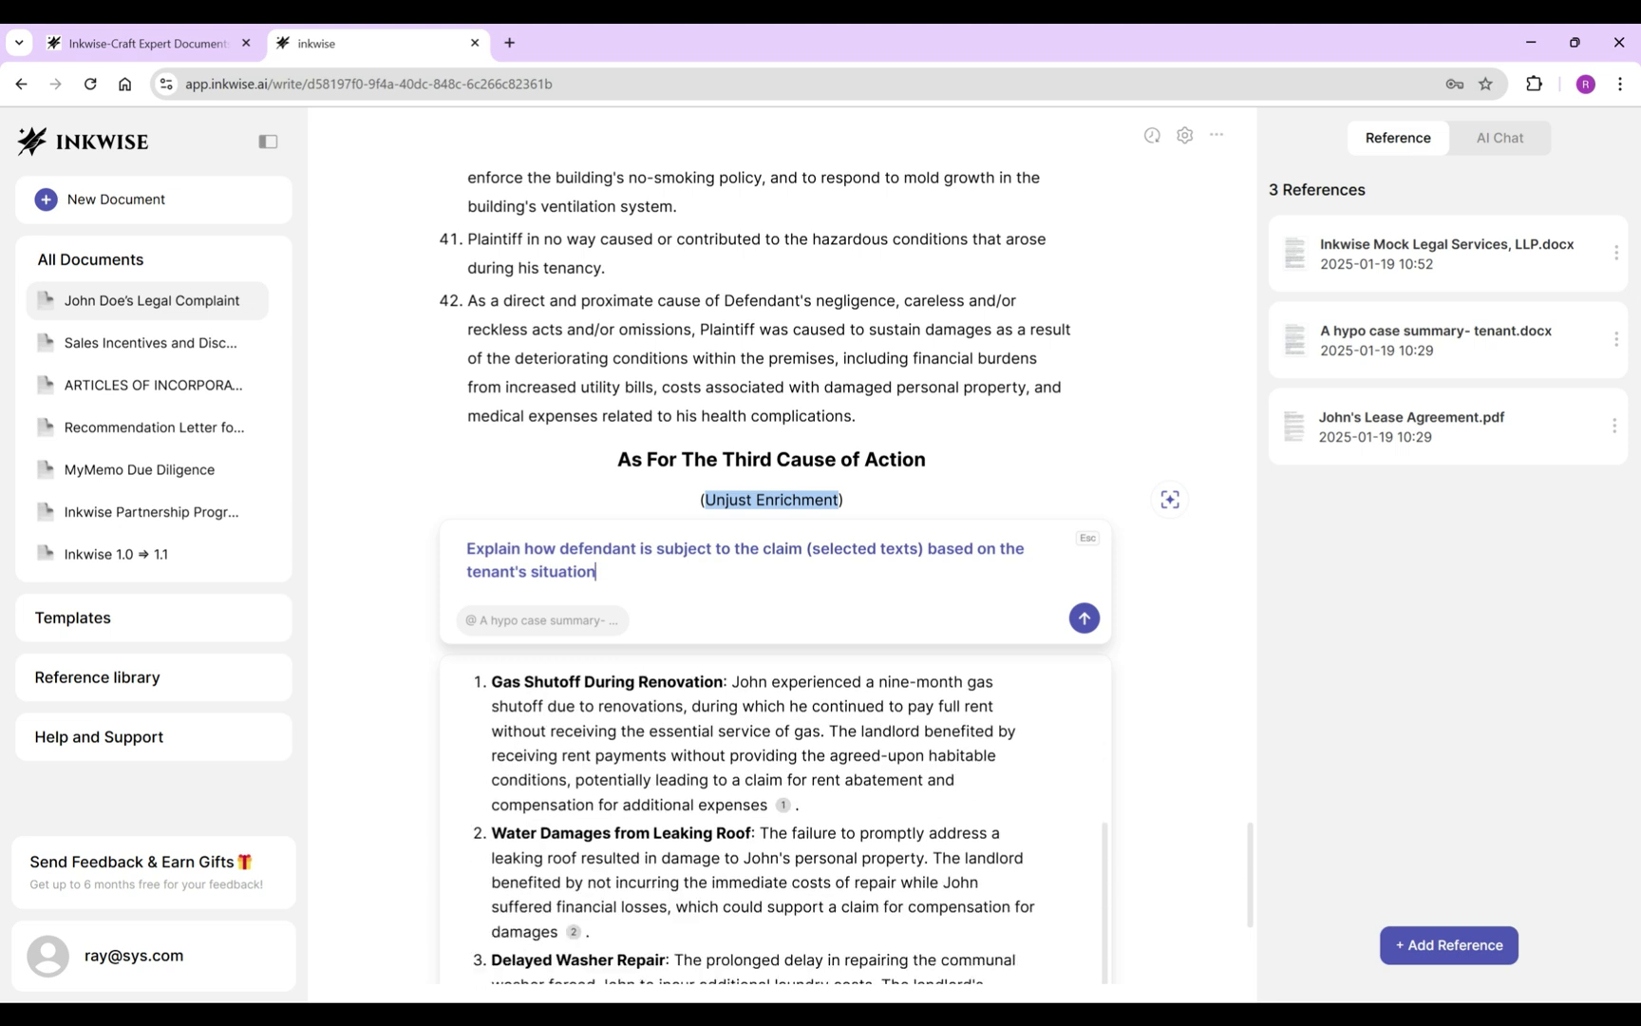
{"action": "left_click_drag", "start_coordinate": [874, 557], "coordinate": [893, 606]}
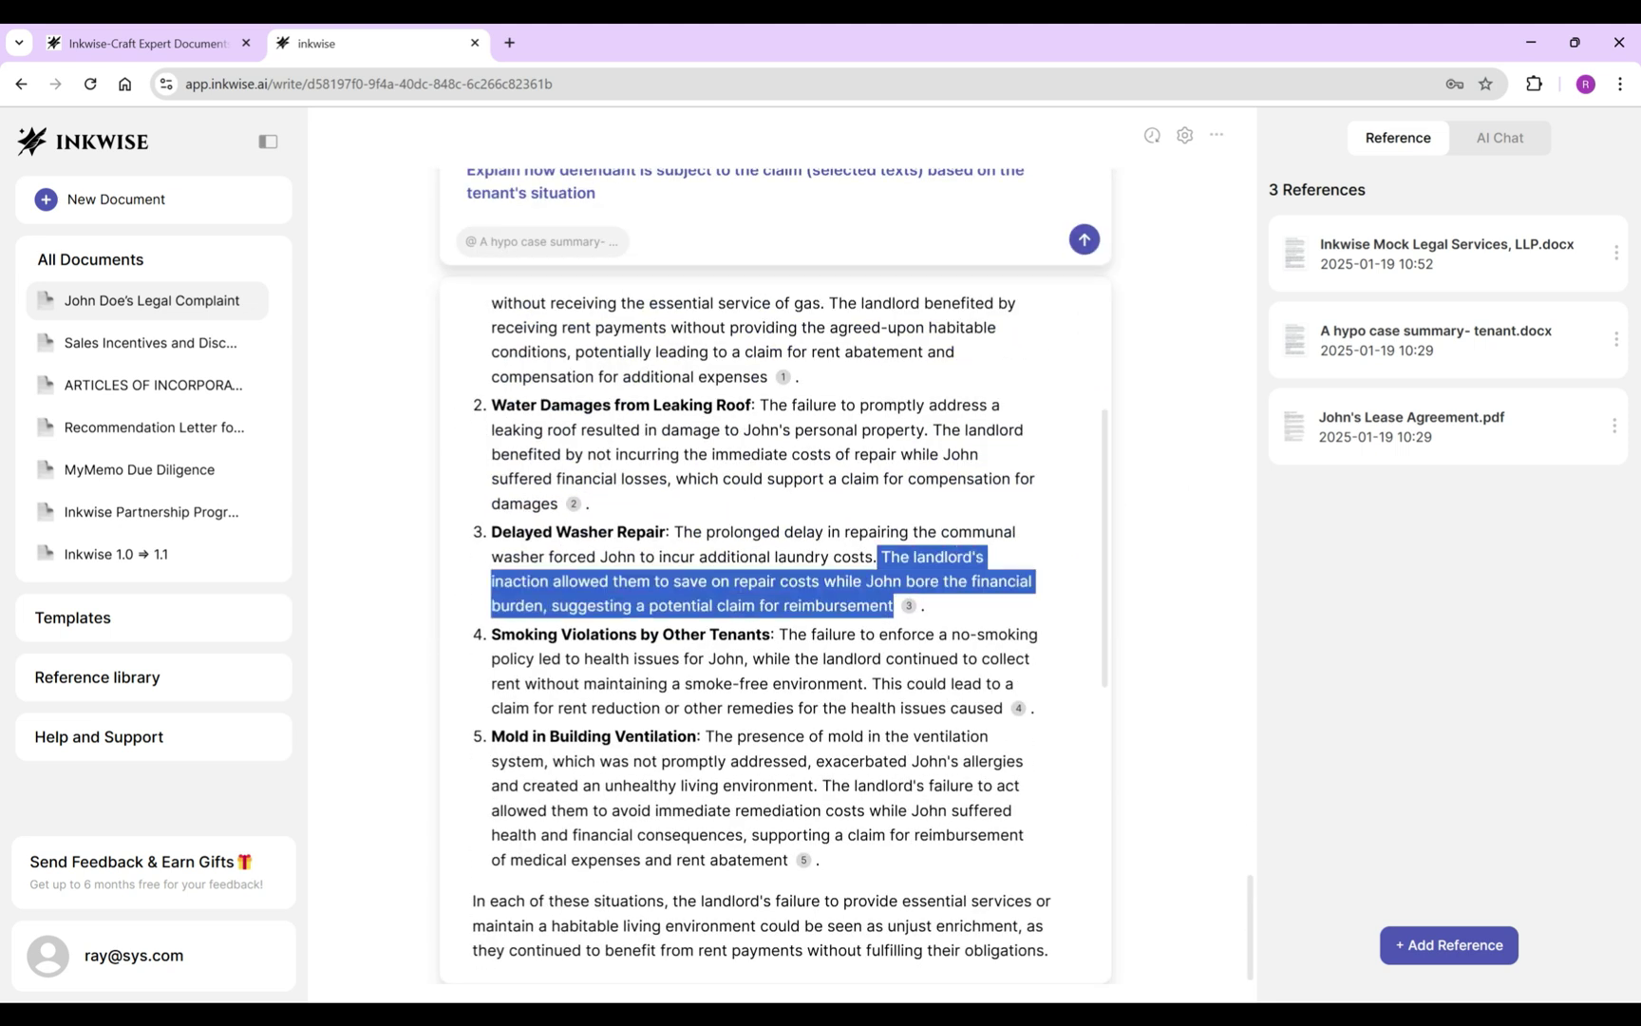
{"action": "scroll", "coordinate": [894, 606], "scroll_direction": "up", "scroll_amount": 6}
{"action": "key", "text": "Escape"}
Fill item 43 with paragraph 38's re-allegation wording.
{"action": "key", "text": "Return"}
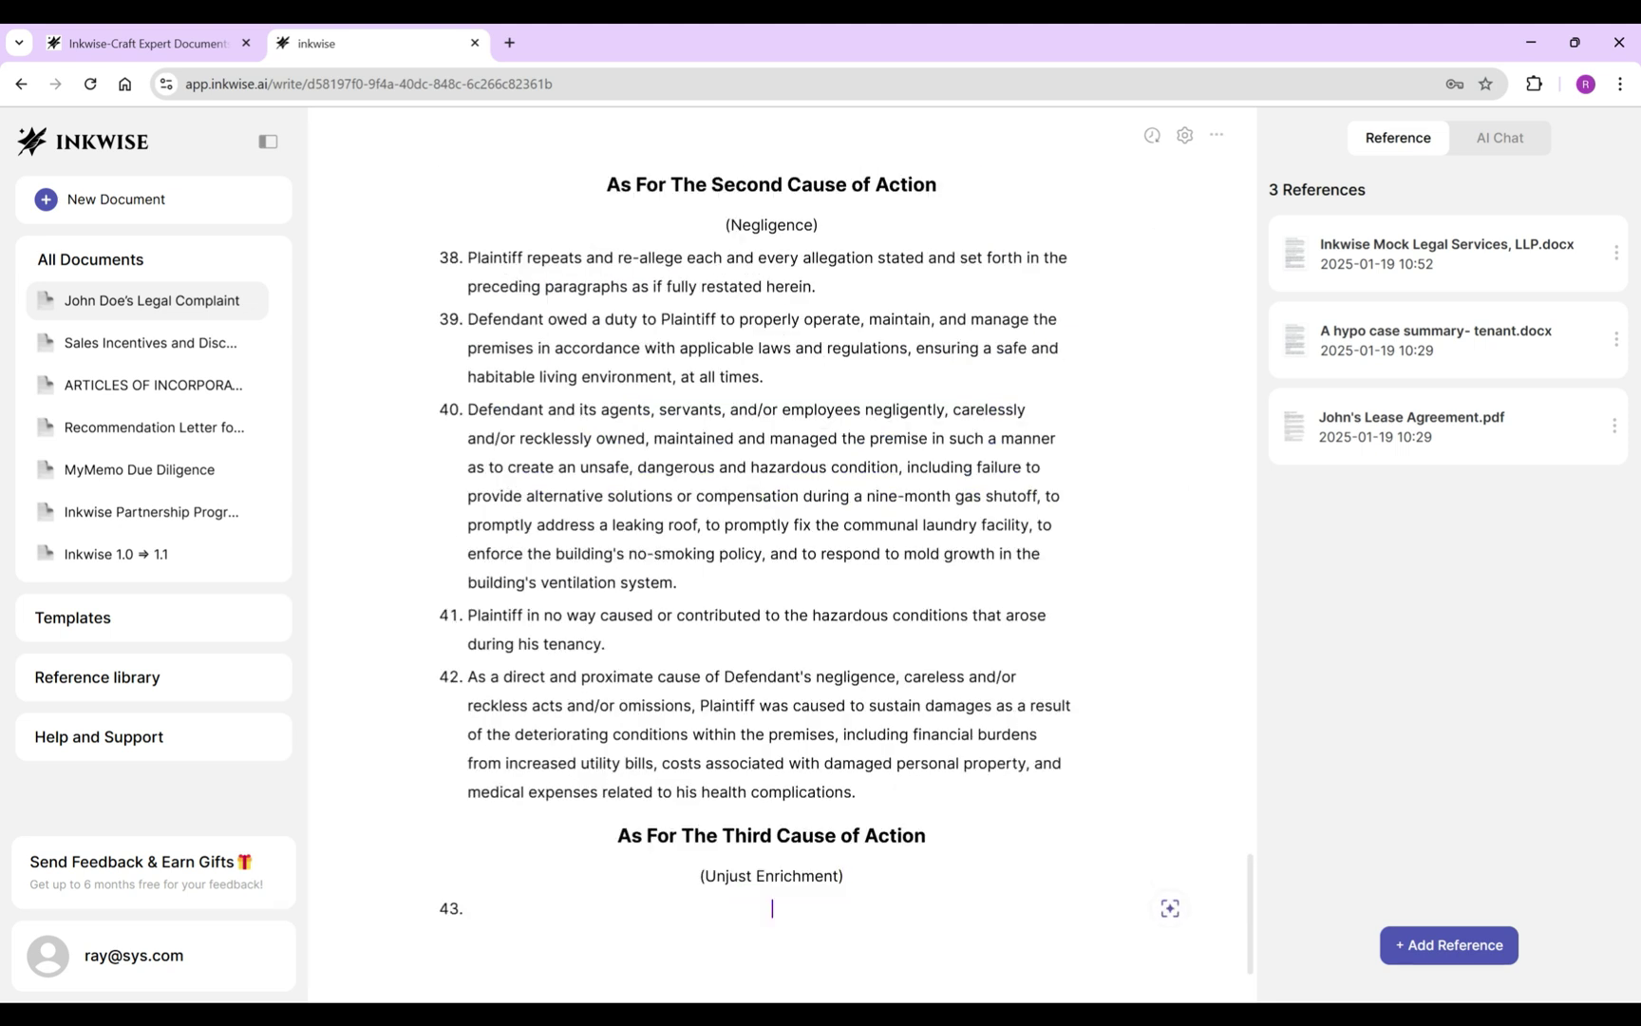
{"action": "left_click_drag", "start_coordinate": [467, 225], "coordinate": [815, 253]}
{"action": "key", "text": "ctrl+c"}
{"action": "key", "text": "ctrl+v"}
{"action": "key", "text": "BackSpace"}
Write paragraph 44: Defendant was unjustly enriched collecting full rent without a working roof, laundry or ventilation.
{"action": "key", "text": "Return"}
{"action": "scroll", "coordinate": [772, 569], "scroll_direction": "down", "scroll_amount": 2}
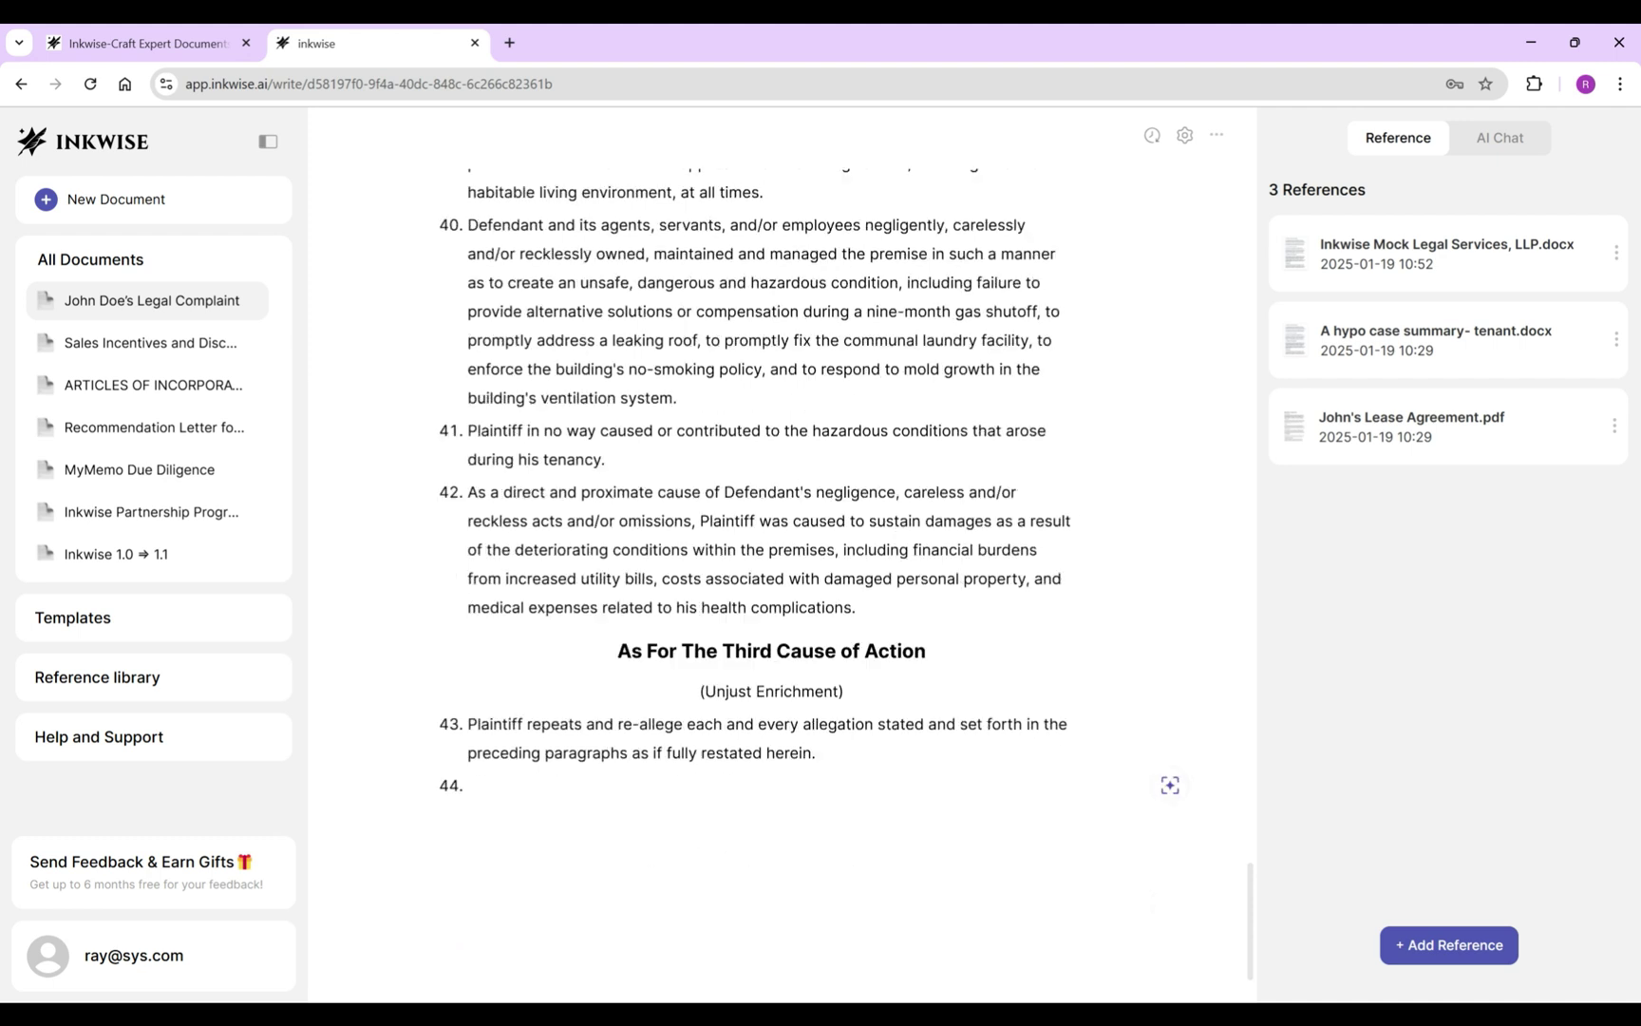
{"action": "type", "text": "Defendant is unjustly enriched "}
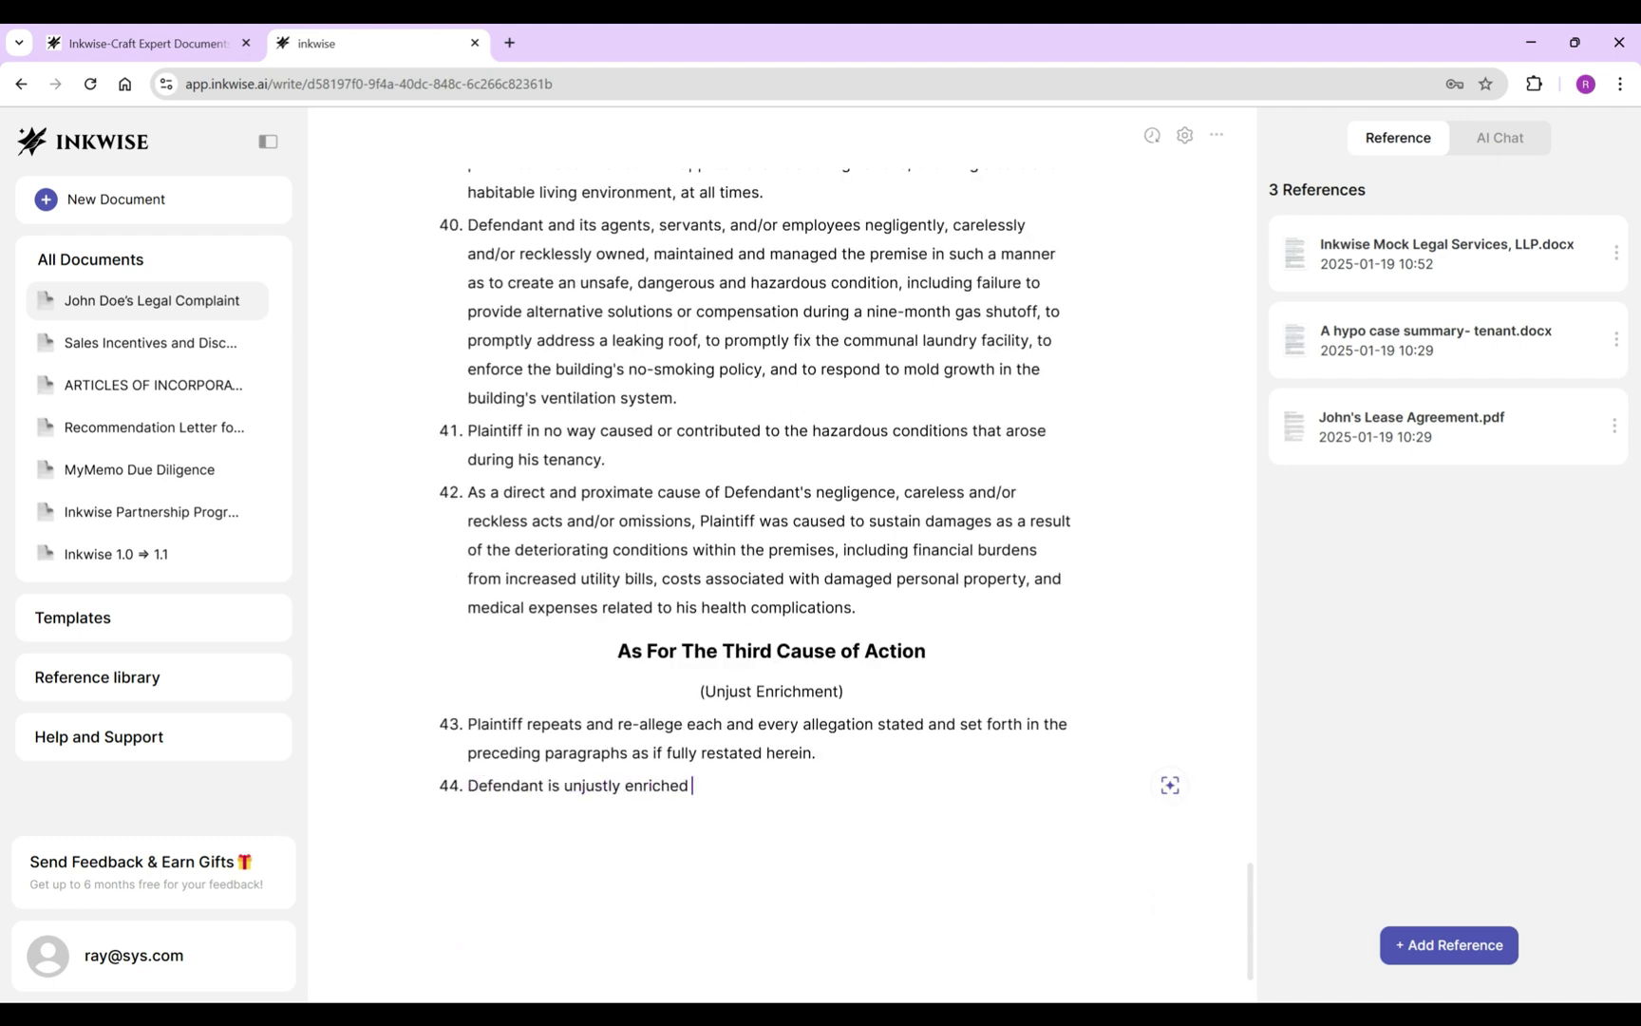
{"action": "type", "text": "as it received the entire rent amount without "}
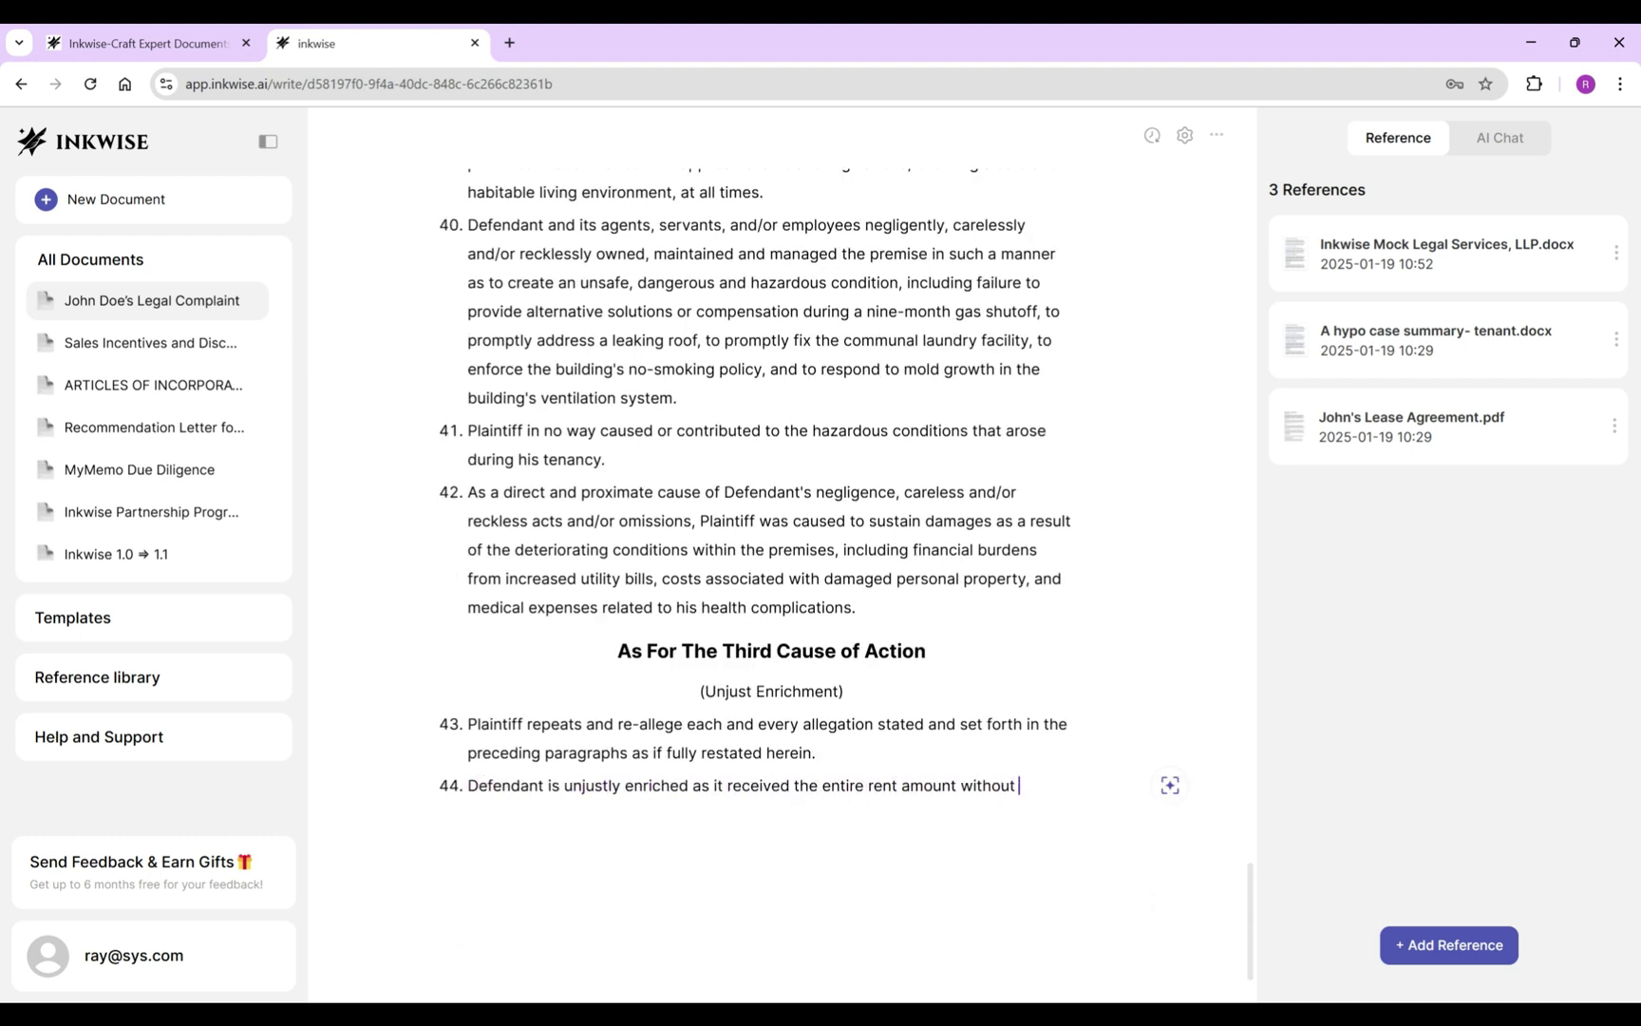
{"action": "type", "text": "providing services agreed to, including b"}
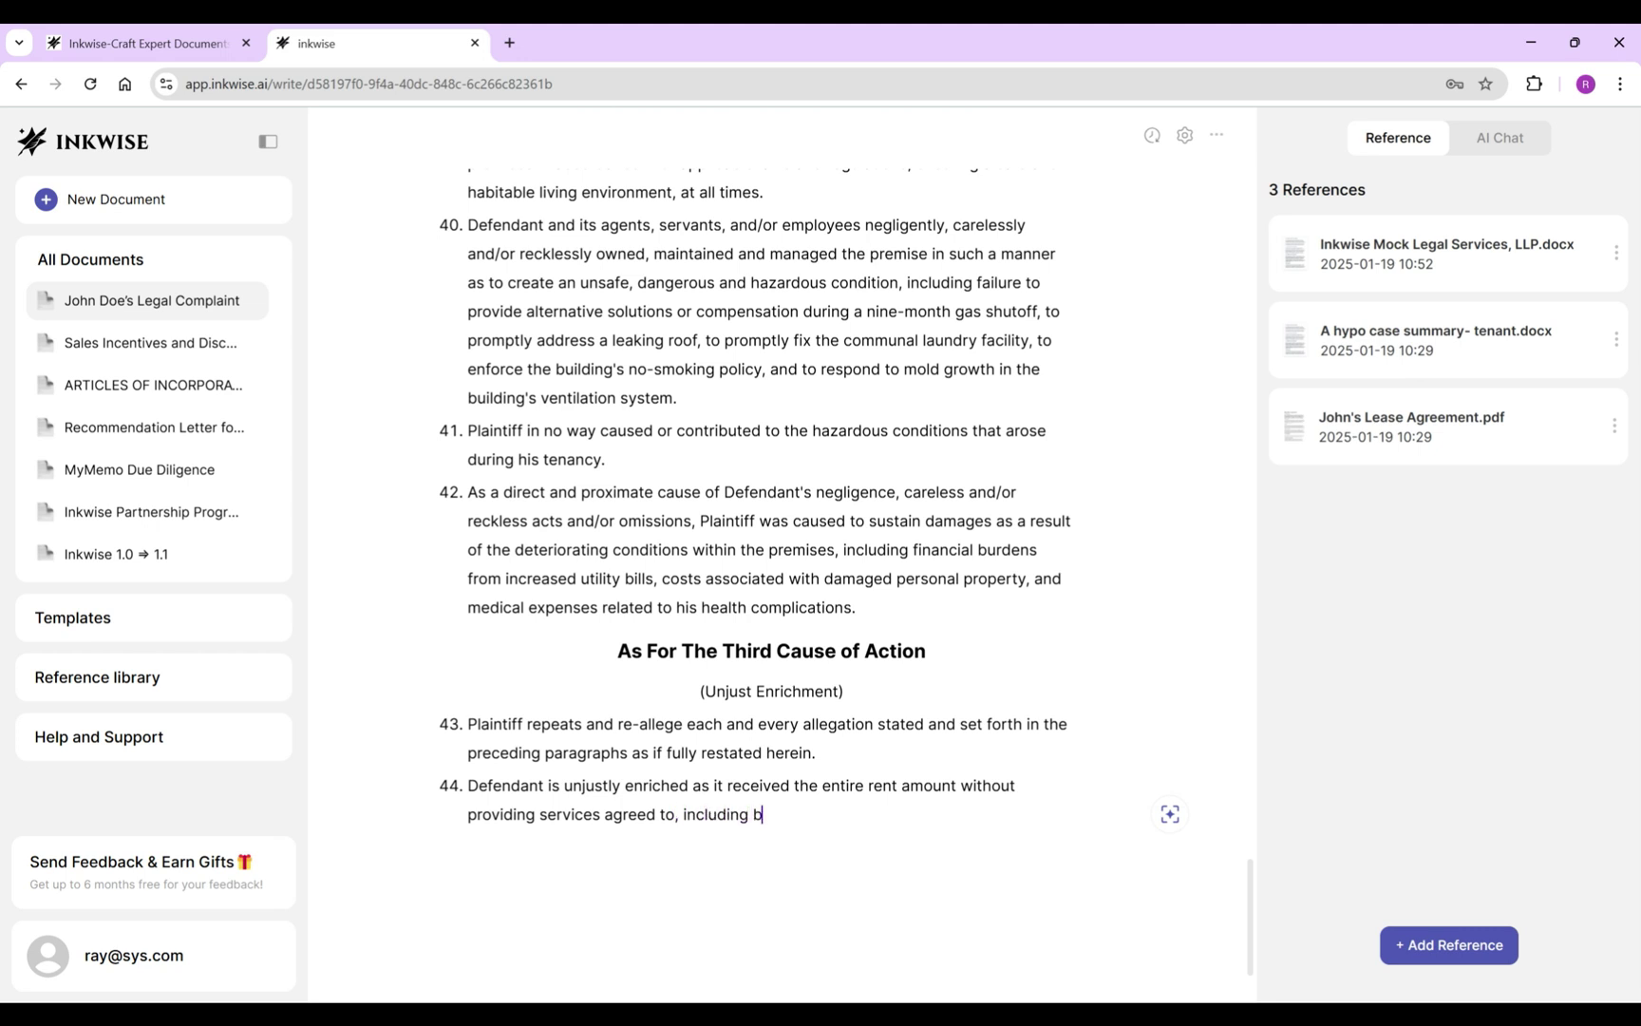
{"action": "type", "text": "ut not limited to a lack of gas for more than nine months, the lea"}
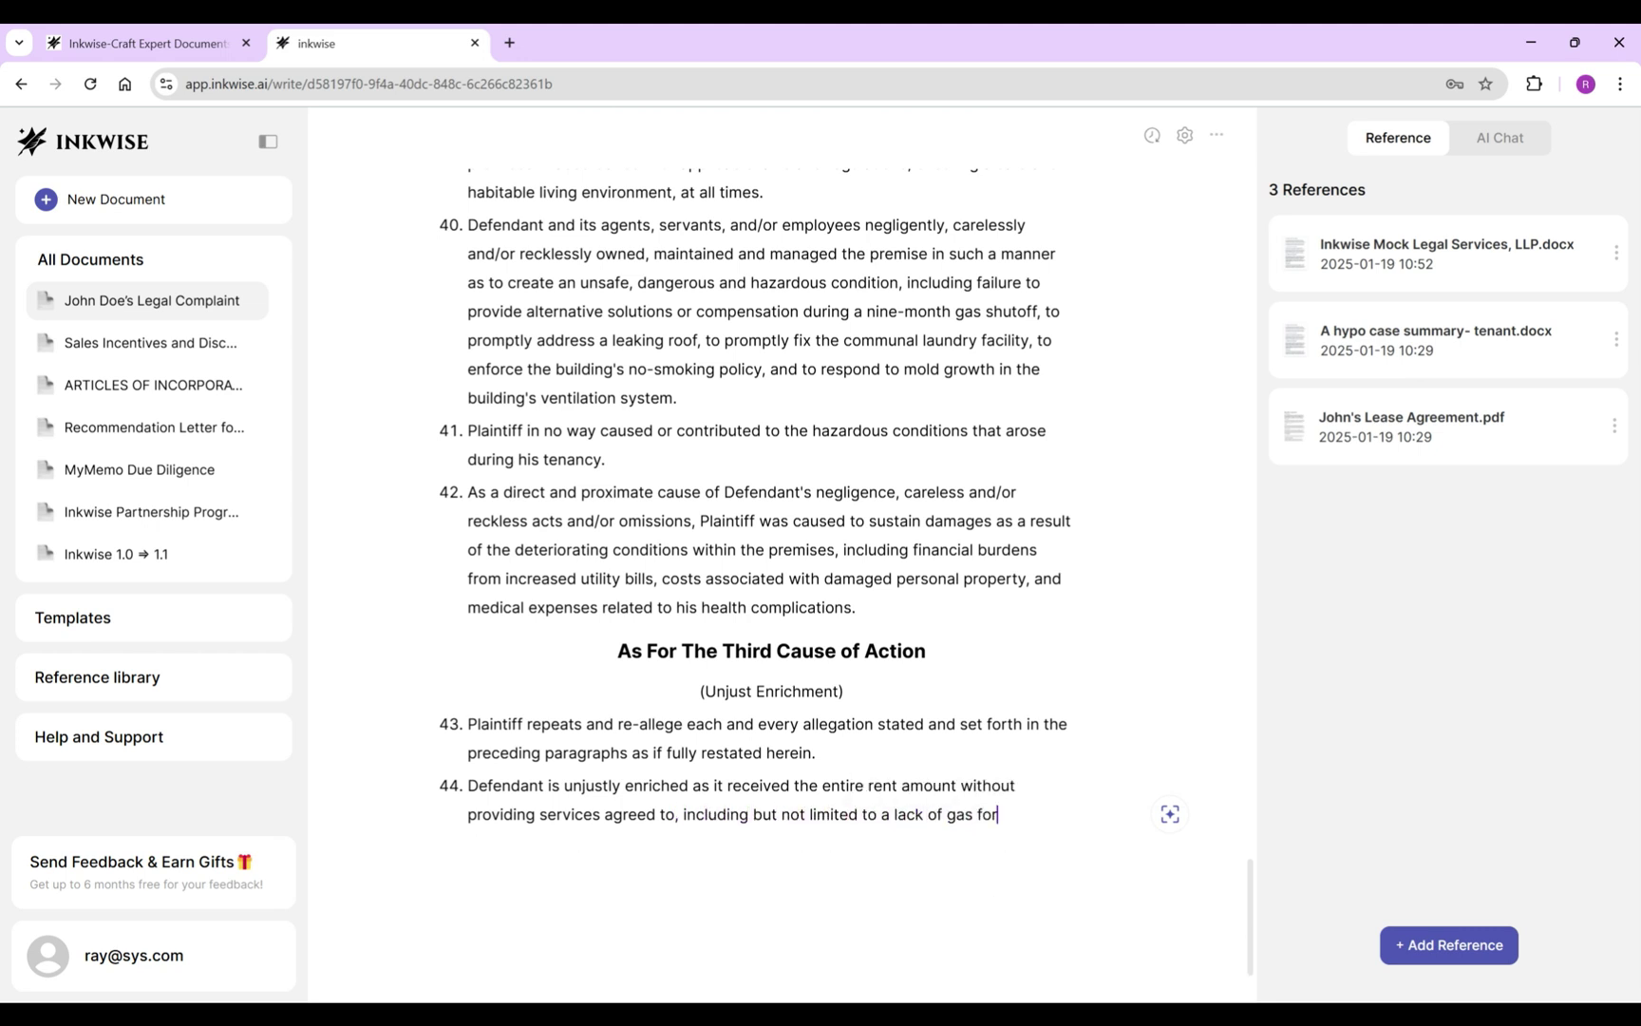
{"action": "key", "text": "BackSpace"}
{"action": "key", "text": "BackSpace"}
{"action": "key", "text": "BackSpace"}
{"action": "key", "text": "BackSpace"}
{"action": "key", "text": "BackSpace"}
{"action": "key", "text": "BackSpace"}
{"action": "key", "text": "BackSpace"}
{"action": "type", "text": "a proper working"}
{"action": "key", "text": "BackSpace"}
{"action": "key", "text": "BackSpace"}
{"action": "key", "text": "BackSpace"}
{"action": "key", "text": "BackSpace"}
{"action": "key", "text": "BackSpace"}
{"action": "key", "text": "BackSpace"}
{"action": "key", "text": "BackSpace"}
{"action": "key", "text": "BackSpace"}
{"action": "type", "text": "ly working roof, a working laundry fav"}
{"action": "type", "text": "ility or reasonable alternatives, a "}
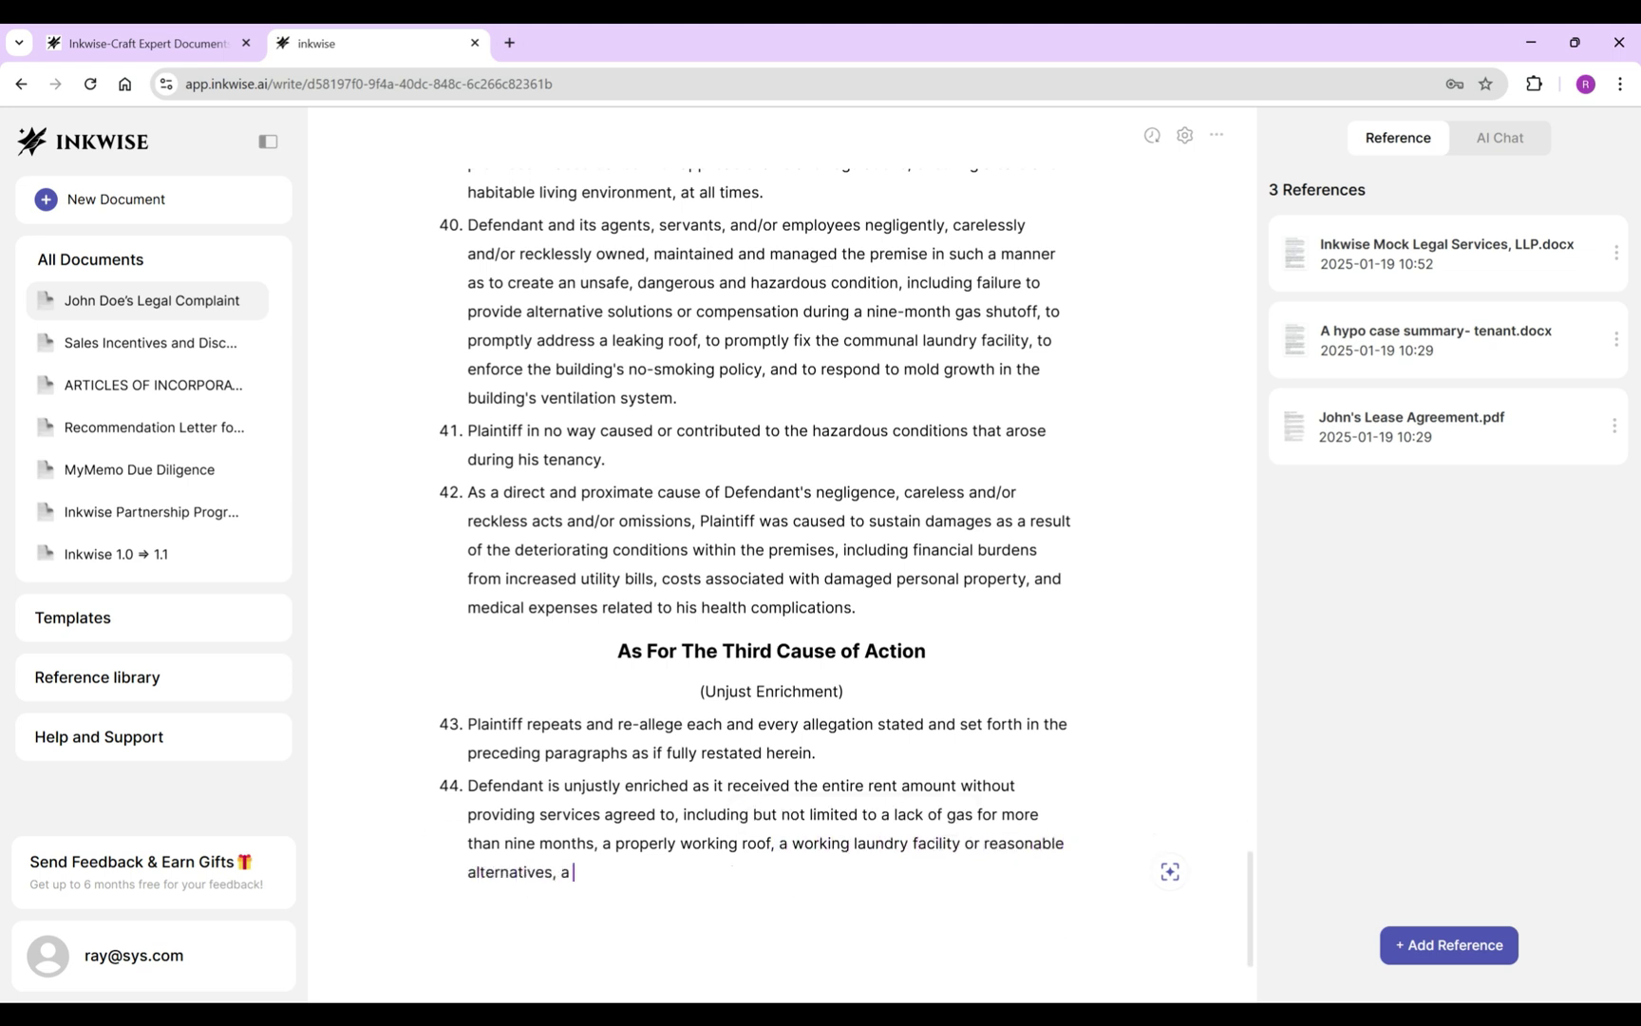
{"action": "type", "text": "safe ventilation system and a smoking free en"}
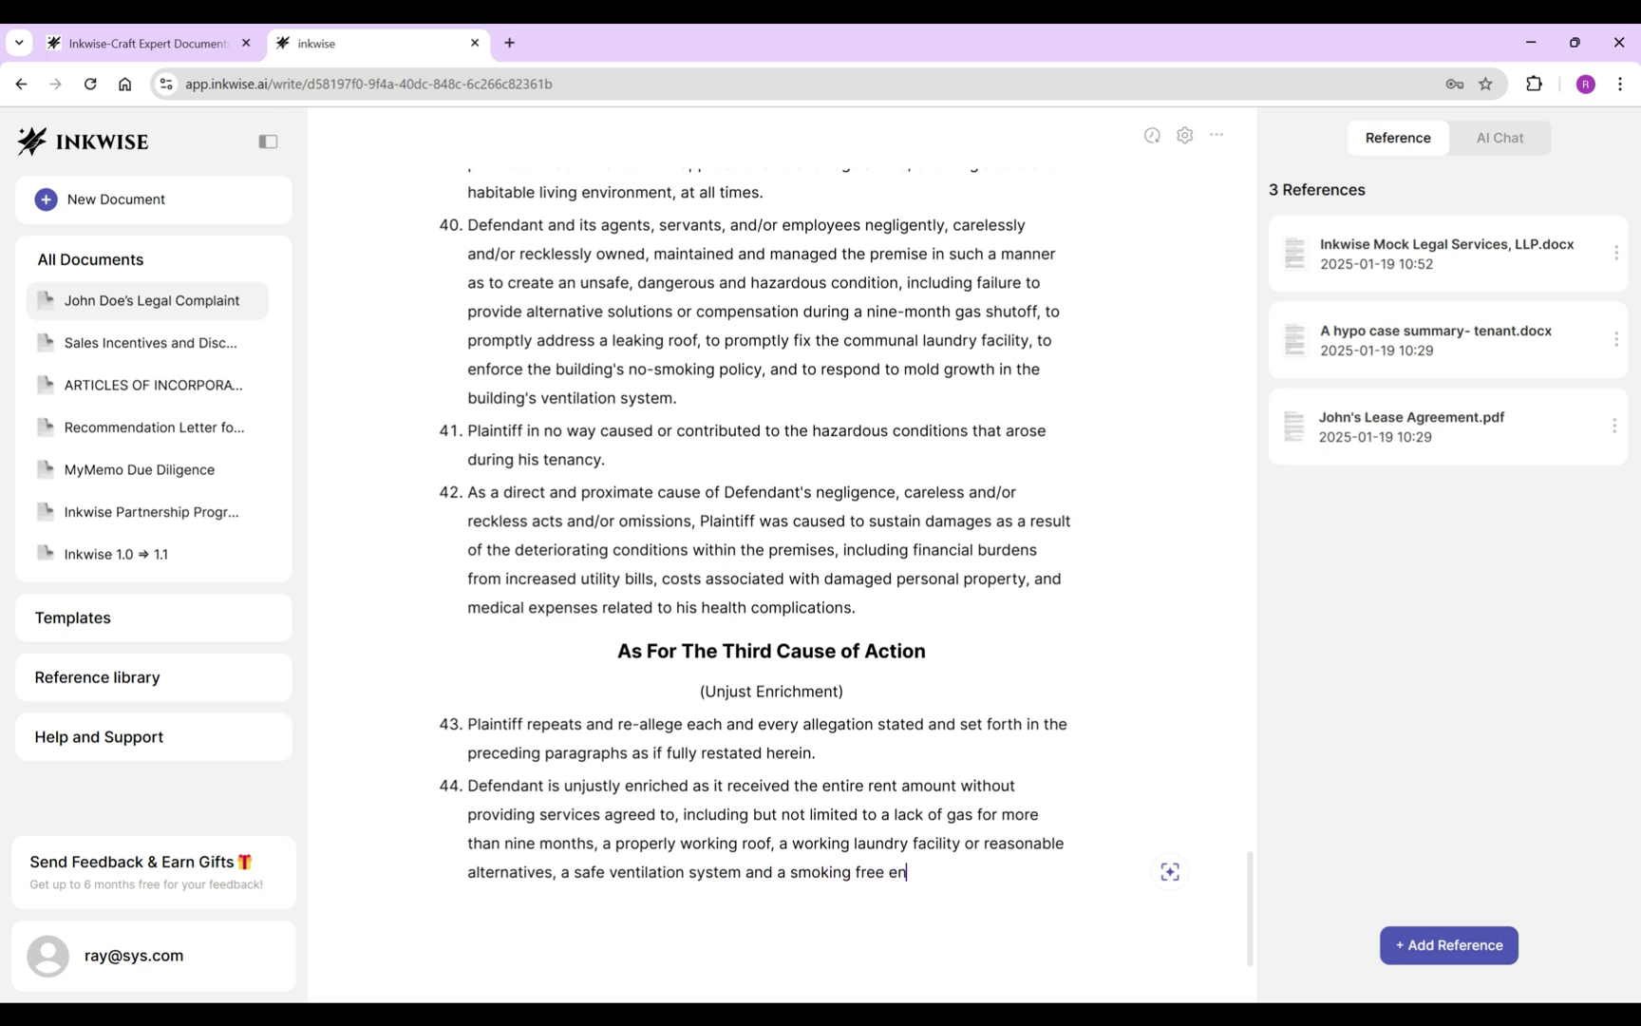
{"action": "type", "text": "vironment."}
Write paragraph 45 claiming compensation for contract breach, habitability, negligence and unjust enrichment.
{"action": "type", "text": "Therefore, "}
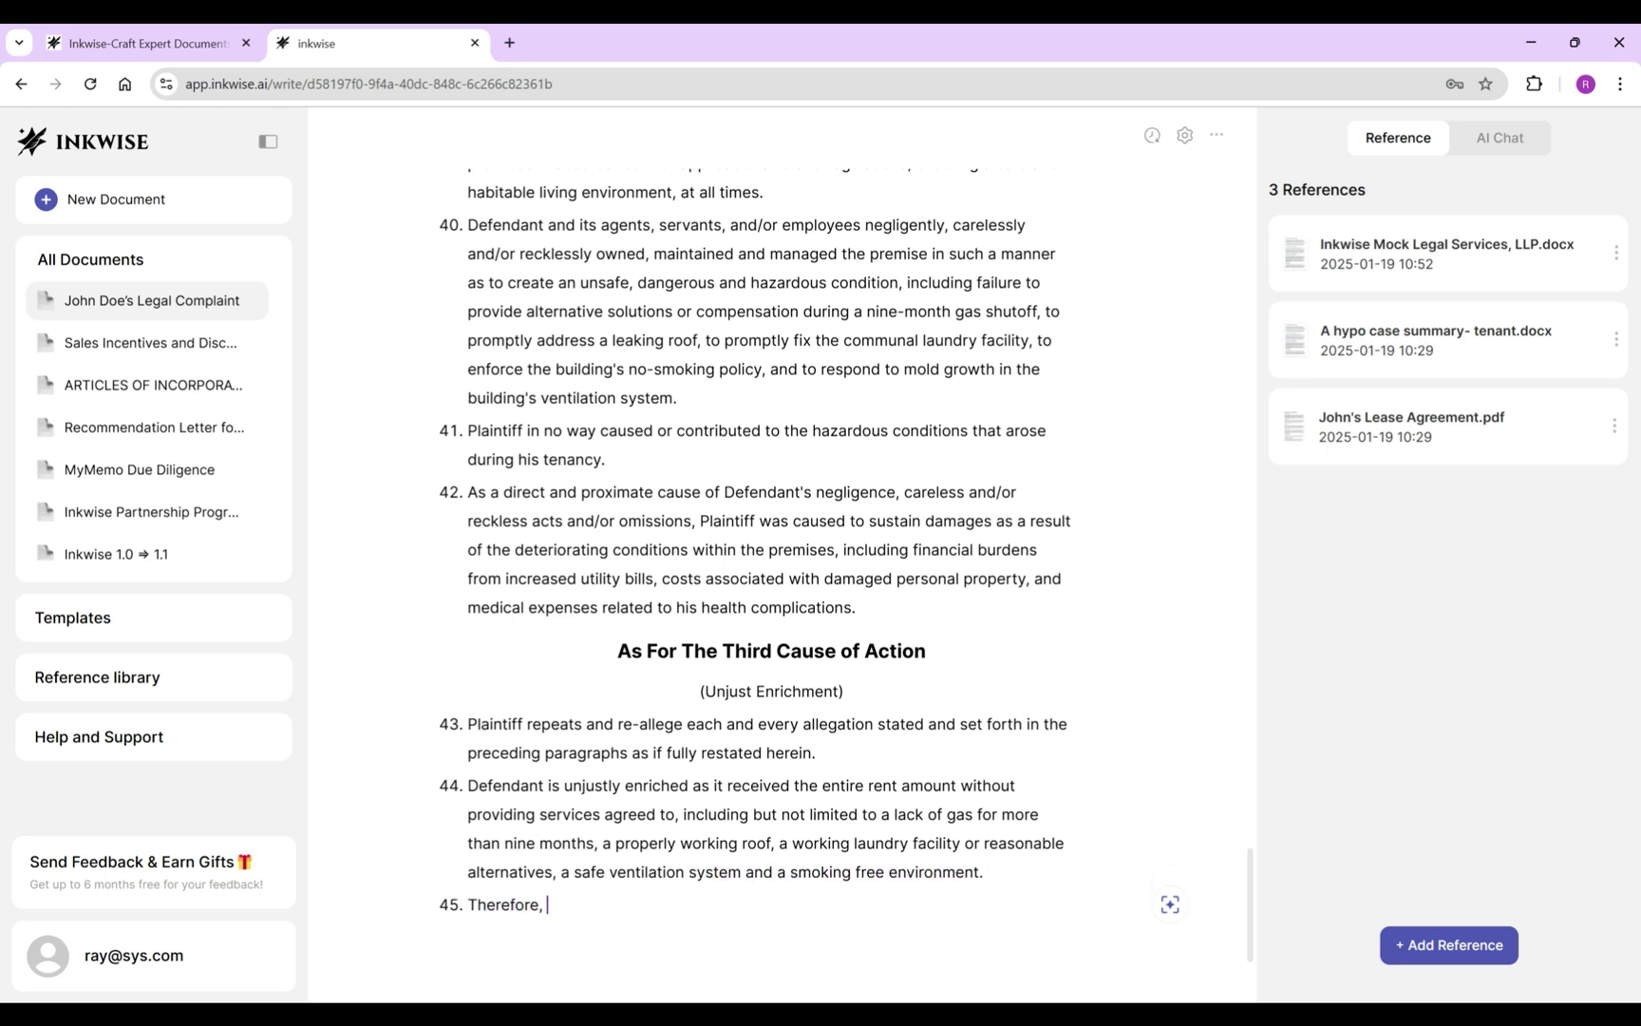
{"action": "type", "text": "Plaintiff is entitled to be compensated for "}
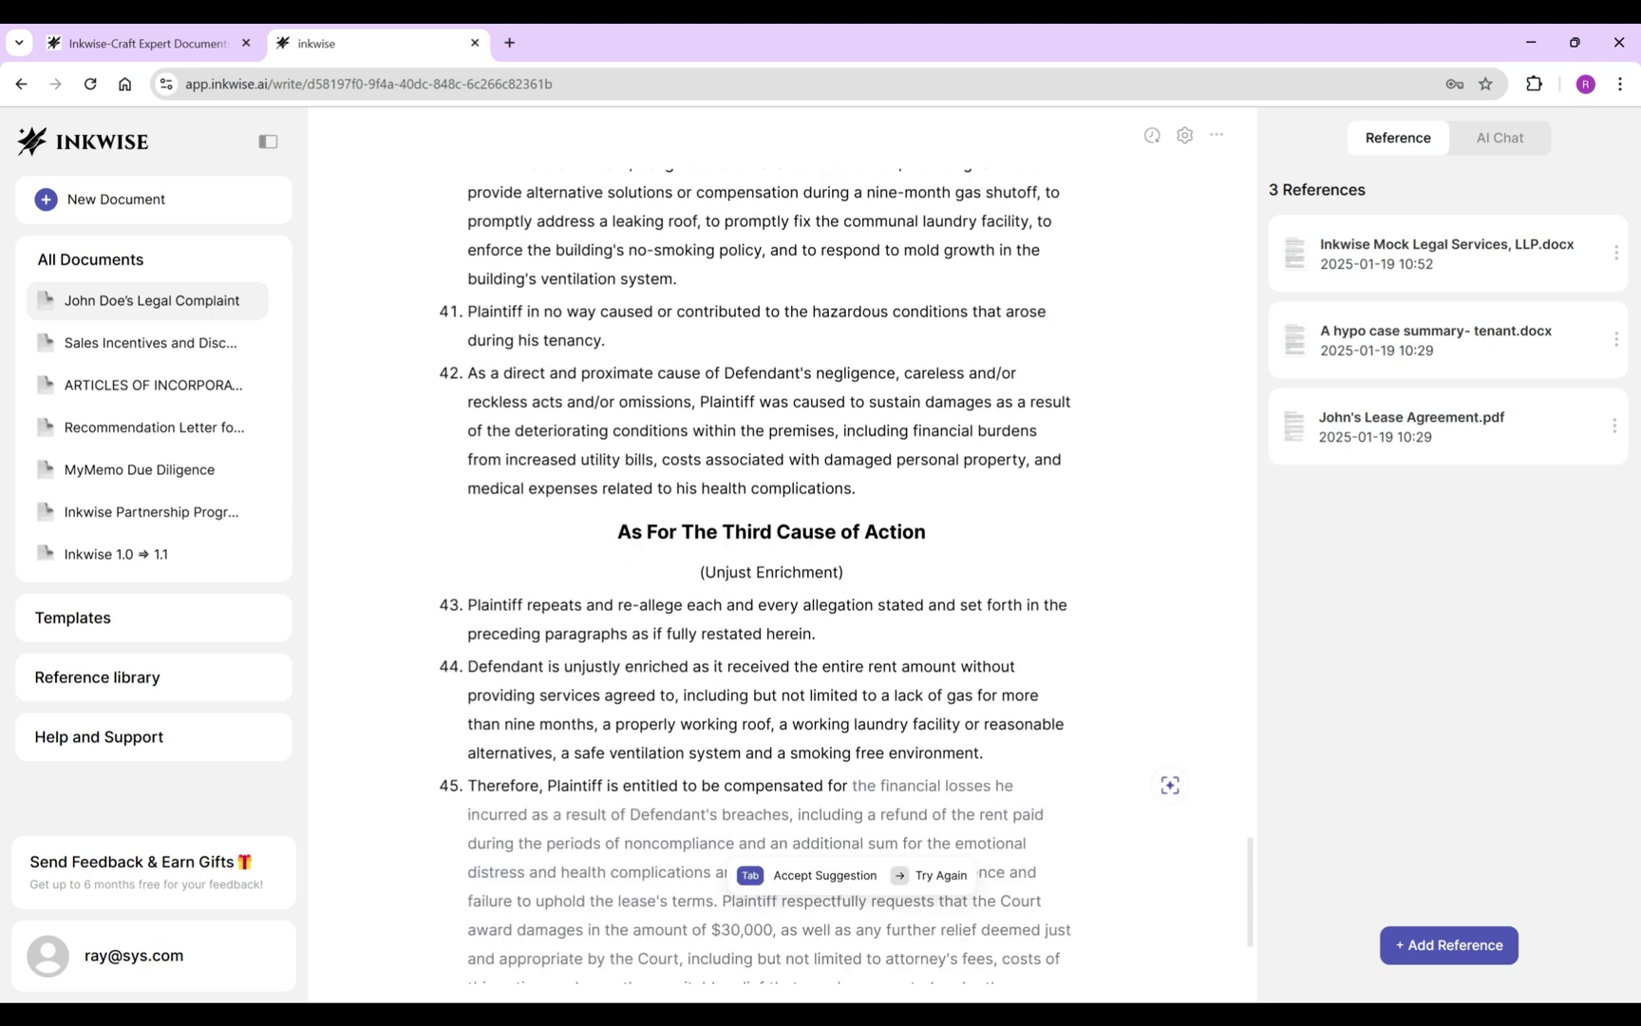
{"action": "type", "text": "Defendant's breach of contract, "}
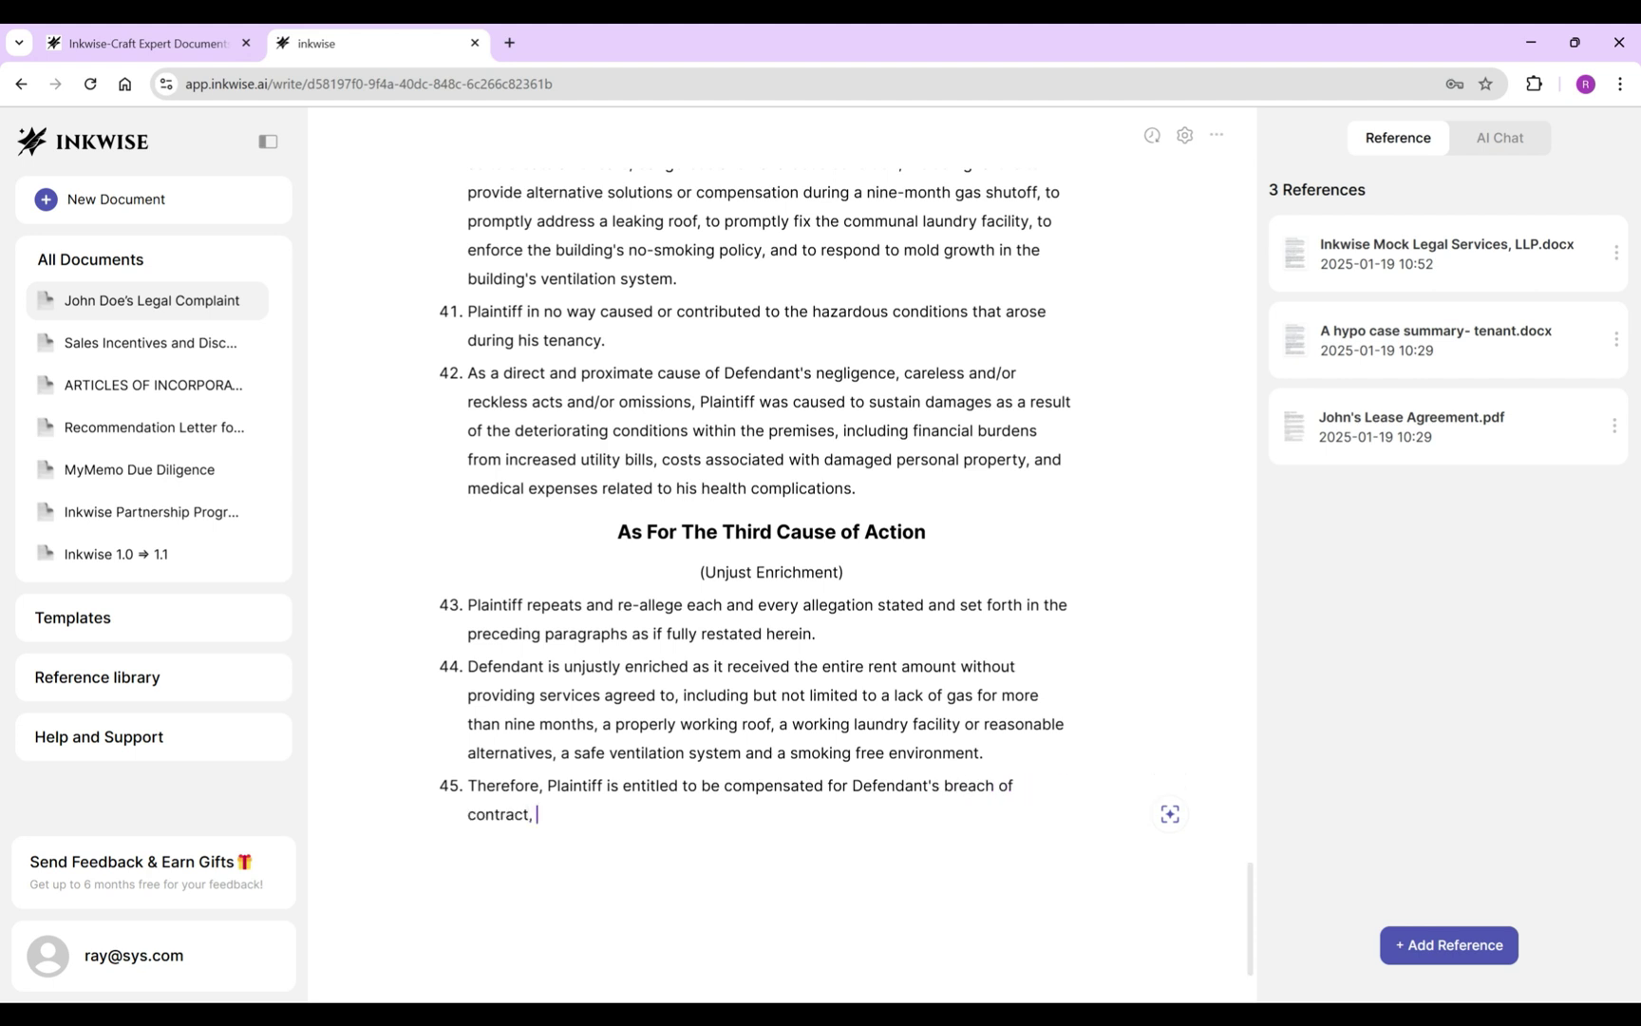
{"action": "type", "text": "breach of implied warranty of habitability, negligence and unjust enrichmon"}
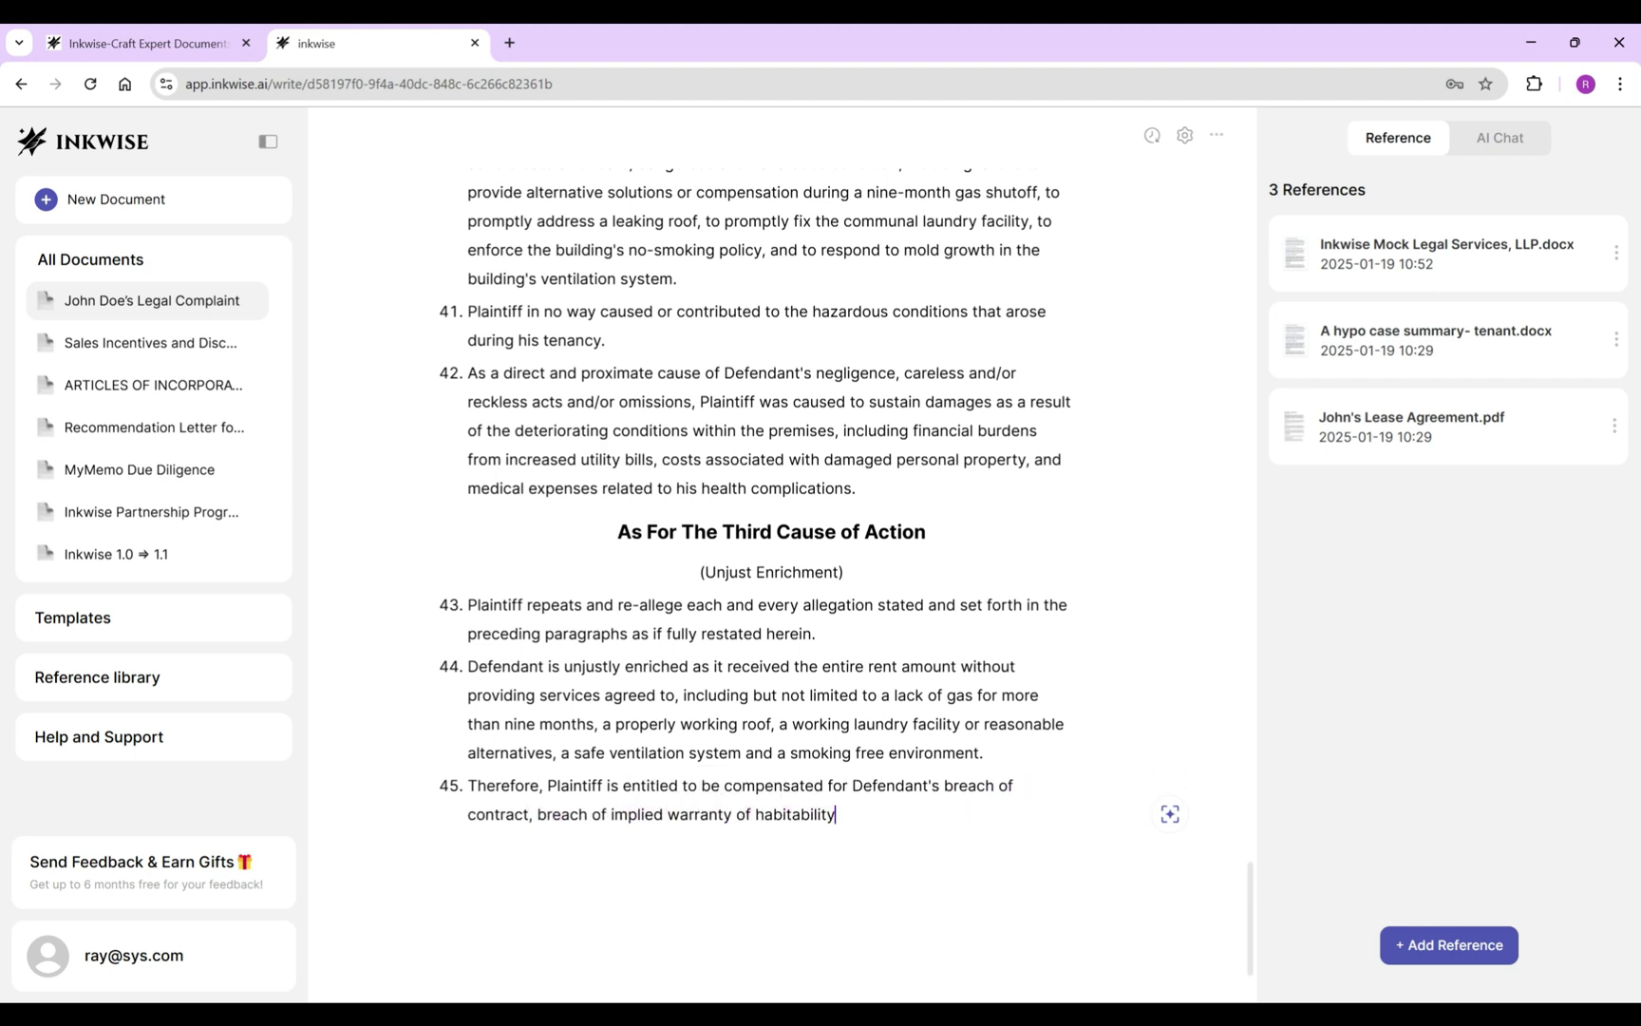
{"action": "key", "text": "BackSpace"}
{"action": "key", "text": "BackSpace"}
{"action": "type", "text": "ent.."}
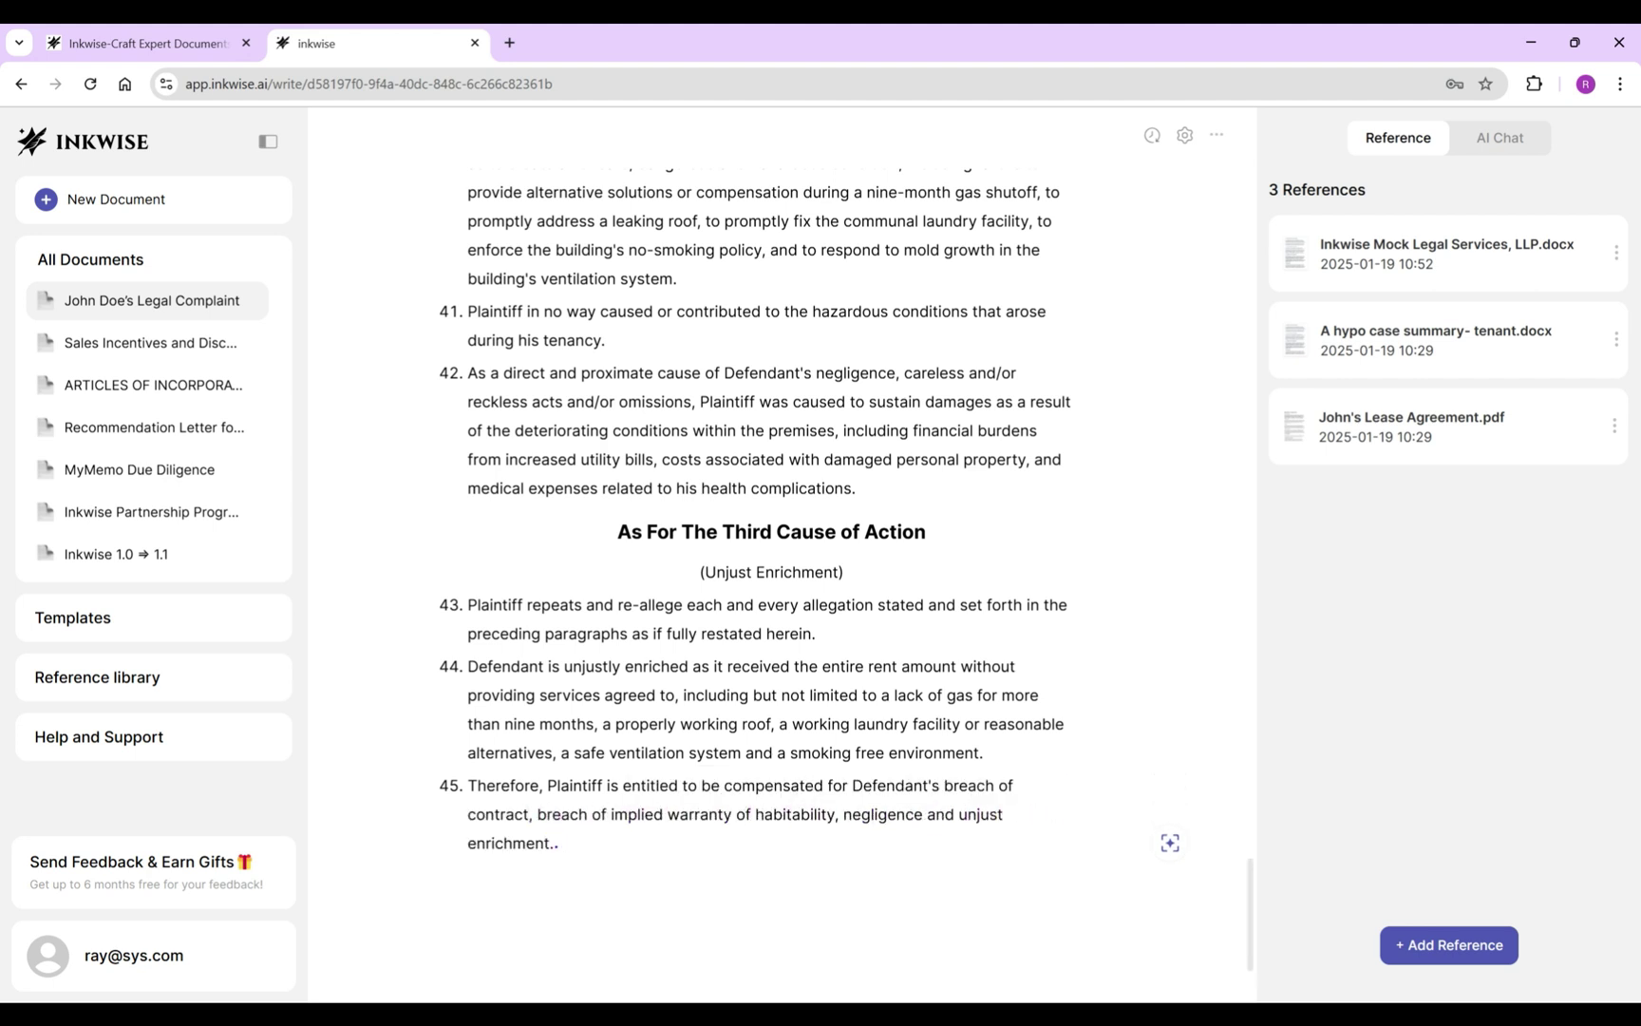
{"action": "key", "text": "BackSpace"}
{"action": "scroll", "coordinate": [771, 513], "scroll_direction": "down", "scroll_amount": 1}
{"action": "key", "text": "Return"}
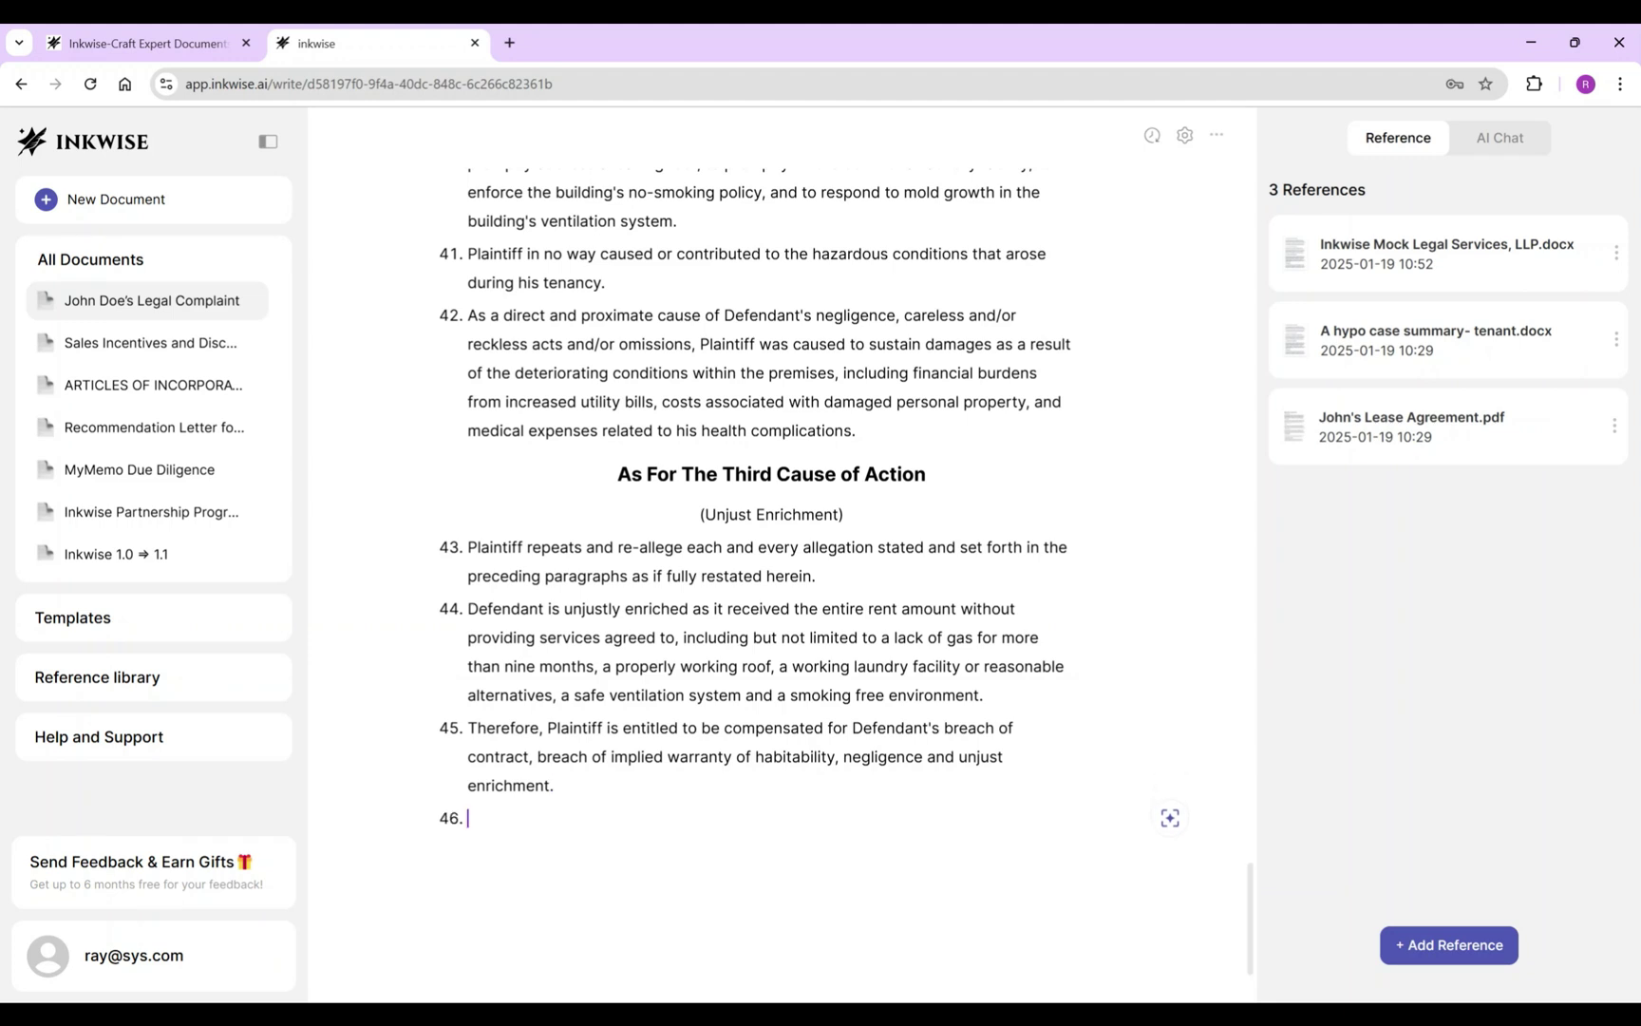
Write item 46 claiming no less than $30,000 plus costs, attorney's fees and compensatory damages.
{"action": "type", "text": "By reason"}
{"action": "type", "text": " of the foregoing, Plaintiff is entit"}
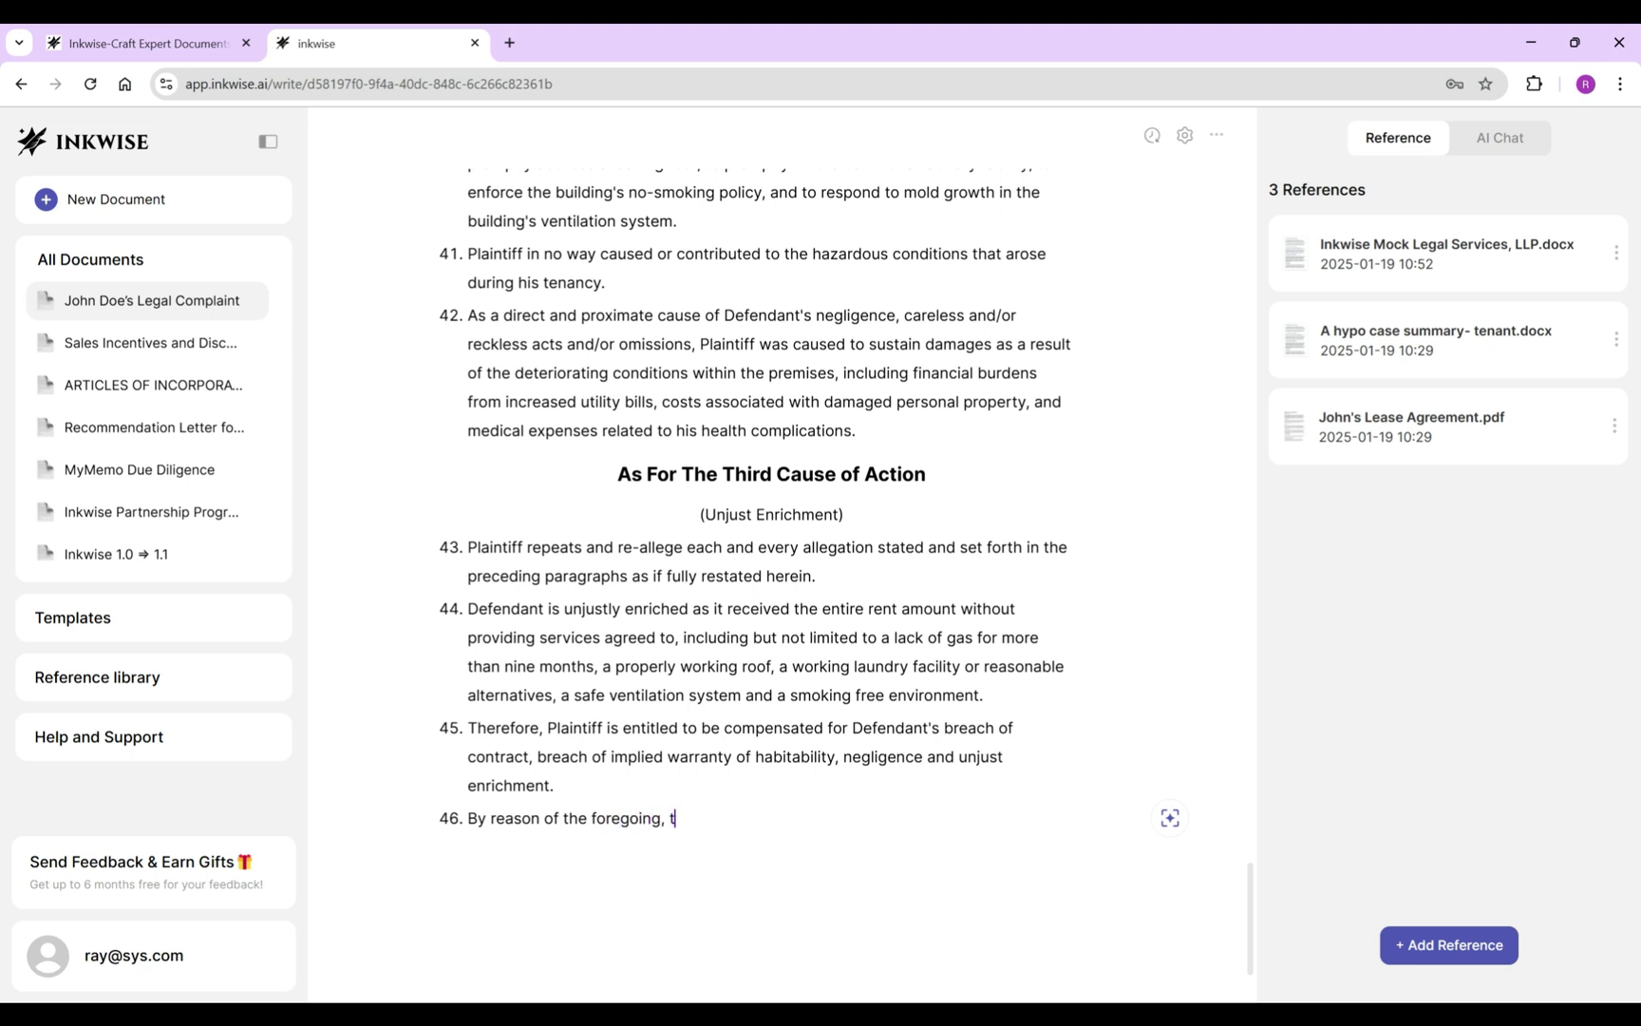
{"action": "type", "text": "led to damages to be dete"}
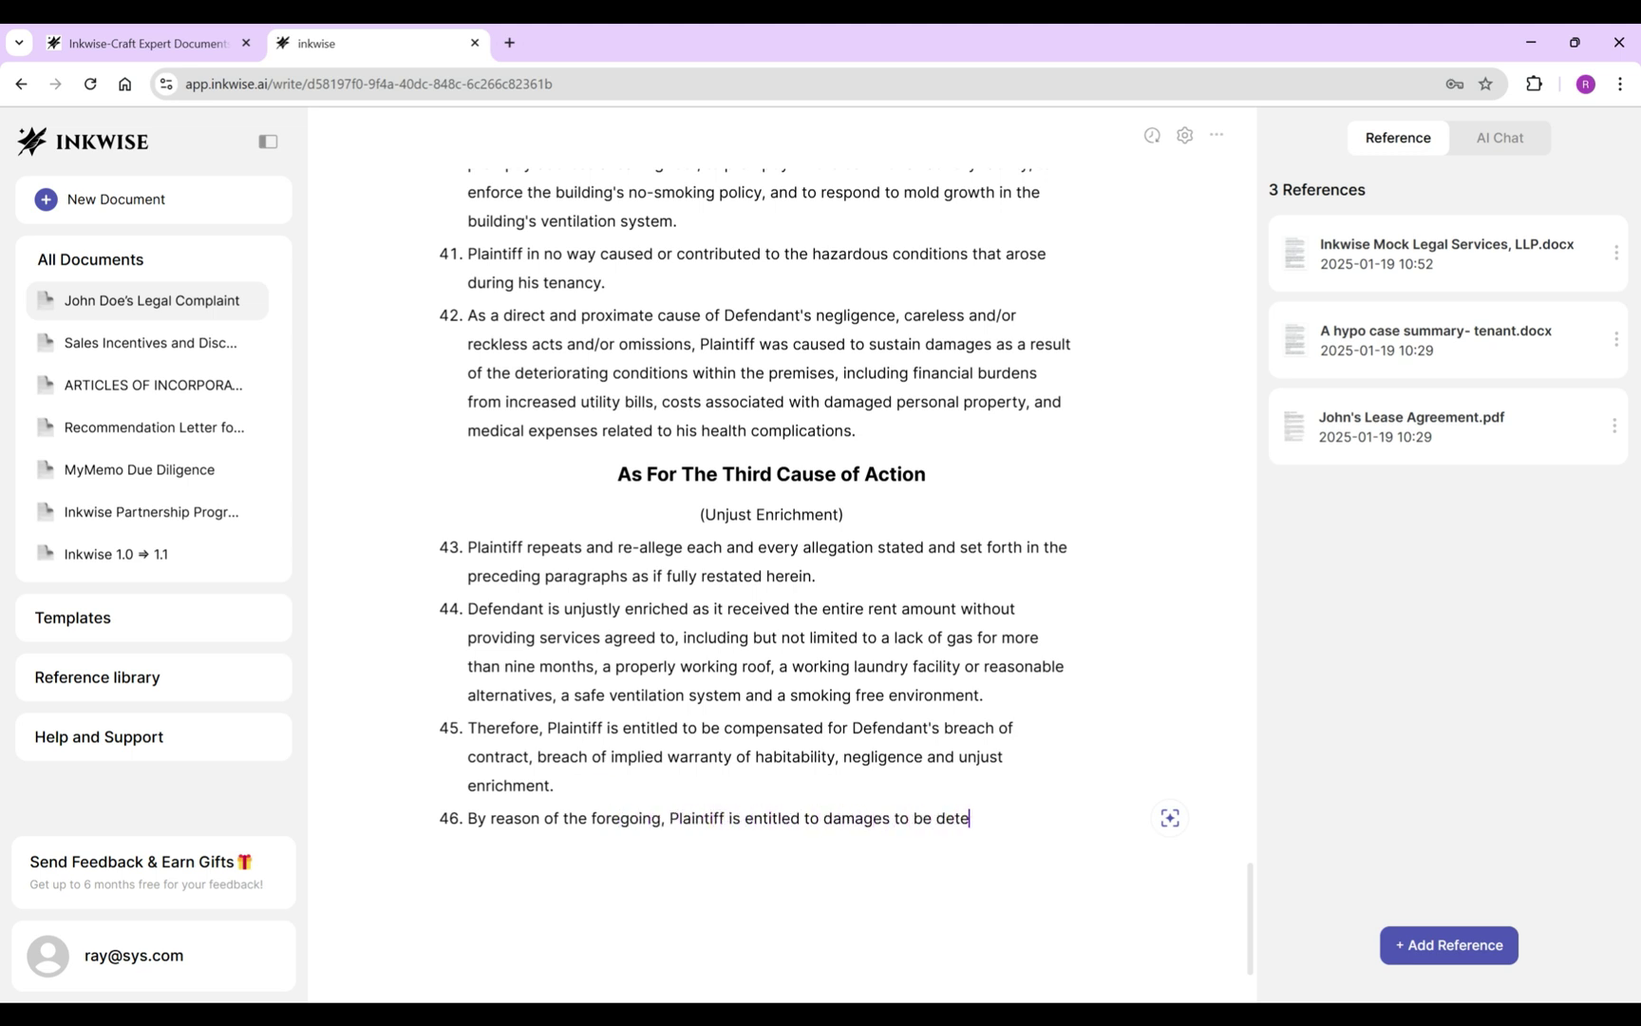
{"action": "type", "text": "rmined at trial, but no less than $"}
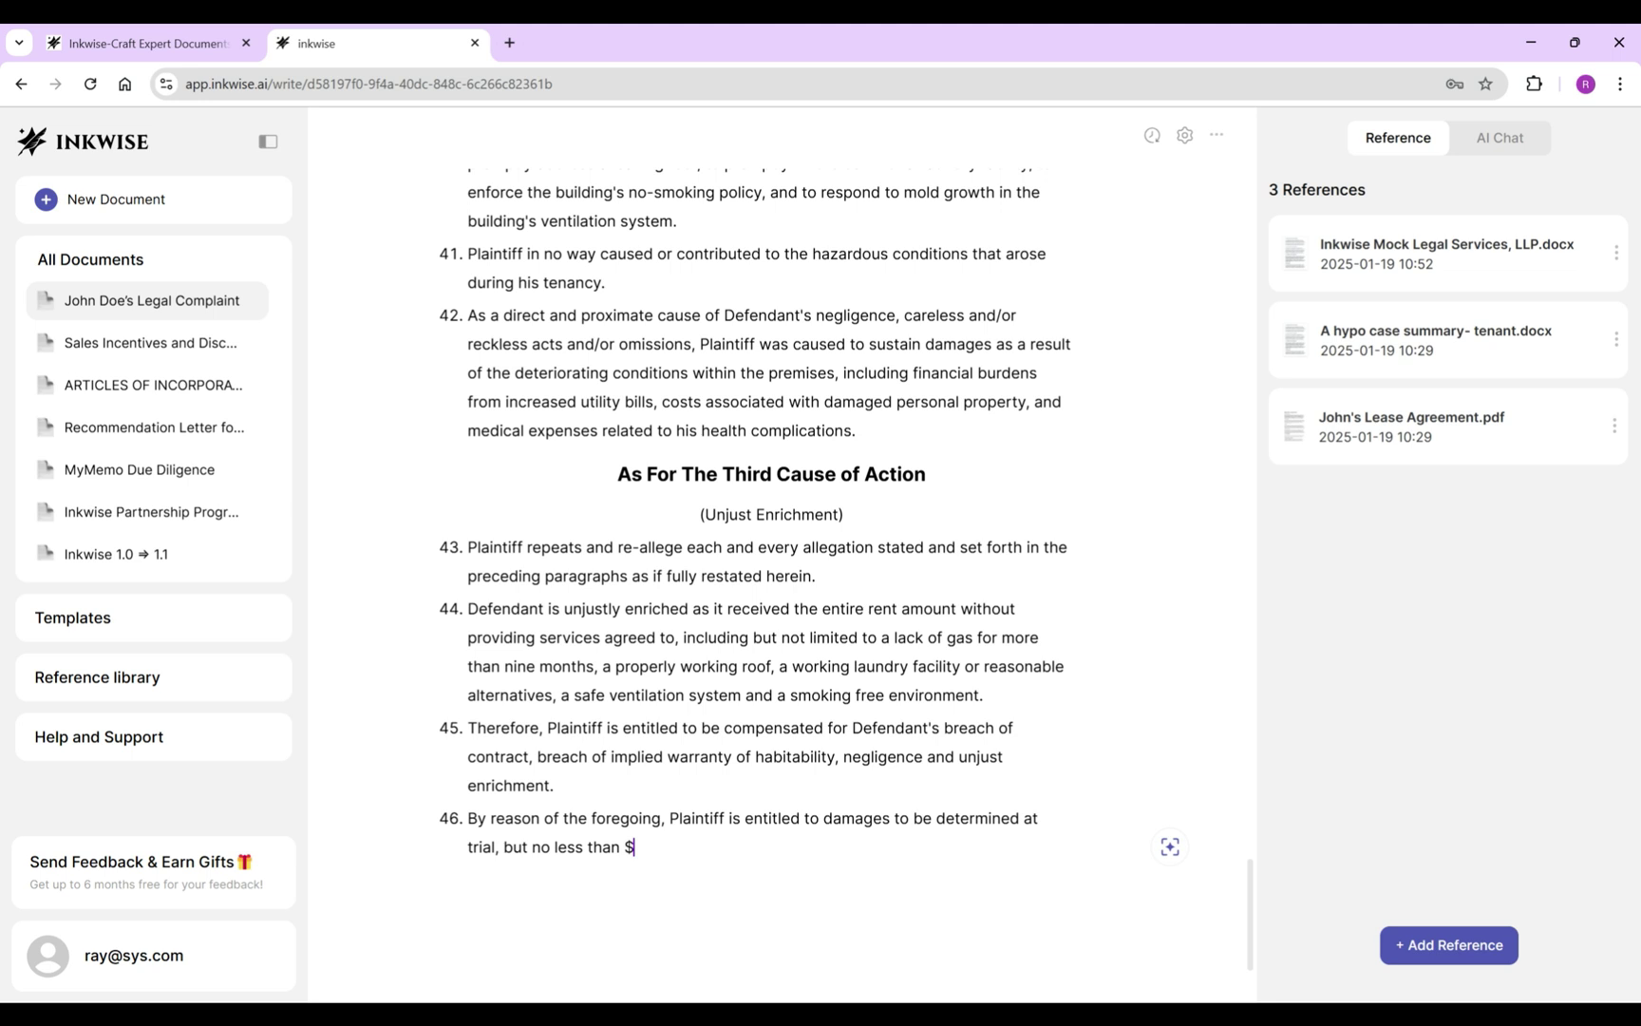
{"action": "type", "text": "30,000"}
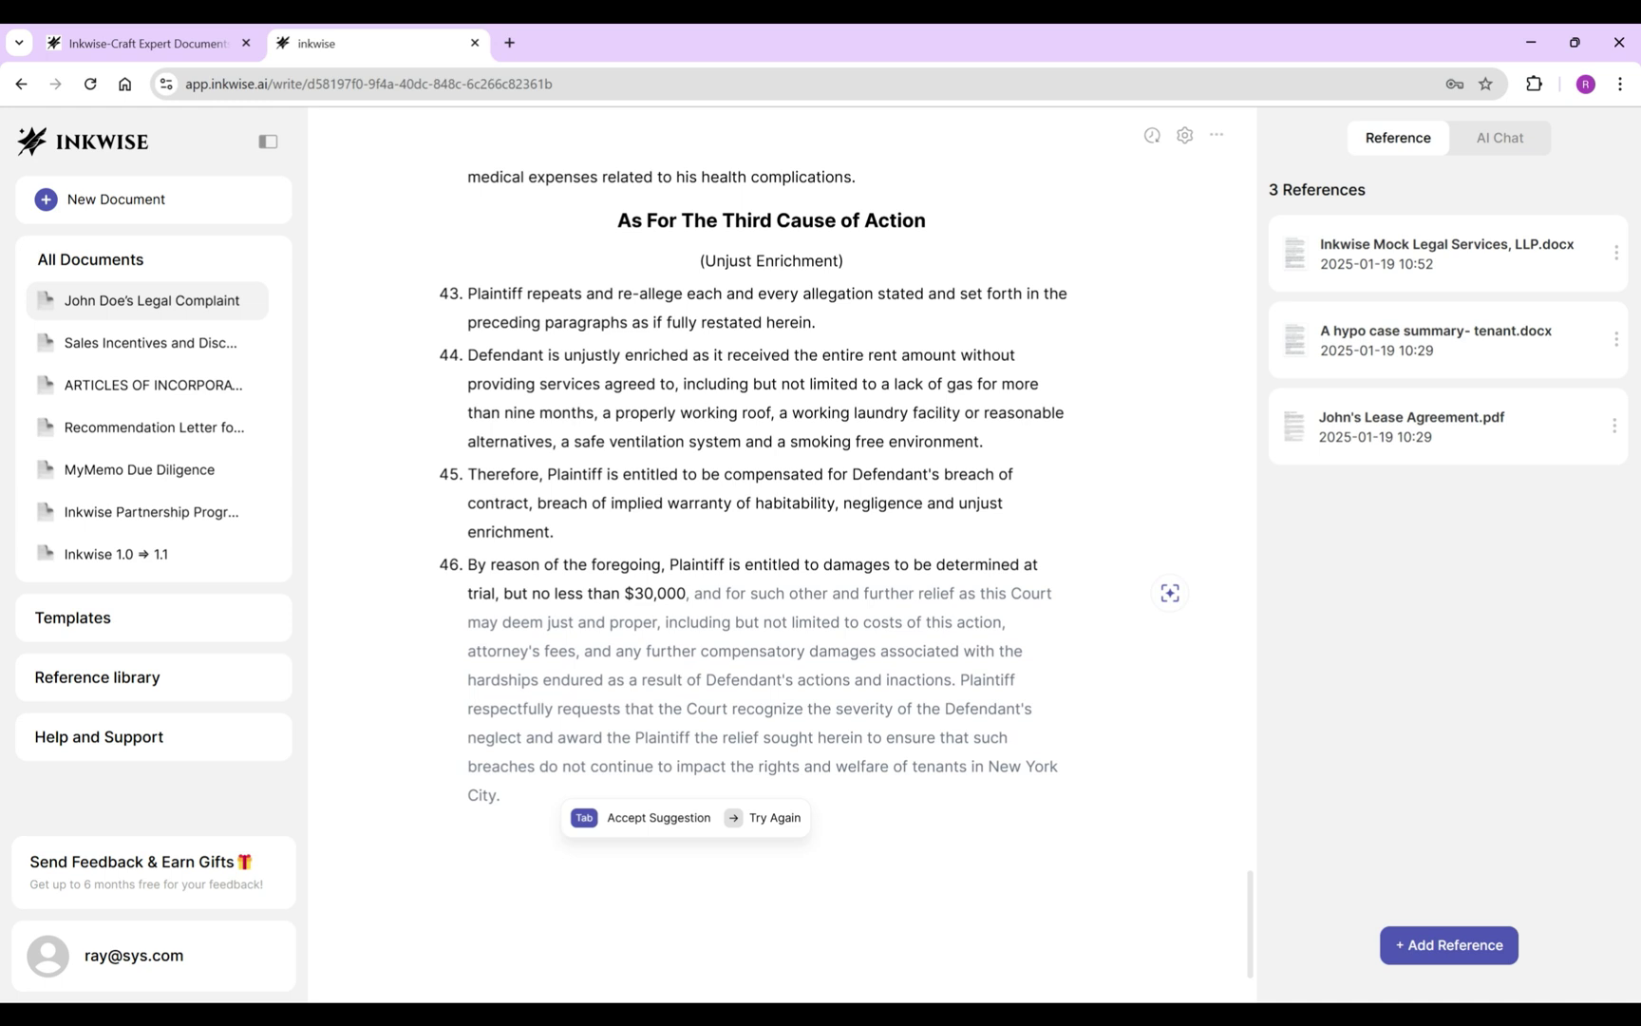
{"action": "key", "text": "Tab"}
{"action": "key", "text": "ctrl+shift+Up"}
{"action": "key", "text": "BackSpace"}
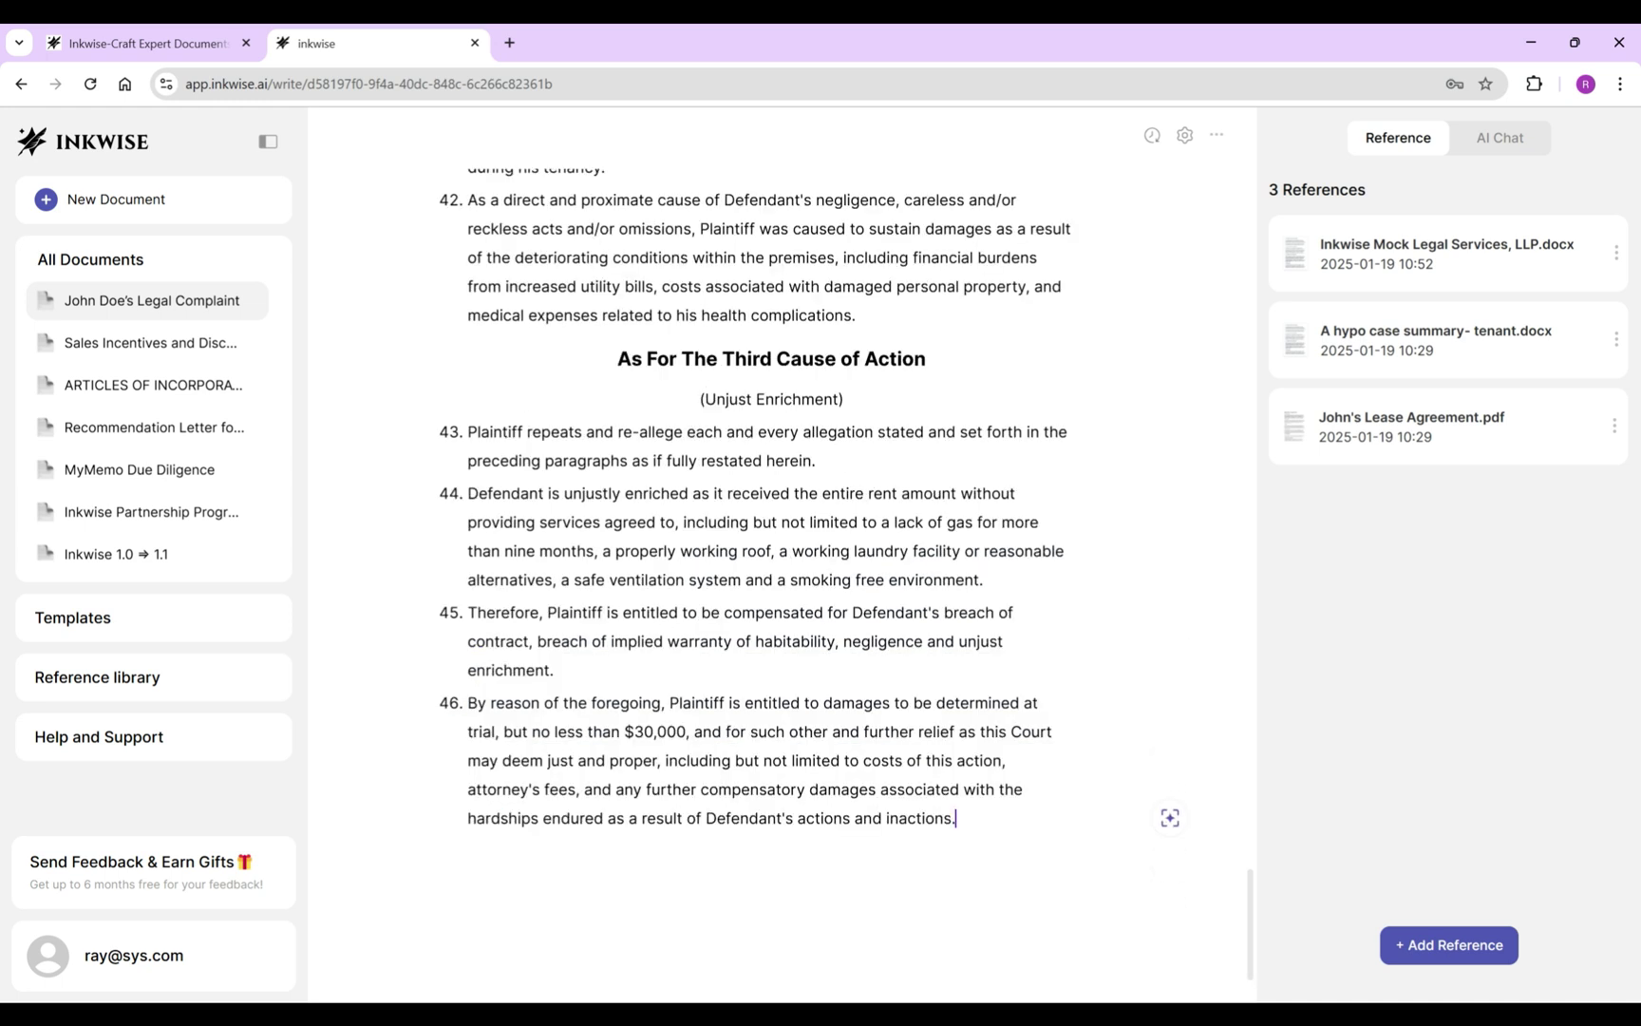
{"action": "key", "text": "Return"}
{"action": "key", "text": "Return"}
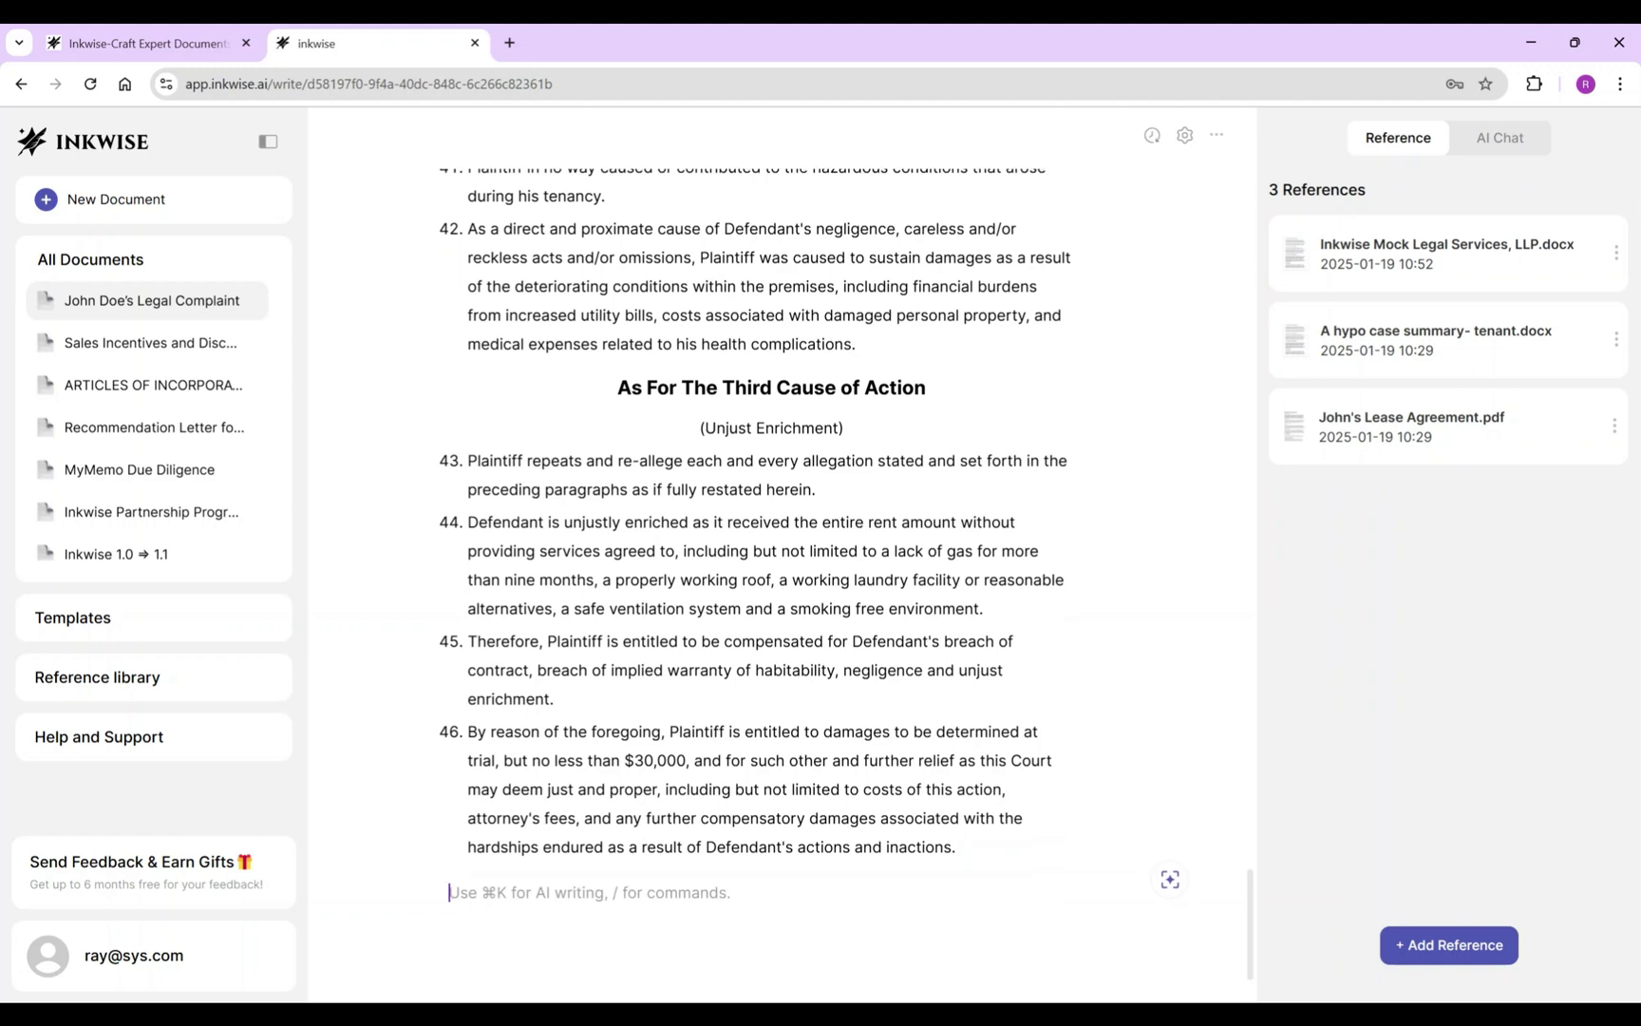
Copy the Third Cause heading and subtitle to the end, centred, with the heading as Heading 3.
{"action": "triple_click", "coordinate": [771, 387]}
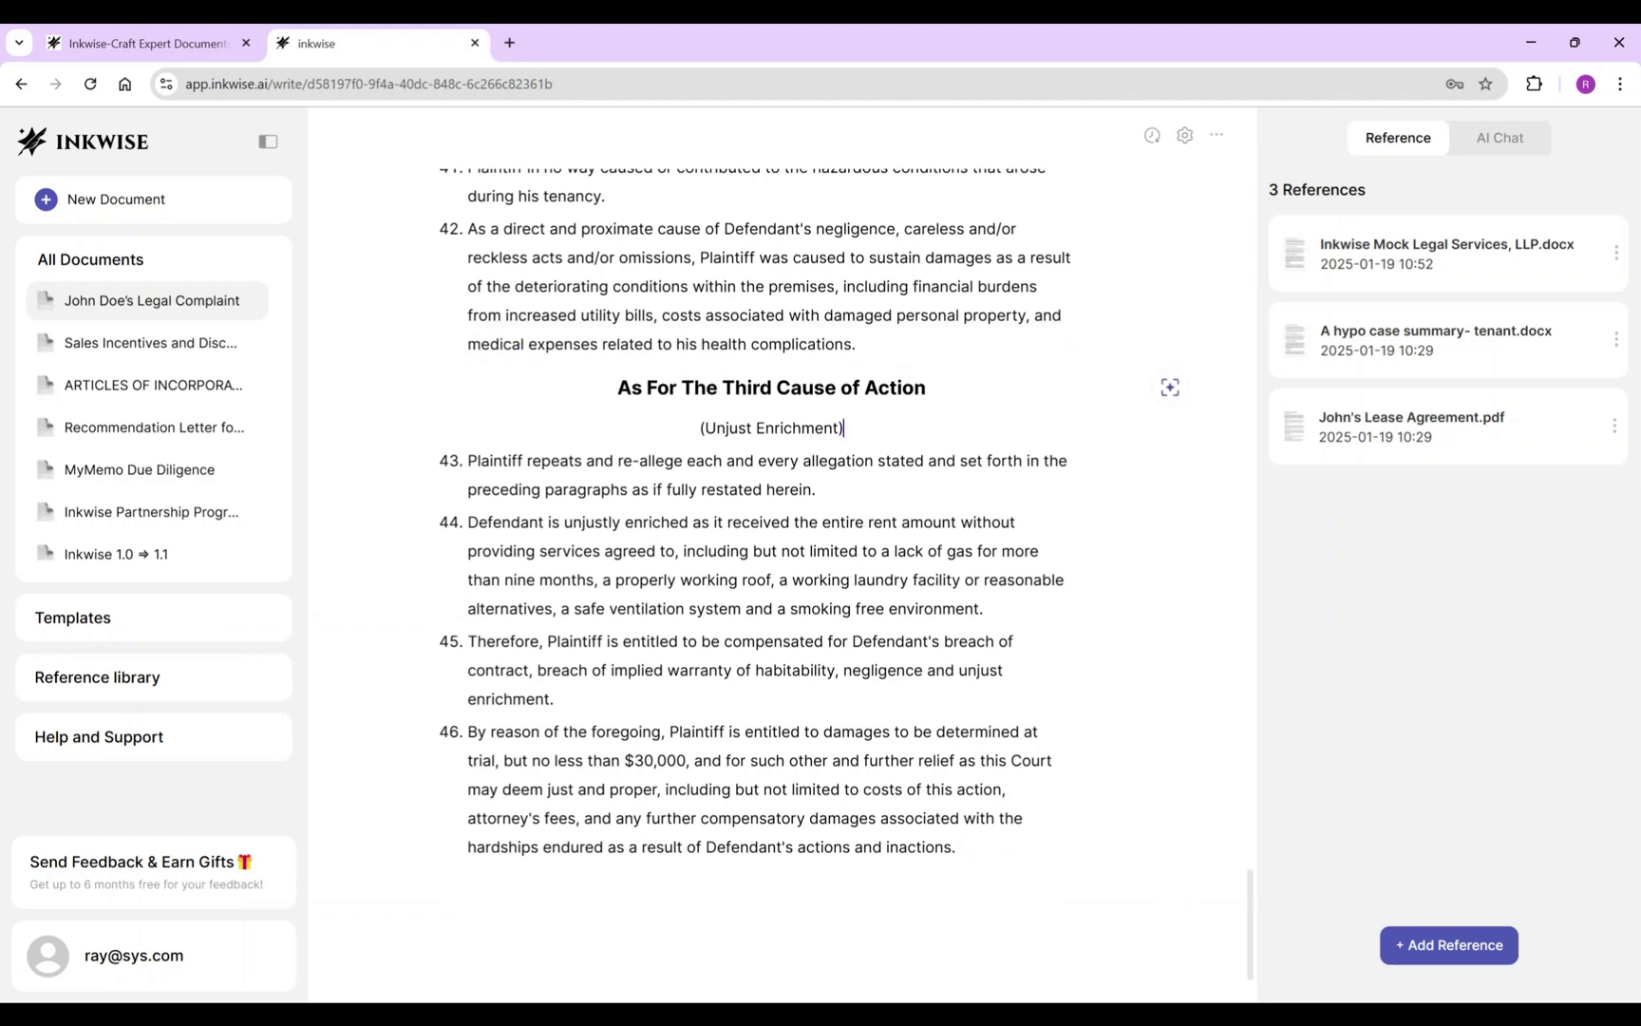
{"action": "left_click_drag", "start_coordinate": [618, 387], "coordinate": [844, 428]}
{"action": "key", "text": "ctrl+c"}
{"action": "left_click", "coordinate": [449, 892]}
{"action": "key", "text": "ctrl+v"}
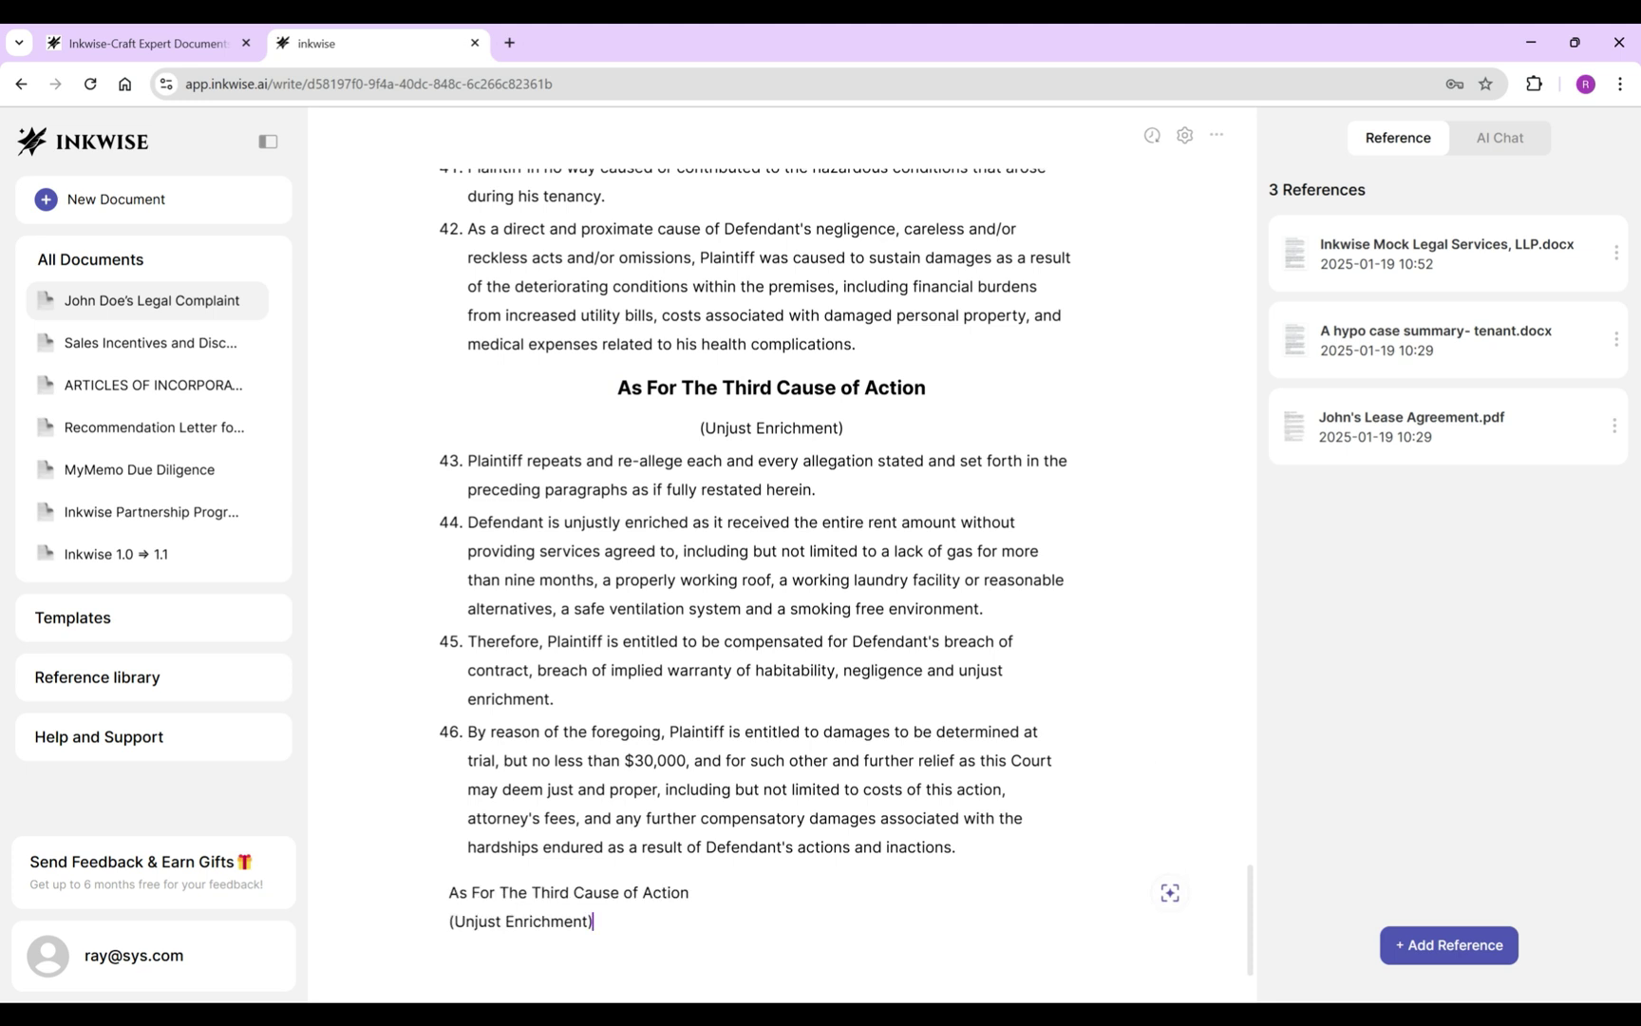
{"action": "left_click_drag", "start_coordinate": [689, 893], "coordinate": [450, 893]}
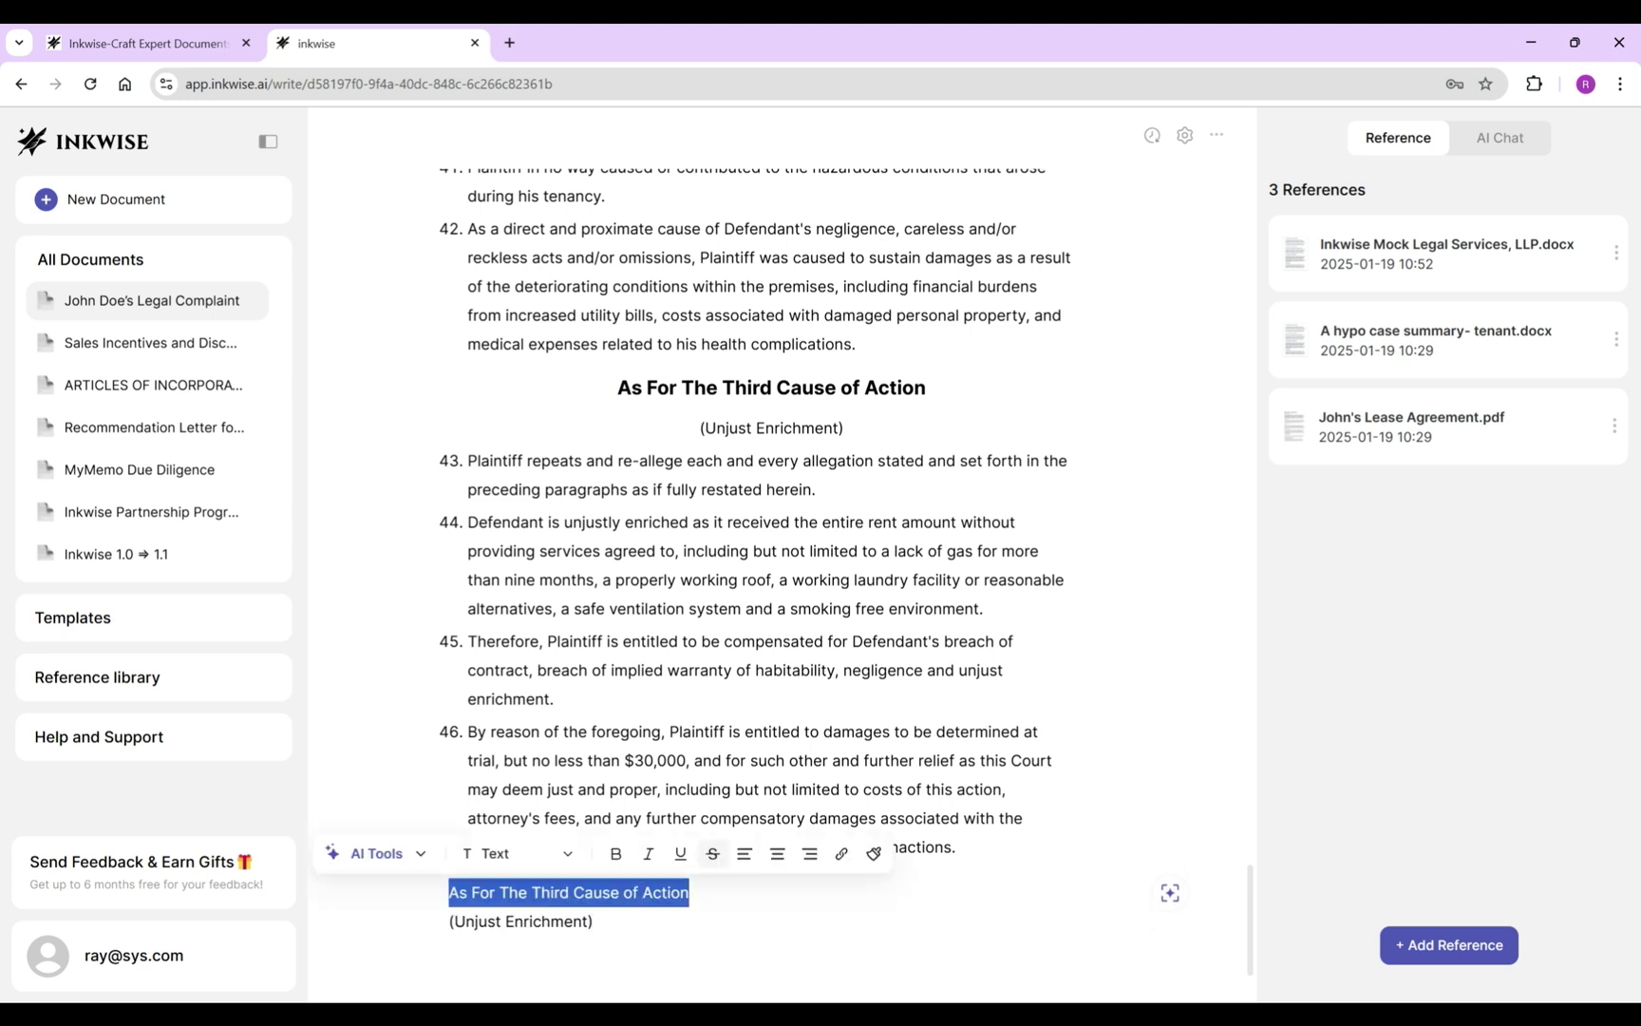
{"action": "left_click_drag", "start_coordinate": [594, 921], "coordinate": [450, 893]}
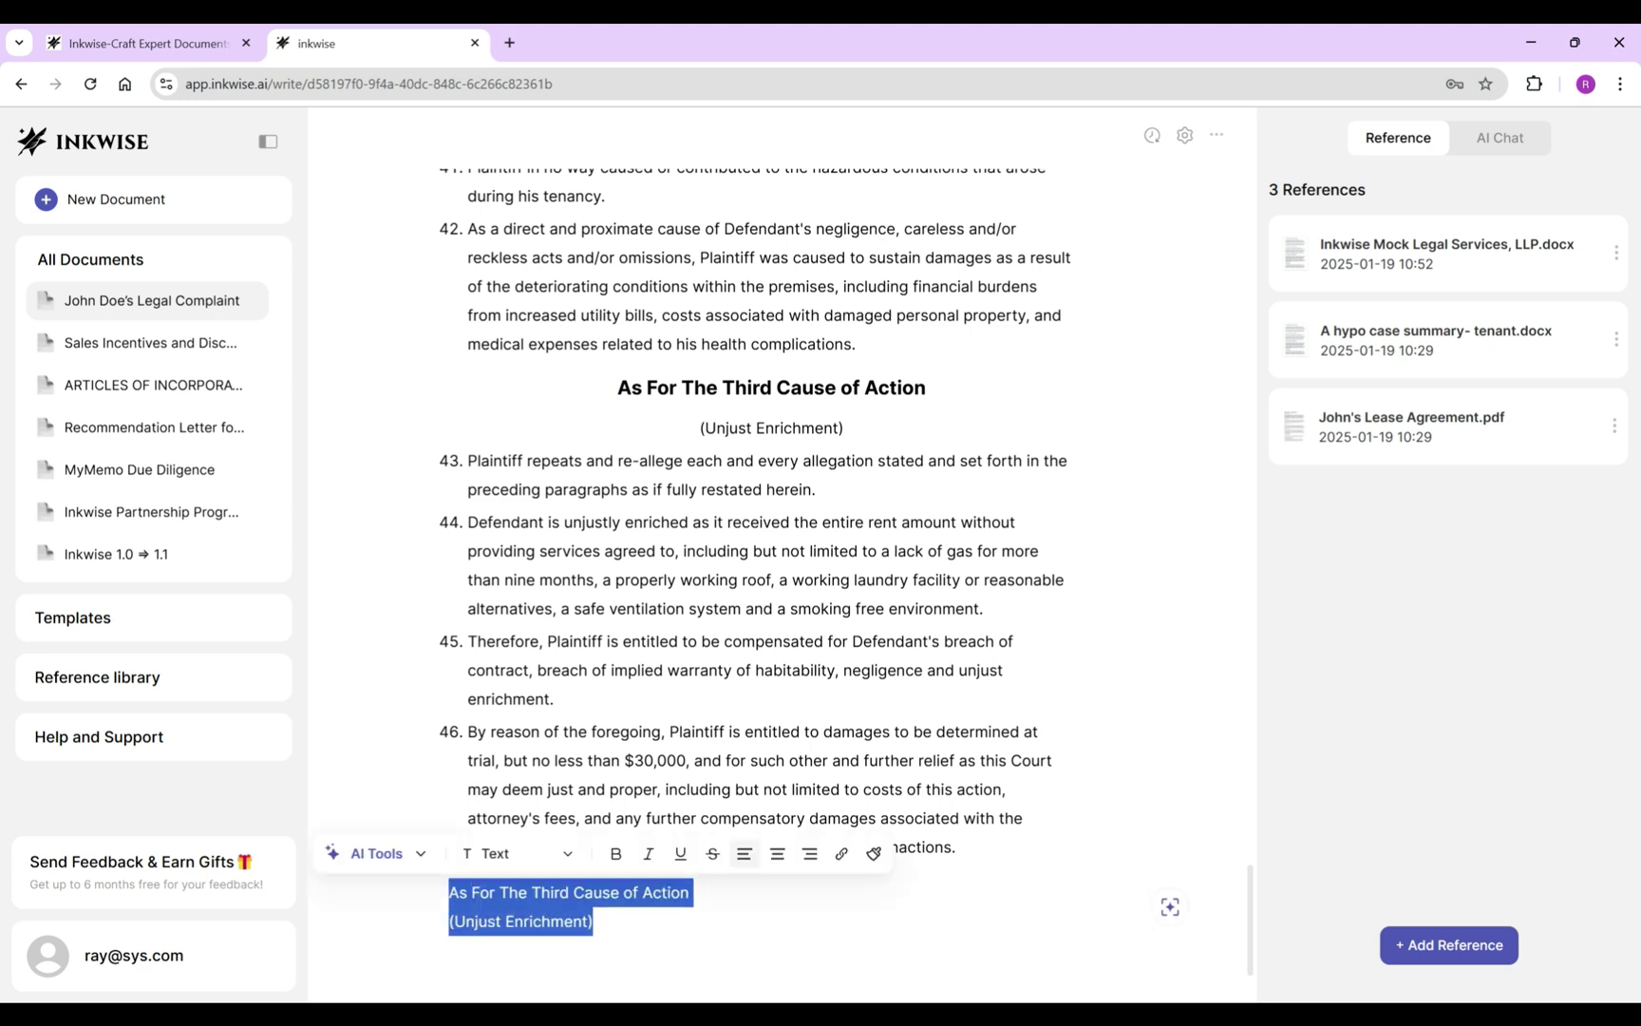
{"action": "left_click", "coordinate": [777, 853]}
{"action": "left_click", "coordinate": [665, 853]}
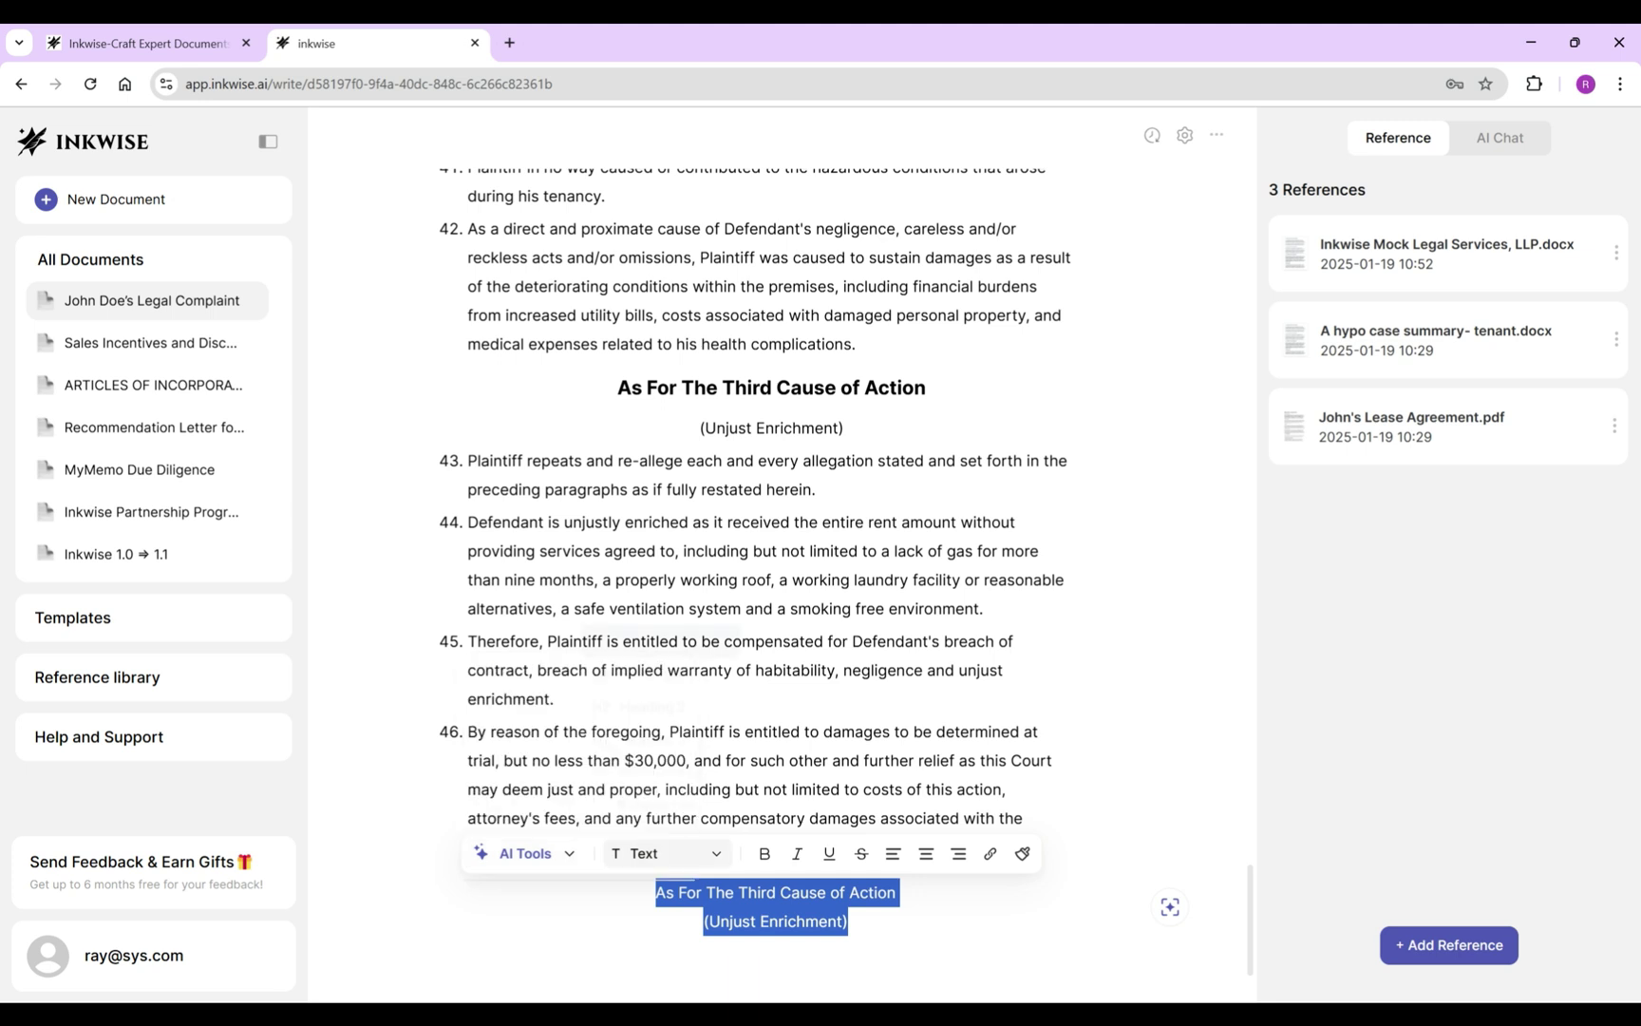
{"action": "triple_click", "coordinate": [759, 893]}
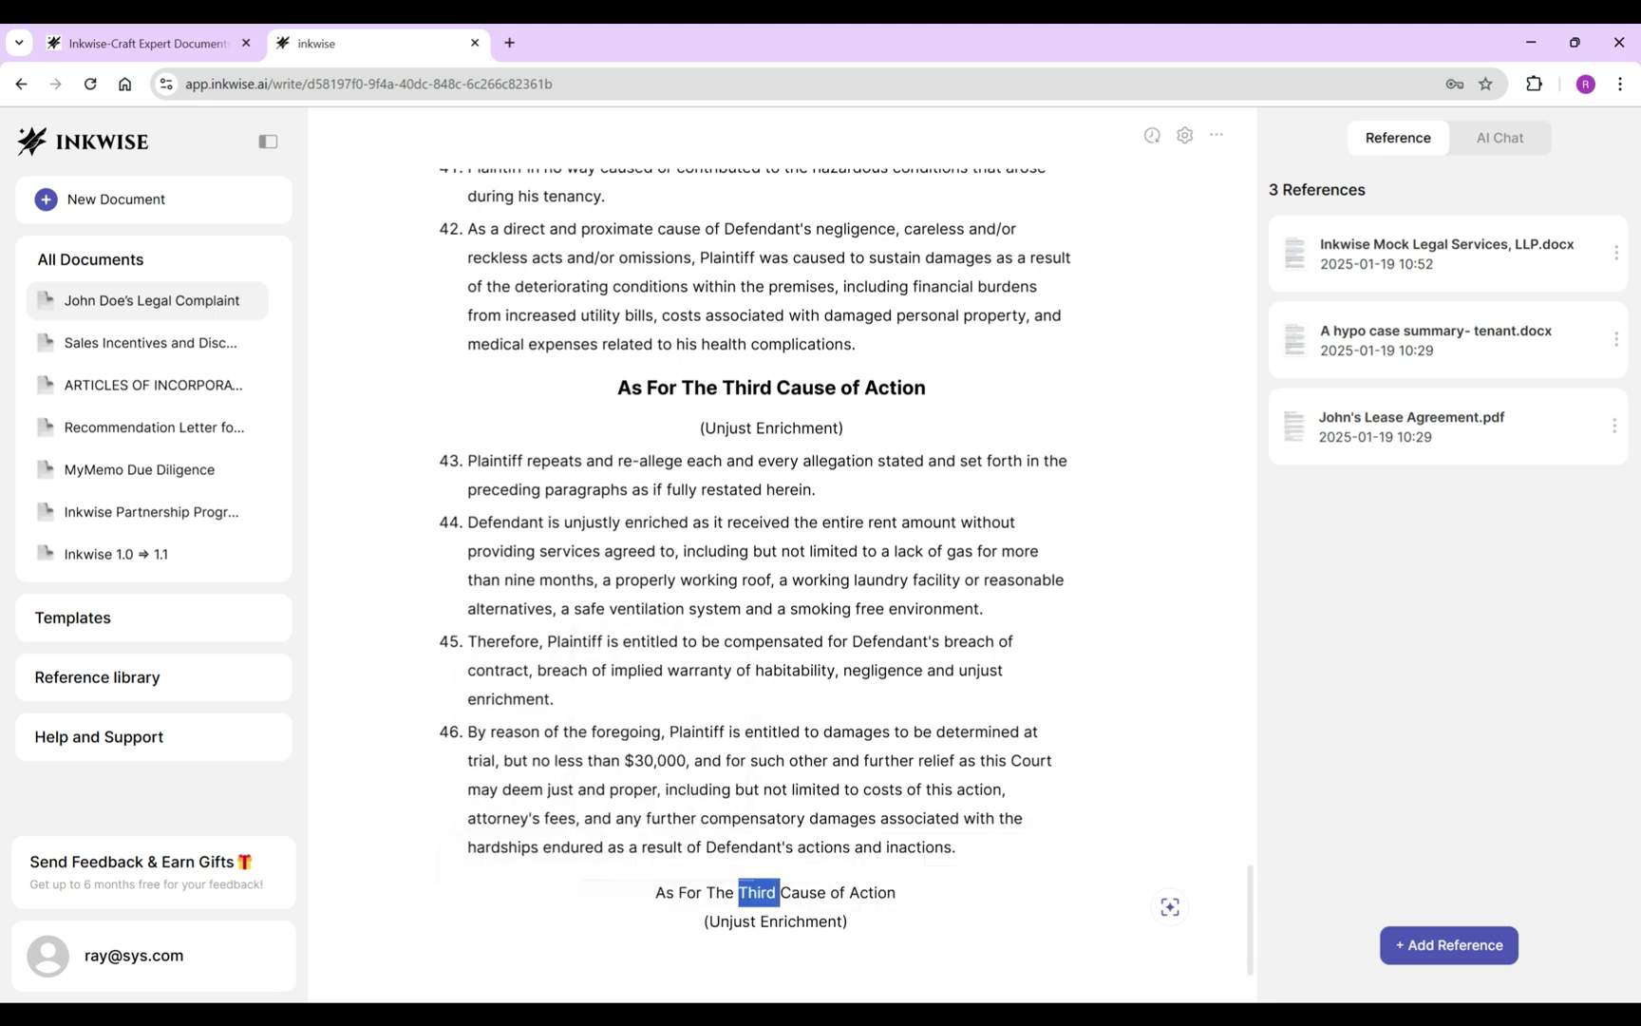
{"action": "left_click", "coordinate": [689, 853]}
{"action": "left_click", "coordinate": [678, 736]}
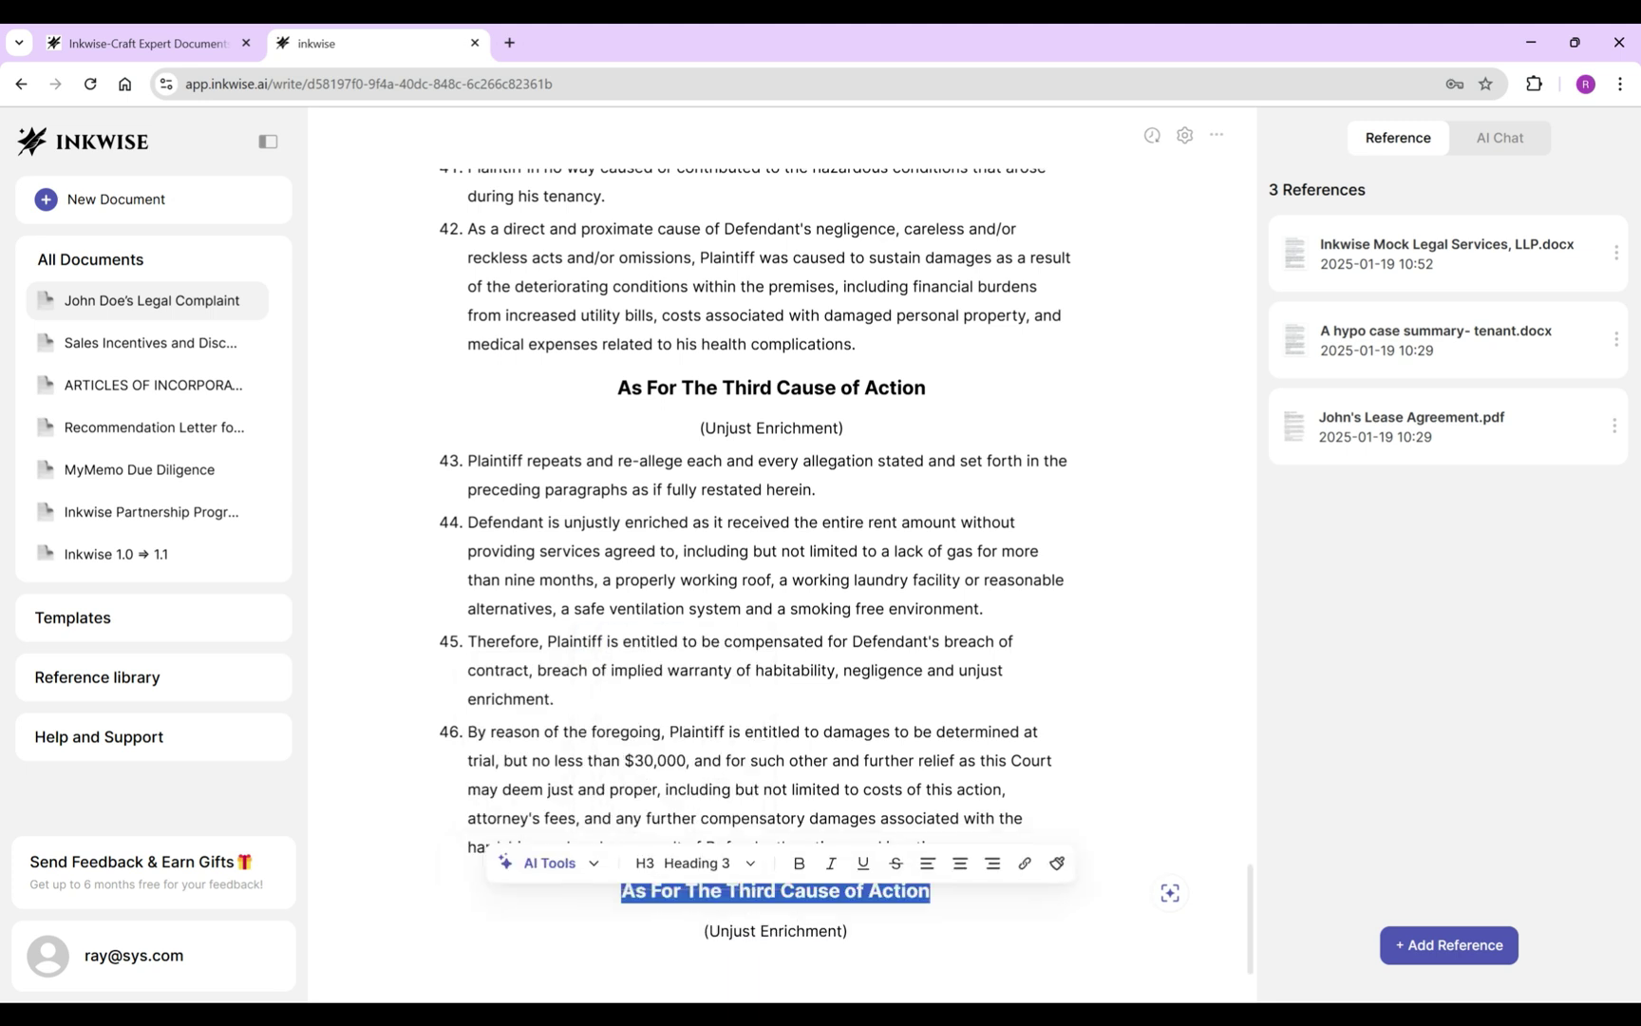
Change the new heading to 'Fourth' and the subtitle to 'Damage to Property'.
{"action": "double_click", "coordinate": [752, 890]}
{"action": "type", "text": "Fourth"}
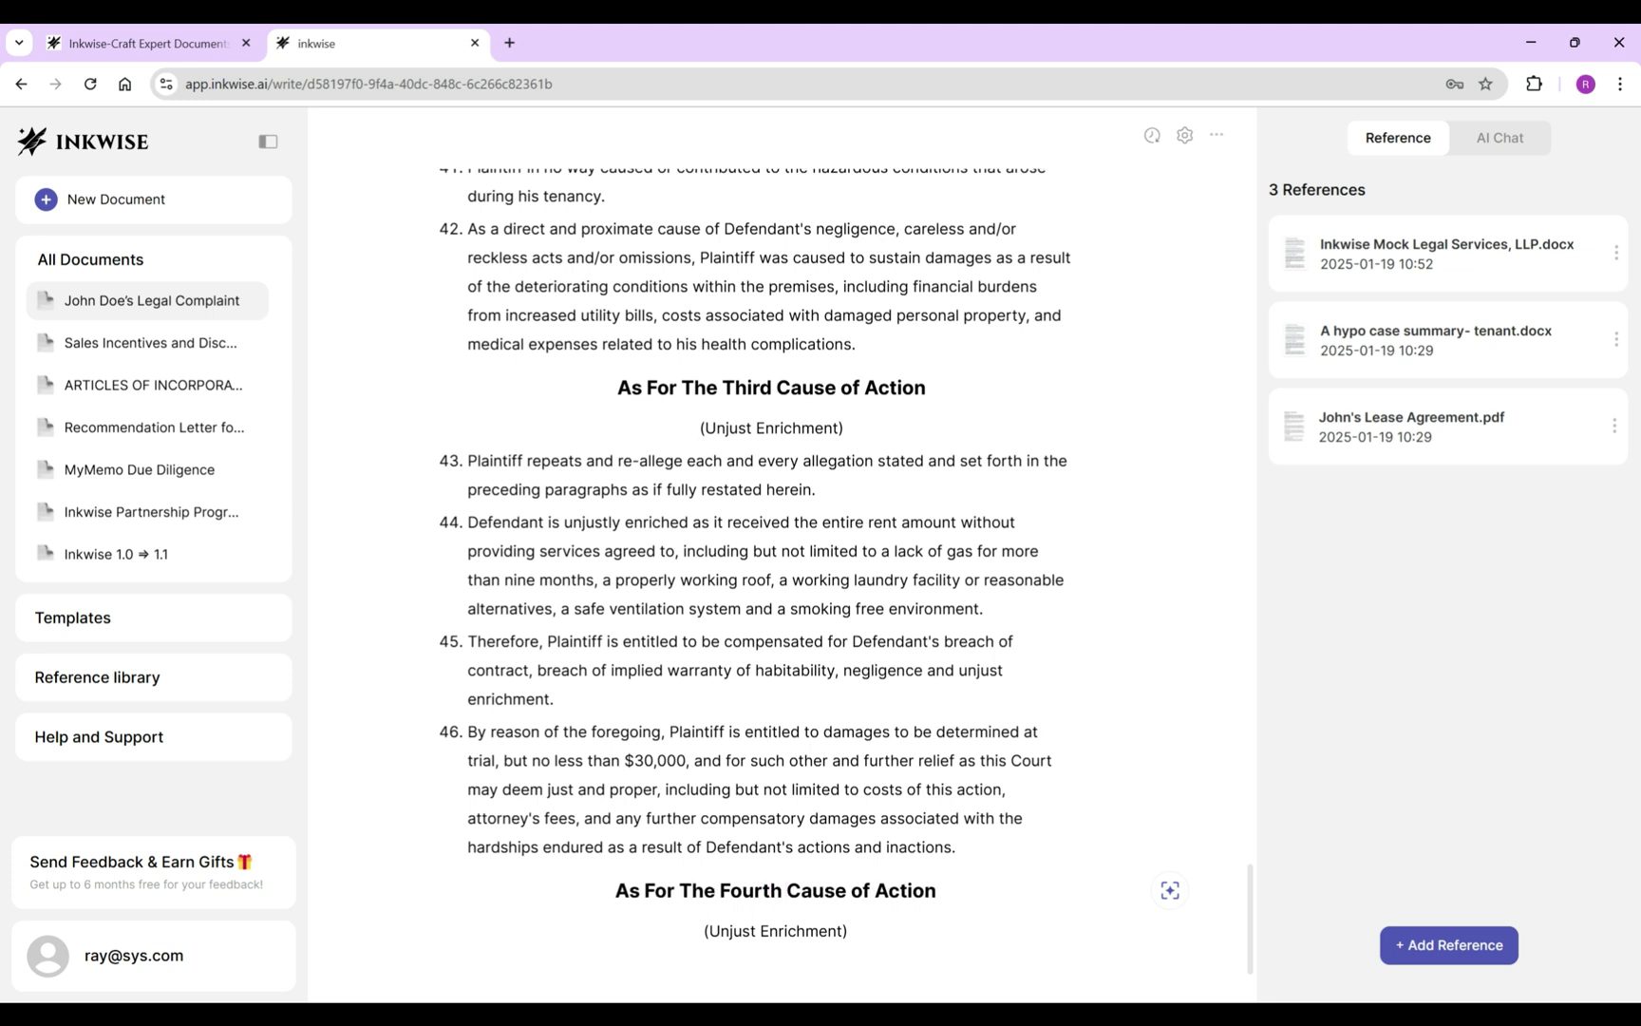
{"action": "scroll", "coordinate": [808, 551], "scroll_direction": "down", "scroll_amount": 1}
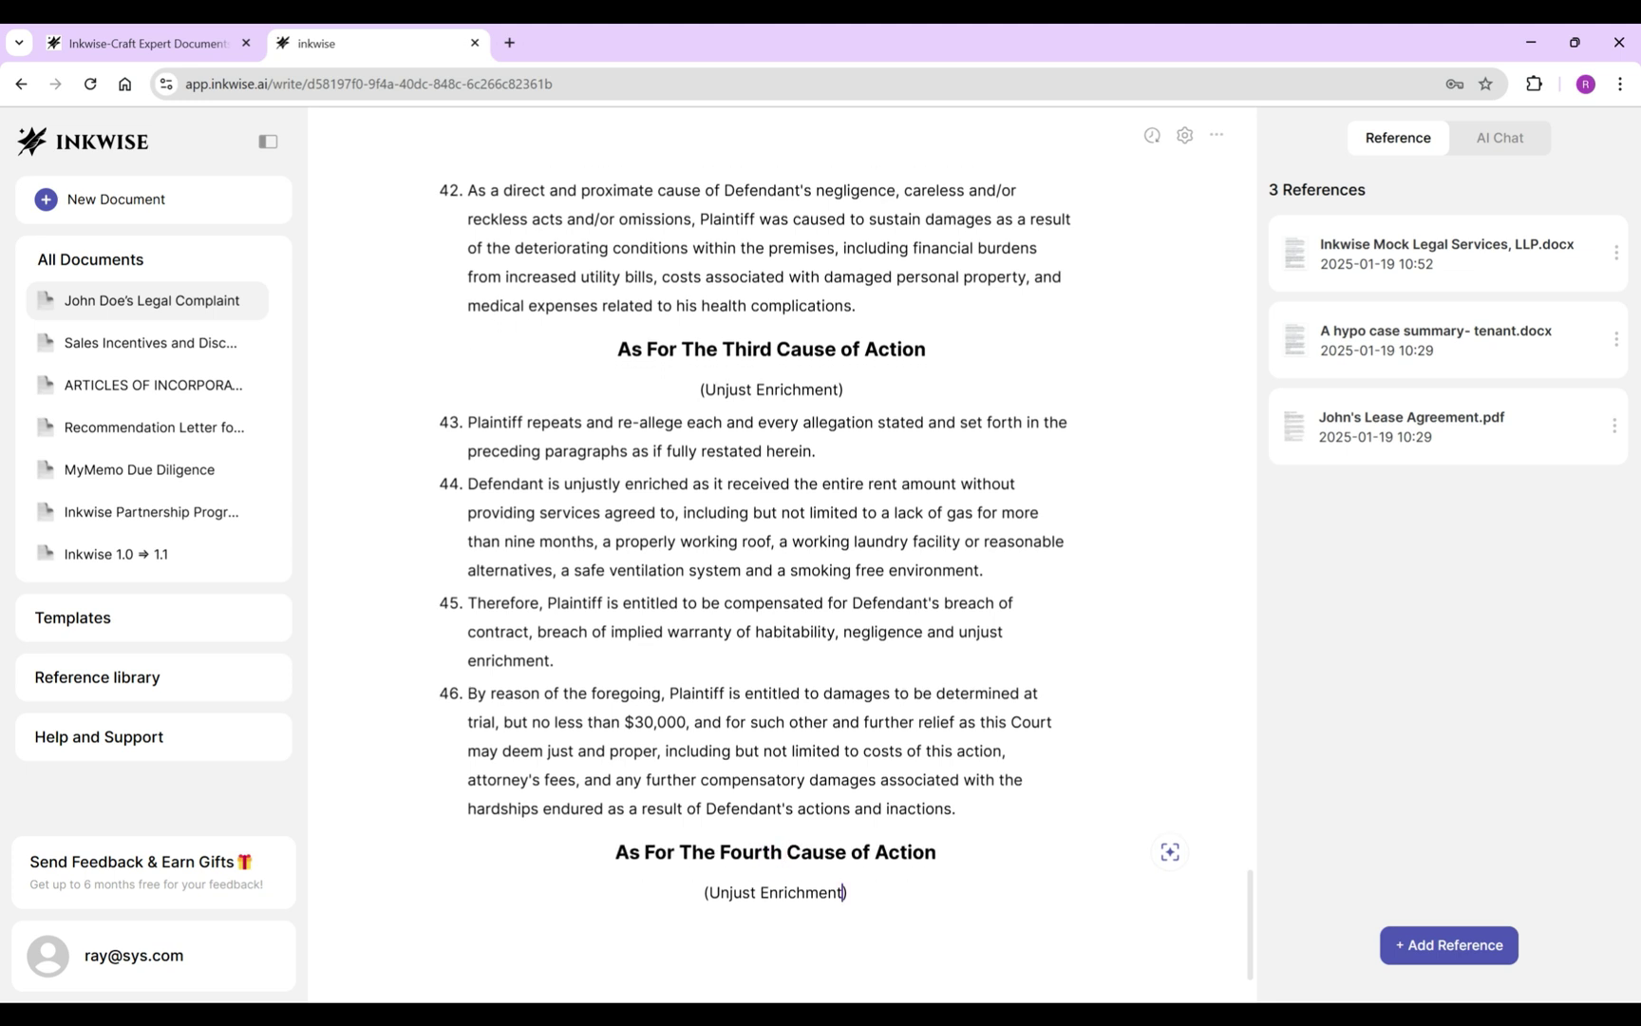
{"action": "left_click_drag", "start_coordinate": [843, 892], "coordinate": [709, 893]}
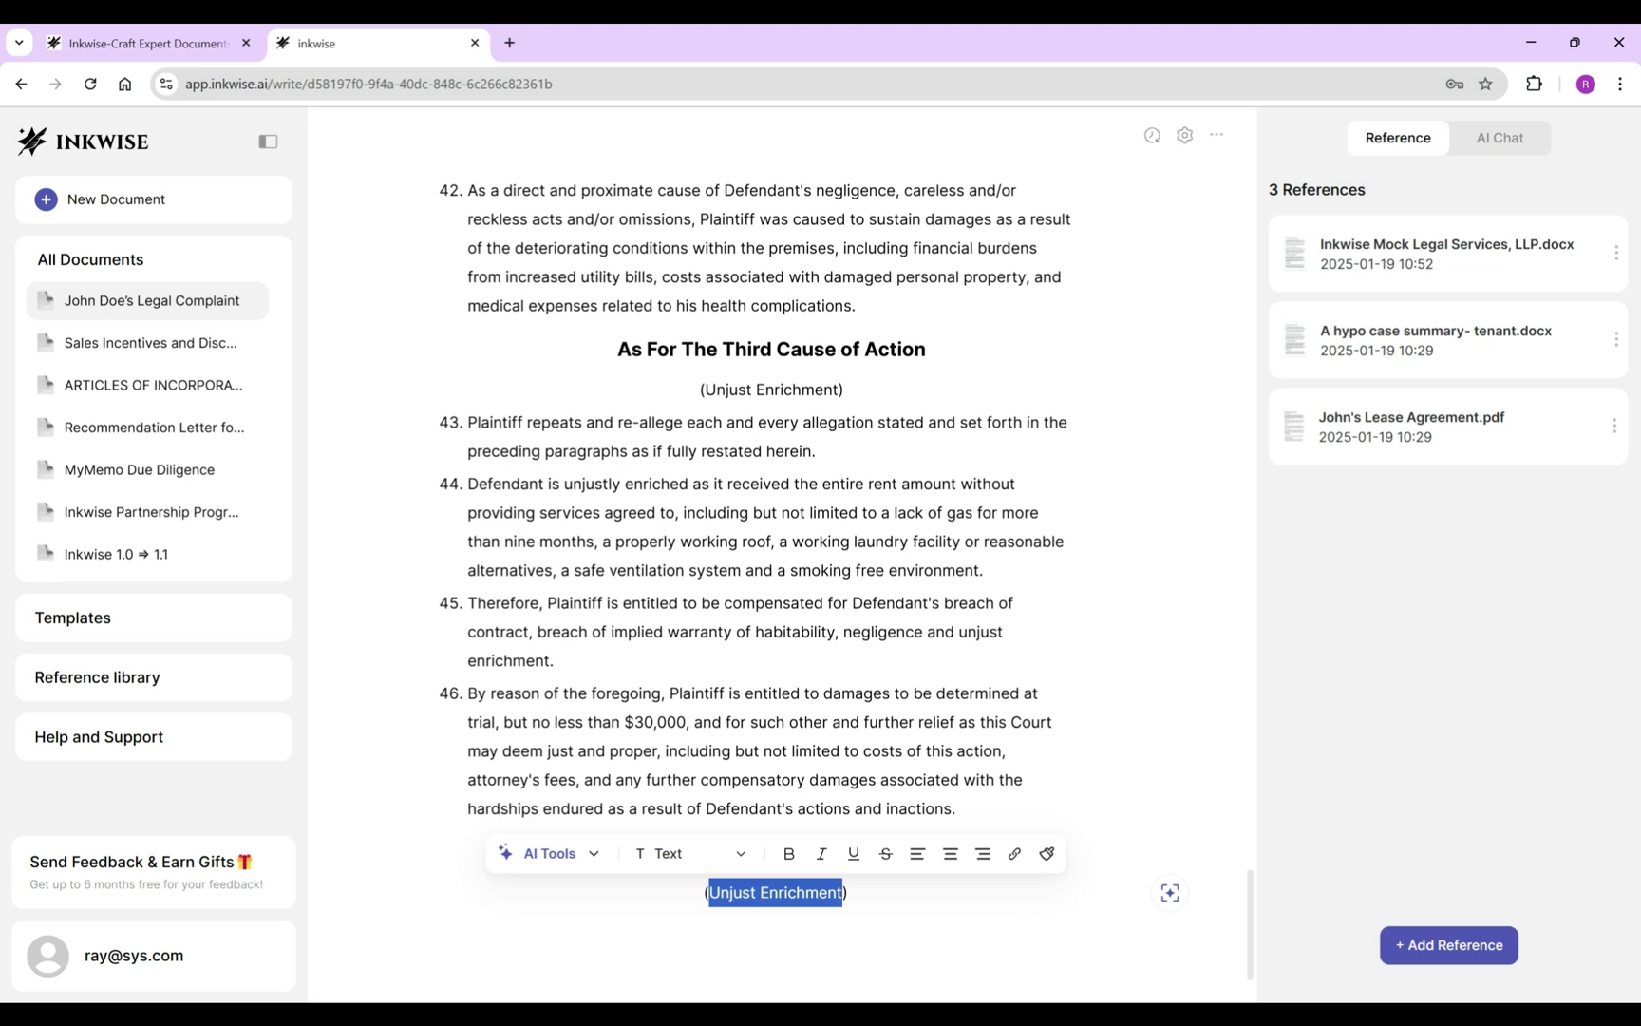
{"action": "type", "text": "Damage to Property"}
Add paragraph 43's re-allegation wording as item 47 under the new subtitle.
{"action": "key", "text": "Return"}
{"action": "scroll", "coordinate": [775, 532], "scroll_direction": "down", "scroll_amount": 1}
{"action": "triple_click", "coordinate": [665, 409]}
{"action": "key", "text": "ctrl+c"}
{"action": "left_click", "coordinate": [775, 893]}
{"action": "key", "text": "ctrl+v"}
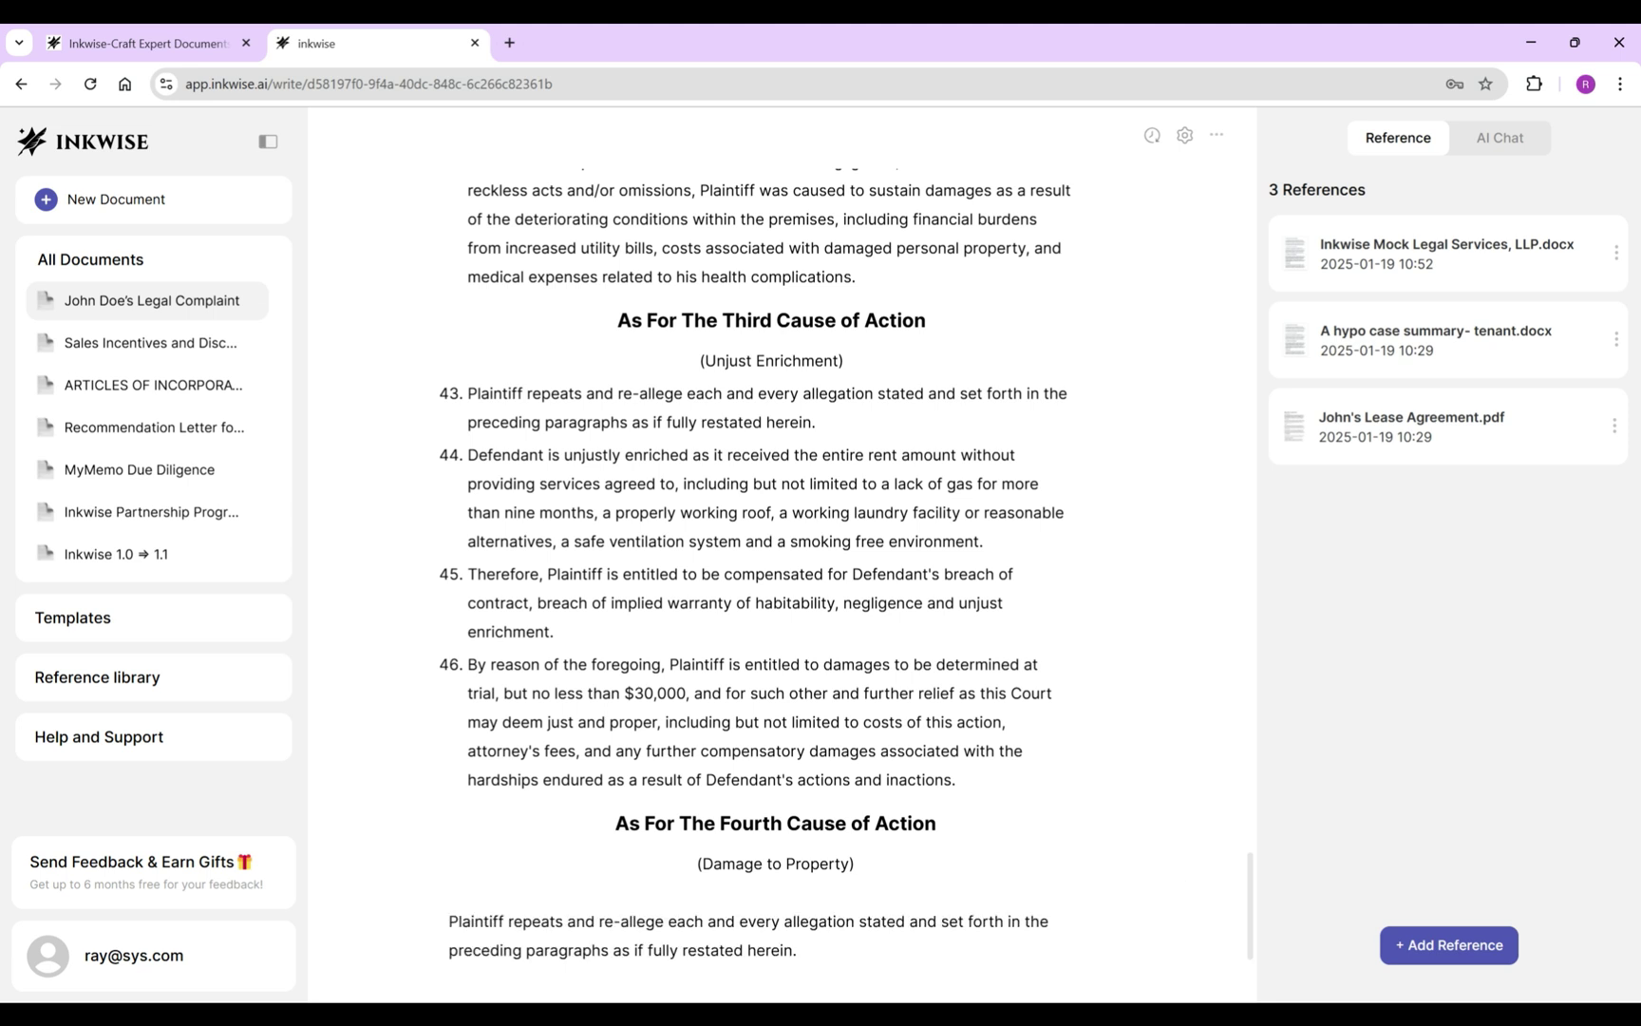
Type item 48 about Plaintiff's personal property damaged by Defendant's actions and select its damages clause.
{"action": "scroll", "coordinate": [775, 532], "scroll_direction": "down", "scroll_amount": 2}
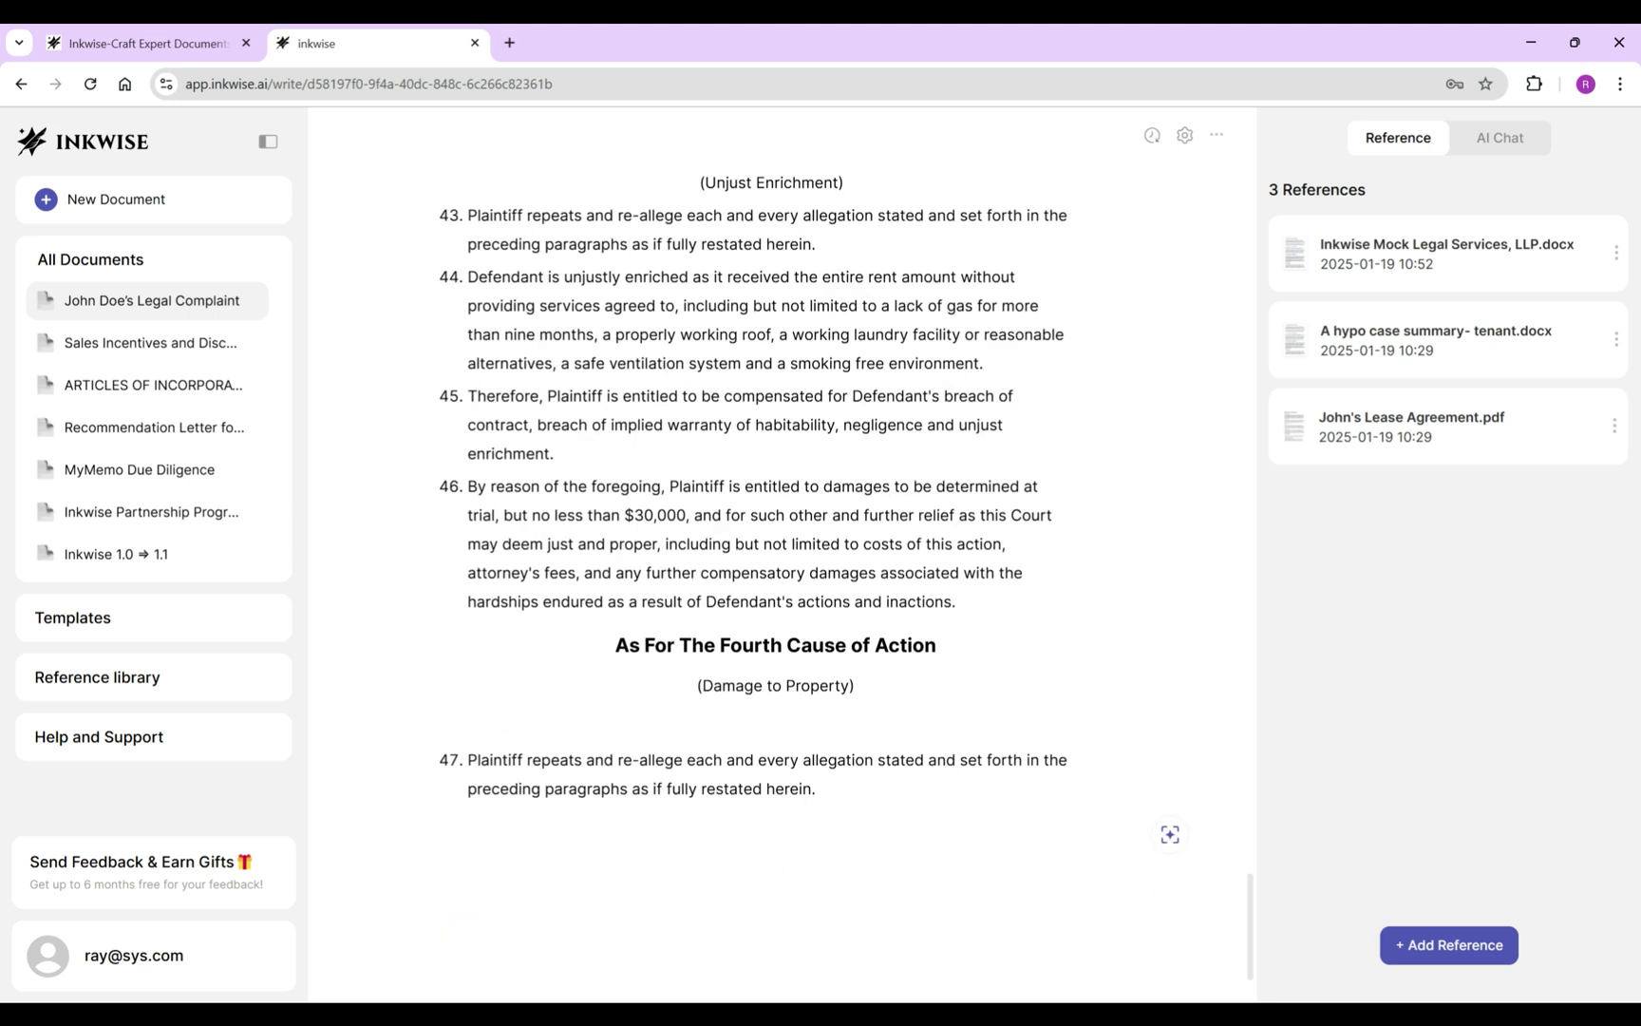
{"action": "type", "text": "48. "}
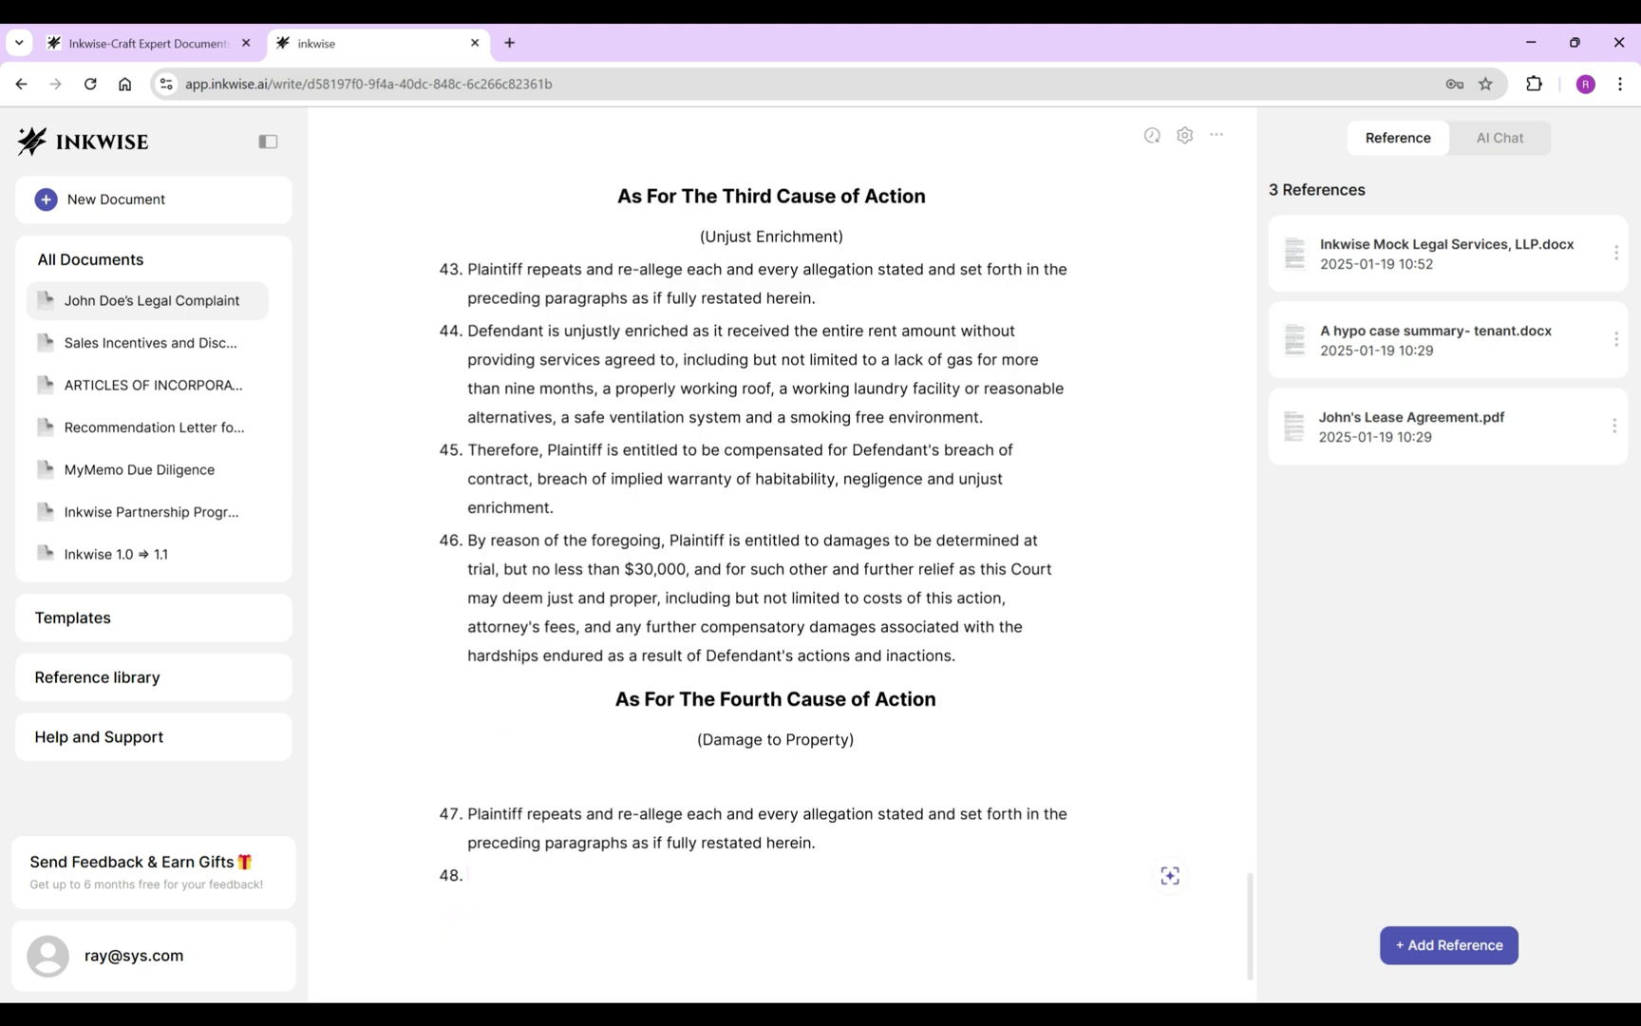
{"action": "type", "text": "Because of the actions and/or"}
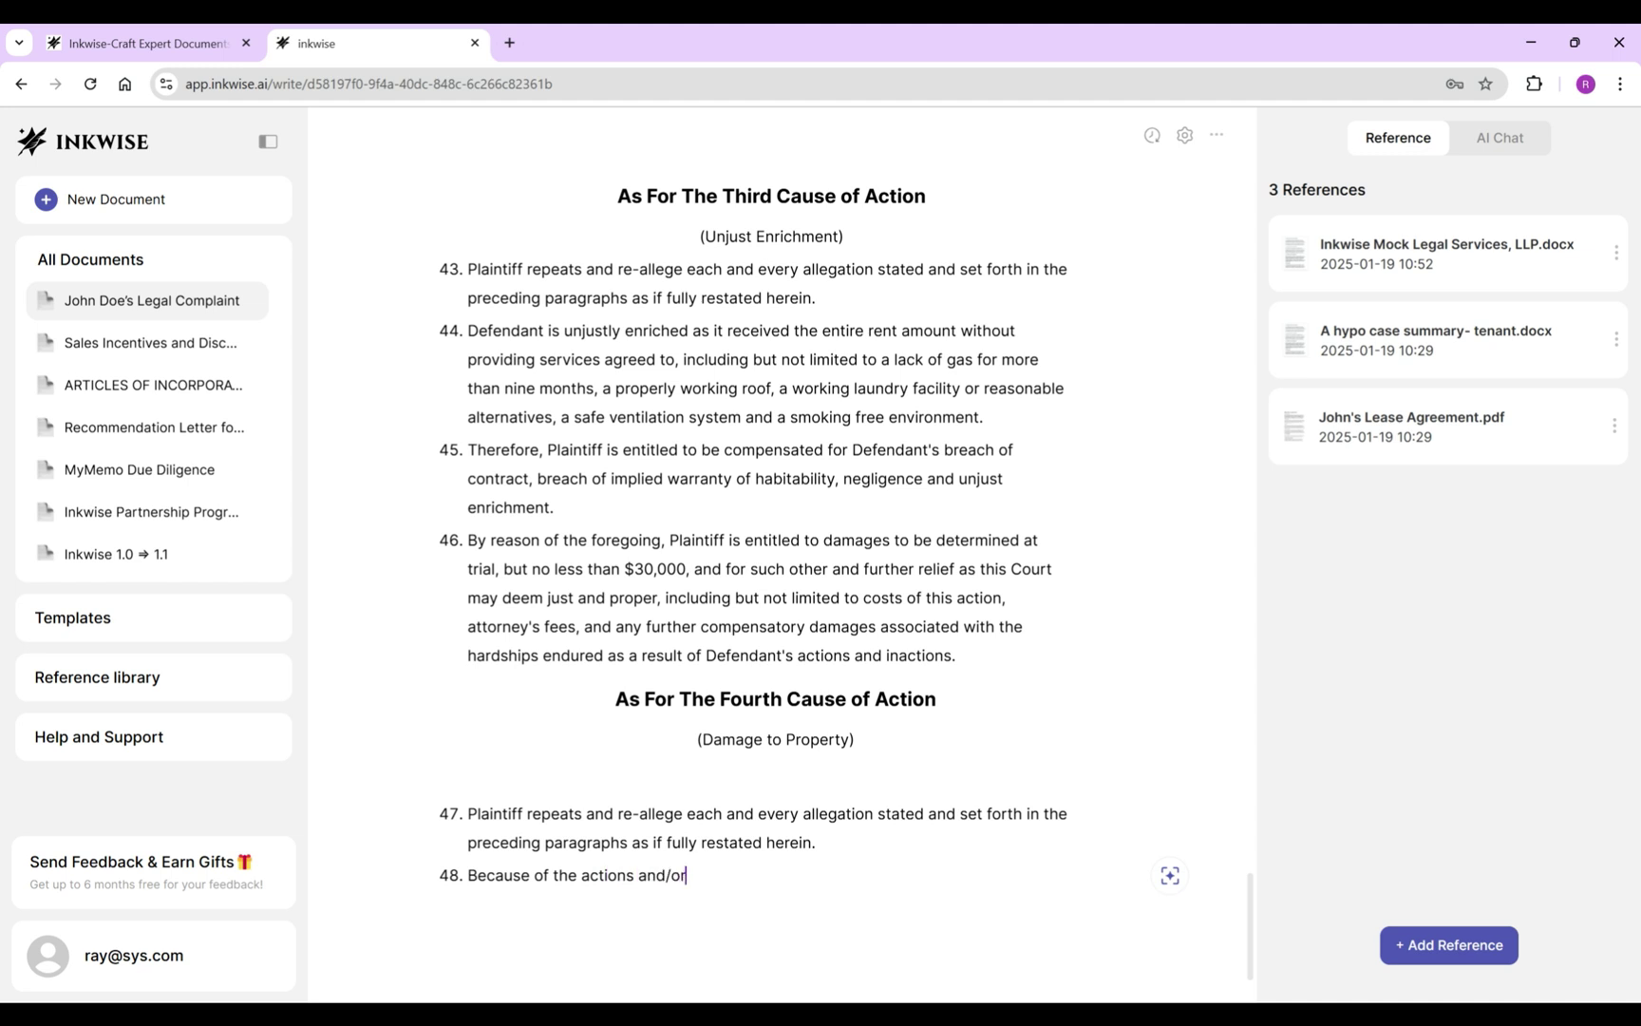
{"action": "type", "text": " inactions of Defendant, Plaintiff's personal property sustained damages beyond repair."}
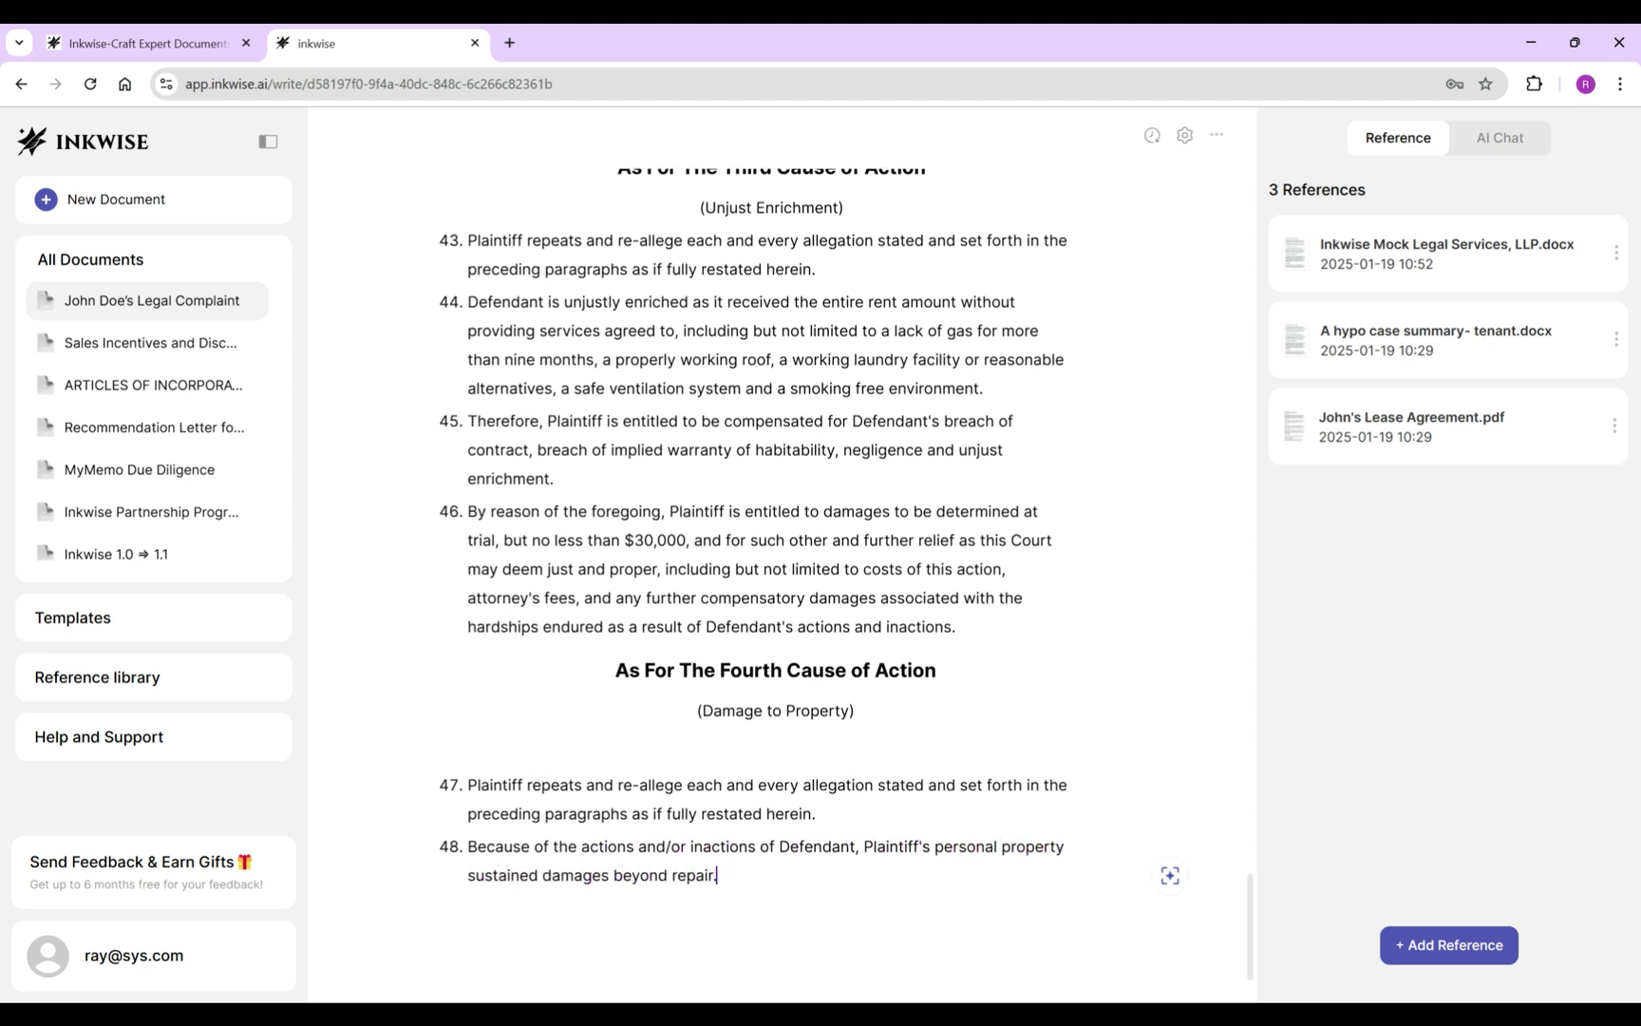
{"action": "left_click_drag", "start_coordinate": [863, 846], "coordinate": [720, 875]}
{"action": "left_click", "coordinate": [1170, 862]}
Replace item 48 with an AI rewrite describing the roof-leak furniture damage and replacement costs.
{"action": "type", "text": "Rewrite the s"}
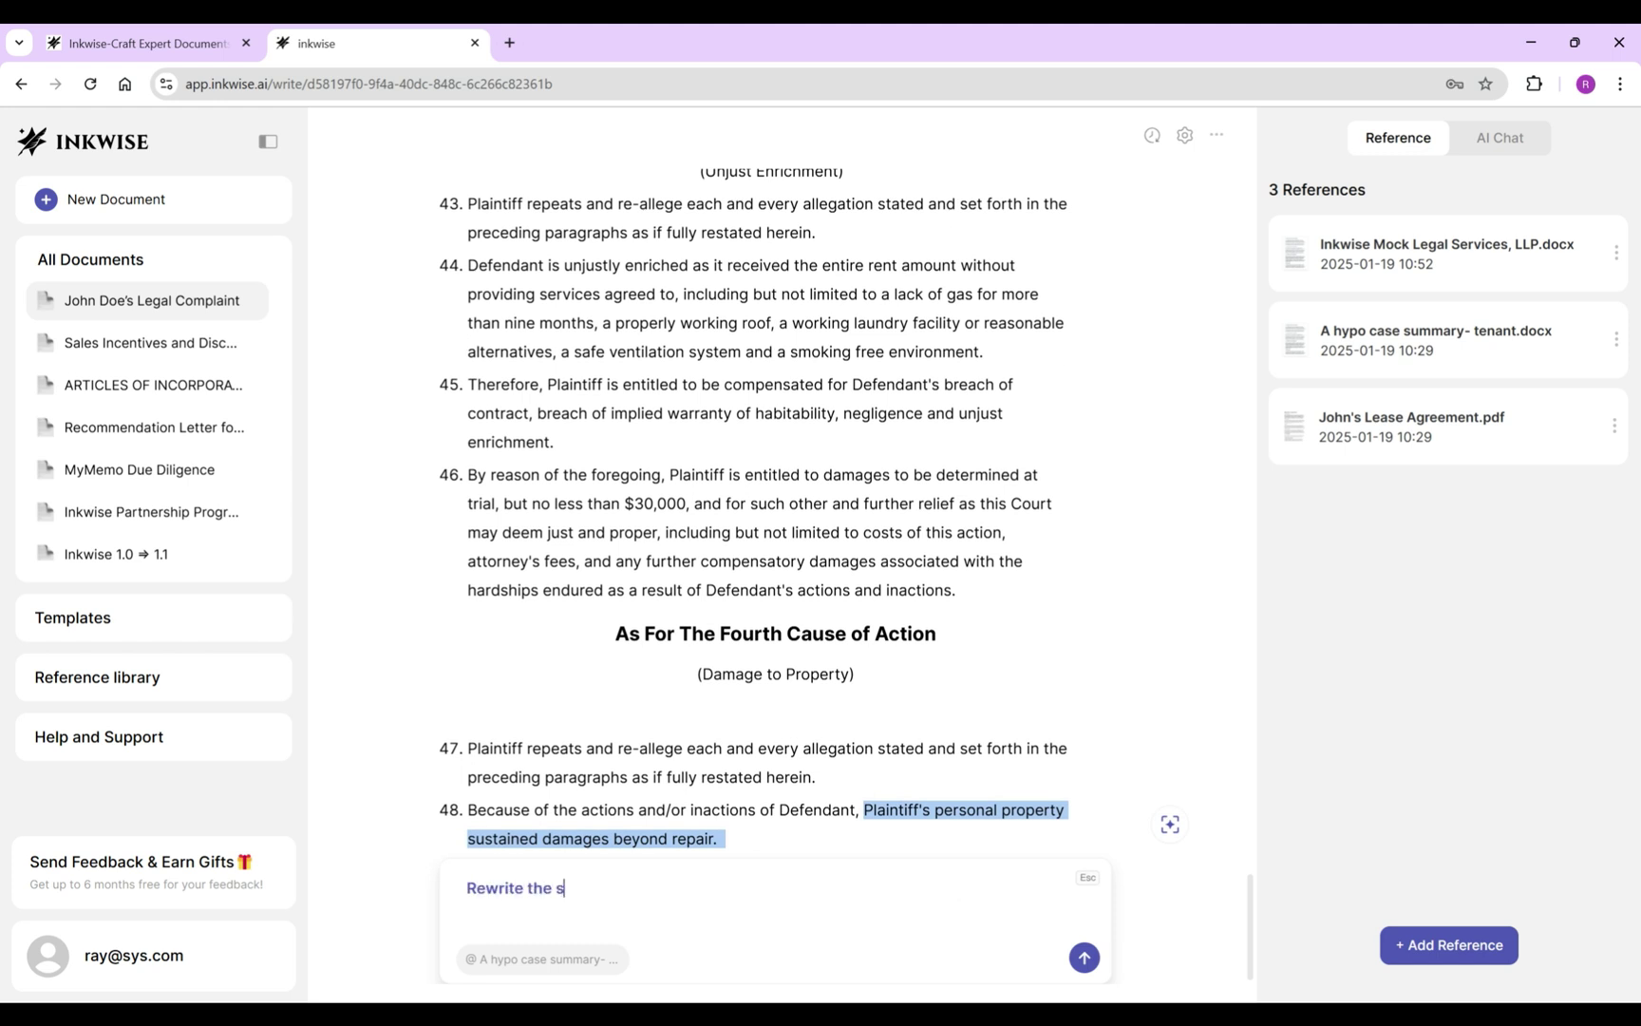
{"action": "type", "text": "elected texts based on the furniture damages in the leaking roof case included in the reference."}
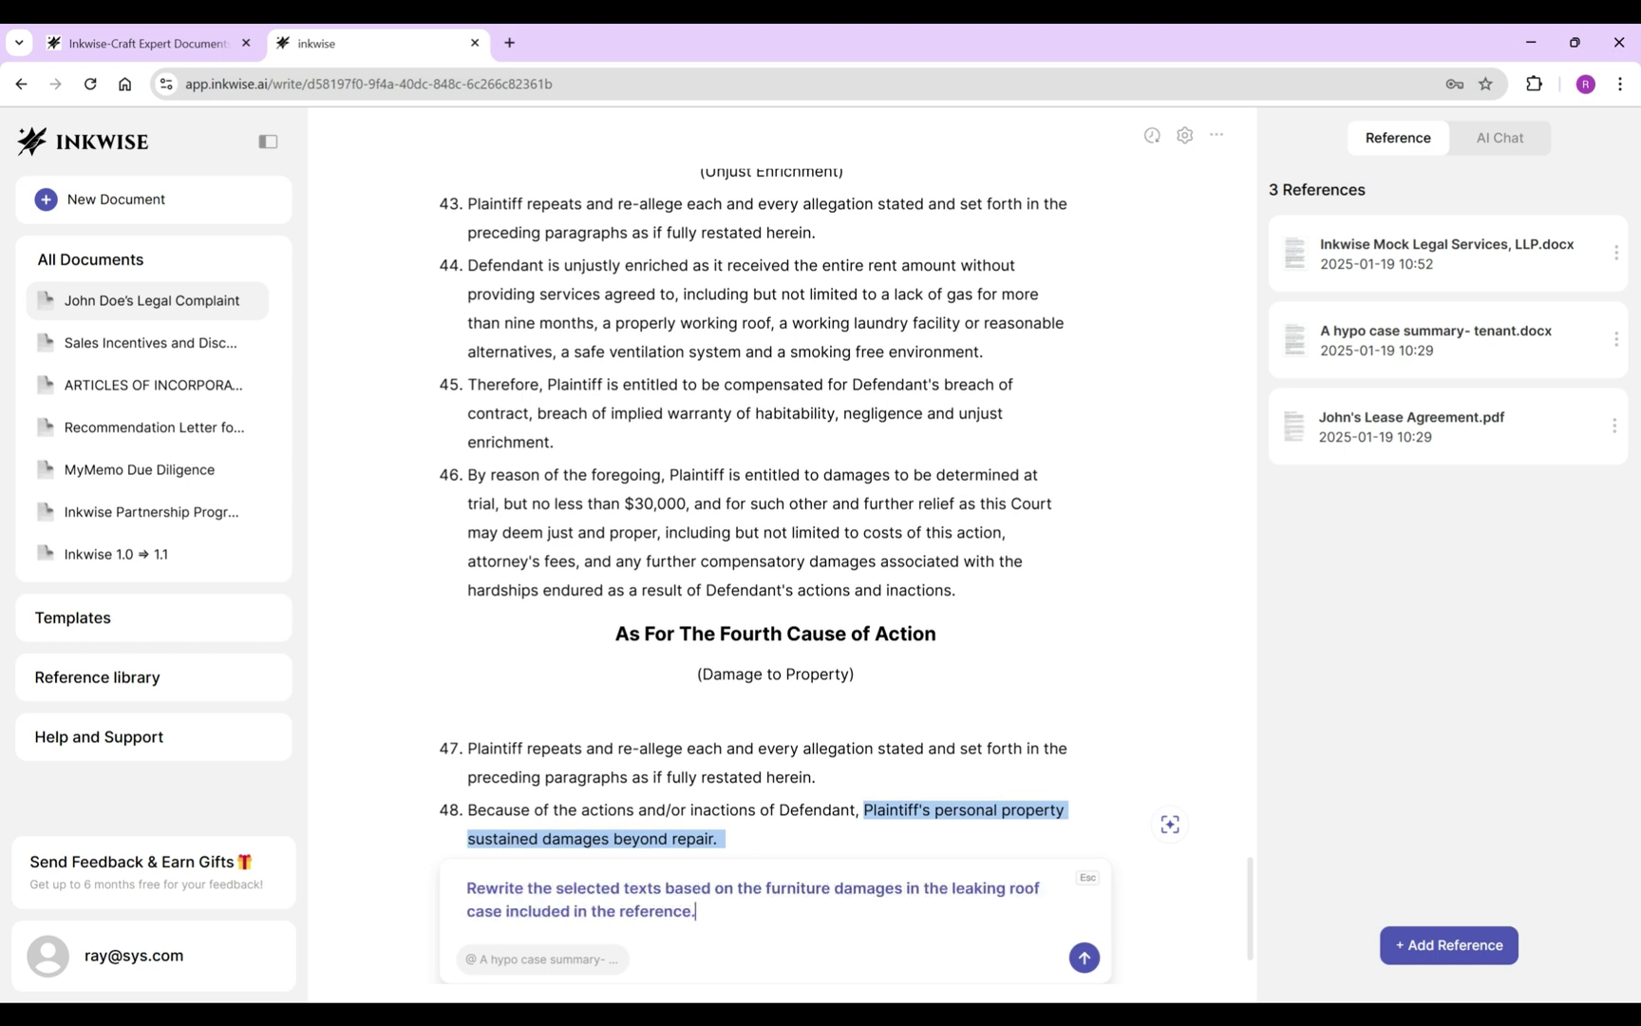
{"action": "key", "text": "Return"}
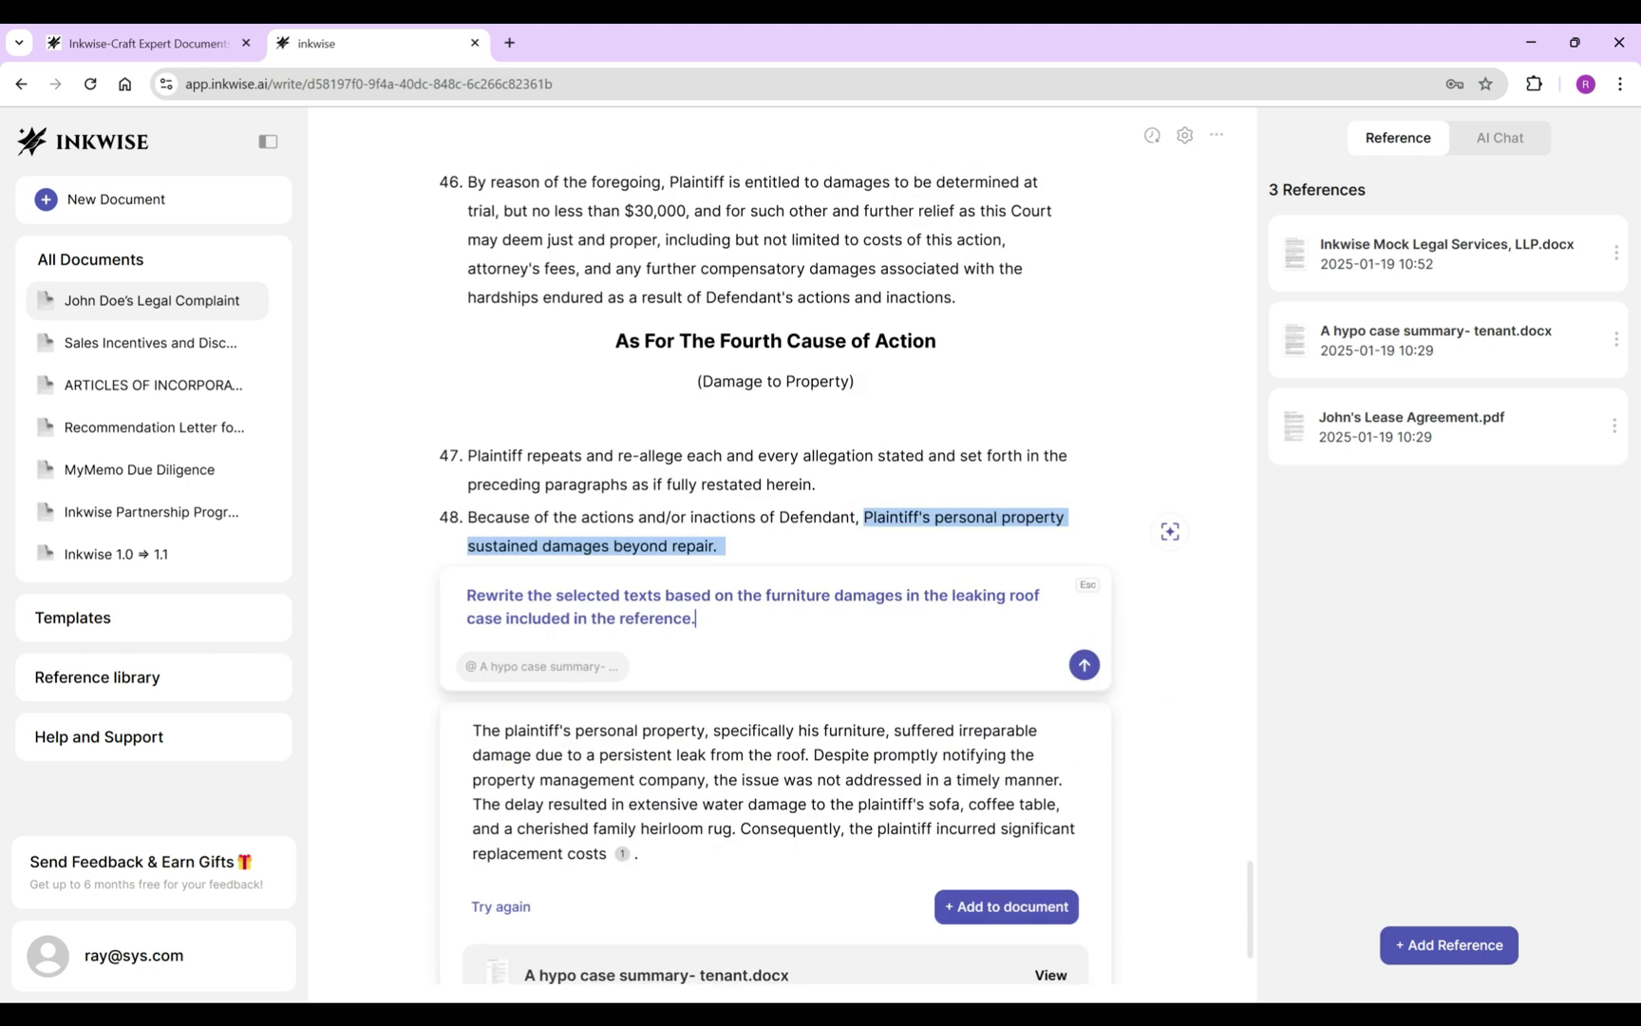
{"action": "left_click", "coordinate": [1006, 906]}
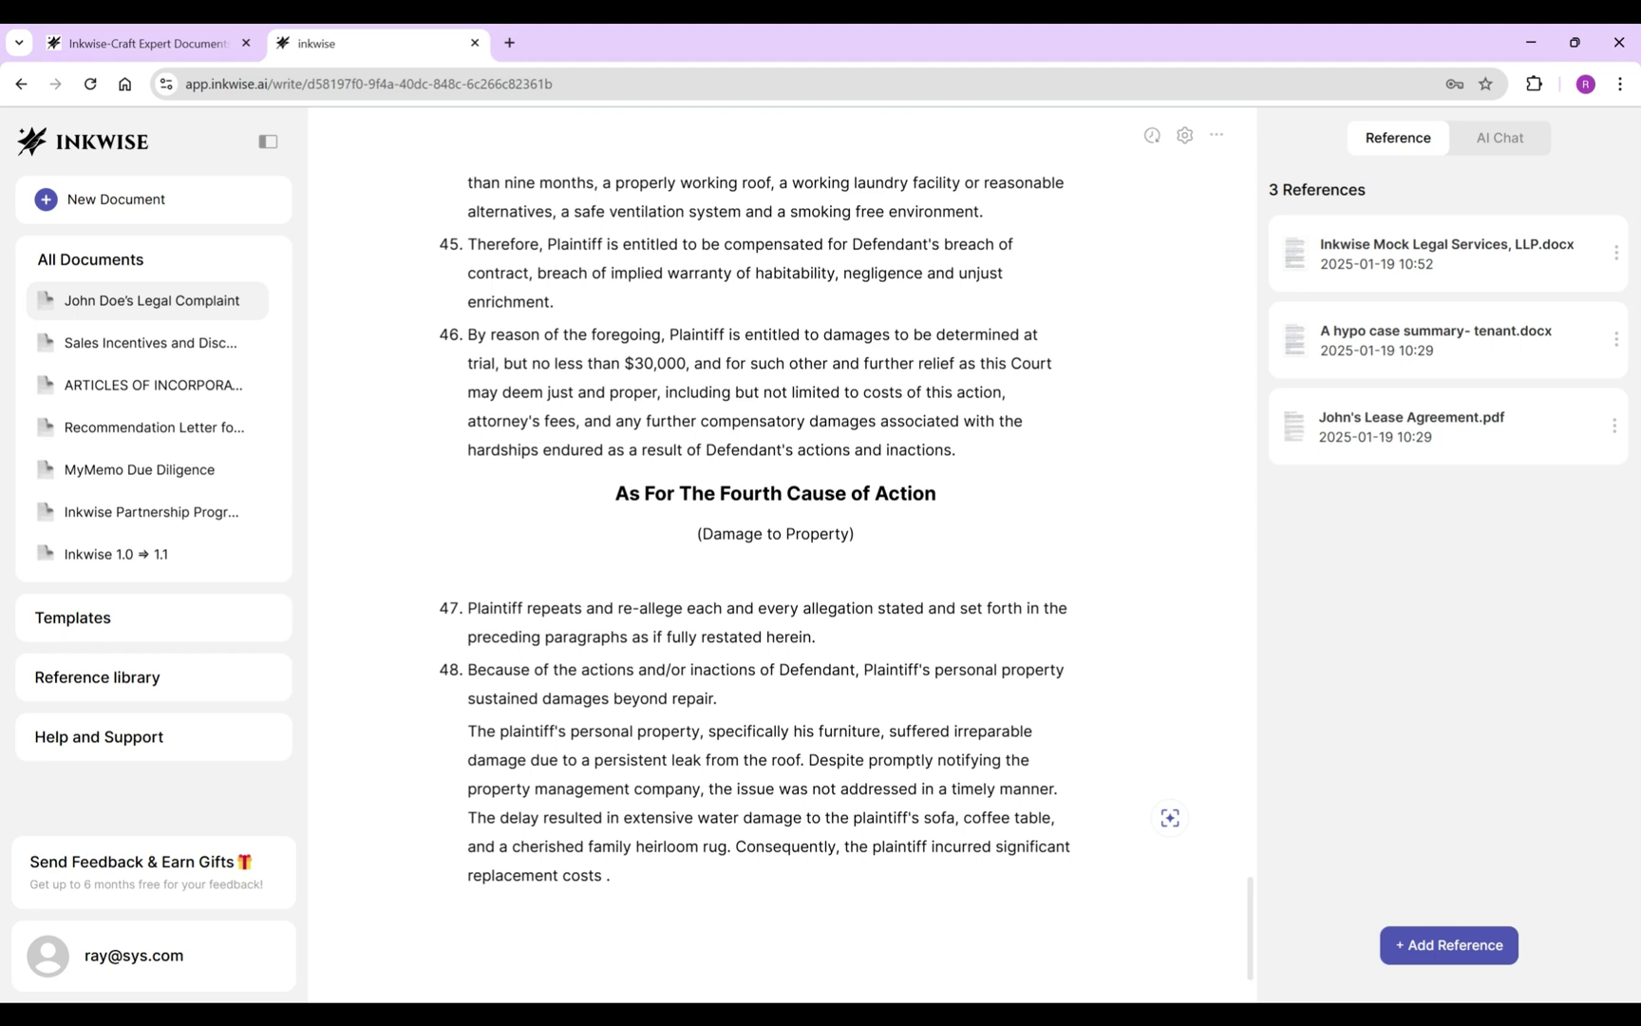
{"action": "key", "text": "shift+Up"}
{"action": "key", "text": "shift+Up"}
{"action": "key", "text": "BackSpace"}
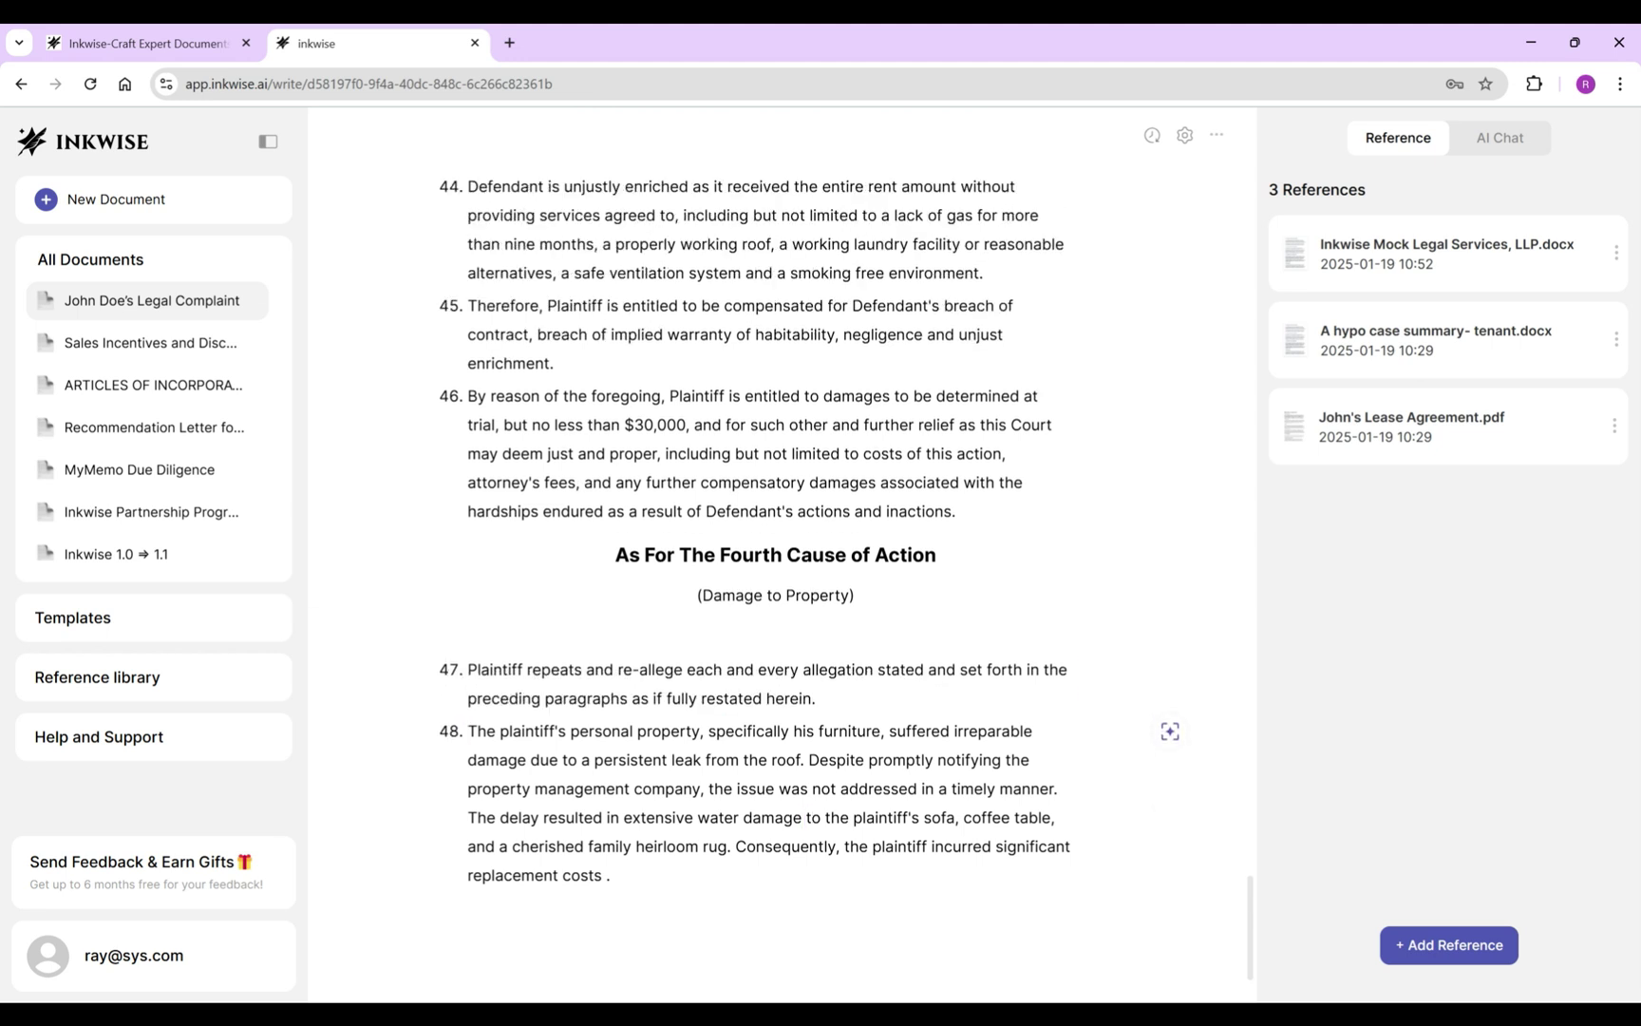
Write item 49: Plaintiff must spend thousands of dollars replacing the damaged items.
{"action": "key", "text": "ctrl+End"}
{"action": "key", "text": "BackSpace"}
{"action": "key", "text": "BackSpace"}
{"action": "type", "text": "."}
{"action": "key", "text": "Return"}
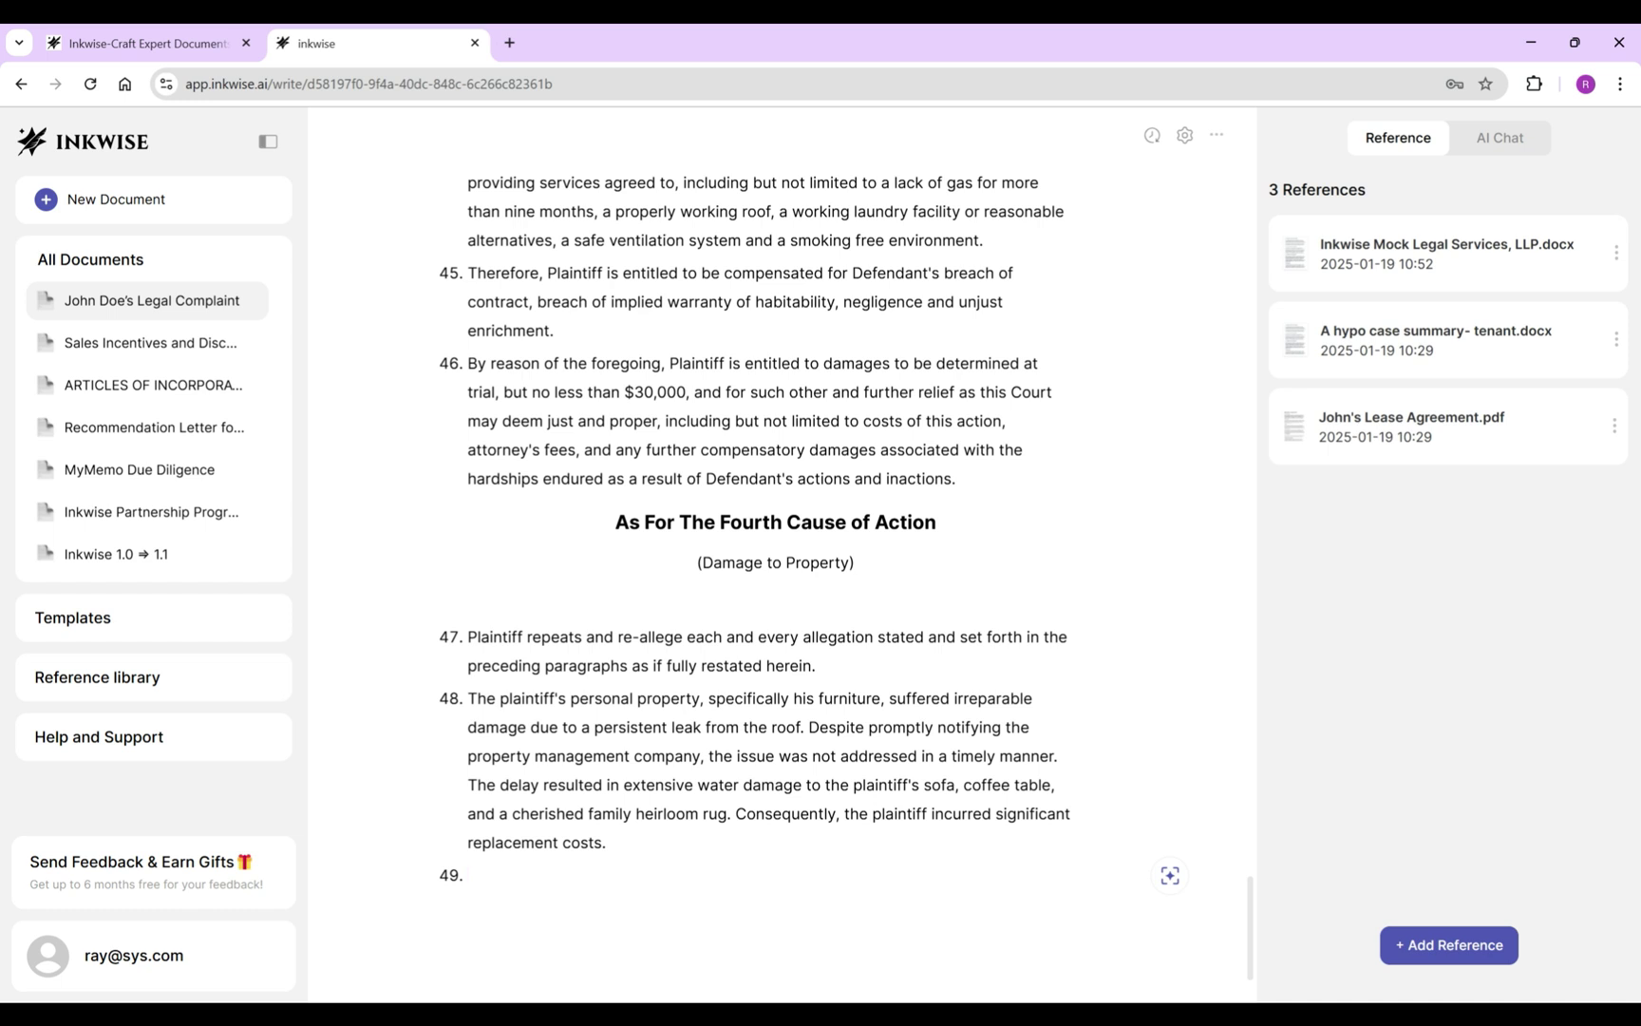
{"action": "type", "text": "As a result of the foregoing, Plaintiff will have to"}
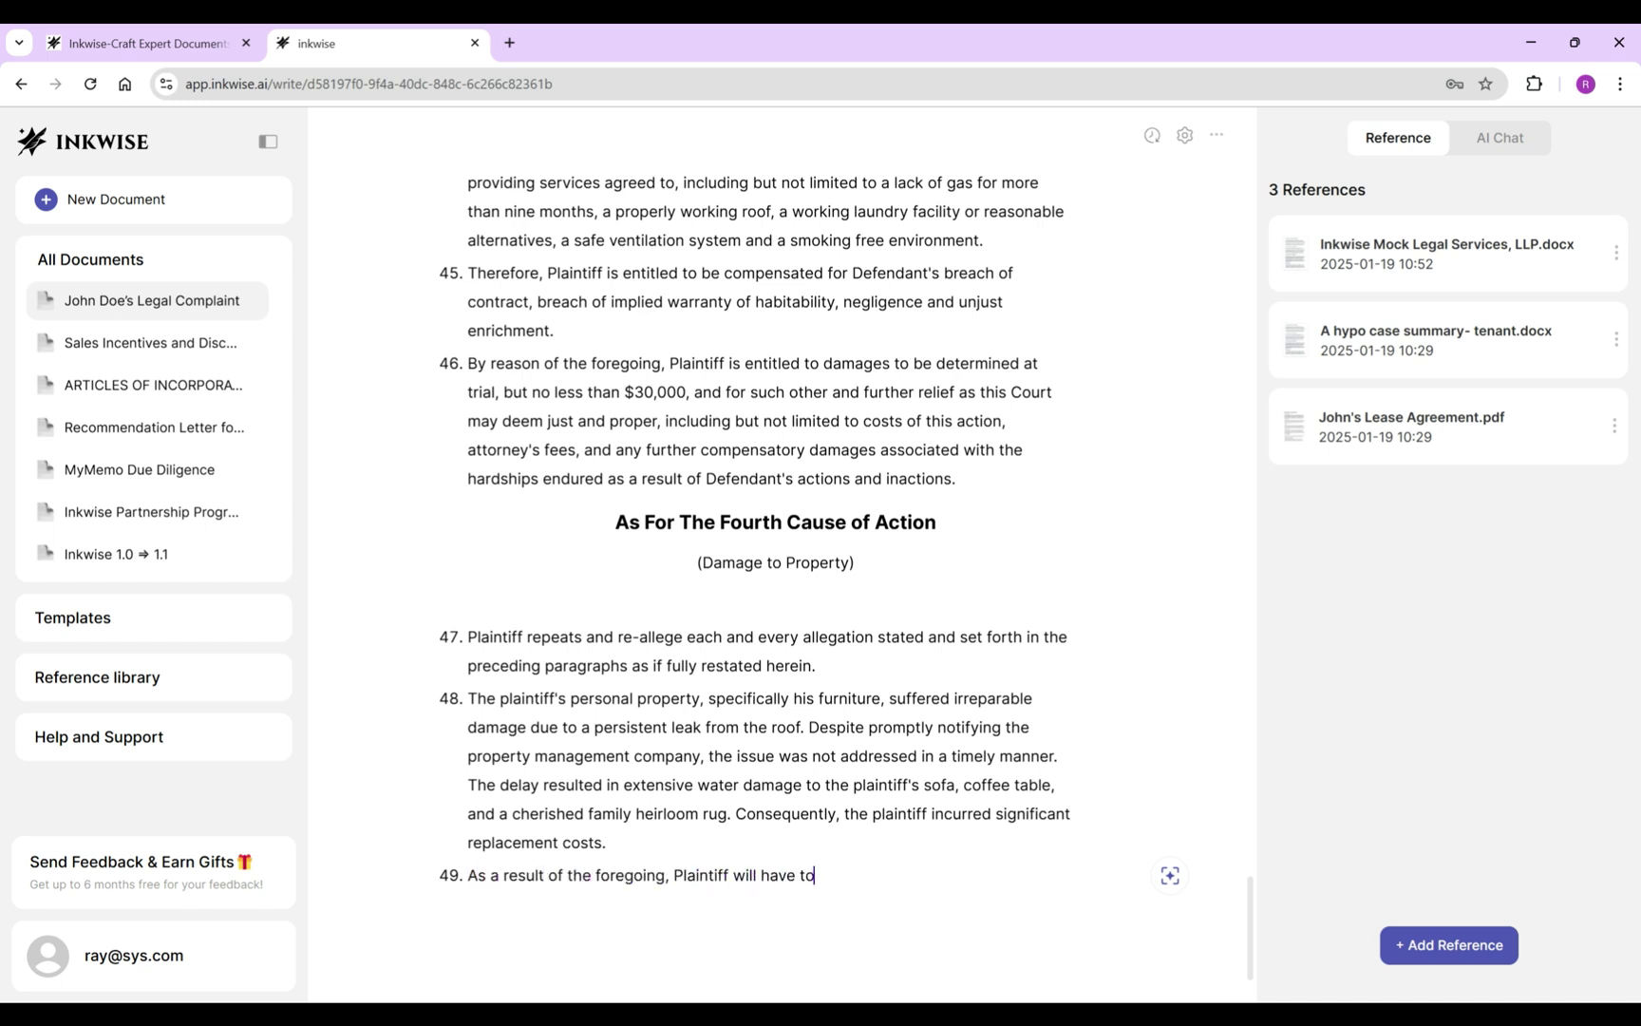
{"action": "type", "text": " spend thousands of dollars to r"}
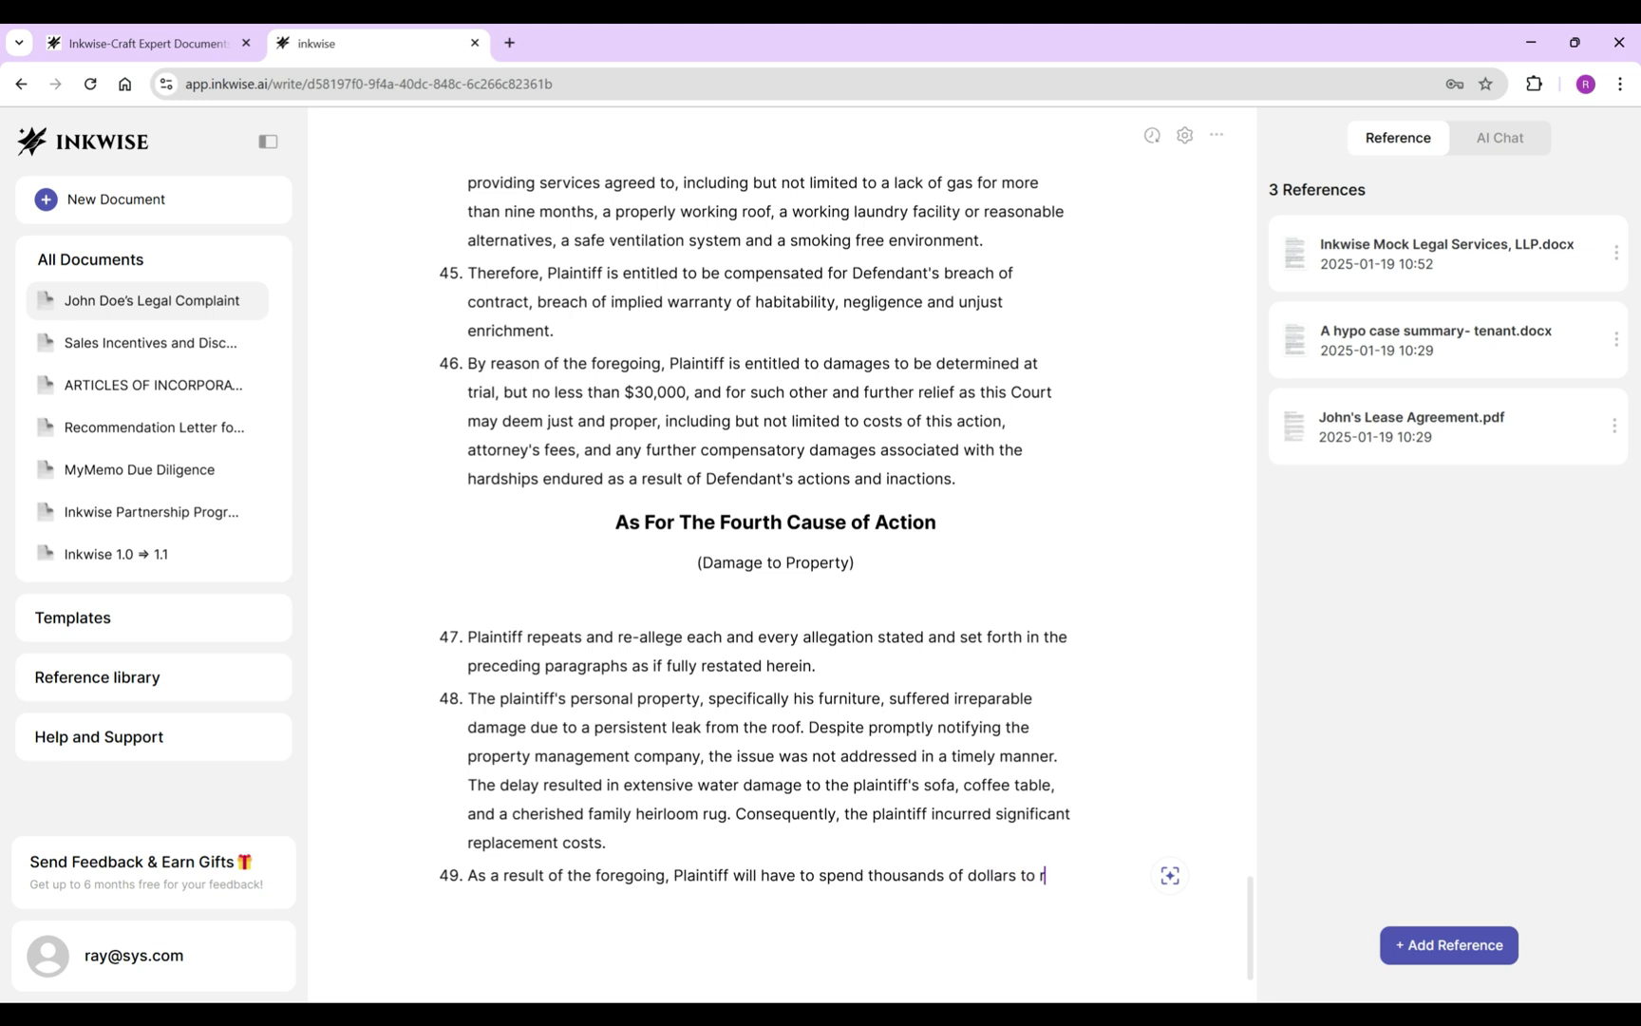
{"action": "type", "text": "eplace the damaged items."}
{"action": "key", "text": "Return"}
Write item 50 claiming no less than $15,000 for replacement and loss of use.
{"action": "type", "text": "In light of the foregoing, Plaintiff"}
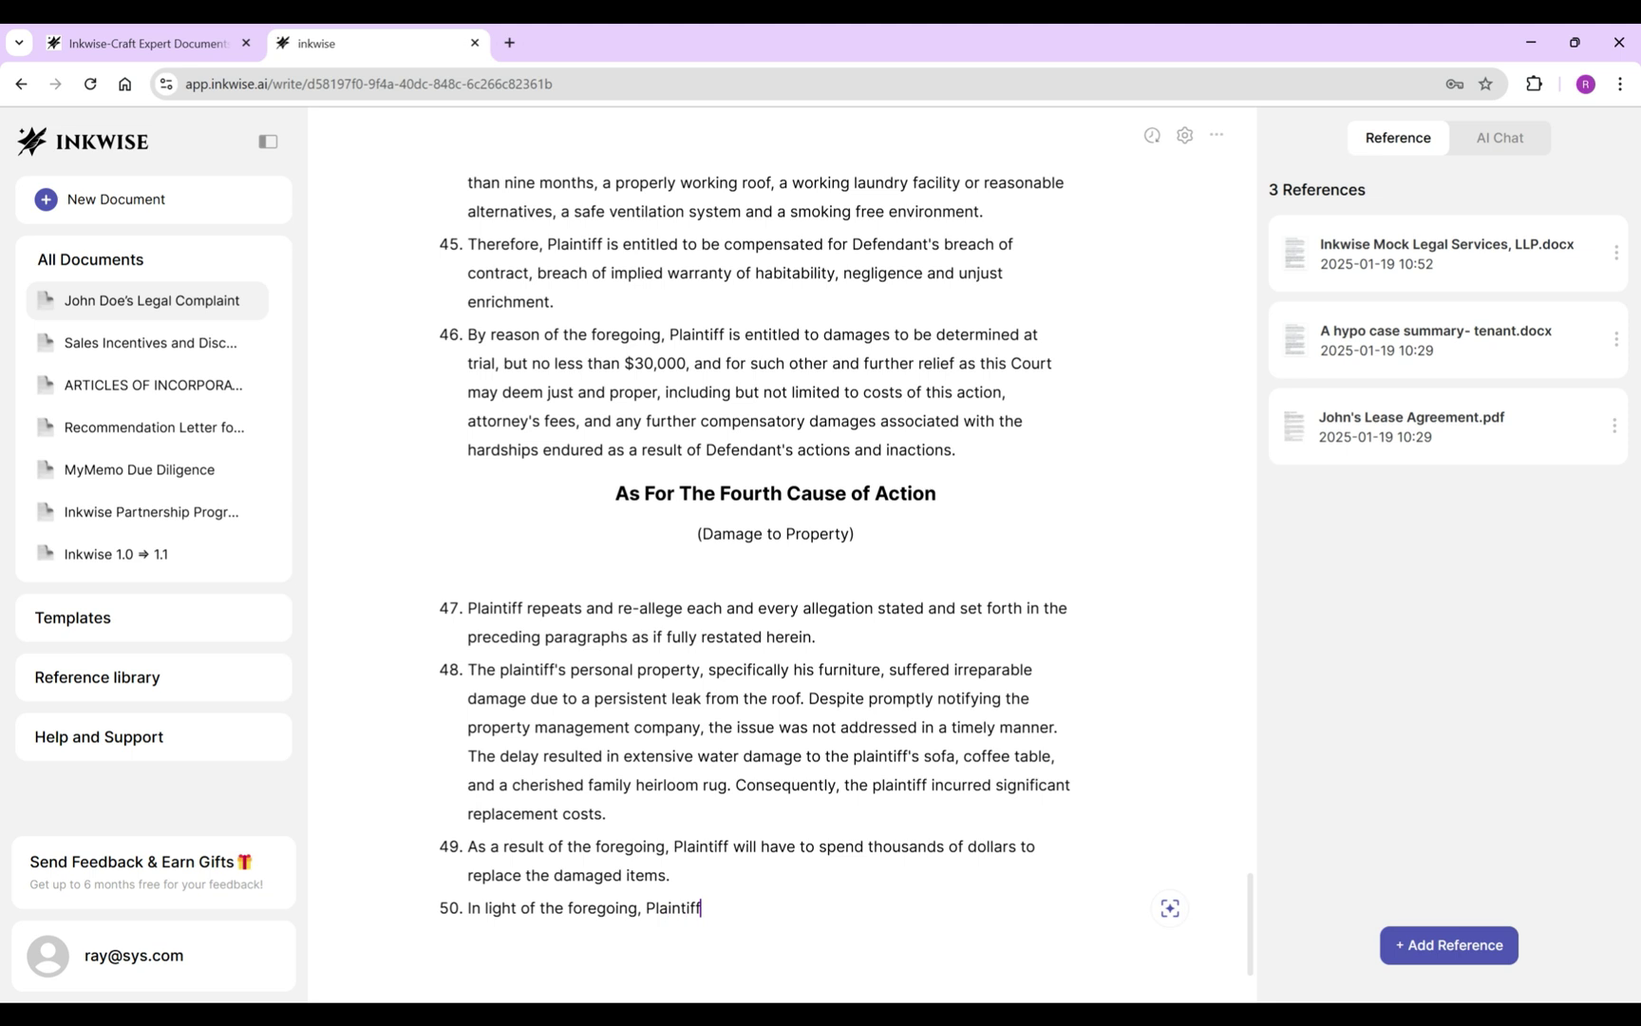
{"action": "type", "text": " is entitled"}
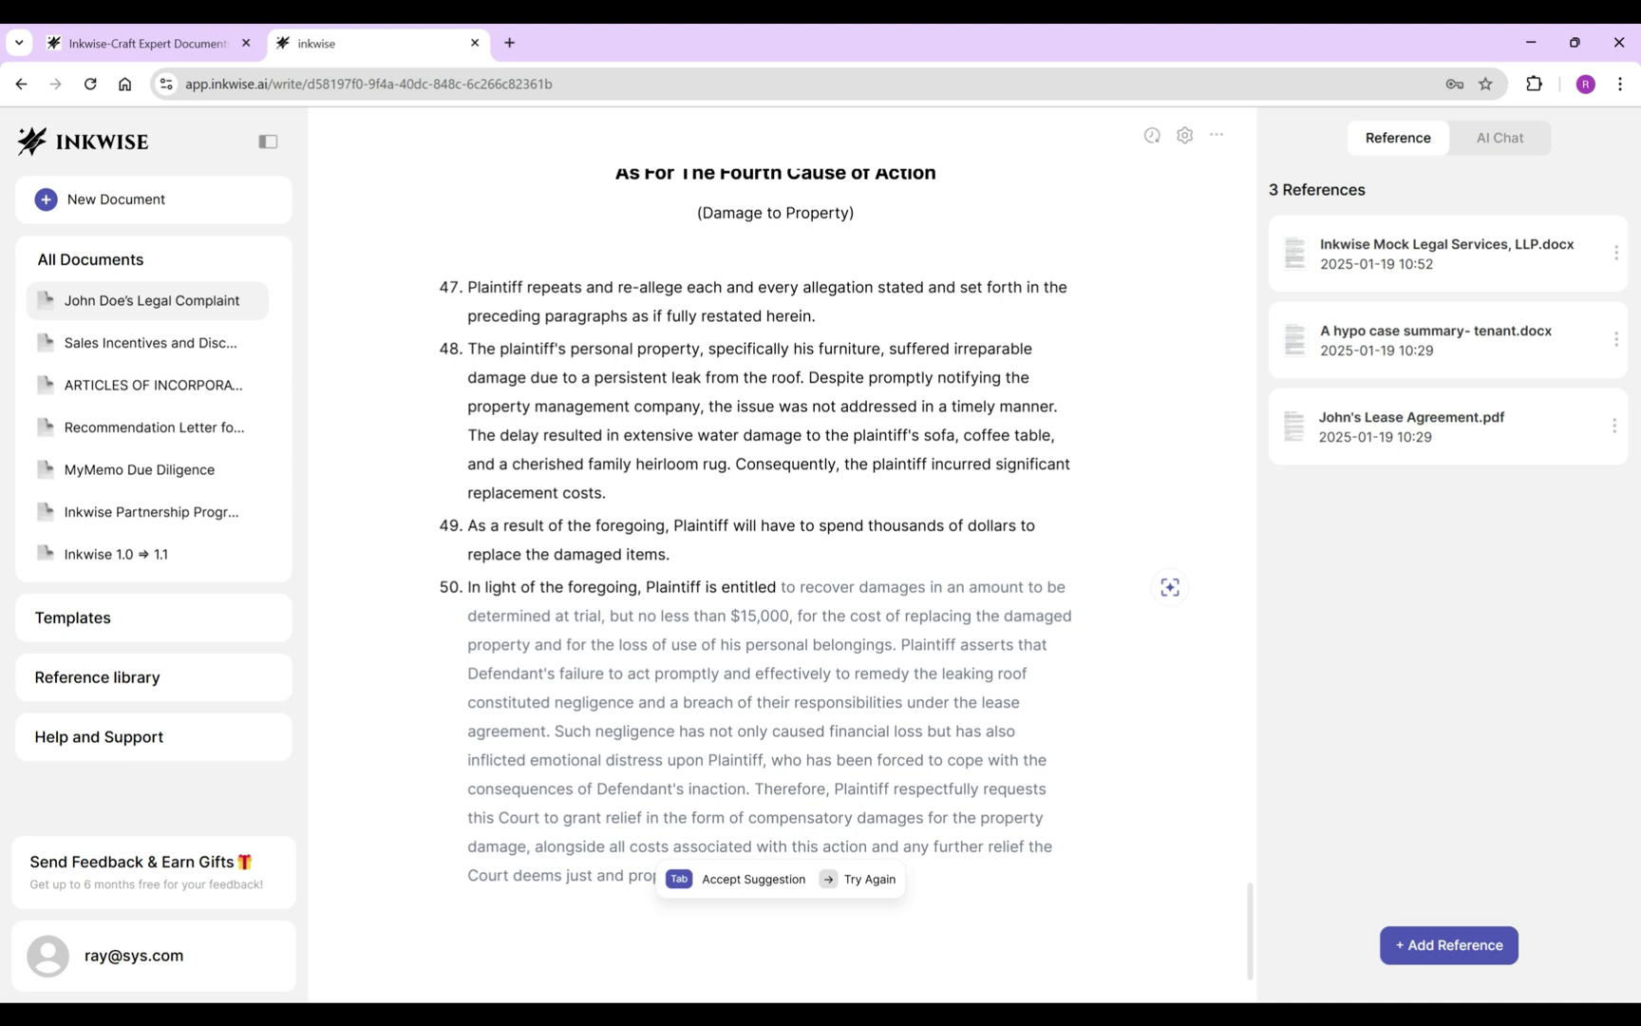
{"action": "key", "text": "Tab"}
{"action": "left_click_drag", "start_coordinate": [900, 644], "coordinate": [685, 875]}
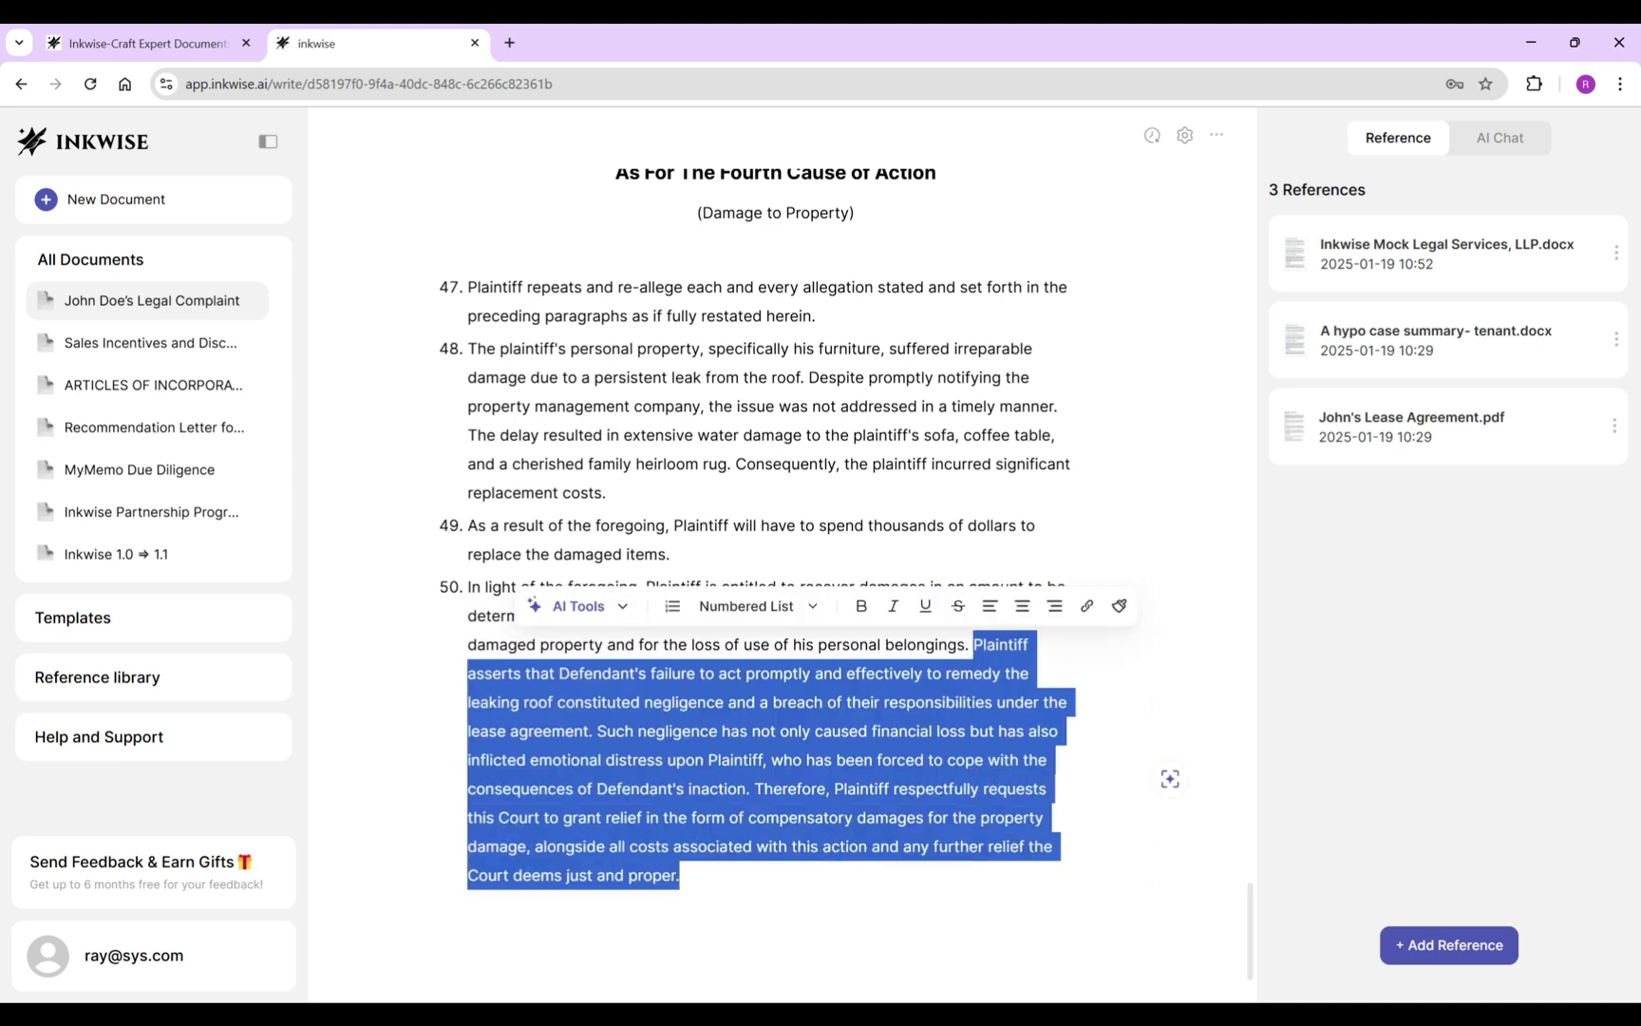
{"action": "key", "text": "BackSpace"}
{"action": "key", "text": "BackSpace"}
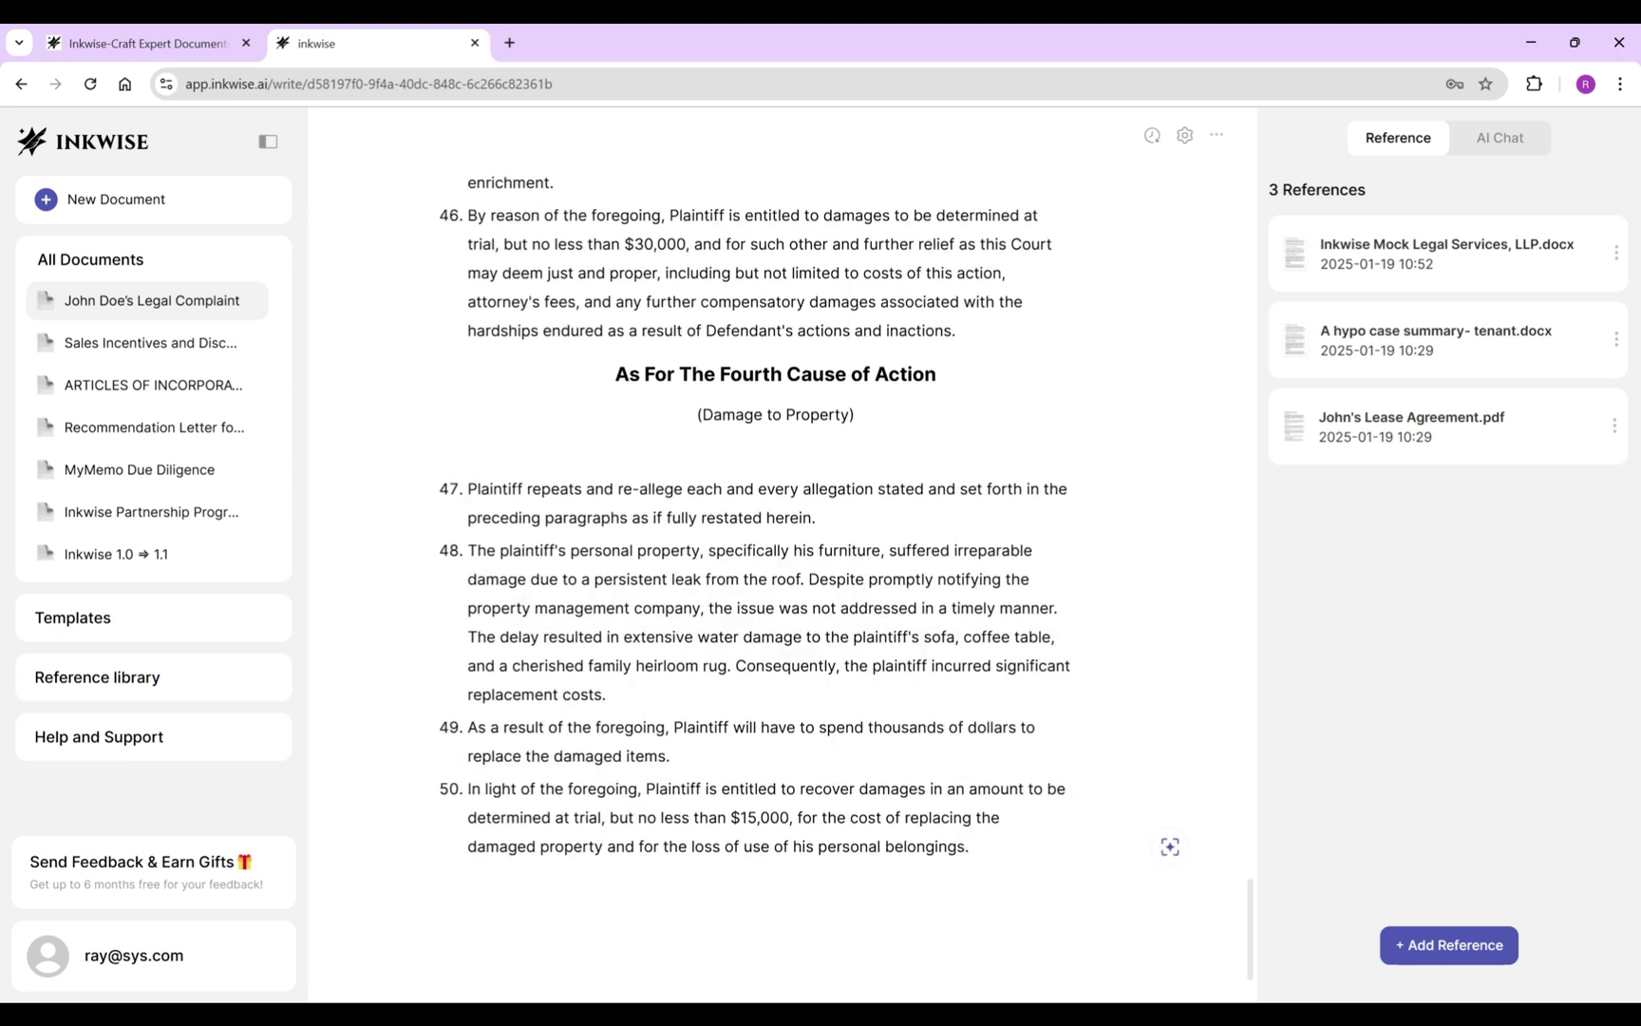
Use the whole complaint as AI context to generate prayers for relief opening with one WHEREFORE summary, and insert them.
{"action": "key", "text": "ctrl+a"}
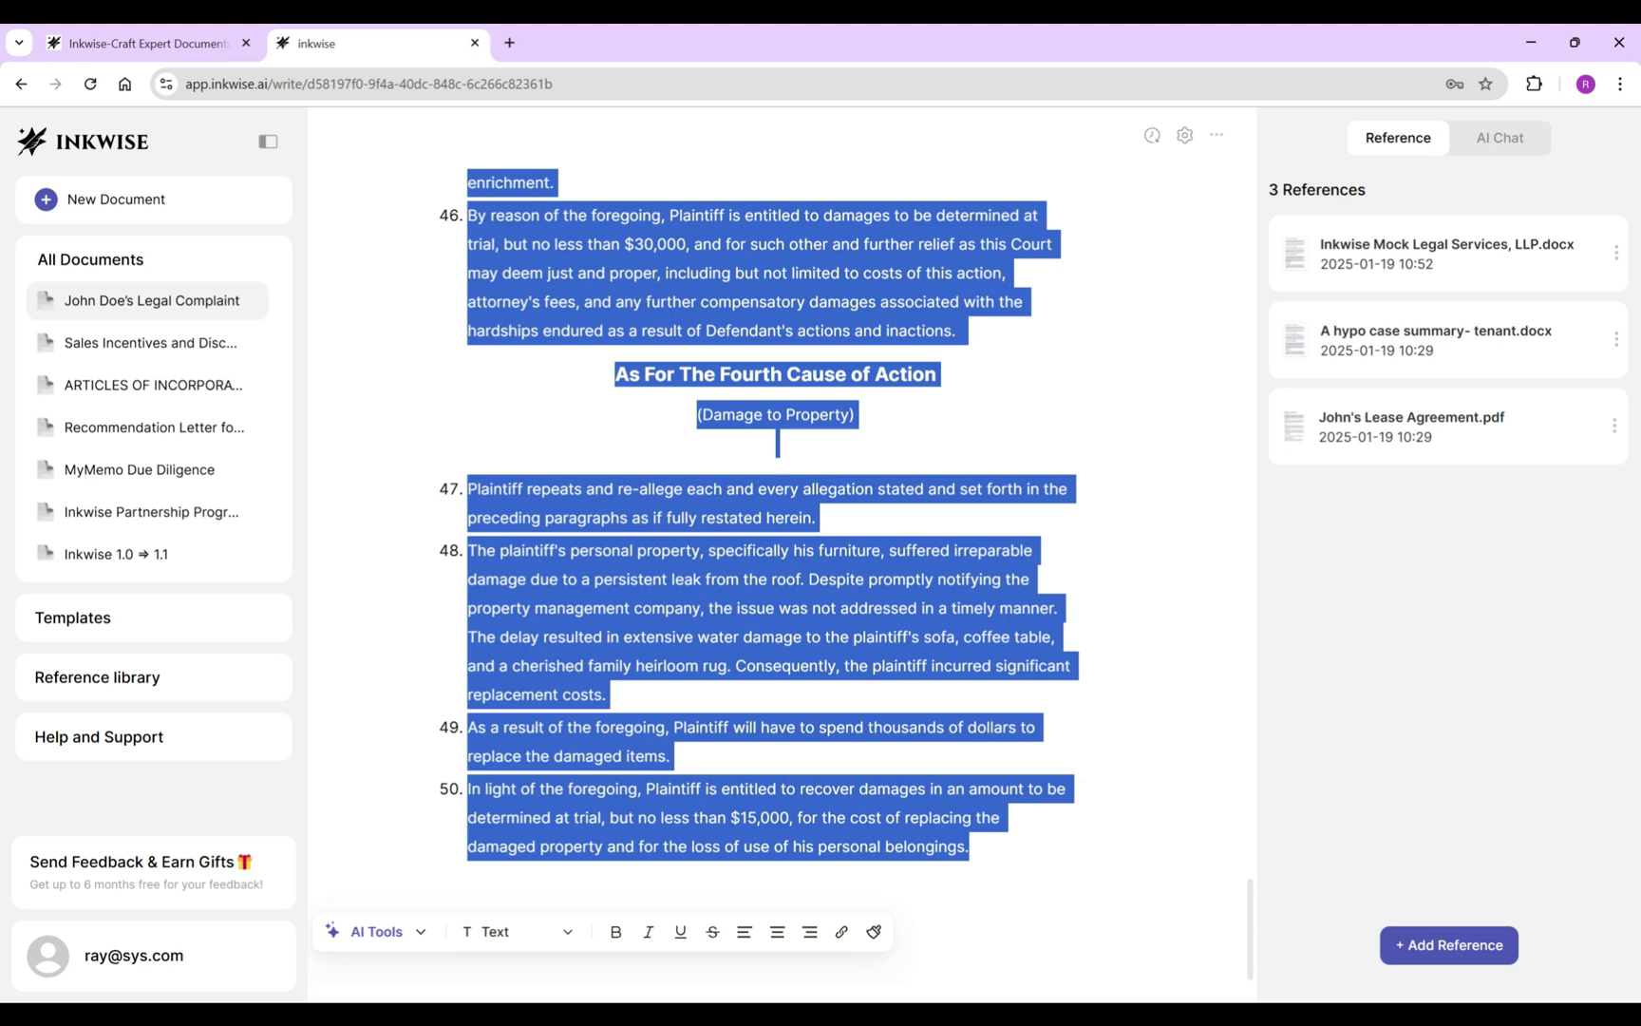
{"action": "scroll", "coordinate": [775, 570], "scroll_direction": "up", "scroll_amount": 20}
{"action": "left_click", "coordinate": [1170, 879]}
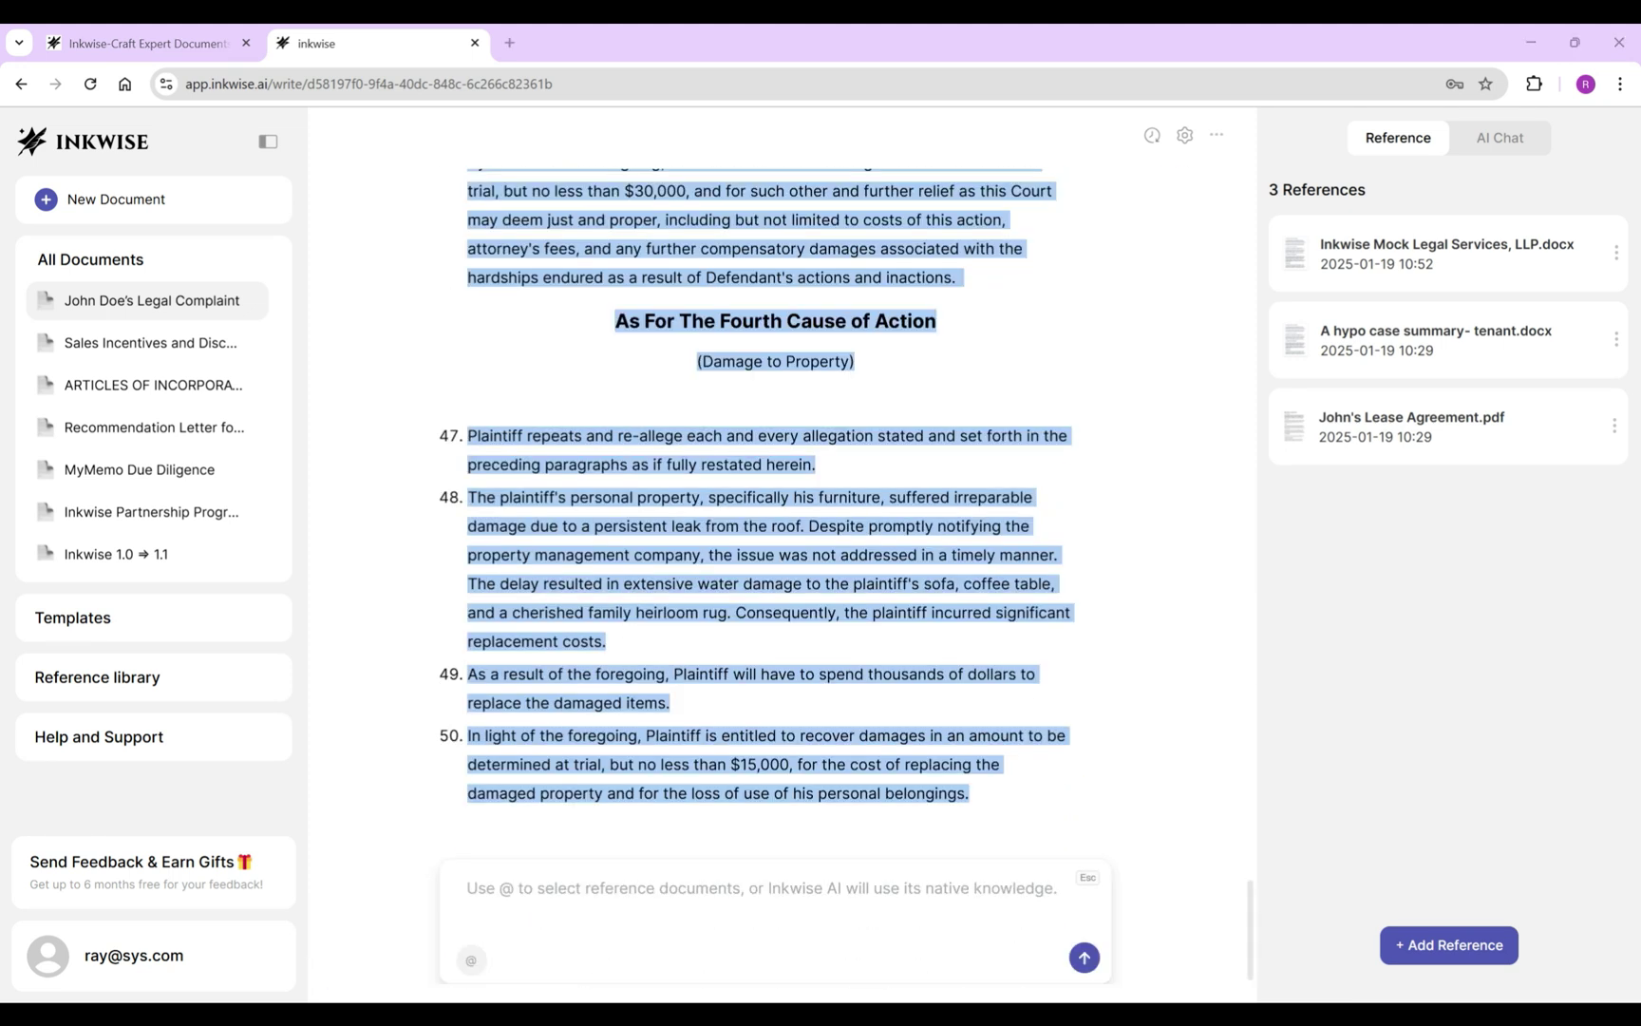
{"action": "type", "text": "Based on each of the foregoing actions (selected texts), write prayers for the complaint."}
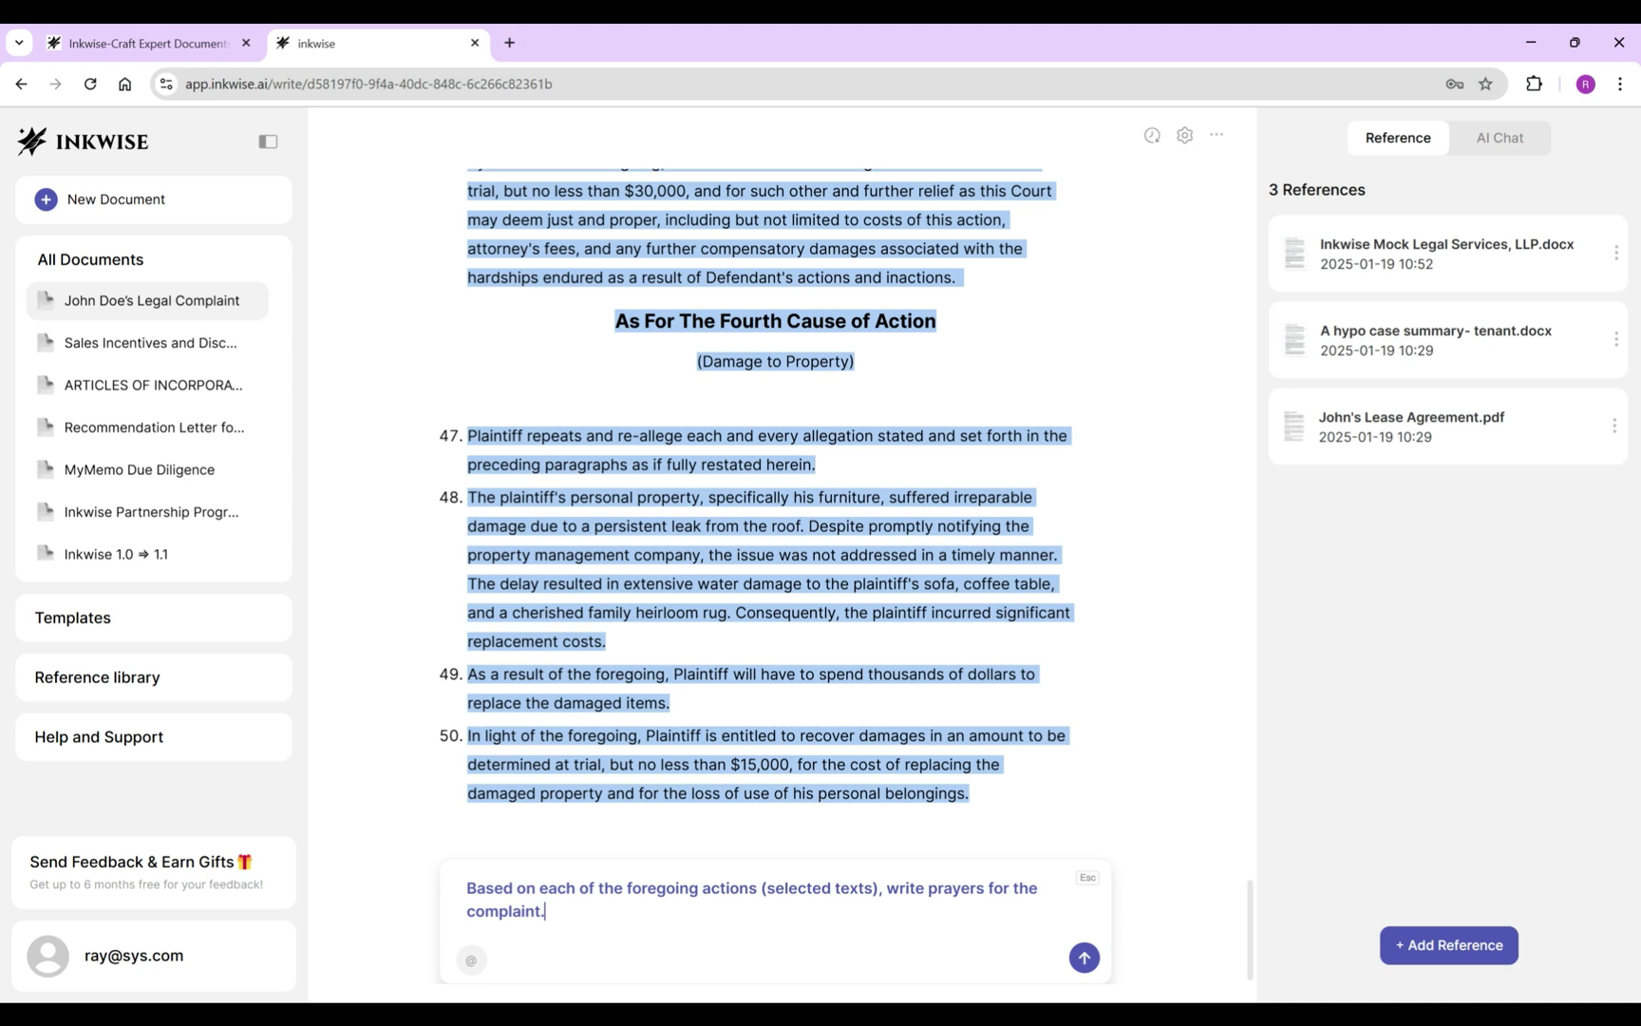
{"action": "key", "text": "Return"}
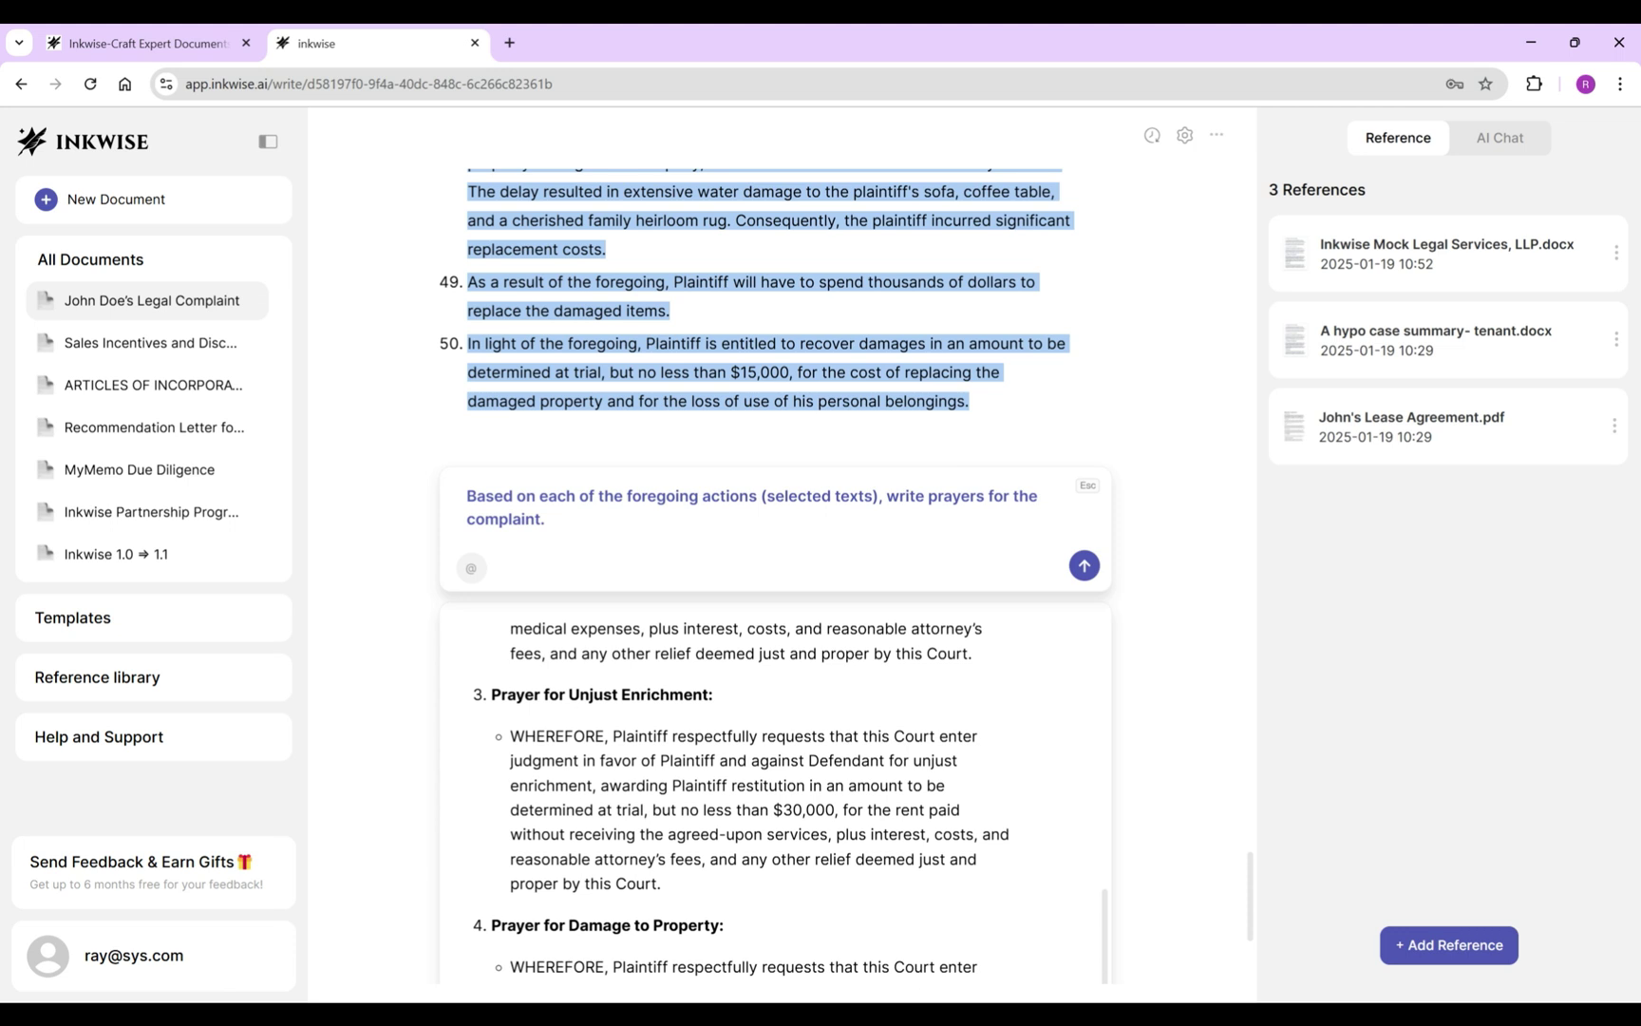
{"action": "type", "text": "Write one summary W"}
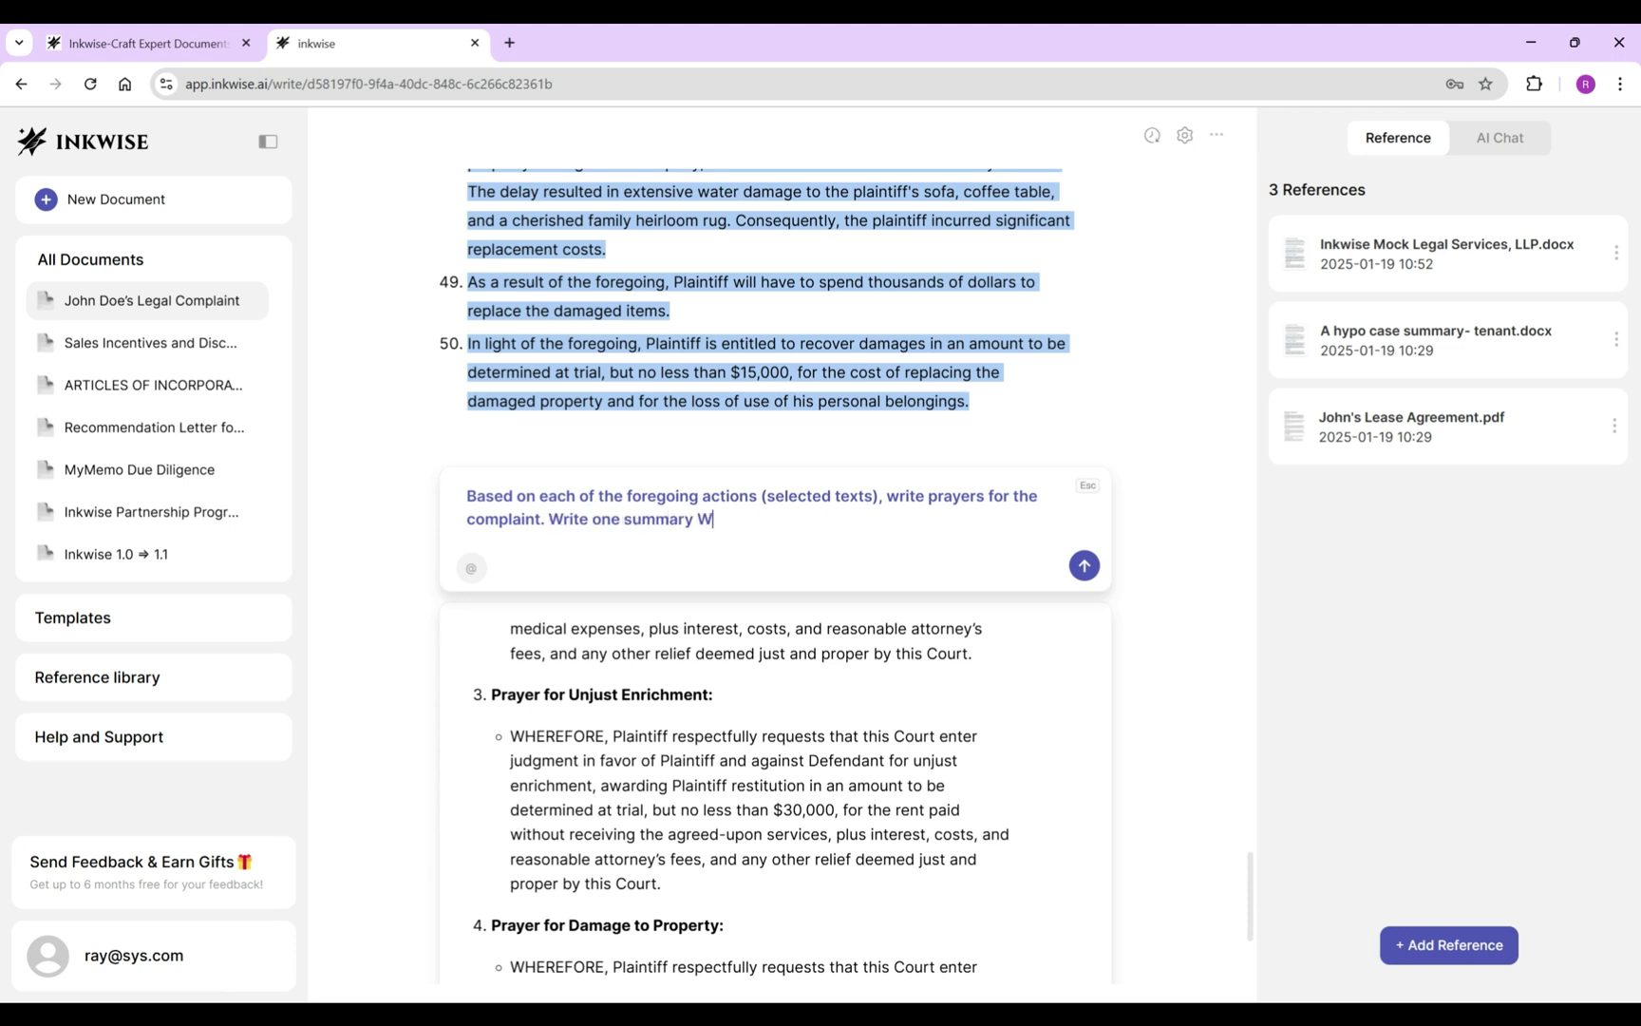
{"action": "type", "text": "HEREFORE first."}
{"action": "key", "text": "Return"}
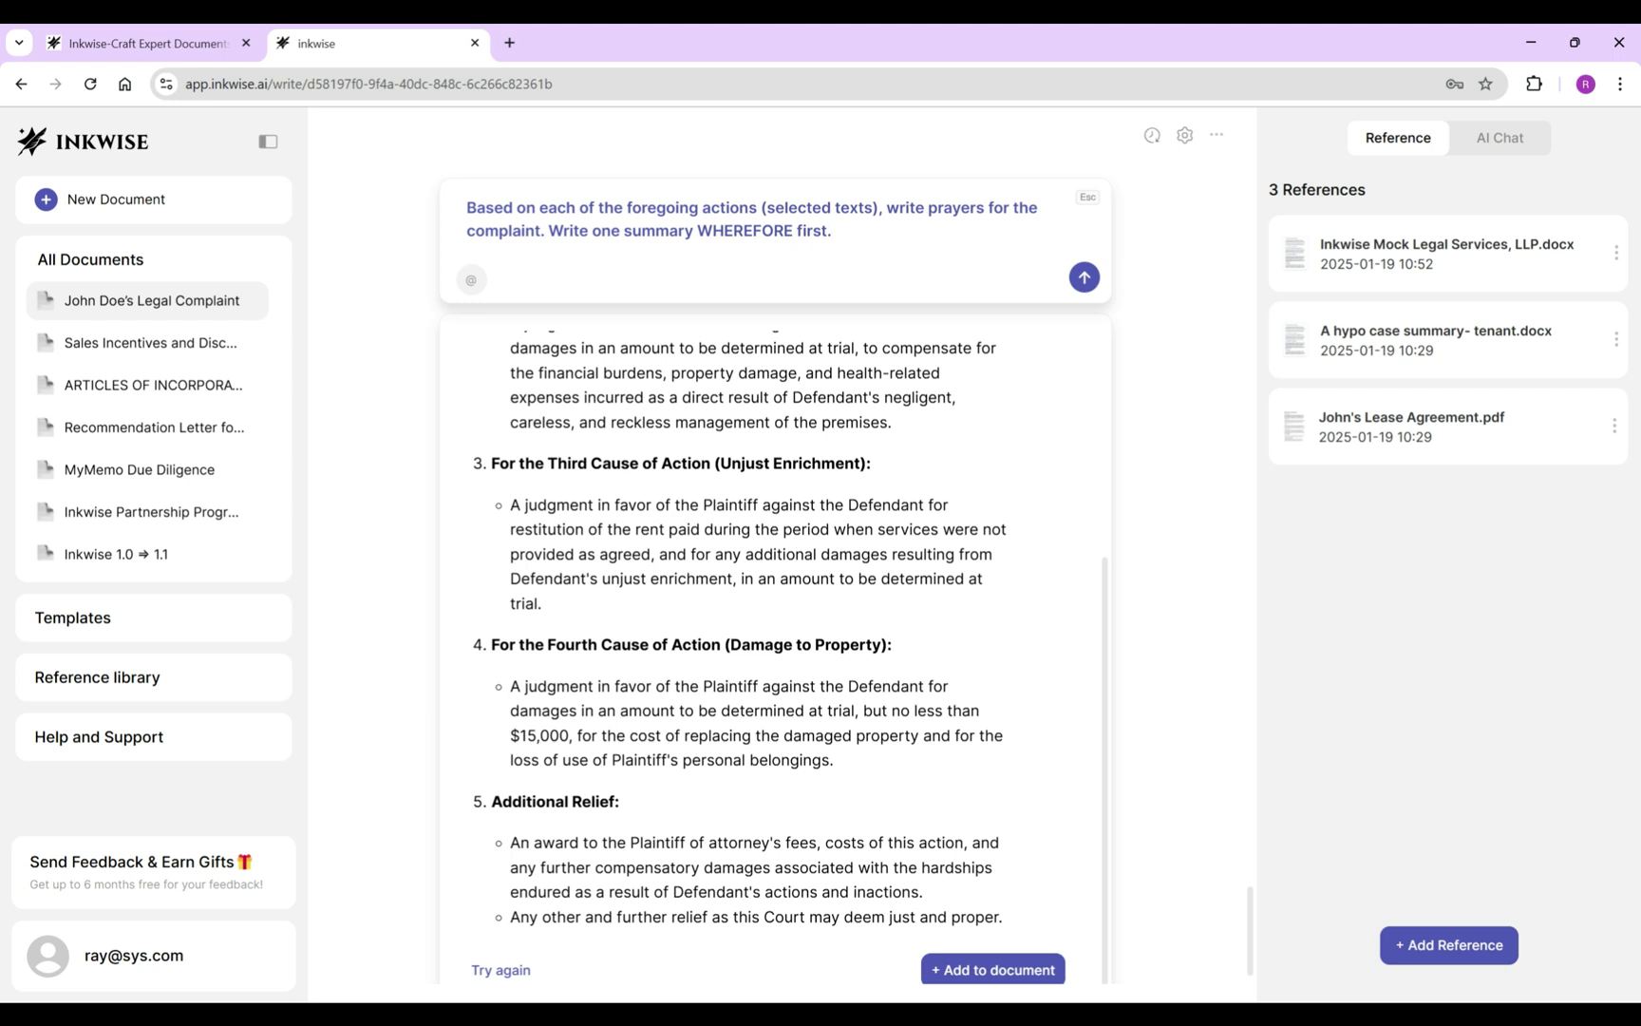
{"action": "left_click", "coordinate": [992, 969]}
{"action": "left_click", "coordinate": [732, 789]}
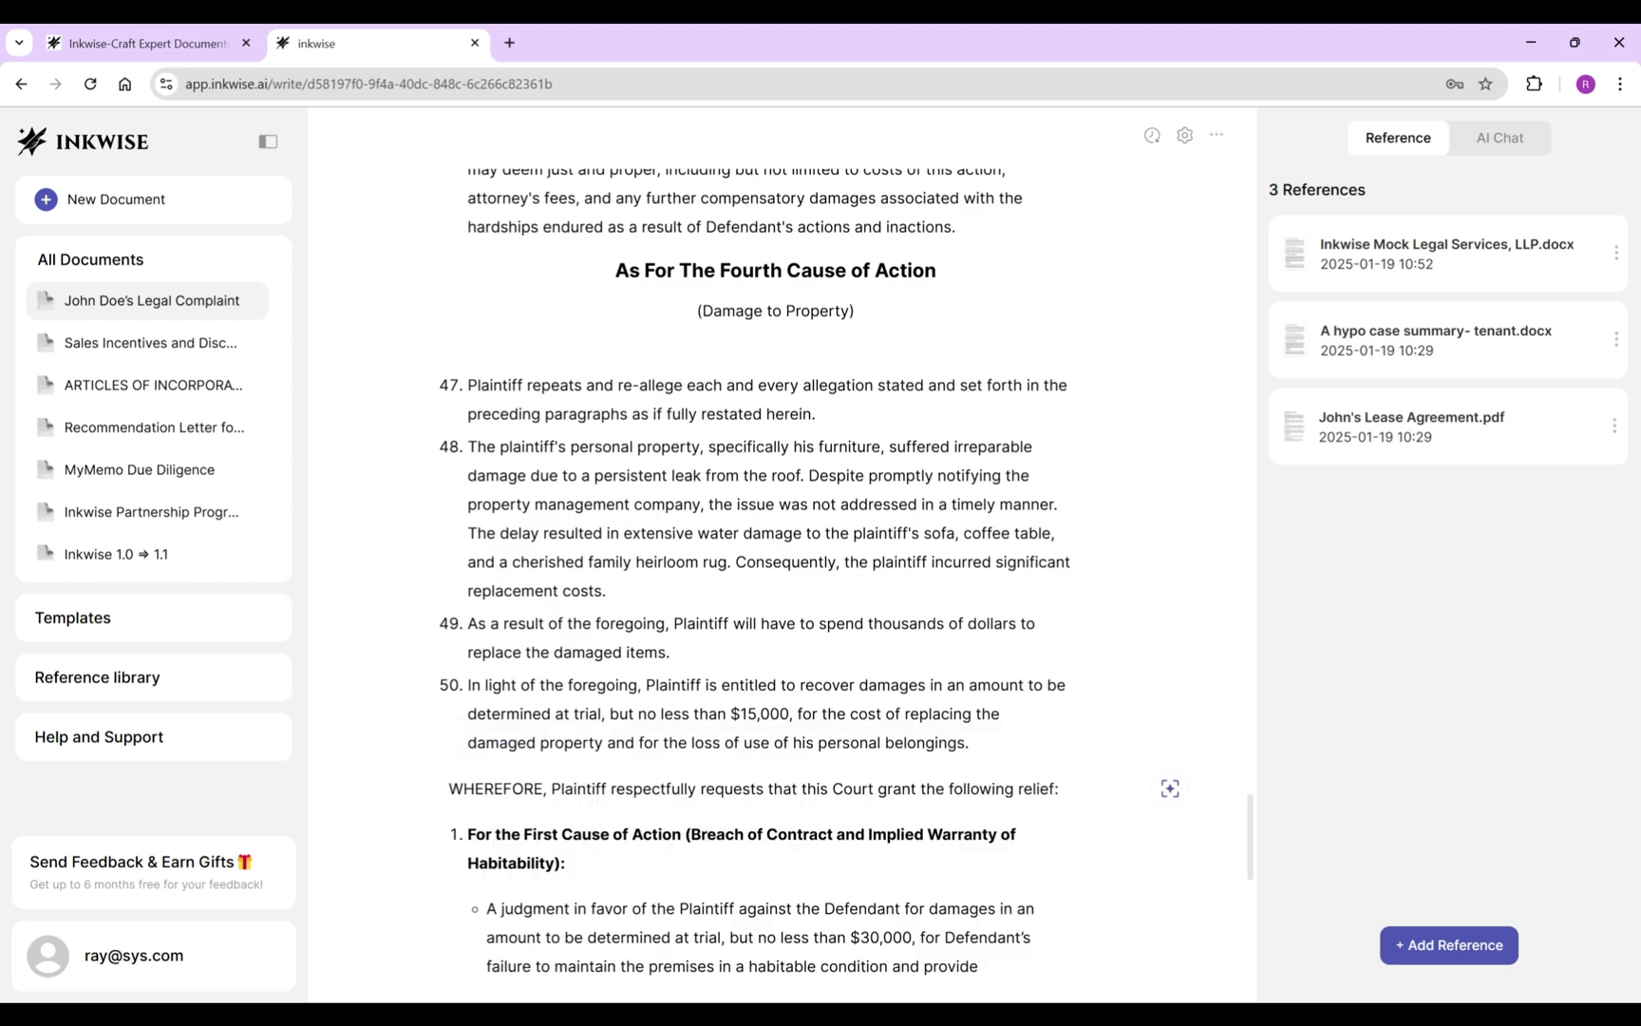
Reword prayer 1 to start 'As to', merge its judgment bullet, unbold it, and drop 'A'/'the'.
{"action": "scroll", "coordinate": [775, 570], "scroll_direction": "down", "scroll_amount": 2}
{"action": "double_click", "coordinate": [482, 642]}
{"action": "type", "text": "As to"}
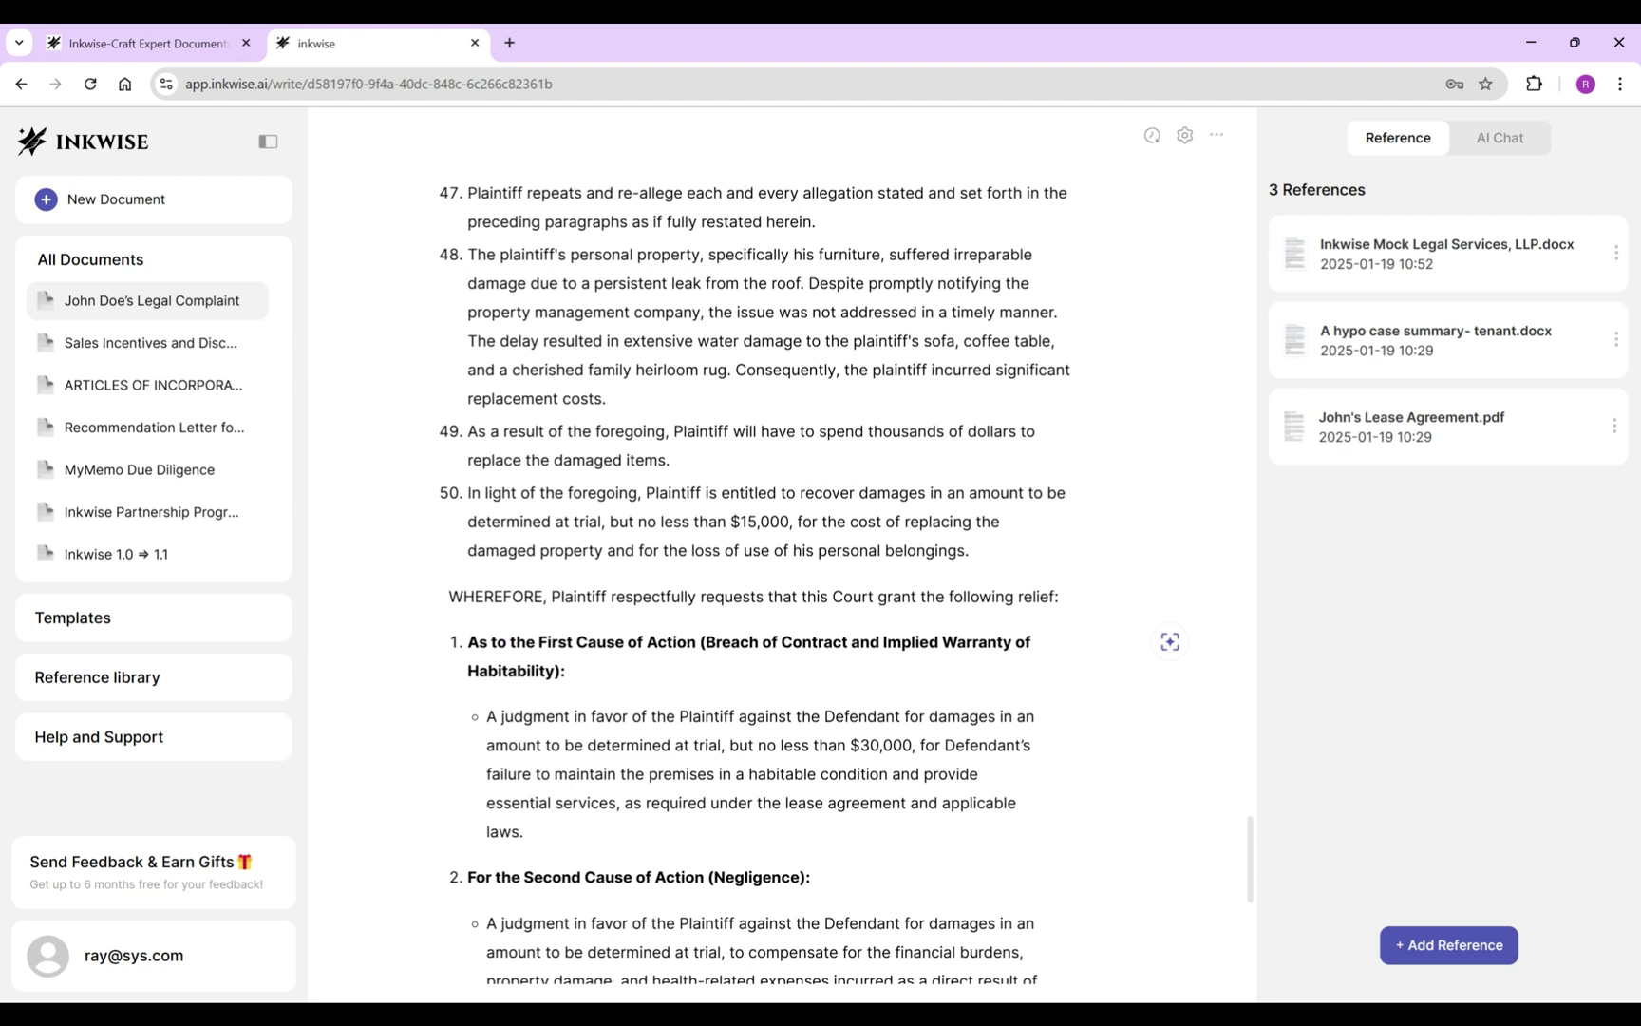
{"action": "key", "text": "Down"}
{"action": "key", "text": "Down"}
{"action": "key", "text": "Home"}
{"action": "key", "text": "BackSpace"}
{"action": "key", "text": "ctrl+shift+Up"}
{"action": "key", "text": "ctrl+b"}
{"action": "left_click", "coordinate": [633, 671]}
{"action": "key", "text": "BackSpace"}
{"action": "key", "text": "BackSpace"}
{"action": "double_click", "coordinate": [725, 671]}
{"action": "key", "text": "BackSpace"}
{"action": "double_click", "coordinate": [840, 670]}
Make prayer 2 start 'As to the', unbold it, and join its bullet after a comma.
{"action": "key", "text": "BackSpace"}
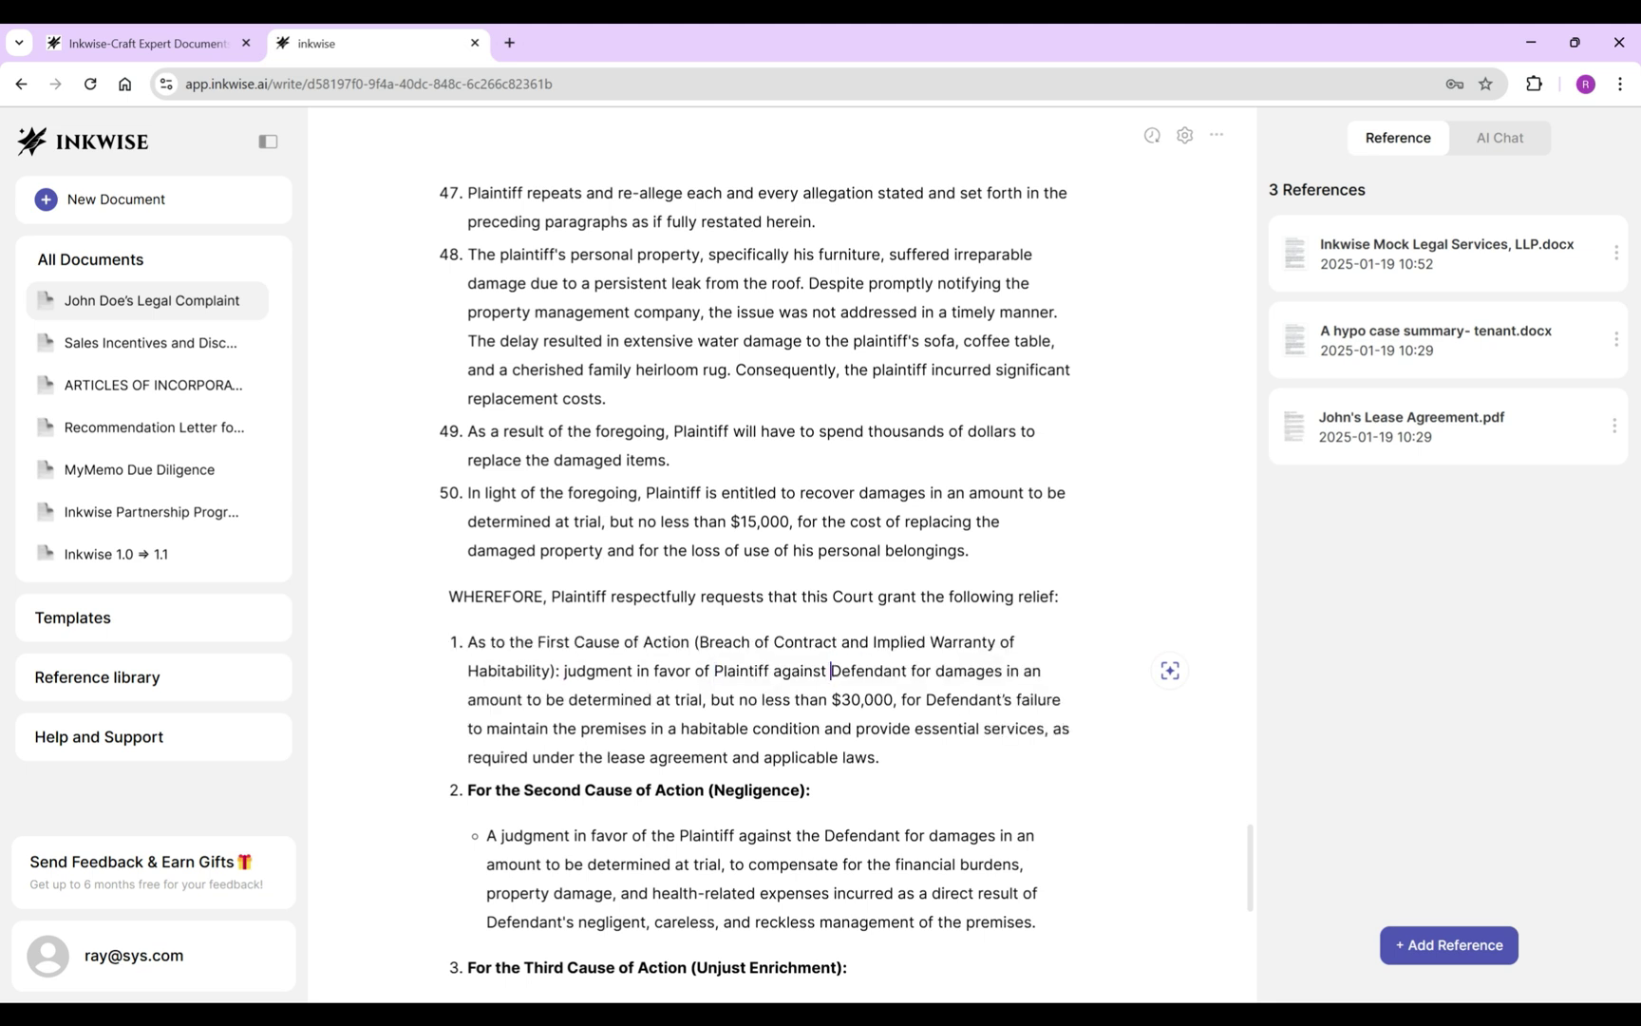
{"action": "scroll", "coordinate": [770, 570], "scroll_direction": "down", "scroll_amount": 1}
{"action": "double_click", "coordinate": [478, 694]}
{"action": "type", "text": "As to the"}
{"action": "triple_click", "coordinate": [641, 693]}
{"action": "key", "text": "ctrl+b"}
{"action": "left_click", "coordinate": [814, 693]}
{"action": "left_click", "coordinate": [557, 575]}
{"action": "key", "text": "BackSpace"}
{"action": "type", "text": ","}
{"action": "left_click", "coordinate": [819, 693]}
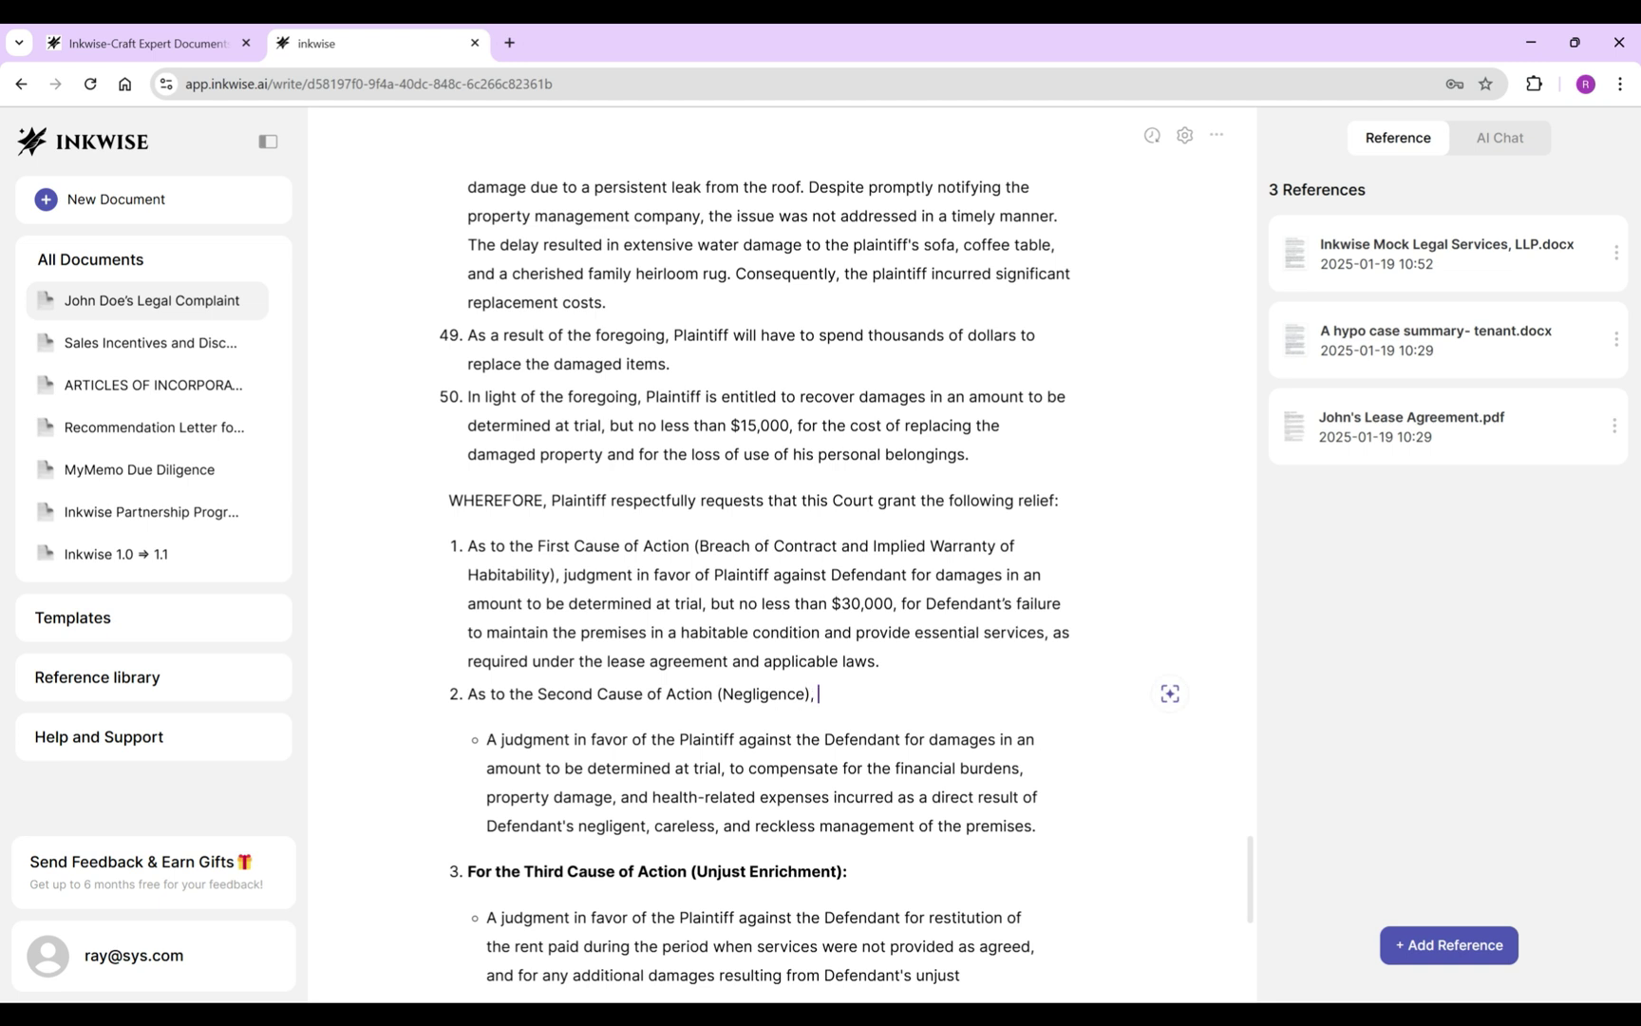
{"action": "key", "text": "BackSpace"}
{"action": "type", "text": ","}
{"action": "key", "text": "Delete"}
{"action": "key", "text": "Delete"}
Rephrase prayer 3 as 'As to the…', merge its bullet, and add 'but no less than $30,000'.
{"action": "scroll", "coordinate": [770, 570], "scroll_direction": "down", "scroll_amount": 2}
{"action": "double_click", "coordinate": [477, 650]}
{"action": "type", "text": "As to the"}
{"action": "left_click", "coordinate": [865, 649]}
{"action": "key", "text": "Delete"}
{"action": "key", "text": "Delete"}
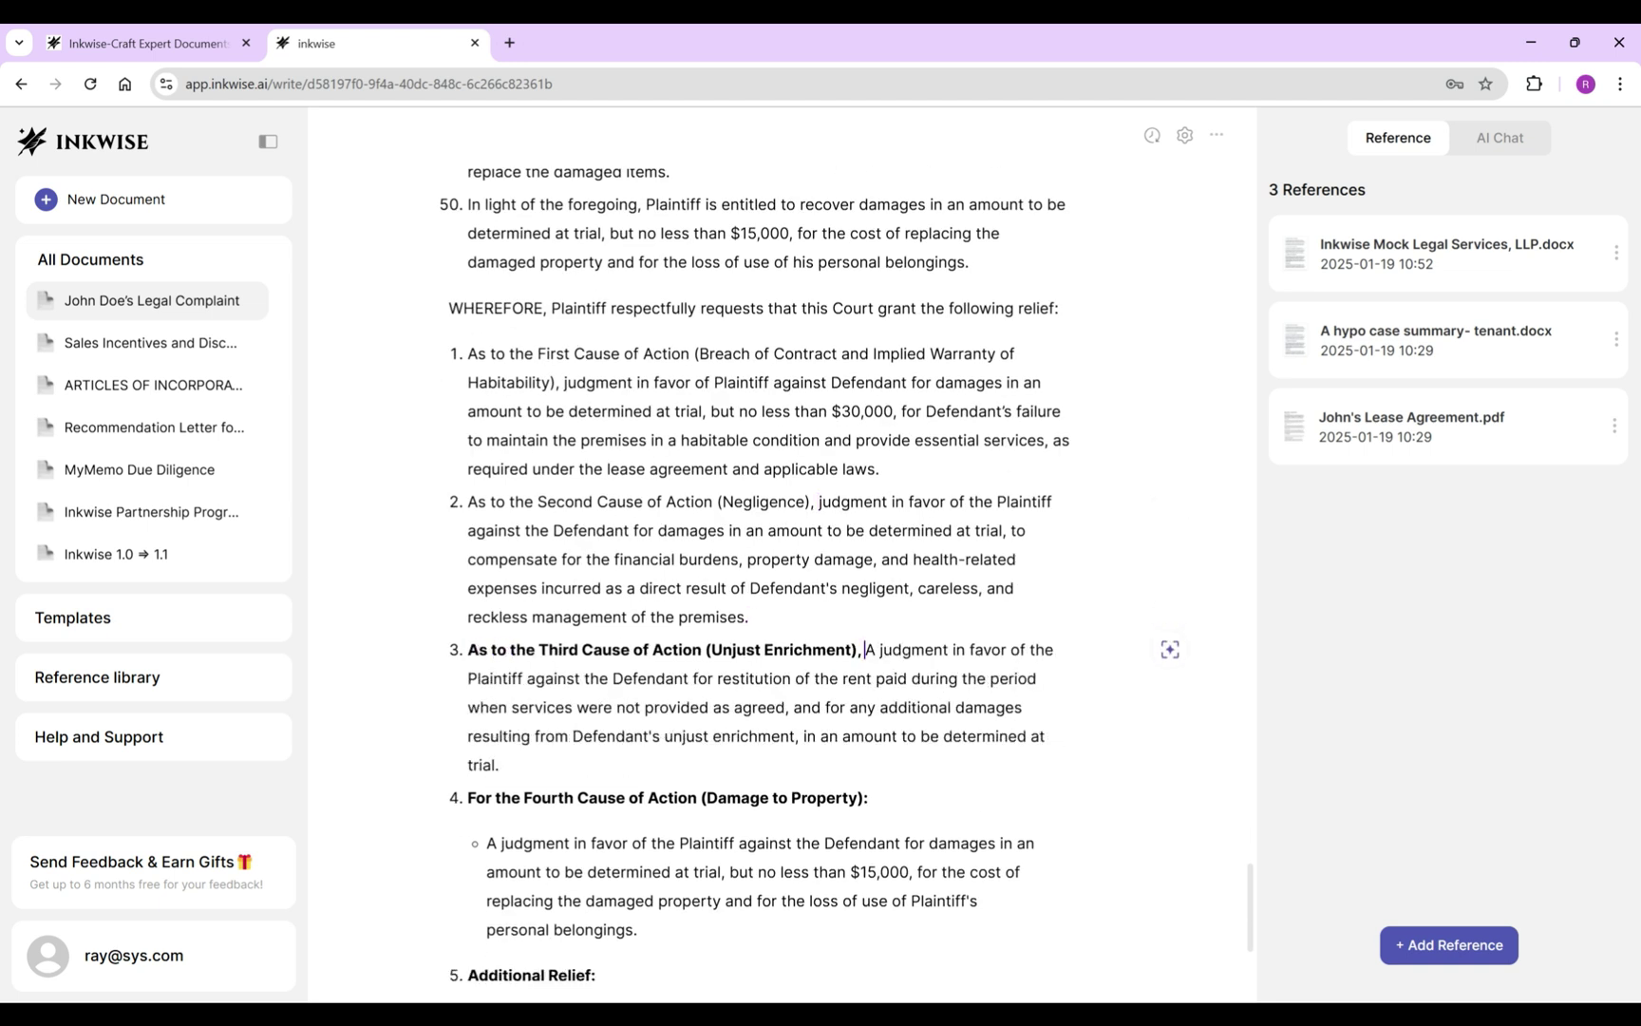
{"action": "double_click", "coordinate": [1026, 649]}
{"action": "key", "text": "BackSpace"}
{"action": "double_click", "coordinate": [539, 678]}
{"action": "key", "text": "BackSpace"}
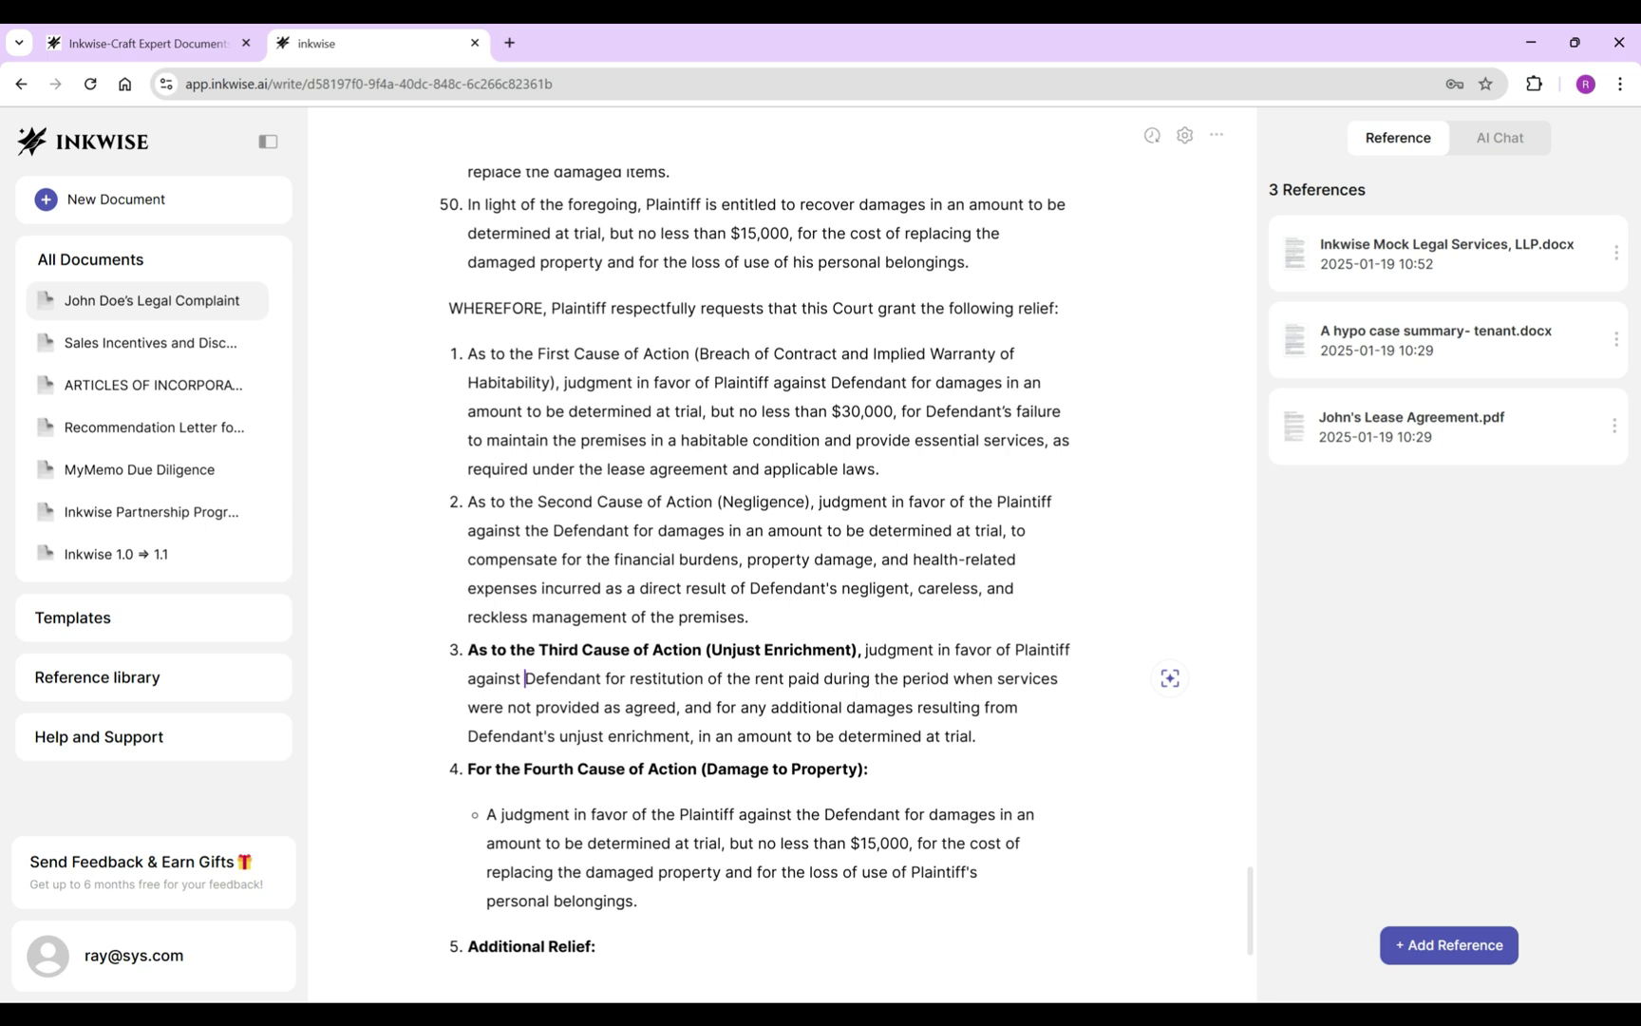
{"action": "left_click", "coordinate": [978, 736]}
{"action": "key", "text": "BackSpace"}
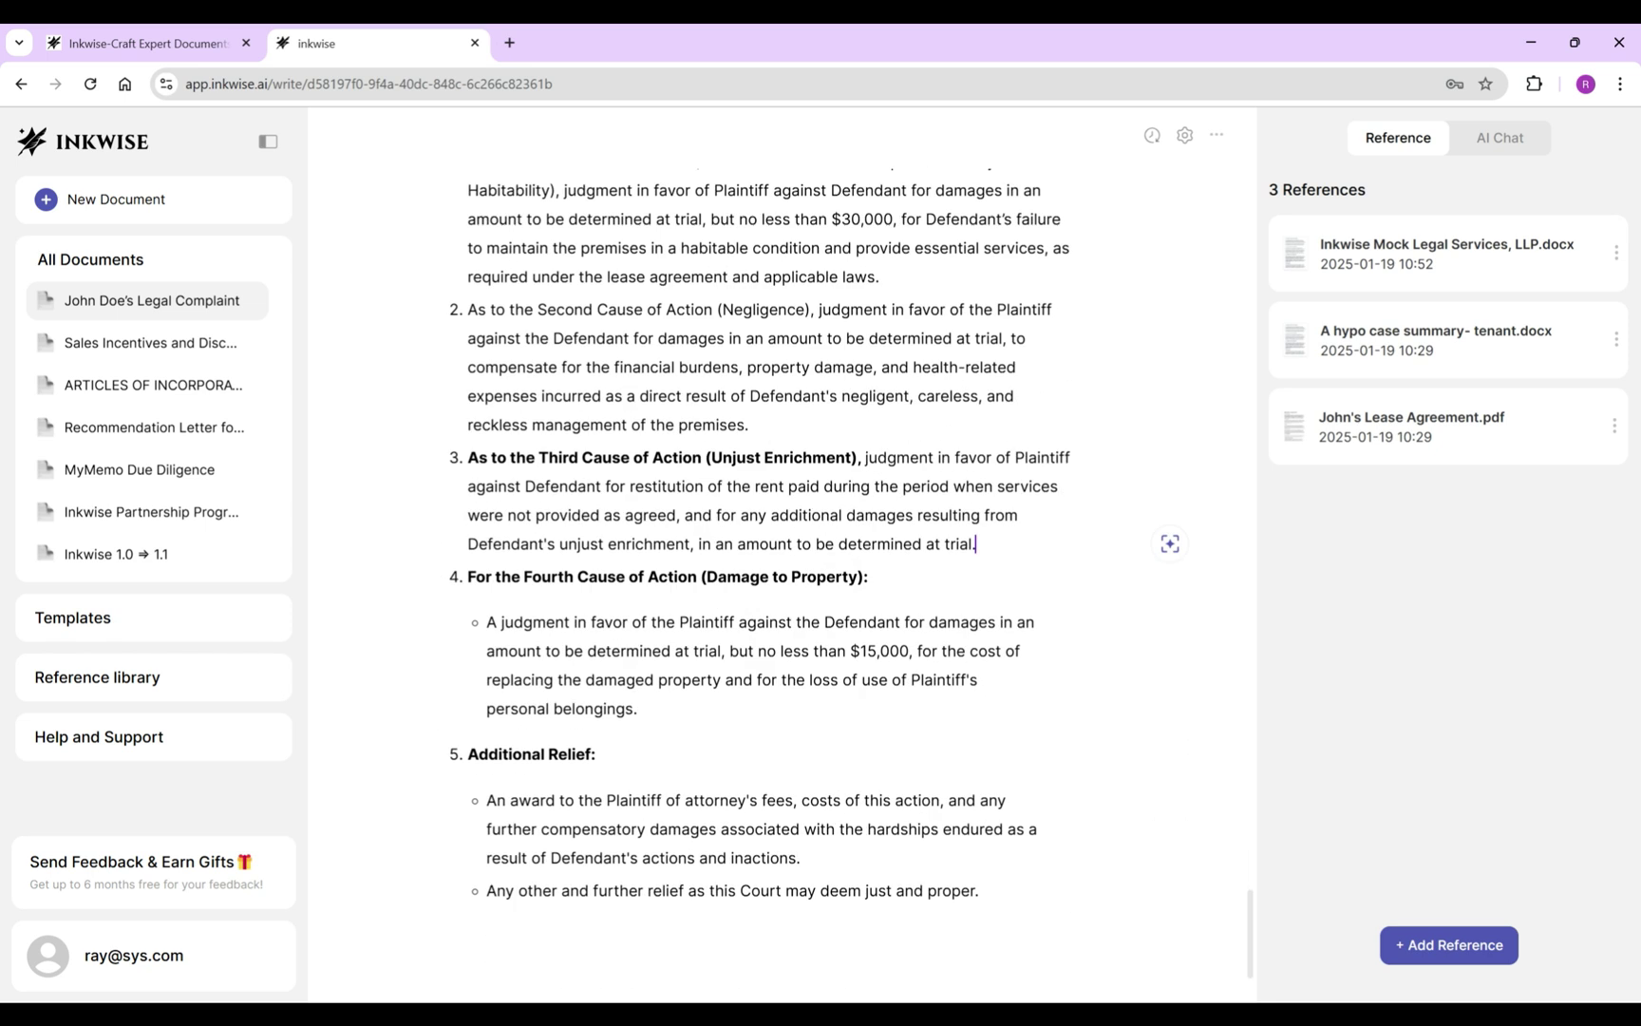
{"action": "type", "text": ", but no less than $30,000.."}
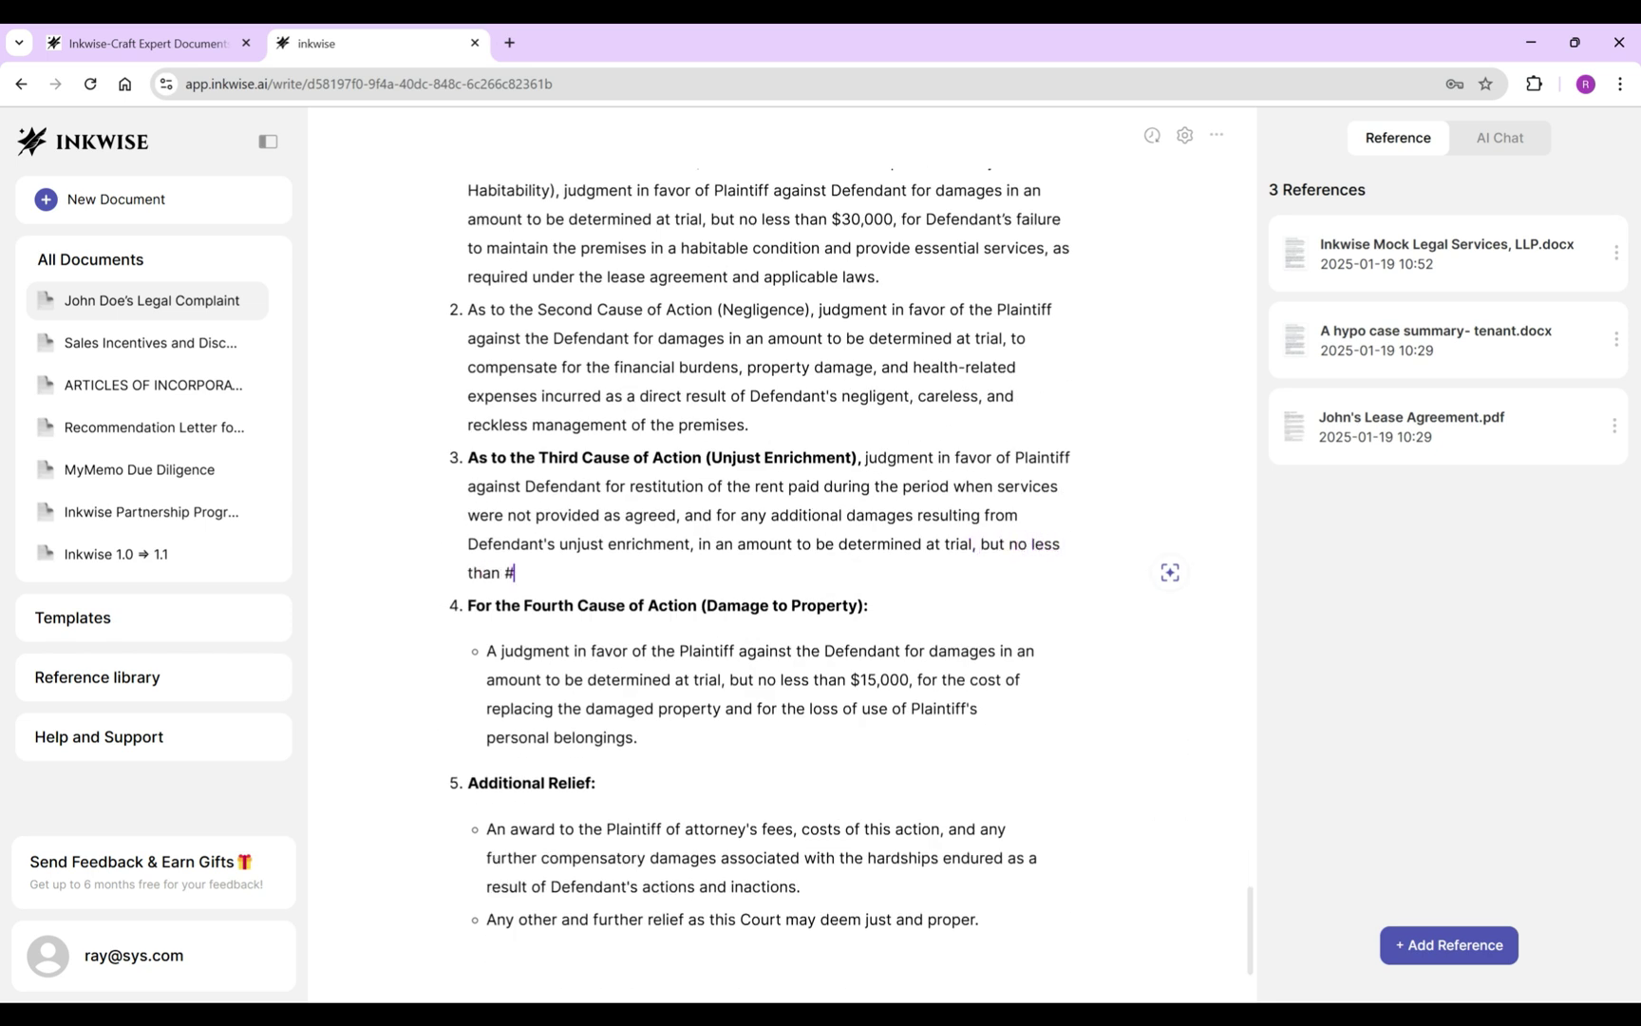
{"action": "left_click_drag", "start_coordinate": [491, 458], "coordinate": [866, 457]}
{"action": "key", "text": "ctrl+b"}
Make prayer 4 start 'As to', unbold it, and join its bullet after a comma.
{"action": "scroll", "coordinate": [778, 475], "scroll_direction": "up", "scroll_amount": 2}
{"action": "double_click", "coordinate": [483, 797]}
{"action": "type", "text": "As to"}
{"action": "triple_click", "coordinate": [665, 797]}
{"action": "key", "text": "ctrl+b"}
{"action": "key", "text": "Right"}
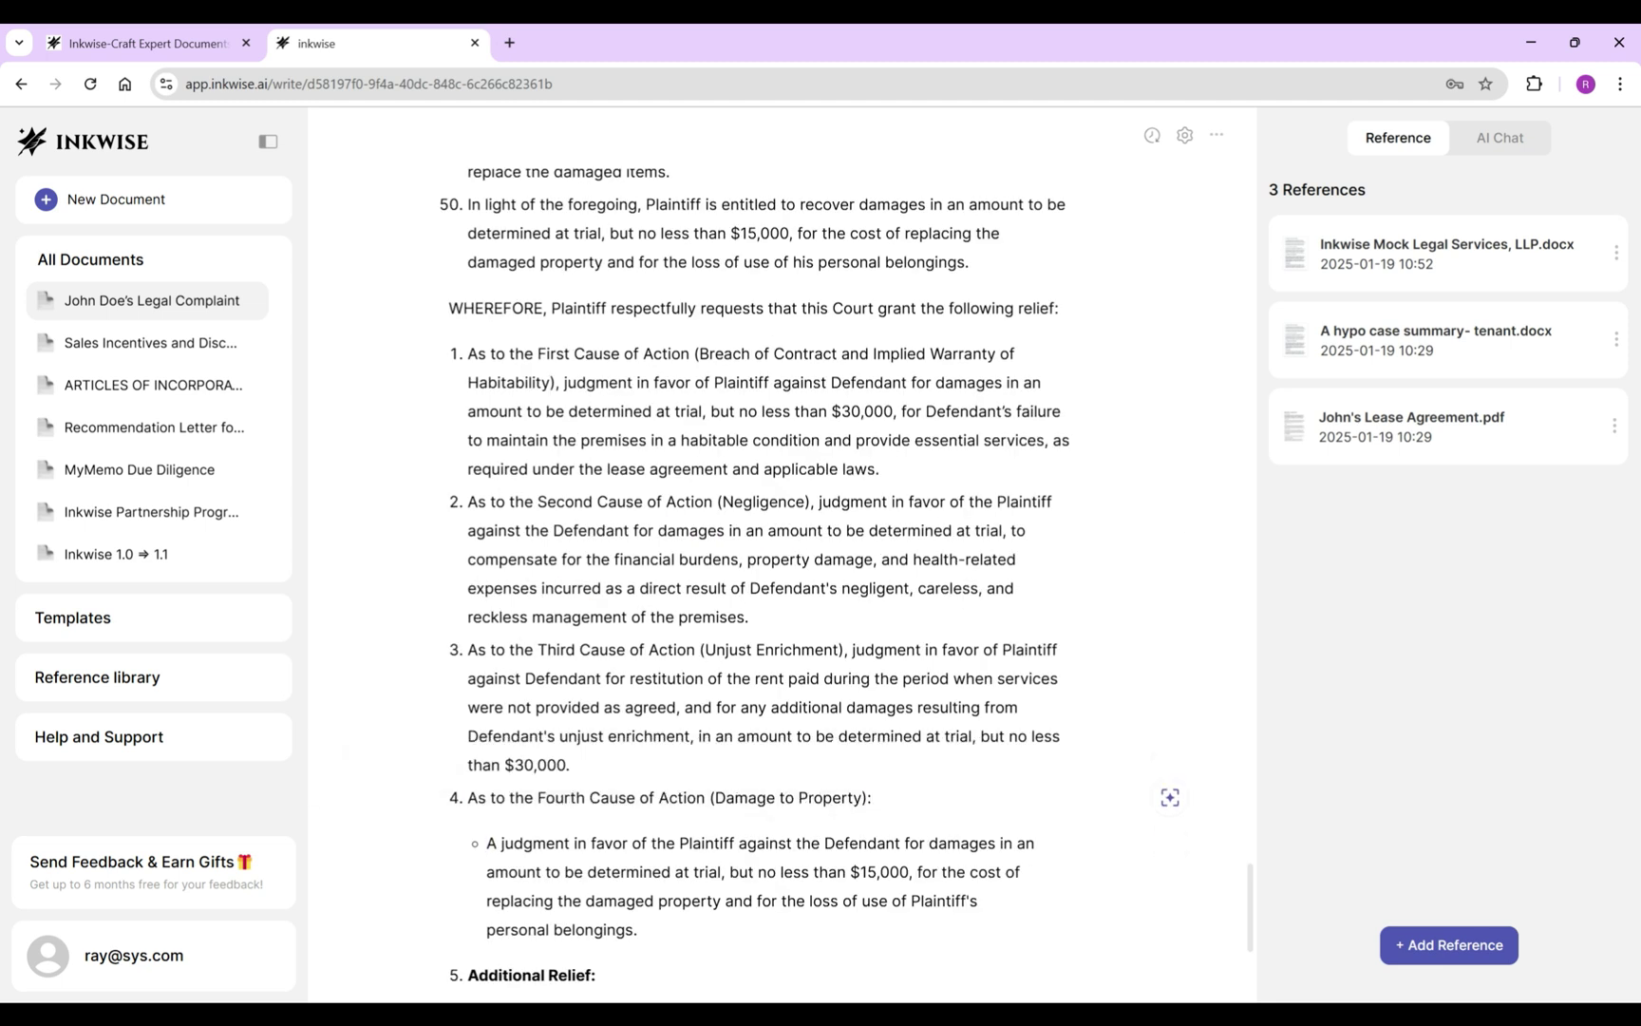
{"action": "key", "text": "Delete"}
{"action": "key", "text": "BackSpace"}
{"action": "type", "text": ","}
{"action": "key", "text": "Delete"}
{"action": "key", "text": "Delete"}
Delete the 'Additional Relief:' heading so attorney's fees and further relief become items 5 and 6.
{"action": "scroll", "coordinate": [779, 569], "scroll_direction": "up", "scroll_amount": 3}
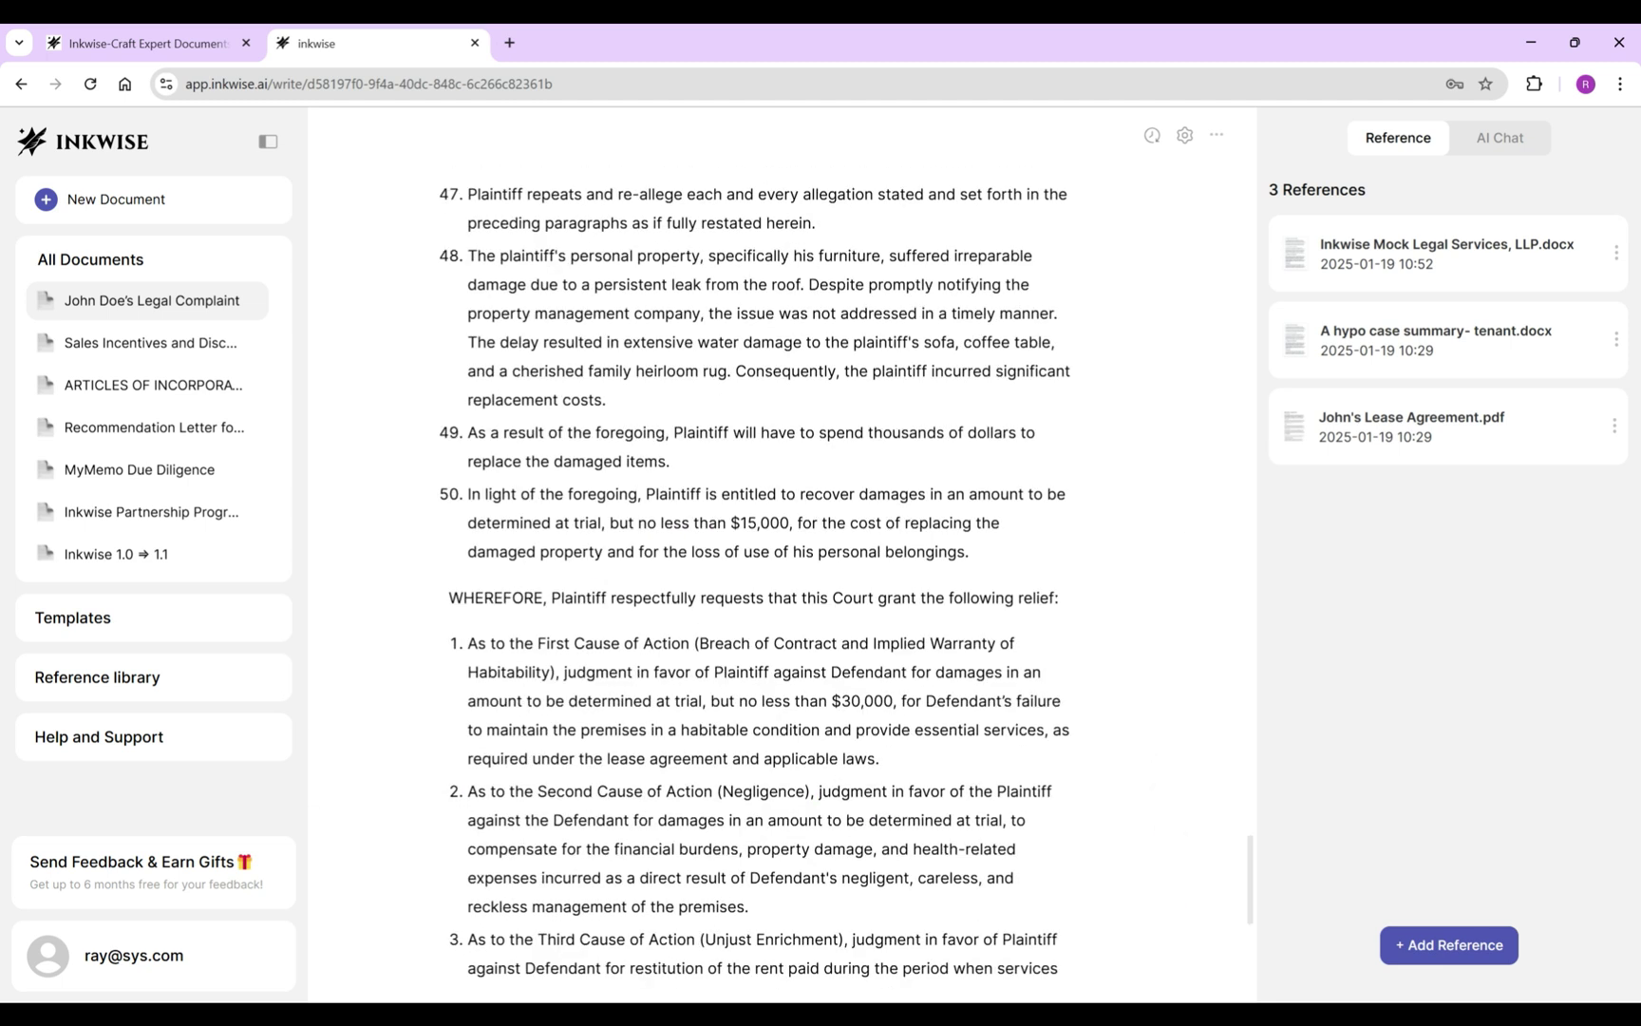
{"action": "scroll", "coordinate": [779, 570], "scroll_direction": "down", "scroll_amount": 5}
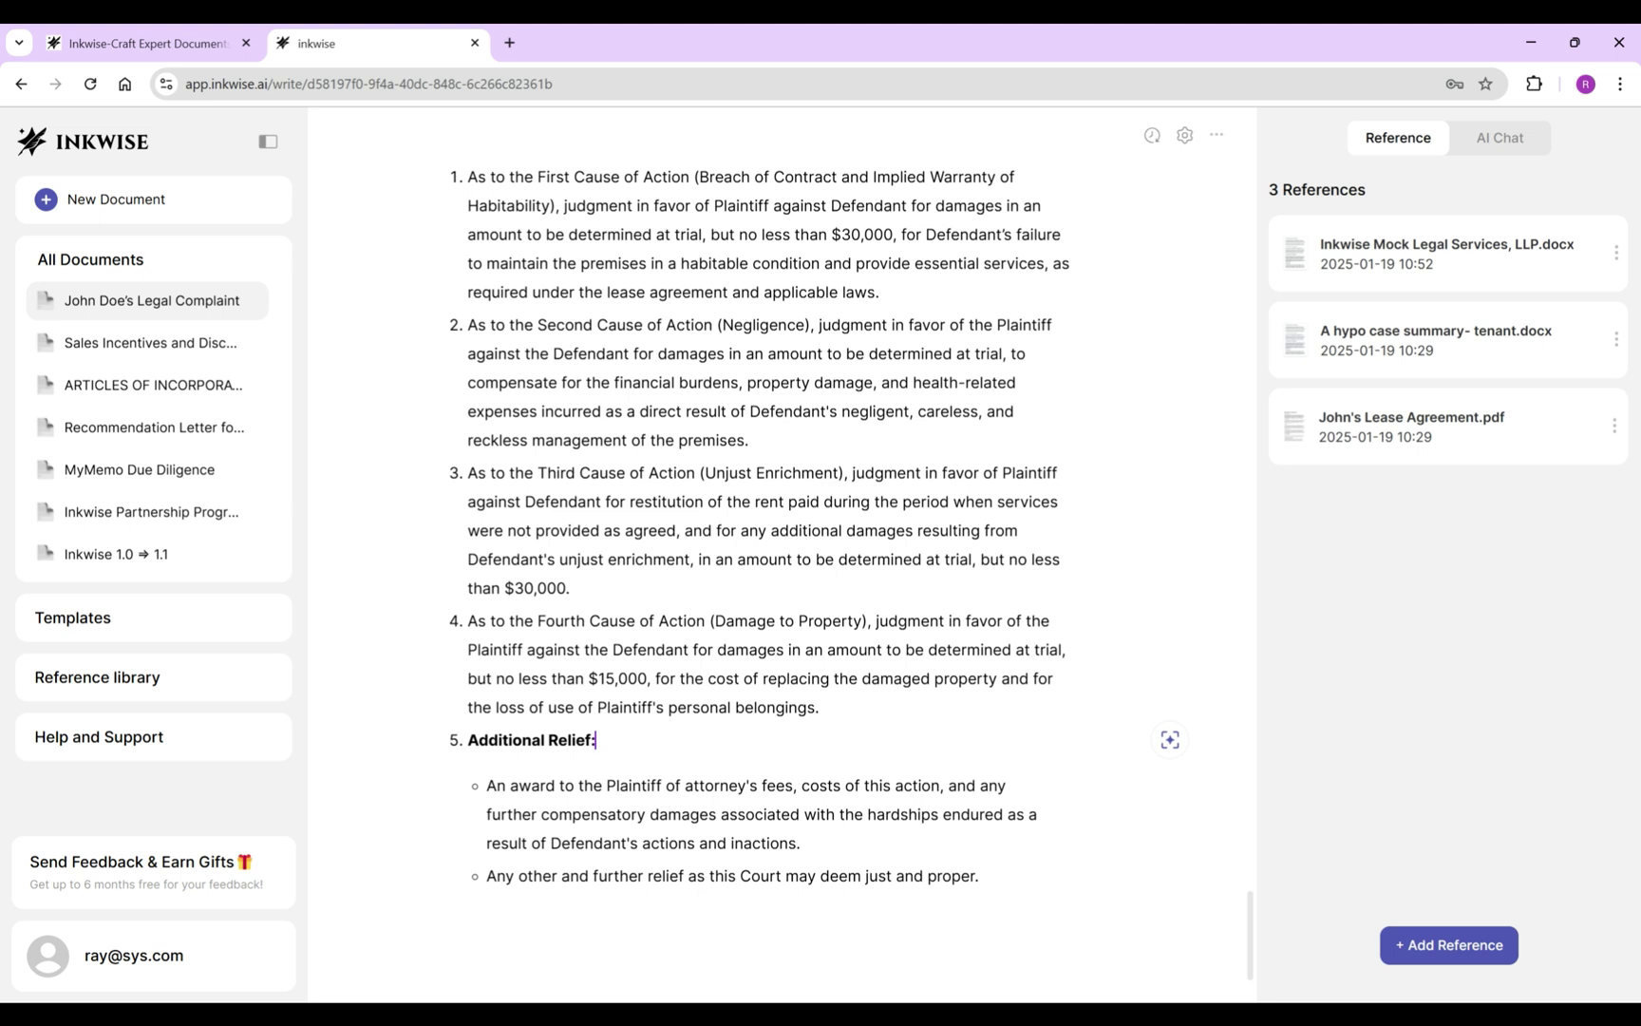
{"action": "key", "text": "ctrl+BackSpace"}
{"action": "key", "text": "ctrl+BackSpace"}
{"action": "key", "text": "Delete"}
{"action": "key", "text": "Down"}
{"action": "key", "text": "shift+Tab"}
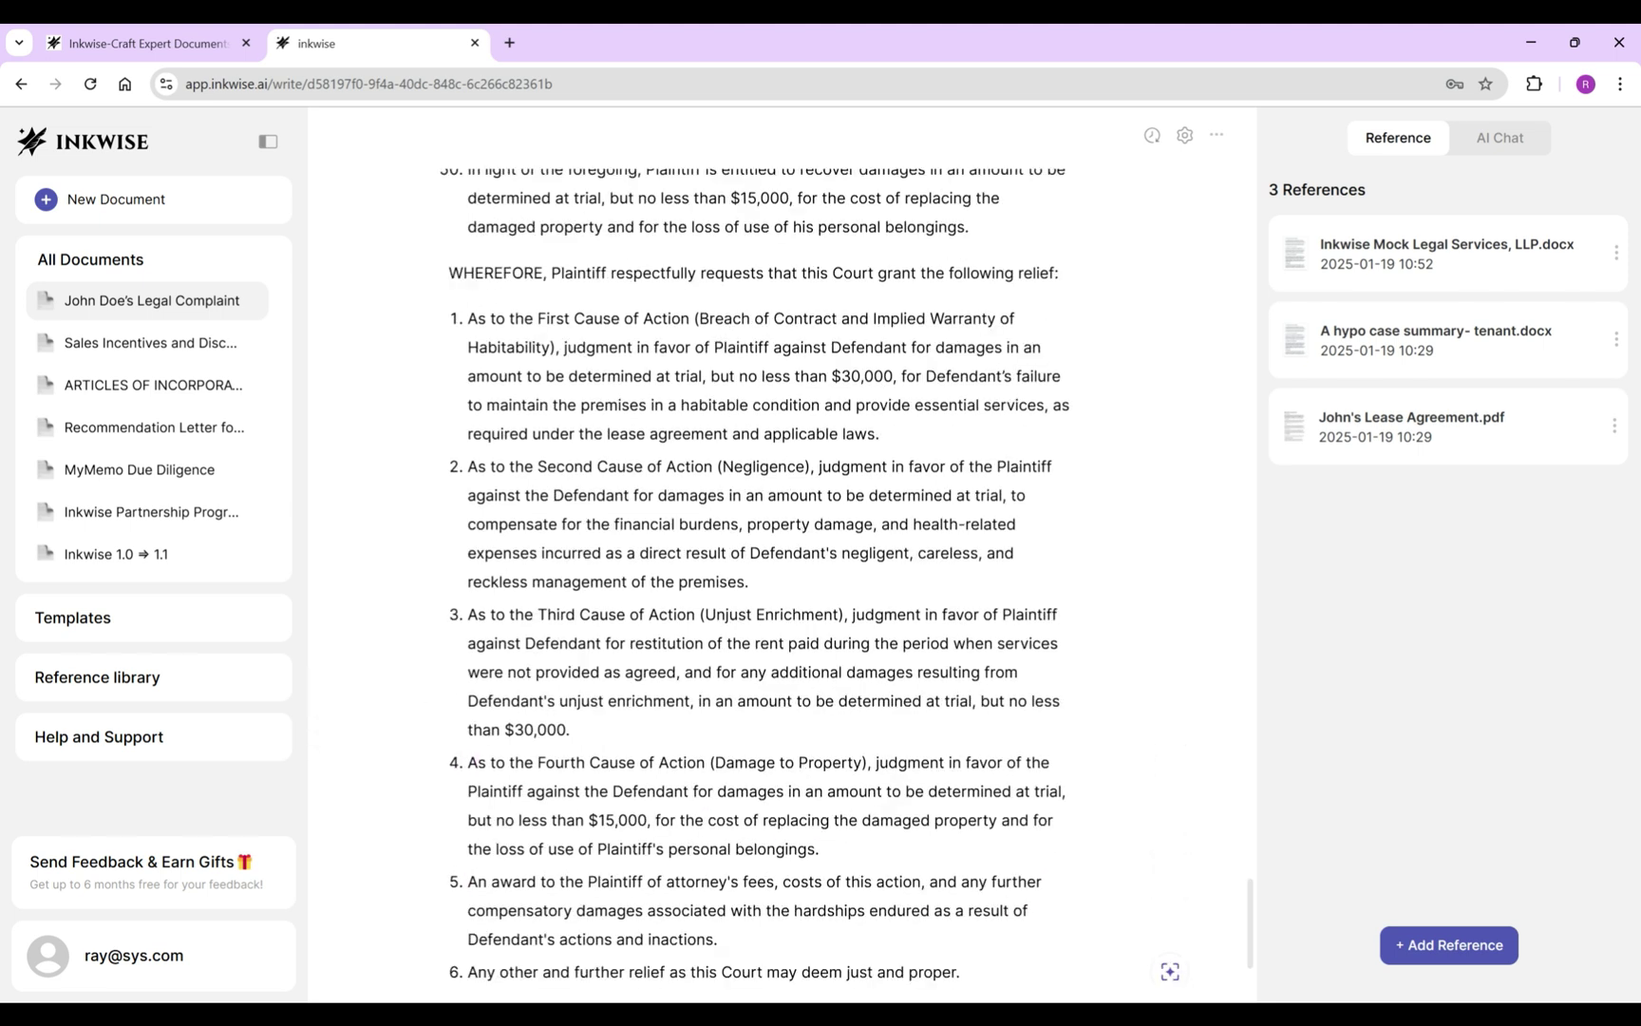
Replace the parentheses around each cause-of-action name with the word 'for'.
{"action": "left_click", "coordinate": [701, 318]}
{"action": "key", "text": "BackSpace"}
{"action": "type", "text": "for"}
{"action": "left_click", "coordinate": [550, 347]}
{"action": "key", "text": "BackSpace"}
{"action": "left_click", "coordinate": [722, 467]}
{"action": "key", "text": "BackSpace"}
{"action": "type", "text": "for"}
{"action": "left_click", "coordinate": [829, 467]}
{"action": "key", "text": "BackSpace"}
{"action": "left_click", "coordinate": [701, 614]}
{"action": "type", "text": "for"}
{"action": "key", "text": "Delete"}
{"action": "left_click", "coordinate": [862, 614]}
{"action": "key", "text": "BackSpace"}
{"action": "left_click", "coordinate": [710, 762]}
Add a 'Dated: New York City, New York' line followed by 'January 19, 2025'.
{"action": "left_click", "coordinate": [451, 921]}
{"action": "type", "text": "Dated: New York City, New York"}
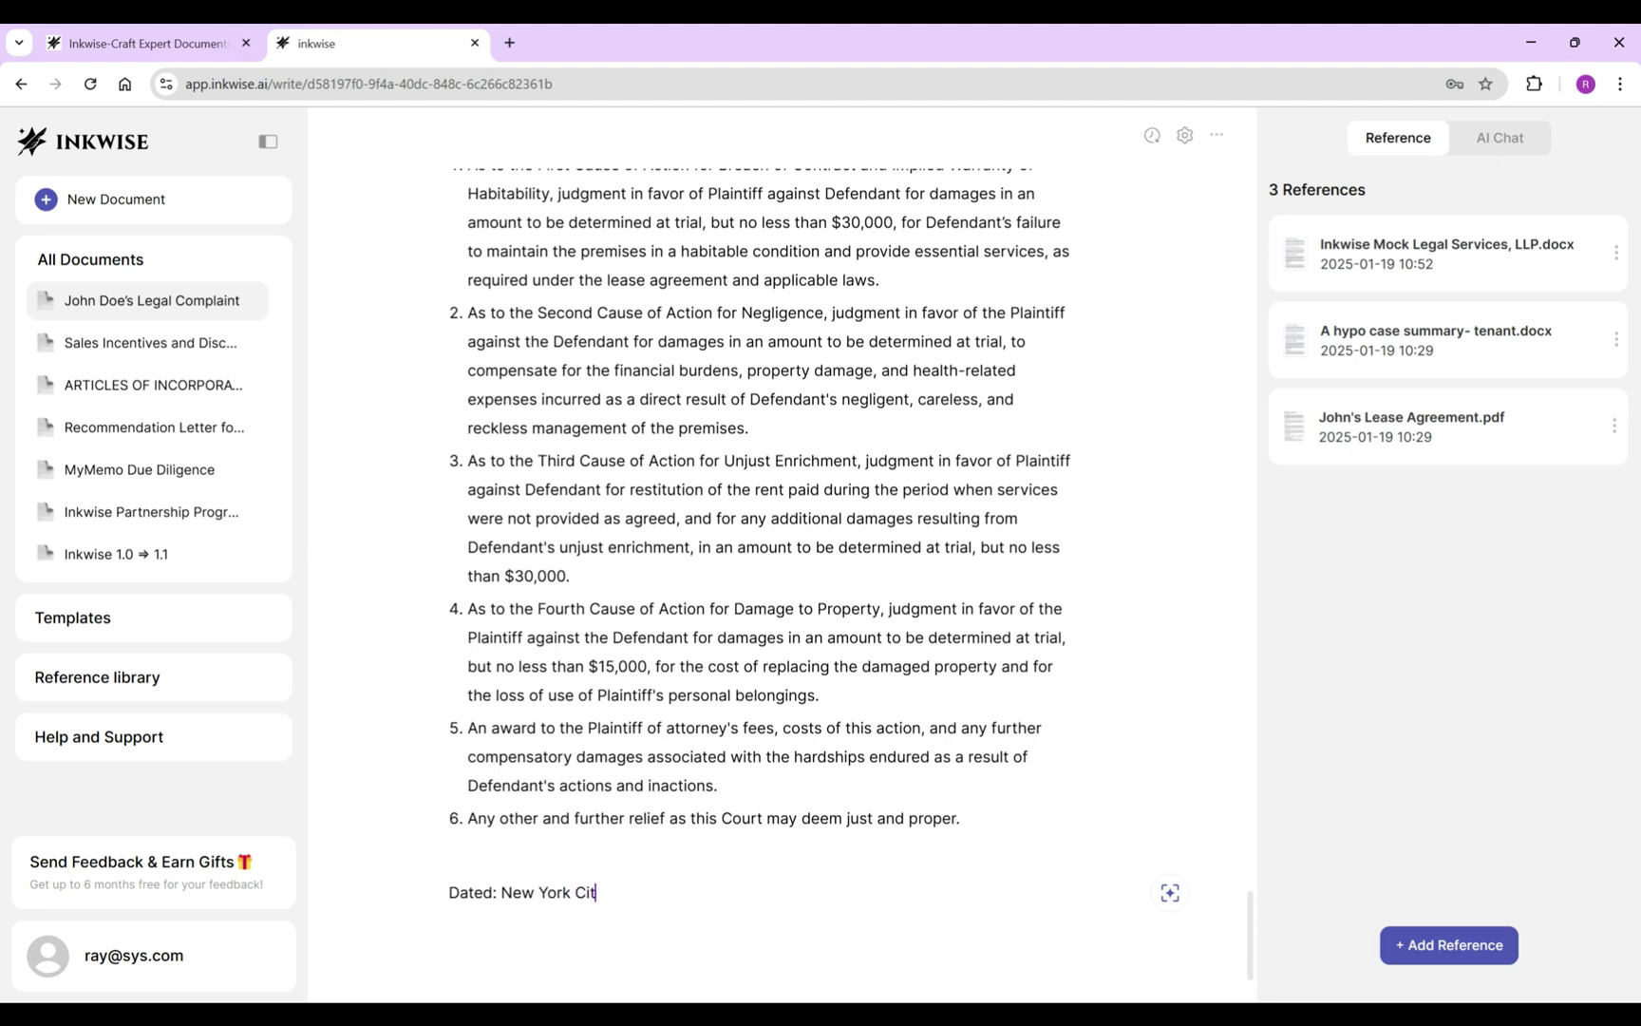
{"action": "key", "text": "Return"}
{"action": "type", "text": "January 19, 2025"}
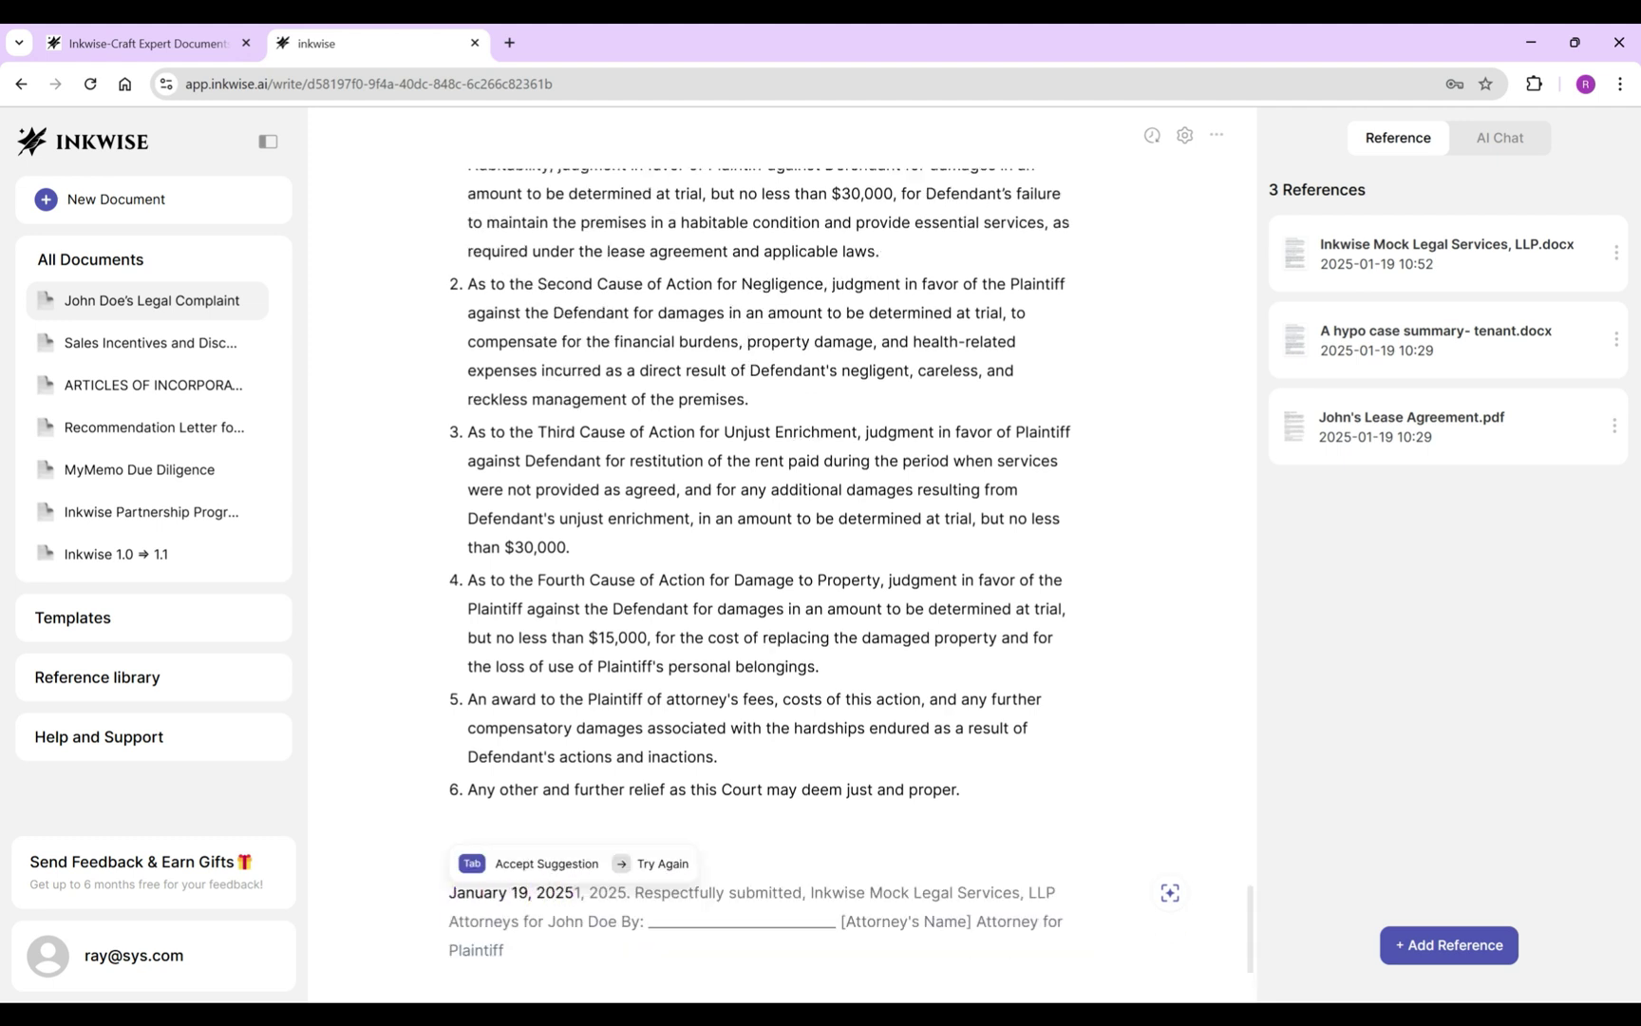
{"action": "key", "text": "Return"}
Add a right-aligned 'By' line below the date.
{"action": "type", "text": "/"}
{"action": "key", "text": "BackSpace"}
{"action": "type", "text": "By:"}
{"action": "left_click_drag", "start_coordinate": [474, 893], "coordinate": [448, 892]}
{"action": "left_click", "coordinate": [809, 854]}
Ask the AI to 'Leave Inkwise contact here' using the Inkwise Mock Legal Services reference, and insert the answer.
{"action": "left_click", "coordinate": [1105, 893]}
{"action": "left_click", "coordinate": [1170, 892]}
{"action": "left_click", "coordinate": [471, 959]}
{"action": "key", "text": "Return"}
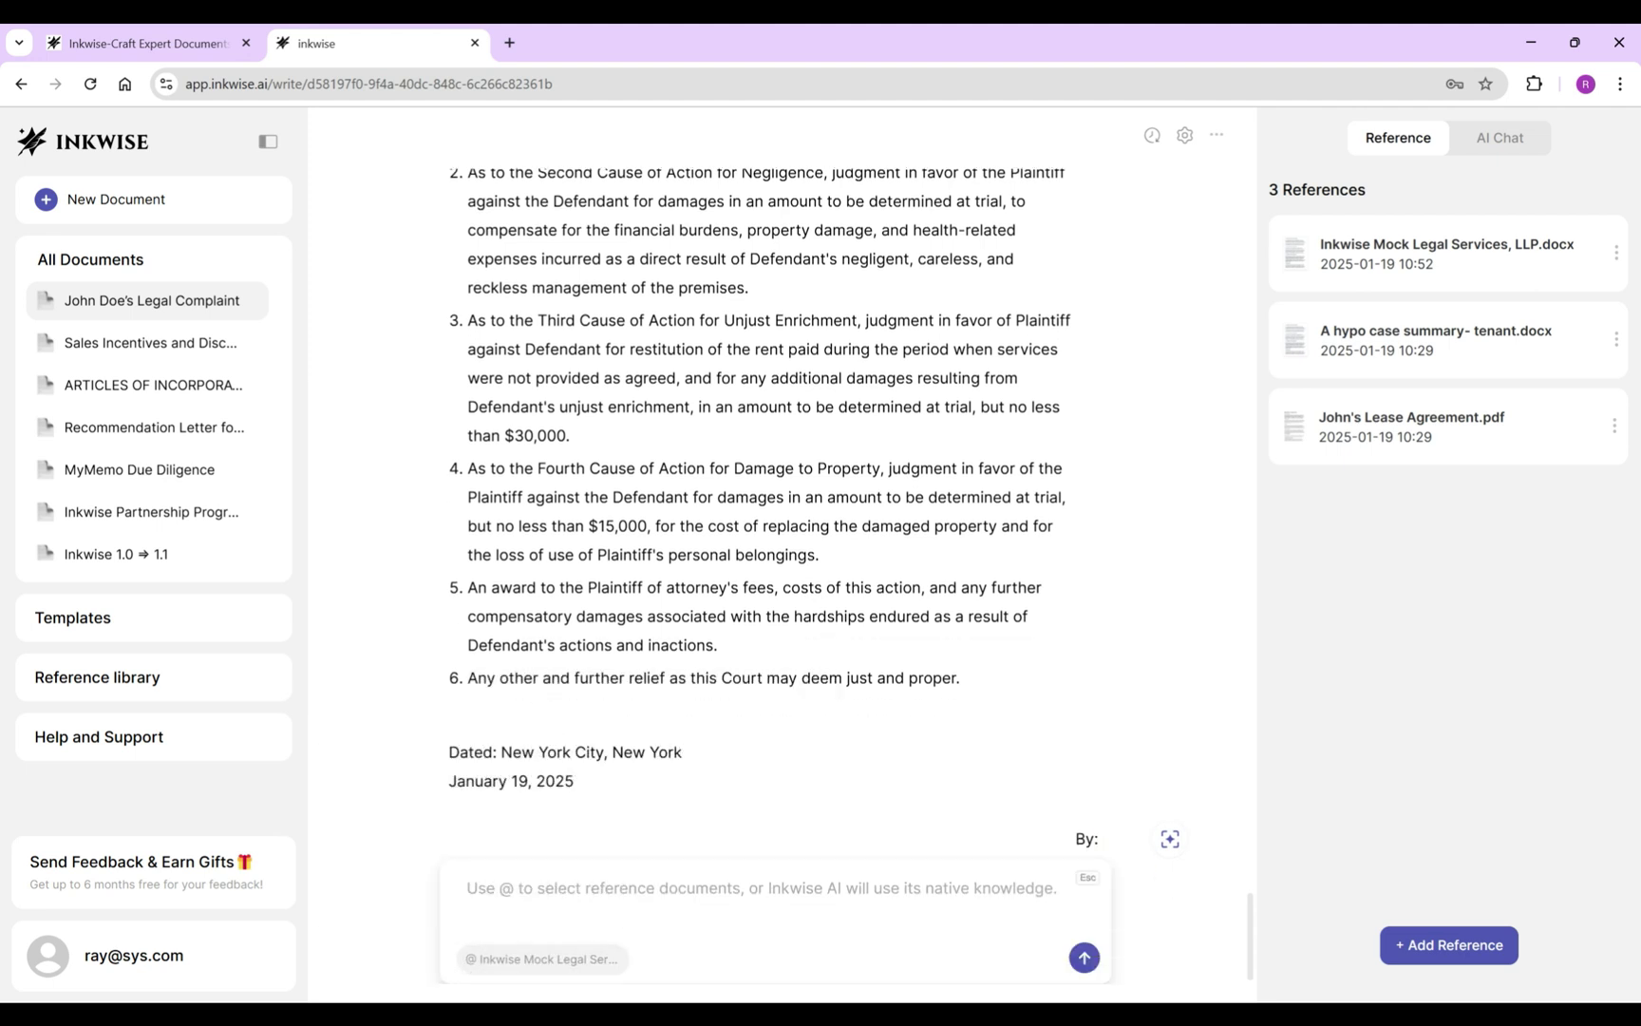
{"action": "type", "text": "Leave Inkwise contact here"}
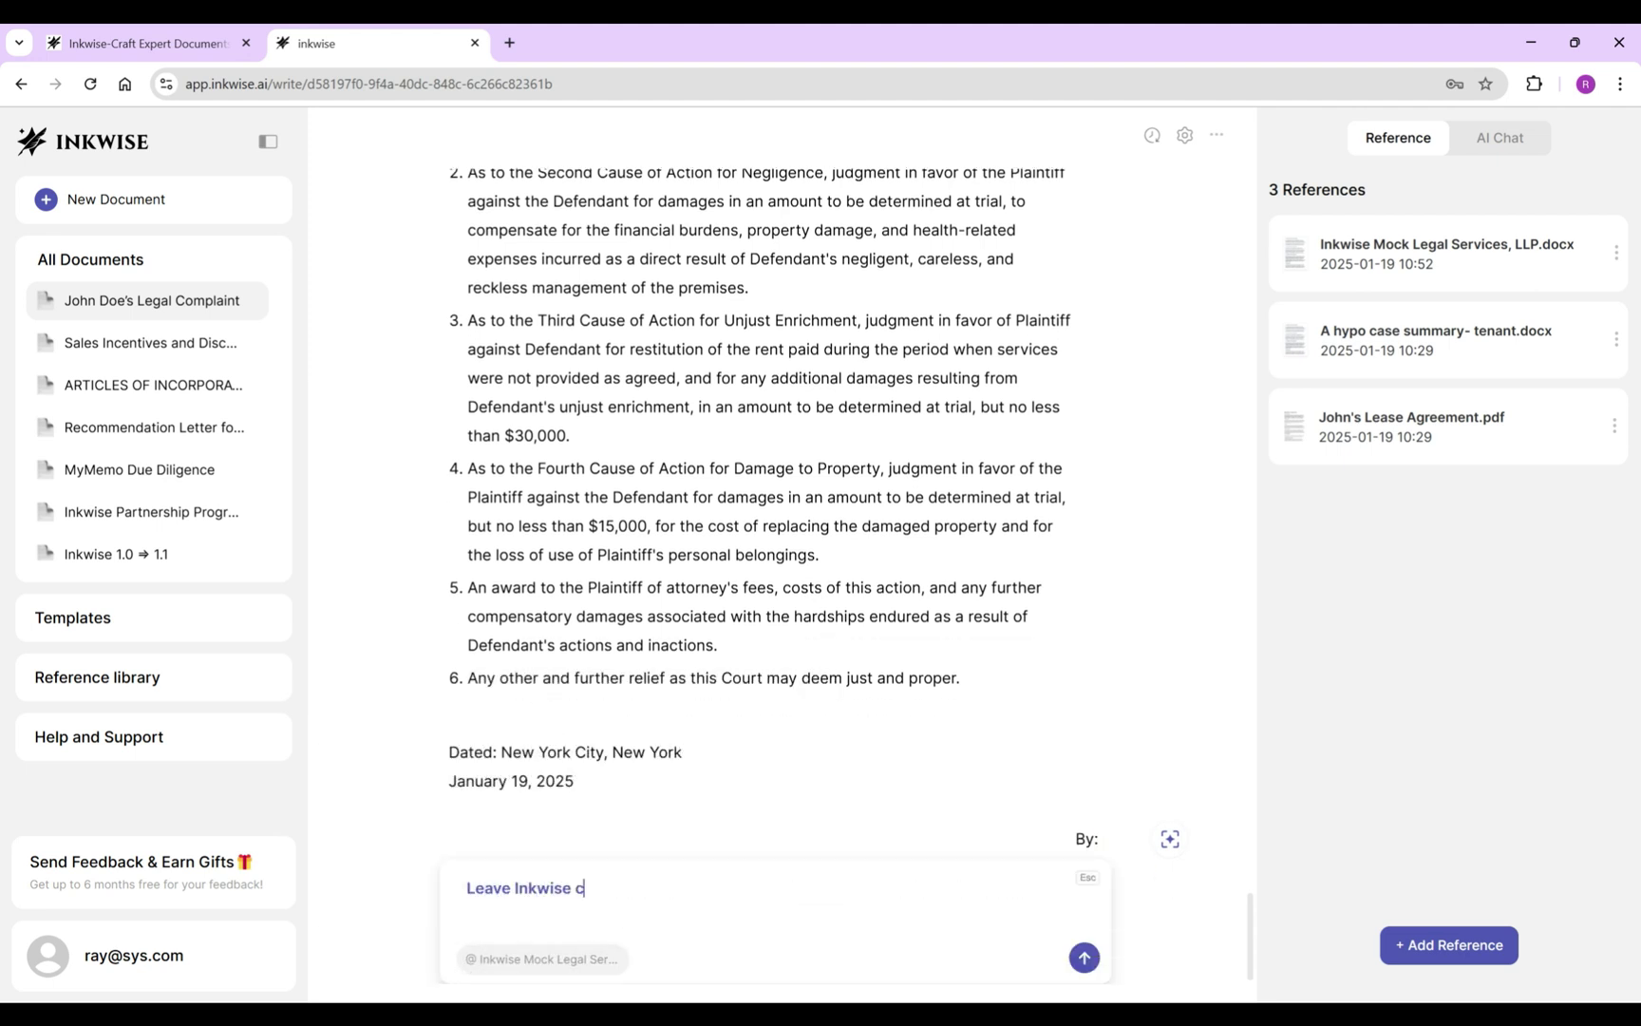
{"action": "key", "text": "Return"}
{"action": "left_click", "coordinate": [1007, 960]}
Right-align the contact block, replace its intro with the signer's name, remove the Address label, and join 'By:'.
{"action": "left_click_drag", "start_coordinate": [1075, 591], "coordinate": [764, 620]}
{"action": "left_click_drag", "start_coordinate": [448, 621], "coordinate": [579, 846]}
{"action": "left_click", "coordinate": [809, 581]}
{"action": "left_click", "coordinate": [1008, 694]}
{"action": "left_click_drag", "start_coordinate": [1103, 620], "coordinate": [790, 620]}
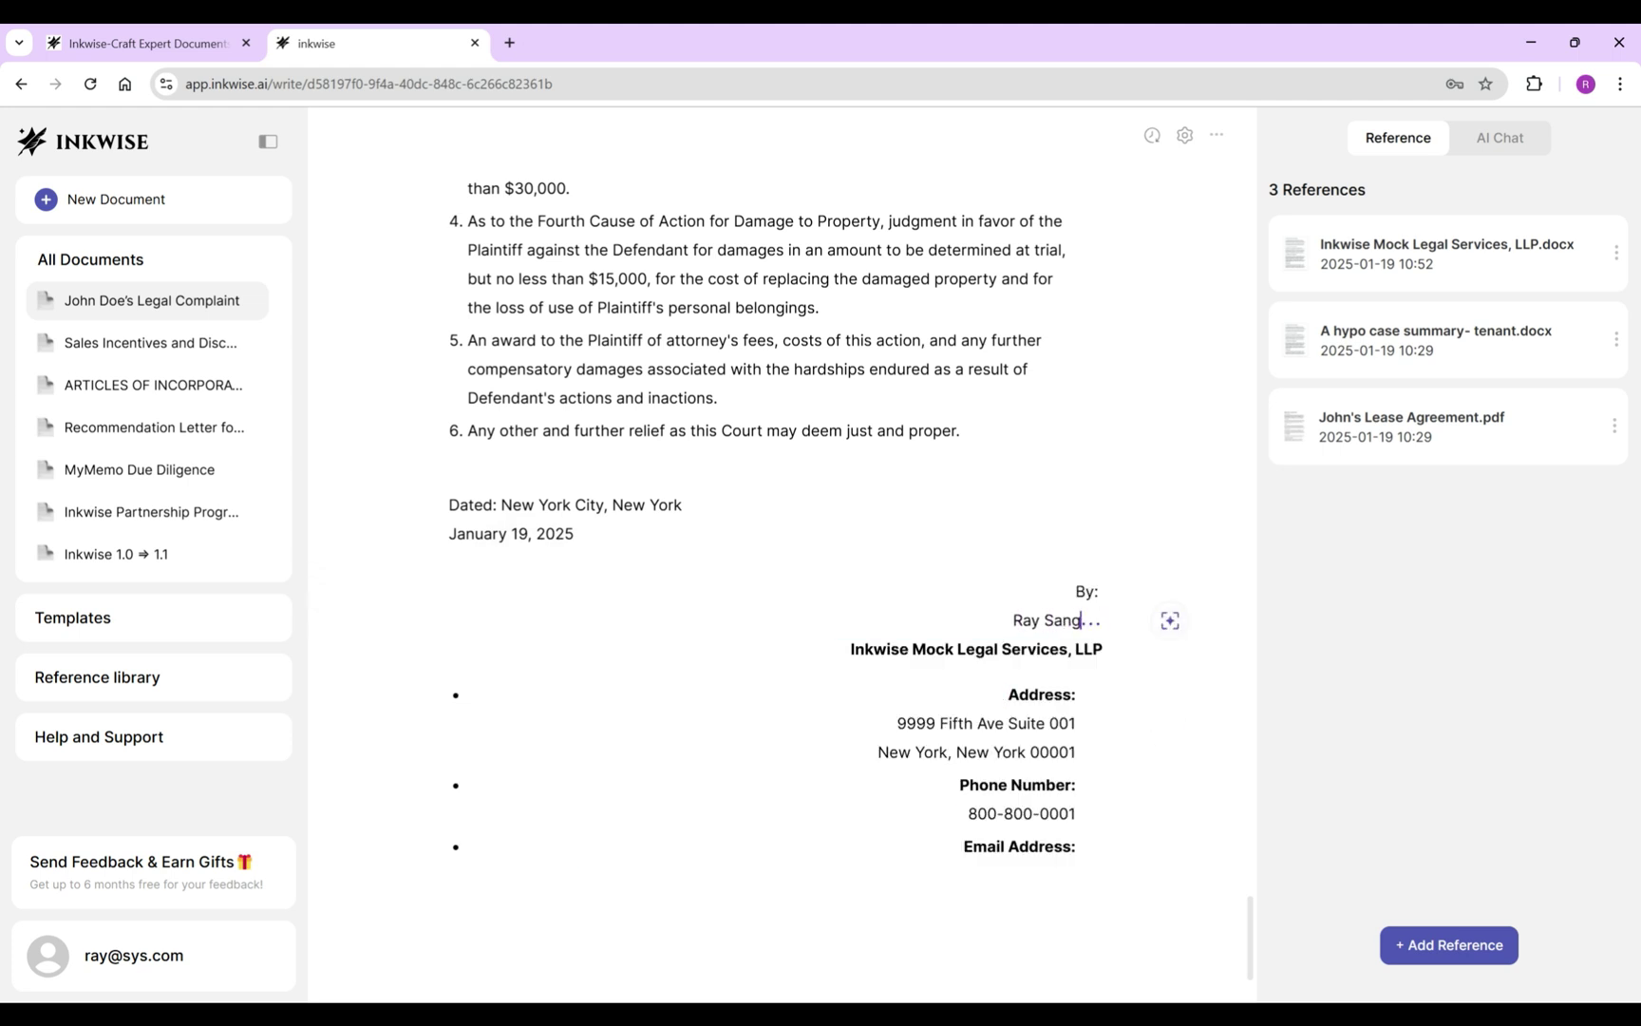
{"action": "left_click", "coordinate": [1009, 694]}
{"action": "left_click_drag", "start_coordinate": [1009, 694], "coordinate": [1076, 694]}
{"action": "key", "text": "BackSpace"}
{"action": "key", "text": "BackSpace"}
{"action": "key", "text": "BackSpace"}
{"action": "key", "text": "BackSpace"}
{"action": "key", "text": "BackSpace"}
{"action": "key", "text": "BackSpace"}
{"action": "key", "text": "BackSpace"}
{"action": "key", "text": "BackSpace"}
{"action": "key", "text": "BackSpace"}
{"action": "key", "text": "BackSpace"}
{"action": "key", "text": "BackSpace"}
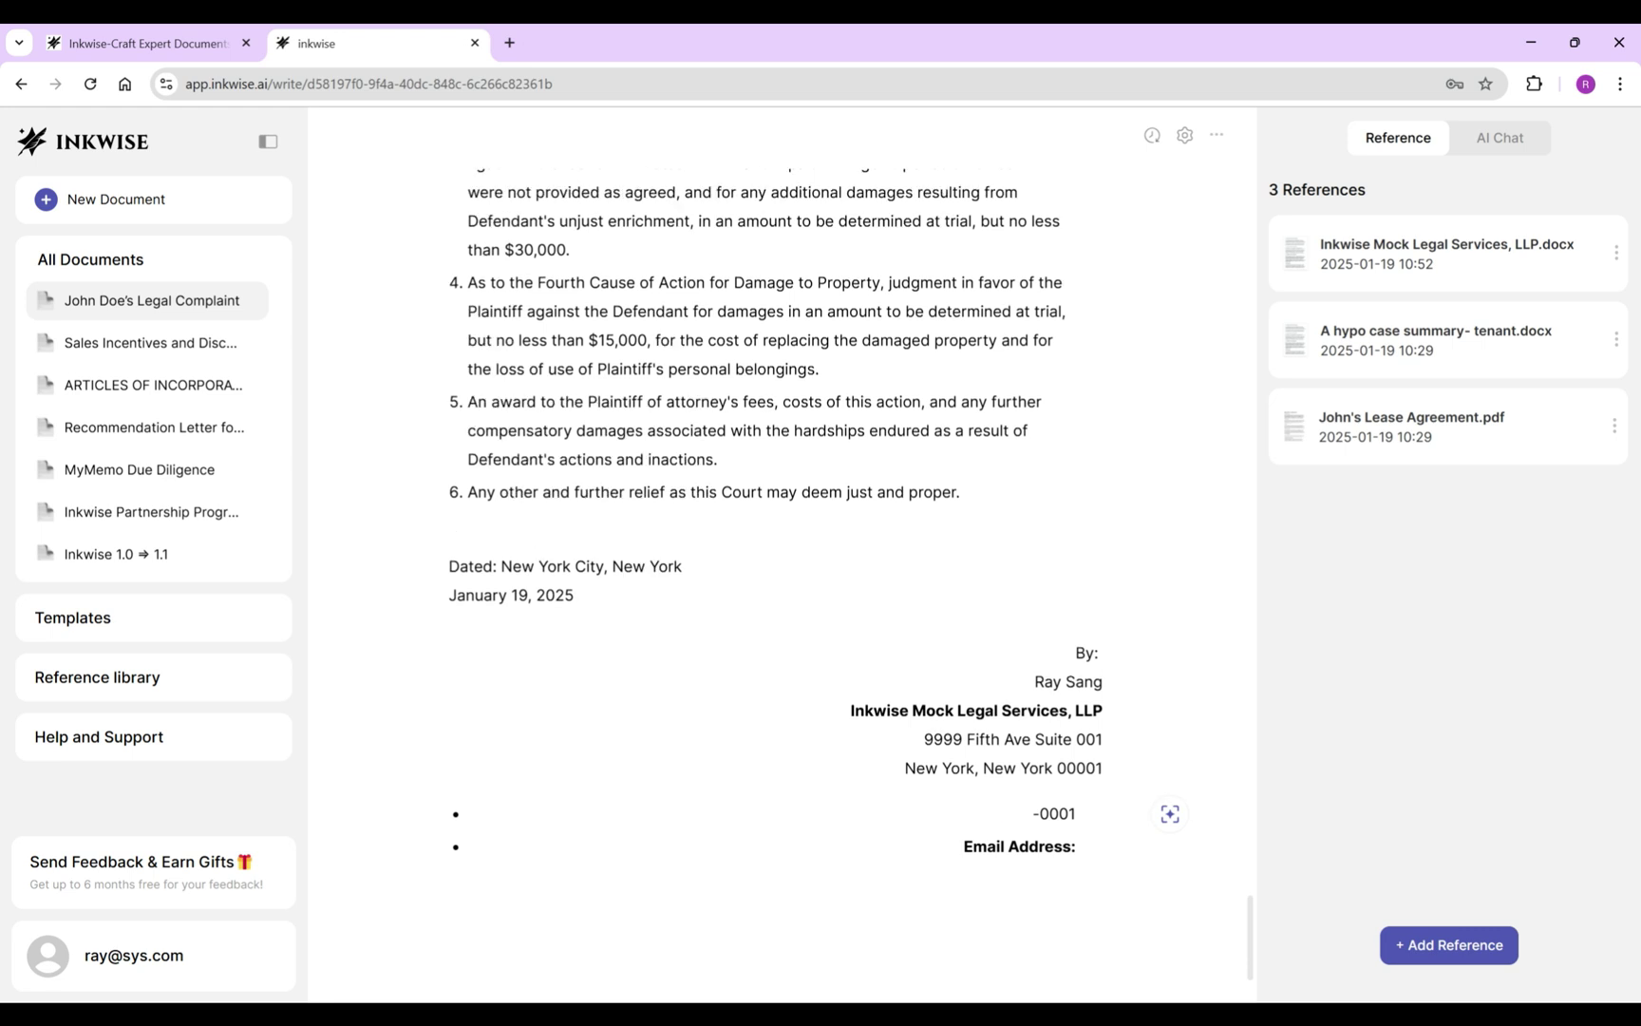
{"action": "key", "text": "BackSpace"}
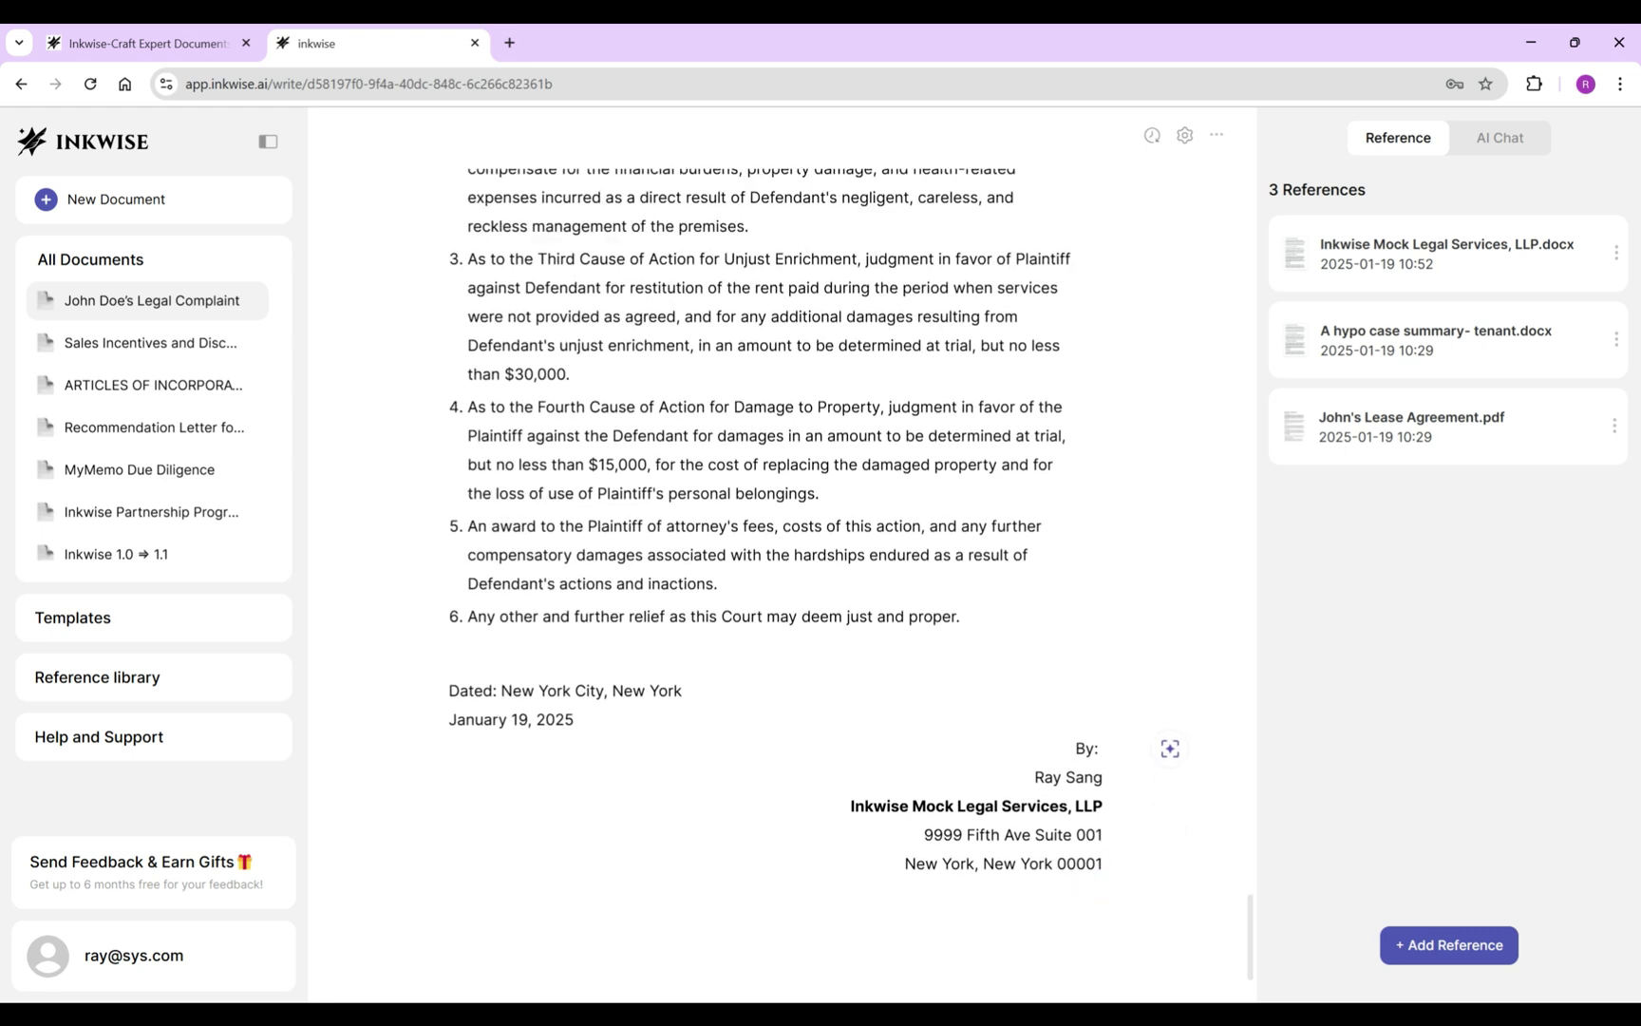
{"action": "key", "text": "Up"}
{"action": "key", "text": "BackSpace"}
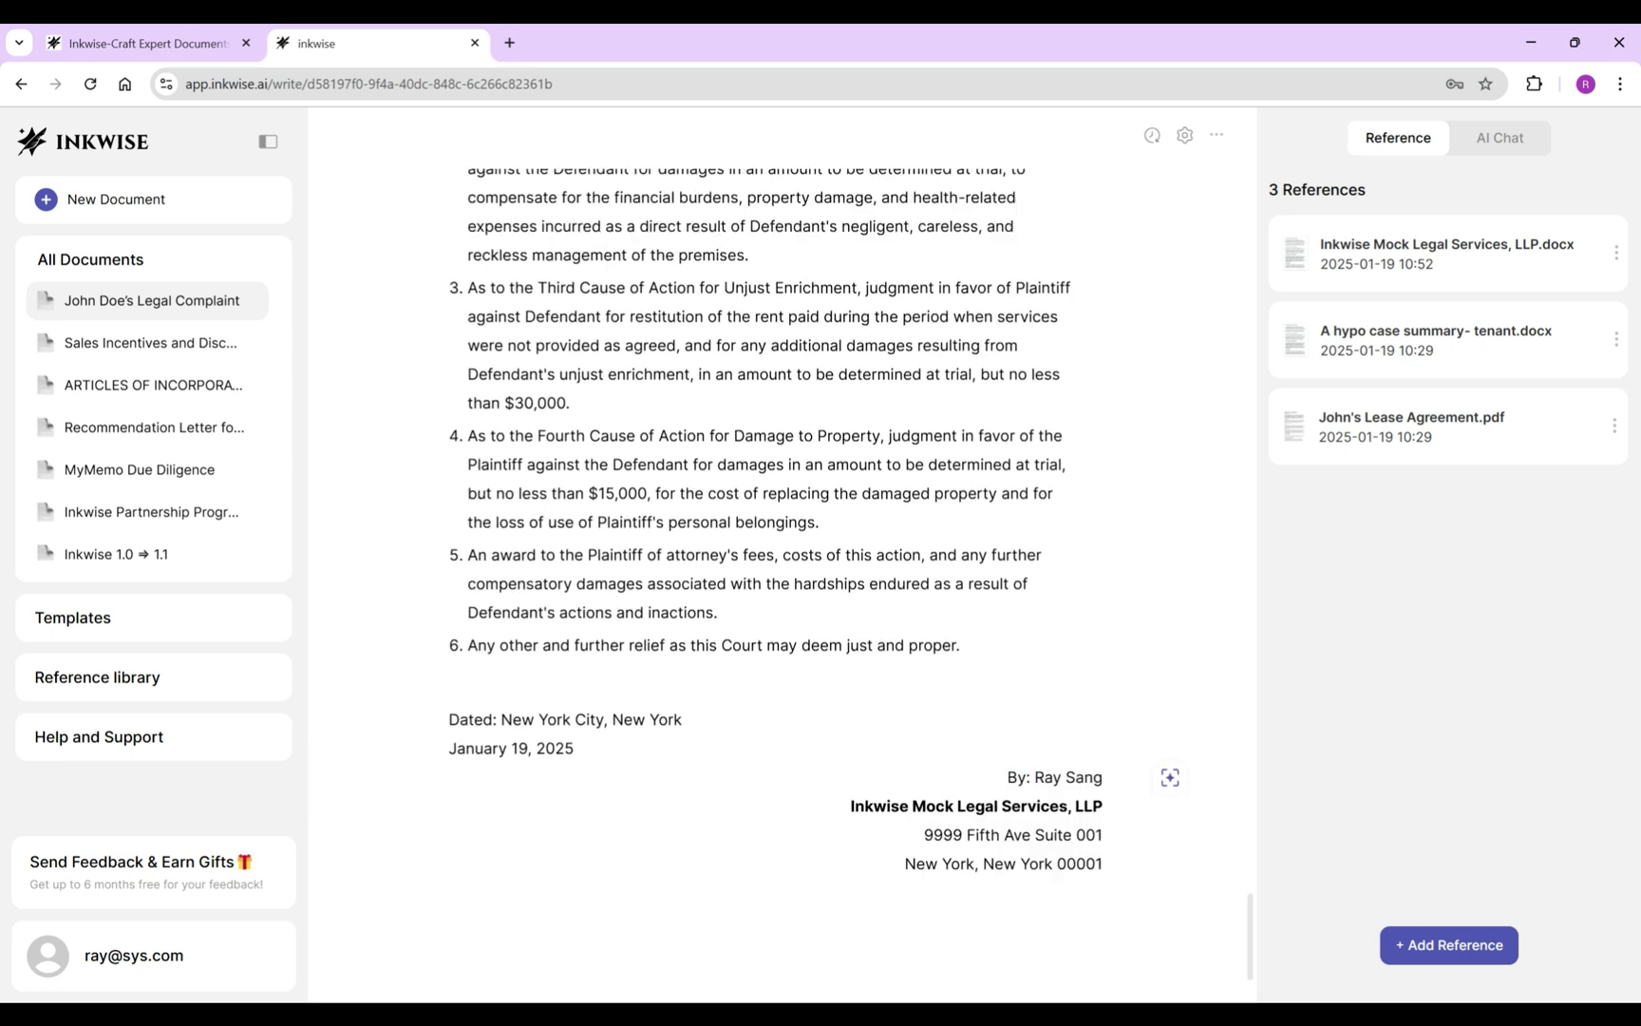
{"action": "scroll", "coordinate": [759, 570], "scroll_direction": "up", "scroll_amount": 20}
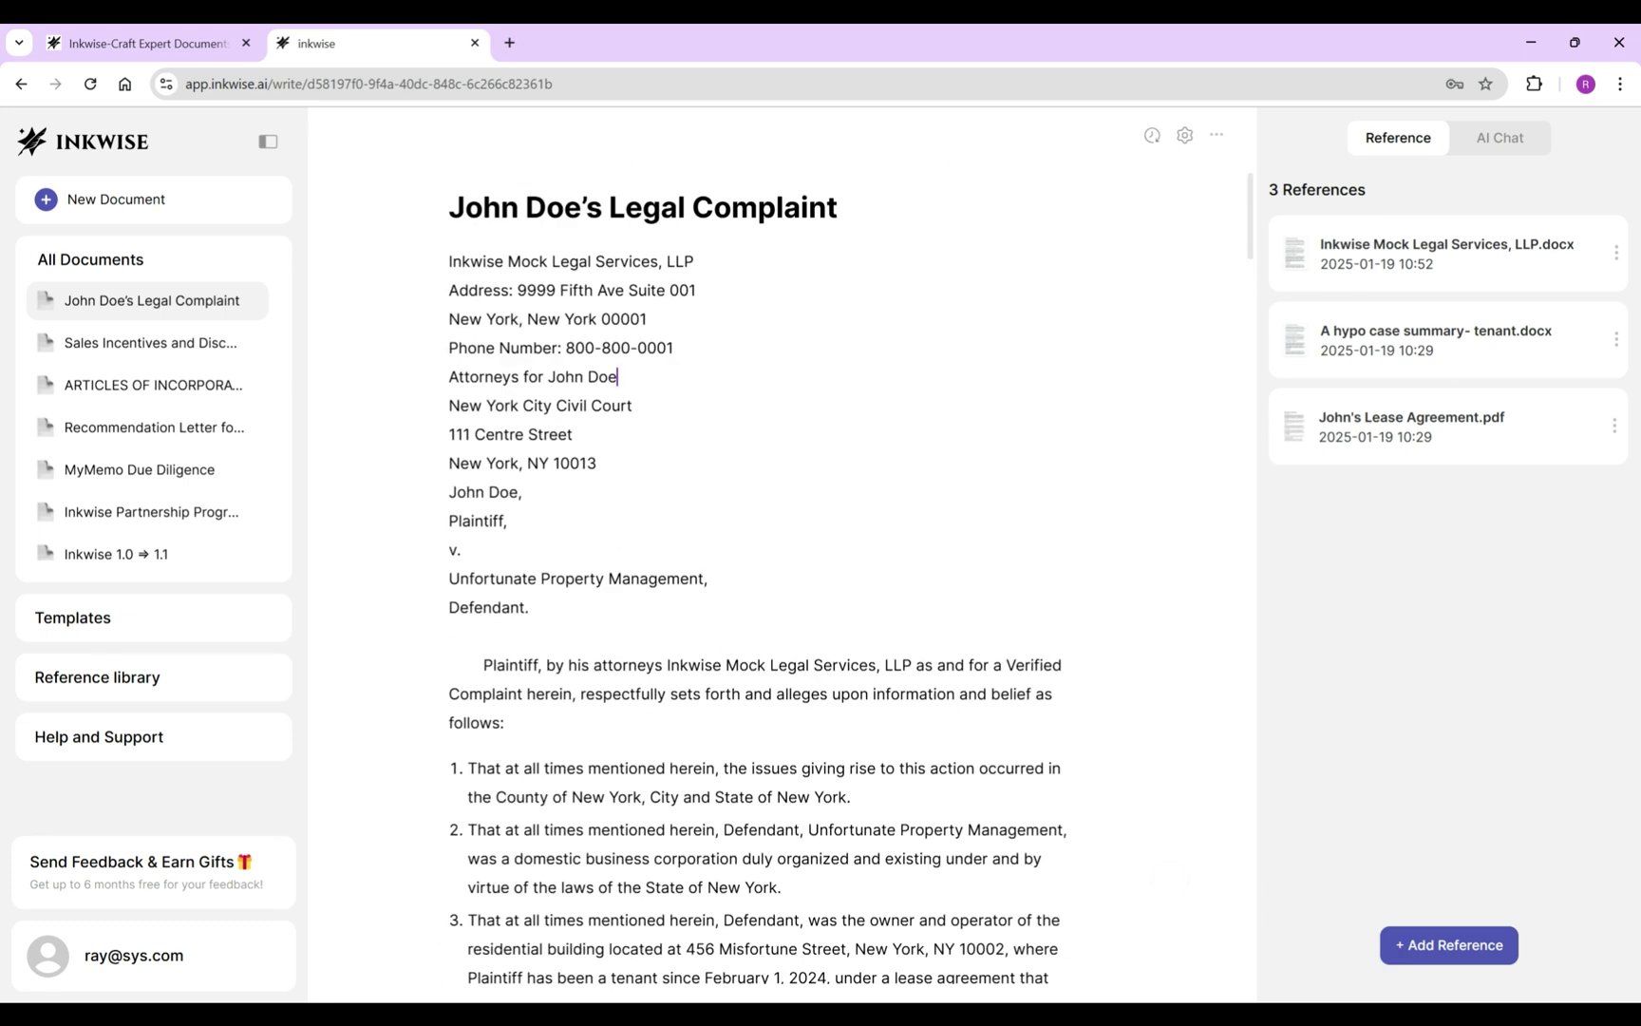
Add blank lines after the attorneys line and the court address in the header.
{"action": "key", "text": "Return"}
{"action": "left_click", "coordinate": [598, 491]}
{"action": "key", "text": "Return"}
{"action": "scroll", "coordinate": [760, 570], "scroll_direction": "down", "scroll_amount": 3}
{"action": "scroll", "coordinate": [760, 570], "scroll_direction": "down", "scroll_amount": 18}
{"action": "scroll", "coordinate": [760, 569], "scroll_direction": "down", "scroll_amount": 20}
{"action": "scroll", "coordinate": [760, 570], "scroll_direction": "down", "scroll_amount": 15}
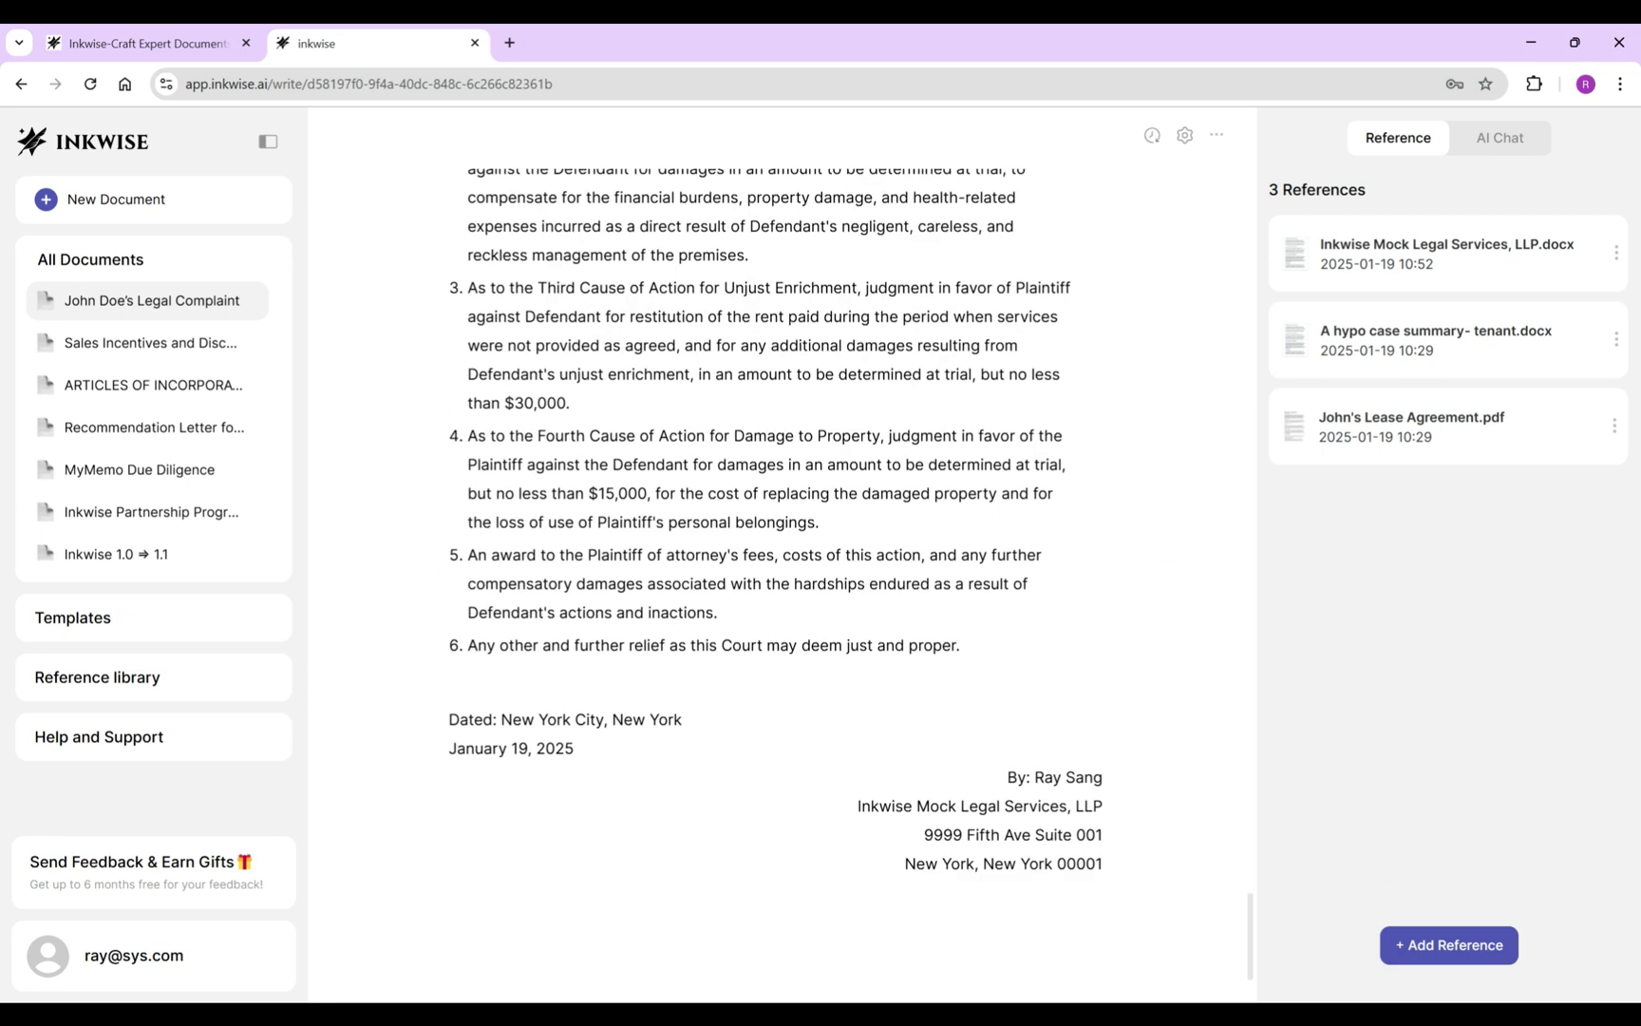
{"action": "scroll", "coordinate": [760, 570], "scroll_direction": "up", "scroll_amount": 7}
{"action": "scroll", "coordinate": [759, 570], "scroll_direction": "up", "scroll_amount": 20}
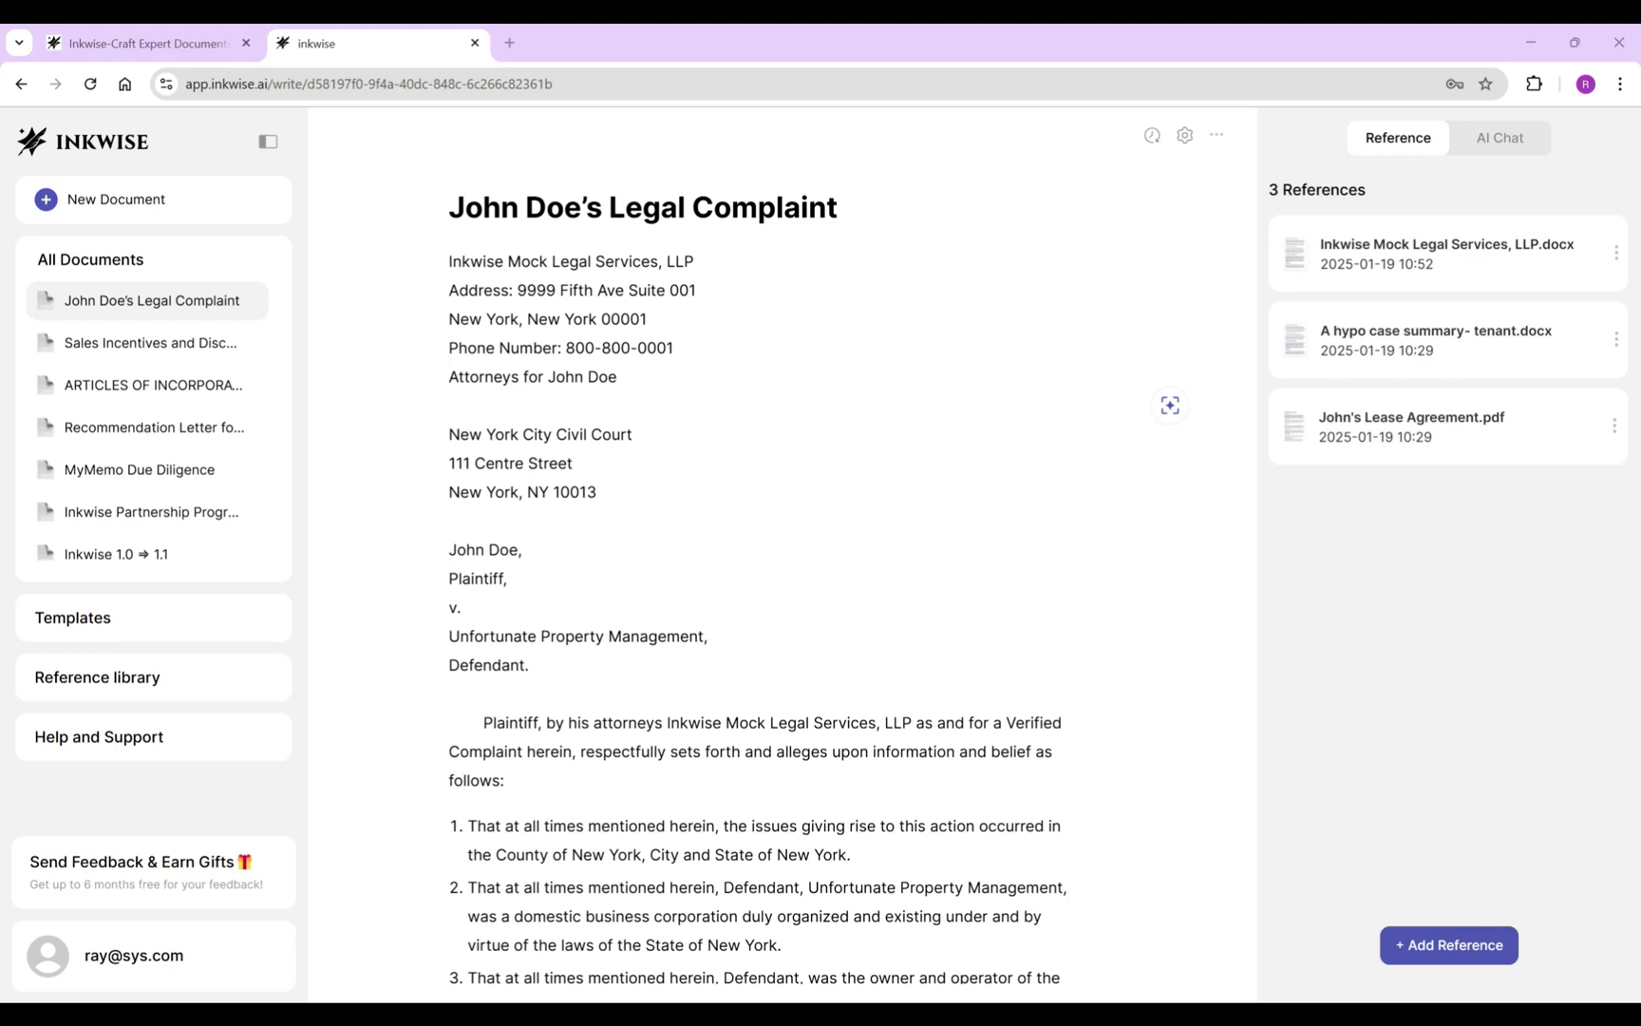
Save a version named 'Draft Version 1' and enable auto versioning.
{"action": "left_click", "coordinate": [1152, 134]}
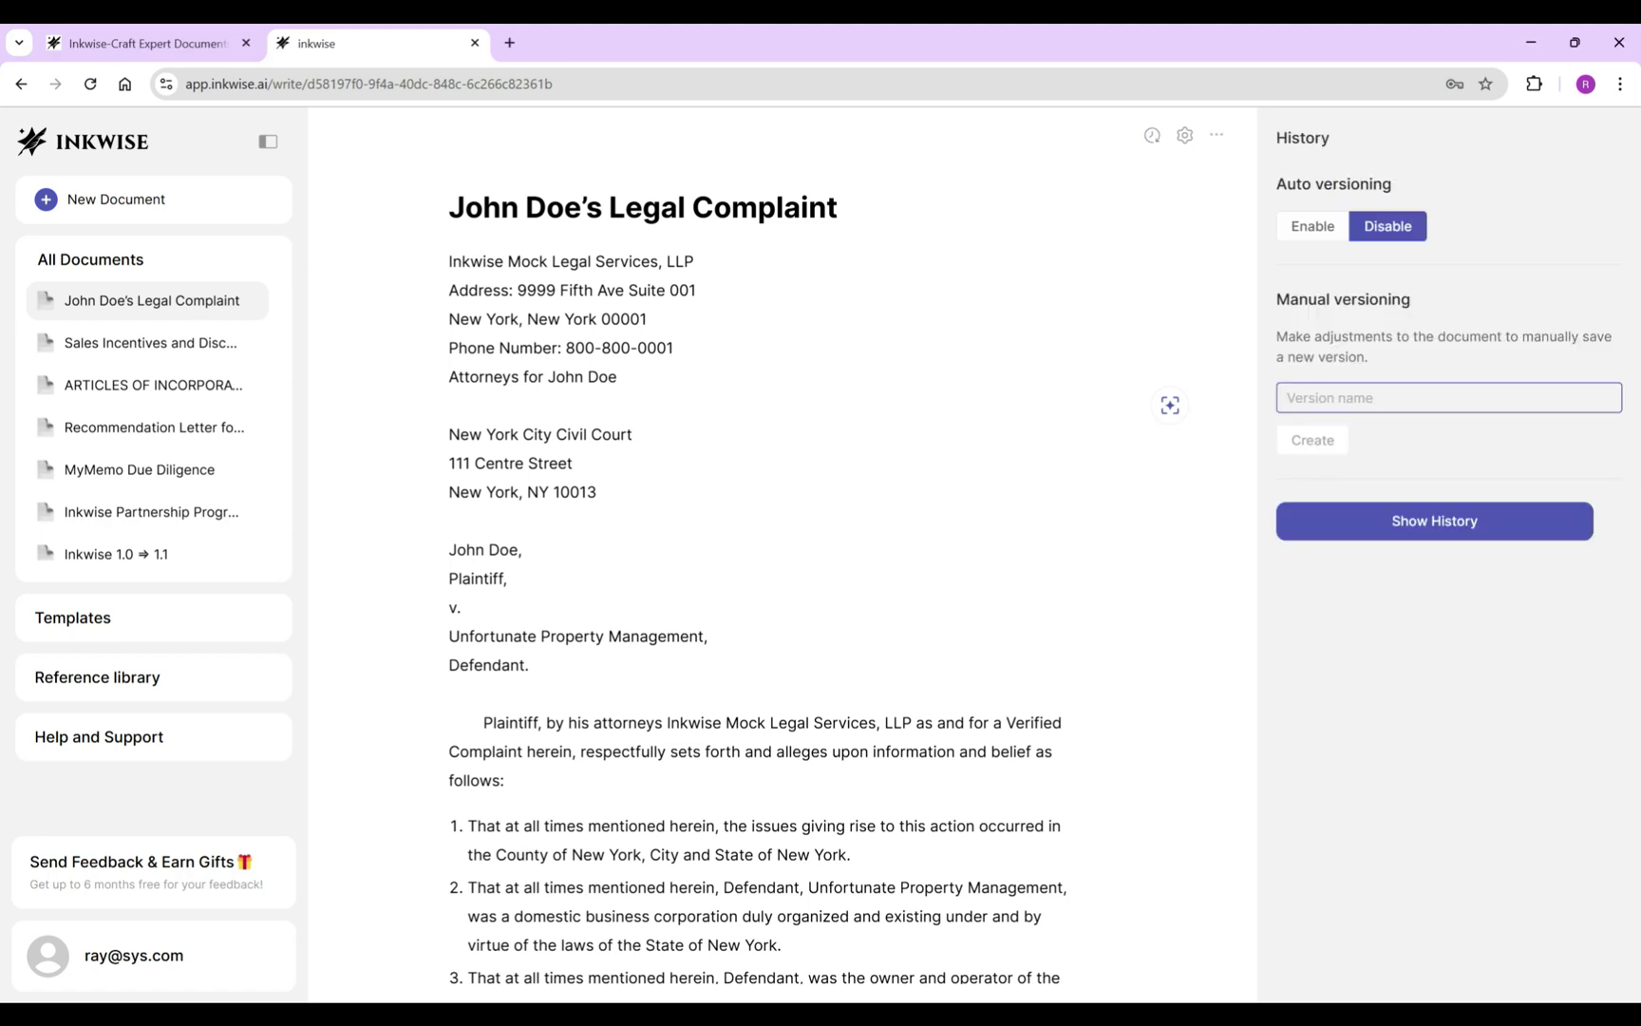
{"action": "key", "text": "Return"}
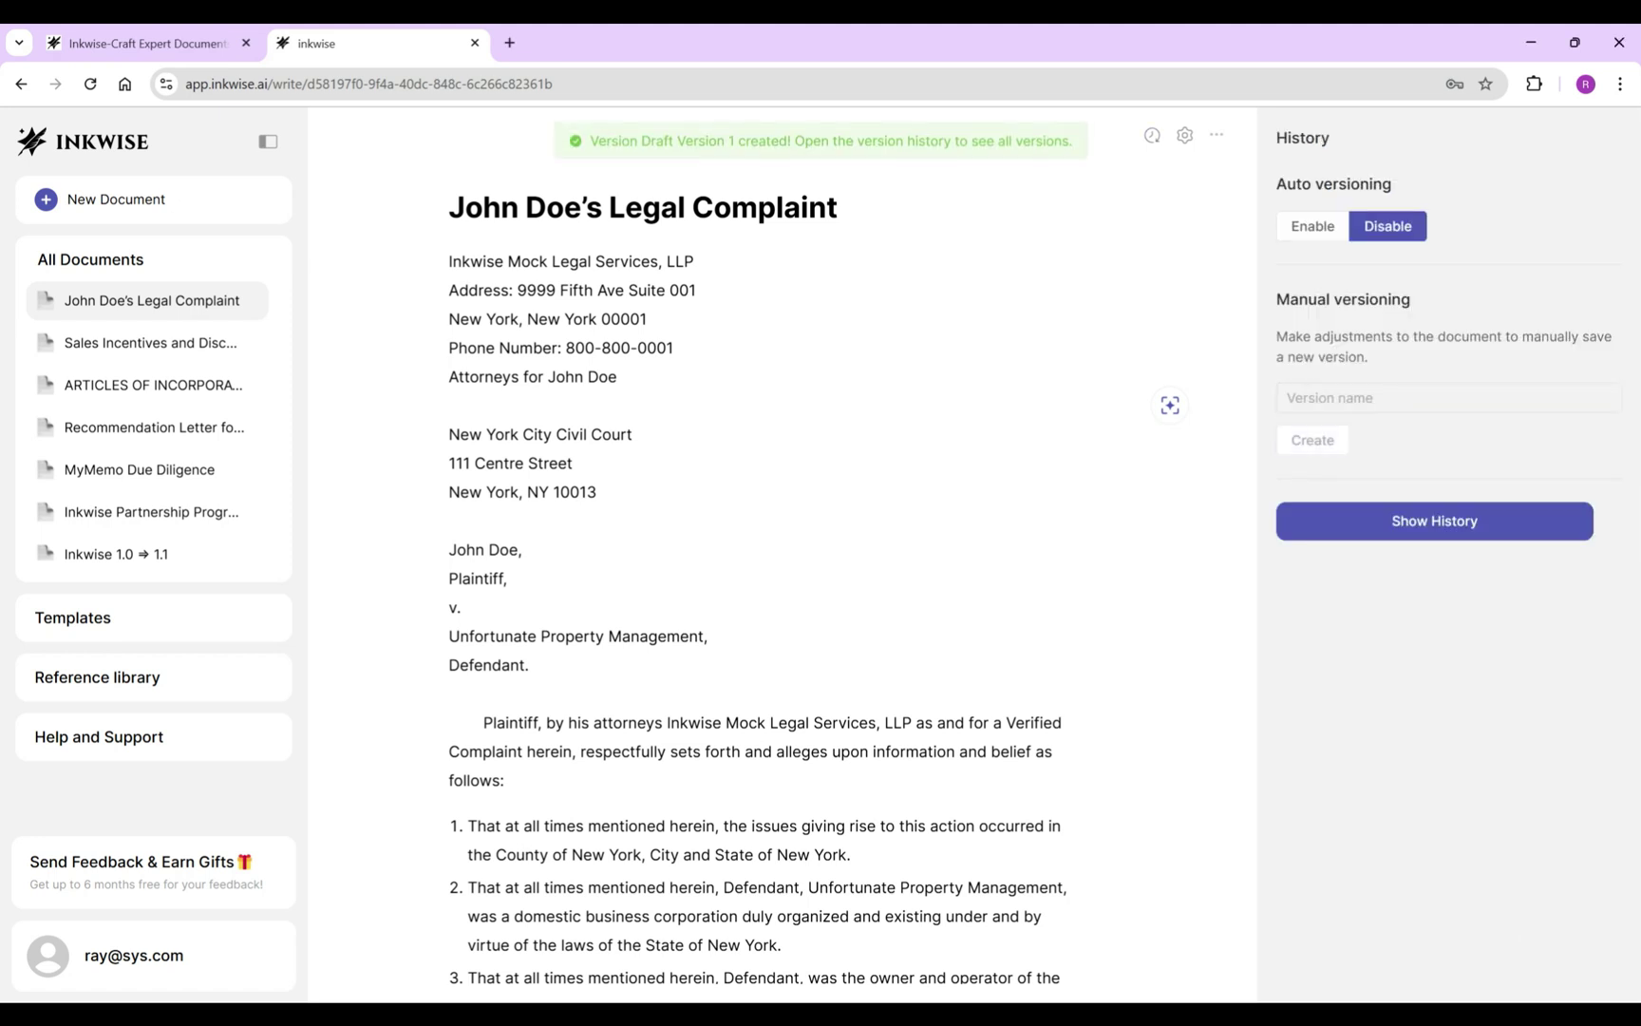
{"action": "left_click", "coordinate": [1313, 226]}
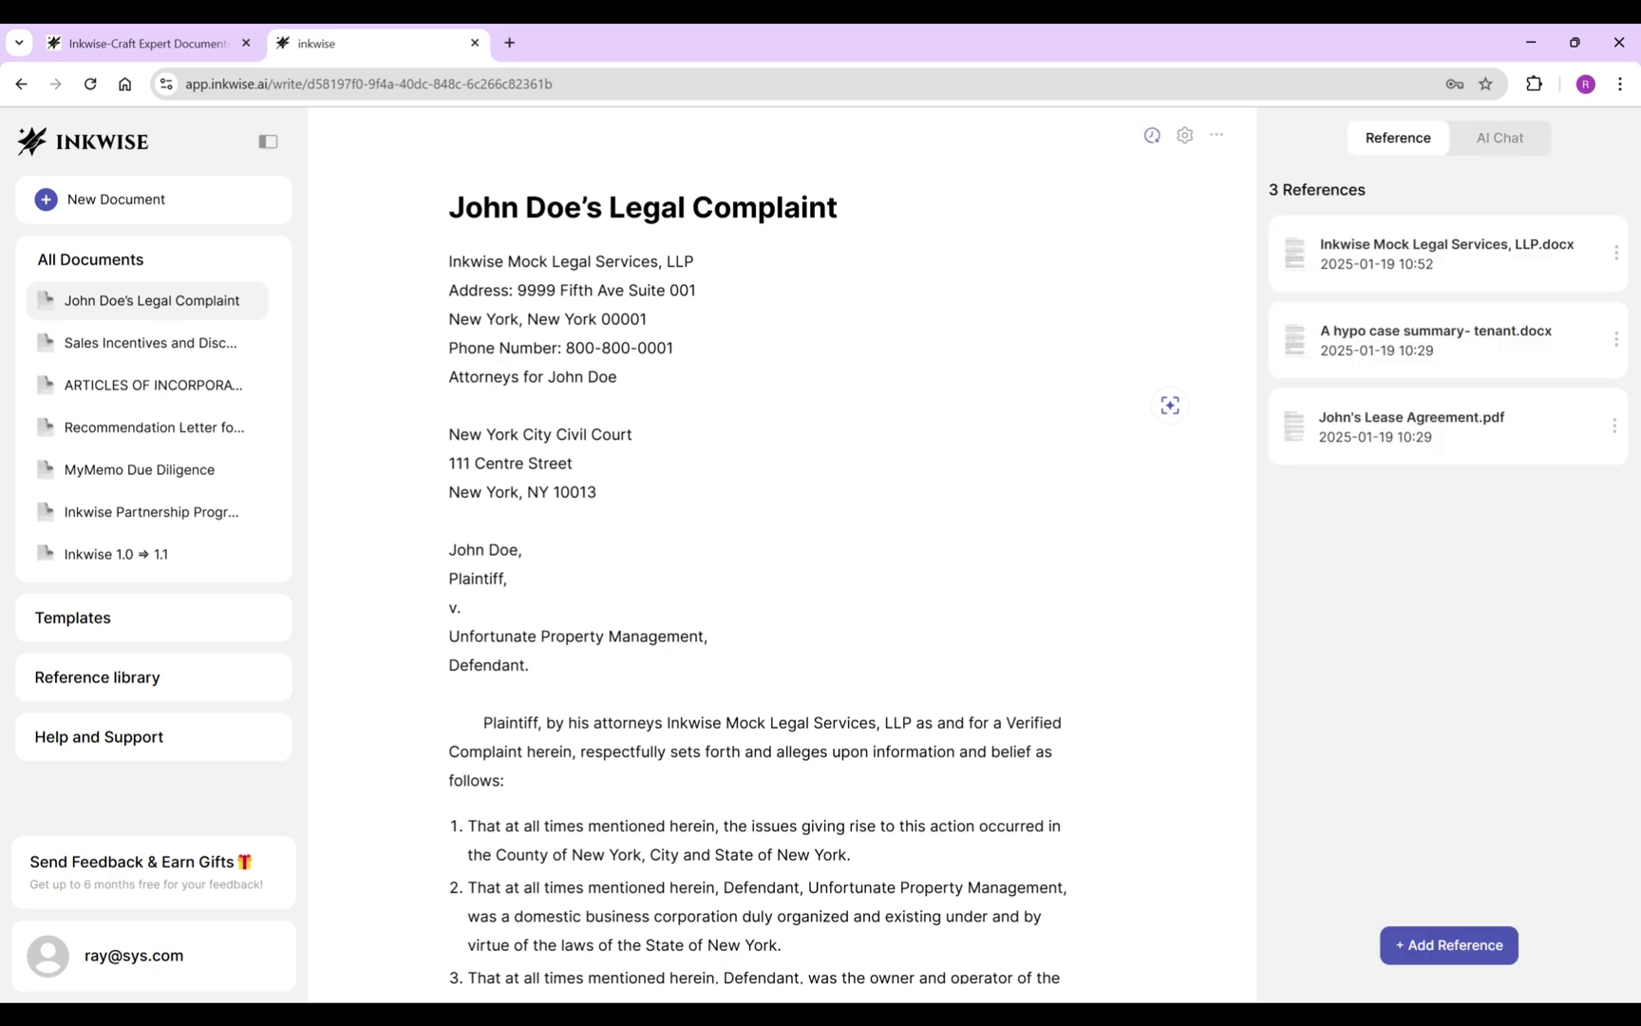
Accept the inline suggestion so clause 42 ends 'for the sum of $30,000'.
{"action": "scroll", "coordinate": [778, 570], "scroll_direction": "down", "scroll_amount": 12}
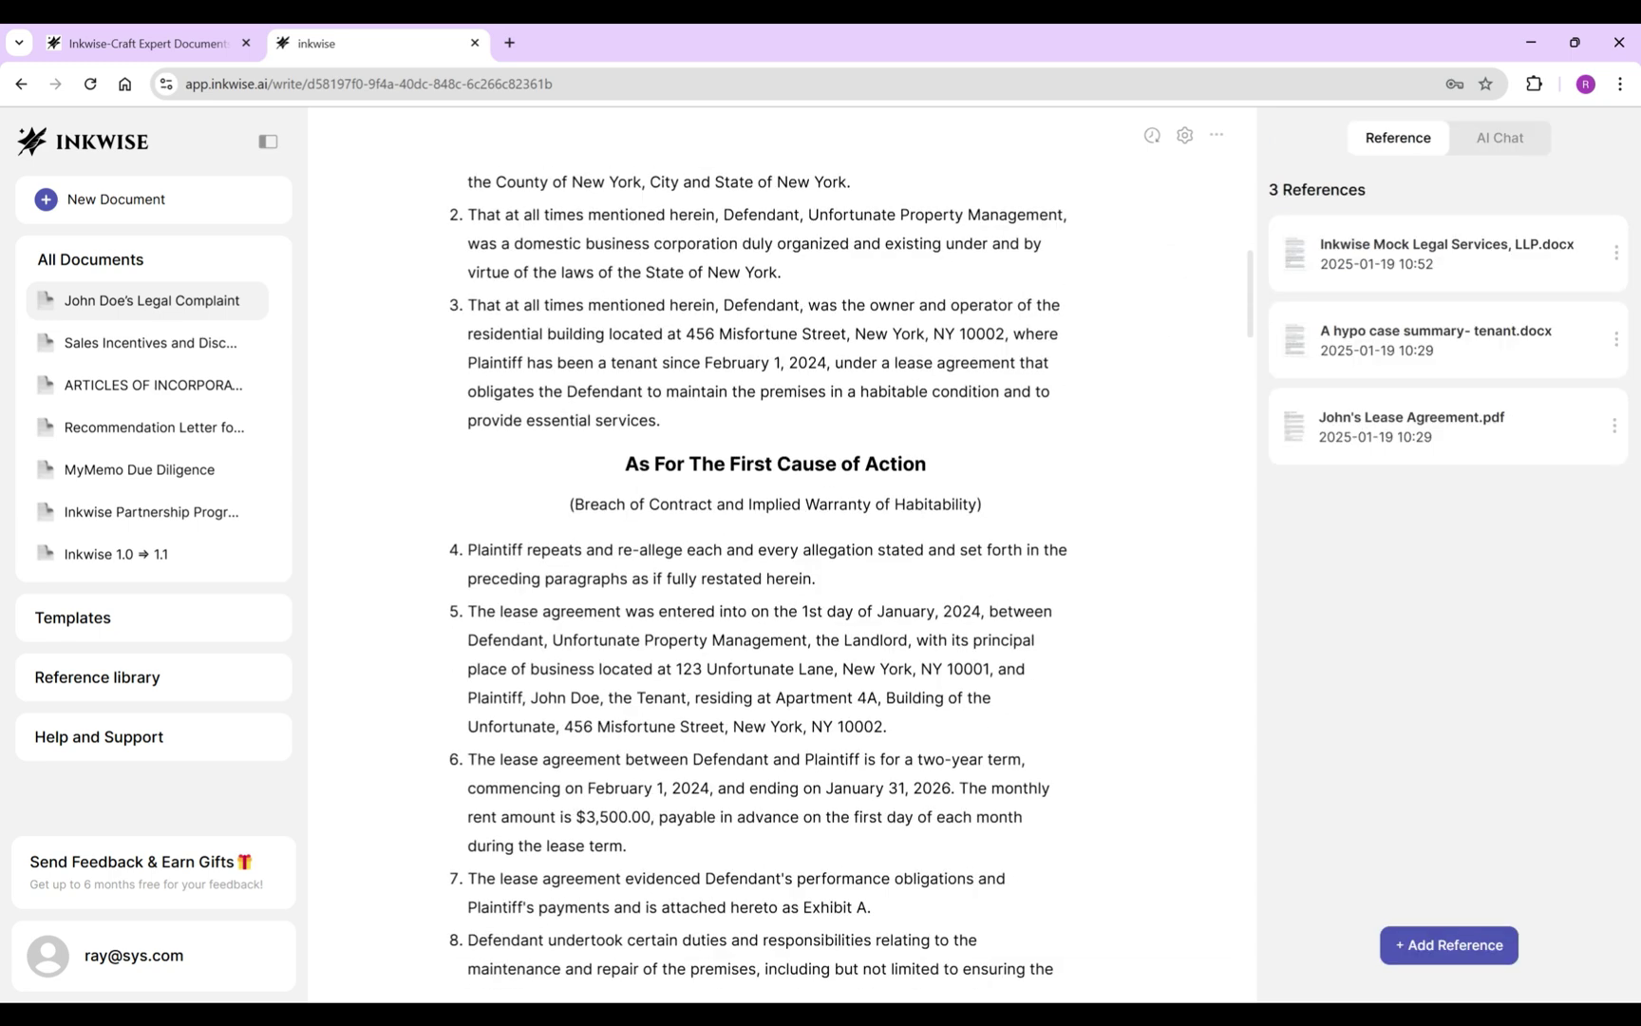
{"action": "scroll", "coordinate": [769, 570], "scroll_direction": "down", "scroll_amount": 20}
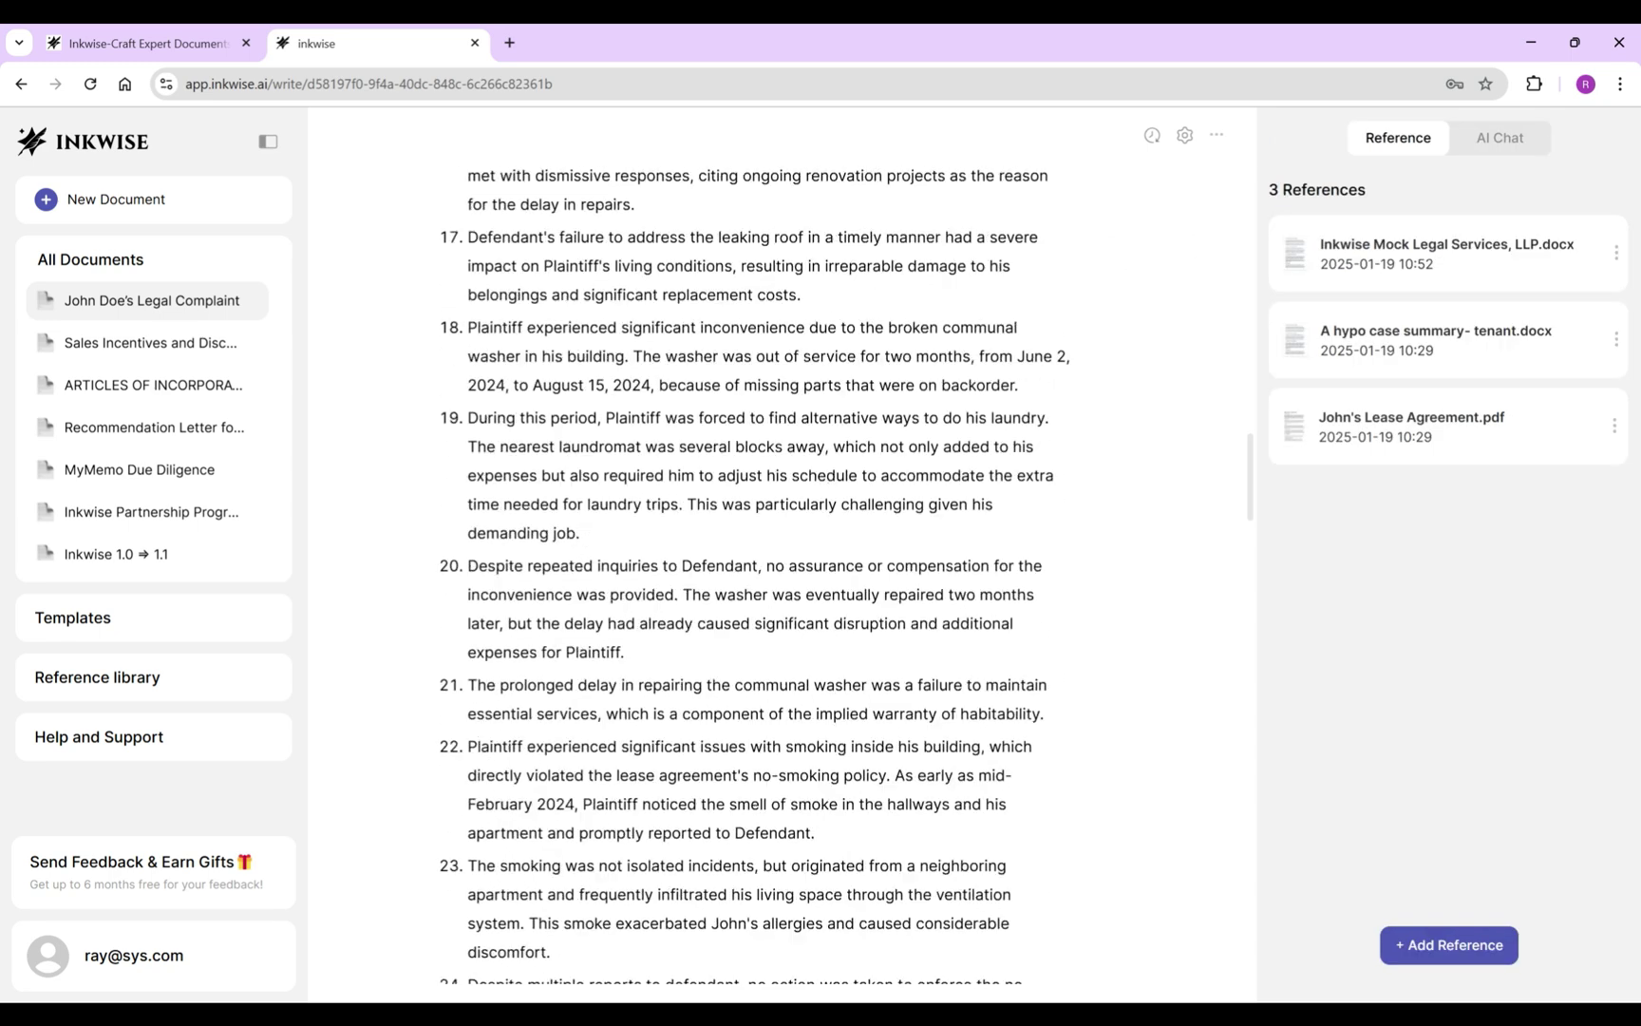
{"action": "scroll", "coordinate": [769, 570], "scroll_direction": "down", "scroll_amount": 10}
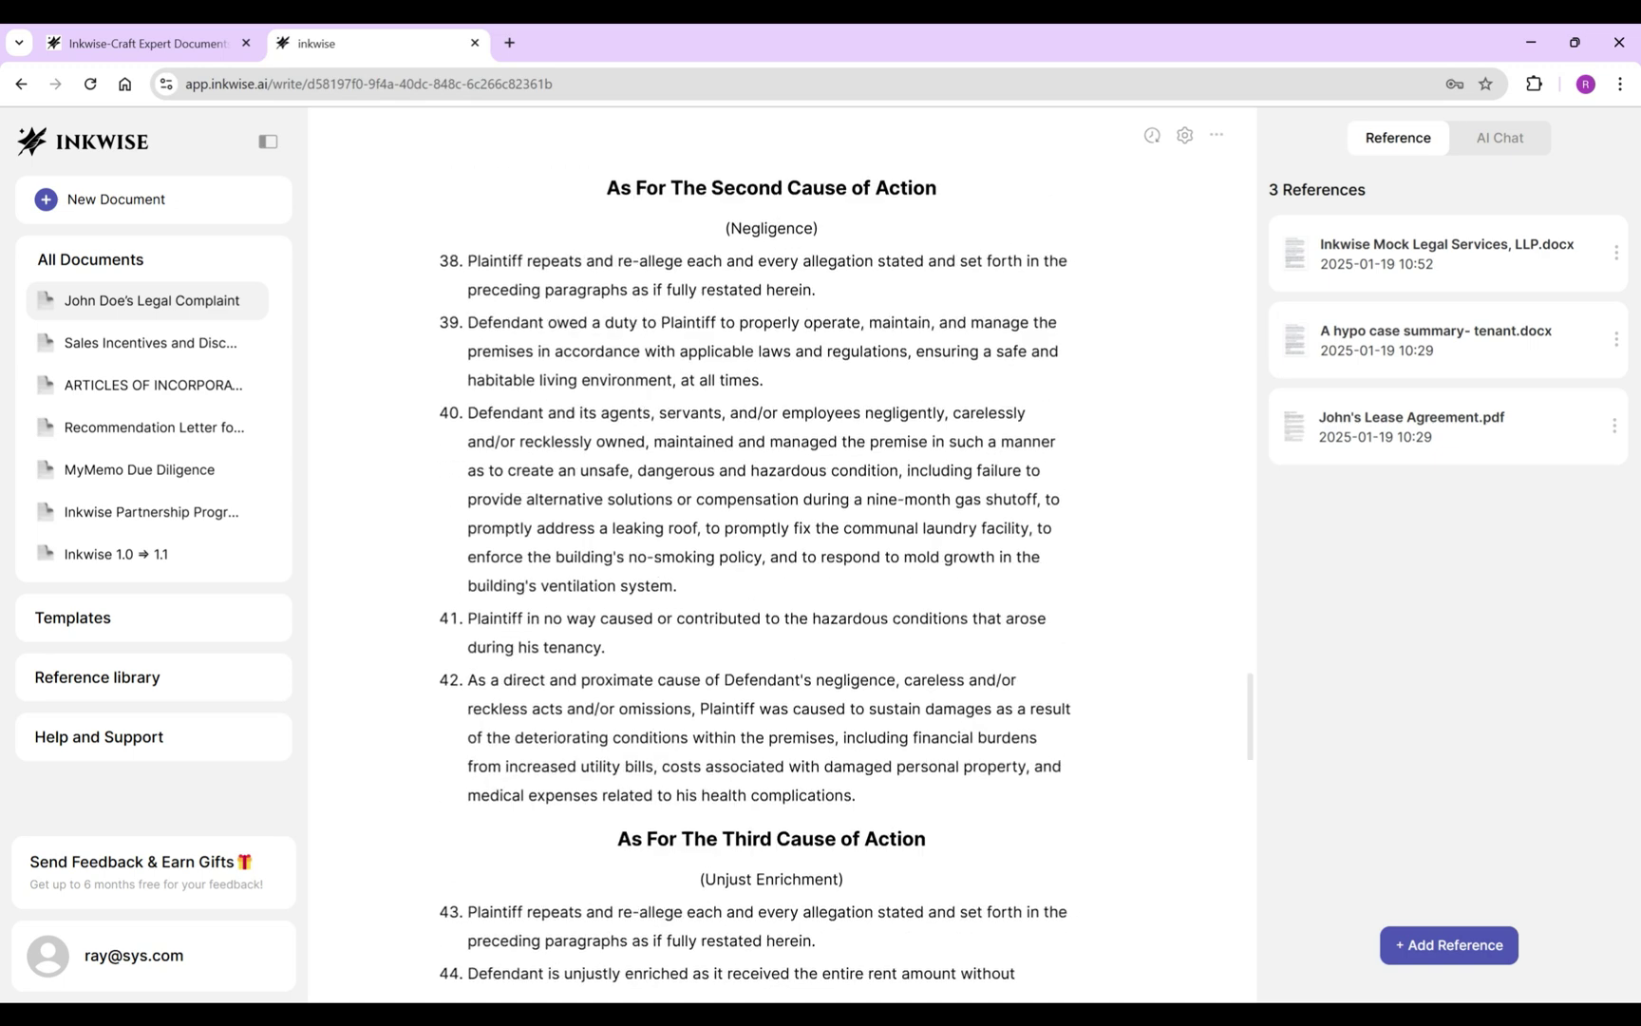
{"action": "scroll", "coordinate": [769, 569], "scroll_direction": "down", "scroll_amount": 10}
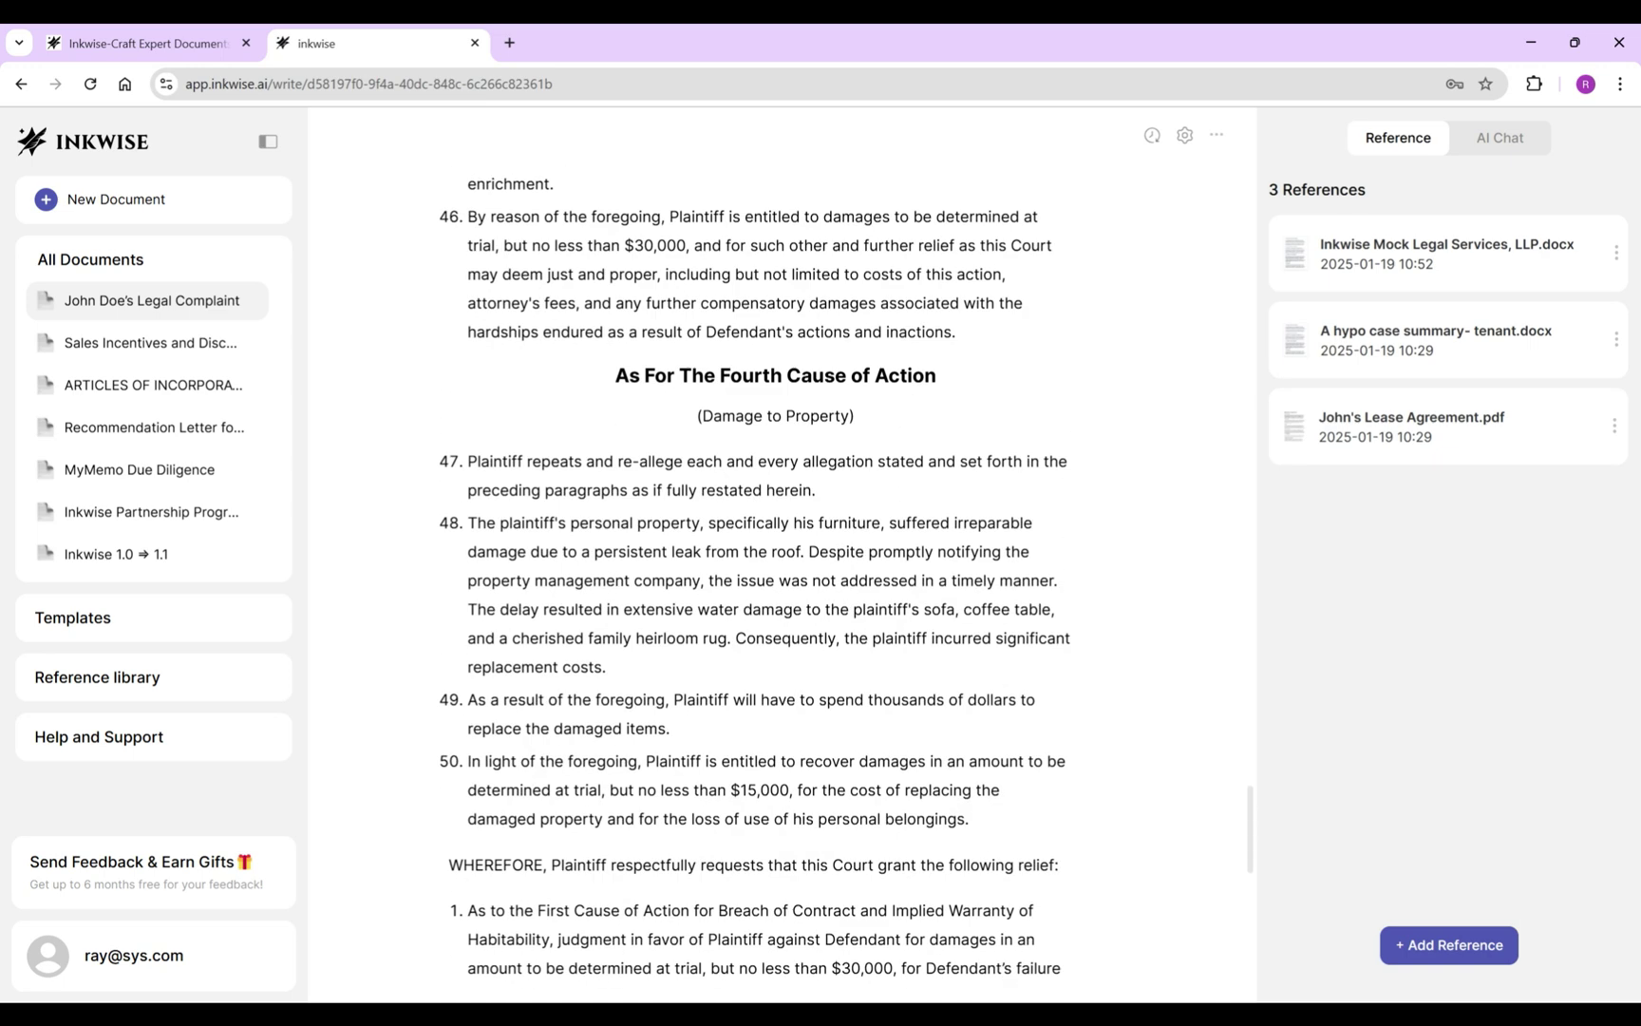
{"action": "scroll", "coordinate": [770, 570], "scroll_direction": "down", "scroll_amount": 3}
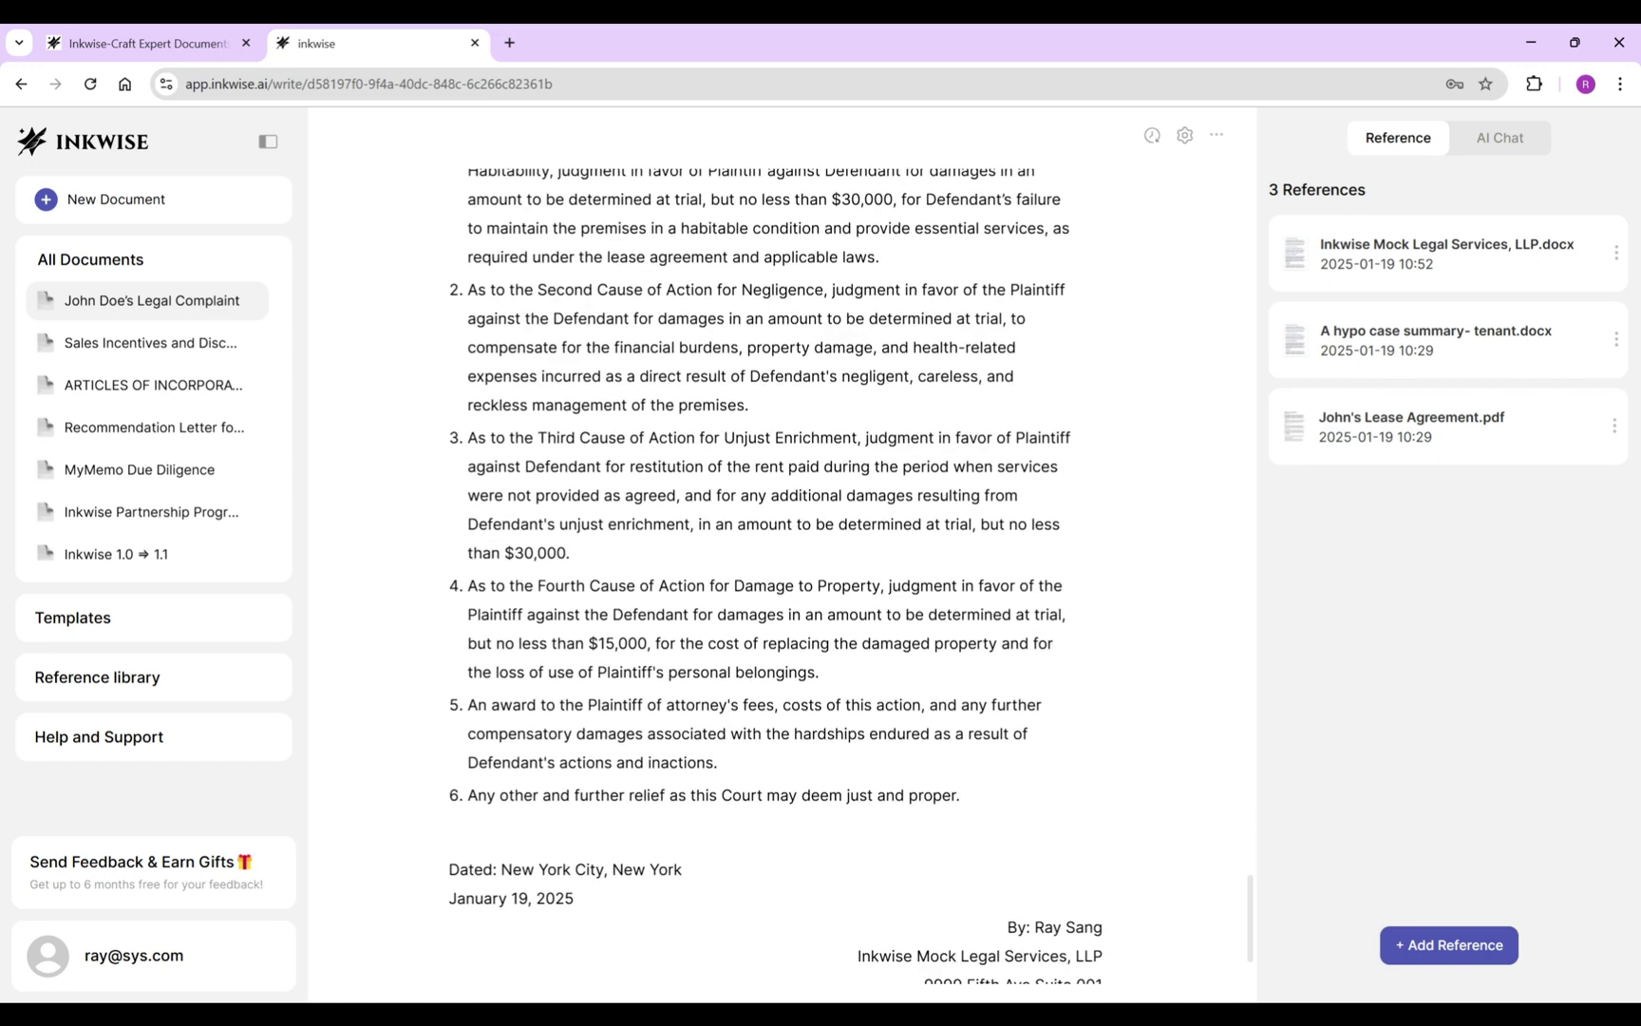
{"action": "scroll", "coordinate": [769, 569], "scroll_direction": "up", "scroll_amount": 15}
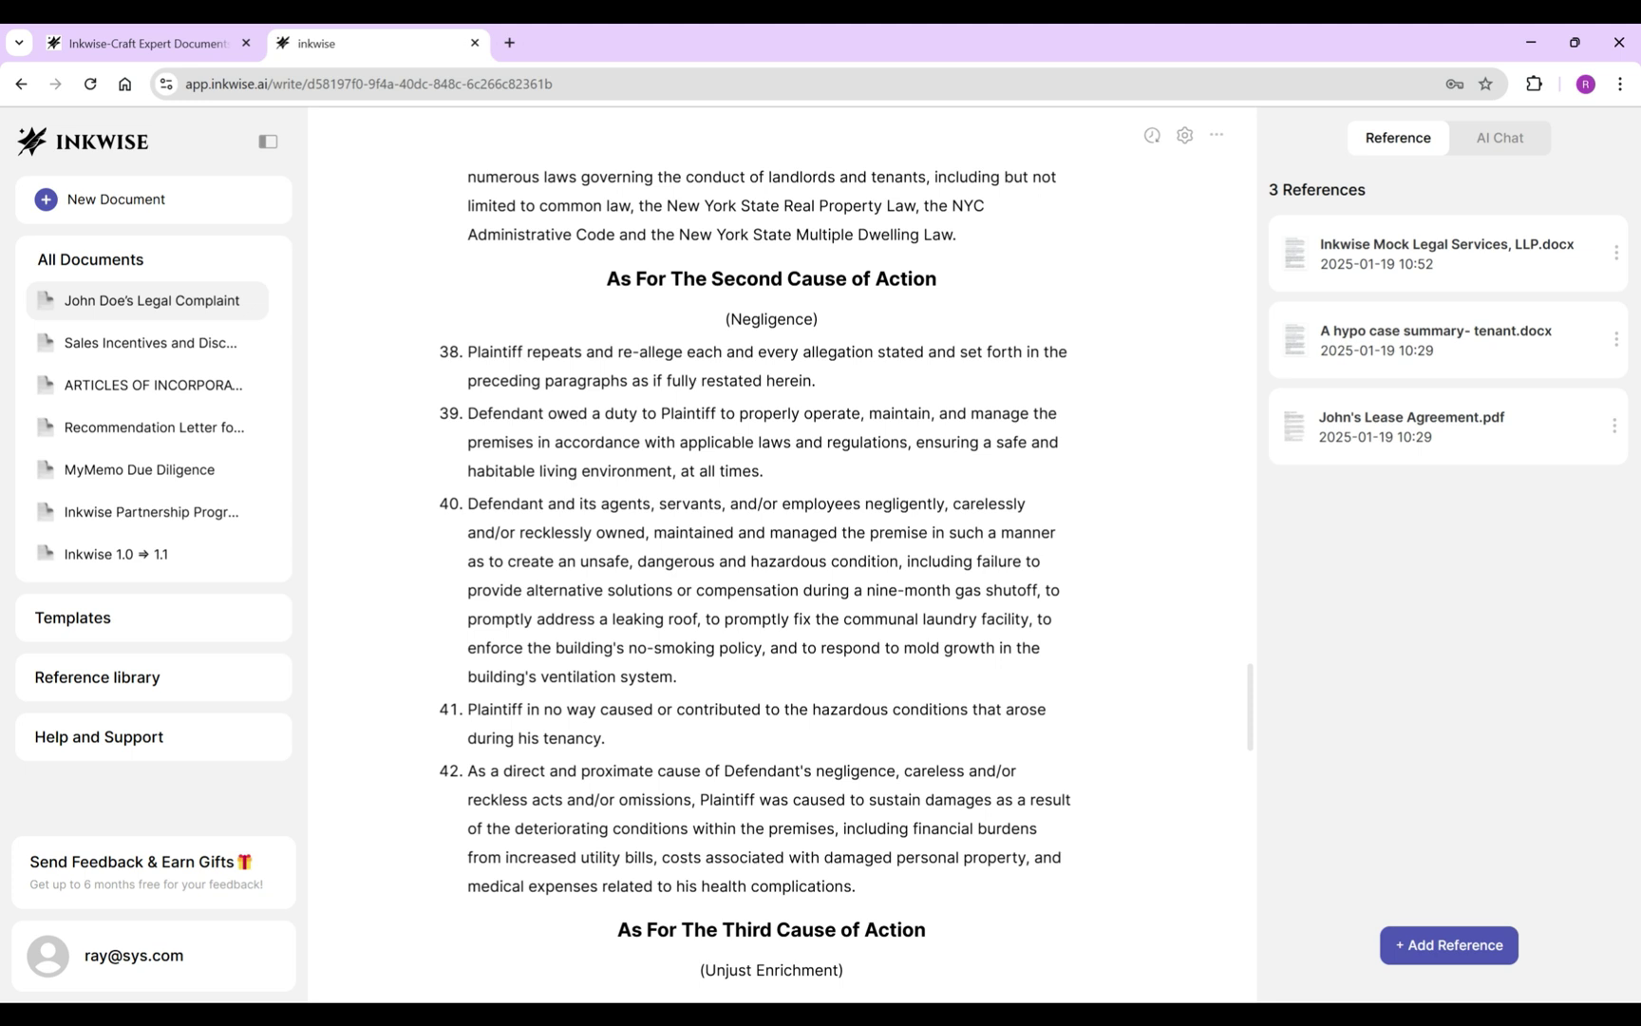
{"action": "scroll", "coordinate": [770, 569], "scroll_direction": "up", "scroll_amount": 4}
{"action": "scroll", "coordinate": [769, 570], "scroll_direction": "down", "scroll_amount": 4}
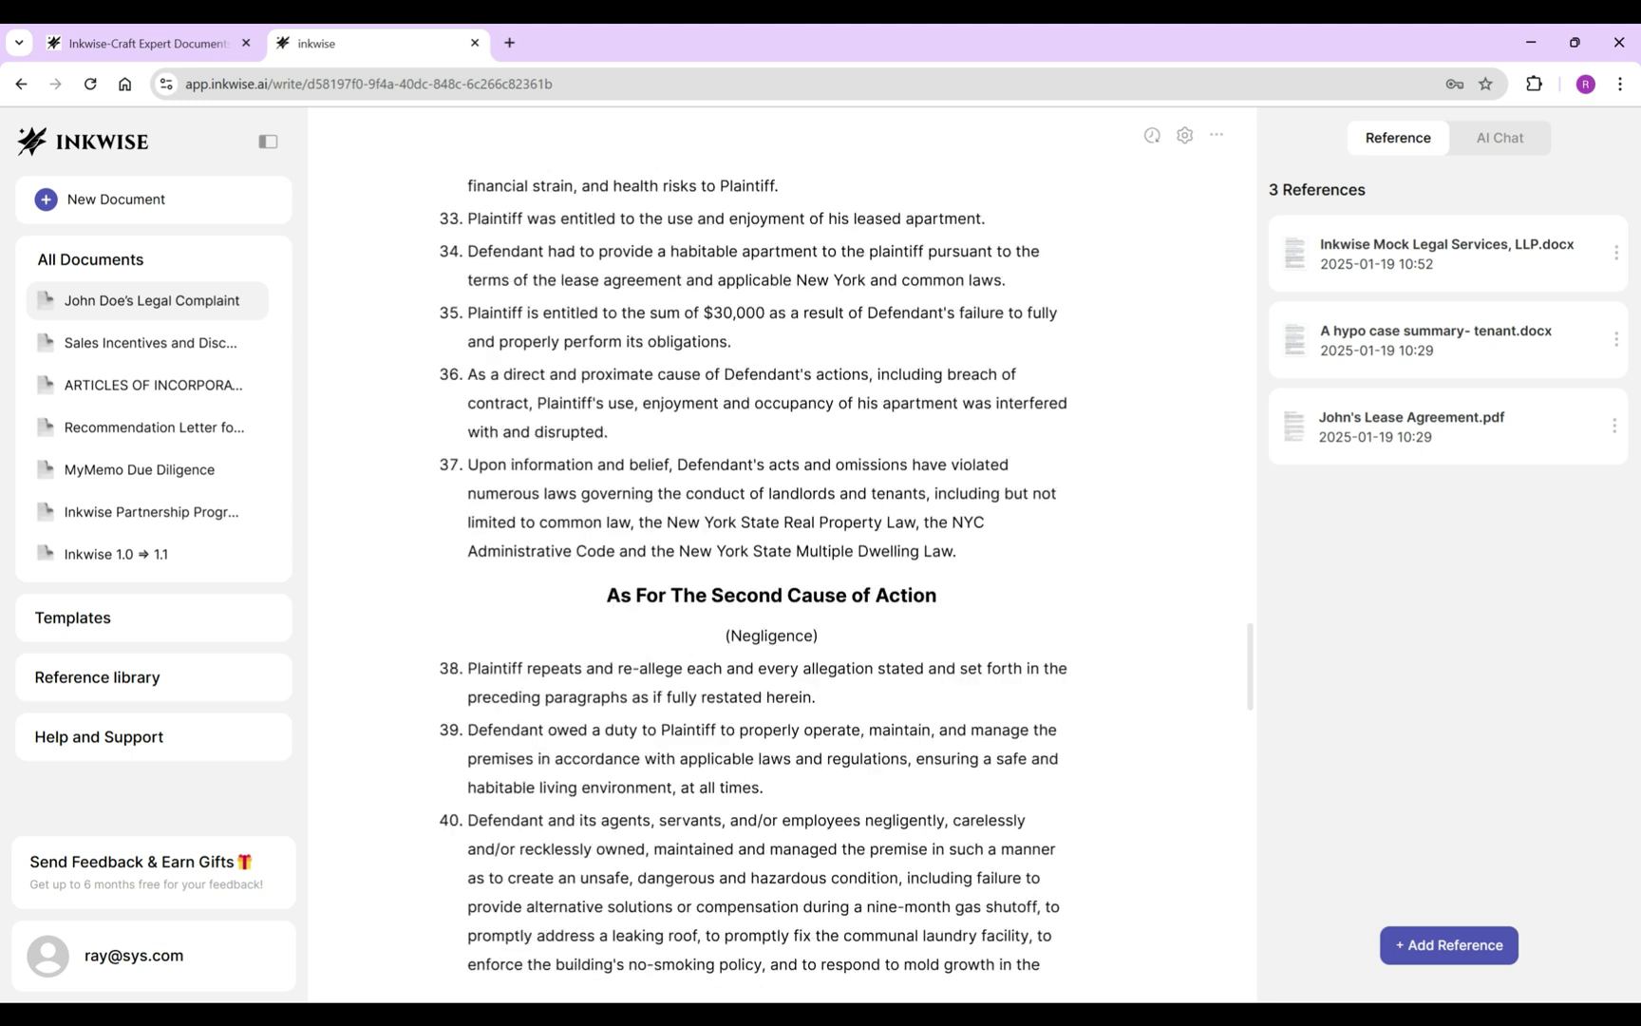
{"action": "scroll", "coordinate": [769, 570], "scroll_direction": "up", "scroll_amount": 3}
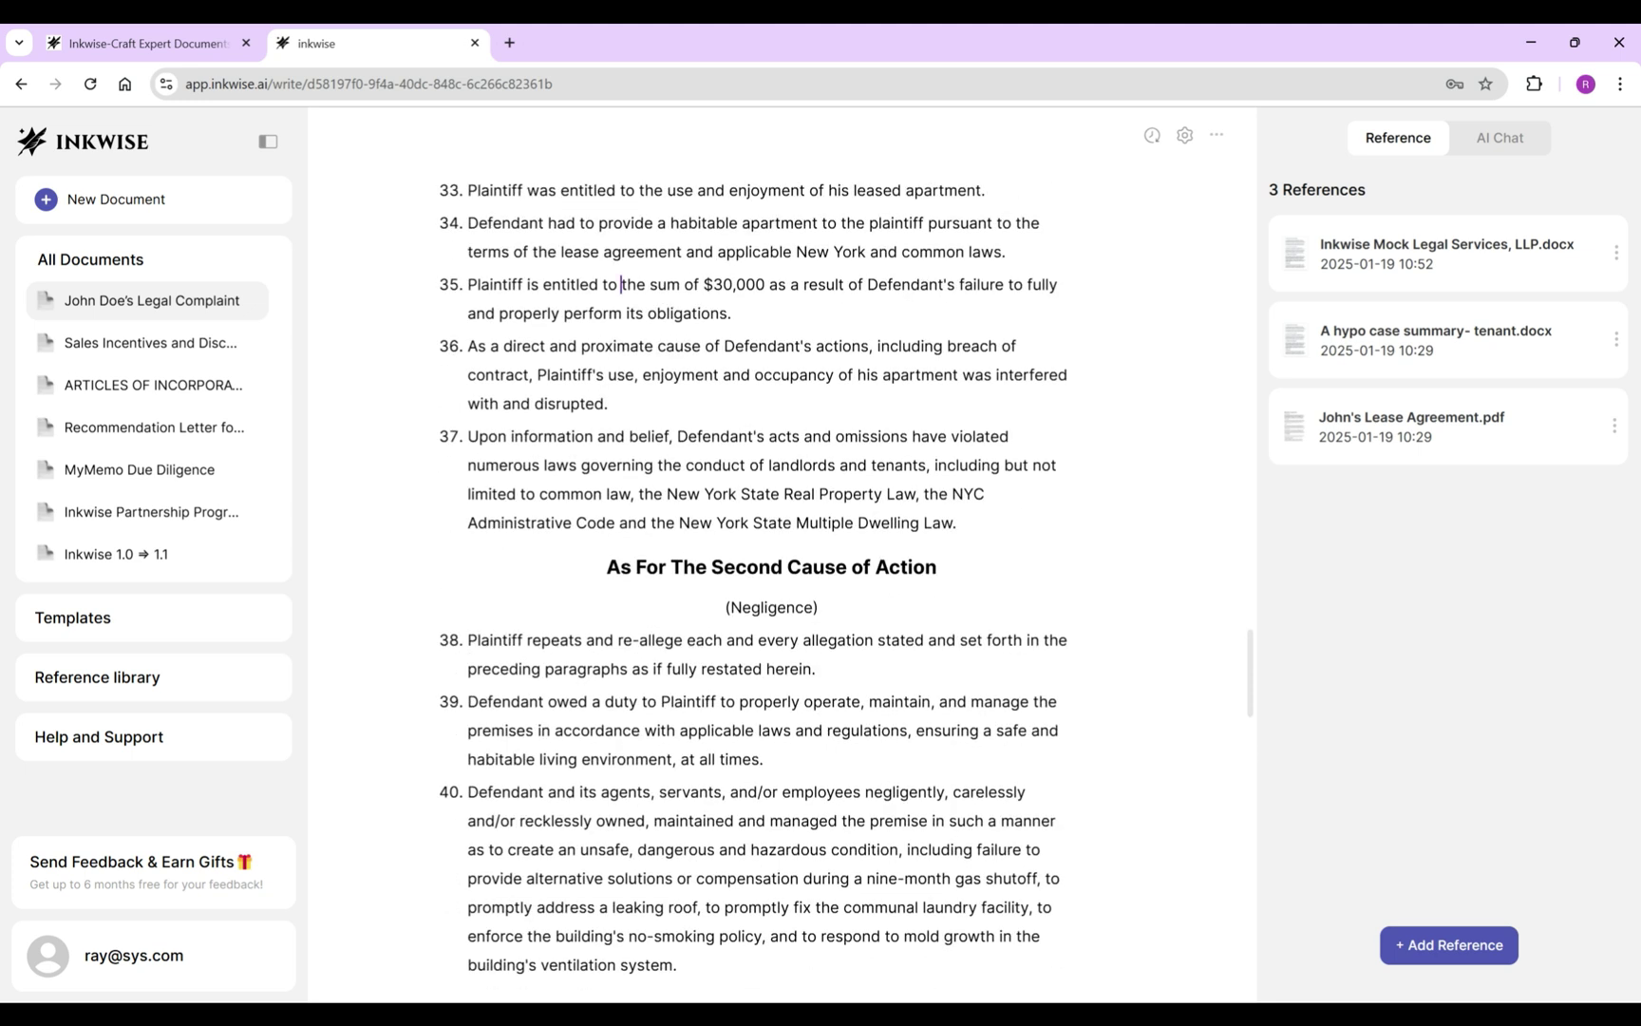
{"action": "scroll", "coordinate": [769, 570], "scroll_direction": "down", "scroll_amount": 6}
{"action": "scroll", "coordinate": [770, 570], "scroll_direction": "up", "scroll_amount": 1}
{"action": "left_click", "coordinate": [855, 693]}
{"action": "type", "text": "fi"}
Merge the stray damages line into relief item 2, replacing its period, to seek no less than $30,000.
{"action": "scroll", "coordinate": [769, 570], "scroll_direction": "down", "scroll_amount": 2}
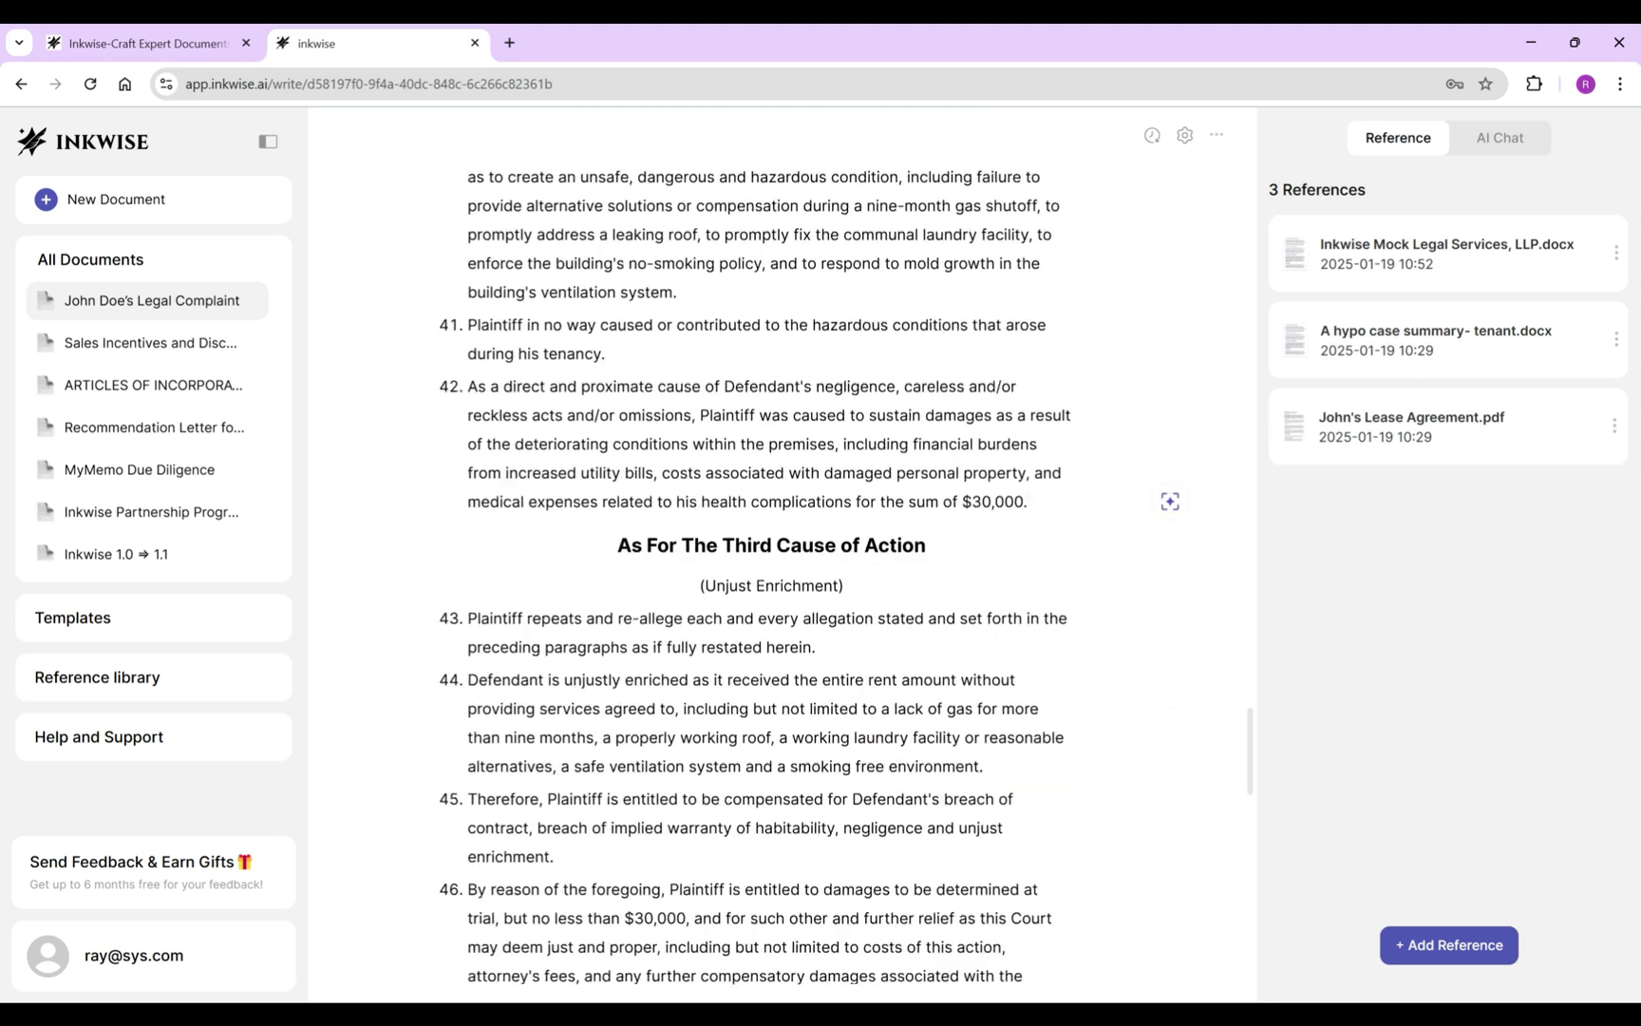
{"action": "scroll", "coordinate": [769, 569], "scroll_direction": "down", "scroll_amount": 15}
{"action": "scroll", "coordinate": [769, 570], "scroll_direction": "up", "scroll_amount": 1}
{"action": "left_click_drag", "start_coordinate": [824, 309], "coordinate": [894, 337]}
{"action": "left_click", "coordinate": [749, 543]}
{"action": "key", "text": "BackSpace"}
{"action": "type", "text": "in an amount to be determined at trial, but no less than $30,000"}
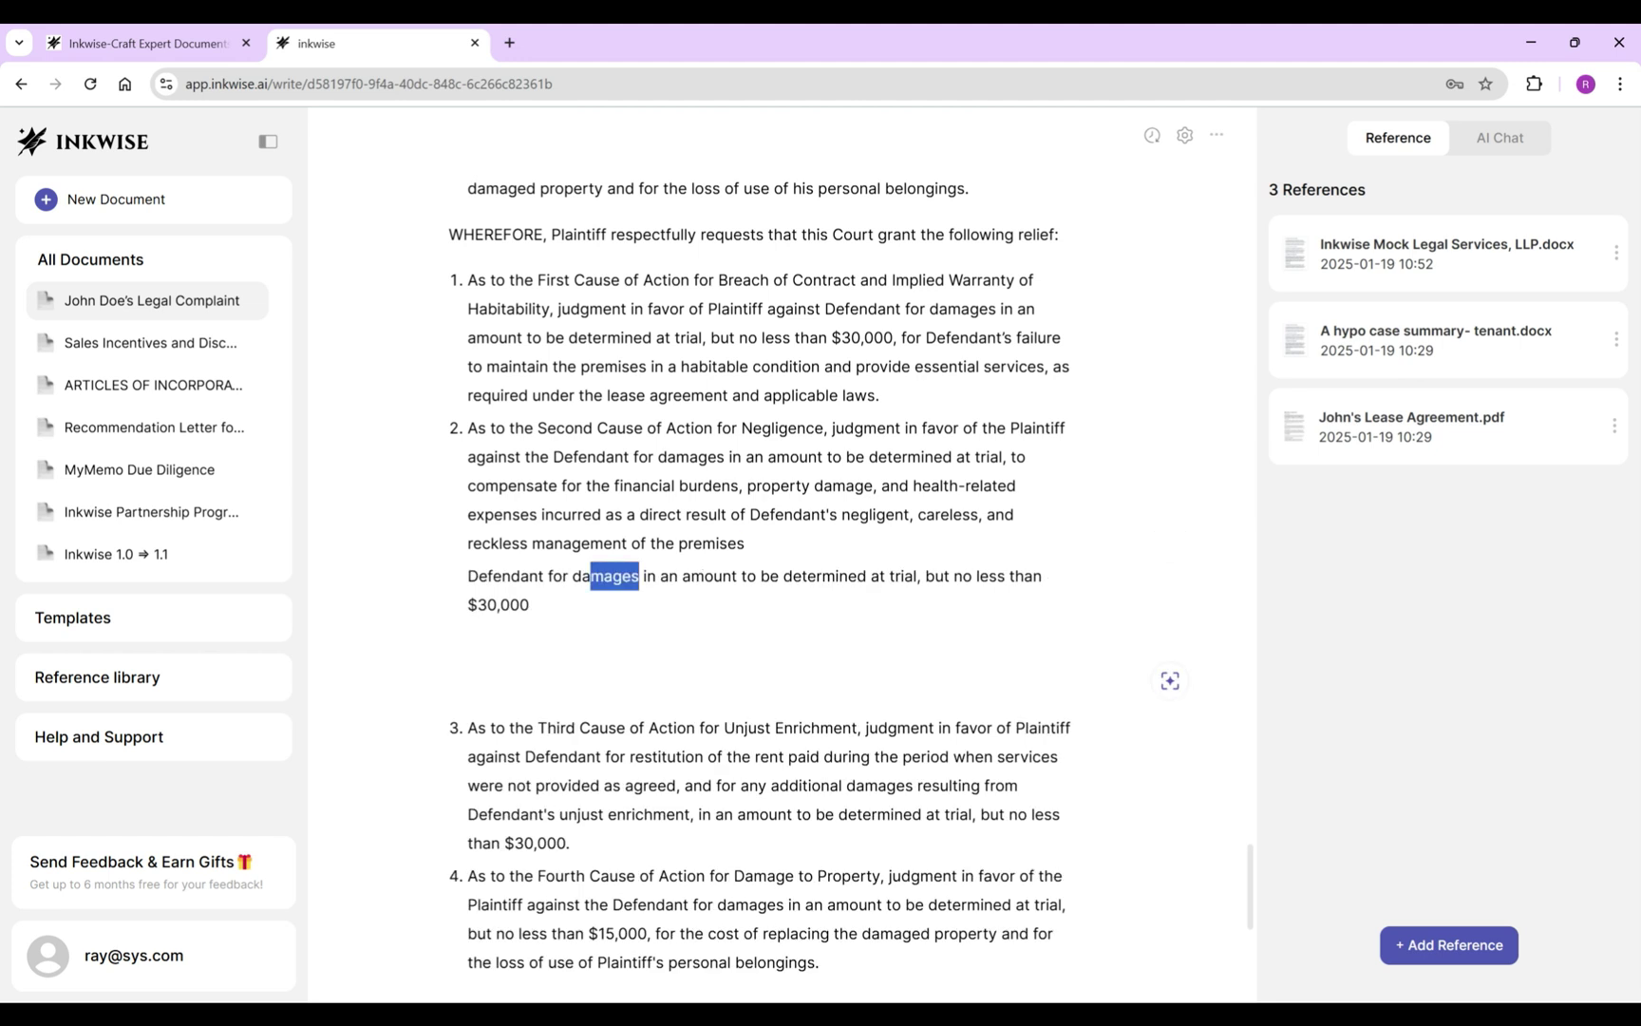
{"action": "scroll", "coordinate": [769, 570], "scroll_direction": "down", "scroll_amount": 3}
{"action": "scroll", "coordinate": [769, 570], "scroll_direction": "up", "scroll_amount": 4}
{"action": "left_click", "coordinate": [1152, 135]}
Save a new version named 'Draft 2' and compare it against Draft Version 1.
{"action": "left_click", "coordinate": [1449, 397]}
{"action": "type", "text": "Draft 2"}
{"action": "key", "text": "Return"}
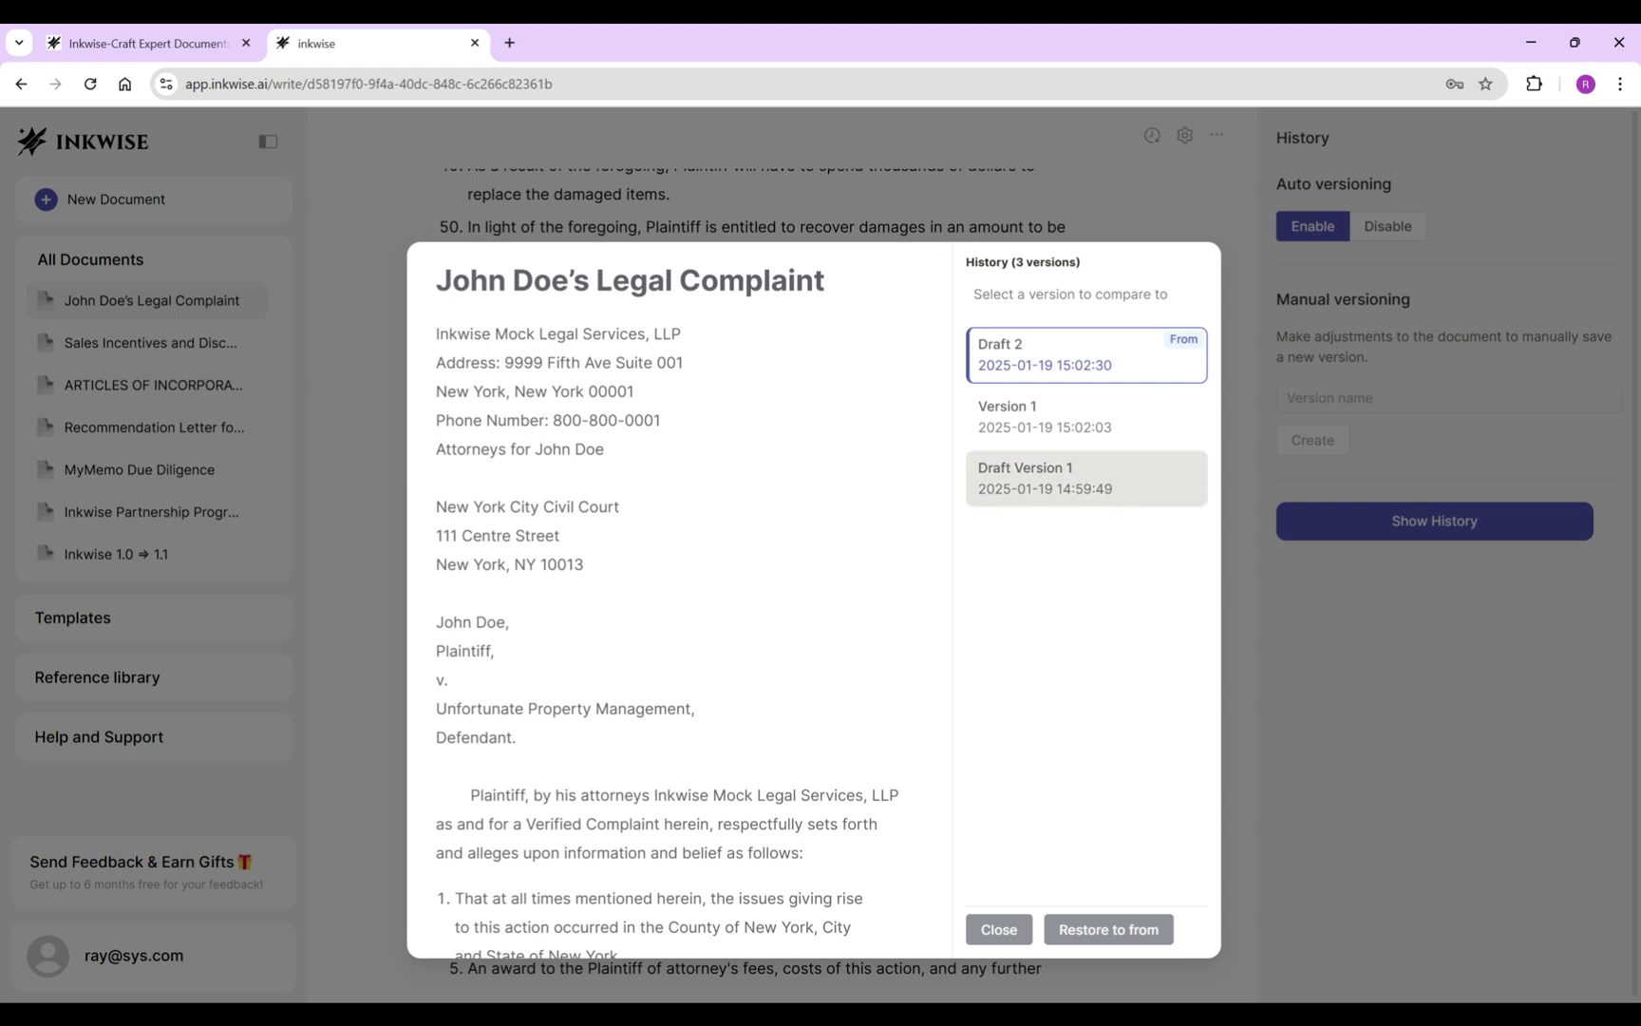
{"action": "left_click", "coordinate": [1085, 478]}
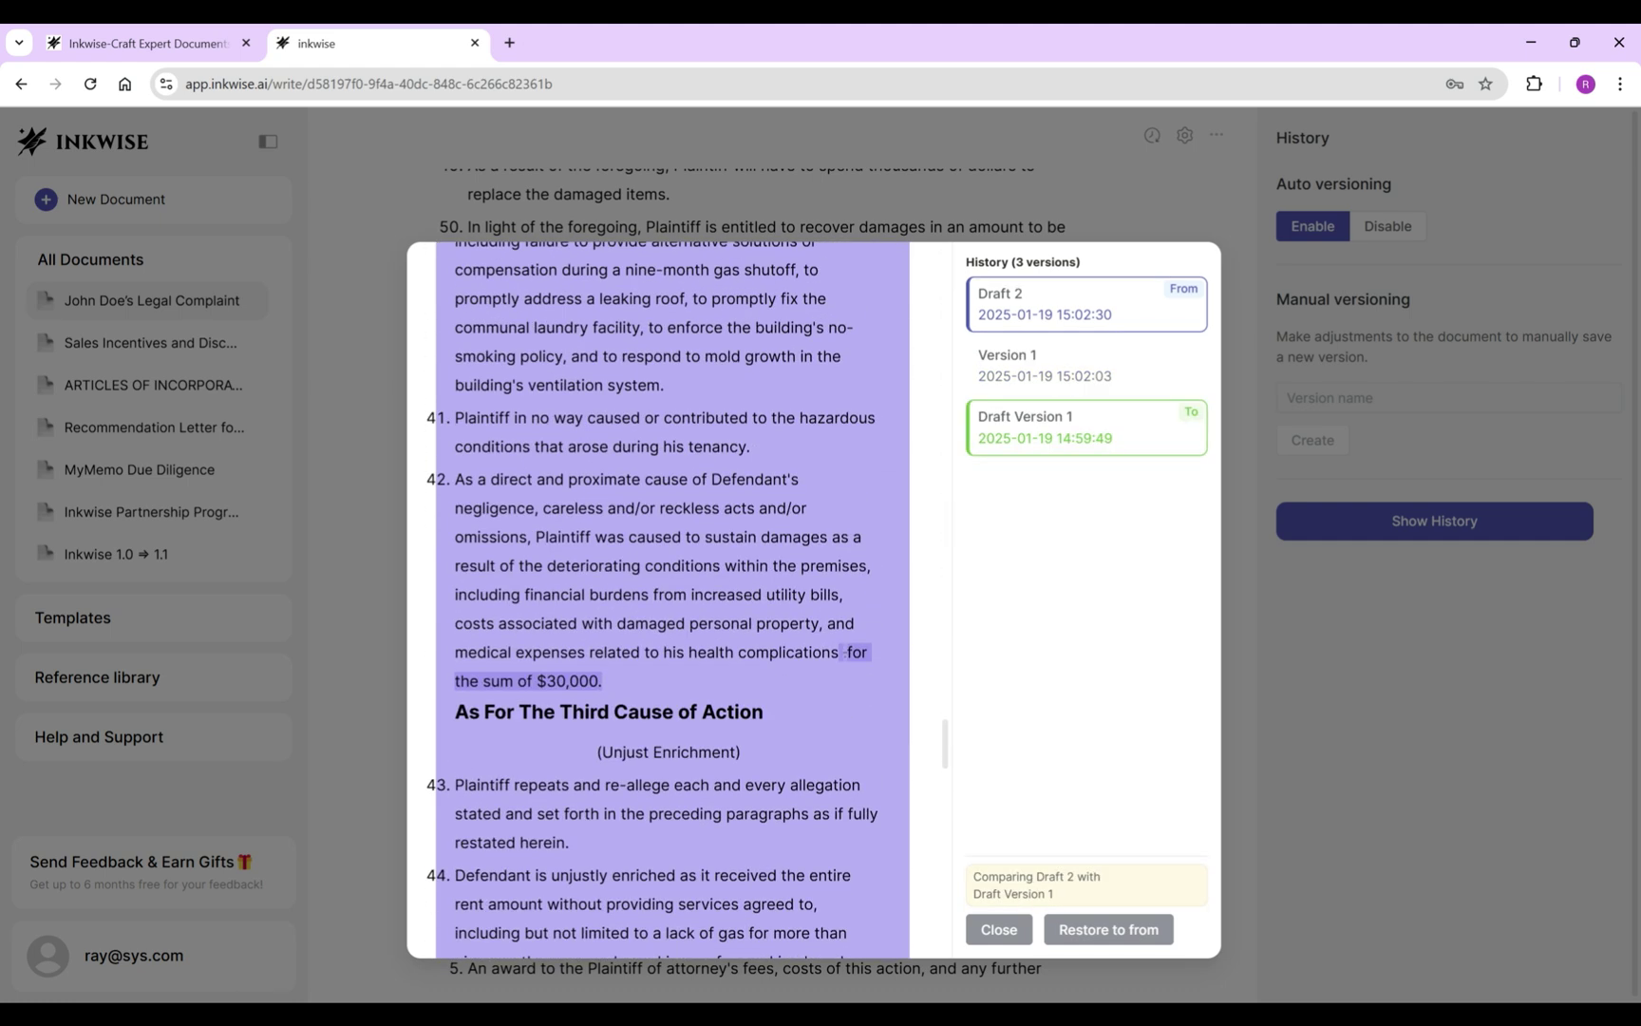
{"action": "scroll", "coordinate": [672, 599], "scroll_direction": "down", "scroll_amount": 15}
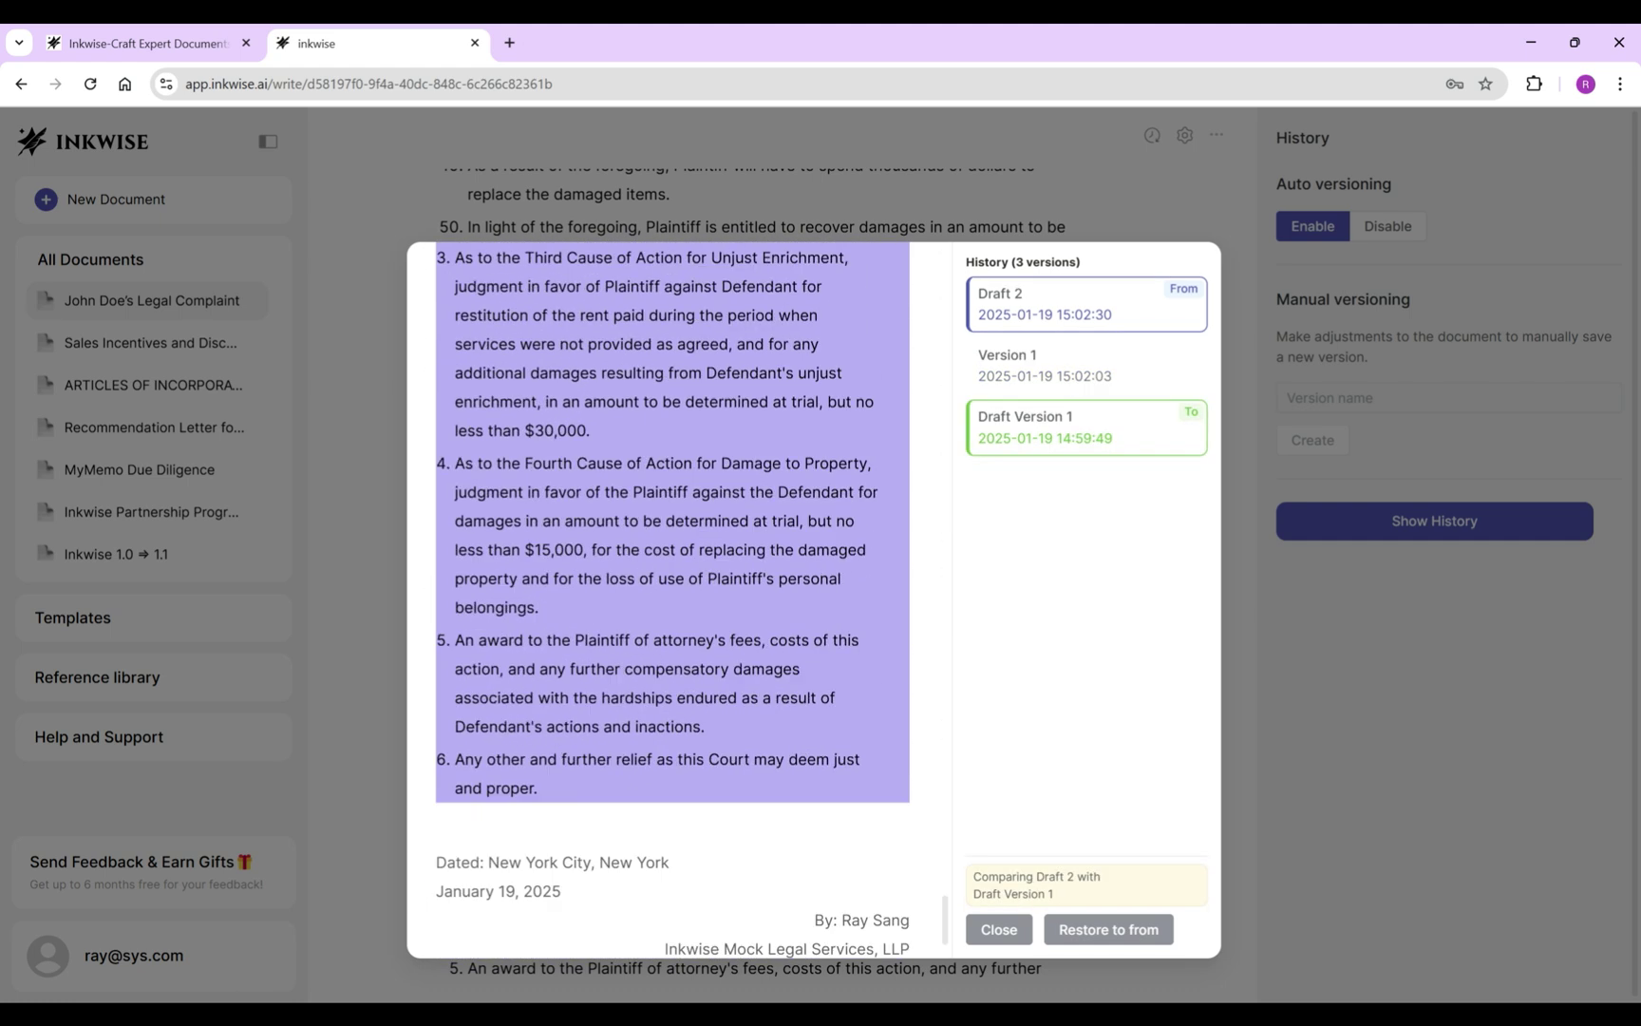
{"action": "triple_click", "coordinate": [1036, 884]}
{"action": "left_click", "coordinate": [999, 930]}
{"action": "scroll", "coordinate": [781, 570], "scroll_direction": "up", "scroll_amount": 20}
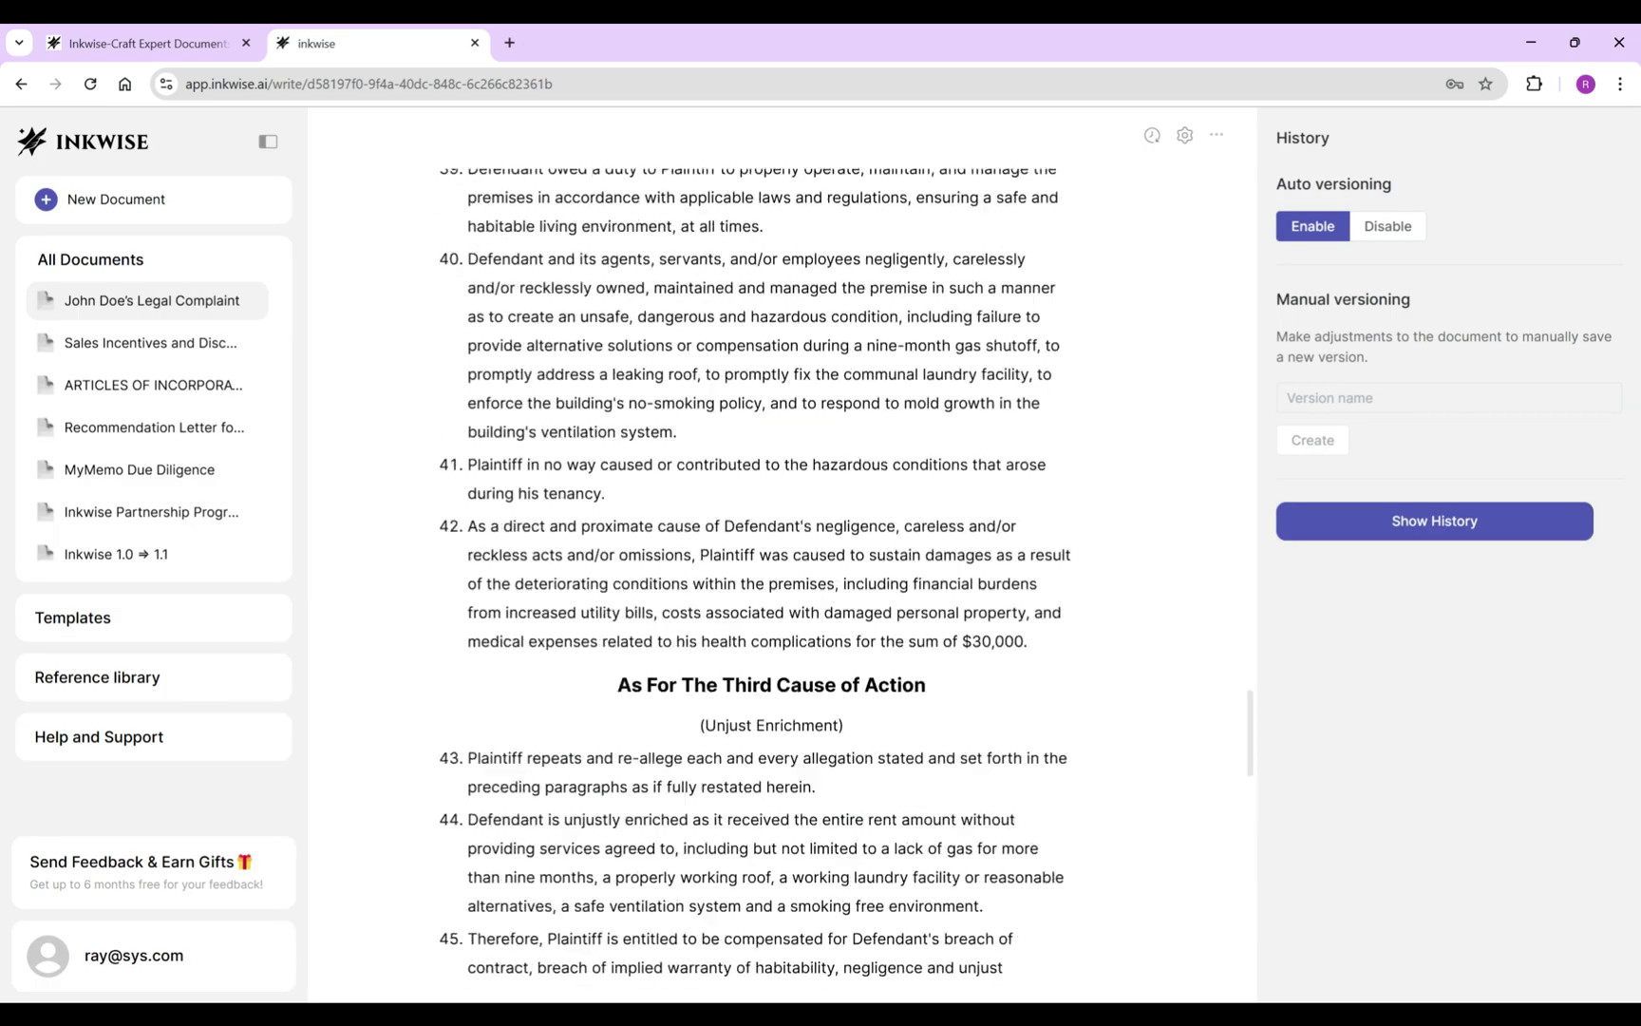
Export the complaint as a PDF and open the 7-page download.
{"action": "left_click", "coordinate": [1216, 134]}
{"action": "left_click", "coordinate": [1217, 177]}
{"action": "left_click", "coordinate": [821, 402]}
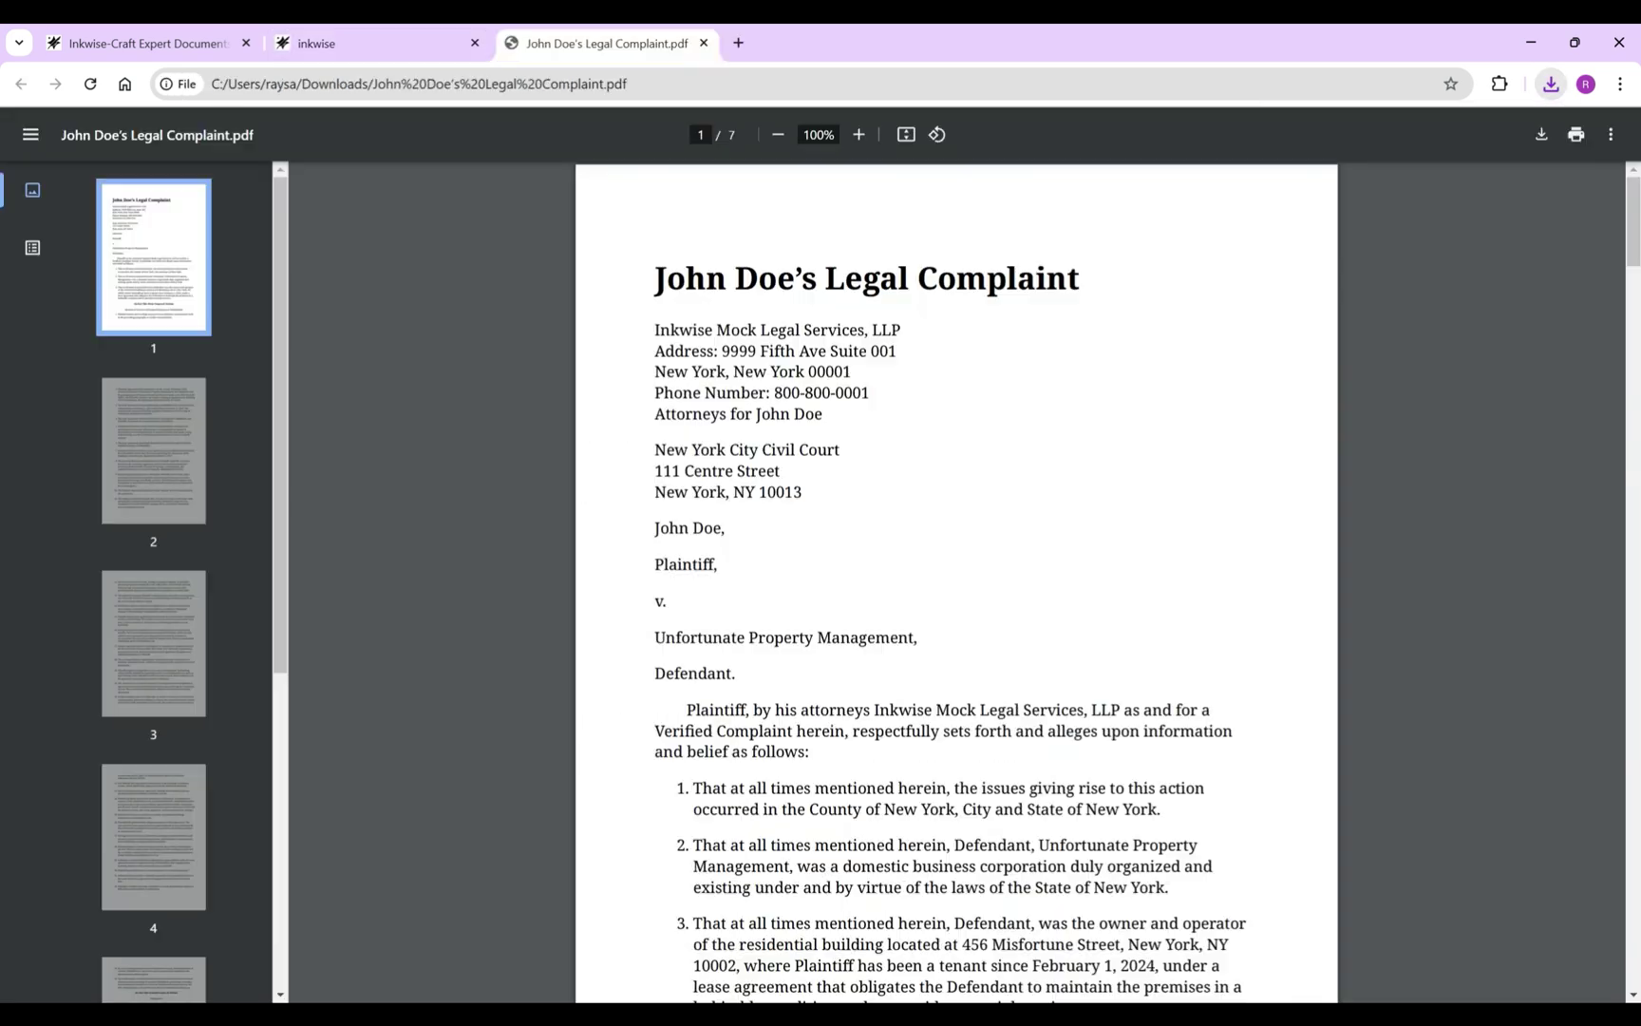
{"action": "scroll", "coordinate": [956, 579], "scroll_direction": "down", "scroll_amount": 20}
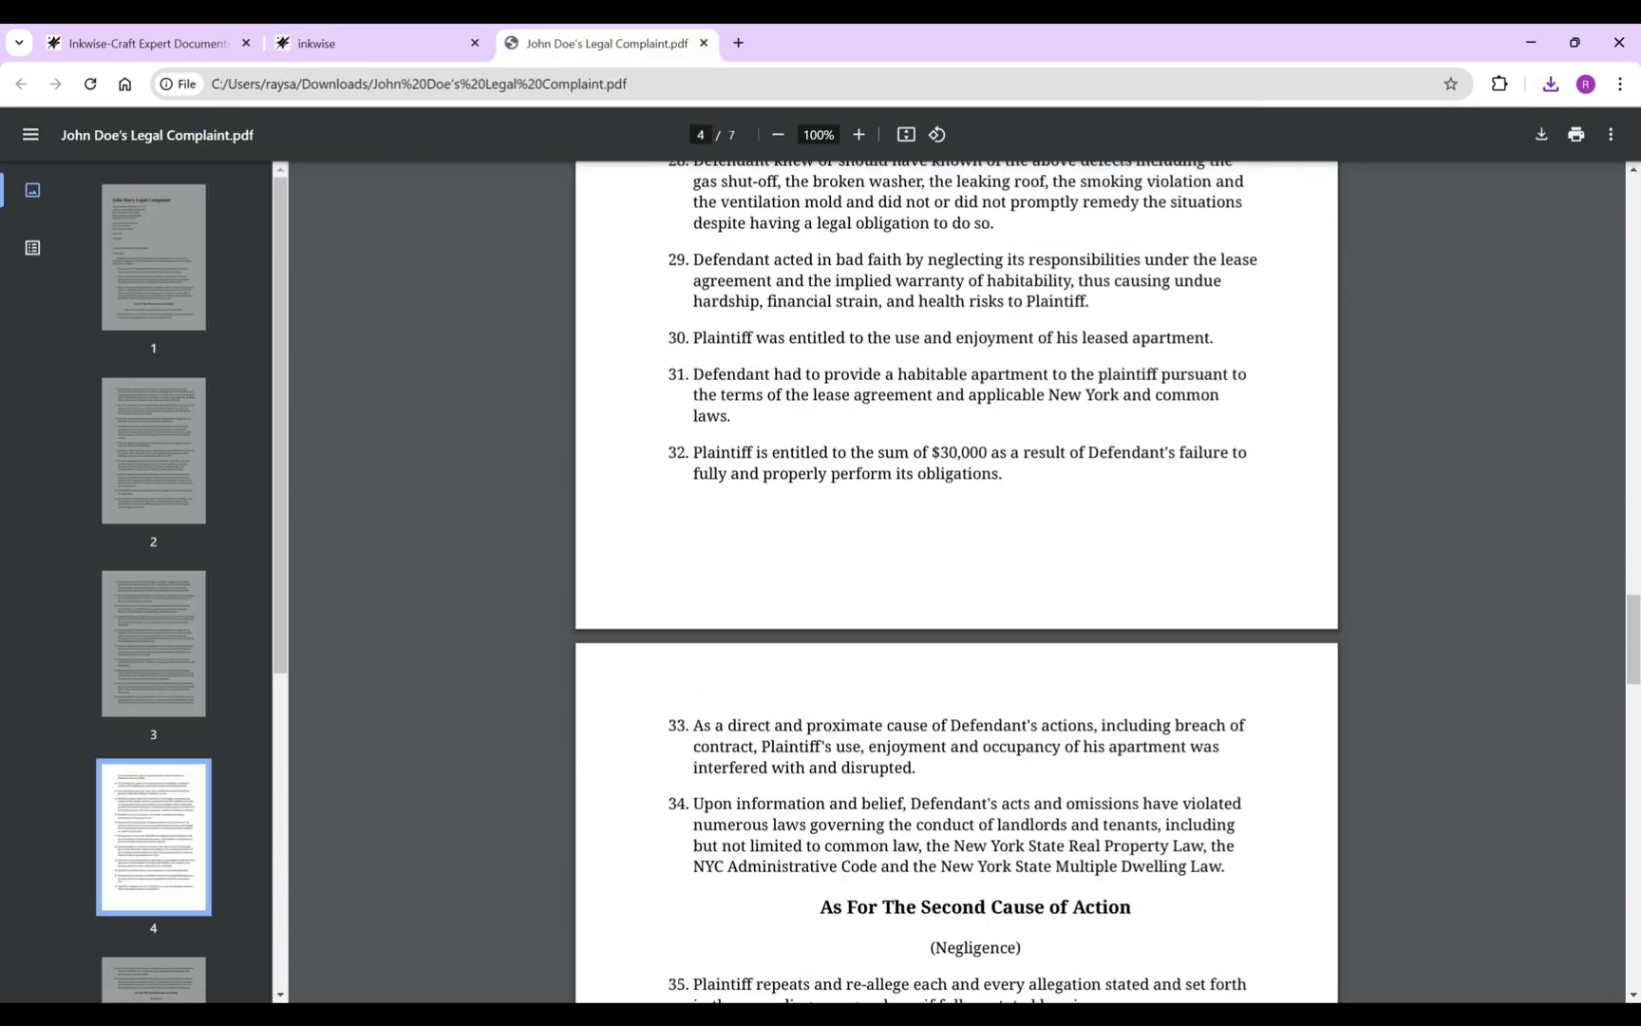